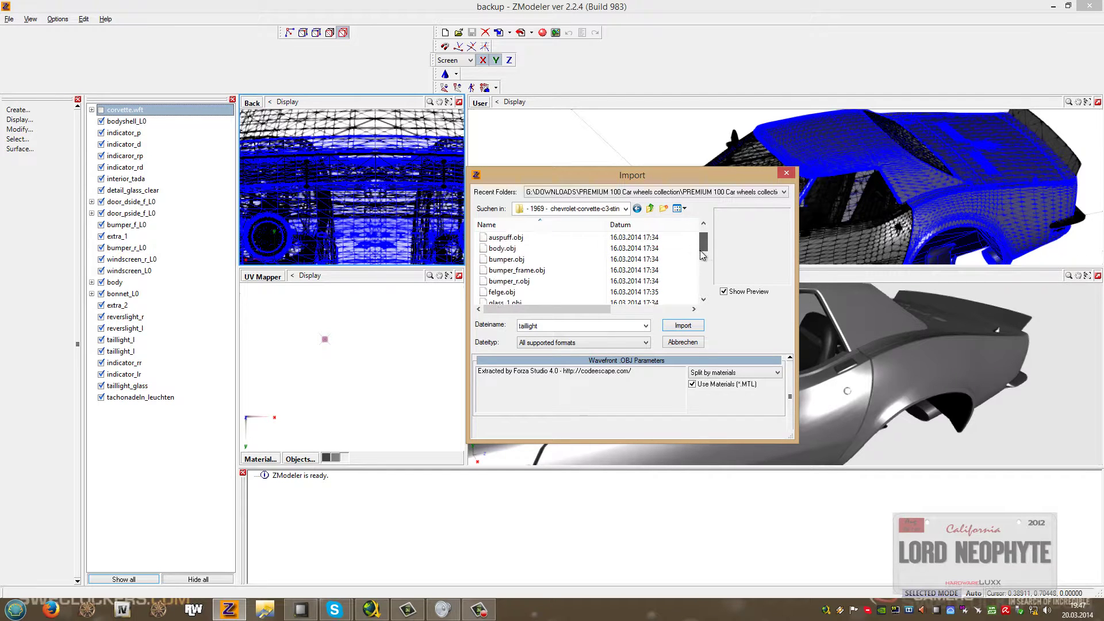
Import the interior.obj model into the scene.
drag(701, 253, 705, 281)
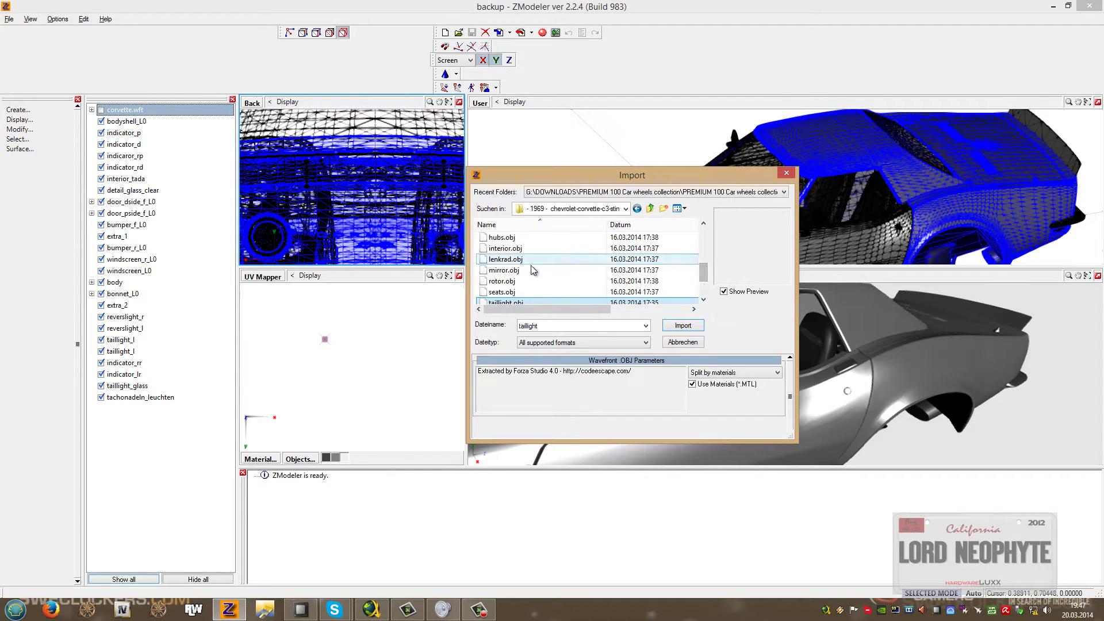
double_click(506, 249)
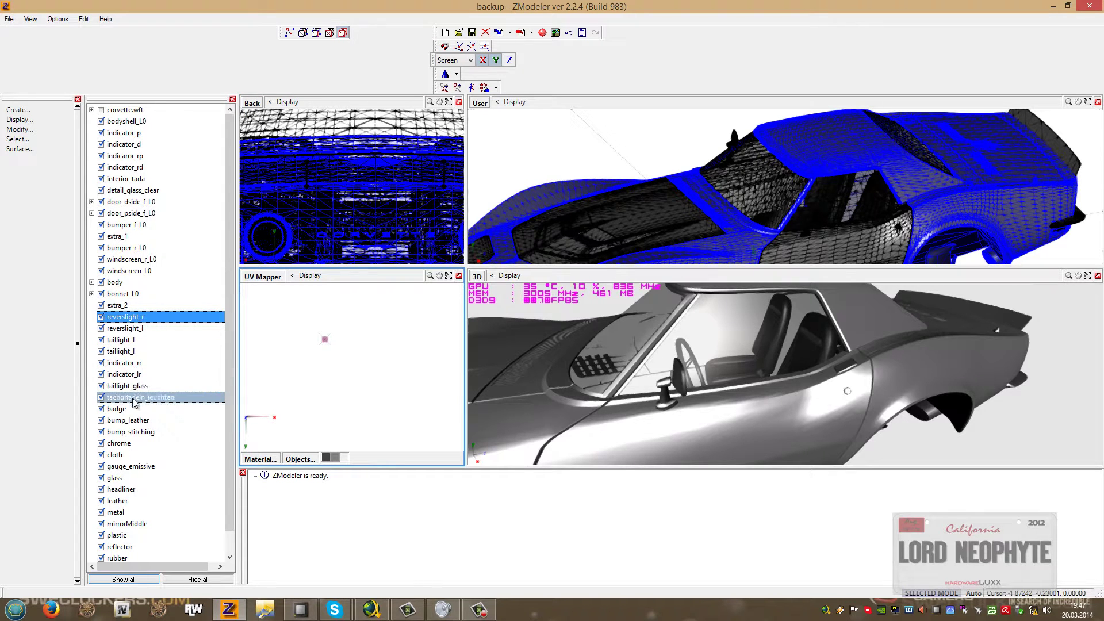
Isolate the badge mesh, with bodyshell_L0 hidden as well, in a maximised User view.
click(154, 449)
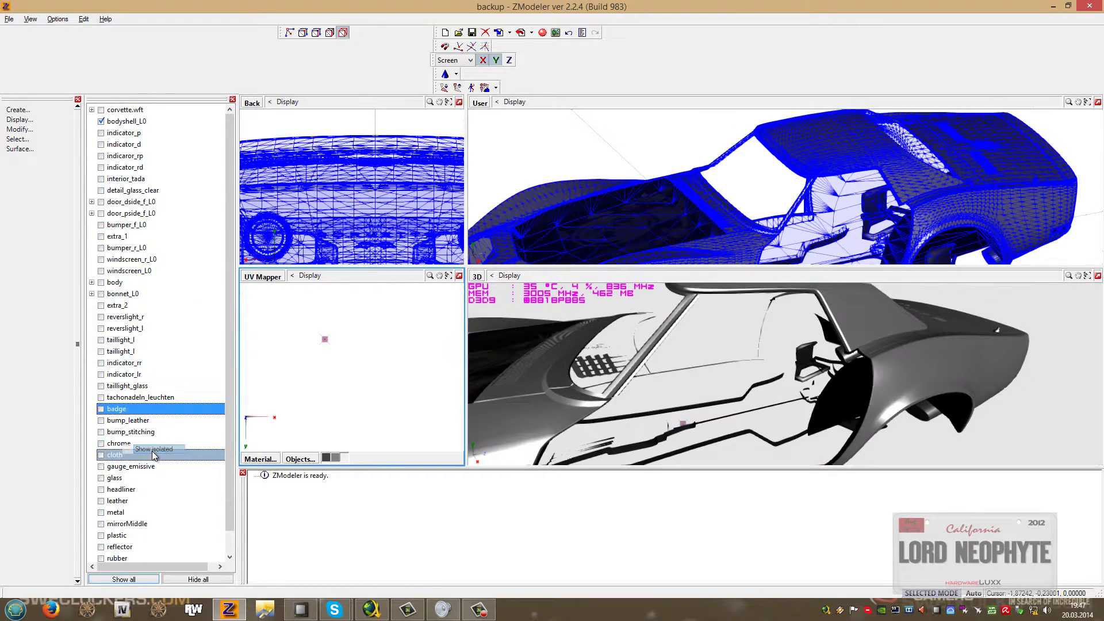
click(101, 122)
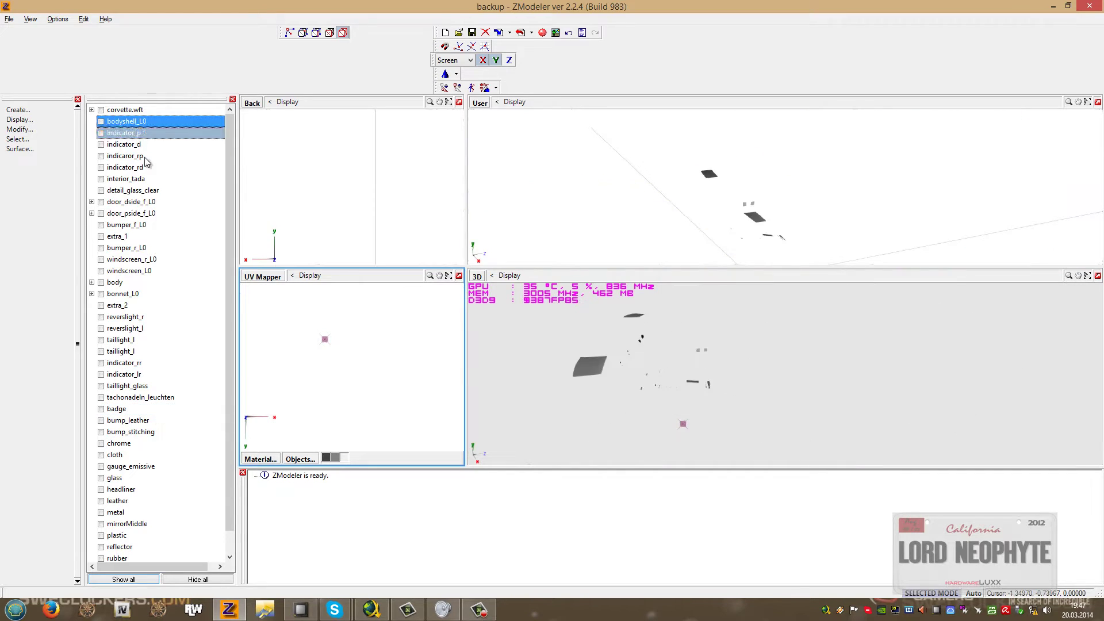
click(1088, 103)
click(1098, 103)
middle_drag(857, 212, 799, 213)
scroll(639, 206, up, 5)
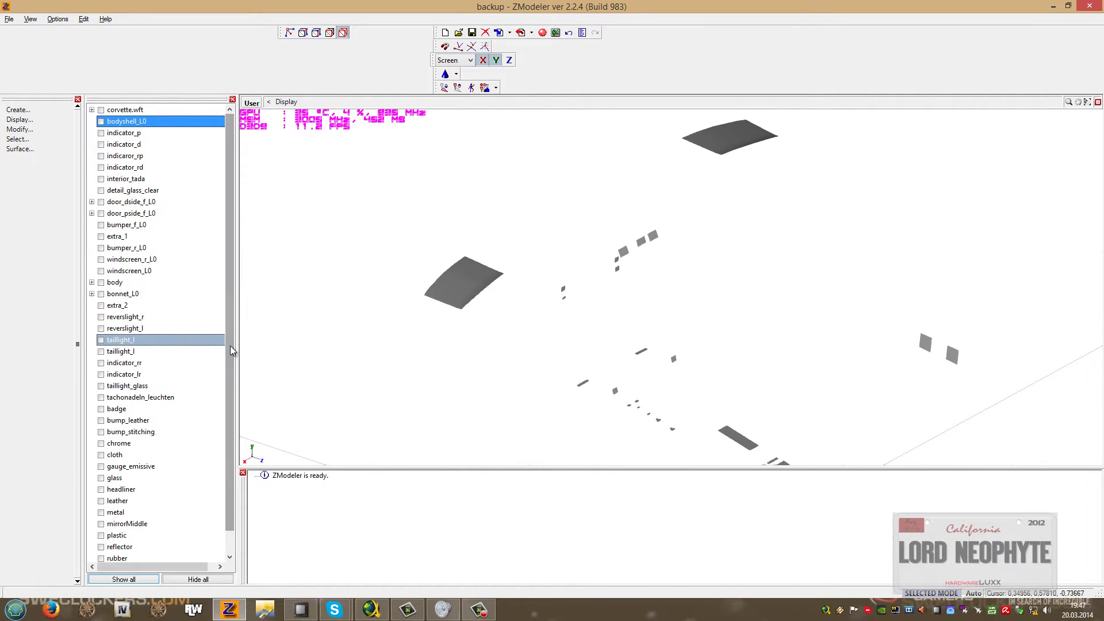
Switch the badge mesh's visibility off and on to check which interior parts belong to it.
scroll(230, 350, down, 1)
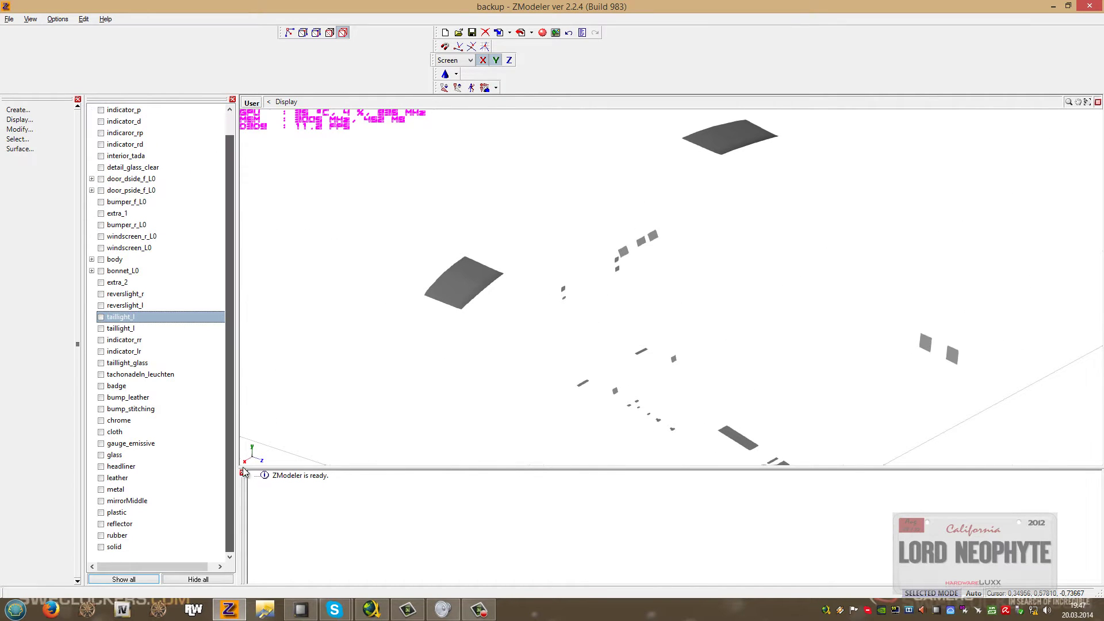
click(138, 398)
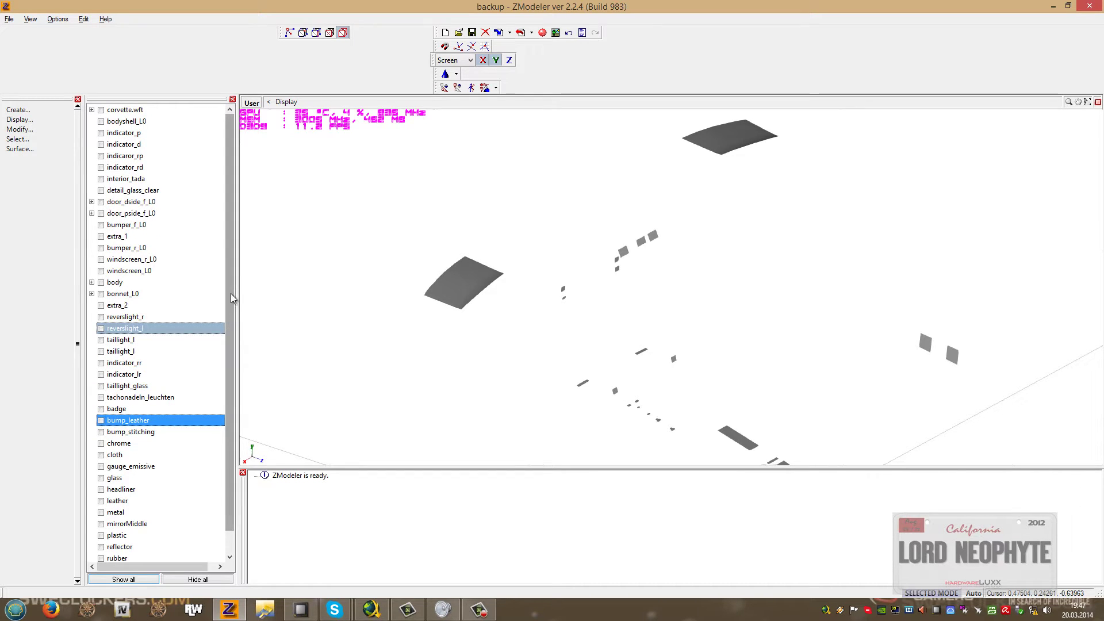
click(102, 412)
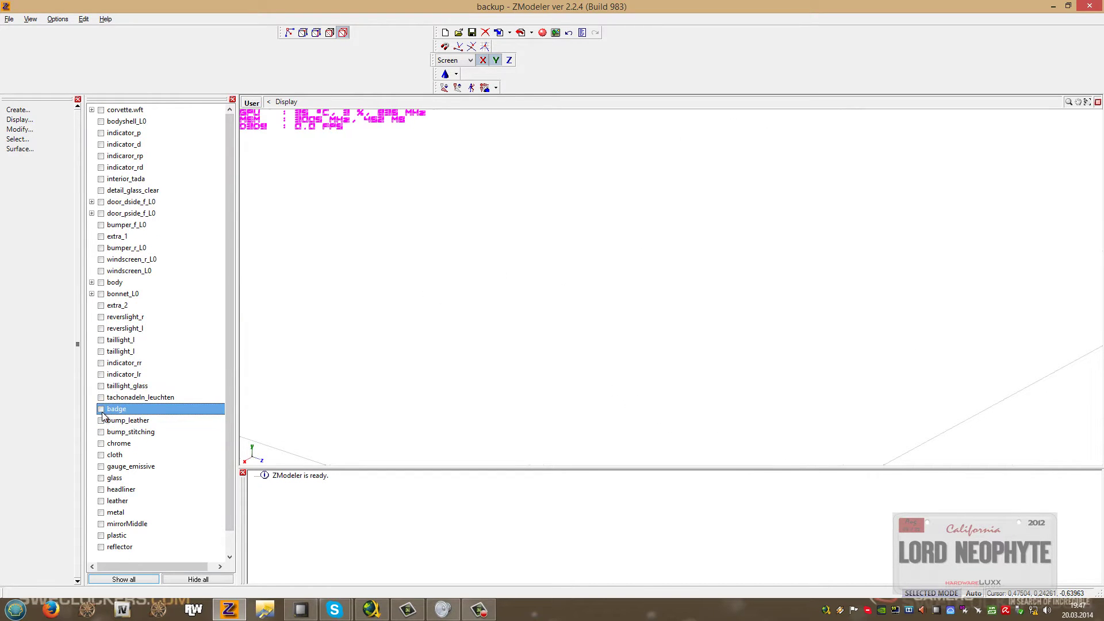
click(101, 410)
middle_drag(717, 240, 800, 215)
Rename the grid2_d badges material to "interior badges" in the Materials Editor.
click(542, 33)
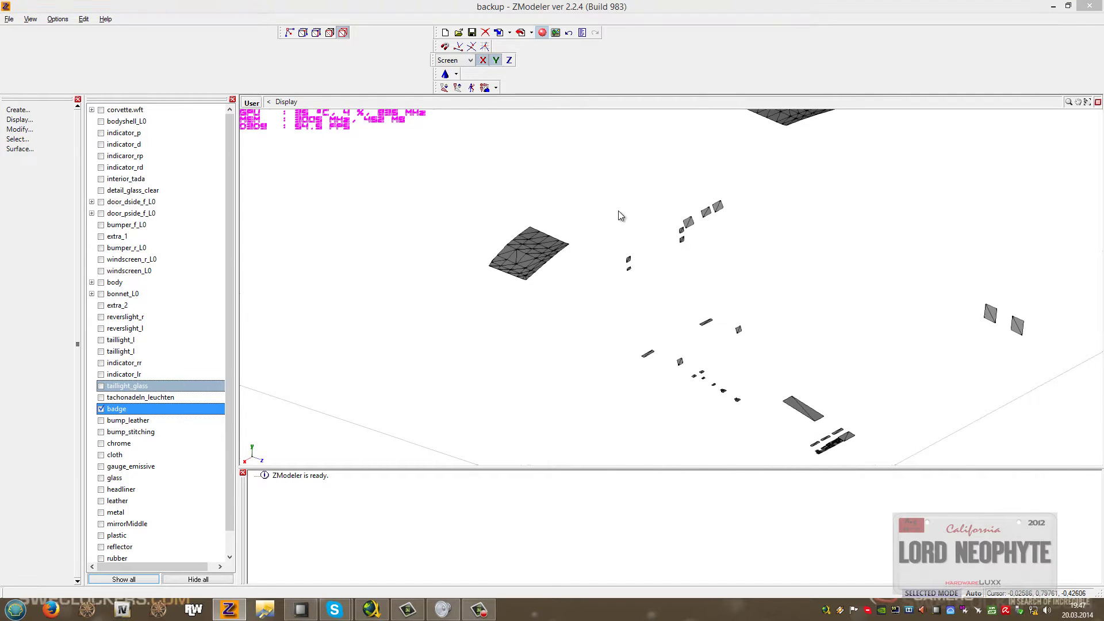
drag(780, 124, 600, 95)
click(656, 152)
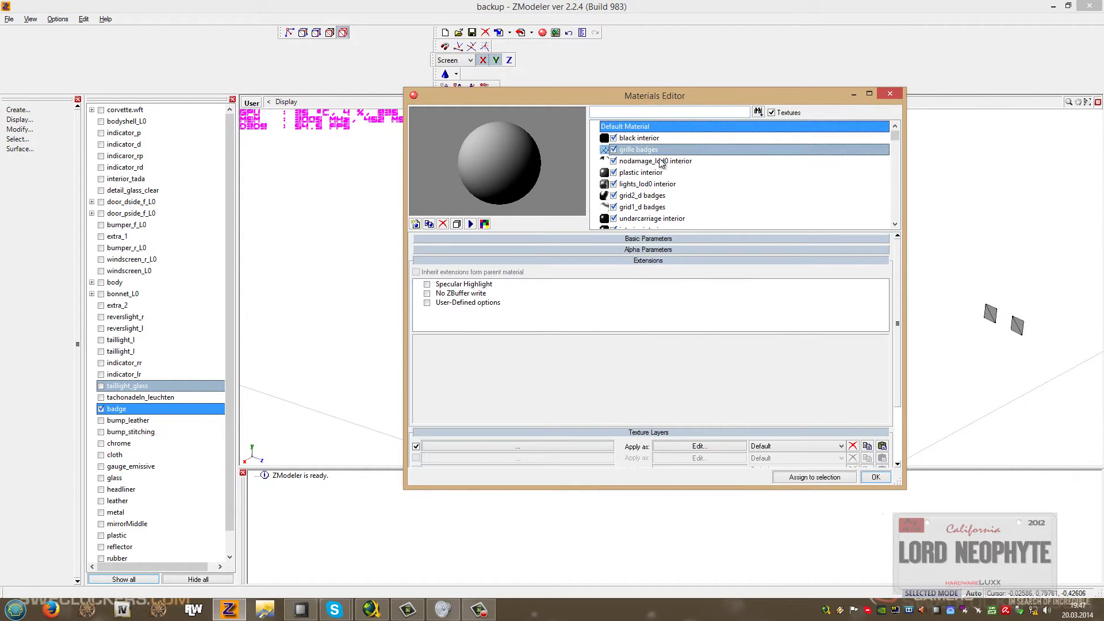
click(656, 196)
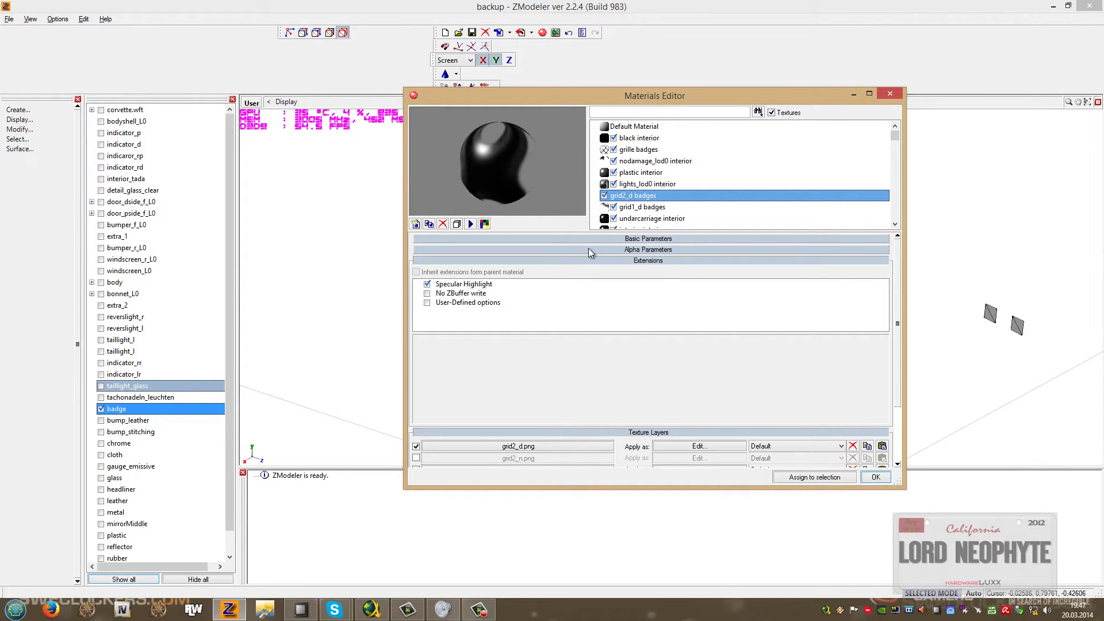
click(624, 207)
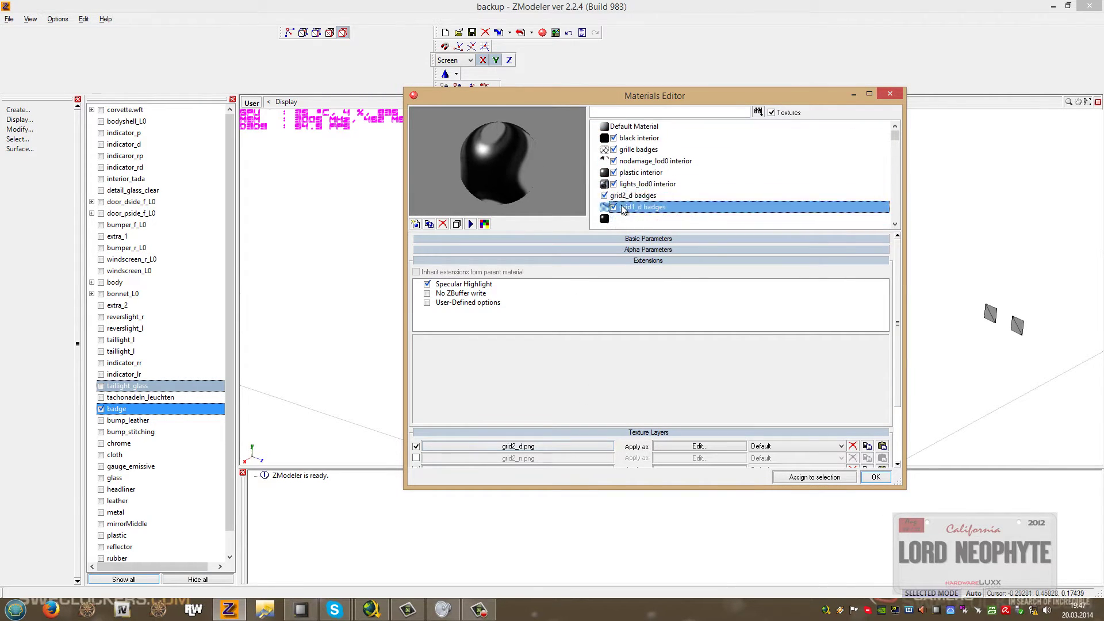
double_click(635, 196)
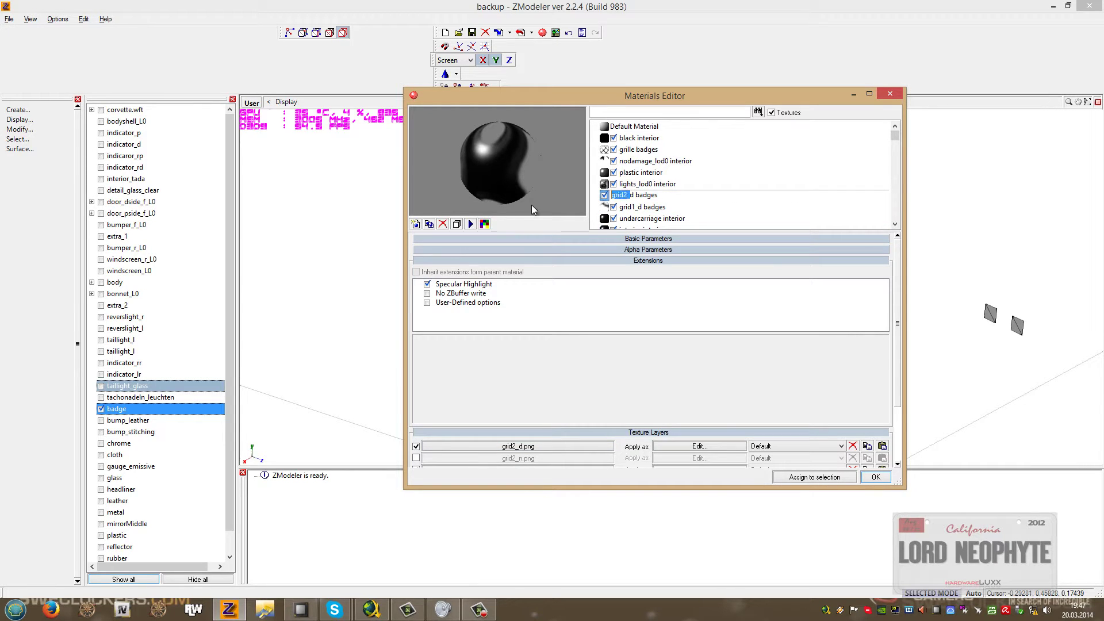
key(Delete)
key(Delete)
key(Delete)
text(interior)
key(Return)
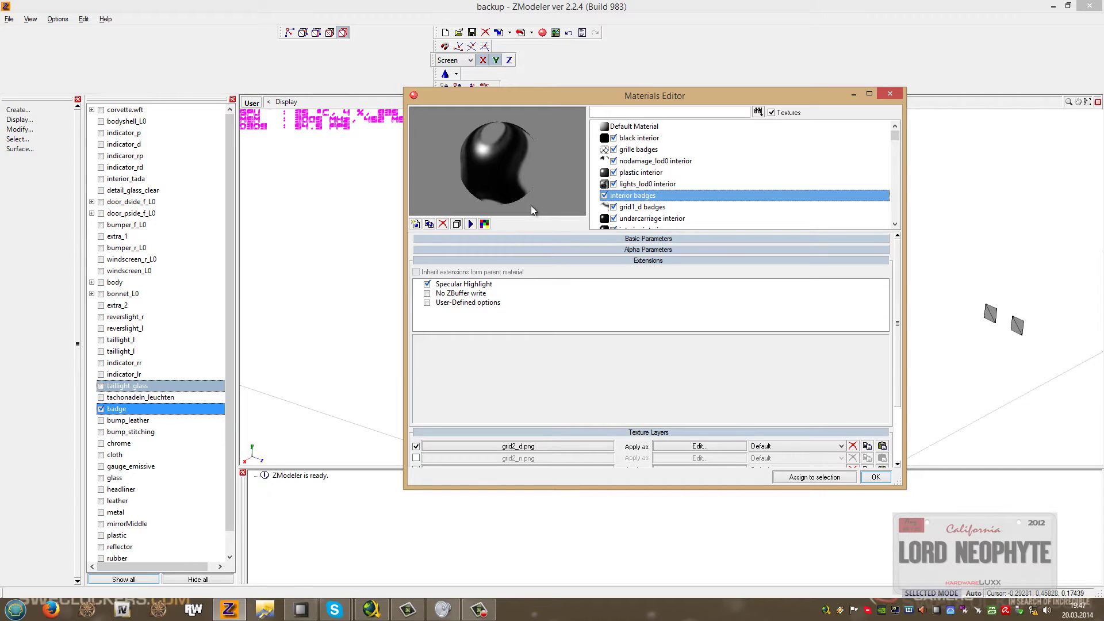
Set the first texture layer of the interior badges material to interior.bmp.
click(543, 451)
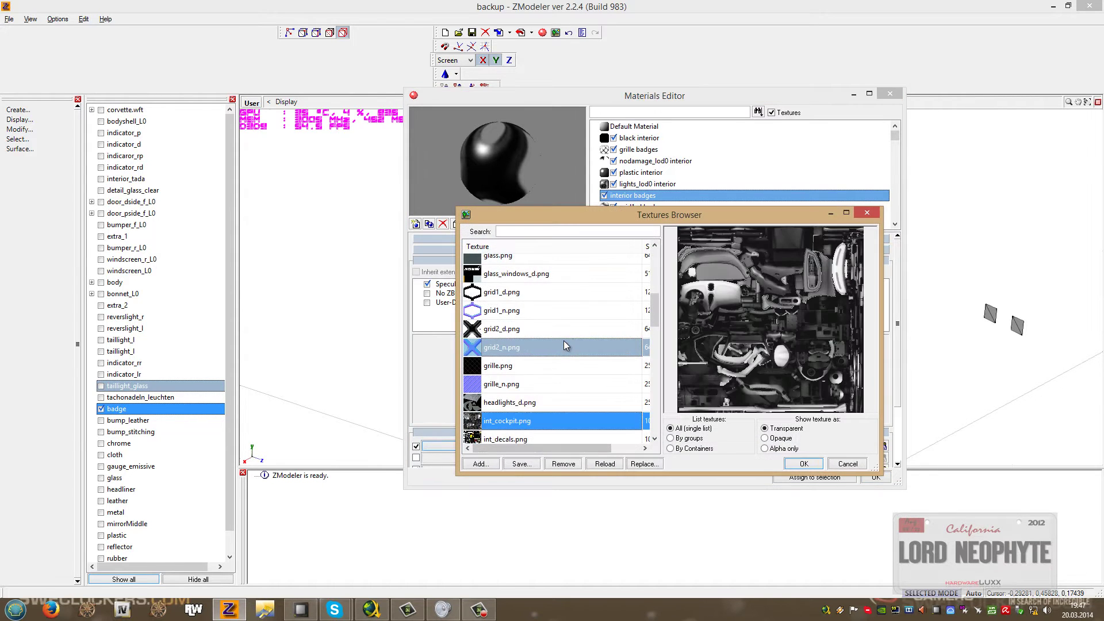
key(Up)
key(Up)
key(Up)
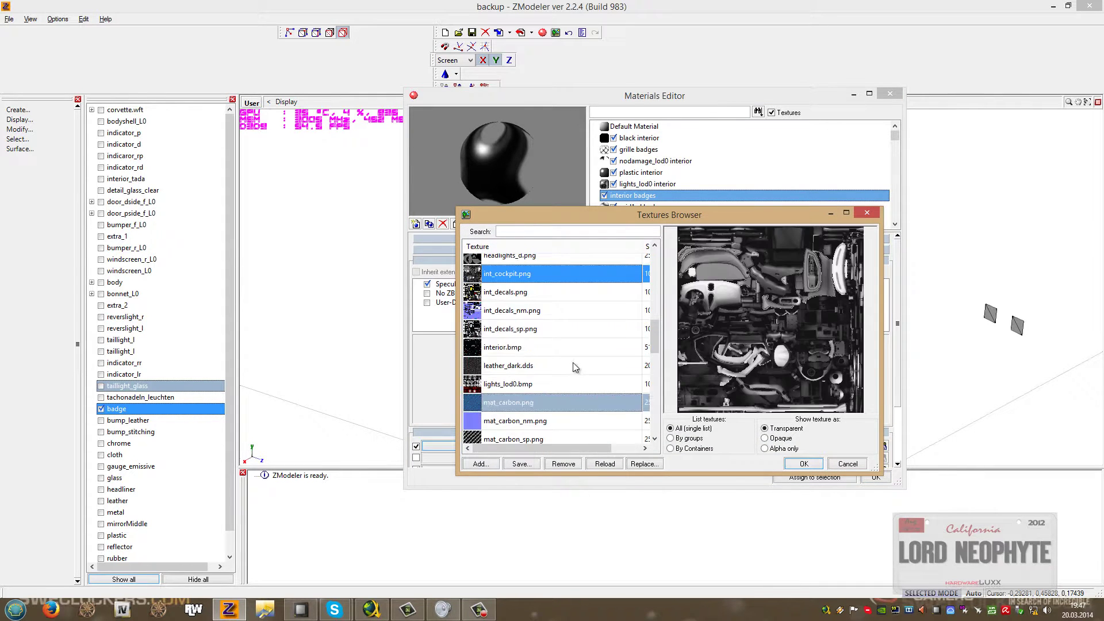
key(Down)
key(Down)
key(Down)
key(Down)
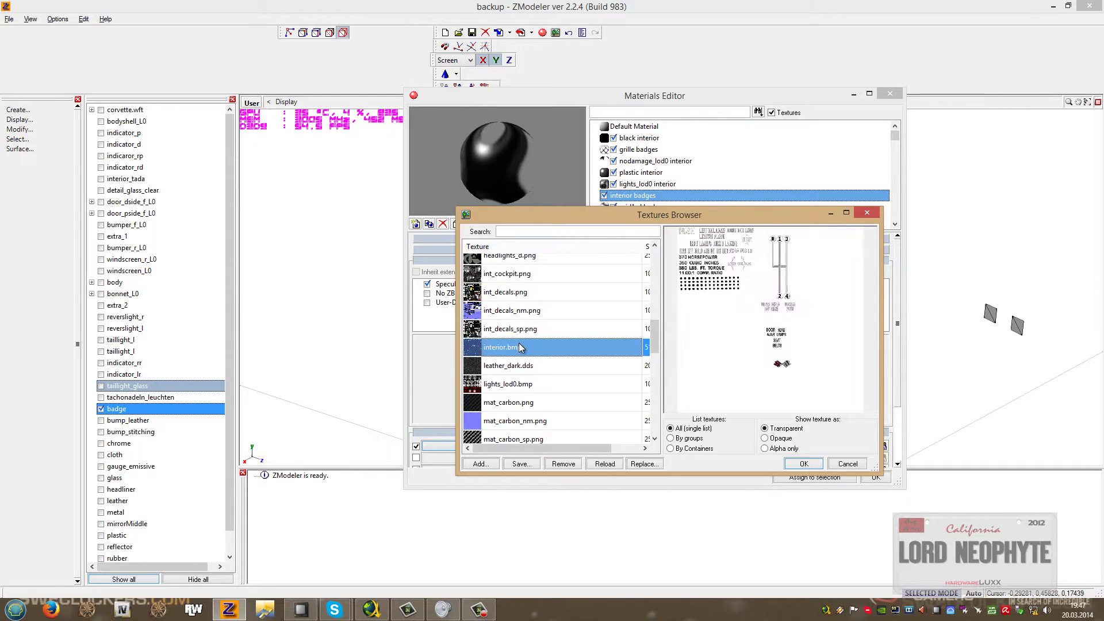
click(797, 465)
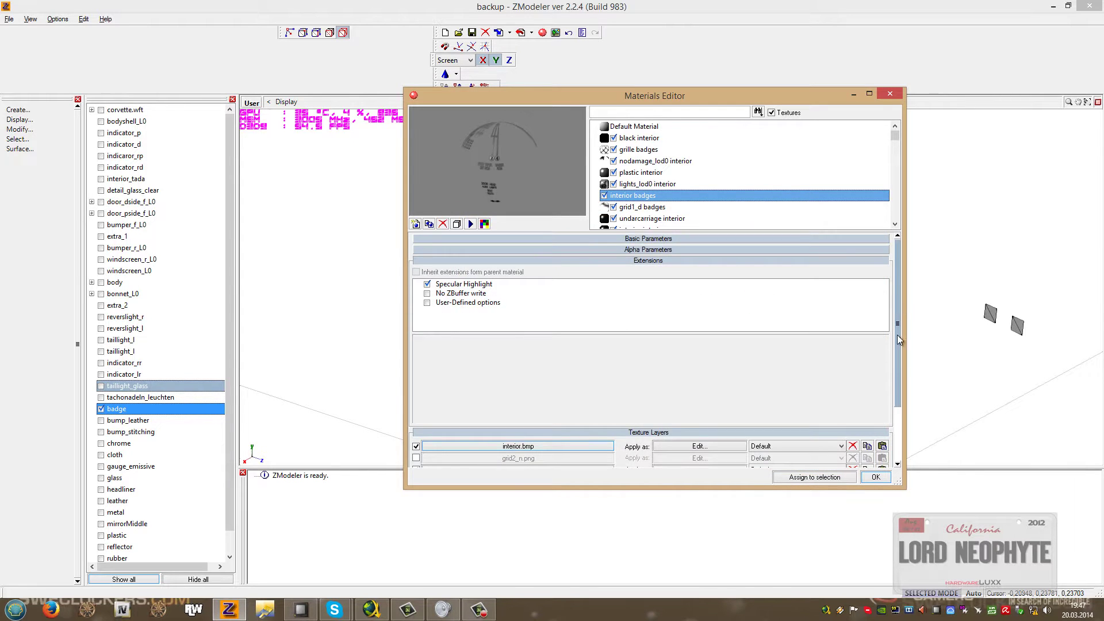
Enable the second texture layer of the interior badges material and set it to normal_map.png.
scroll(900, 340, down, 3)
click(419, 383)
click(452, 387)
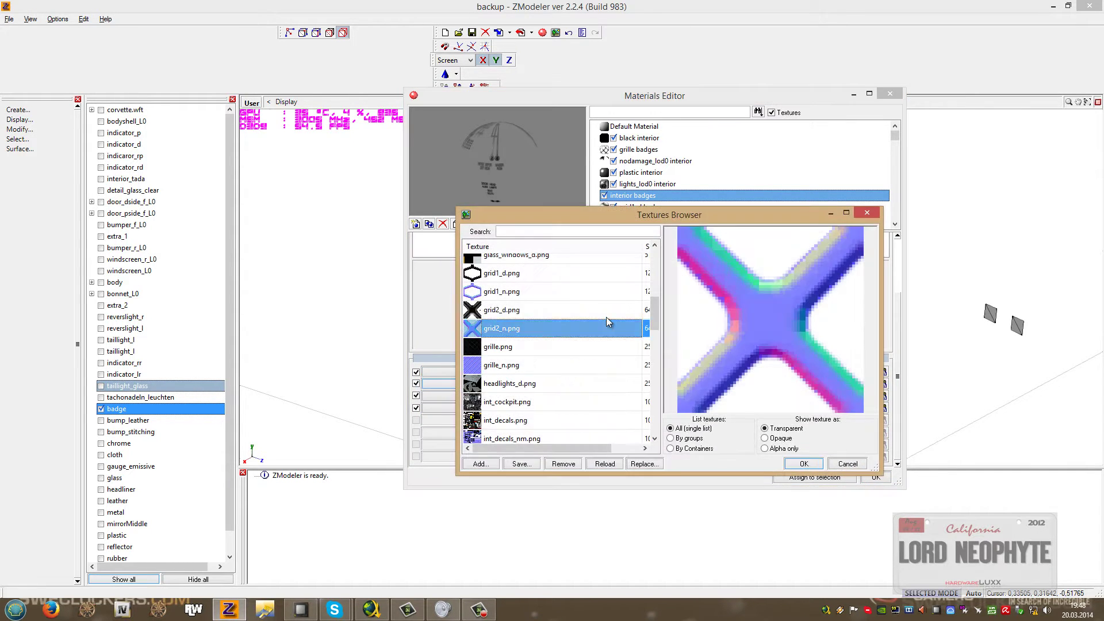
text(nor)
click(804, 464)
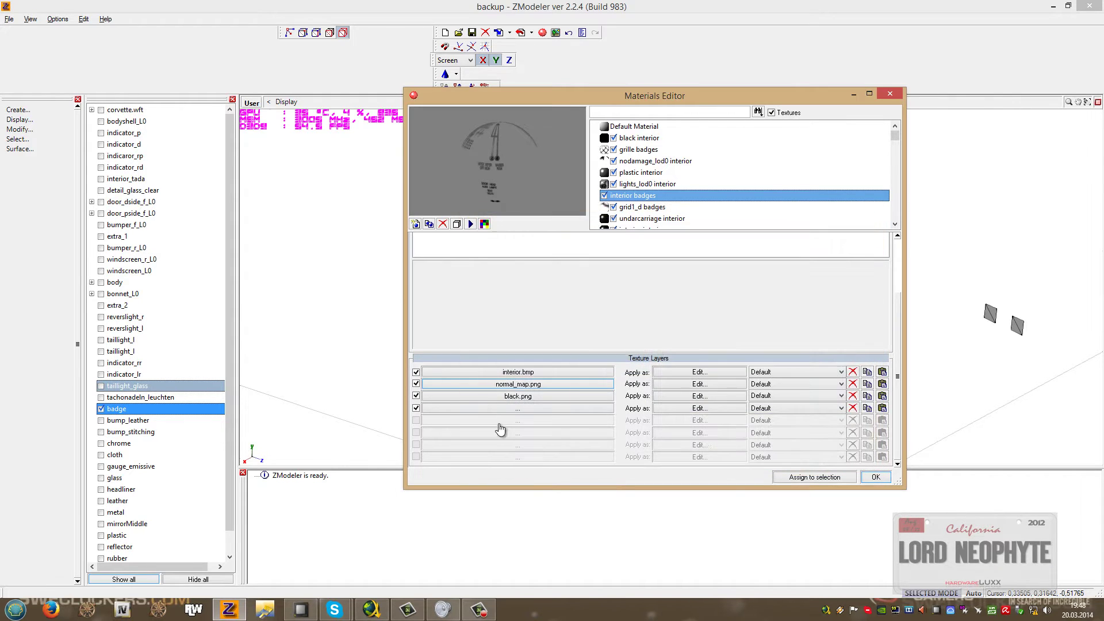
Set the interior badges material's third texture layer to interior.bmp and disable its normal_map.png layer.
click(483, 396)
click(522, 339)
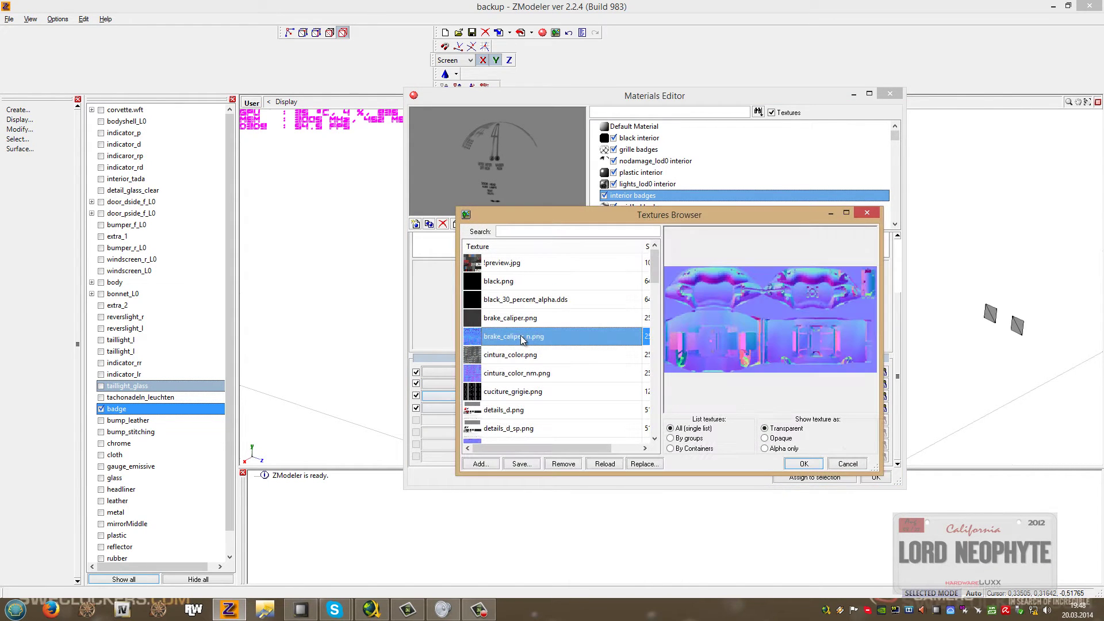
key(u)
click(559, 283)
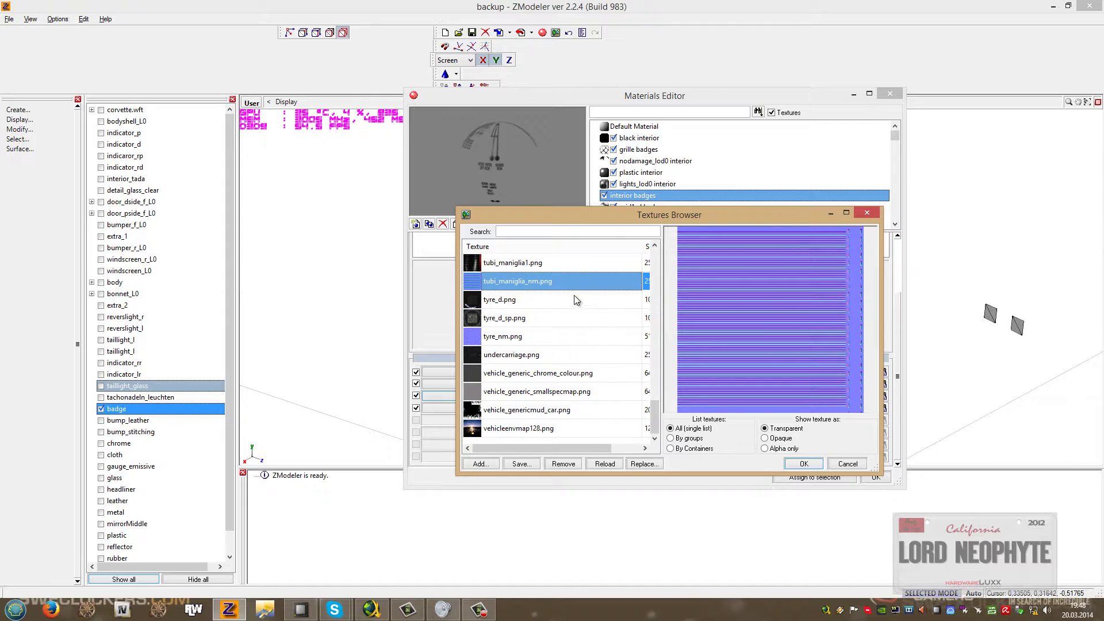
click(614, 332)
drag(657, 404, 655, 256)
key(i)
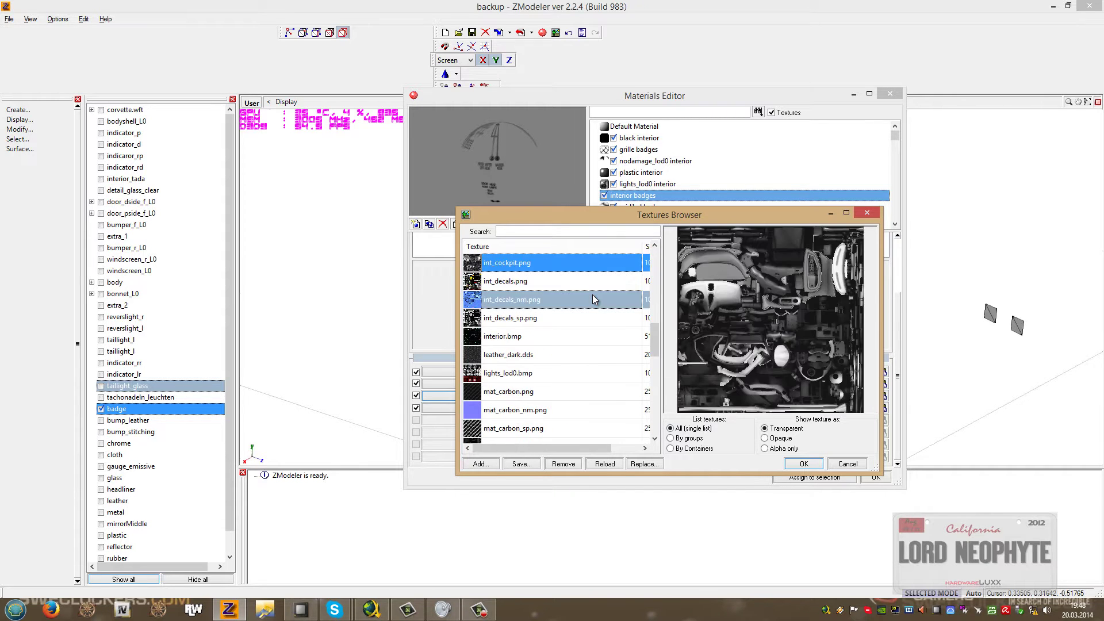
key(Down)
key(Down)
key(Down)
key(Down)
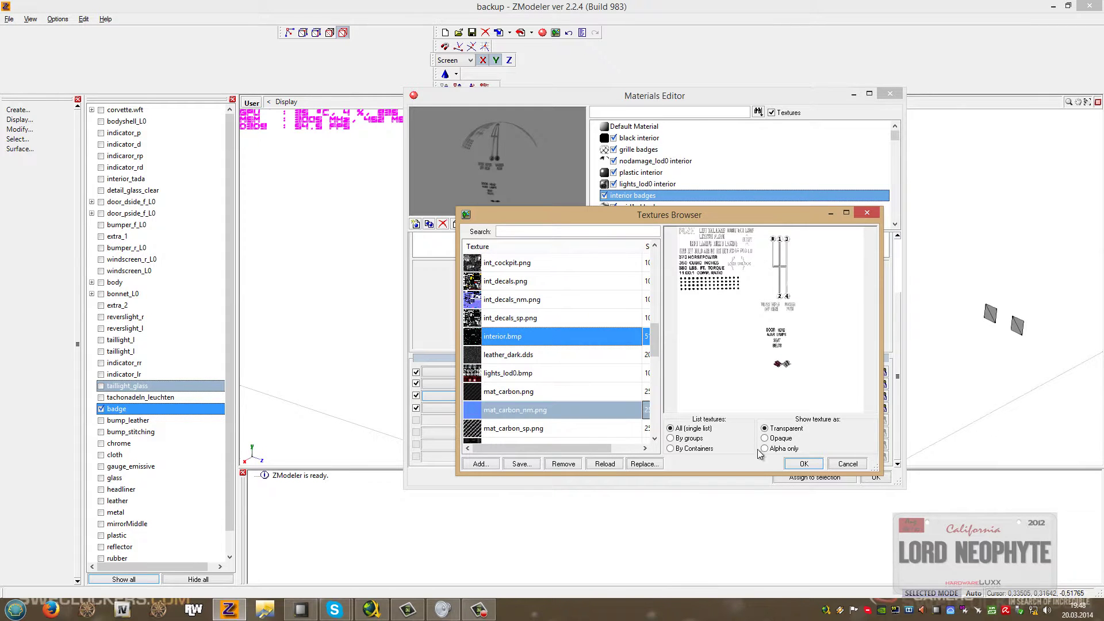
click(803, 464)
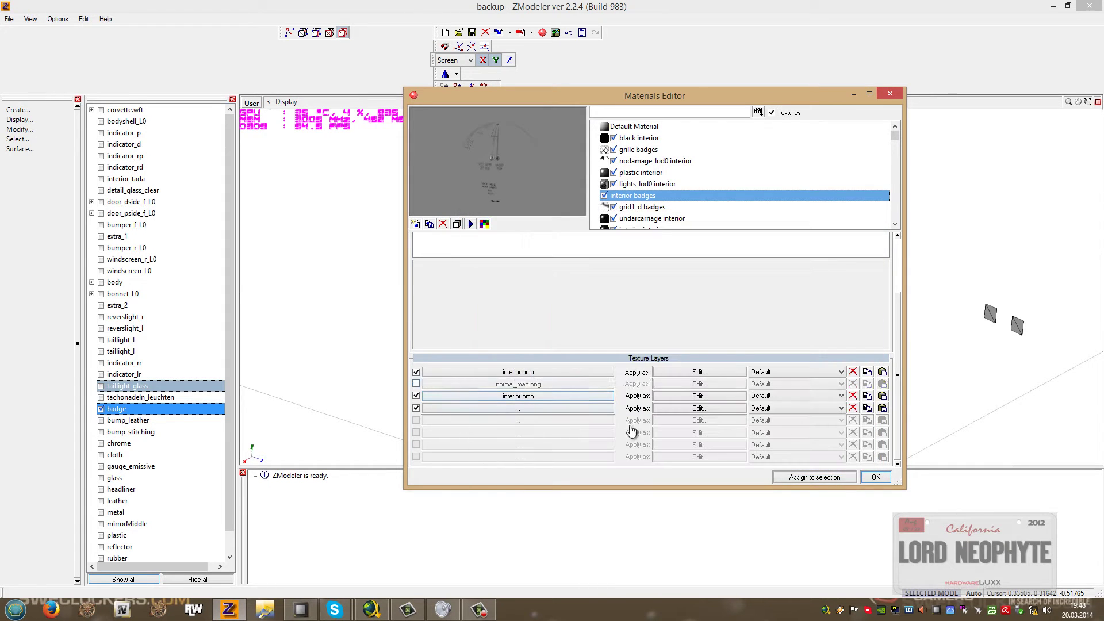
click(875, 478)
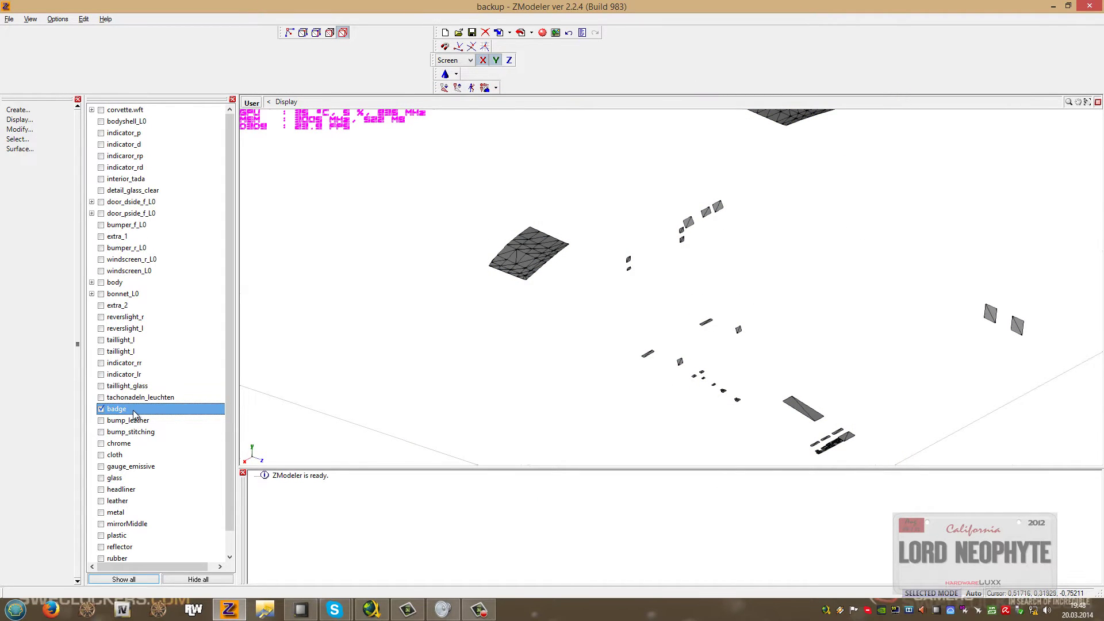
Assign the interior badges material to the badge mesh's polygons in its properties.
click(171, 444)
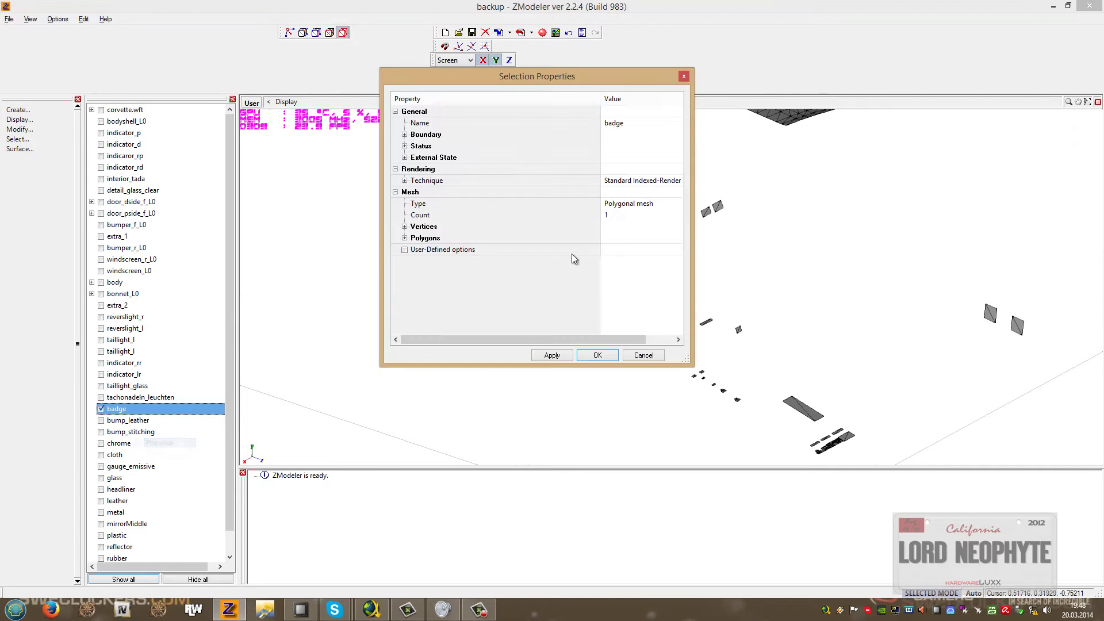
click(406, 238)
click(404, 237)
click(609, 261)
click(610, 273)
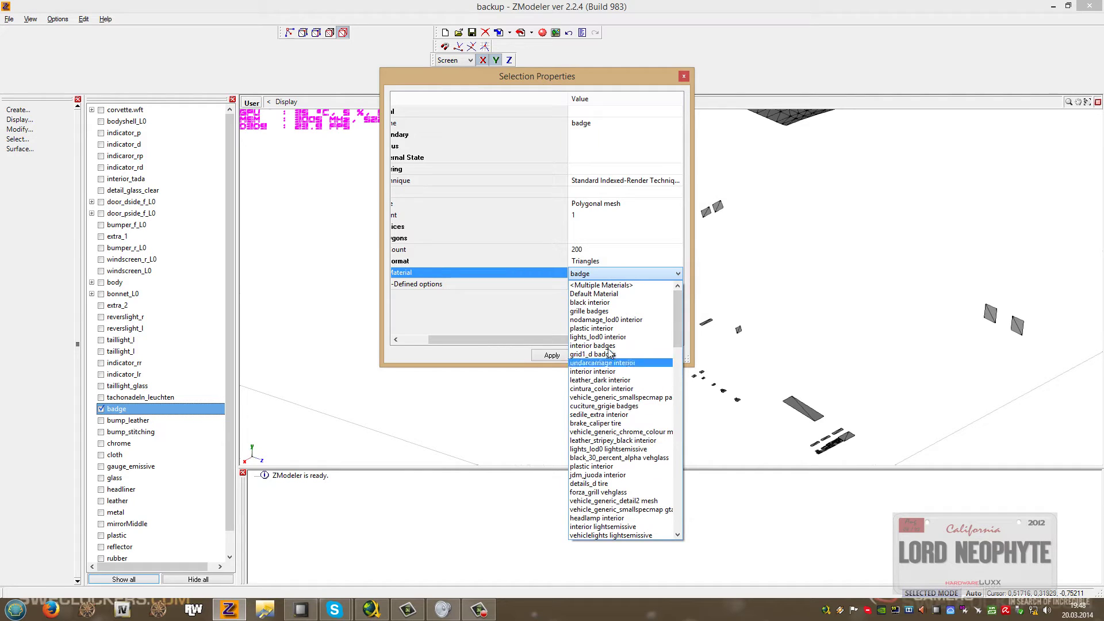
click(608, 345)
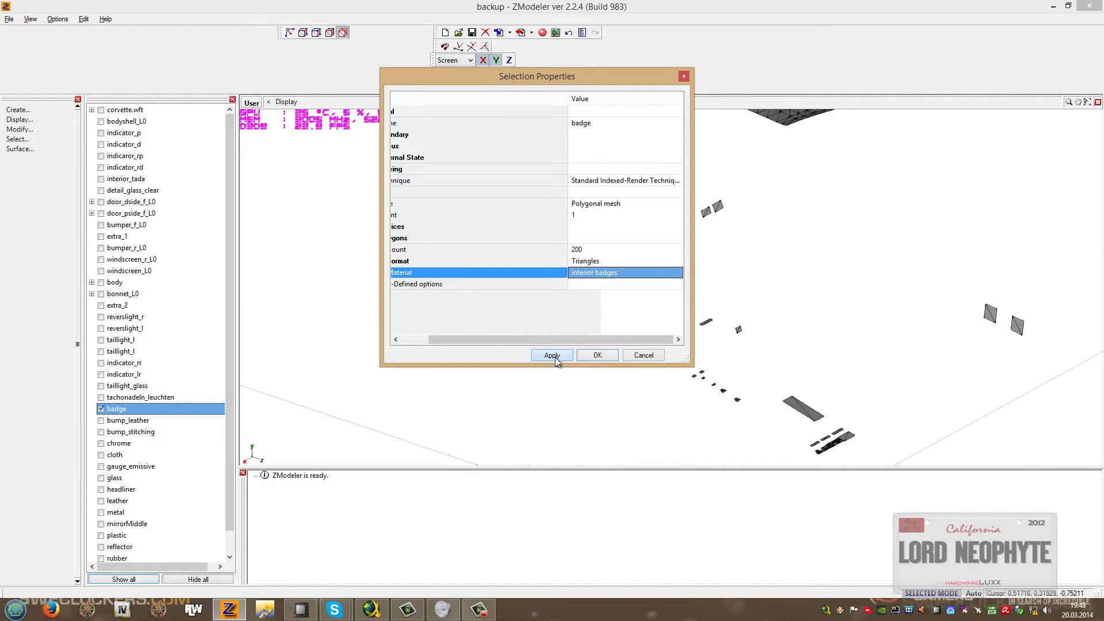
click(598, 355)
Examine the textured badge decals up close across the dashboard, console and door areas.
scroll(528, 230, up, 7)
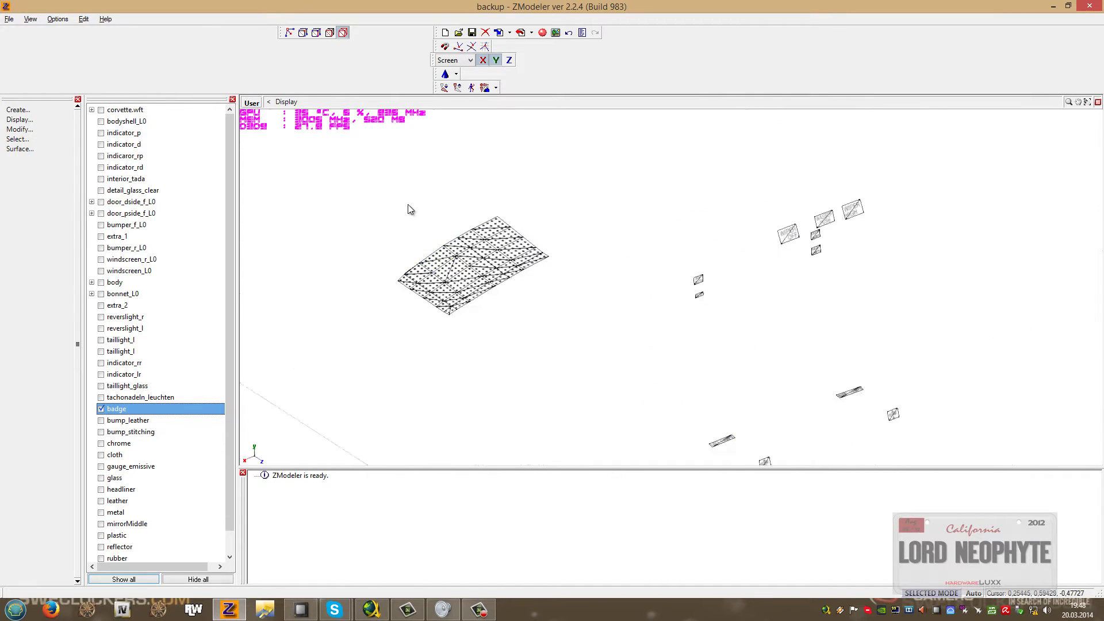
middle_drag(885, 270, 581, 266)
middle_drag(805, 291, 738, 305)
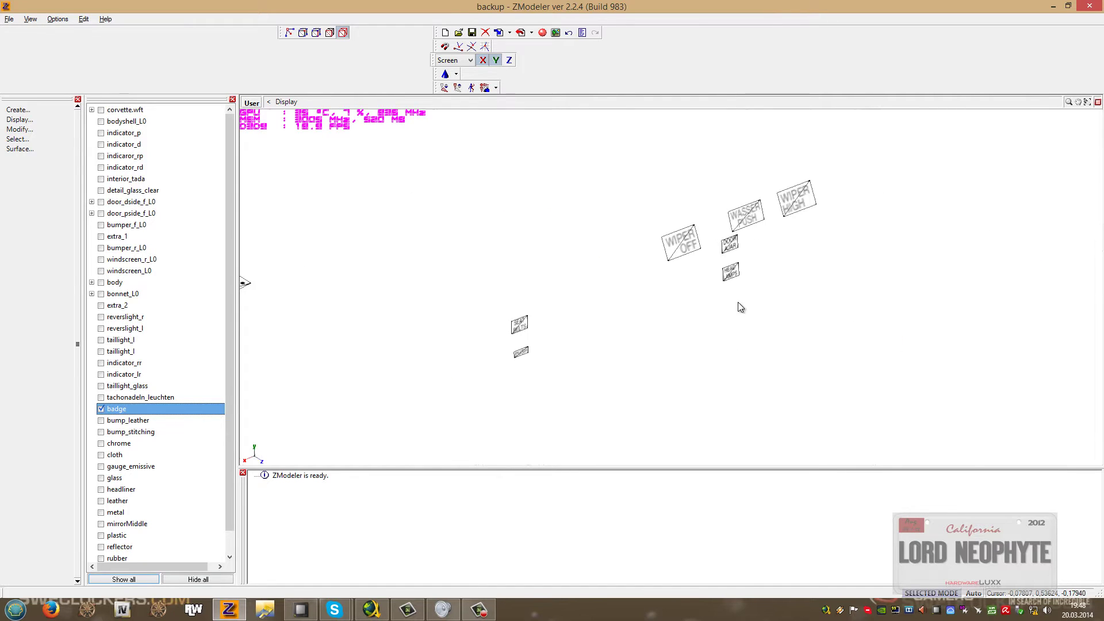
scroll(747, 300, down, 5)
middle_drag(911, 432, 788, 303)
scroll(715, 311, up, 6)
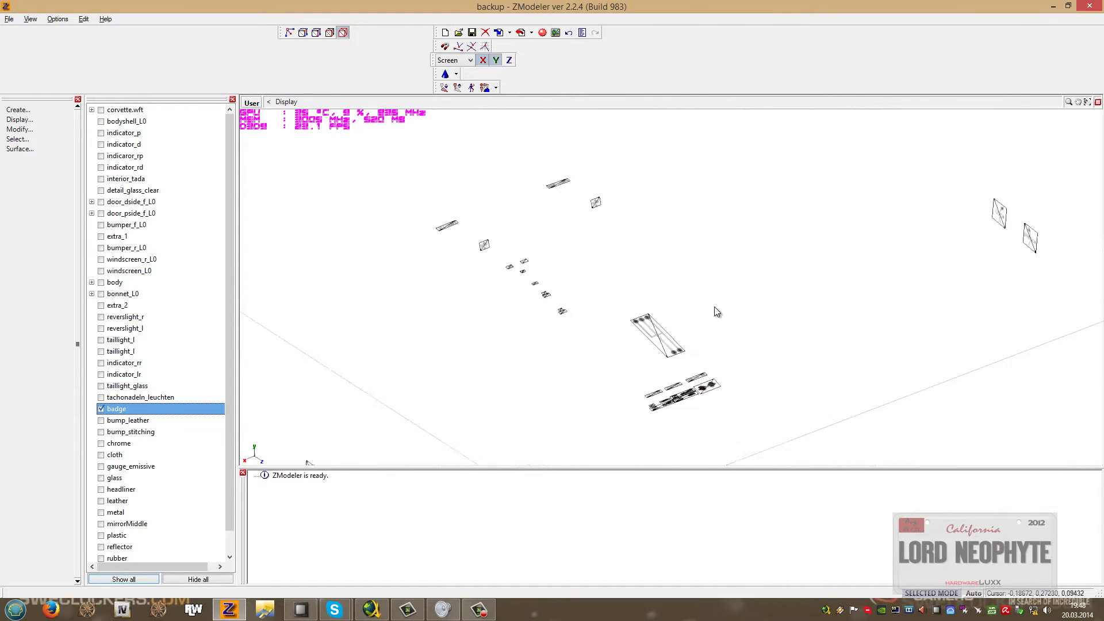
middle_drag(620, 285, 670, 288)
scroll(683, 304, down, 8)
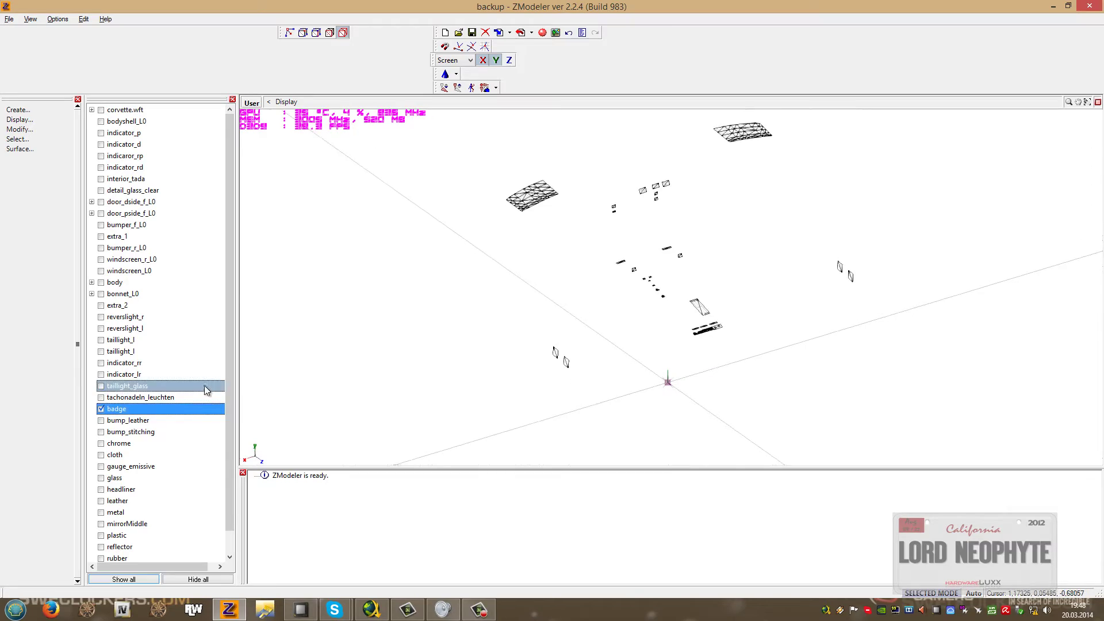
Show the bump_leather mesh together with the badge mesh.
click(101, 421)
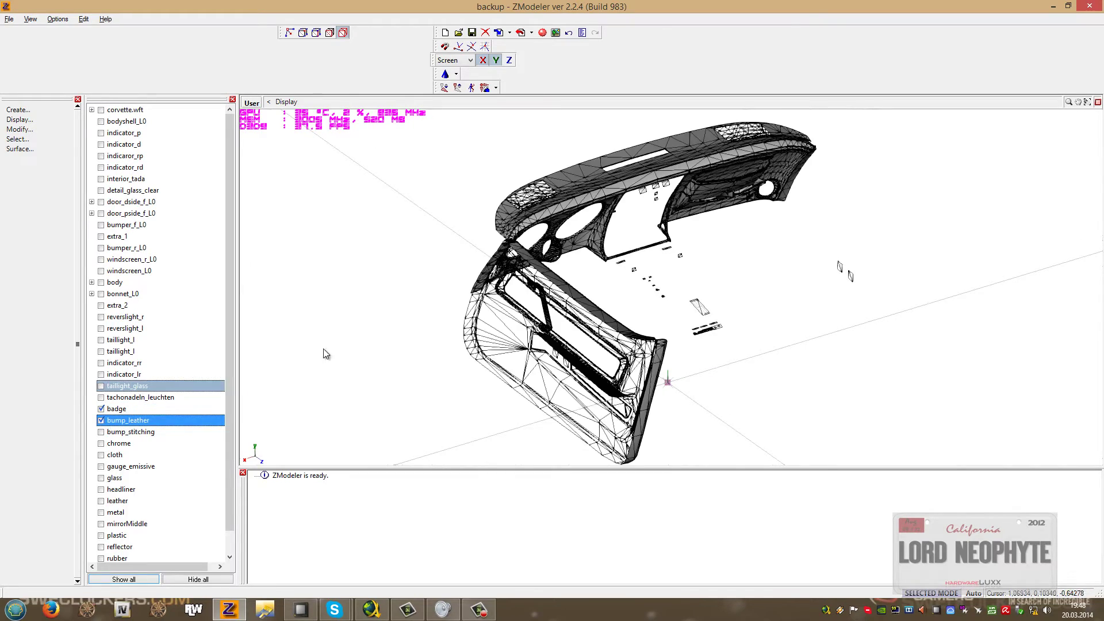
middle_drag(370, 319, 664, 311)
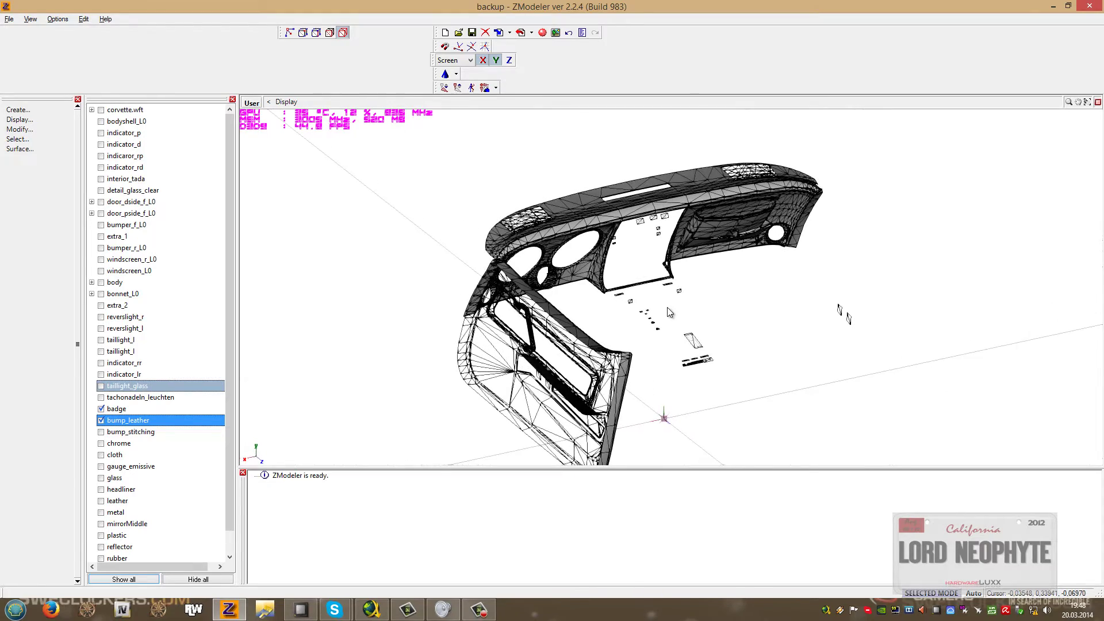
Assign the leather_dark interior material to the bump_leather mesh's polygons in its properties.
scroll(684, 167, up, 4)
scroll(684, 163, up, 2)
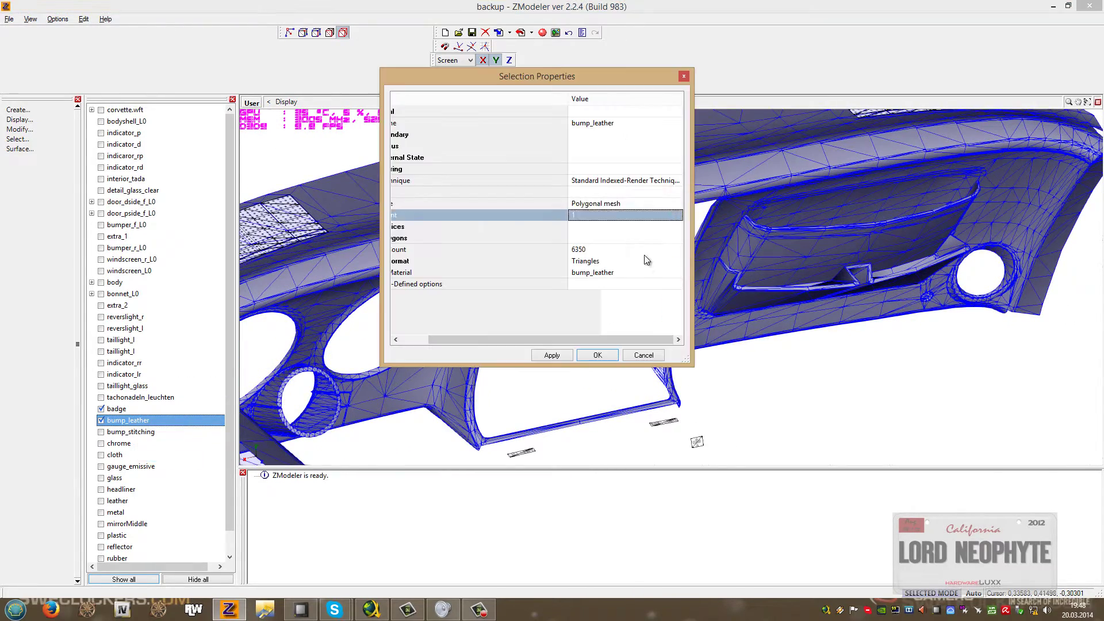
click(655, 273)
click(677, 301)
scroll(678, 302, up, 3)
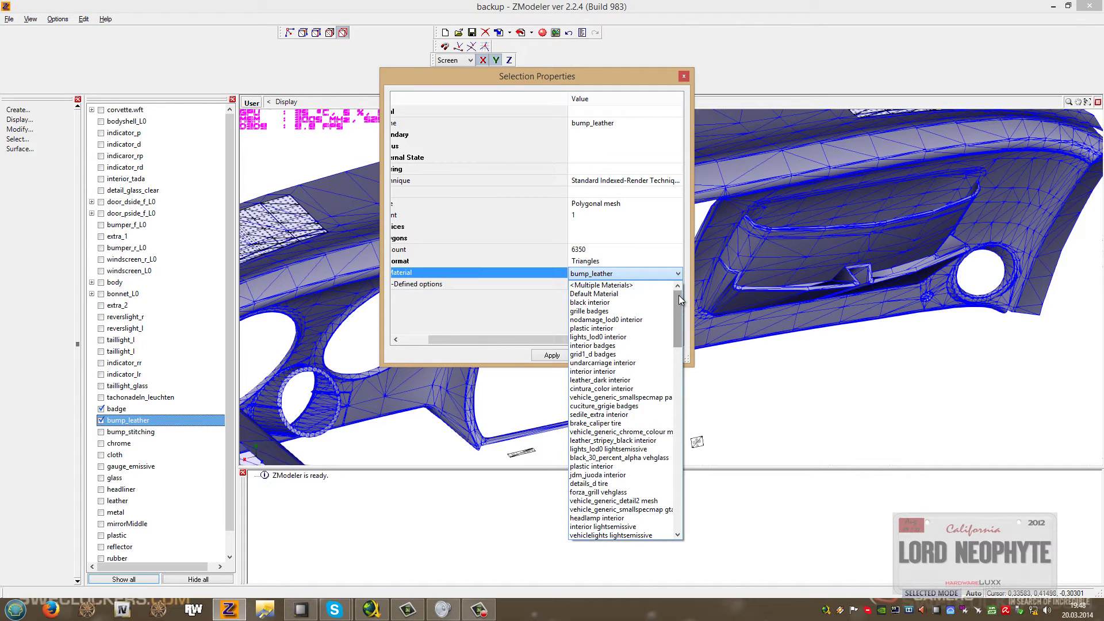
click(609, 382)
click(602, 356)
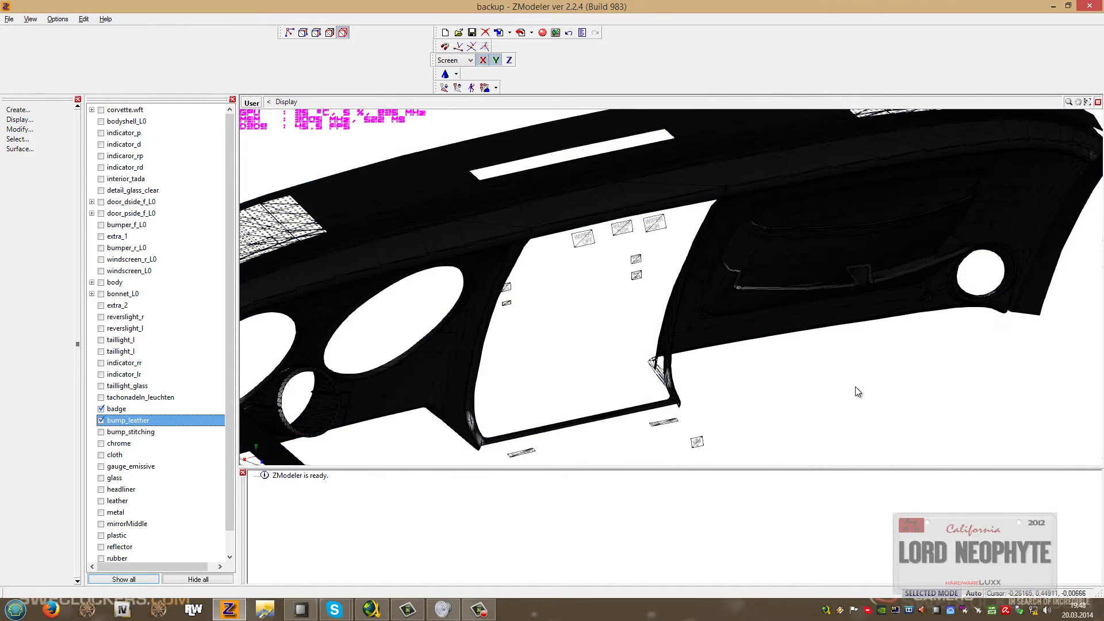
scroll(852, 386, down, 6)
middle_drag(912, 431, 830, 344)
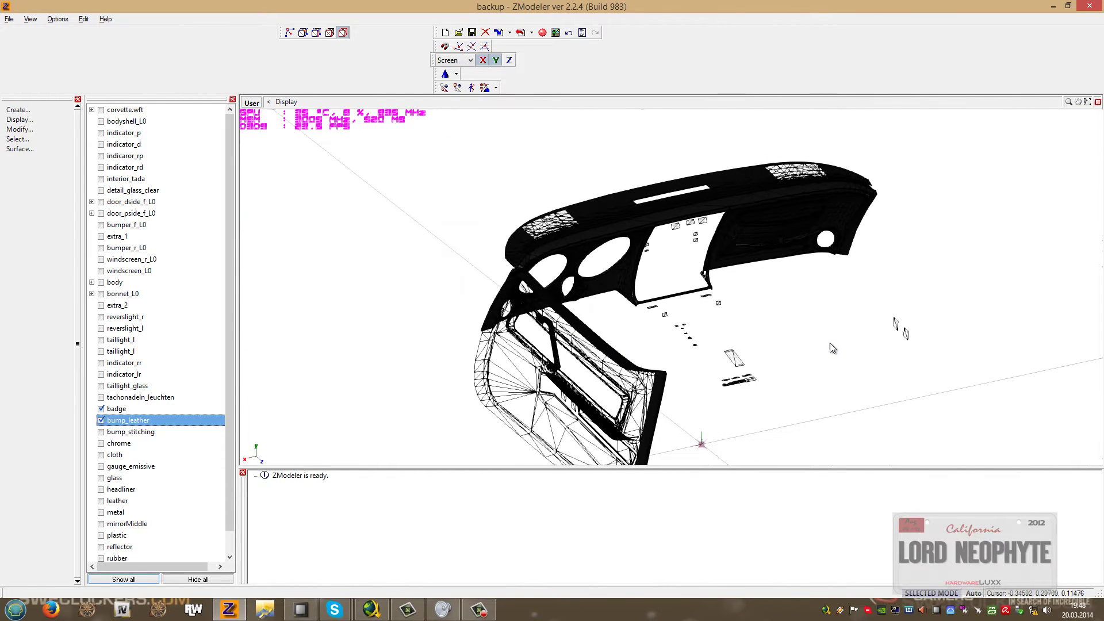
Show the bump_stitching mesh on its own by hiding the bump_leather and badge meshes.
click(101, 432)
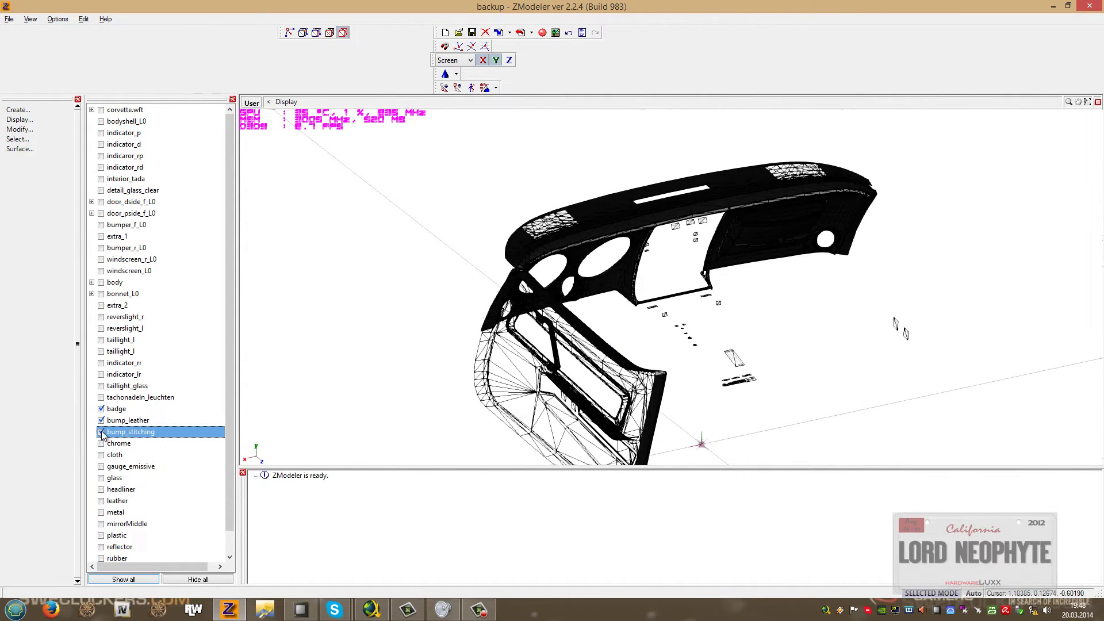
click(101, 421)
click(101, 409)
middle_drag(606, 302, 476, 220)
scroll(476, 220, up, 5)
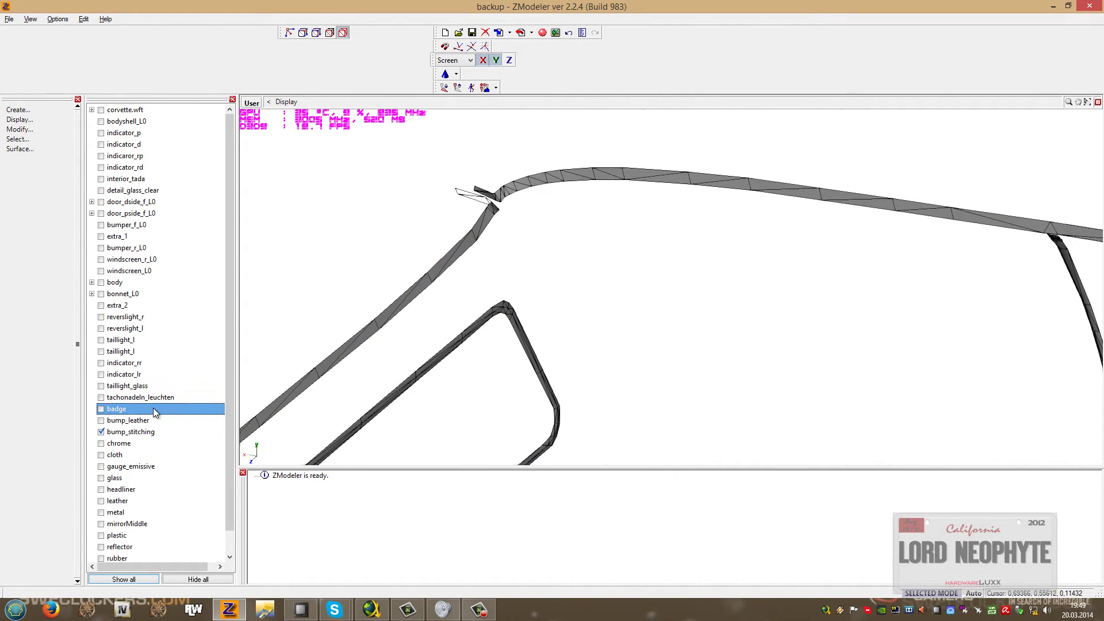
Try the interior badges material on the bump_stitching mesh's polygons and check the strips up close.
click(176, 465)
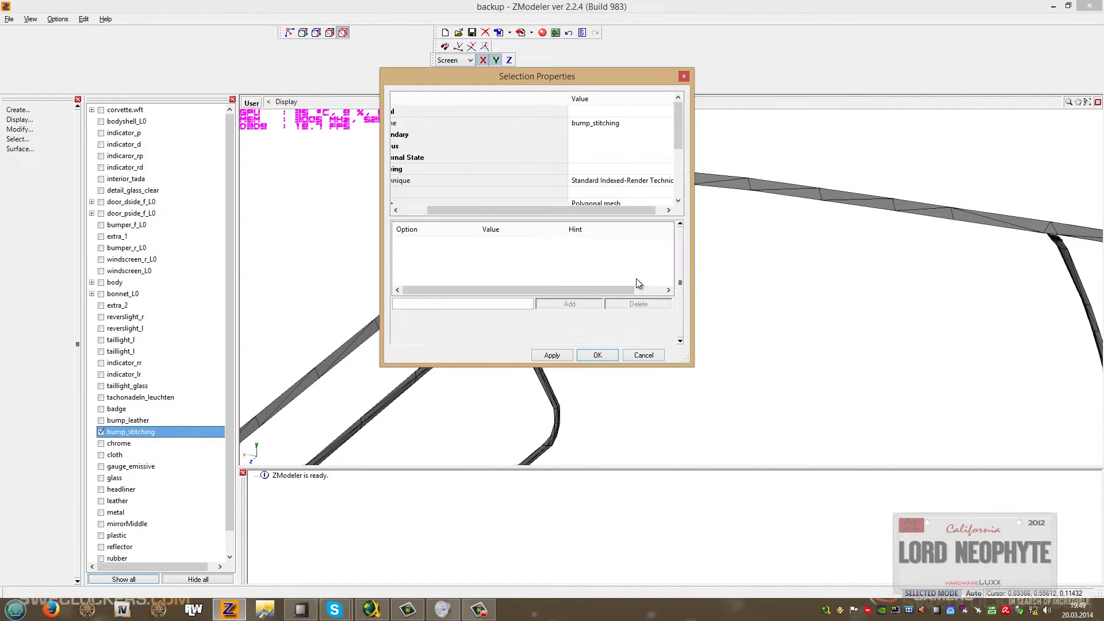
click(657, 320)
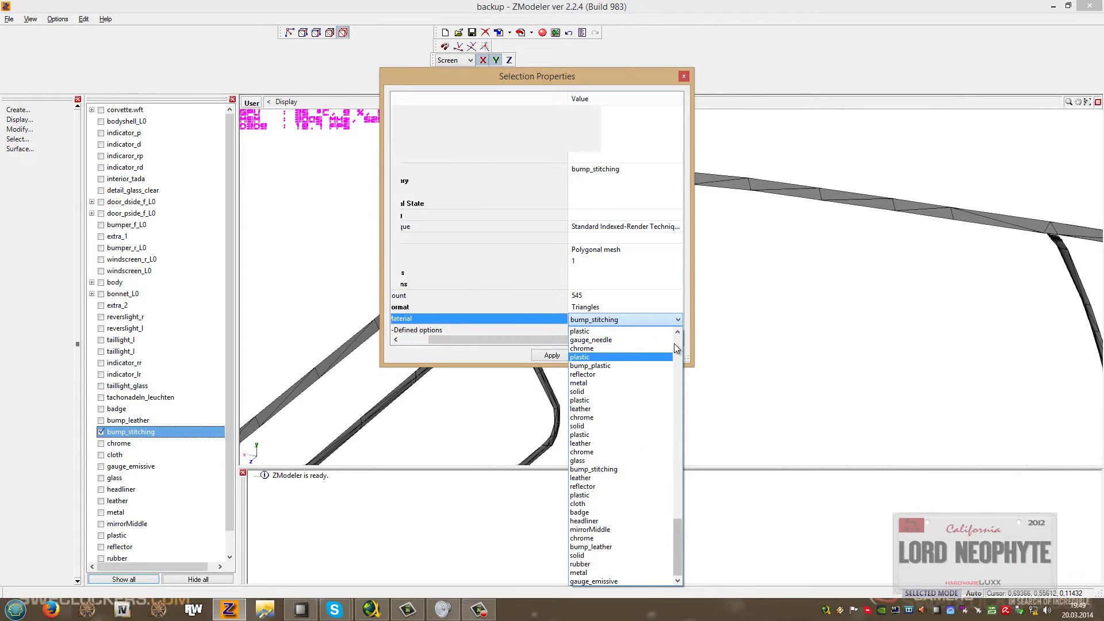
scroll(674, 343, up, 20)
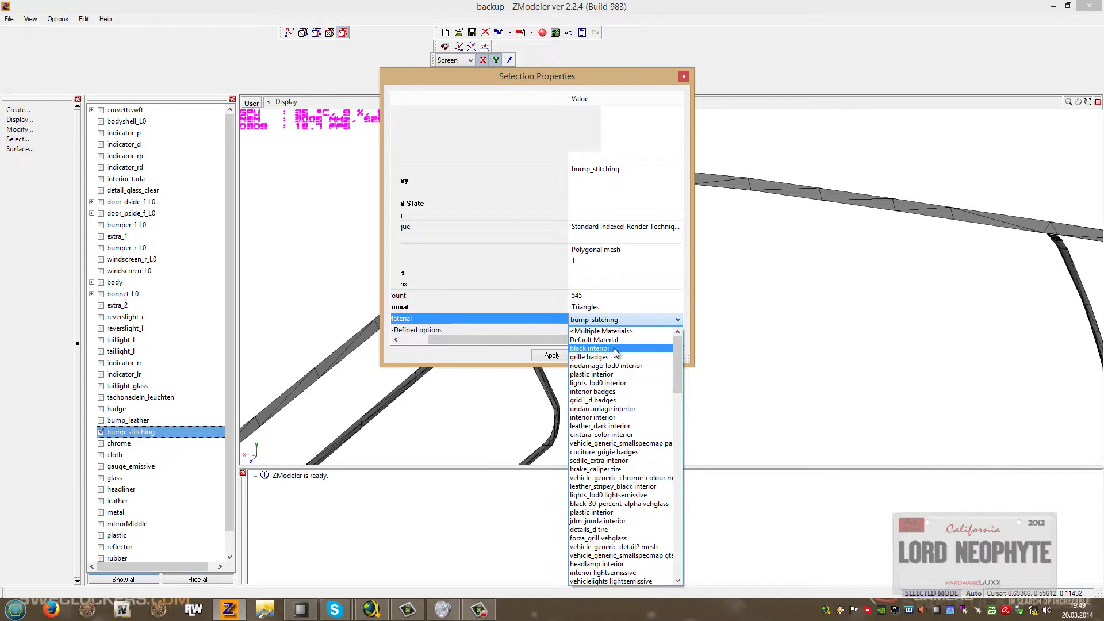
click(602, 365)
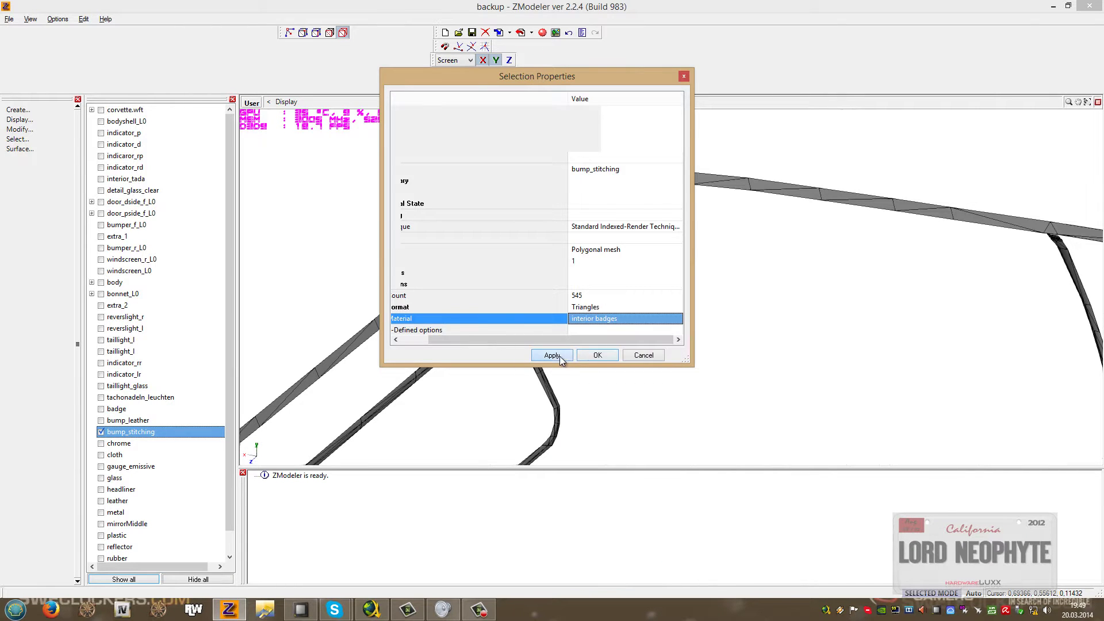
click(606, 358)
scroll(483, 193, up, 8)
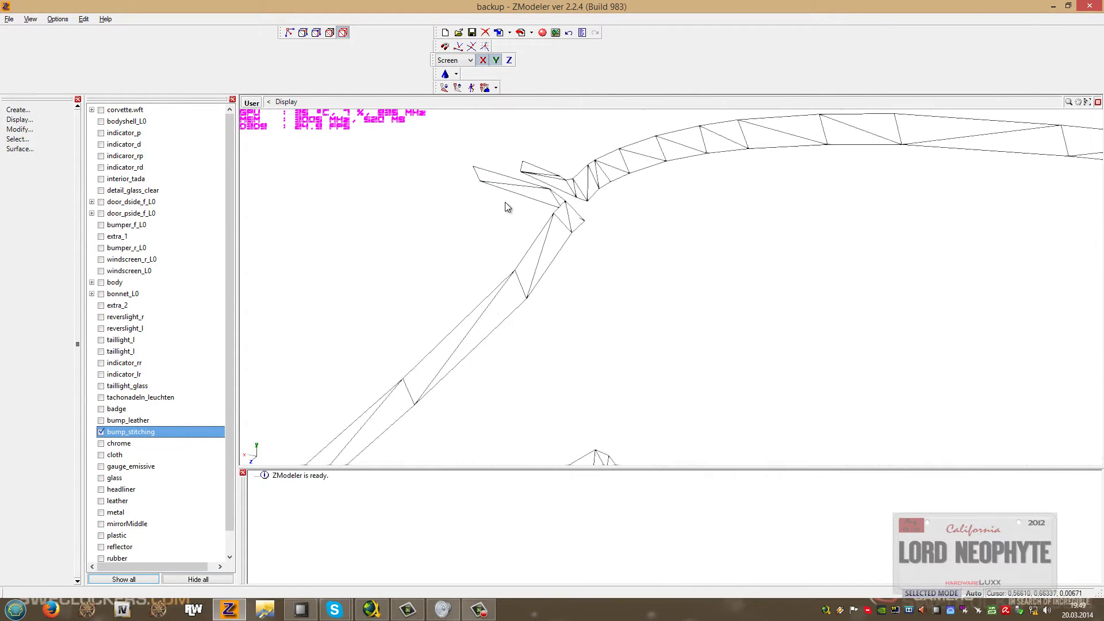
scroll(698, 282, down, 2)
scroll(696, 278, down, 4)
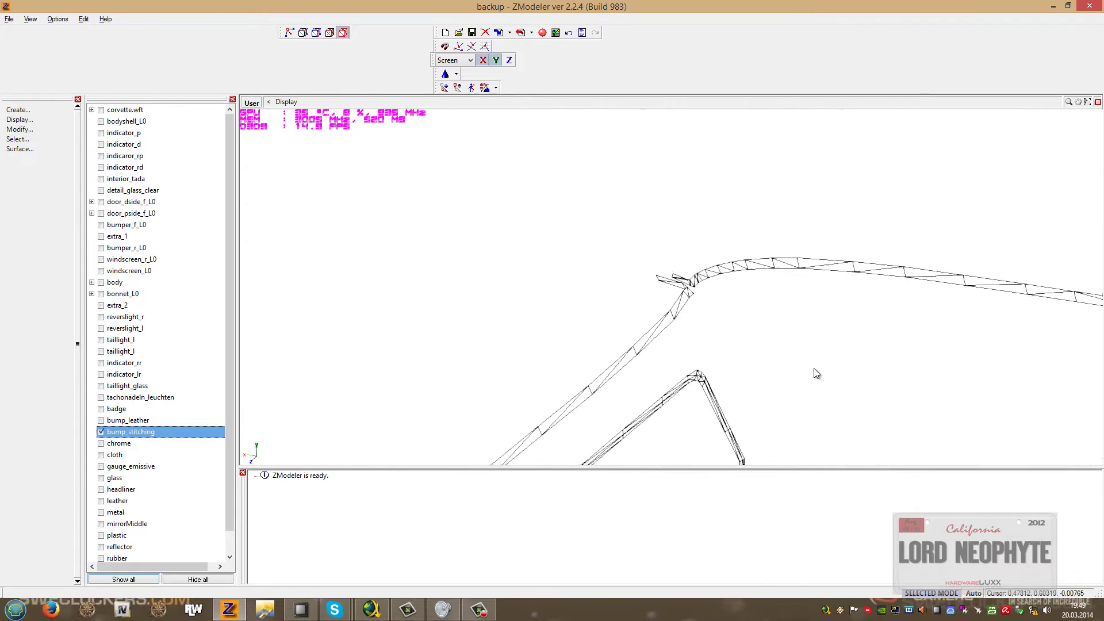
Assign the interior interior material to the bump_stitching mesh's polygons in its properties.
click(179, 466)
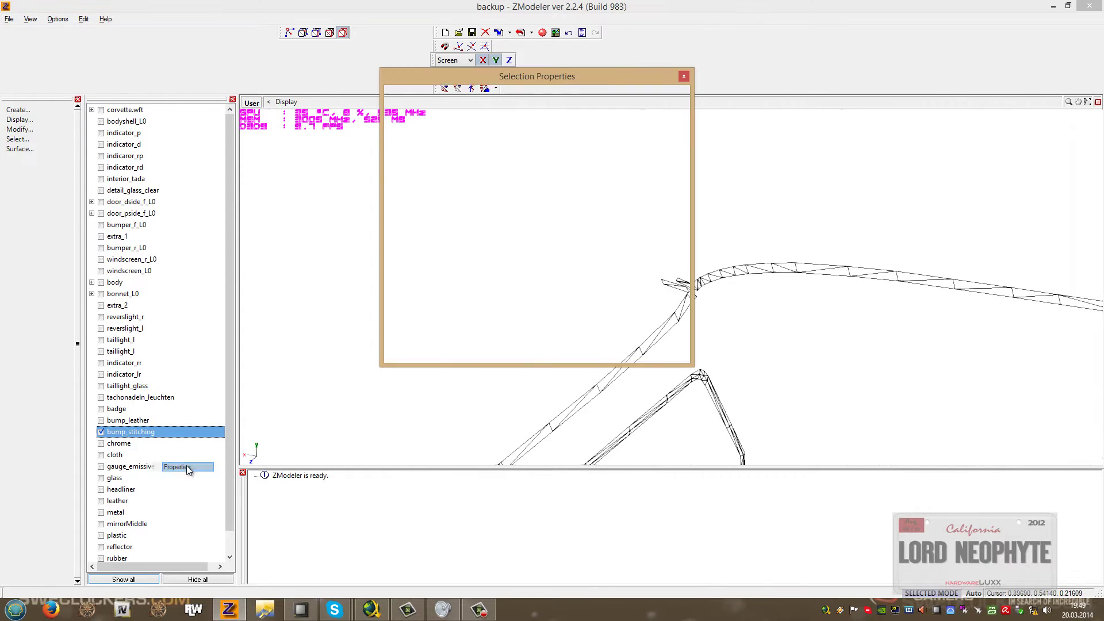
click(633, 319)
click(633, 319)
scroll(678, 335, up, 3)
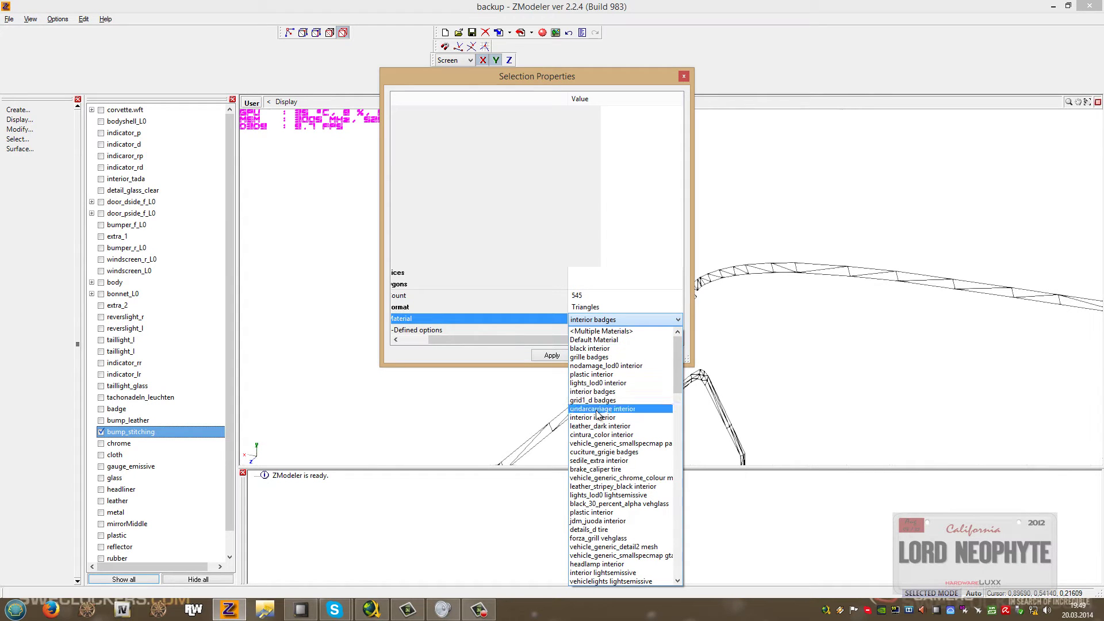
click(593, 417)
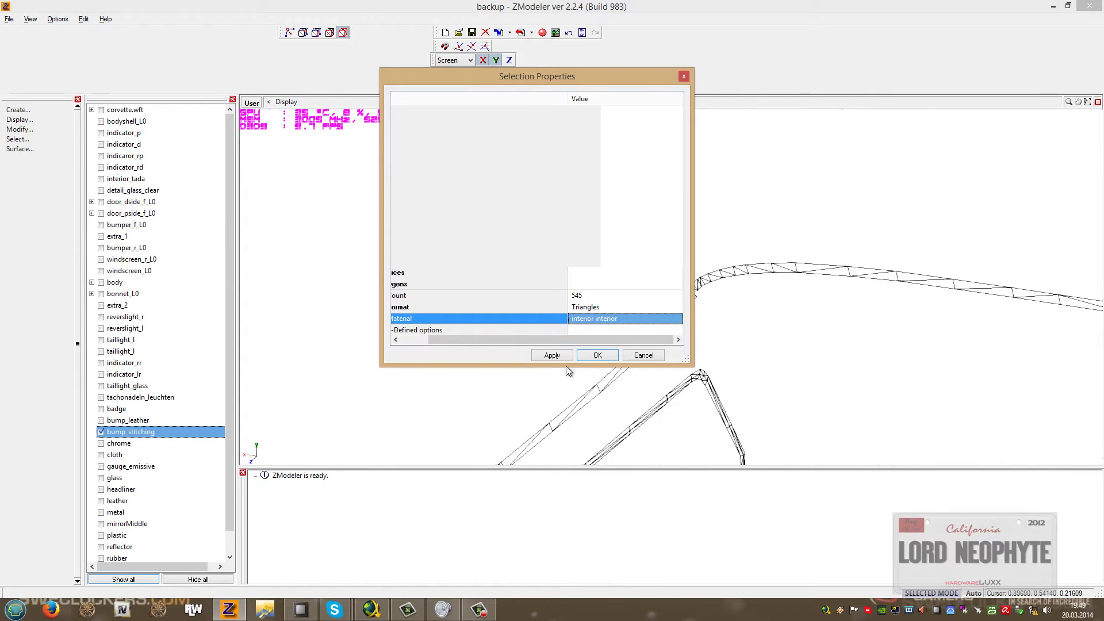
click(598, 355)
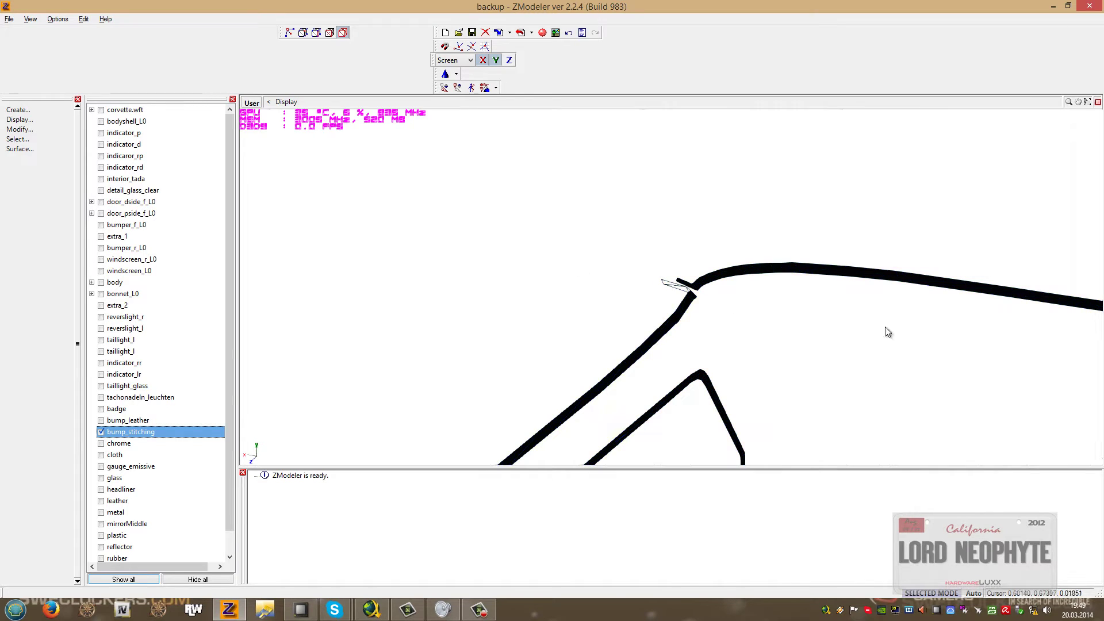
Examine the stitching strips alone and together with the bump_leather mesh across the dashboard and door panel.
middle_drag(885, 328, 713, 295)
scroll(976, 274, up, 8)
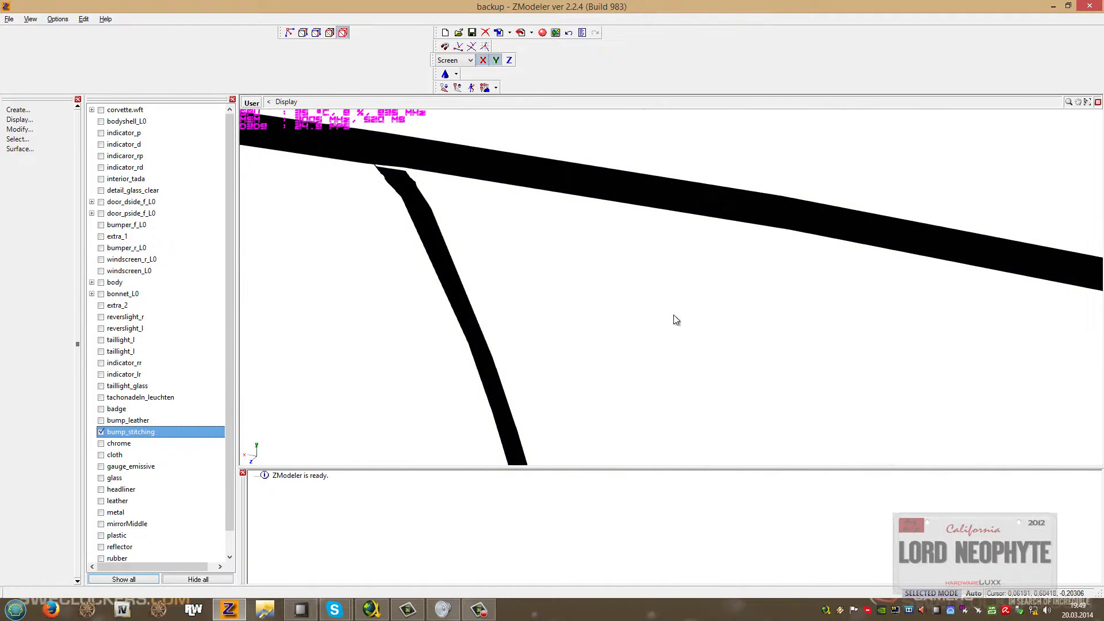
scroll(676, 321, down, 8)
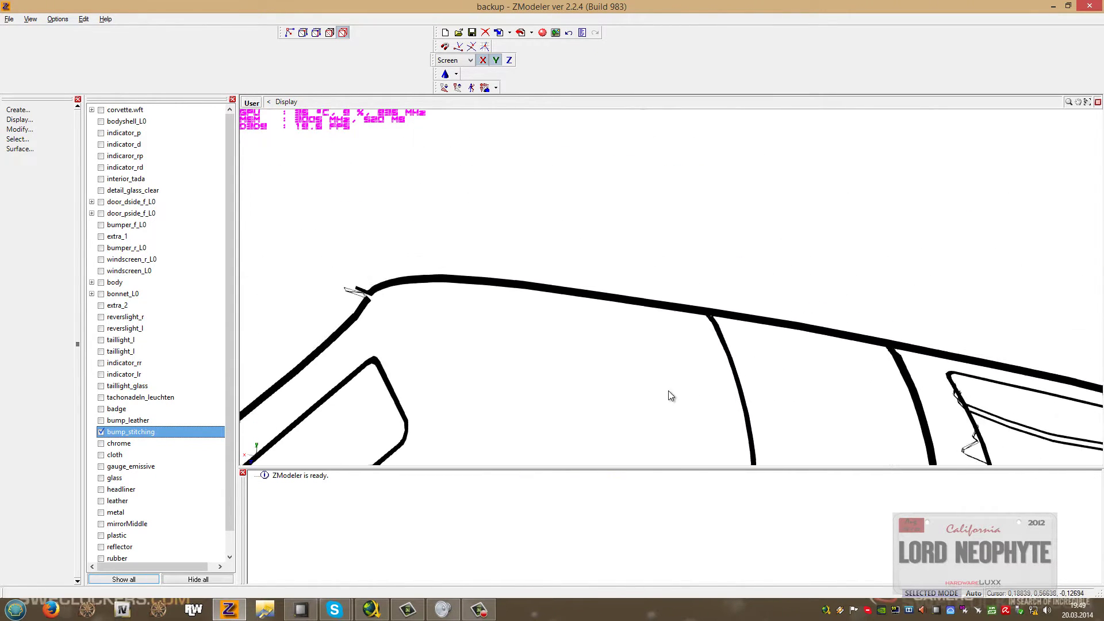
middle_drag(669, 391, 713, 325)
scroll(629, 244, up, 3)
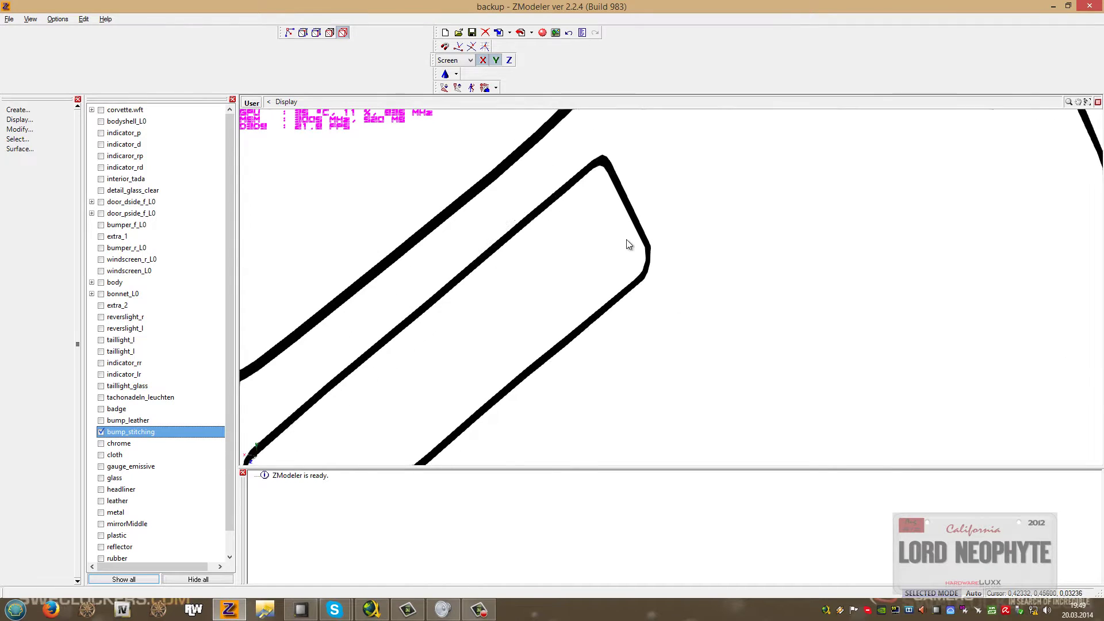
click(102, 421)
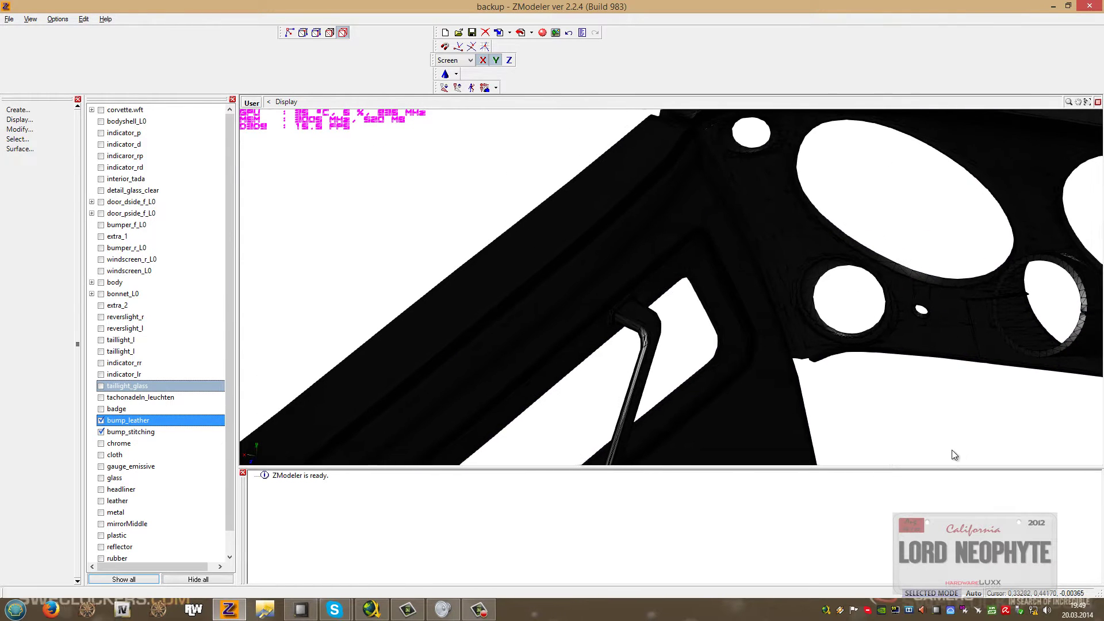
scroll(924, 402, down, 6)
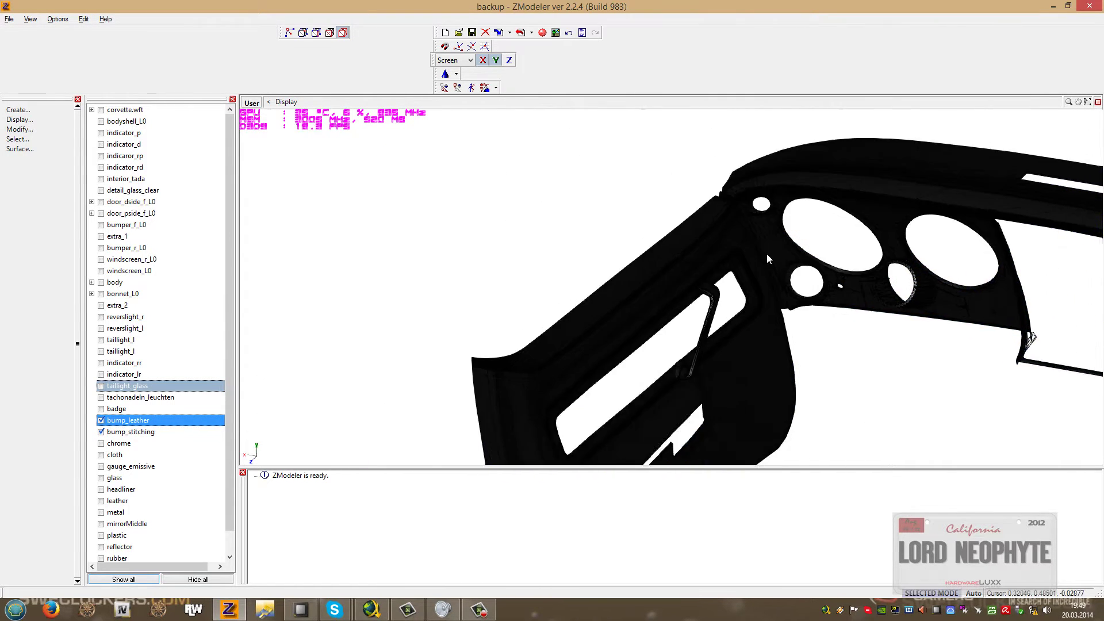
middle_drag(767, 253, 696, 173)
scroll(794, 293, down, 2)
alt+middle_drag(816, 326, 762, 417)
scroll(809, 266, up, 1)
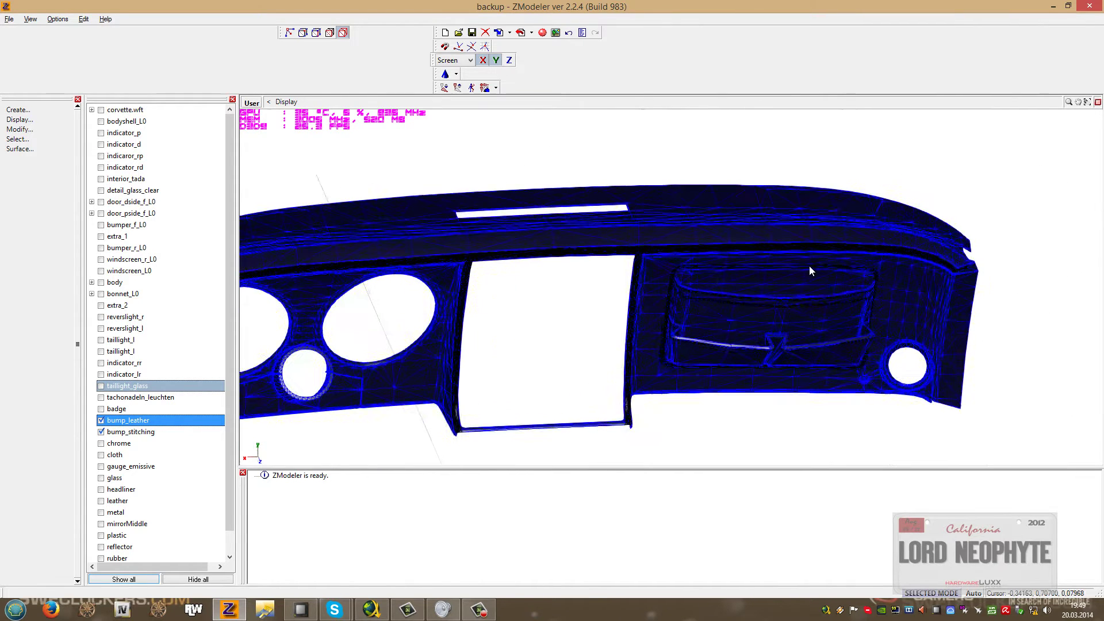
scroll(985, 280, up, 8)
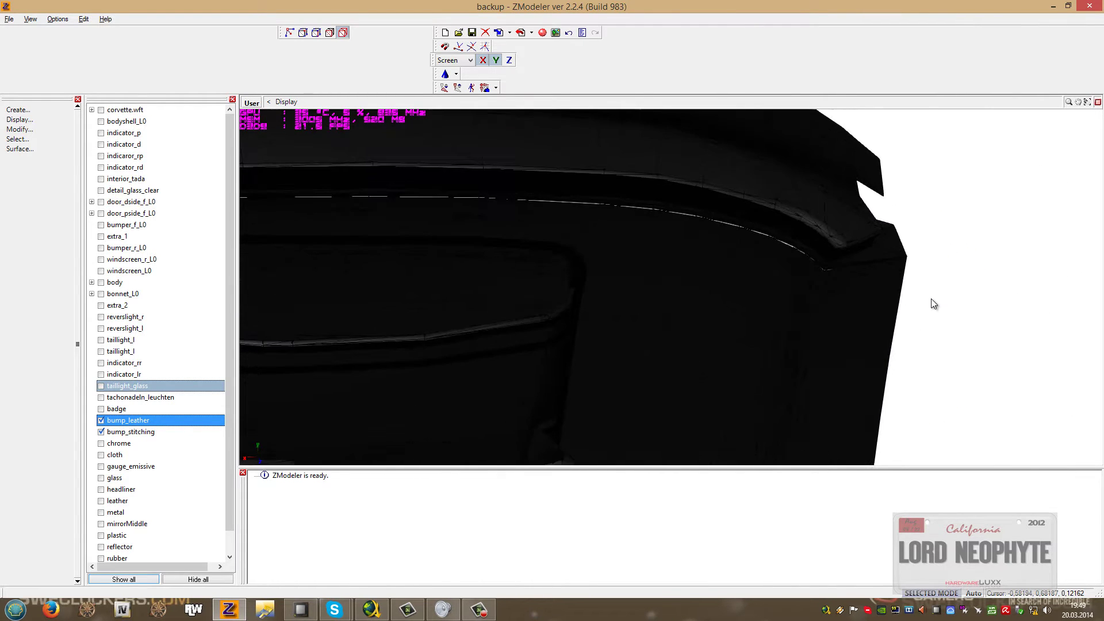
scroll(932, 298, down, 9)
middle_drag(779, 425, 895, 327)
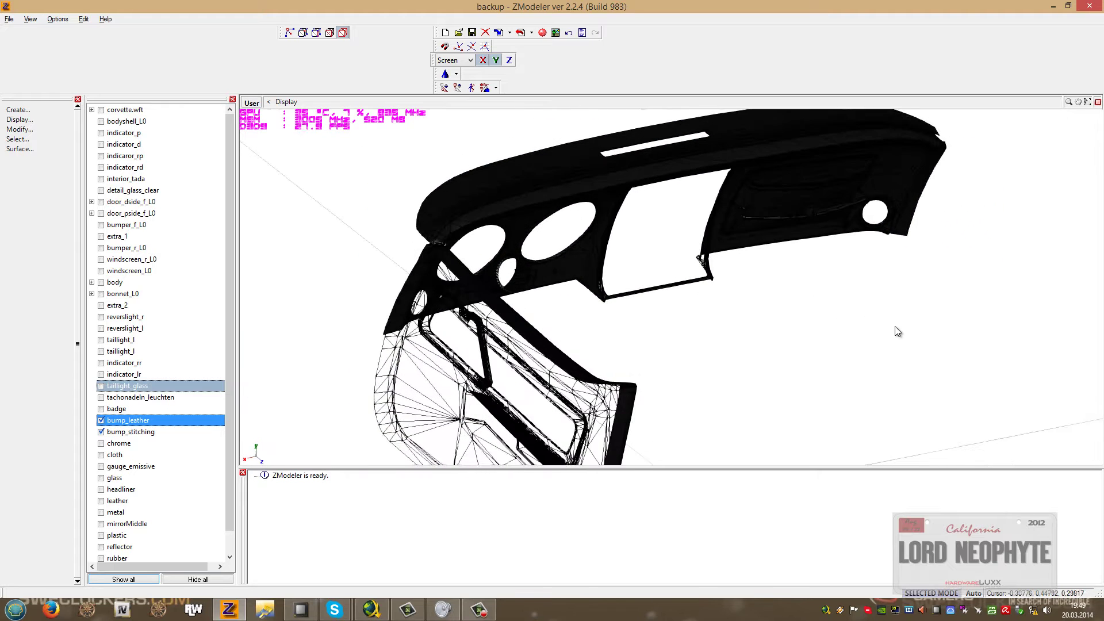
Show only the chrome mesh, hiding the bump_stitching and bump_leather meshes.
click(101, 444)
click(101, 432)
click(101, 421)
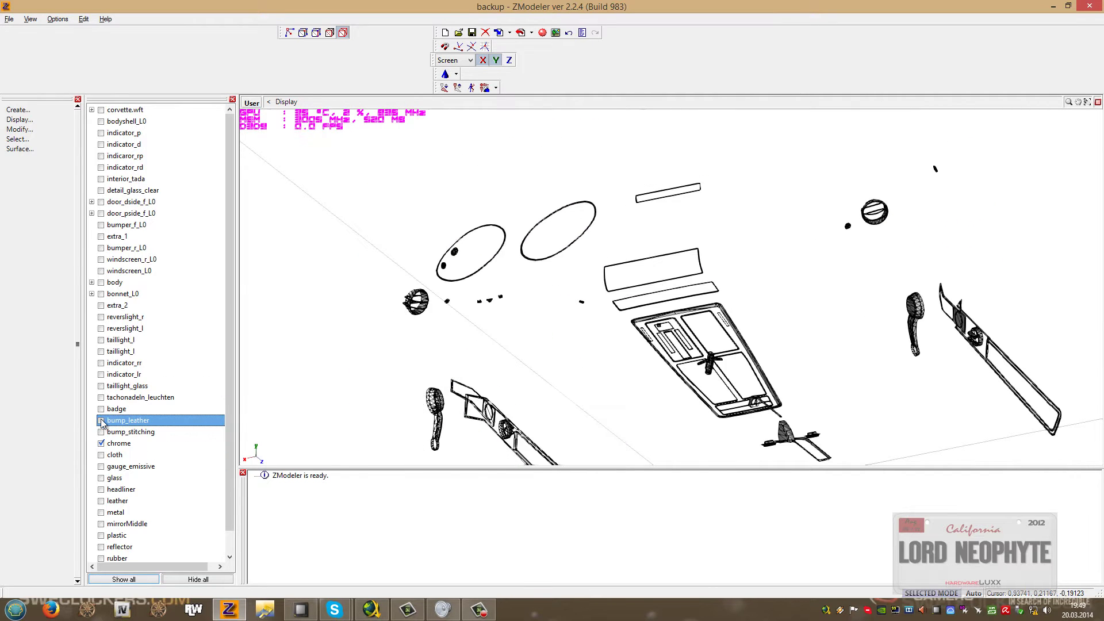
mouse_move(533, 344)
middle_down()
mouse_move(506, 350)
mouse_move(537, 347)
mouse_move(520, 346)
middle_up()
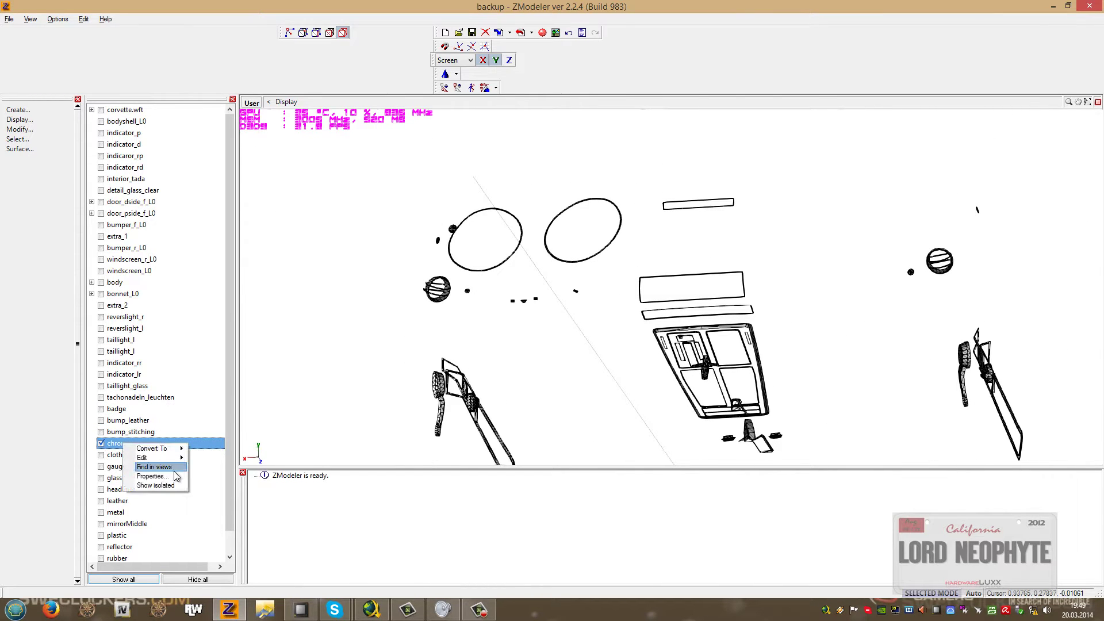
Assign the vehicle_generic_chrome_colour material to the chrome mesh's polygons in its properties.
click(175, 476)
click(632, 319)
click(678, 320)
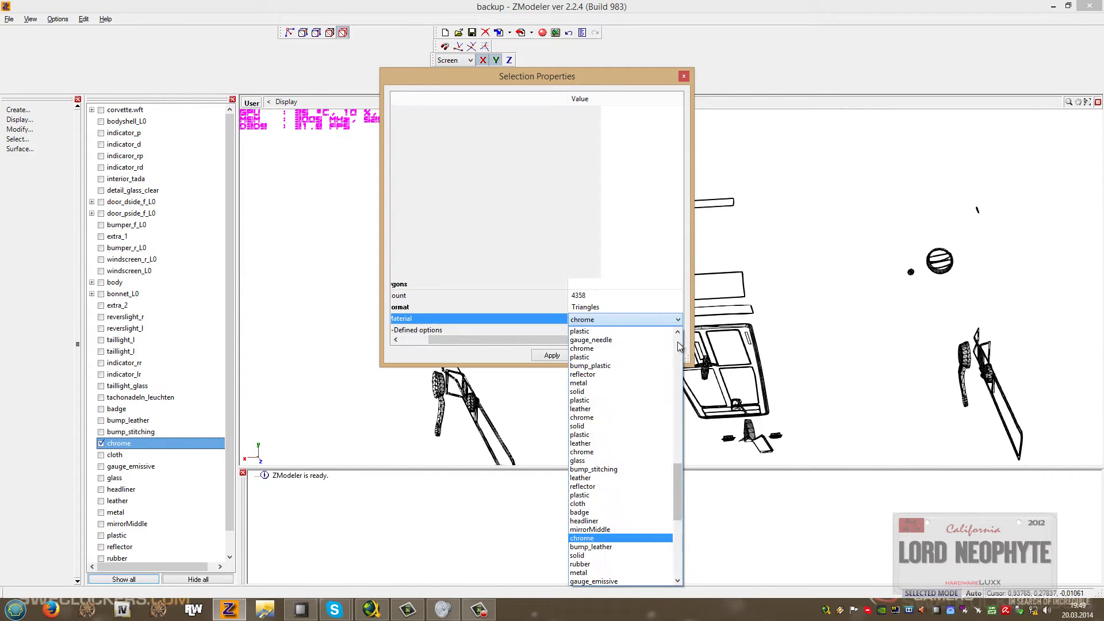
click(678, 342)
click(678, 342)
click(678, 342)
click(626, 479)
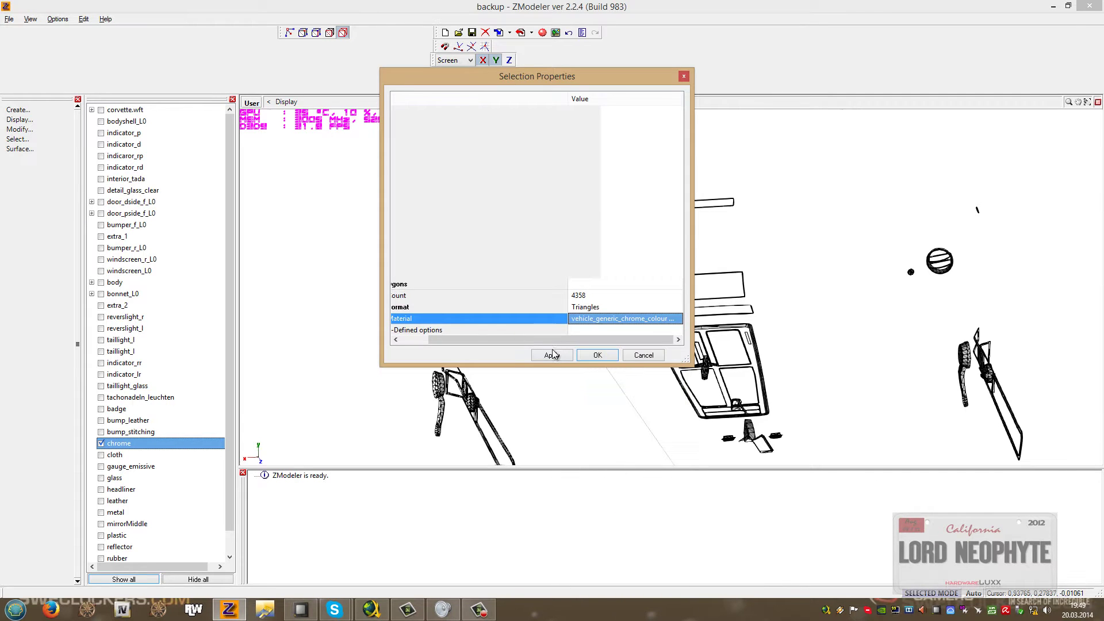
click(600, 357)
Show the cloth mesh, hide the chrome mesh and bring one cloth panel into close view.
scroll(826, 345, down, 4)
middle_drag(819, 339, 783, 281)
click(101, 455)
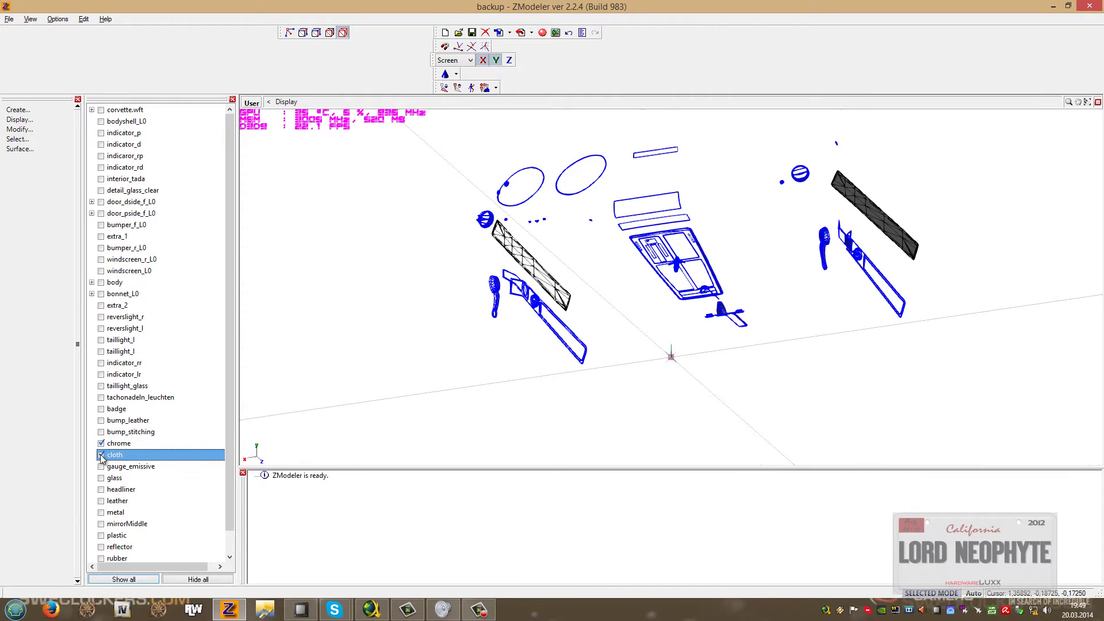
click(101, 443)
middle_drag(374, 368, 530, 167)
scroll(529, 167, up, 5)
middle_drag(451, 249, 485, 177)
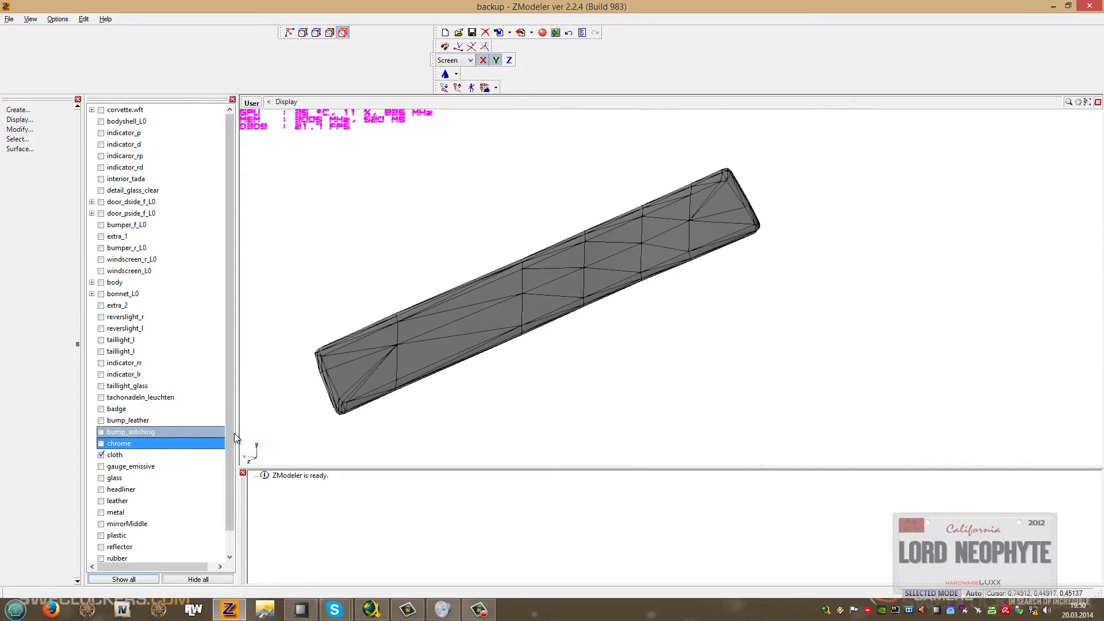
scroll(233, 433, down, 1)
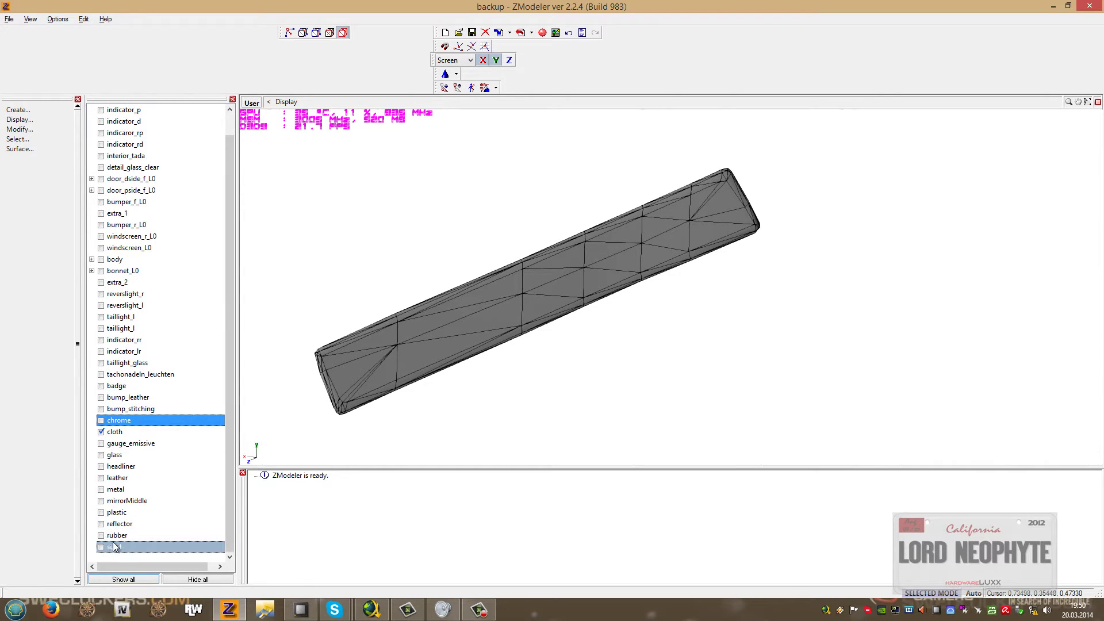
click(102, 466)
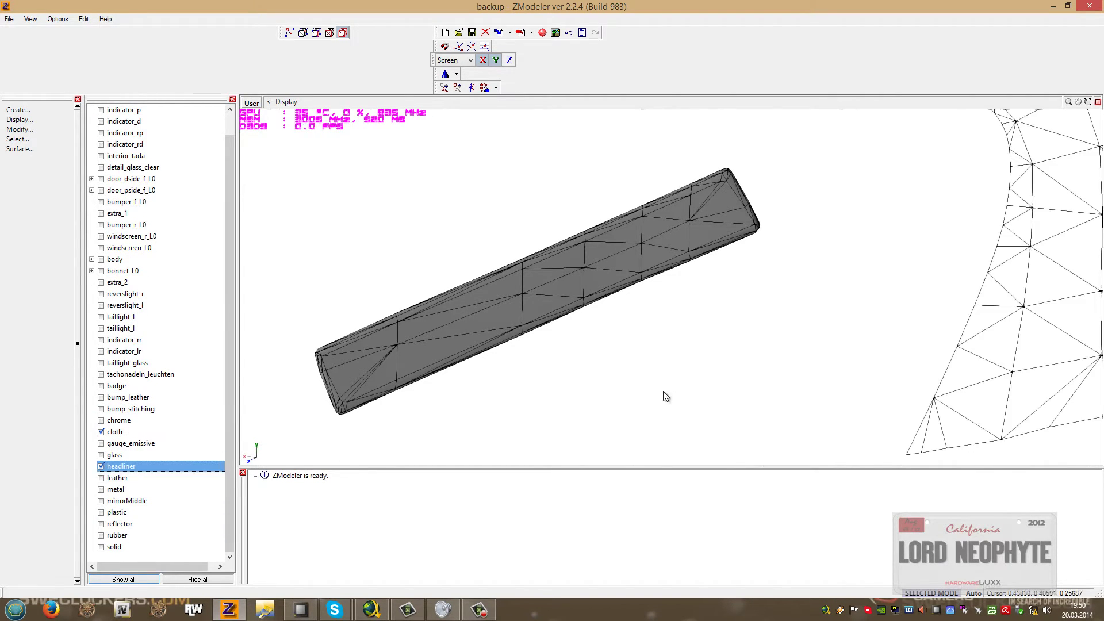
mouse_move(663, 391)
middle_down()
mouse_move(661, 323)
mouse_move(656, 397)
middle_up()
click(101, 467)
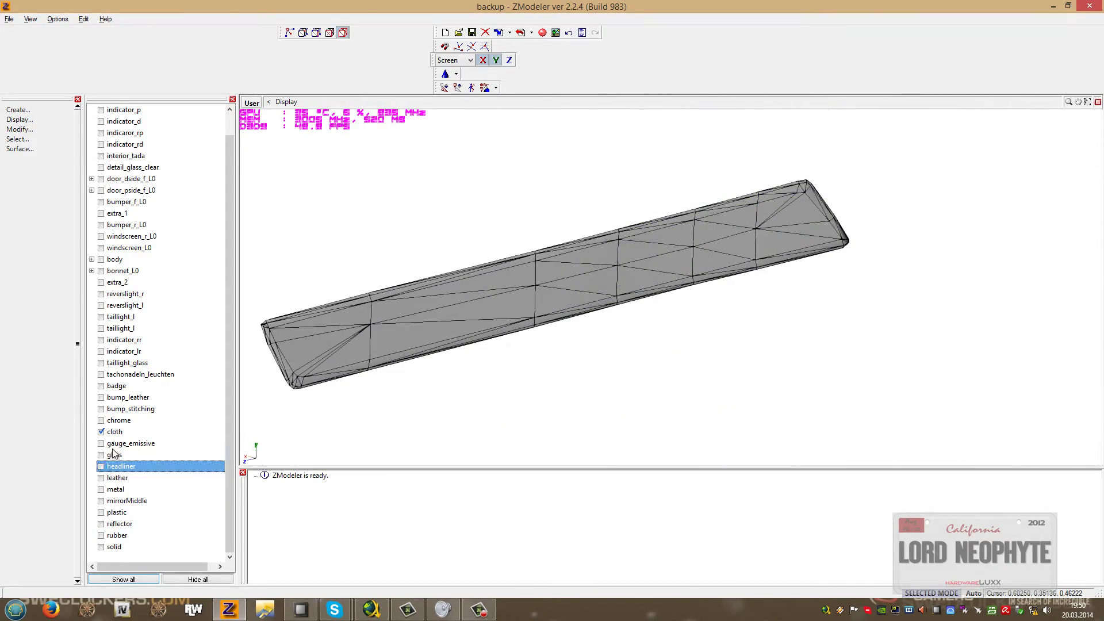
Assign the interior interior material to the cloth mesh's polygons in its properties.
click(116, 432)
click(158, 466)
click(636, 317)
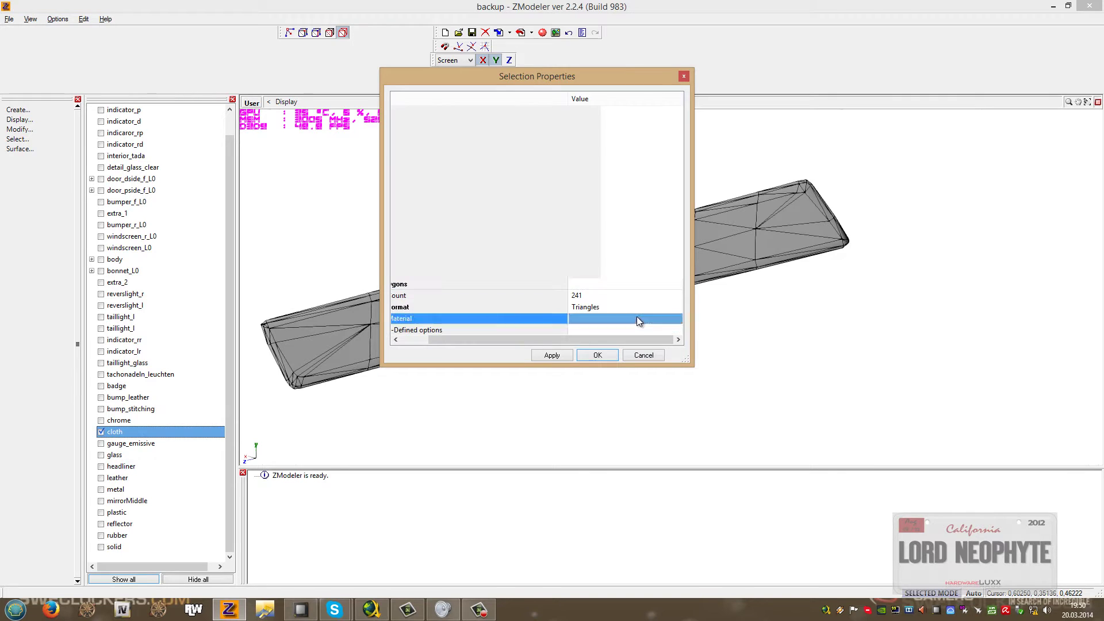
click(637, 318)
click(678, 343)
click(677, 343)
click(677, 343)
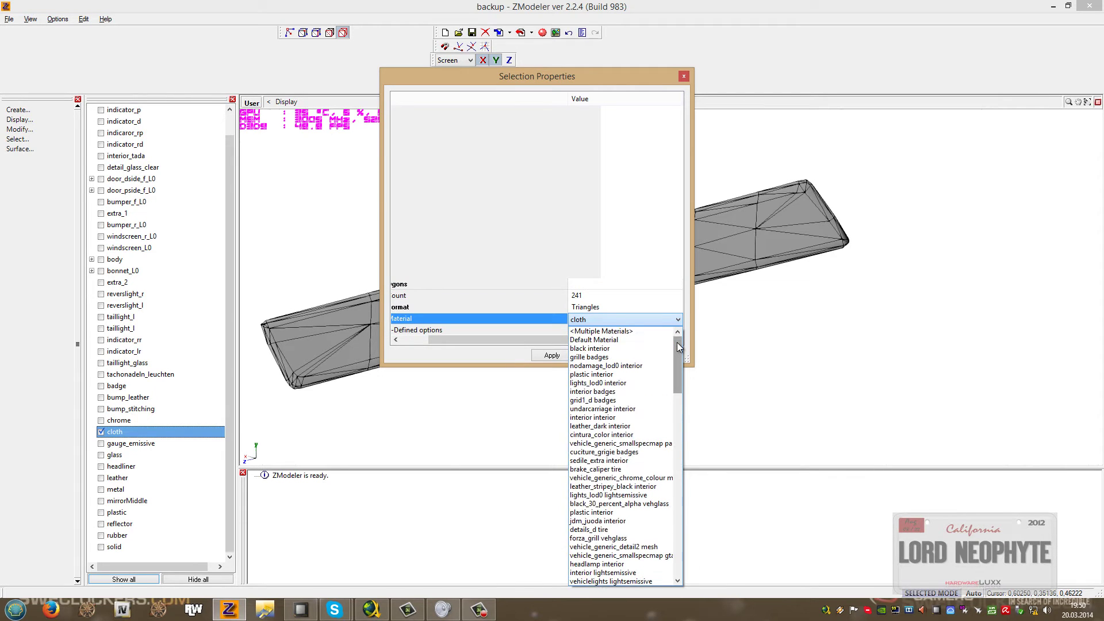
click(592, 418)
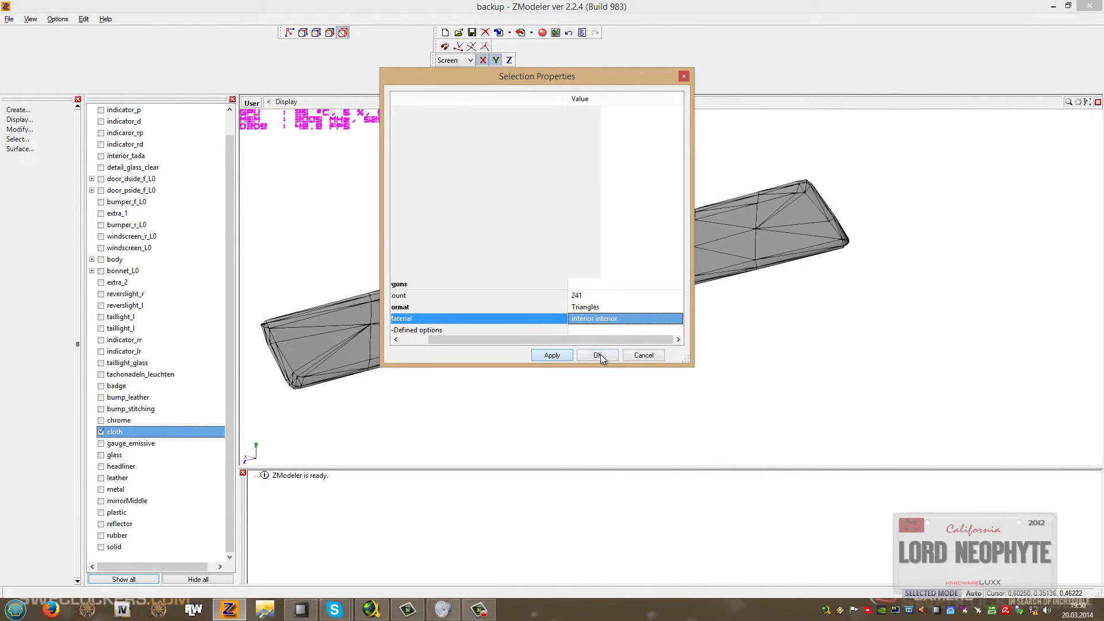
click(599, 355)
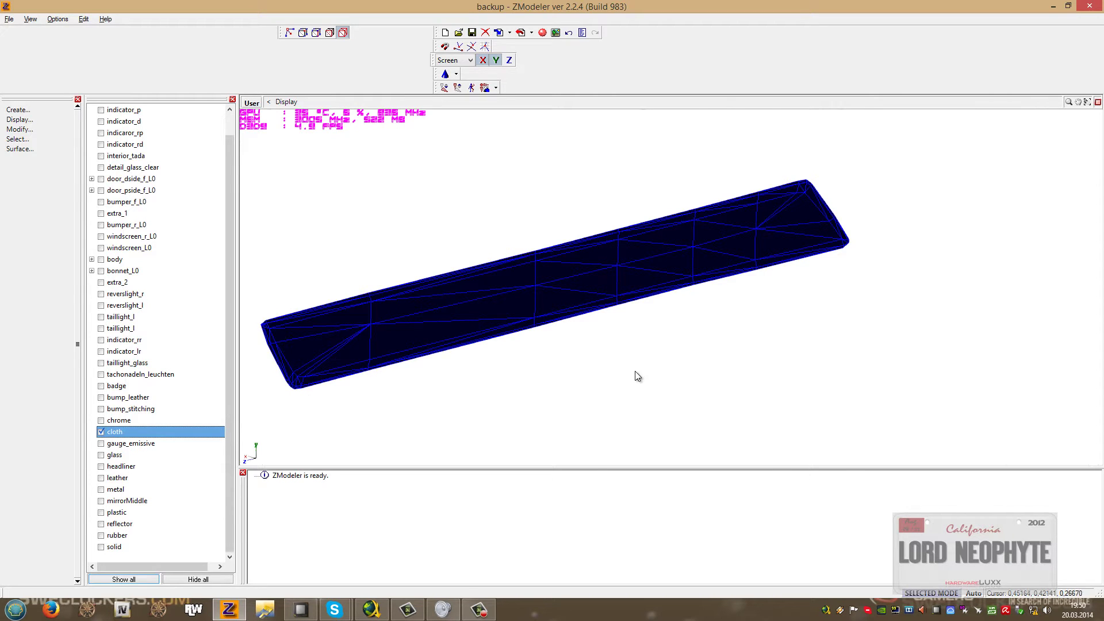
middle_drag(635, 371, 679, 379)
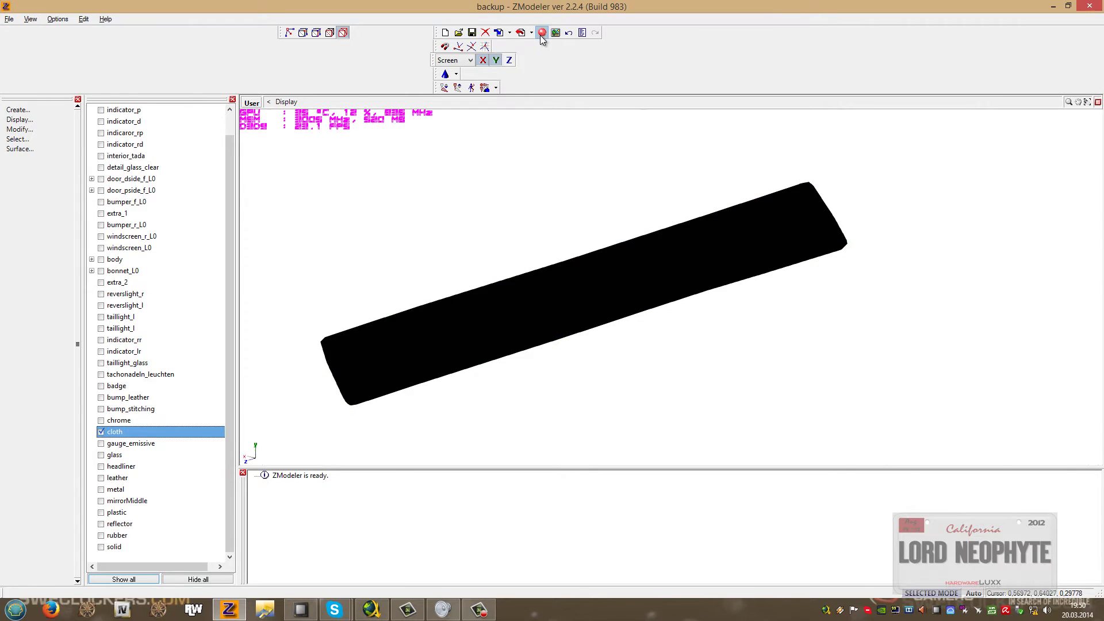
Rename the cintura_color interior material as wood in the Materials Editor.
click(542, 33)
click(702, 184)
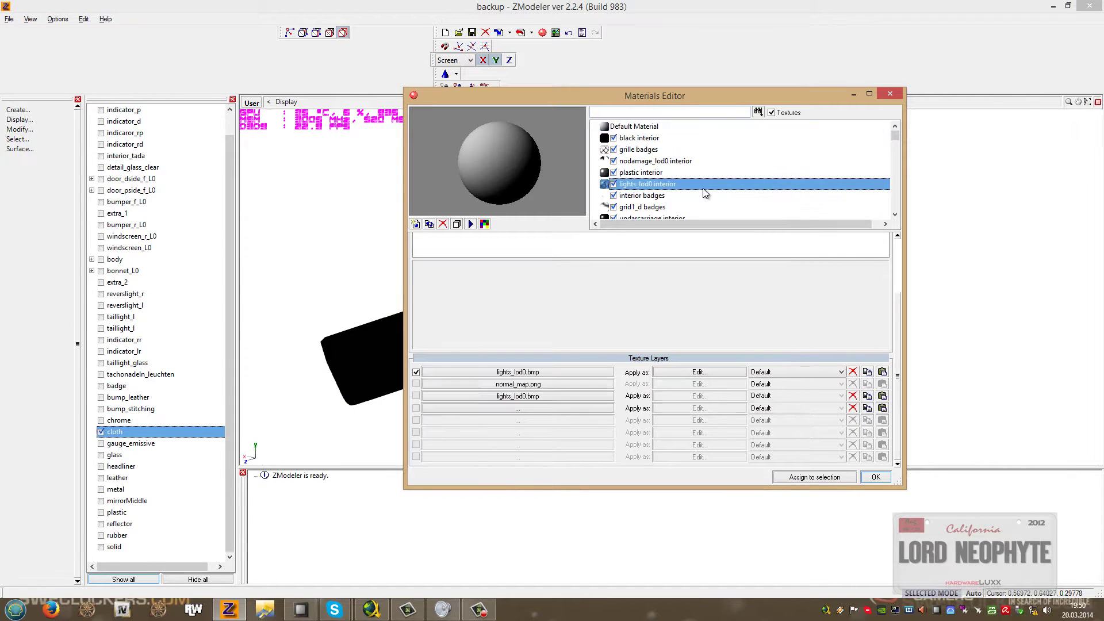
scroll(702, 188, down, 2)
click(679, 184)
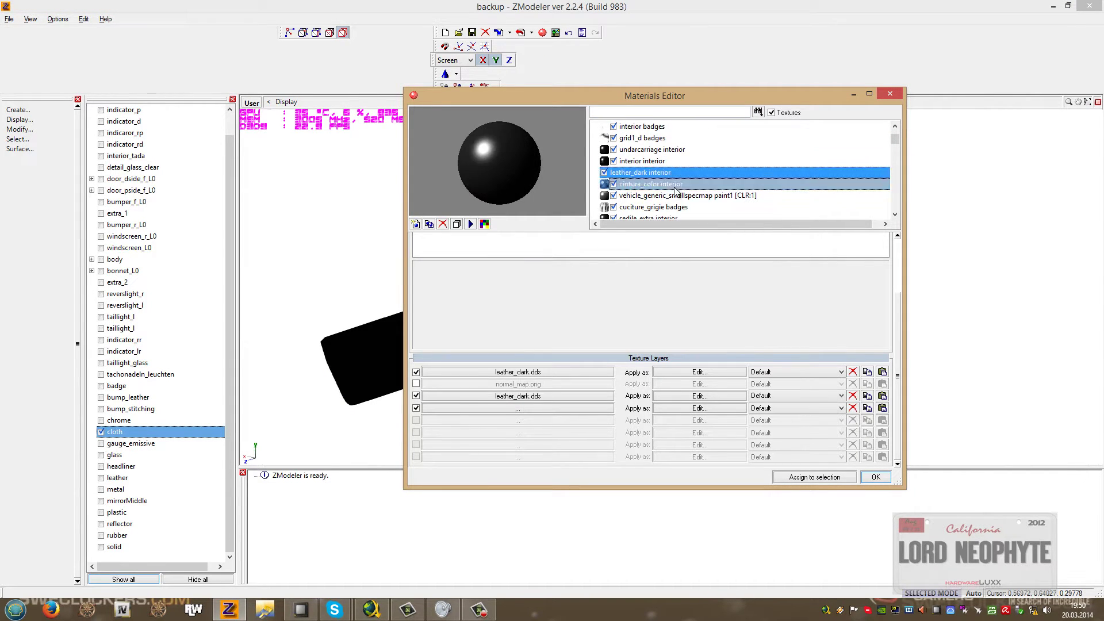
click(648, 185)
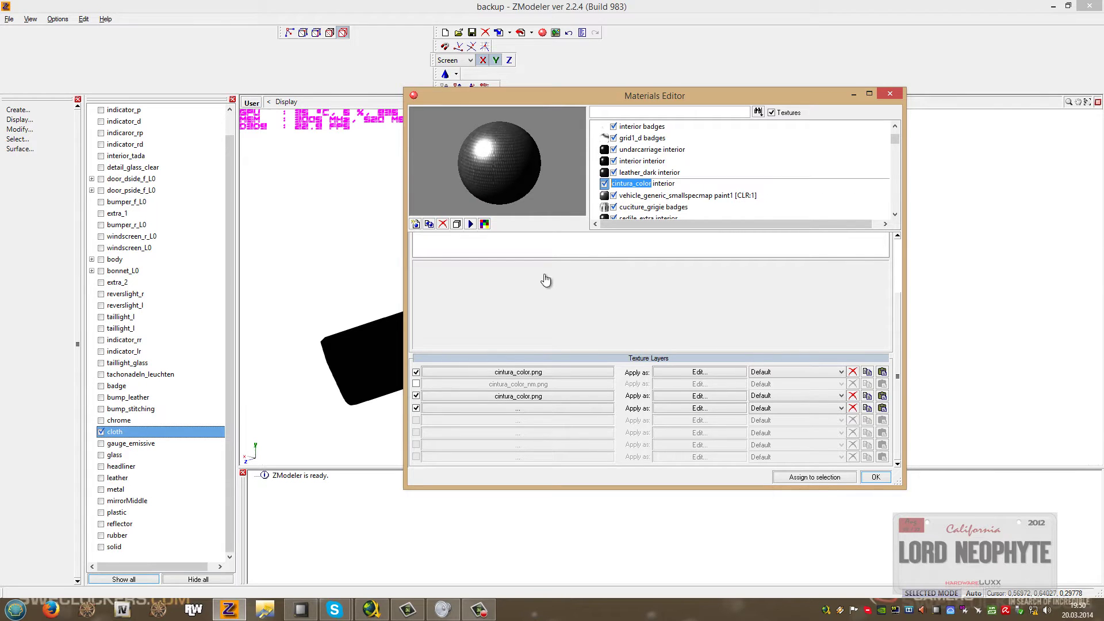
text(wood)
key(Return)
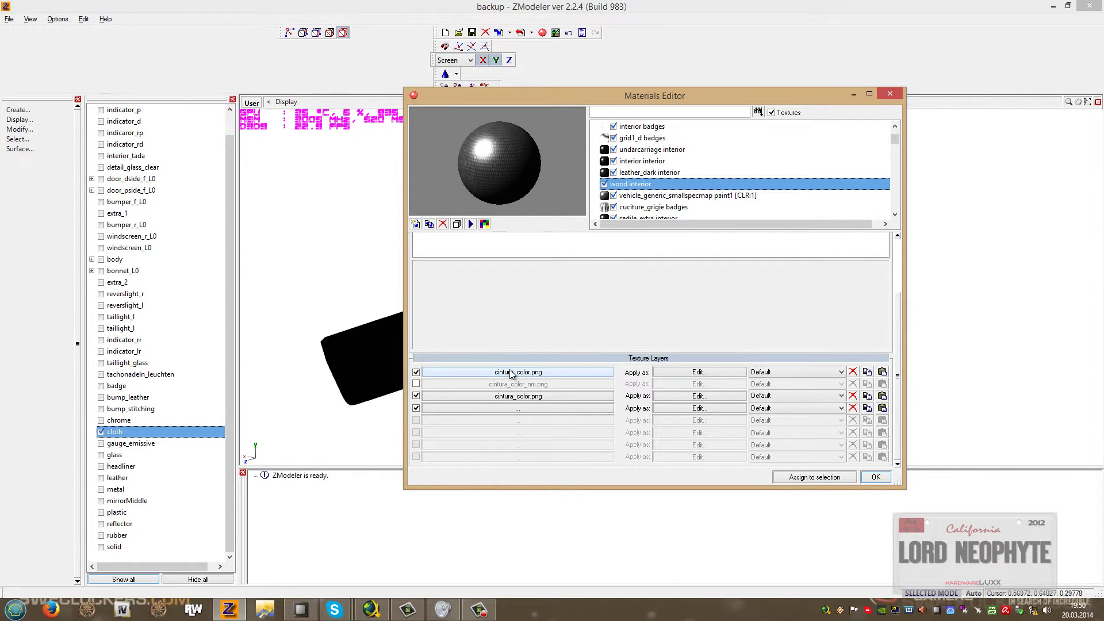
Start adding a new texture for the wood material's first layer and open the Wood folder inside !Materials!
click(552, 373)
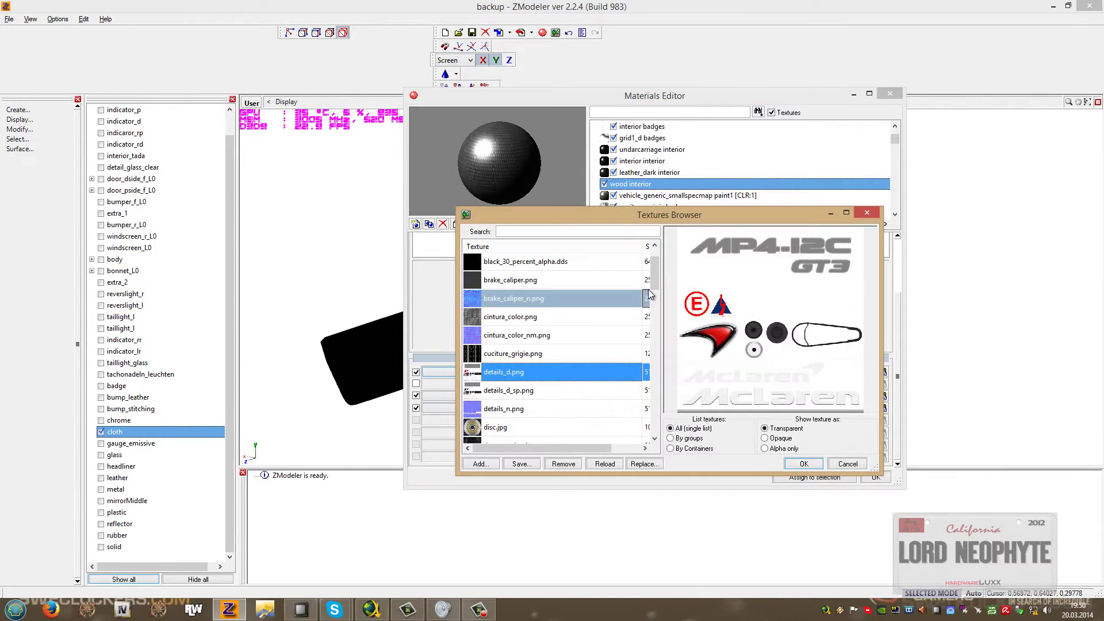
click(479, 464)
double_click(558, 354)
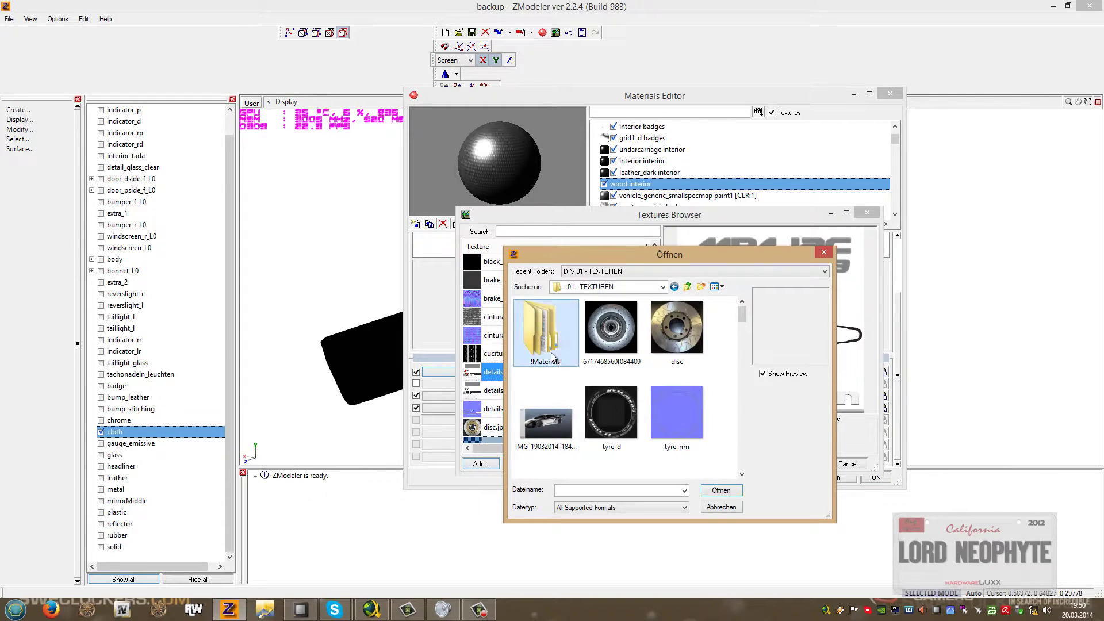
double_click(551, 392)
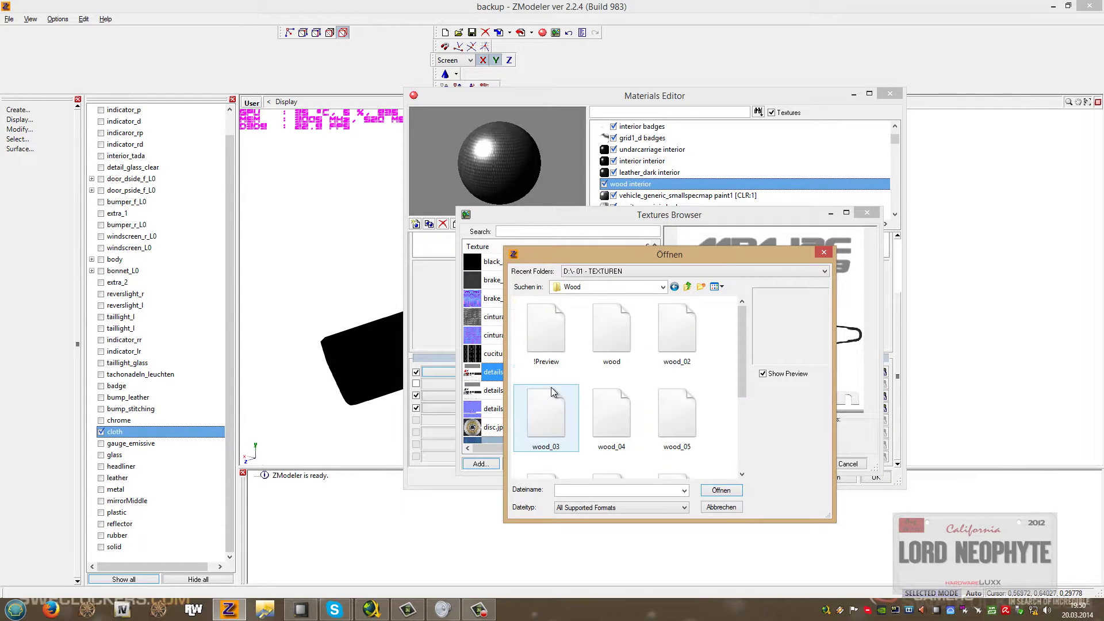
Preview the wood textures, load wood_09 and use it for the wood material's first and third texture layers.
click(602, 343)
key(Right)
key(Right)
key(Right)
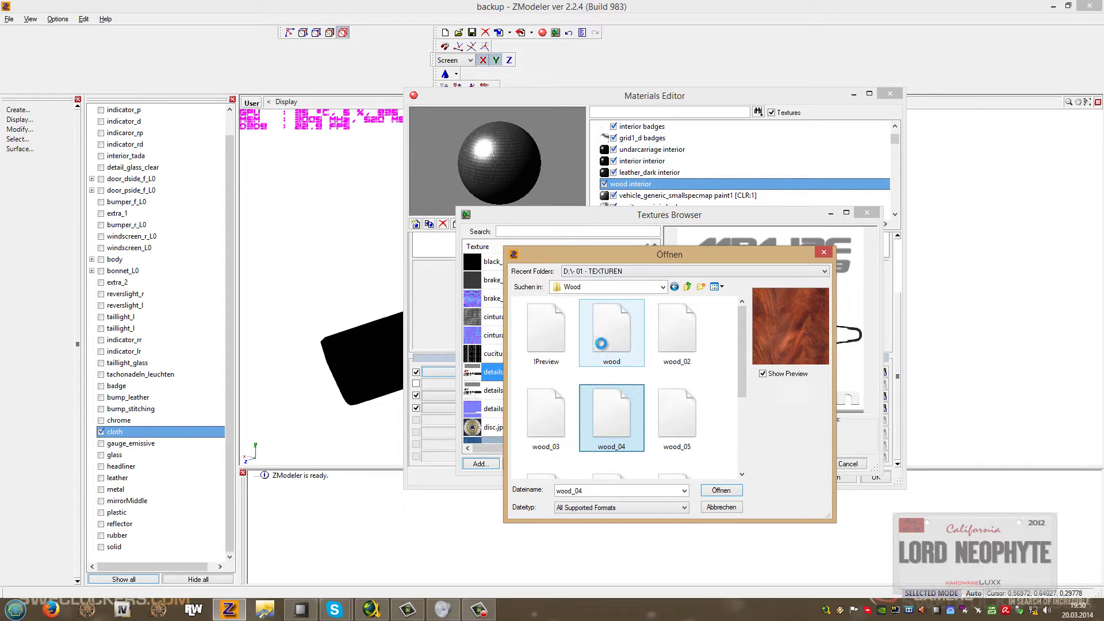
key(Left)
key(Right)
key(Right)
key(Down)
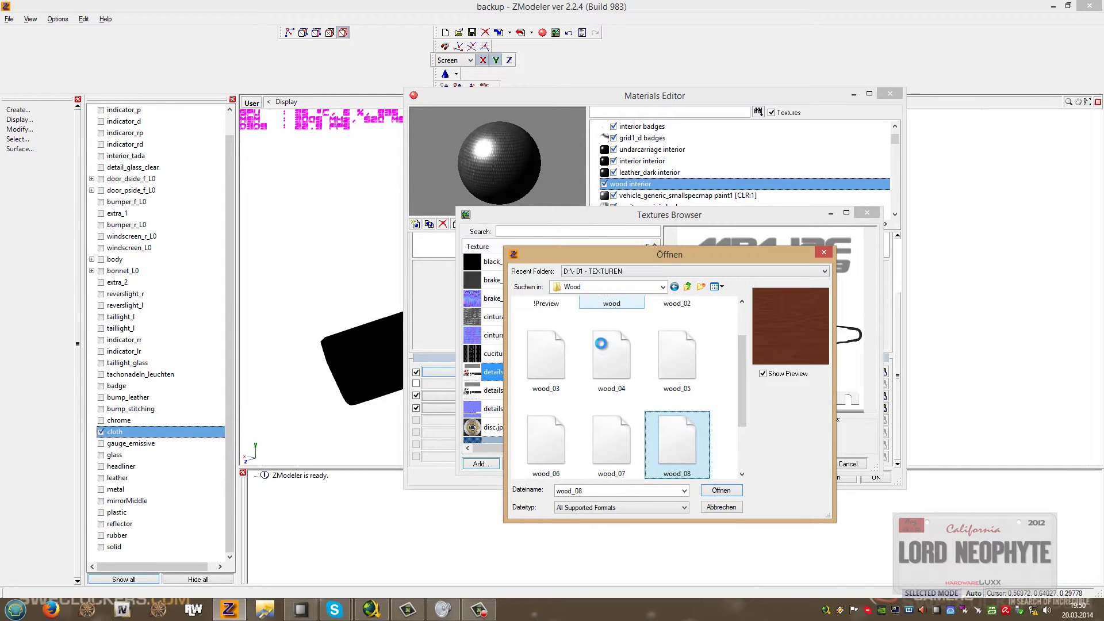
key(Left)
key(Left)
key(Down)
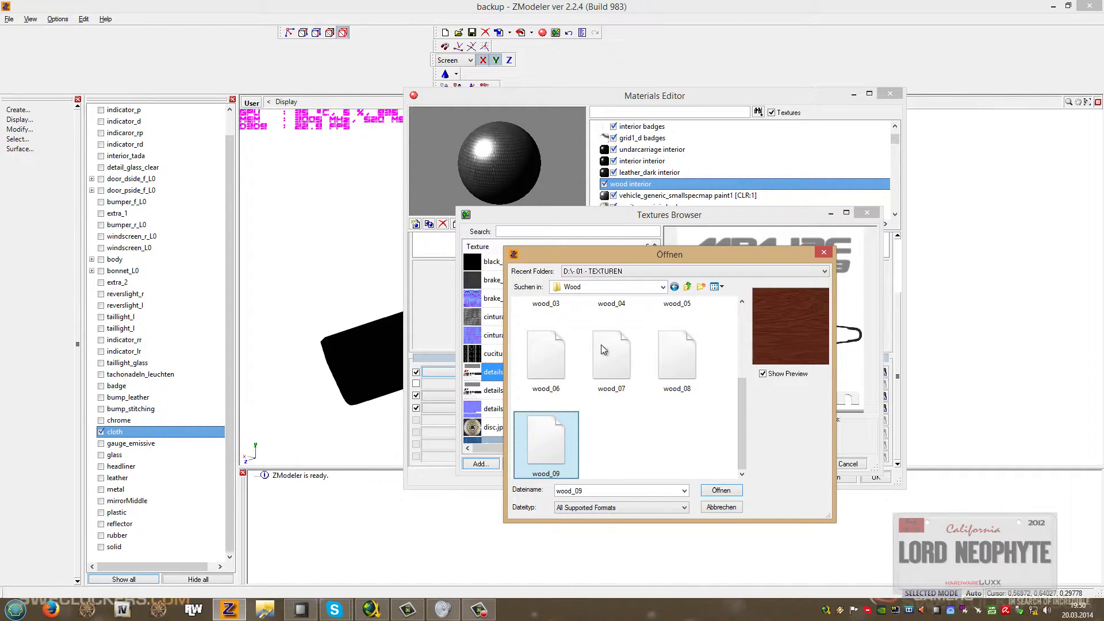
double_click(549, 435)
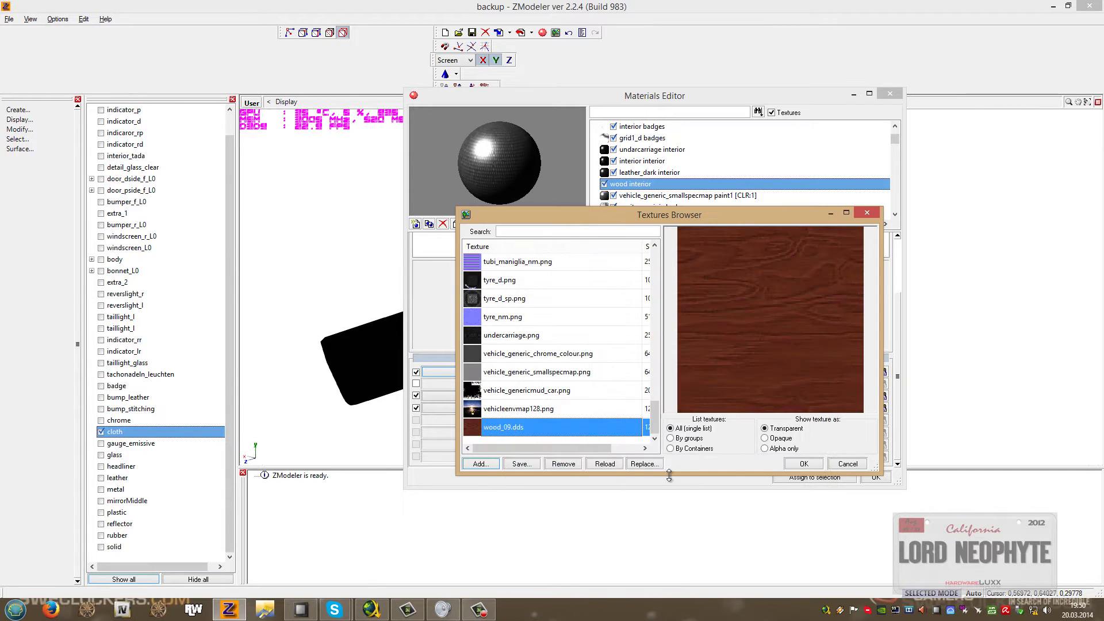
click(802, 464)
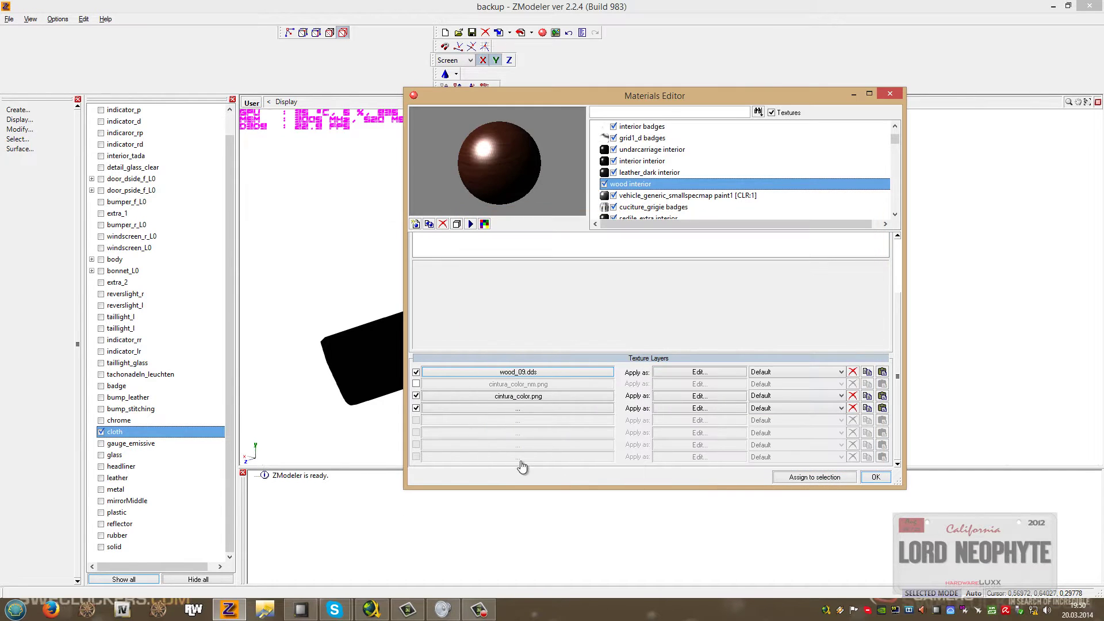
click(471, 396)
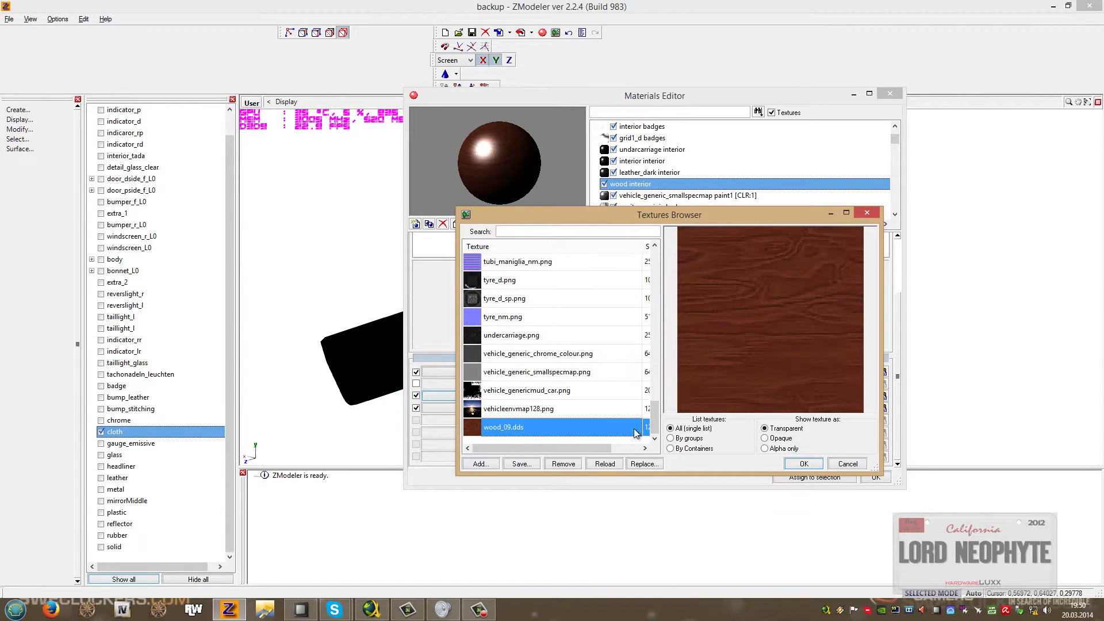
click(804, 463)
Set the material's second texture layer to normal_map.png, leave that layer disabled, and rename the material as wood_09.
click(419, 385)
click(456, 382)
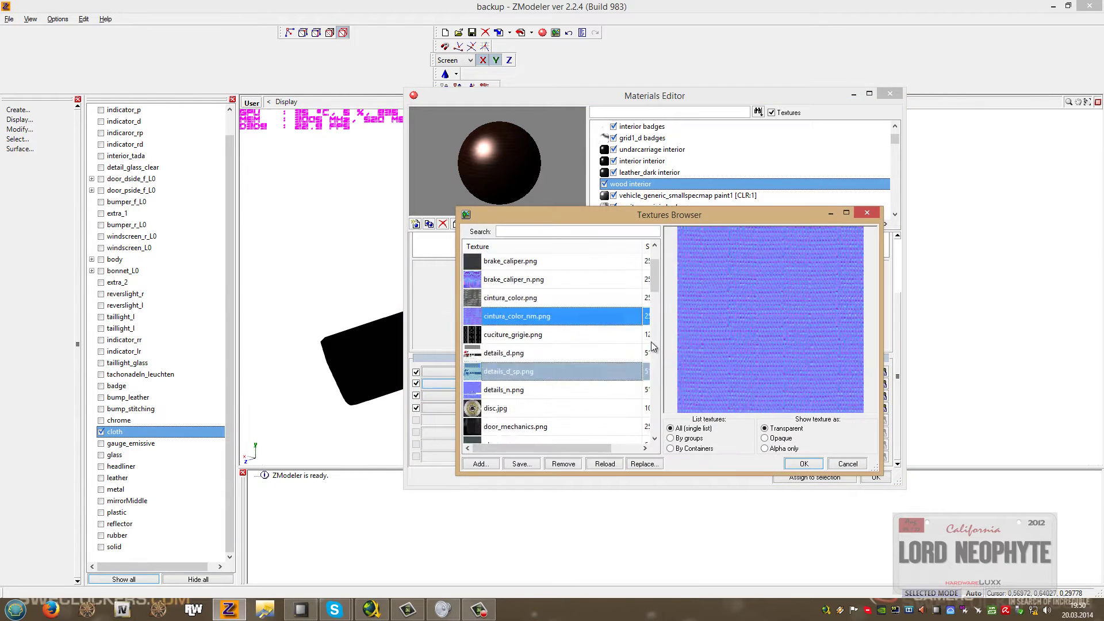
scroll(597, 347, down, 4)
key(n)
scroll(597, 347, down, 3)
key(Down)
key(Down)
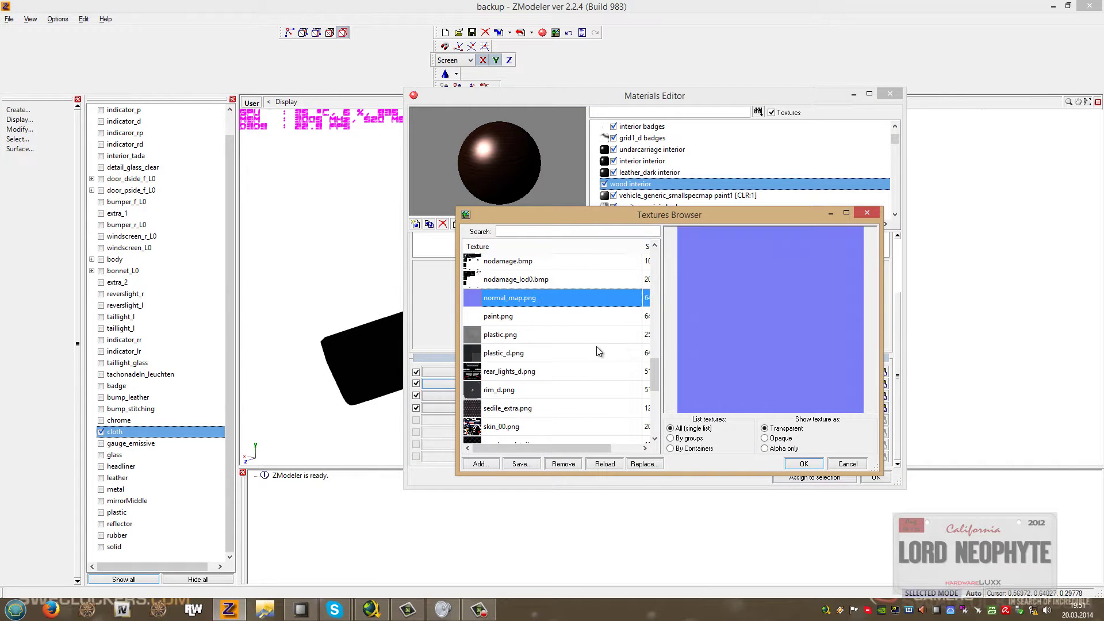
click(804, 464)
click(415, 384)
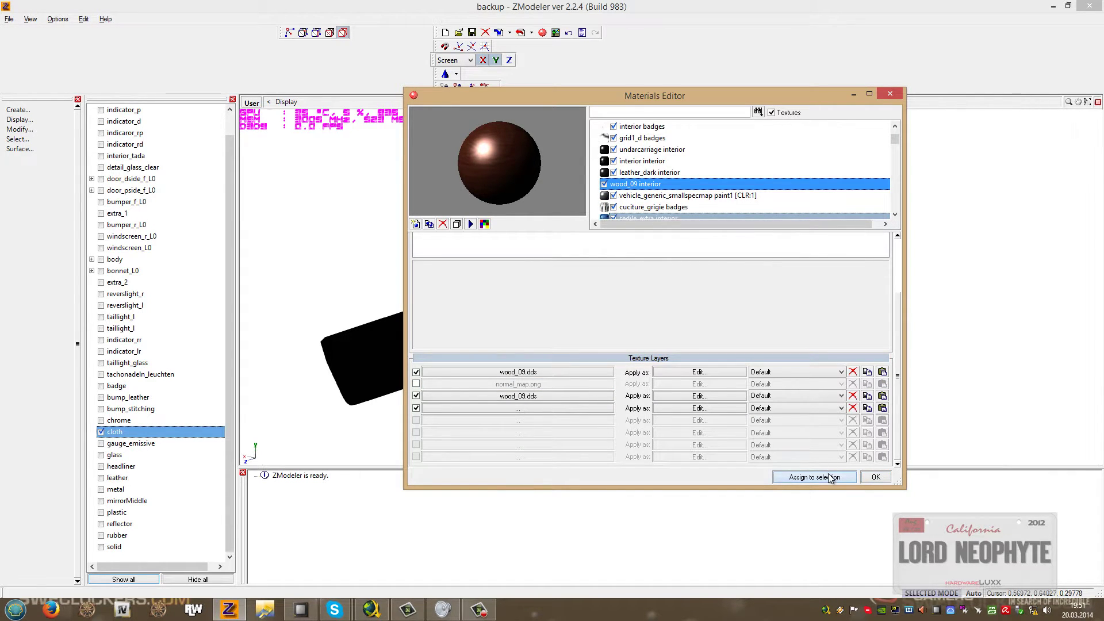
click(875, 477)
Assign the wood_09 interior material to the cloth mesh's polygons and check both panels.
right_click(128, 432)
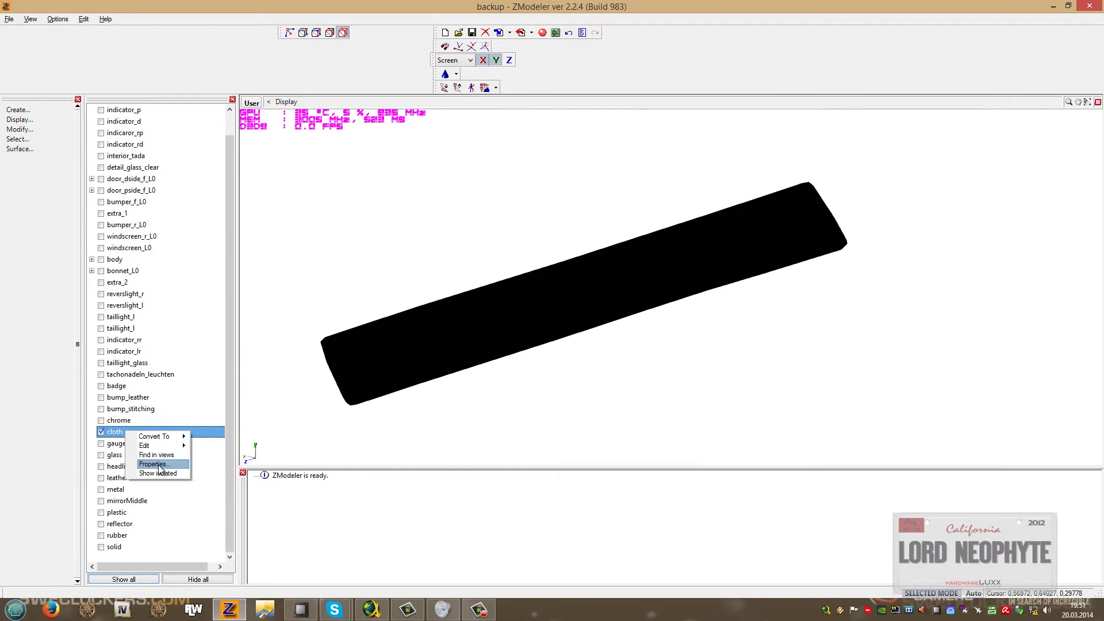
click(160, 466)
click(630, 318)
click(678, 320)
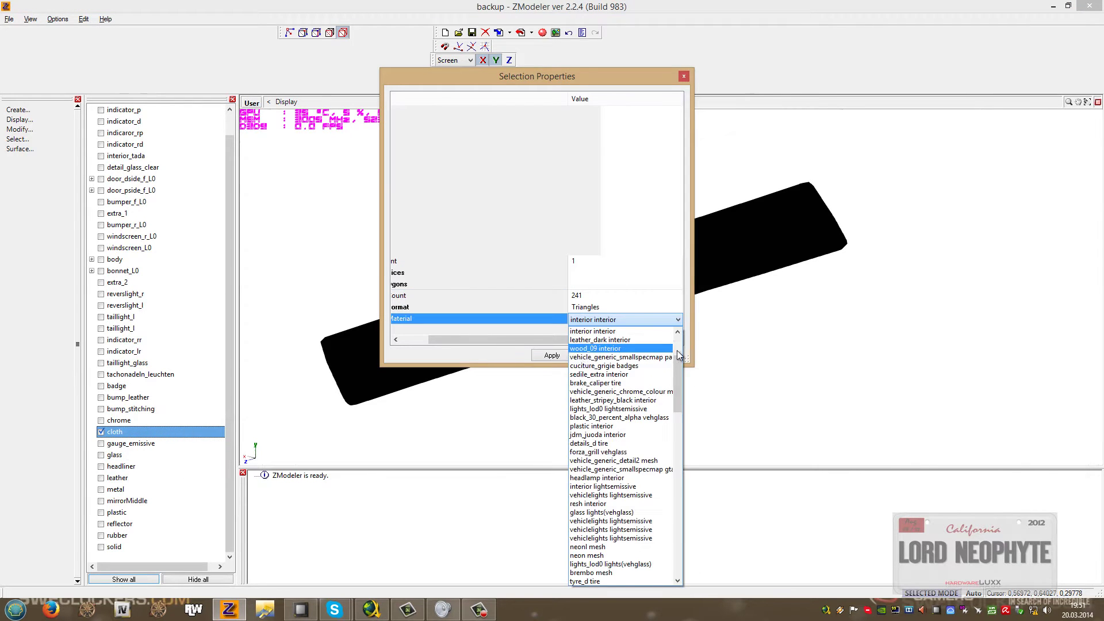
scroll(677, 350, up, 4)
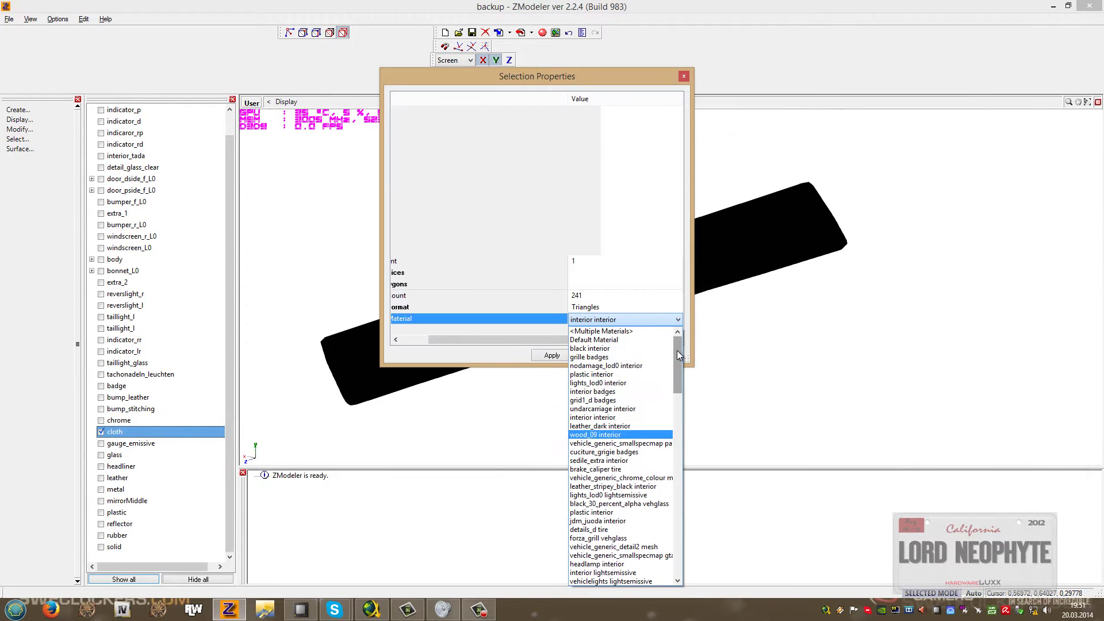
click(621, 435)
click(596, 355)
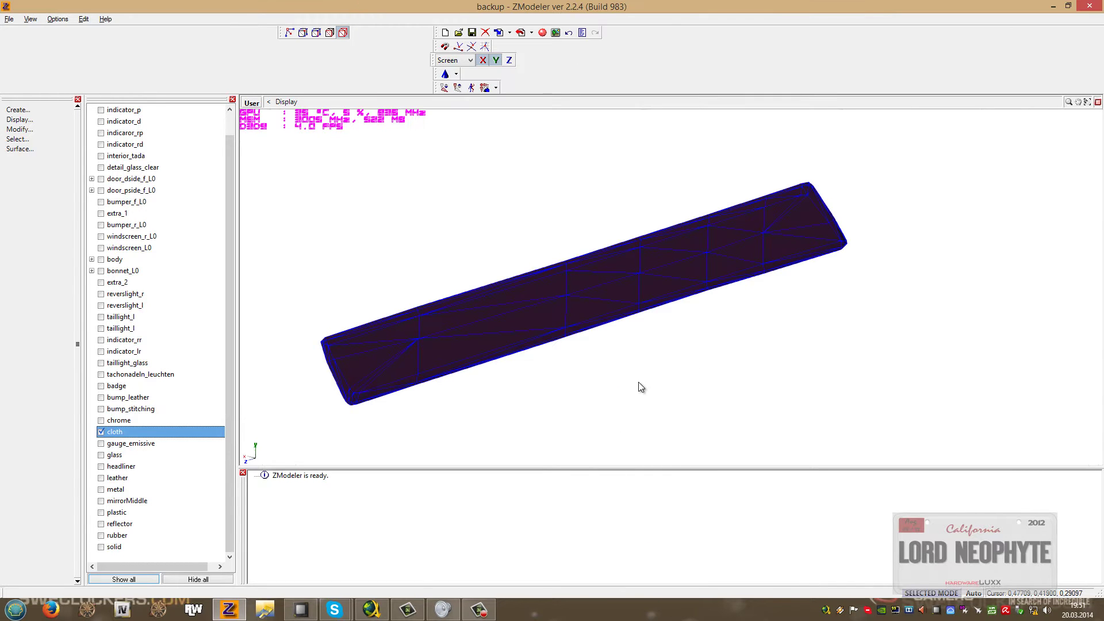
scroll(634, 375, down, 4)
middle_drag(696, 366, 653, 339)
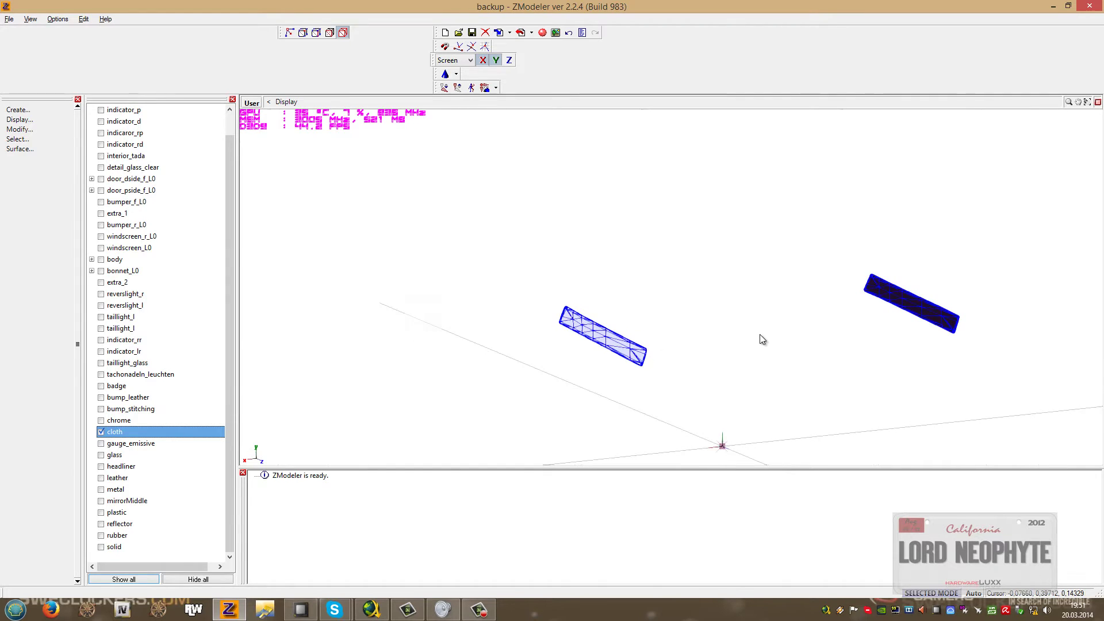
middle_drag(761, 333, 725, 339)
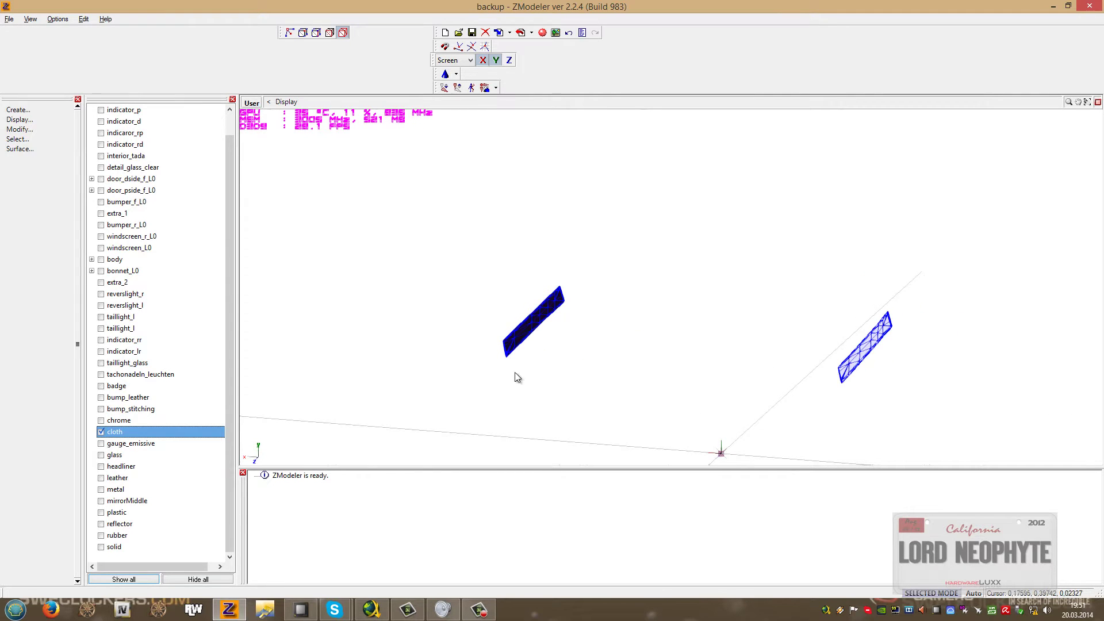
Show the gauge_emissive mesh in place of the cloth mesh and bring the gauges into close view.
click(102, 443)
scroll(613, 255, up, 8)
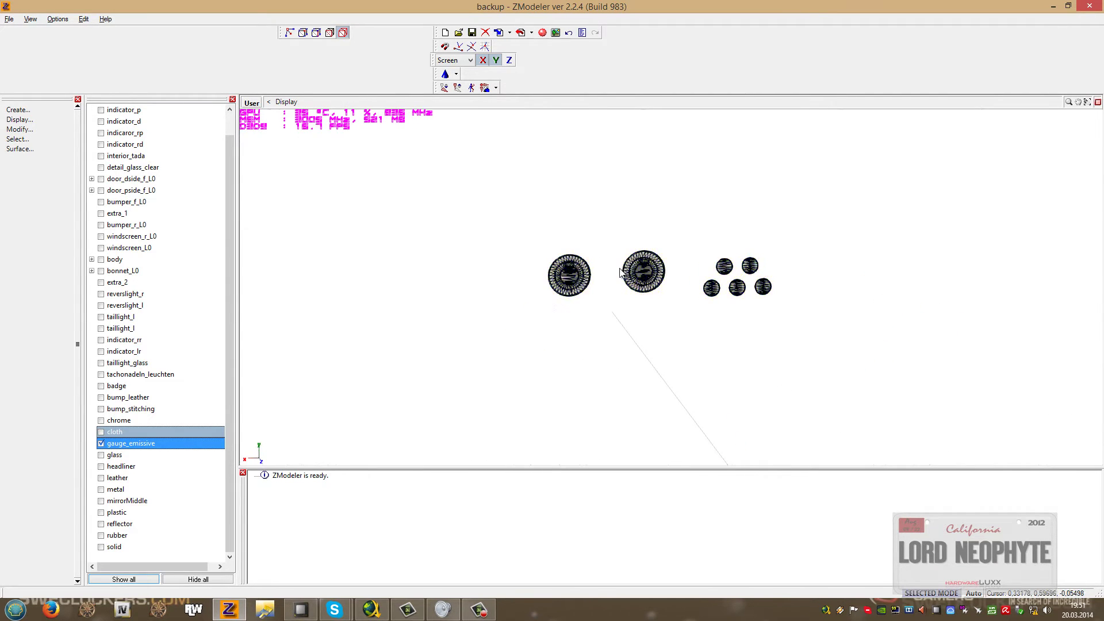
middle_drag(639, 320, 649, 318)
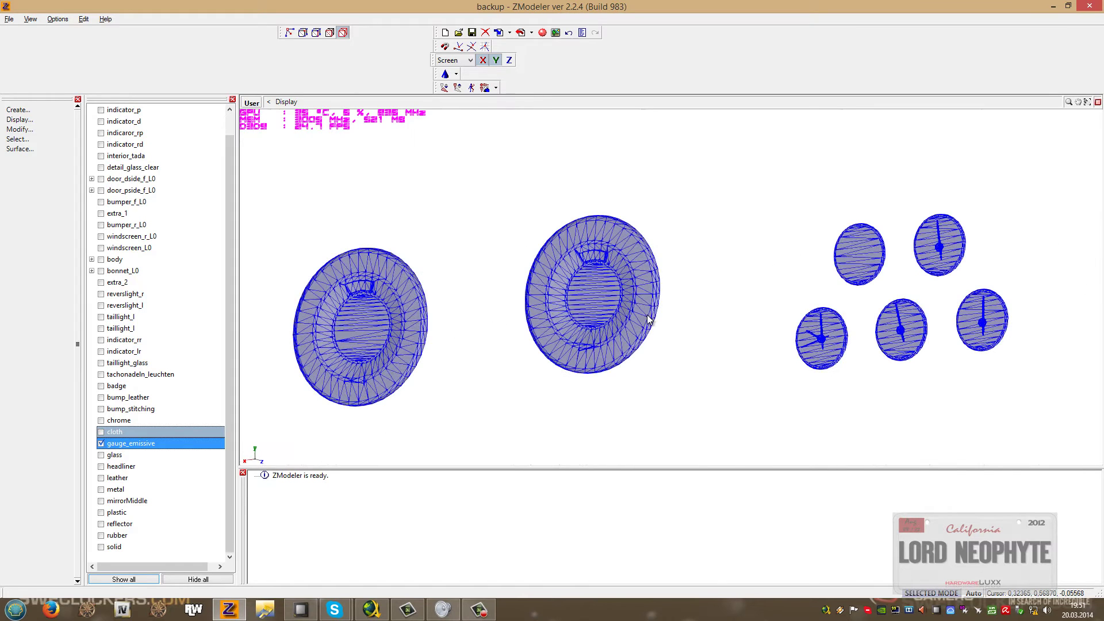
Assign the interior lightsemissive material to the gauge_emissive mesh's polygons in its properties.
right_click(137, 442)
click(173, 481)
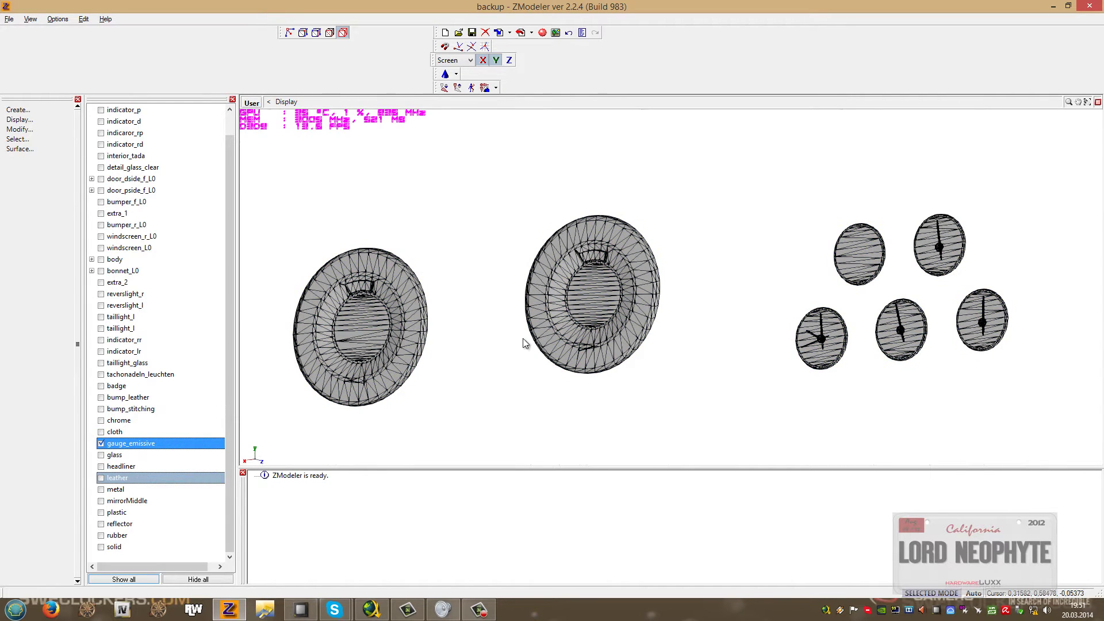
right_click(148, 443)
click(180, 475)
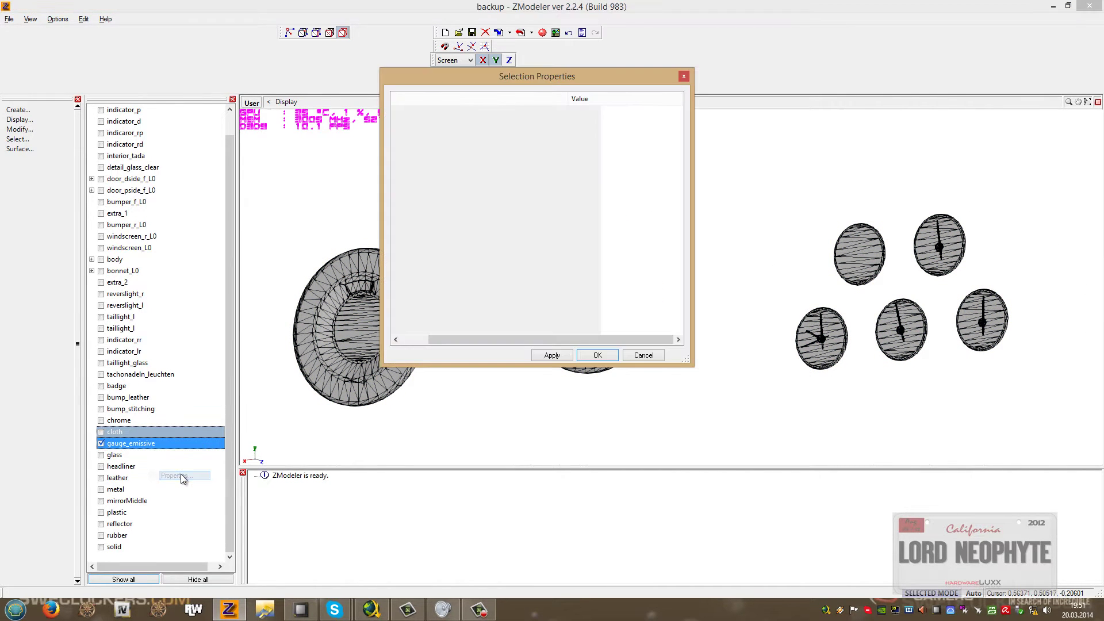
click(677, 319)
click(679, 352)
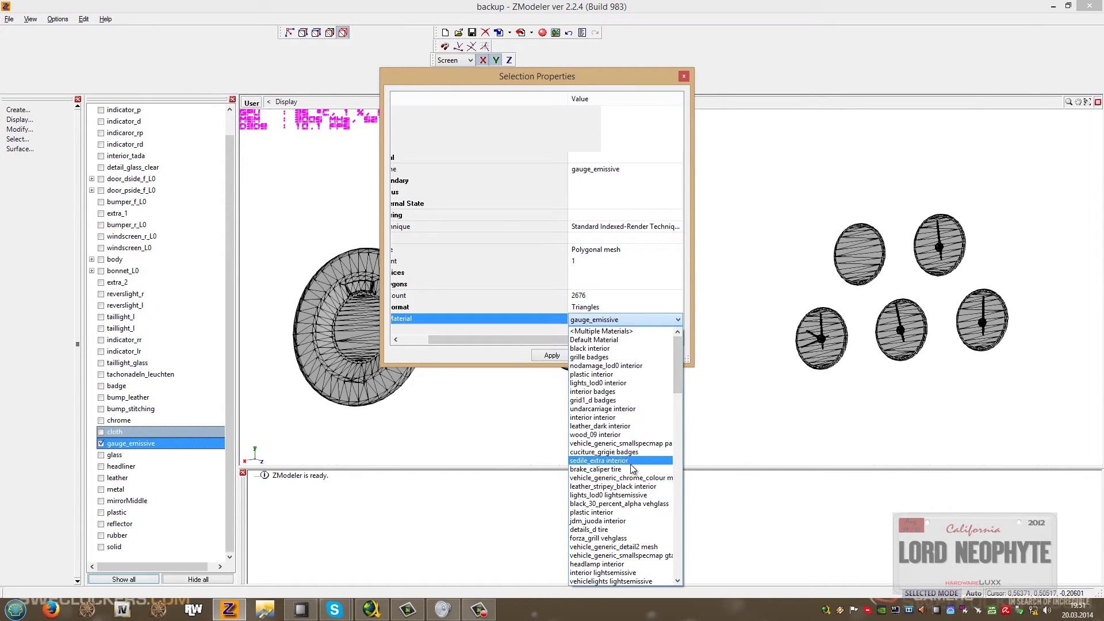
click(585, 573)
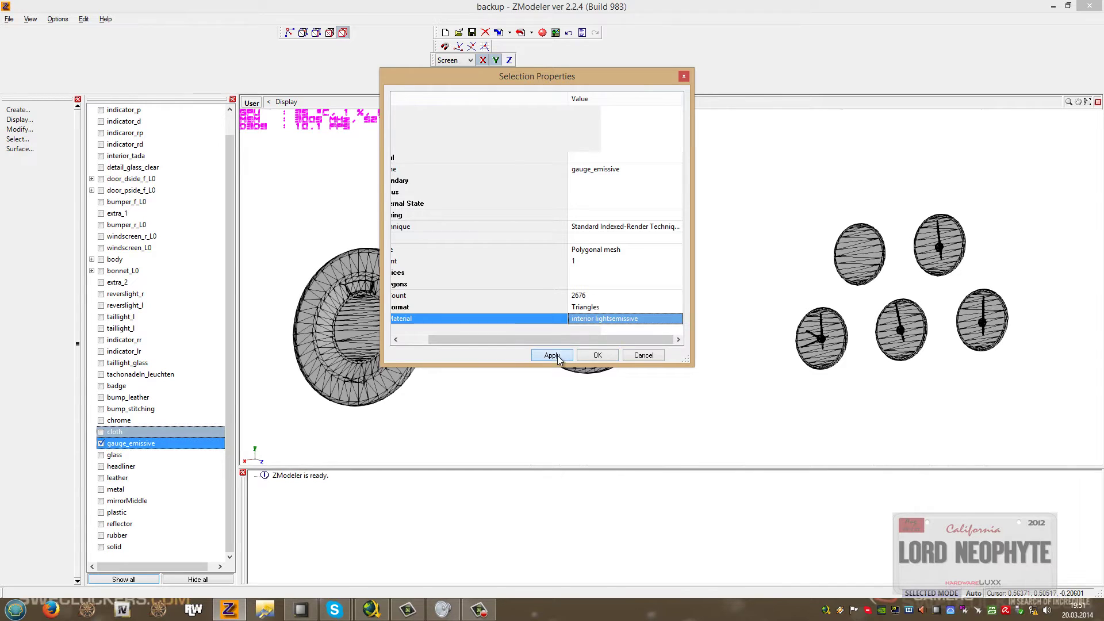
click(599, 354)
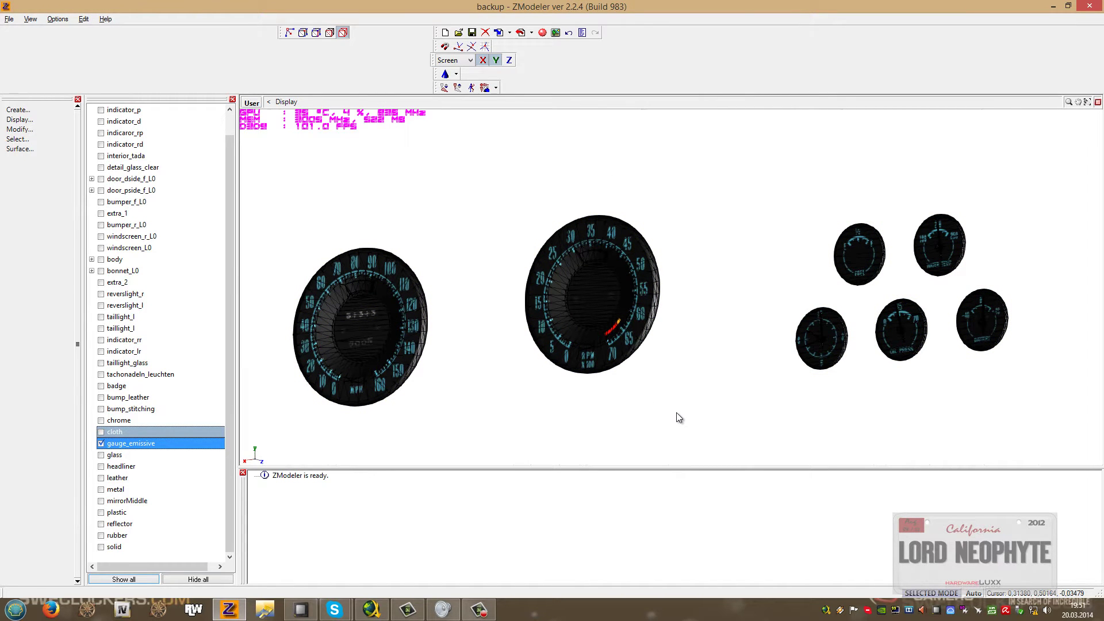
scroll(677, 411, down, 4)
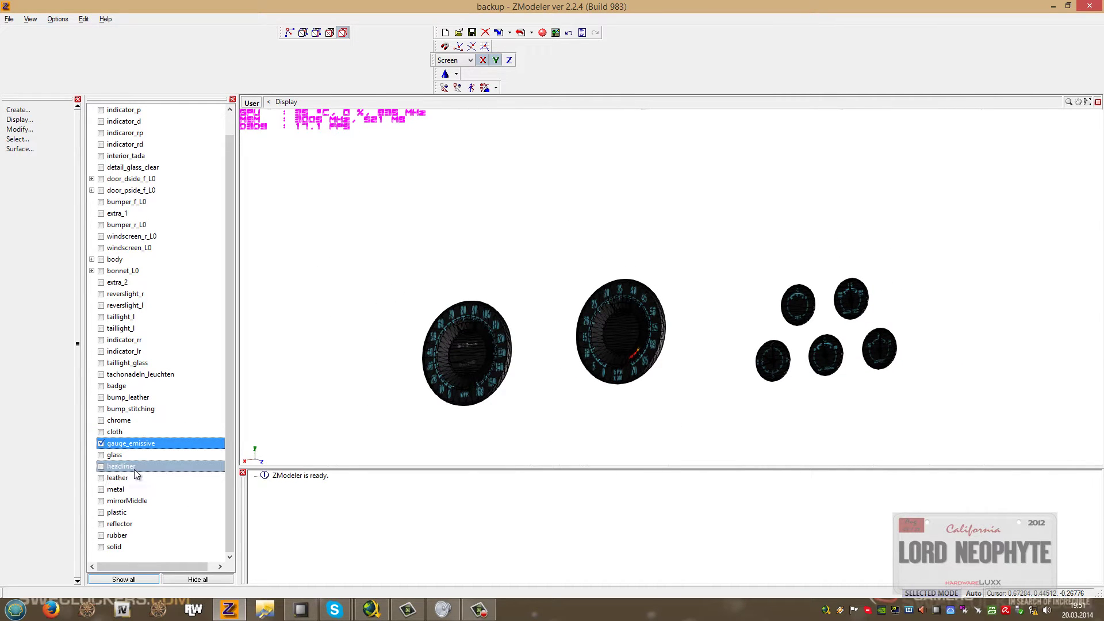
Show the glass mesh over the gauges and assign the black_30_percent_alpha vehglass material to its polygons.
click(115, 455)
click(101, 455)
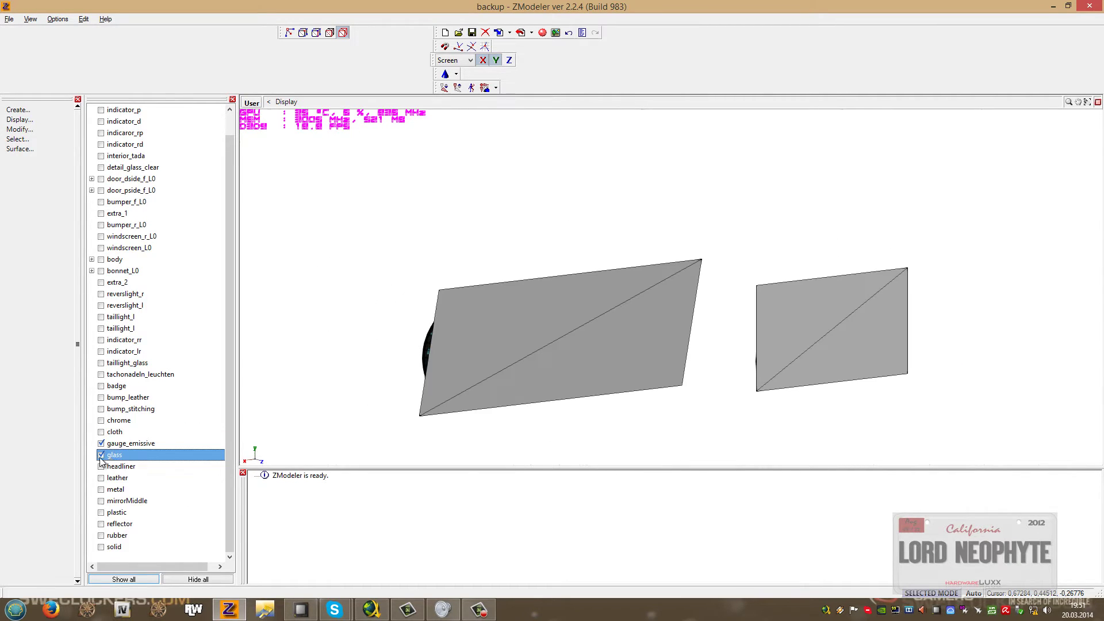
right_click(142, 456)
click(153, 488)
click(633, 320)
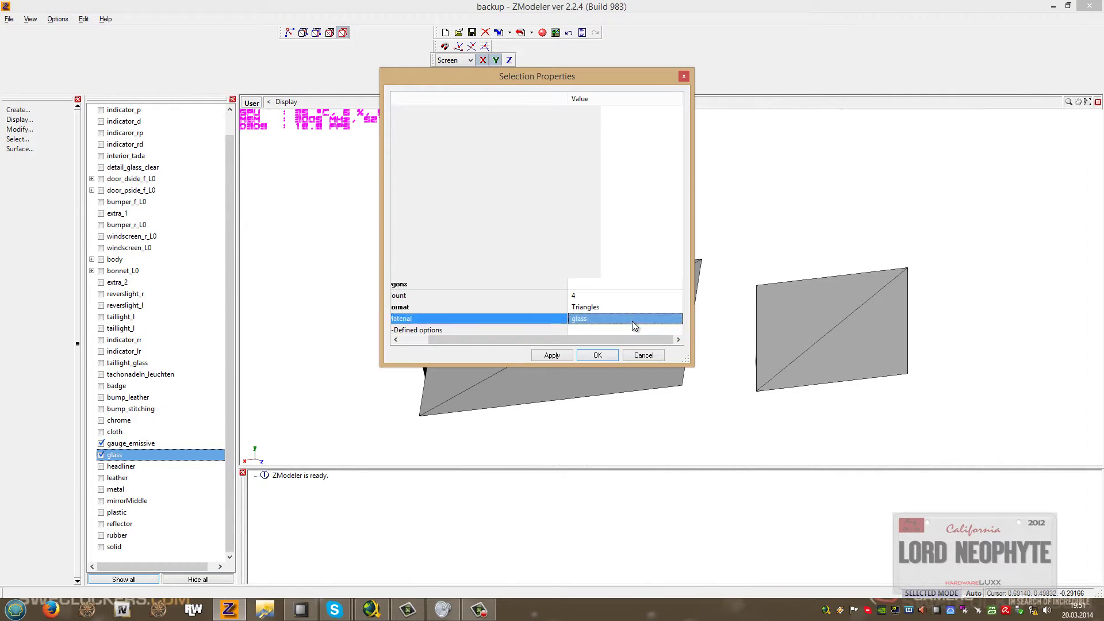
click(679, 320)
scroll(681, 357, up, 5)
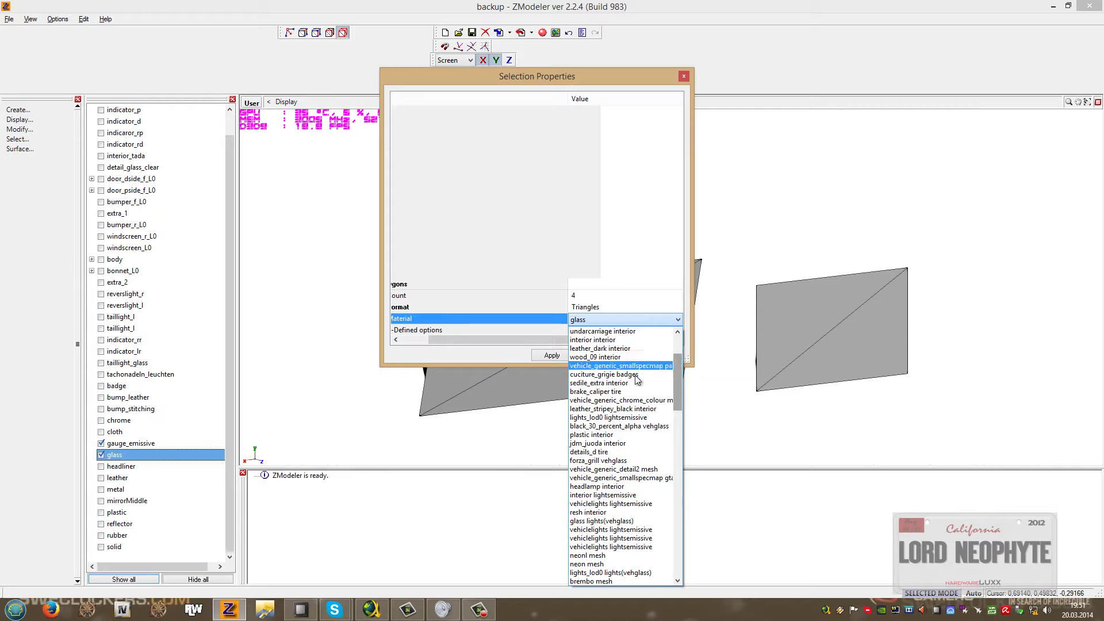
click(622, 427)
click(593, 355)
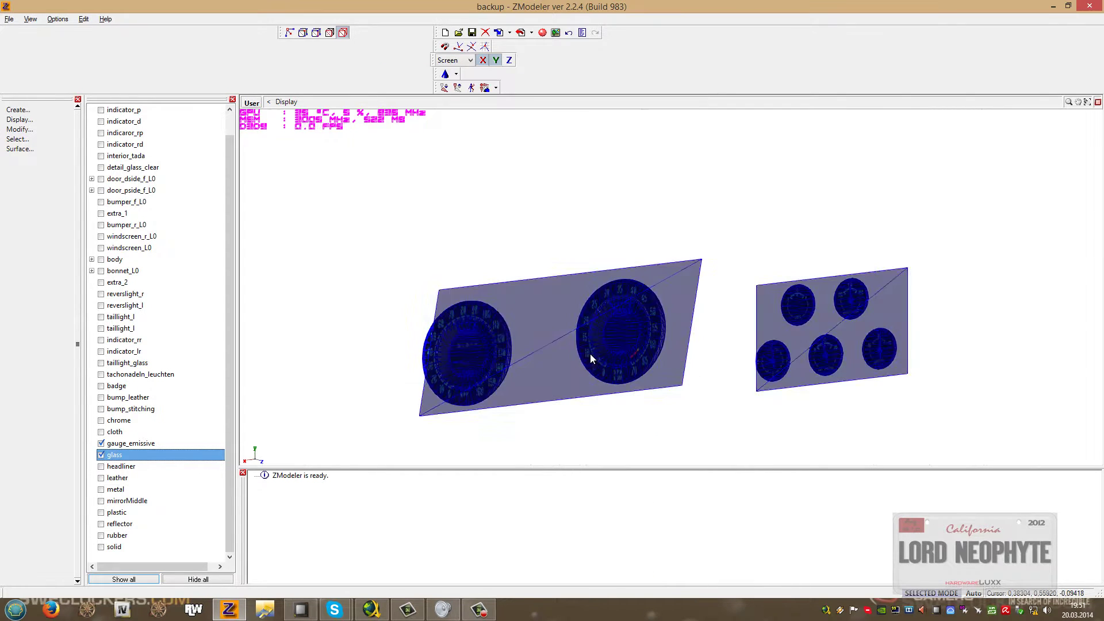
Show the headliner mesh and bring the whole roof lining with its sun visors into view.
click(101, 467)
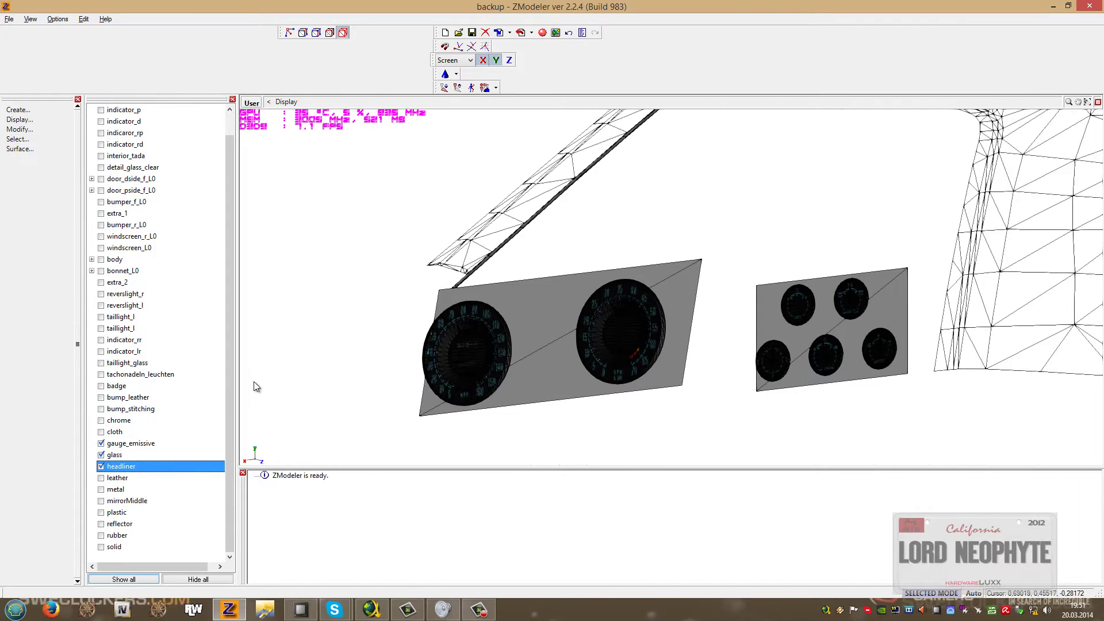
click(571, 280)
right_click(688, 349)
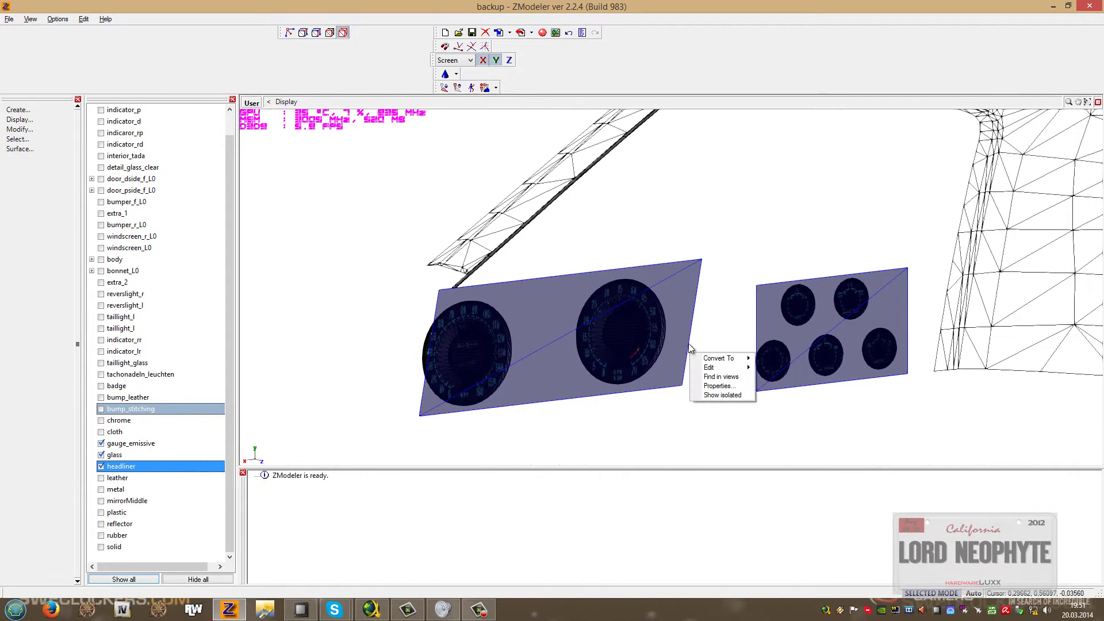
right_drag(689, 349, 653, 388)
scroll(656, 387, down, 8)
middle_drag(895, 373, 738, 300)
middle_drag(729, 367, 651, 378)
click(653, 381)
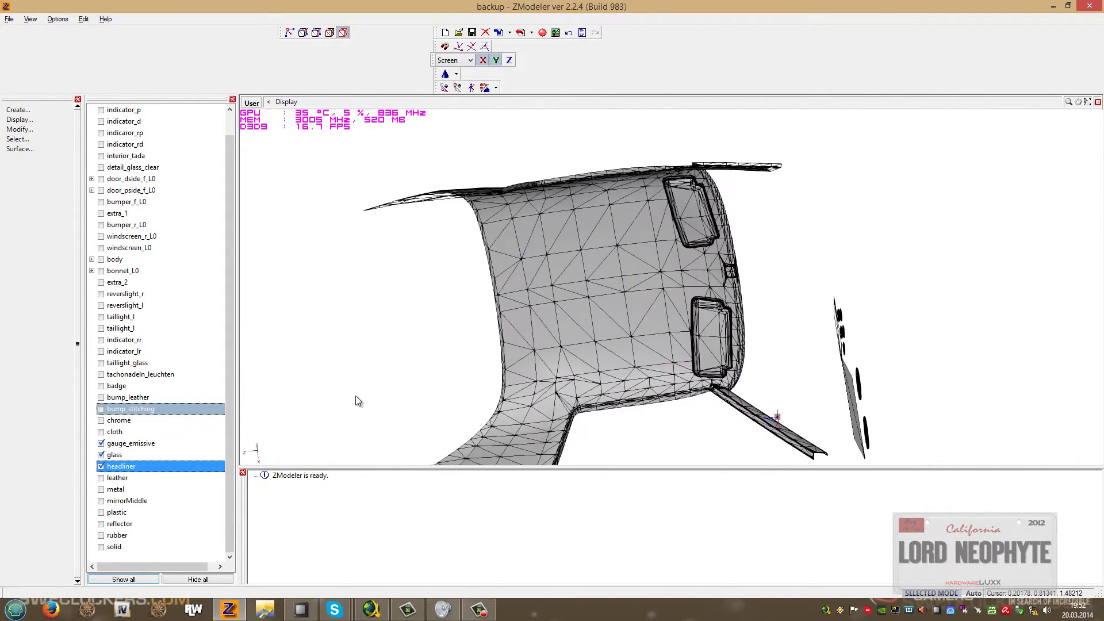
Assign the interior interior material to the headliner mesh's polygons and check the roof lining.
right_click(136, 467)
click(155, 499)
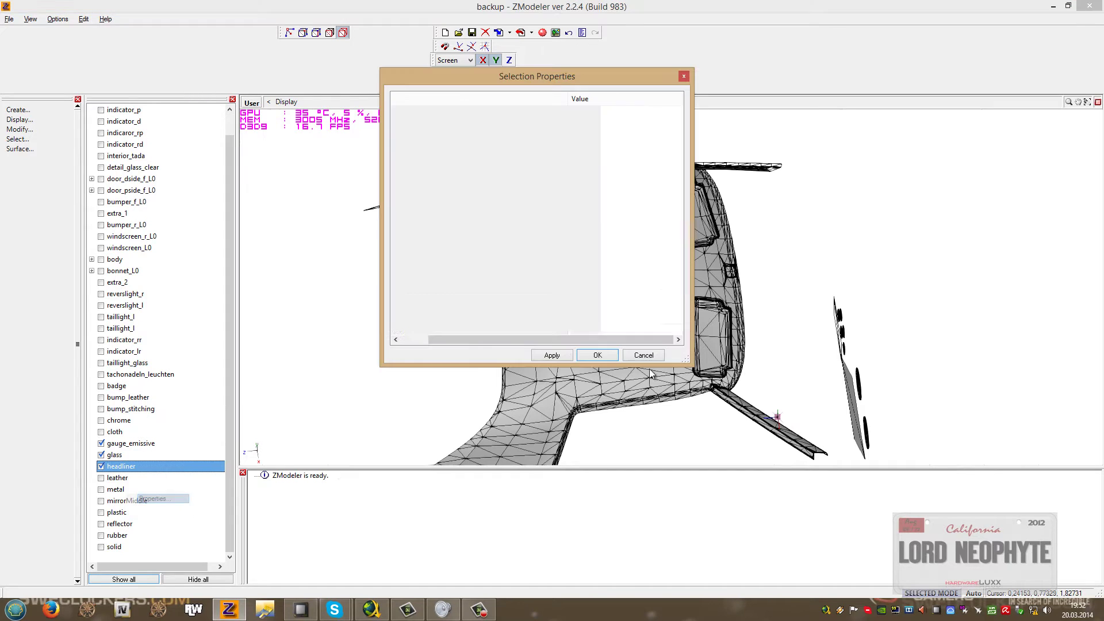
click(619, 319)
click(677, 320)
click(676, 350)
click(677, 350)
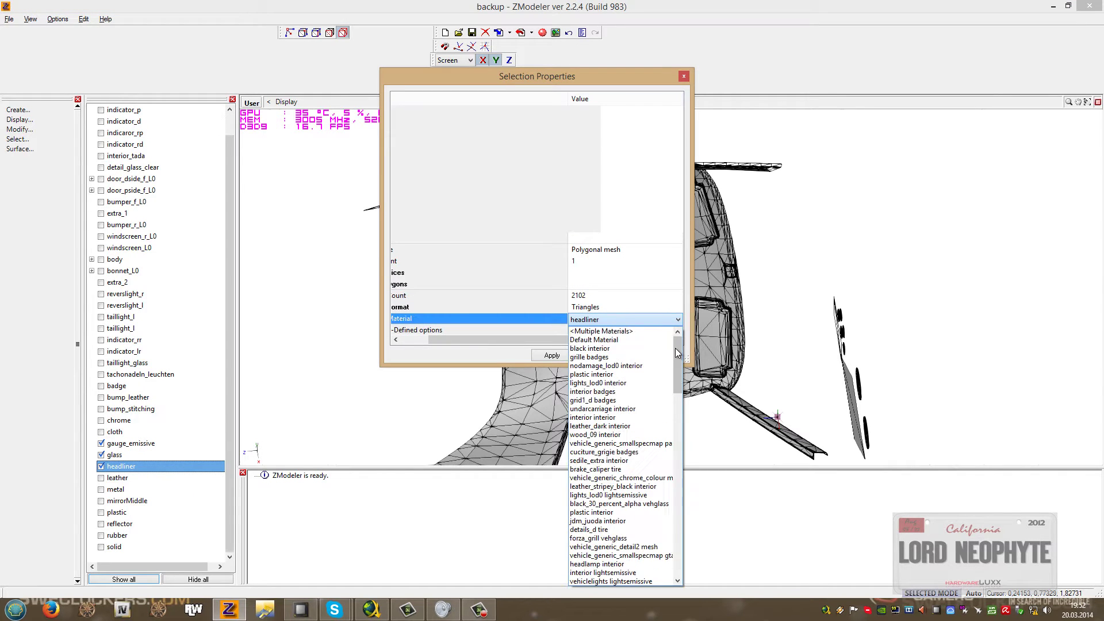
click(627, 414)
click(561, 357)
click(598, 355)
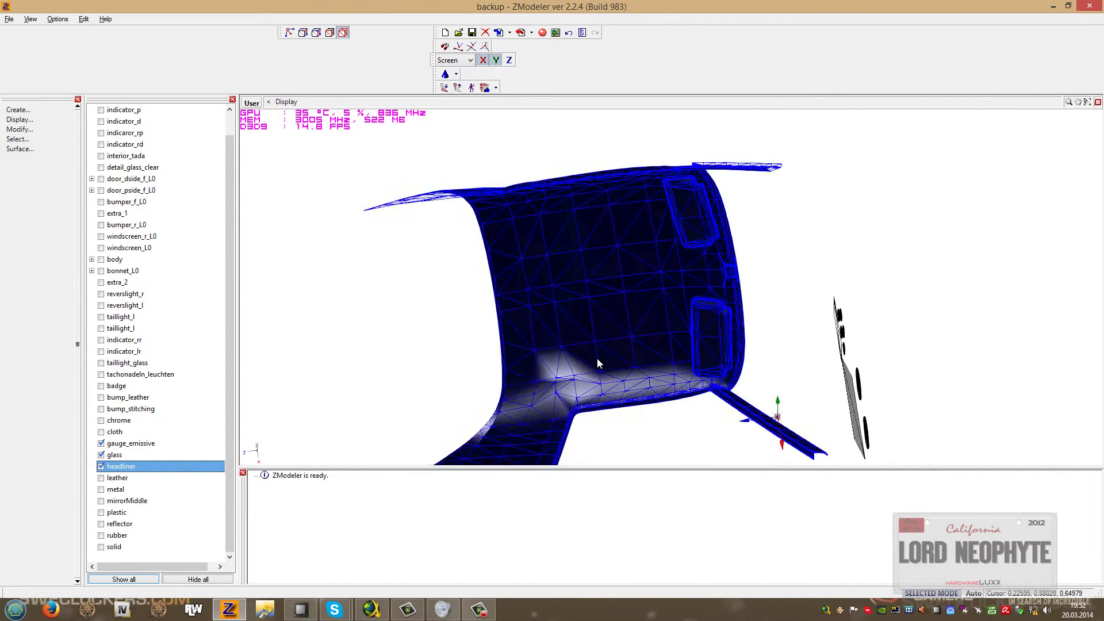
mouse_move(795, 314)
middle_down()
mouse_move(787, 284)
mouse_move(787, 303)
middle_up()
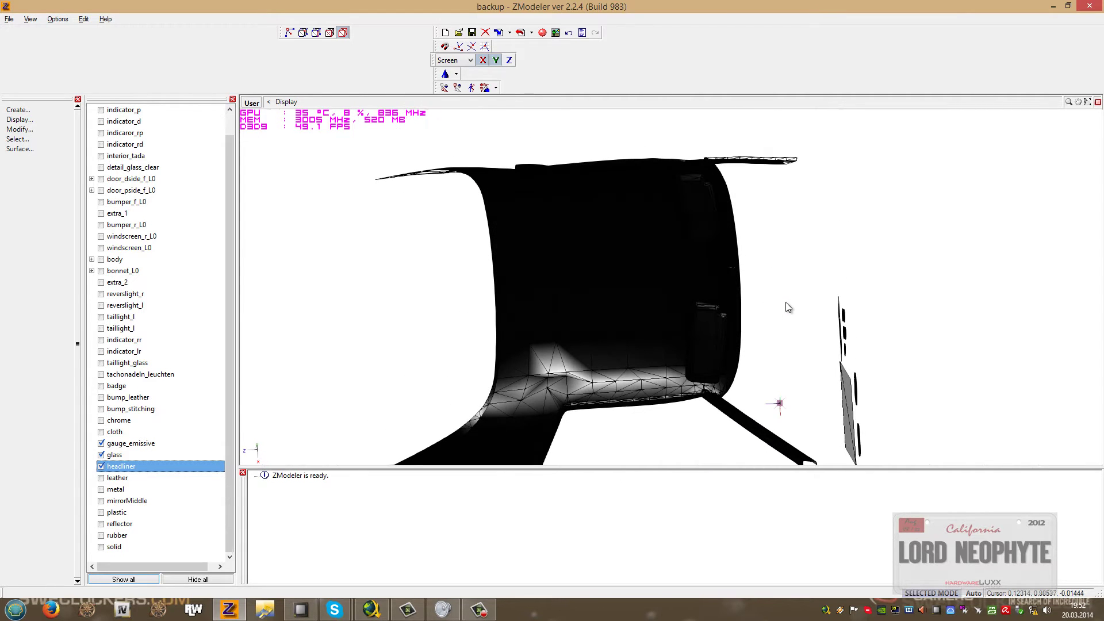
Assign the sedile_extra interior material to the headliner mesh's polygons in its properties.
right_click(139, 466)
click(173, 498)
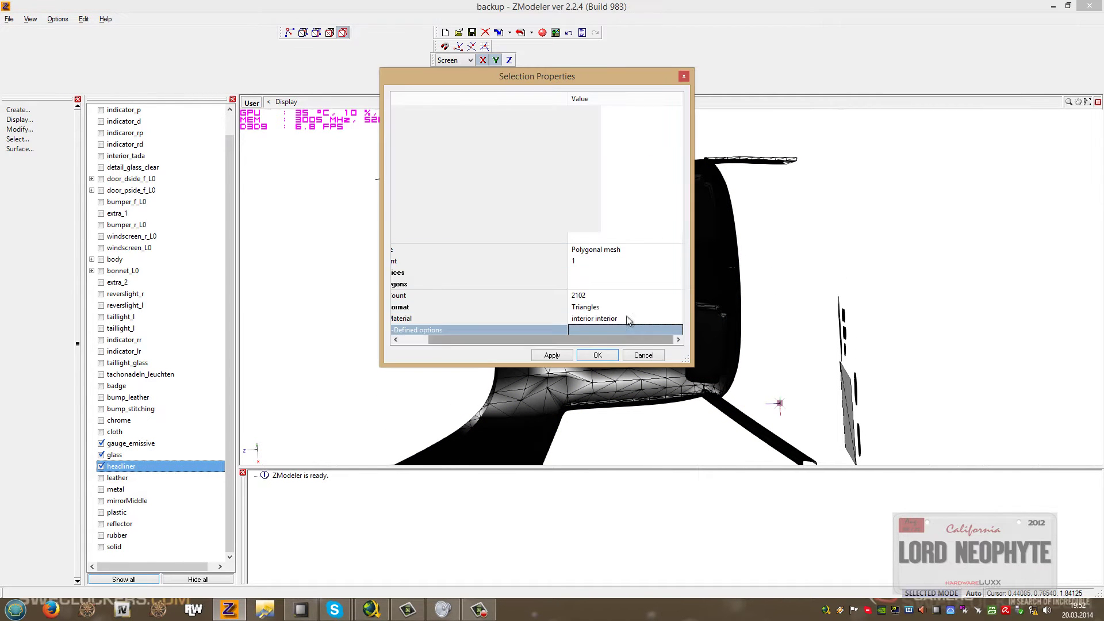
click(627, 320)
scroll(674, 345, up, 5)
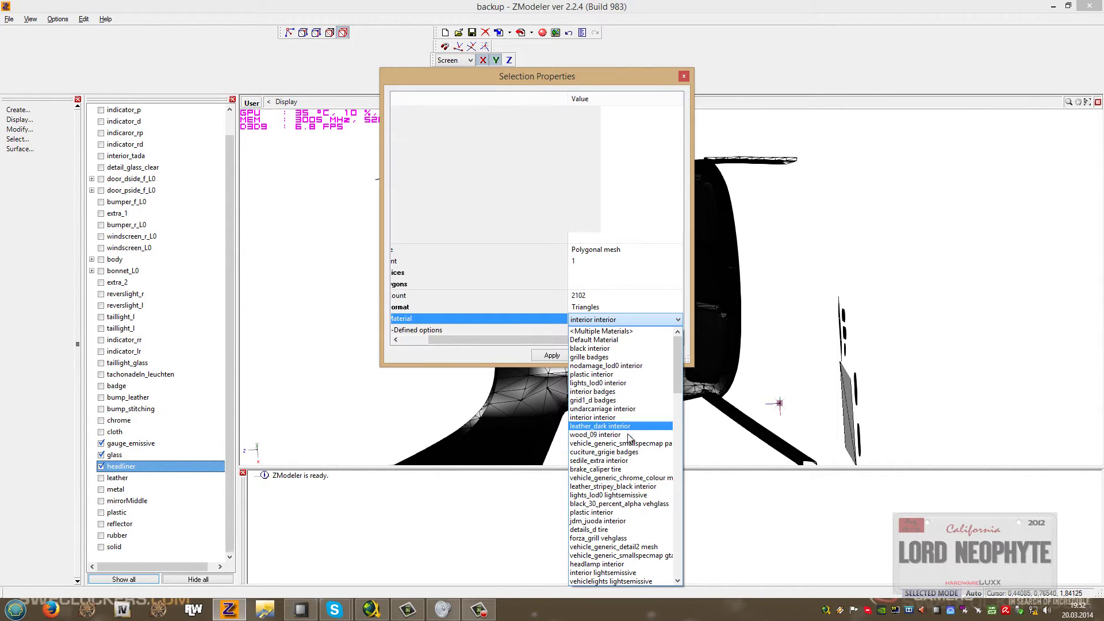
click(604, 460)
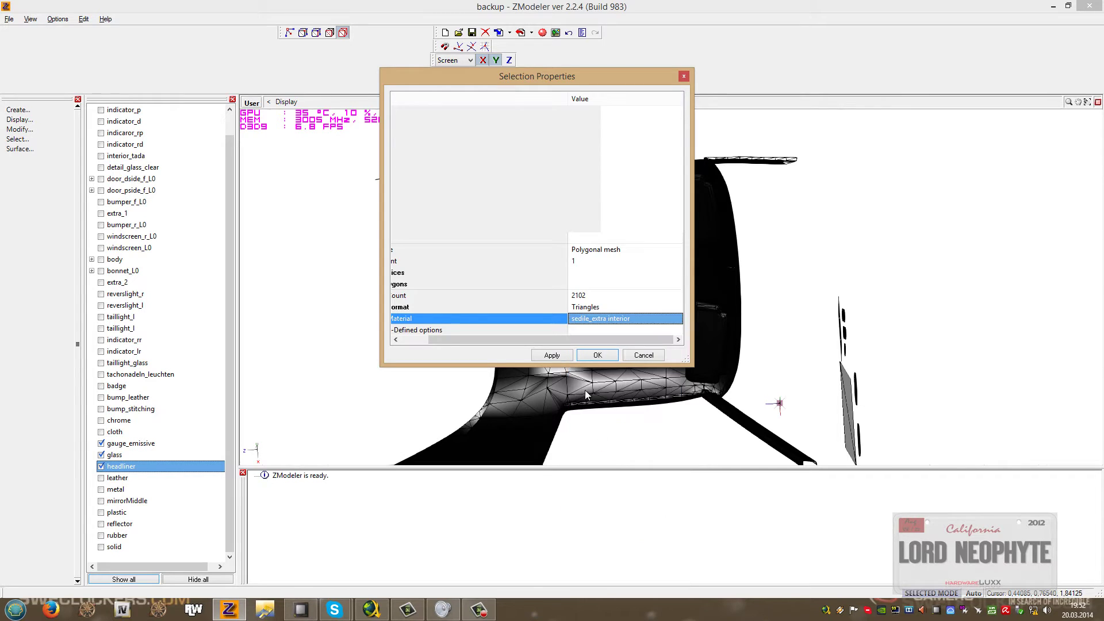
click(598, 353)
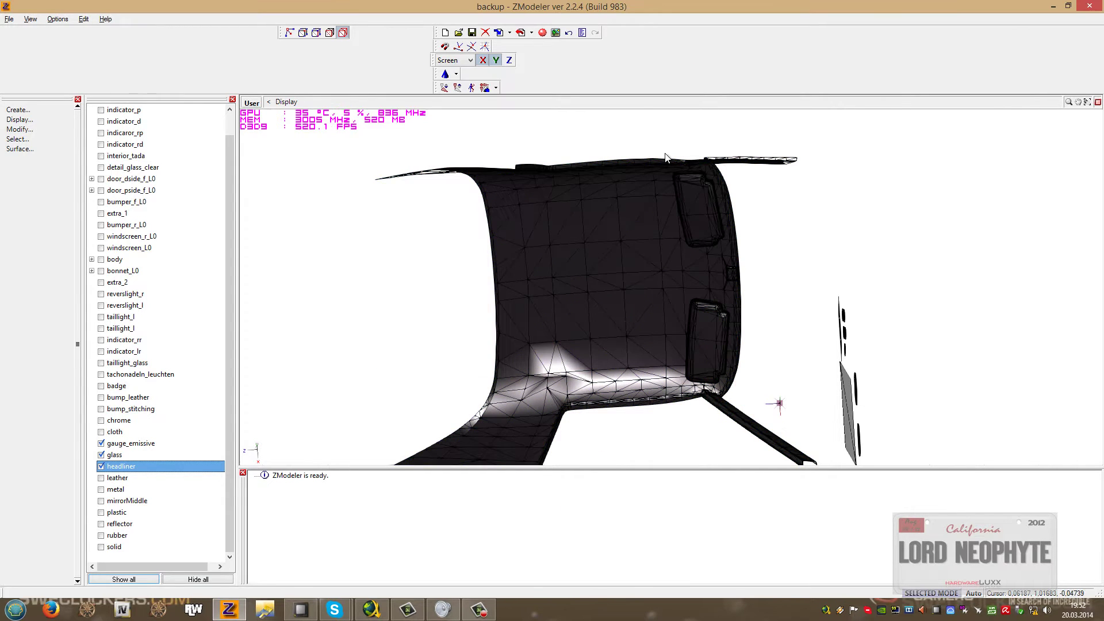
Select the cuciture_grigie badges material in the Materials Editor and open its first texture layer for choosing a texture.
key(m)
click(786, 217)
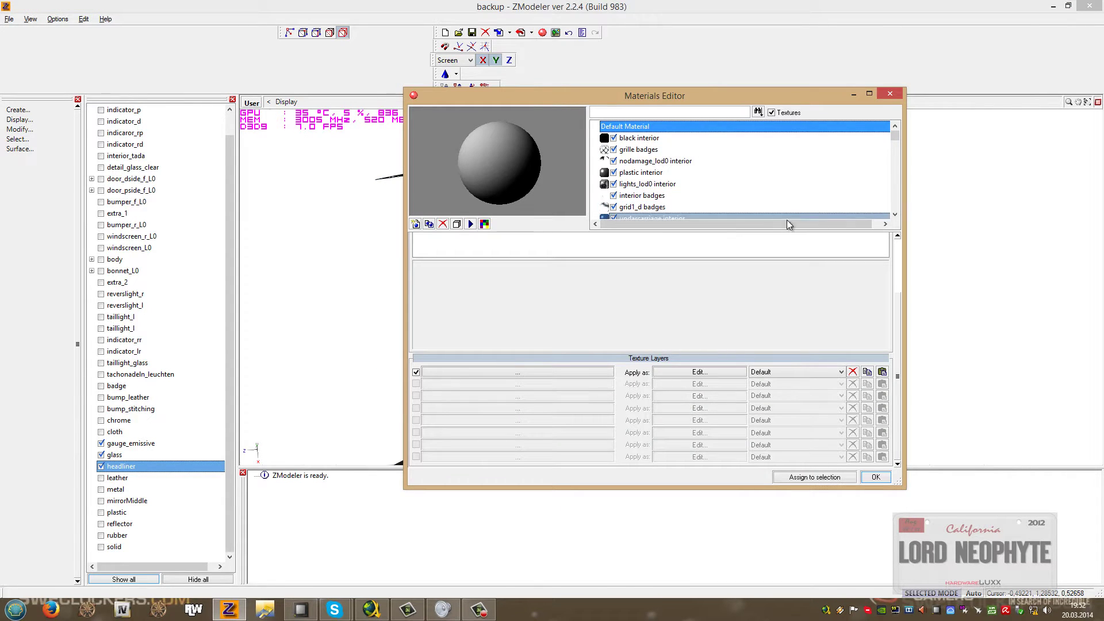
click(895, 214)
scroll(899, 214, down, 3)
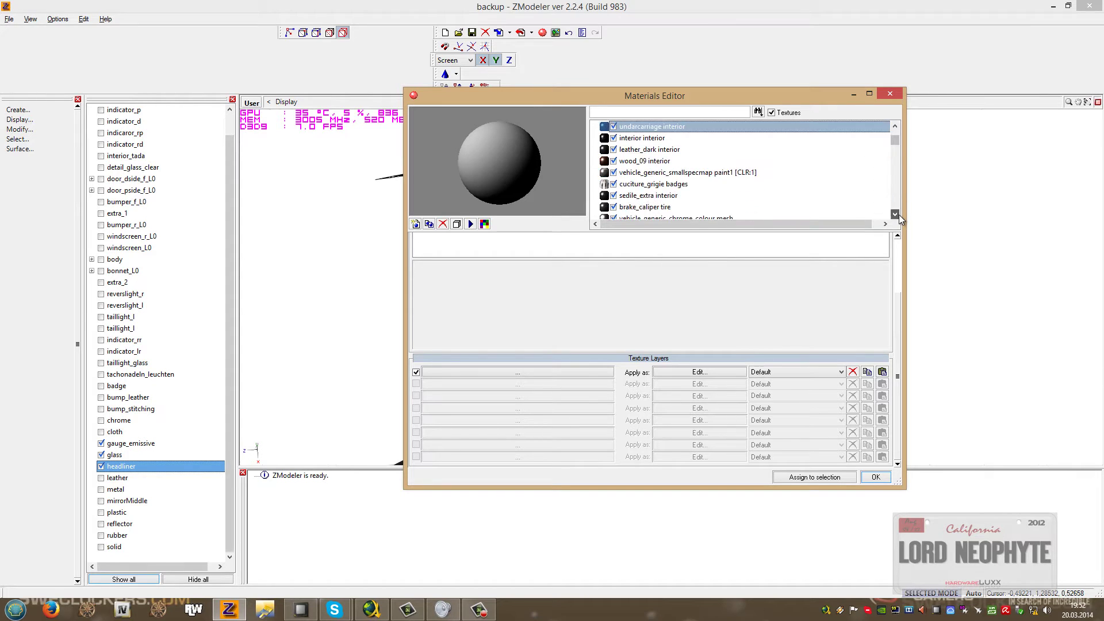
click(686, 174)
click(535, 372)
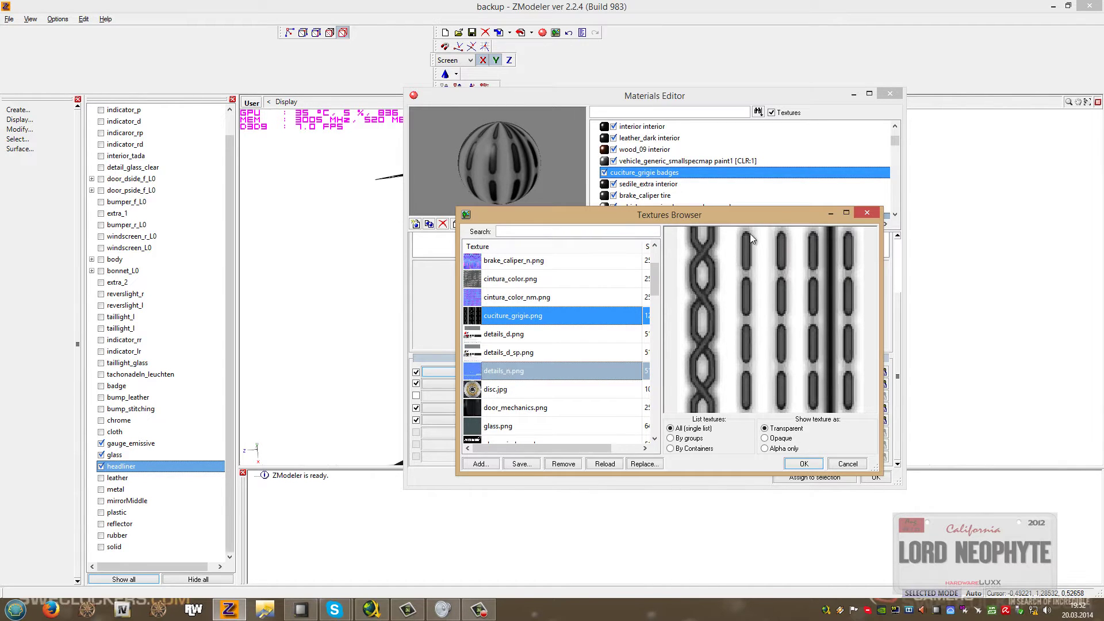
Look through the loaded textures and start adding a new one from the Alcantara folder under !Materials!
click(517, 371)
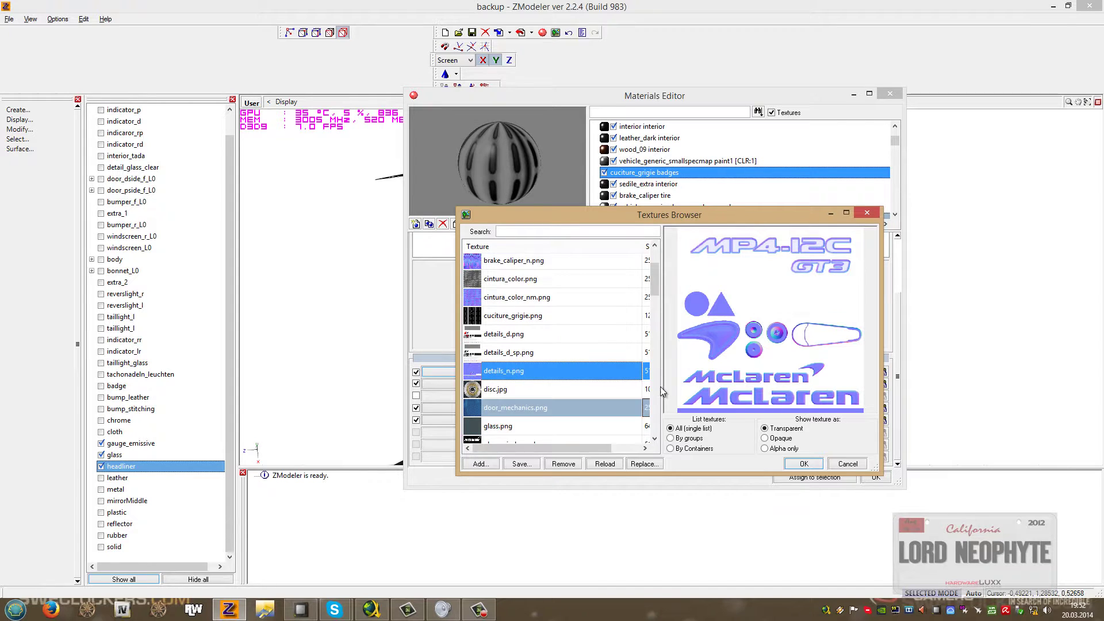
drag(655, 286, 649, 394)
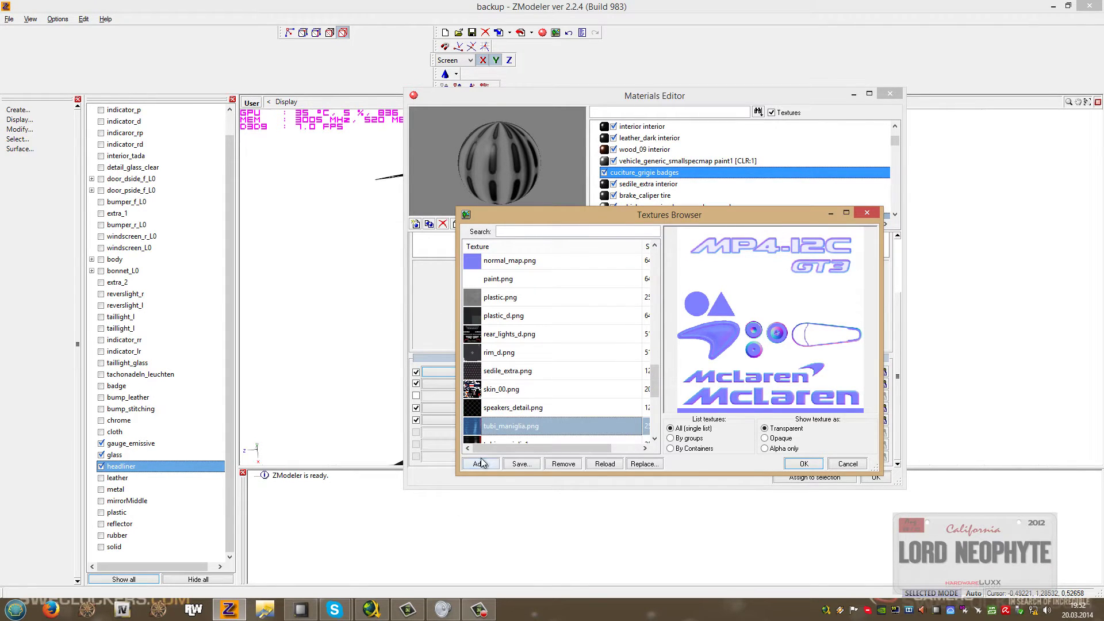
click(480, 464)
click(688, 286)
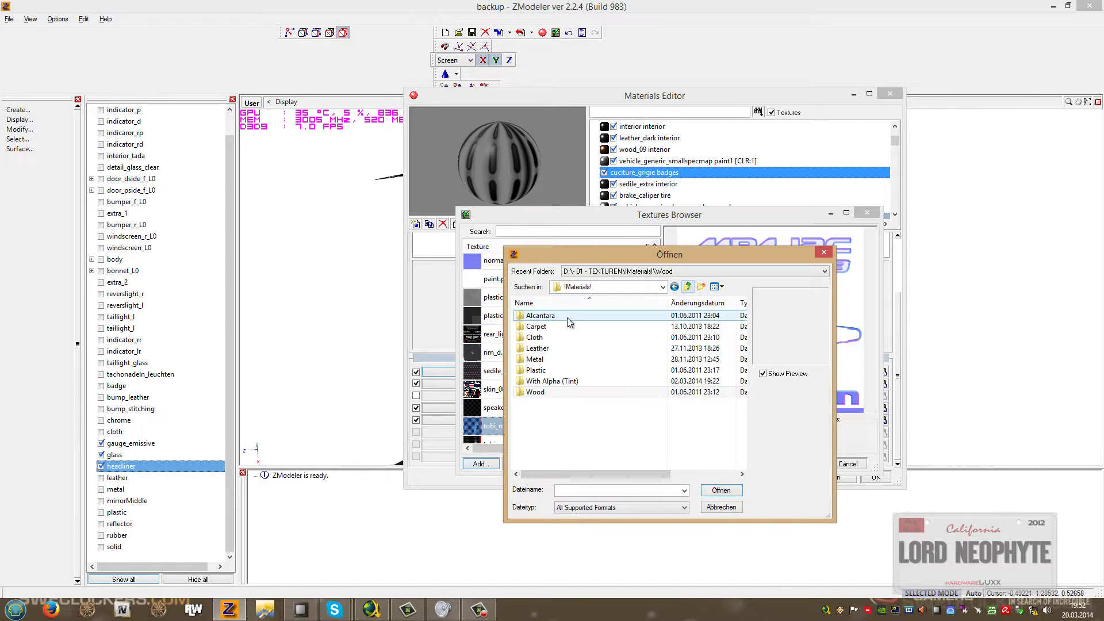
double_click(540, 315)
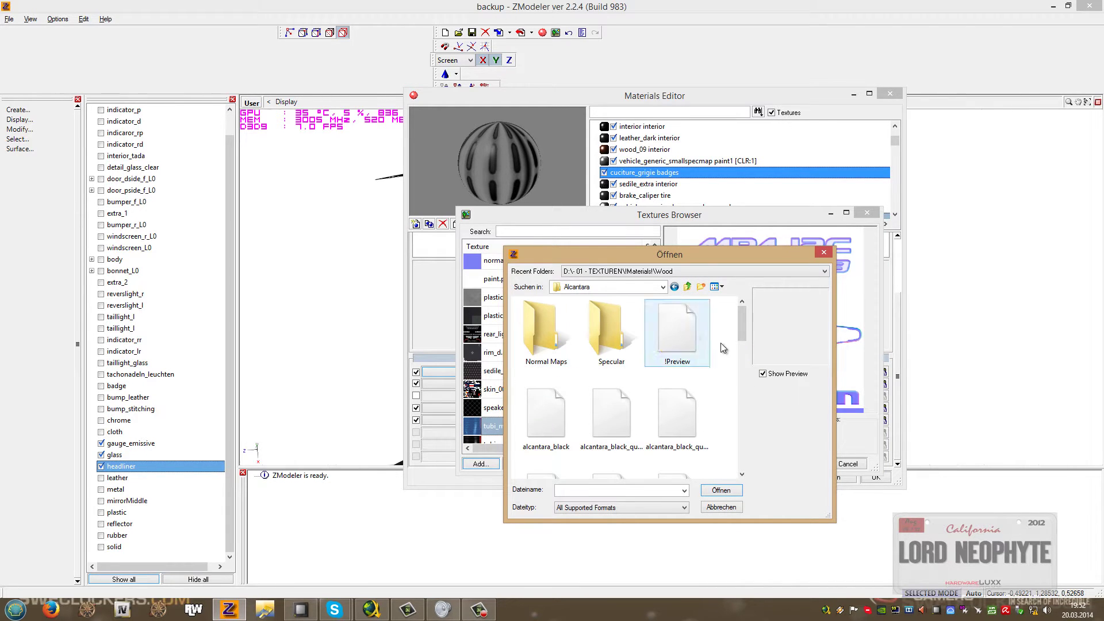
Compare the previews of the Alcantara textures, including the black, blue, grey, red, quilted and stitched variants.
click(518, 428)
key(Right)
key(Right)
key(Down)
key(Down)
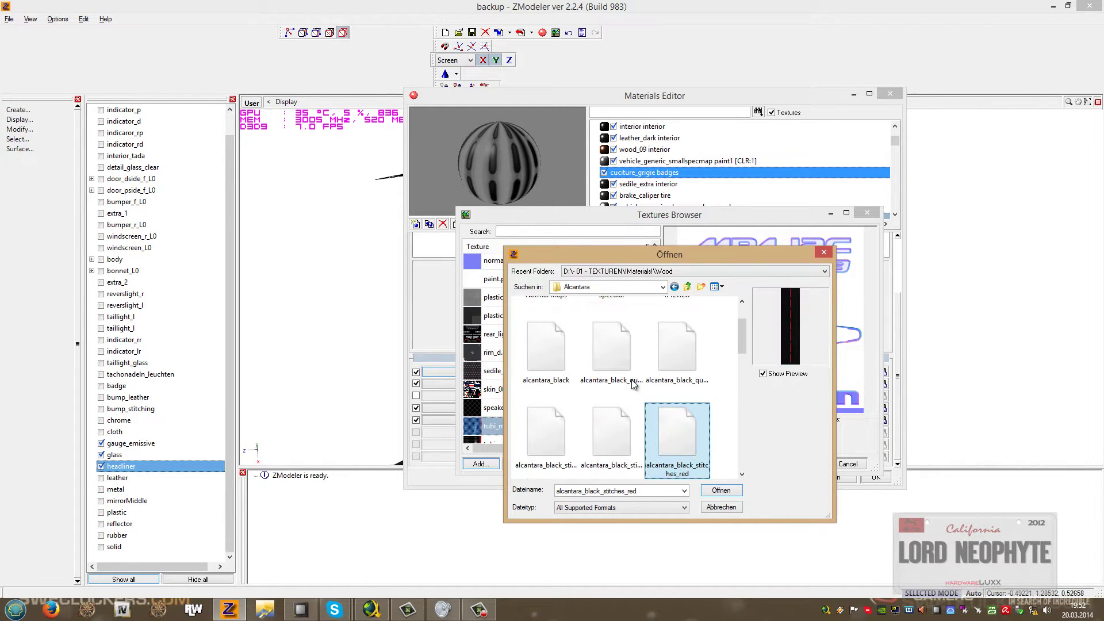
key(Left)
key(Left)
key(Right)
key(Right)
key(Down)
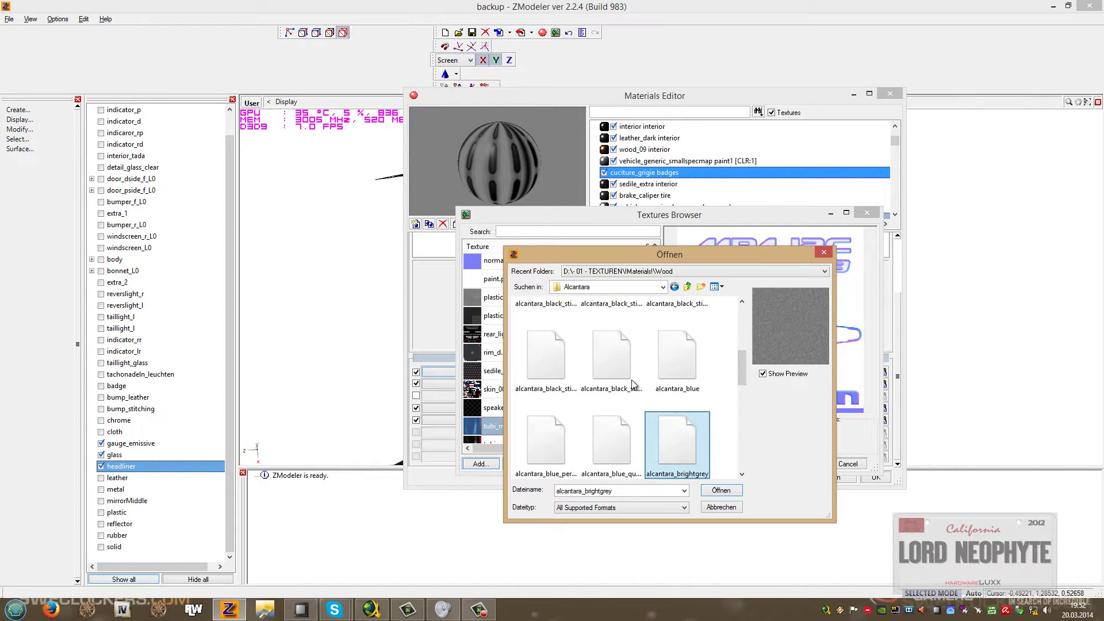
key(Left)
key(Left)
key(Down)
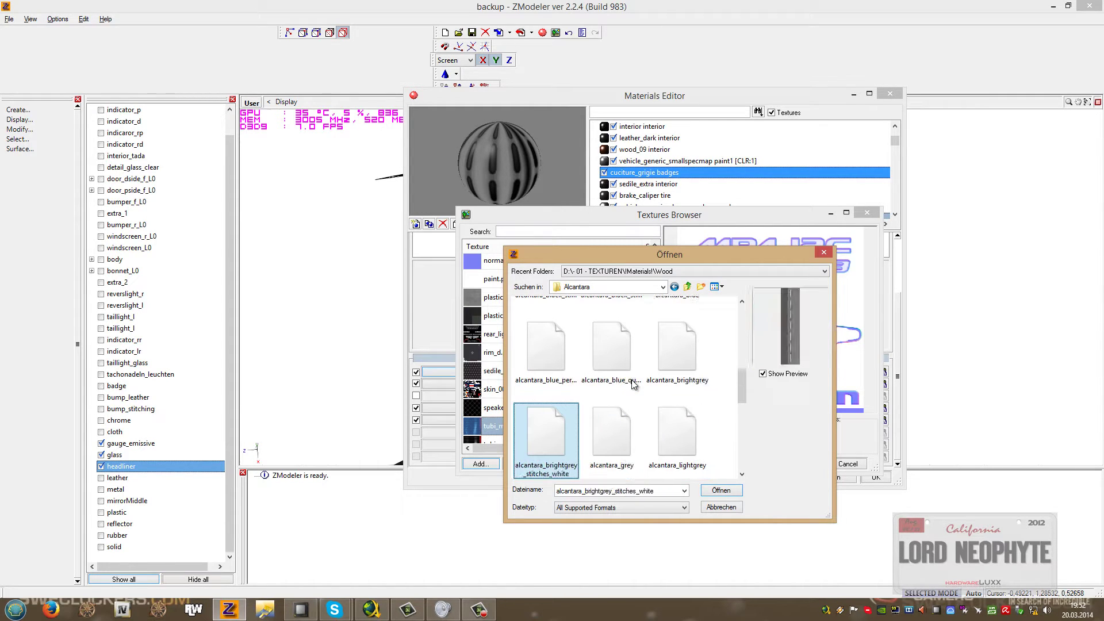
key(Right)
key(Right)
key(Up)
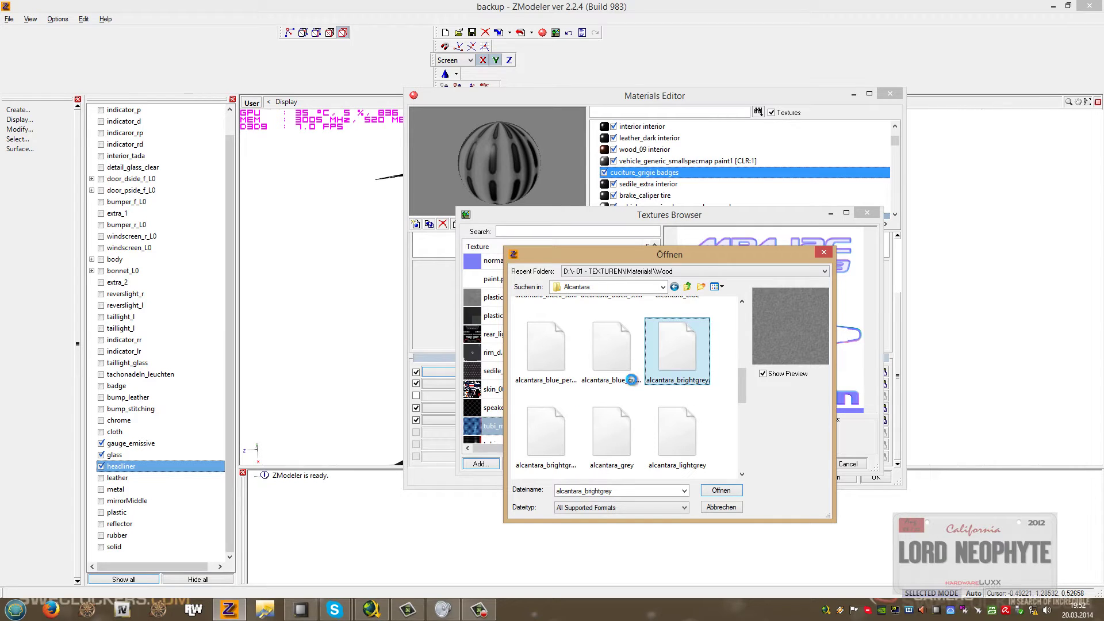
key(Down)
key(Down)
key(Left)
key(Left)
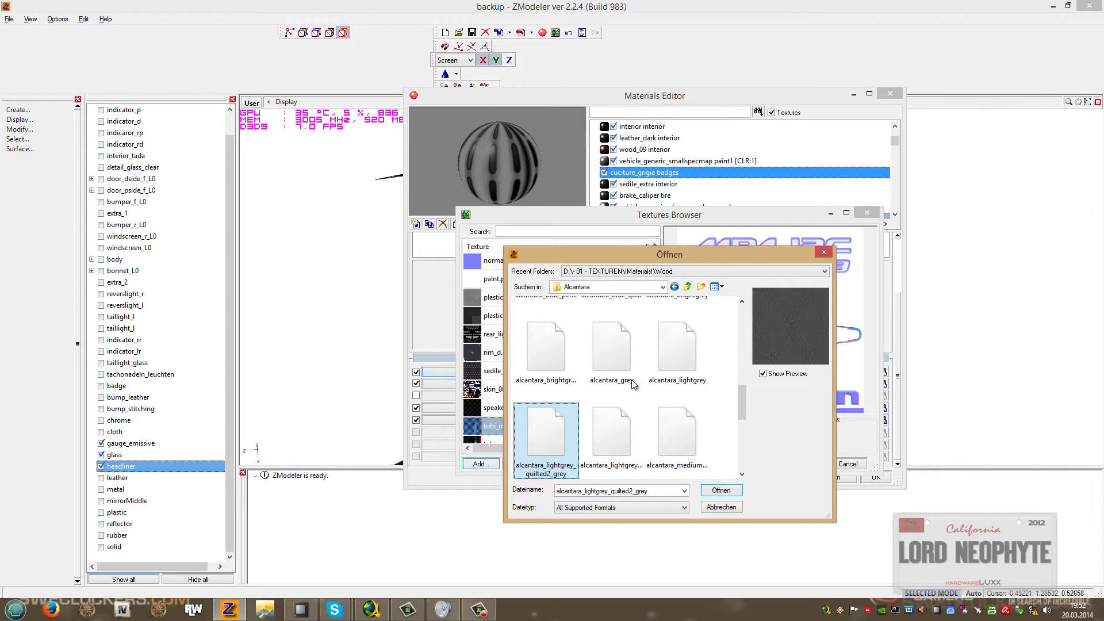
key(Down)
key(Right)
key(Right)
key(Down)
key(Left)
key(Left)
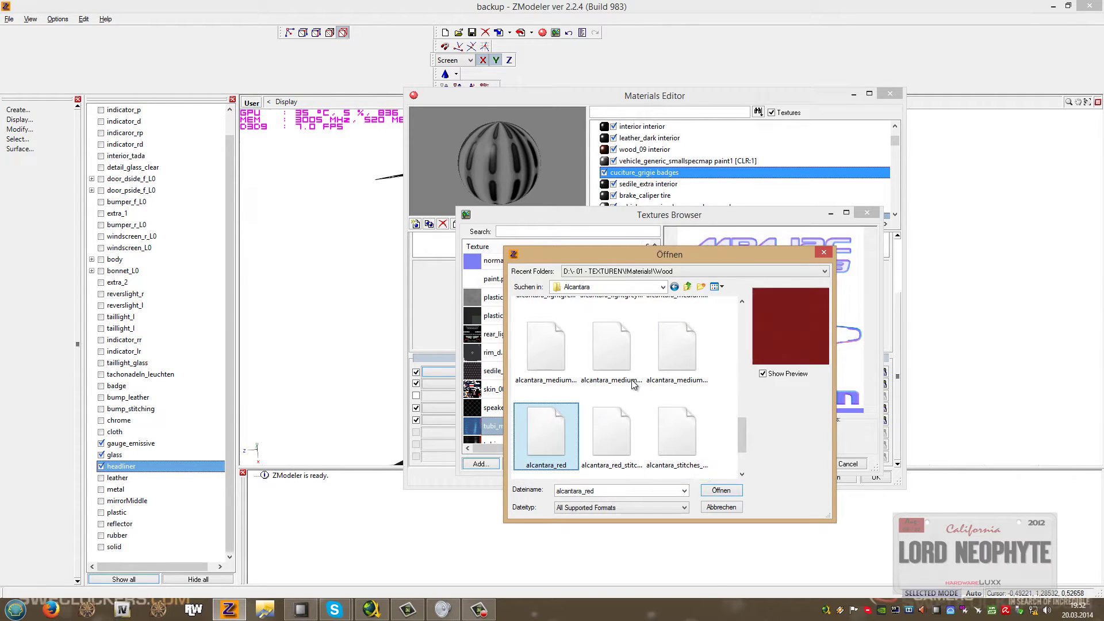
key(Down)
key(Up)
key(Up)
key(Up)
key(Up)
key(Up)
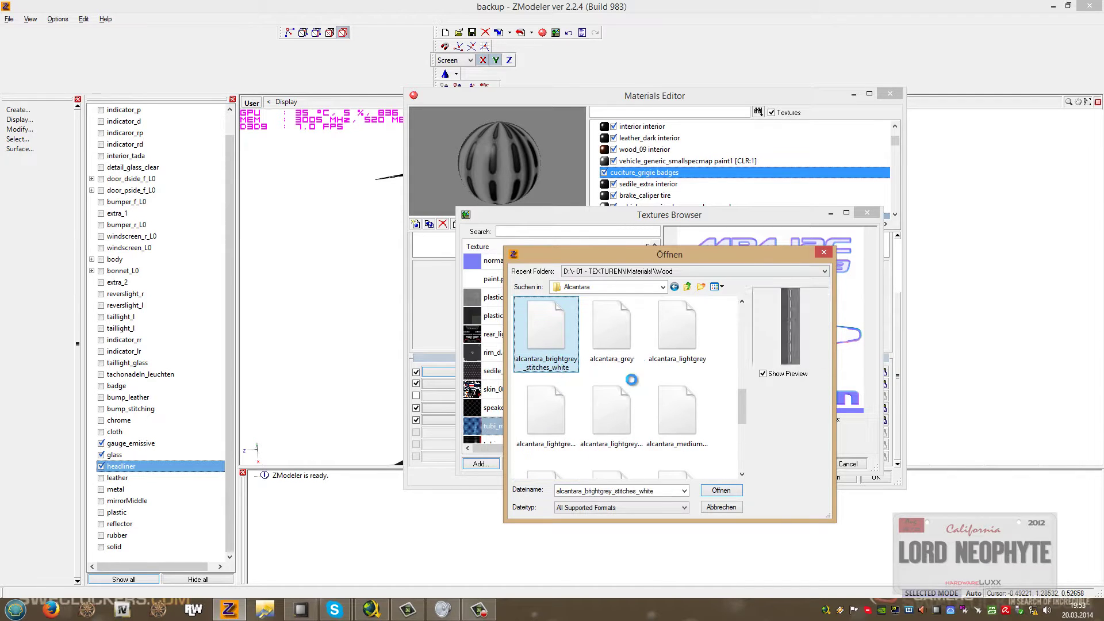
key(Right)
key(Right)
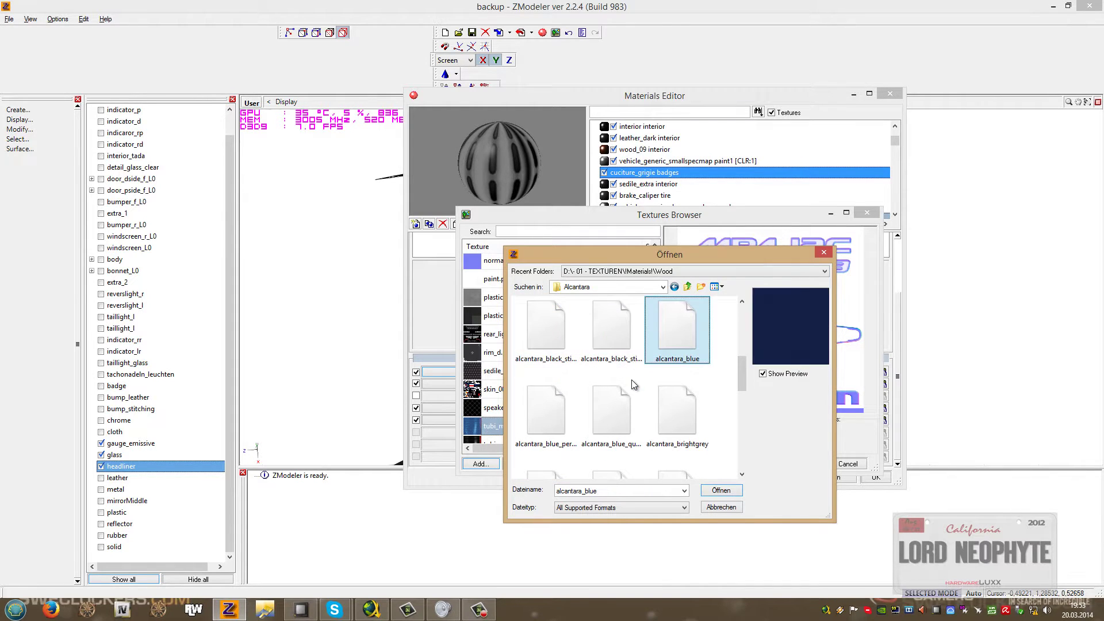
key(Left)
key(Left)
key(Up)
key(Up)
key(Right)
key(Left)
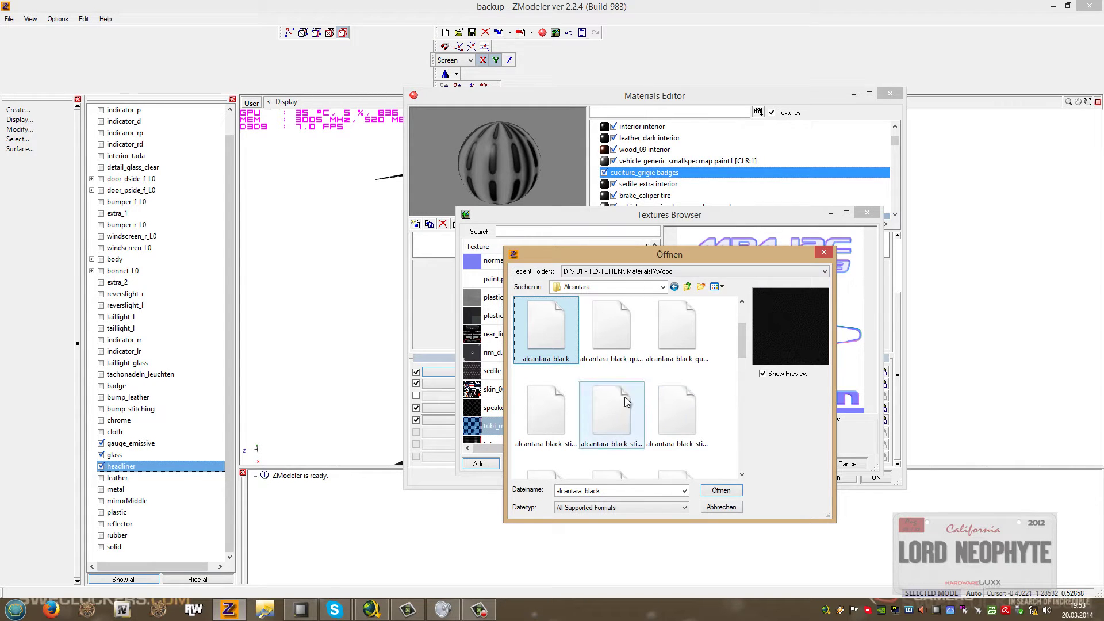
key(Right)
key(Right)
key(Down)
key(Down)
key(Down)
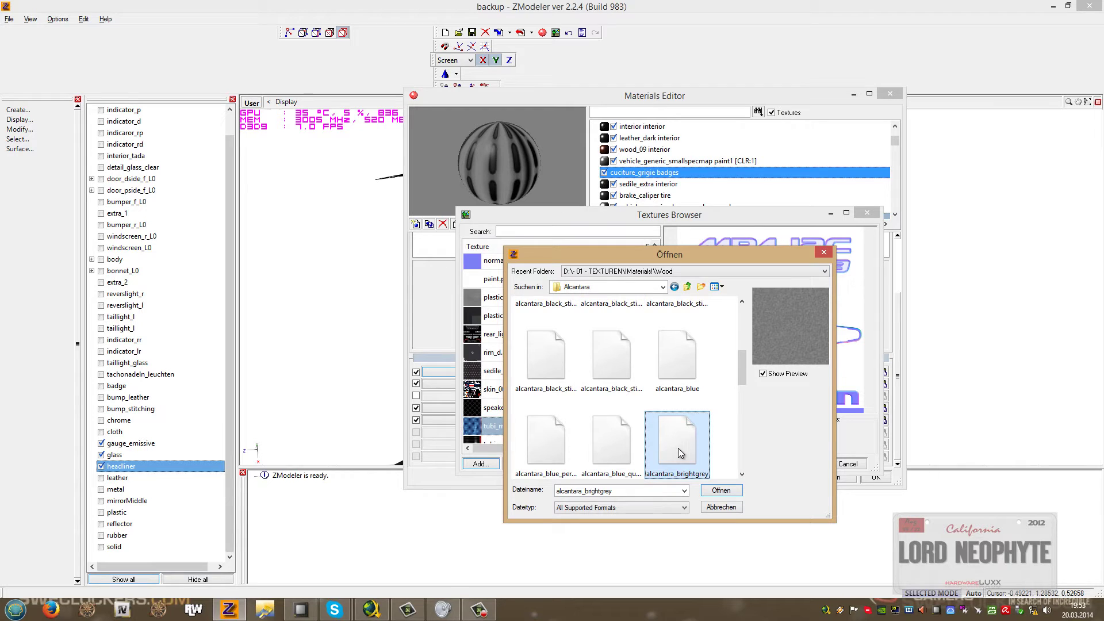
key(Up)
key(Up)
key(Up)
key(Up)
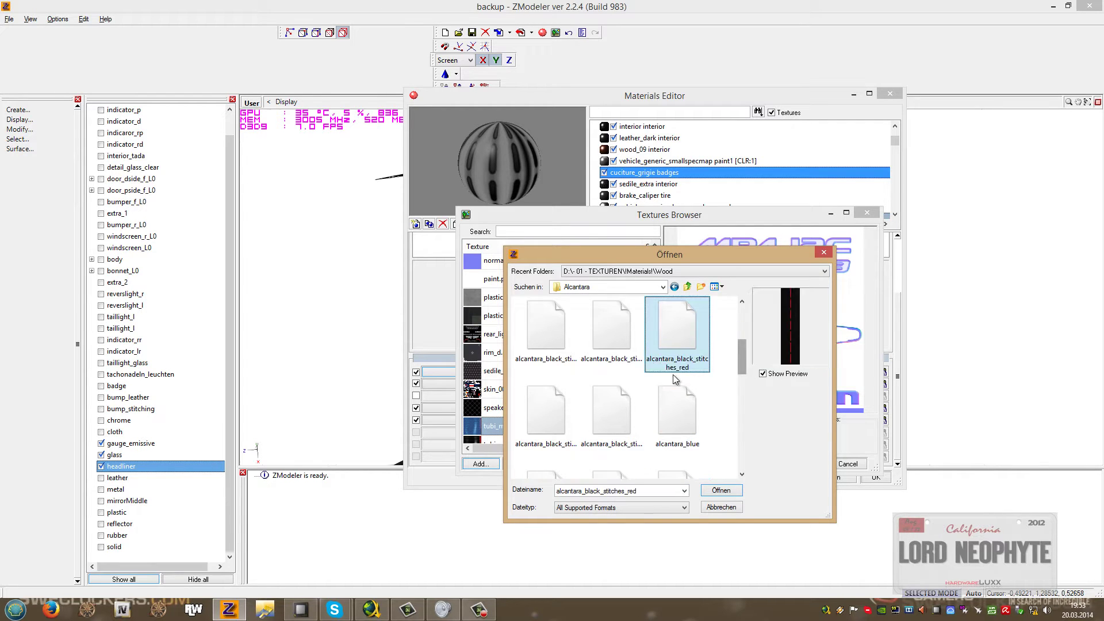
Load the alcantara_black texture and apply it to the cuciture_grigie badges material's first texture layer.
key(Left)
key(Down)
key(Left)
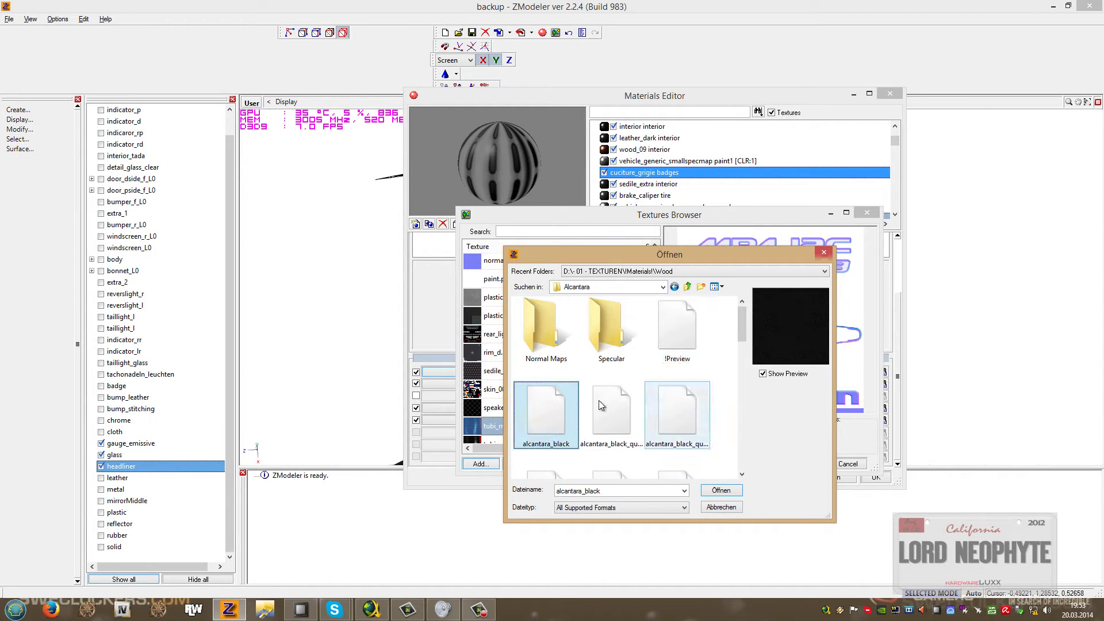
double_click(541, 420)
click(802, 463)
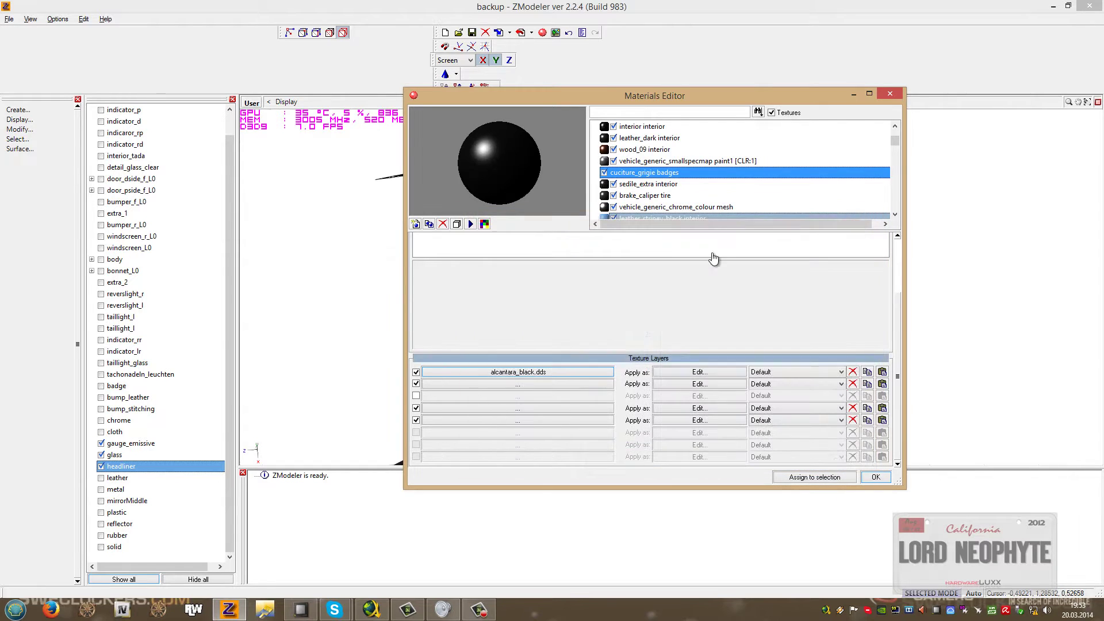
Replace both sedile_extra.png texture layers of the sedile_extra interior material with alcantara_black.dds.
click(646, 173)
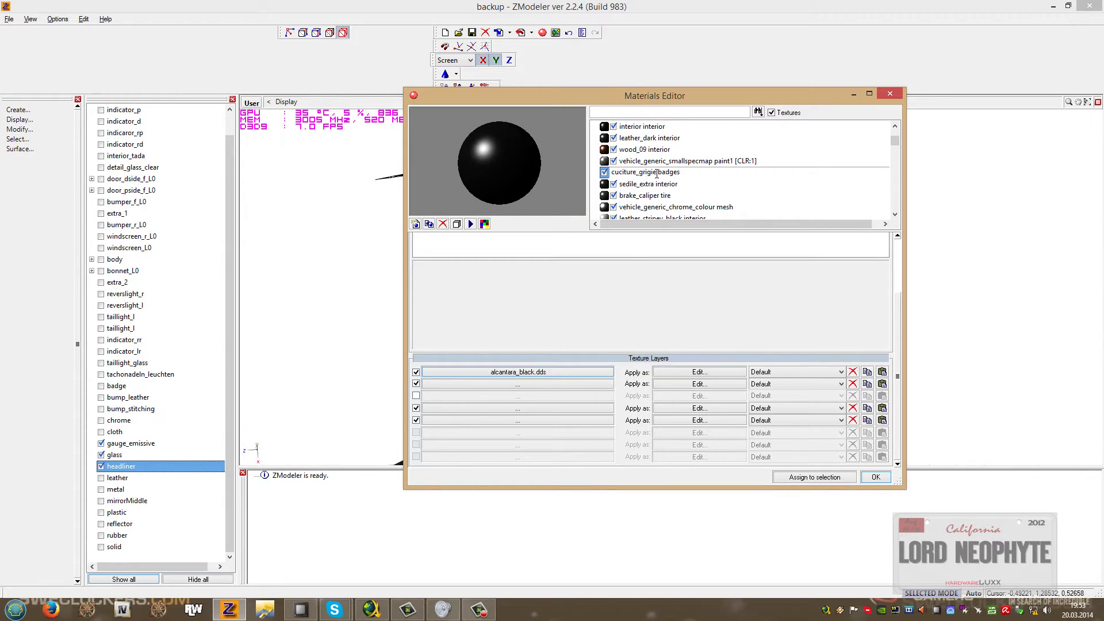
click(658, 182)
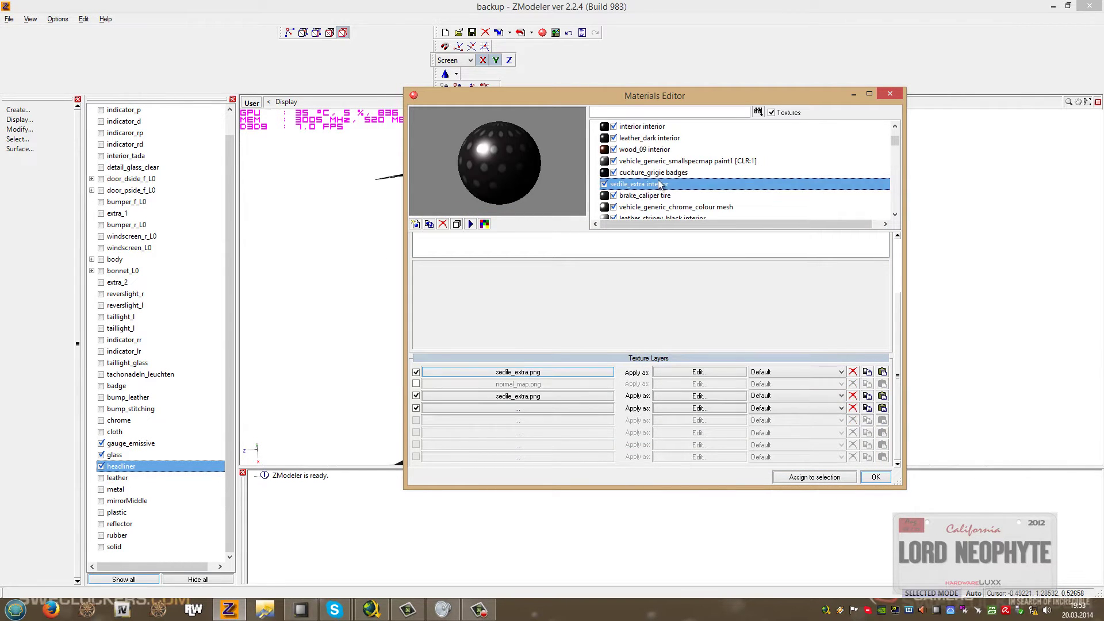
click(659, 174)
click(656, 183)
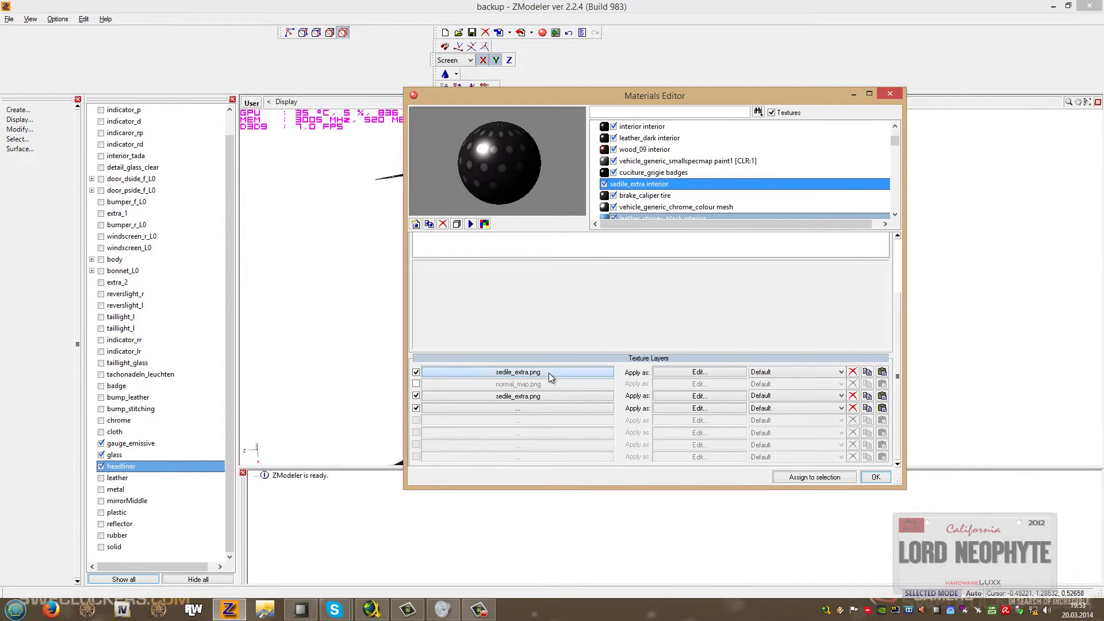
click(549, 373)
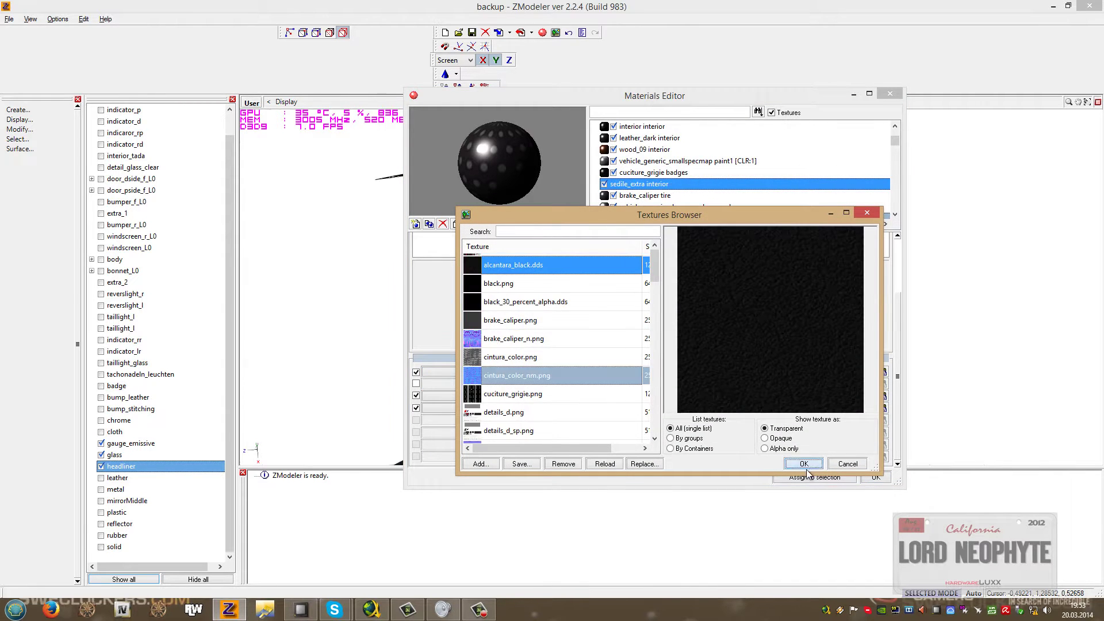
click(803, 464)
click(568, 361)
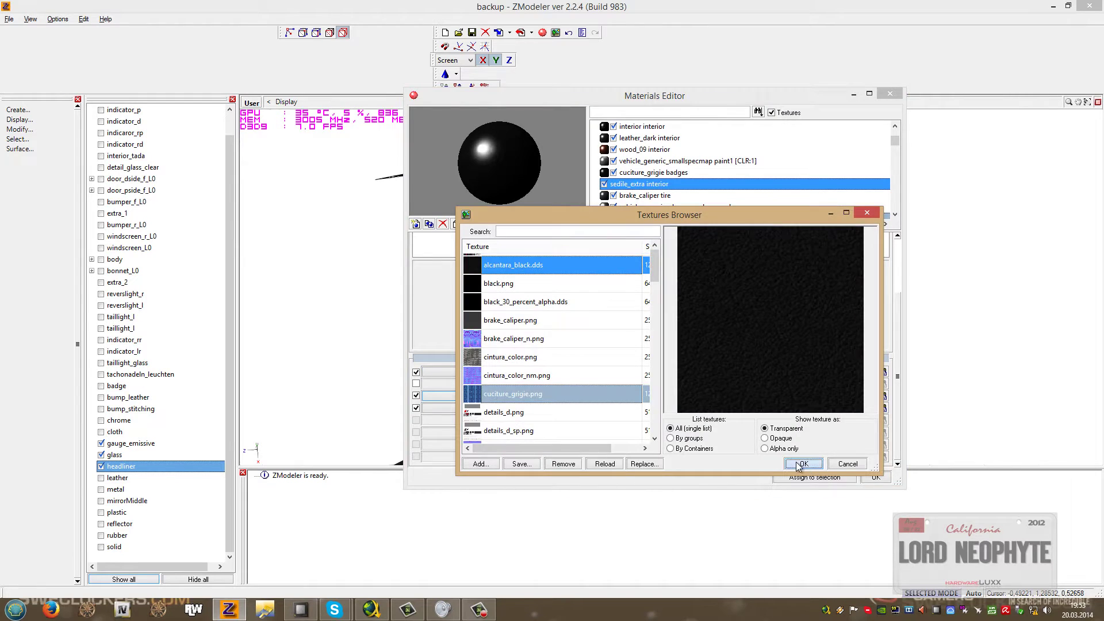
click(800, 464)
Rename the sedile_extra interior material to alcantra_black interior, assign it to the selected headliner and close the Materials Editor.
click(649, 184)
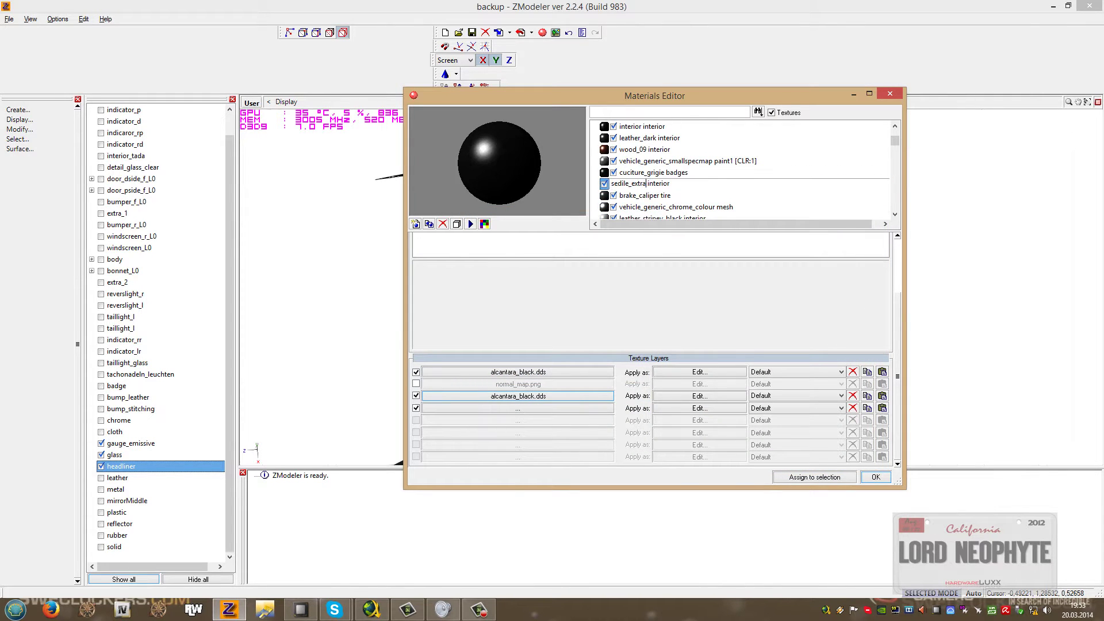
text(alcantra_black)
key(Return)
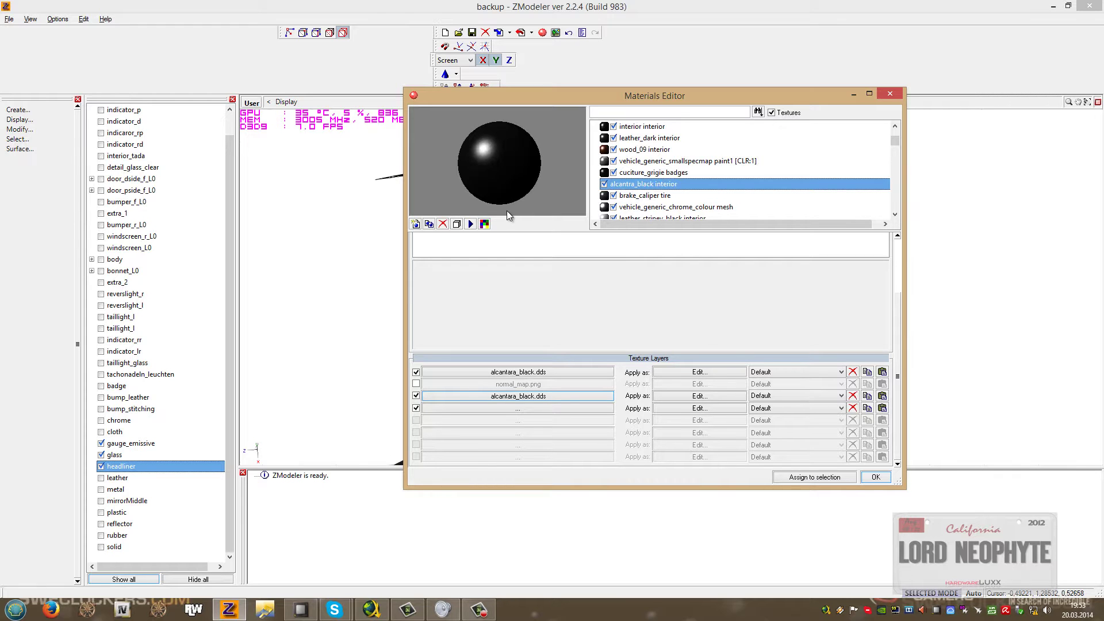
click(825, 478)
click(874, 478)
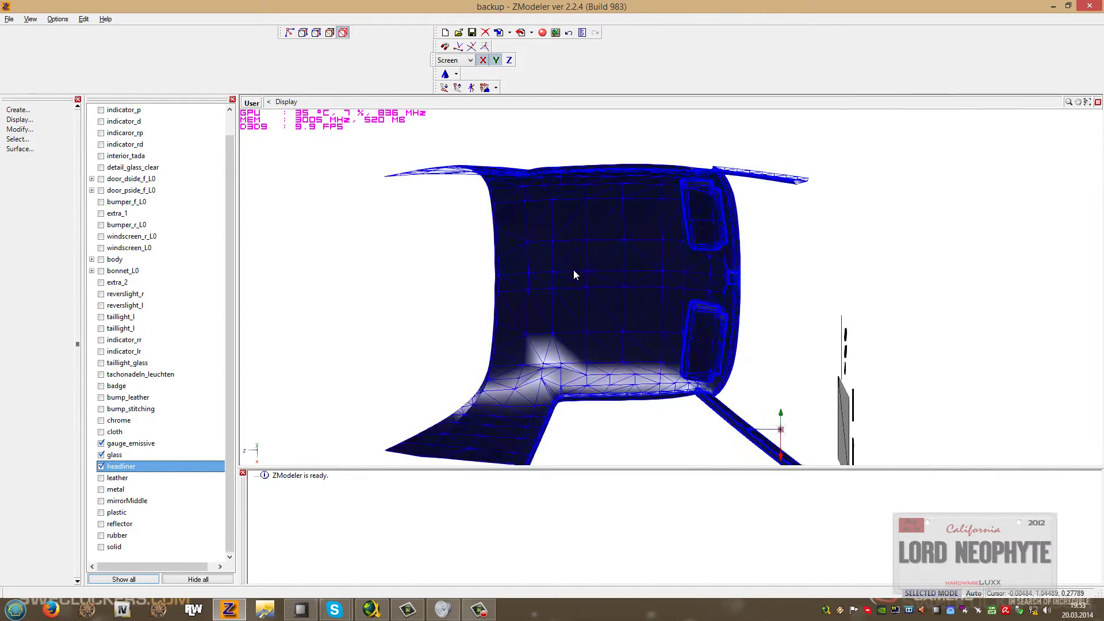
Check the headliner's polygon material in its properties, accept the dialog and look over the mesh.
right_click(149, 464)
click(175, 494)
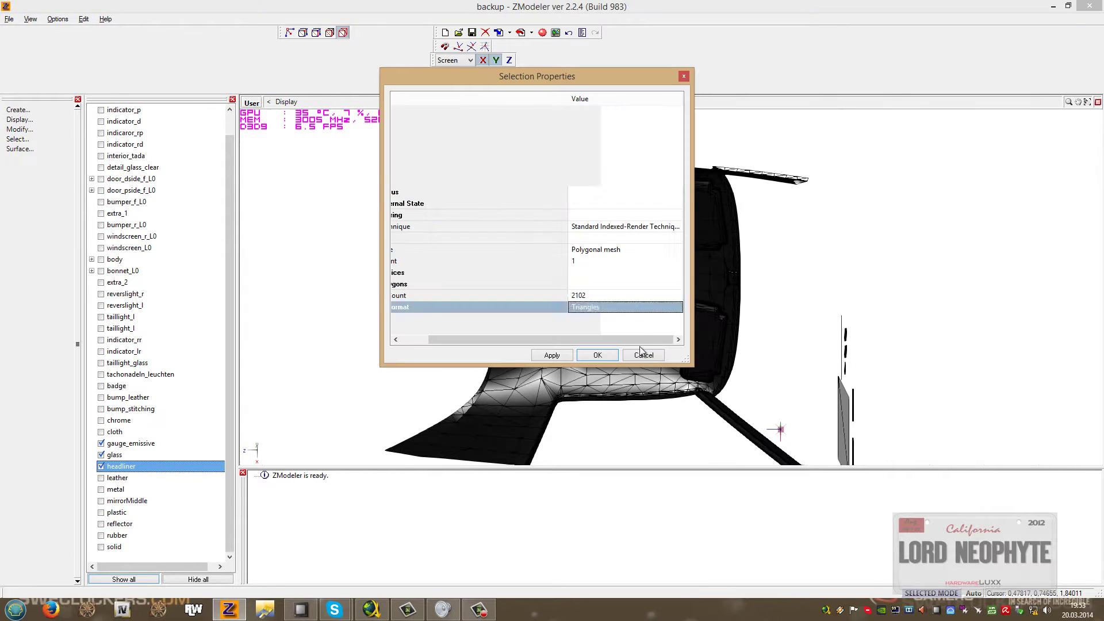
click(636, 320)
click(637, 320)
click(636, 319)
click(555, 356)
click(600, 355)
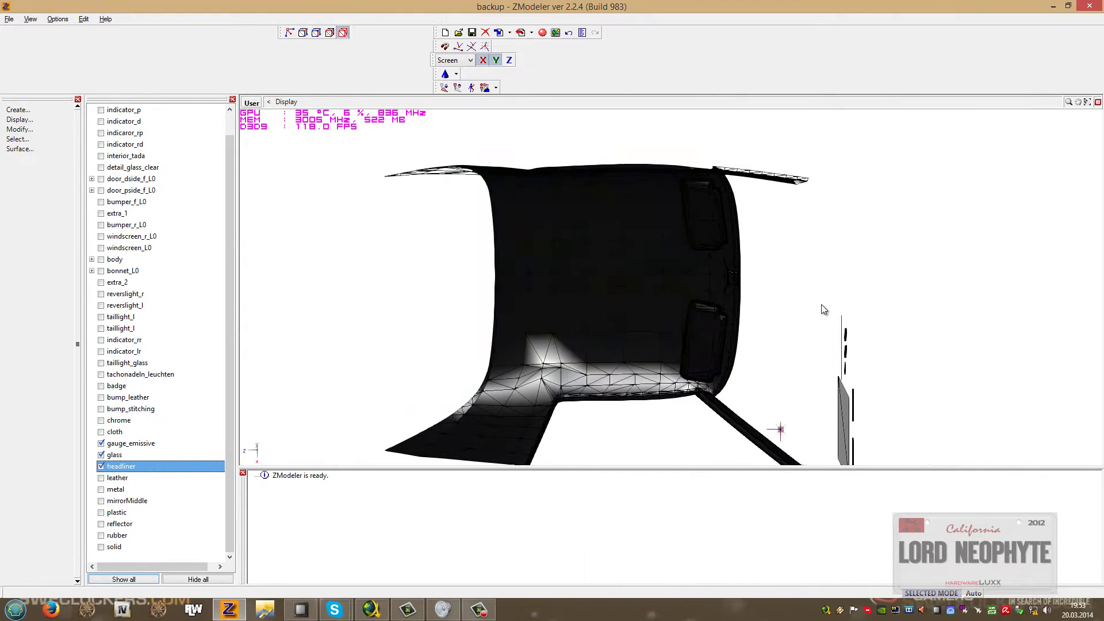
middle_drag(822, 305, 360, 439)
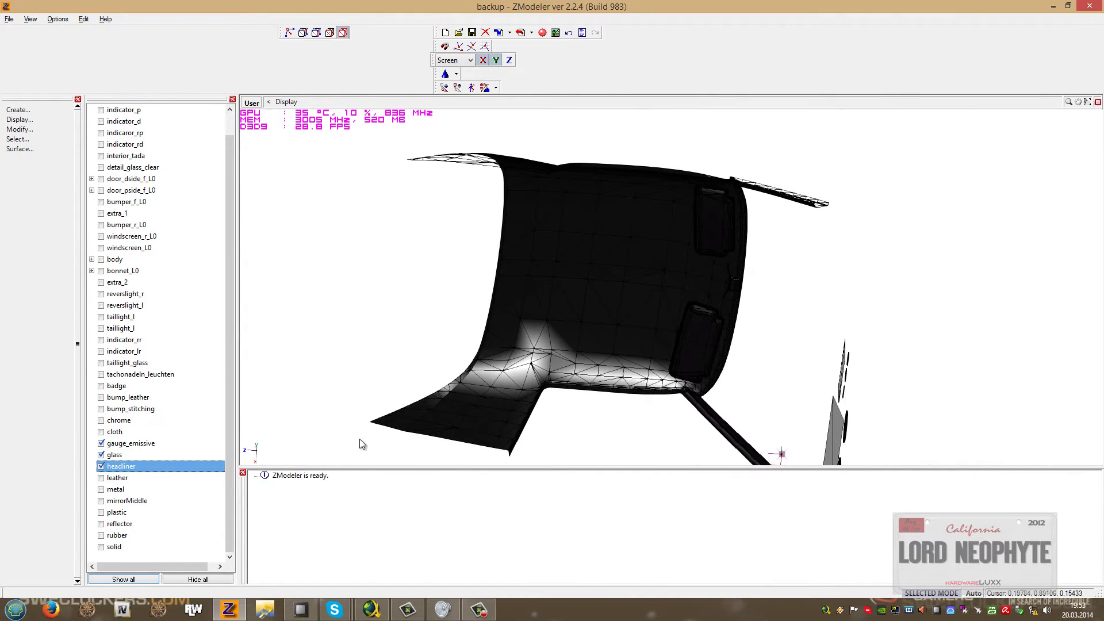
Isolate the leather mesh and show the bump_leather mesh together with it.
click(103, 477)
middle_drag(762, 350, 837, 361)
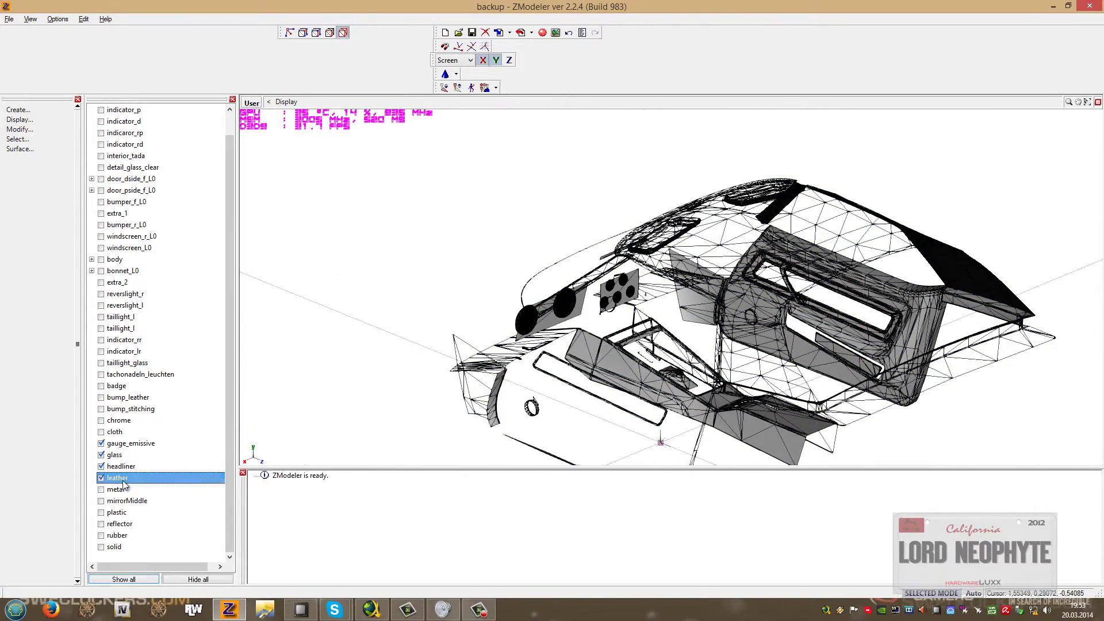
click(157, 519)
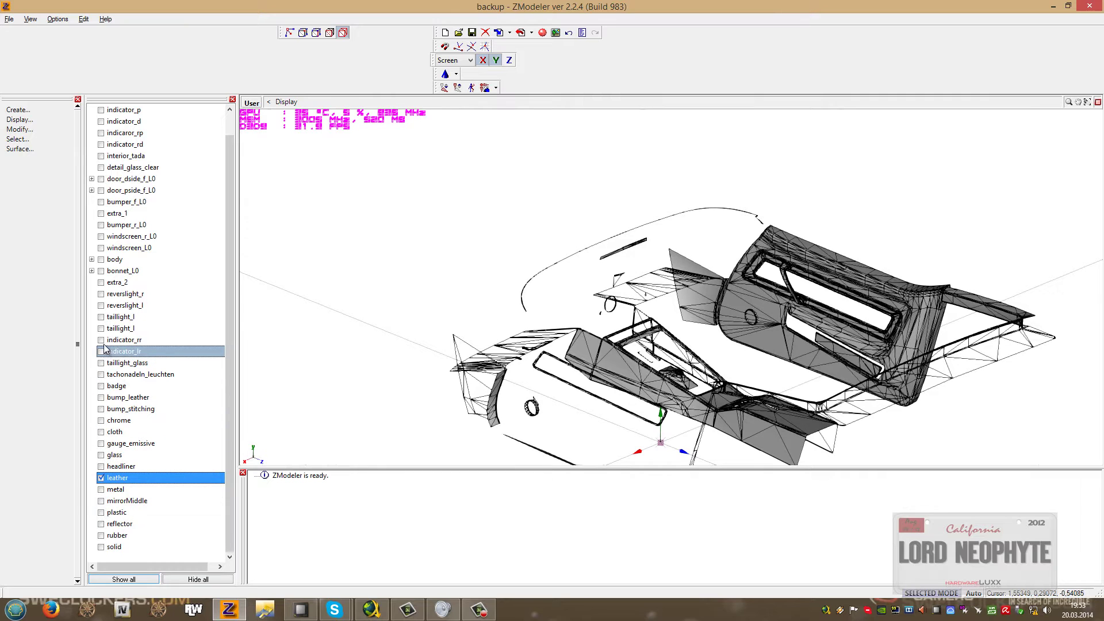
click(102, 398)
middle_drag(407, 254, 441, 276)
middle_drag(558, 290, 764, 381)
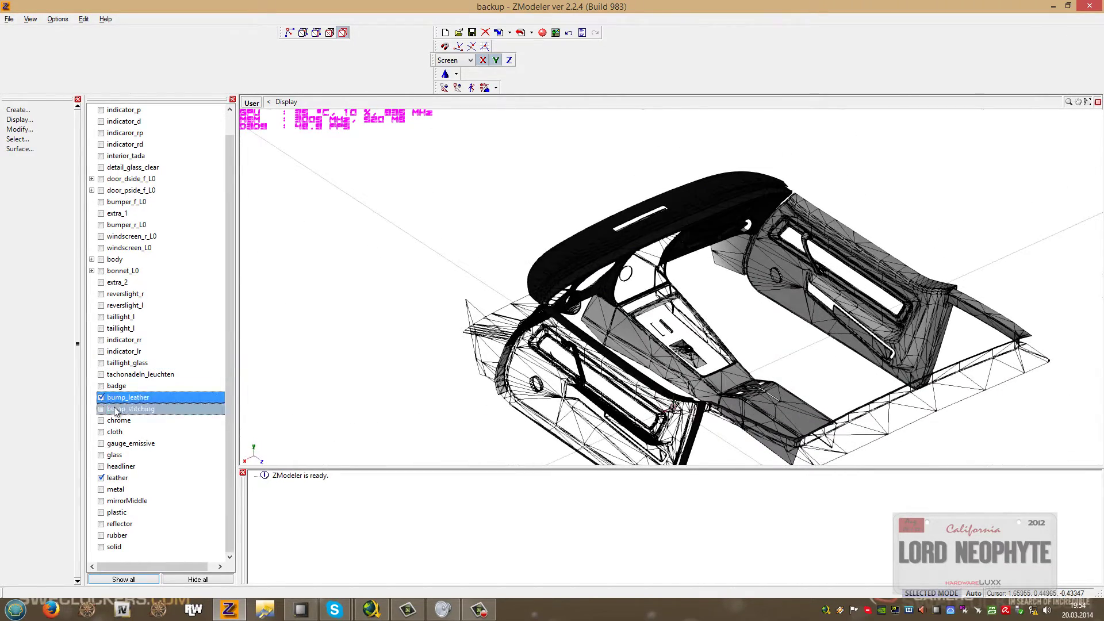
Set the leather mesh's polygon material to leather_dark interior in its properties.
click(129, 481)
right_click(130, 481)
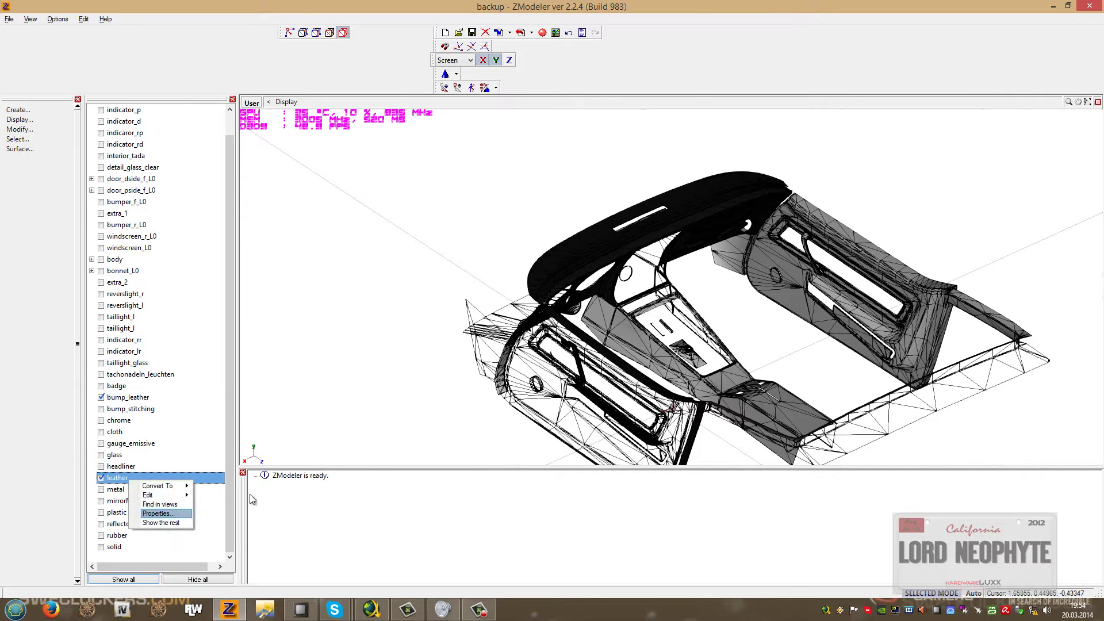
click(250, 494)
click(631, 317)
click(681, 350)
click(679, 346)
click(679, 347)
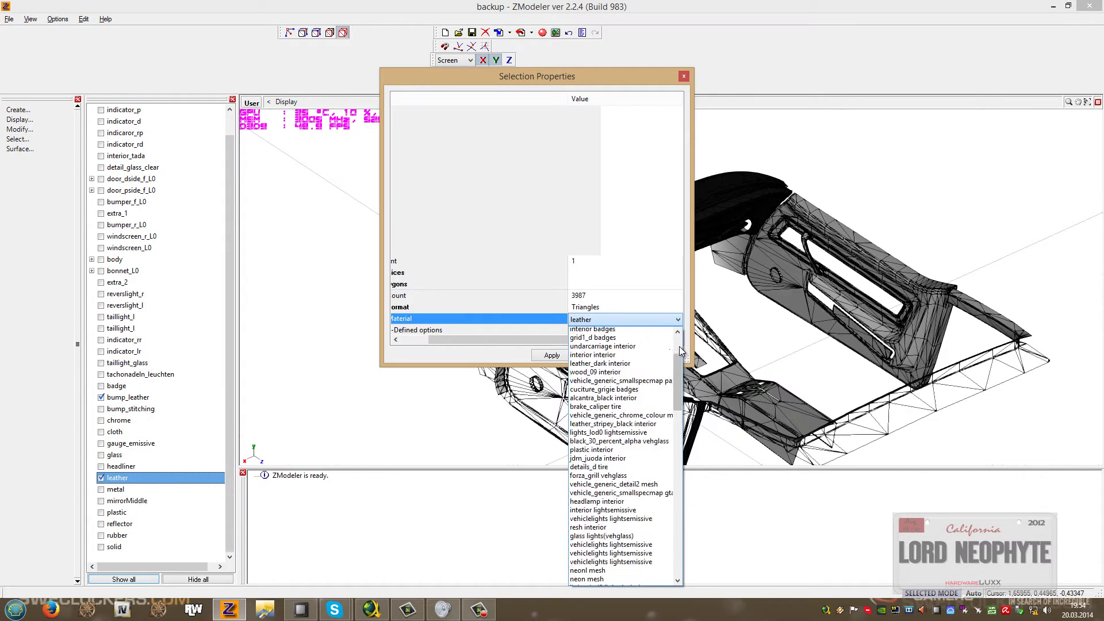
click(678, 346)
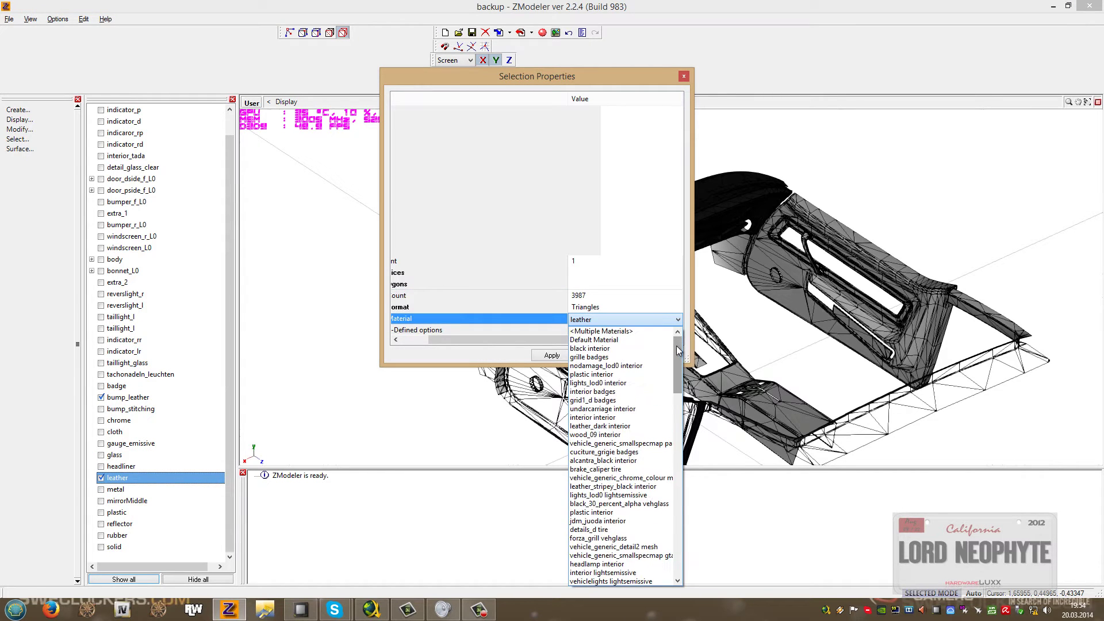
click(604, 427)
click(601, 354)
Show the headliner and glass meshes with the leather parts and examine how they fit together.
middle_drag(800, 348, 810, 324)
scroll(810, 324, up, 5)
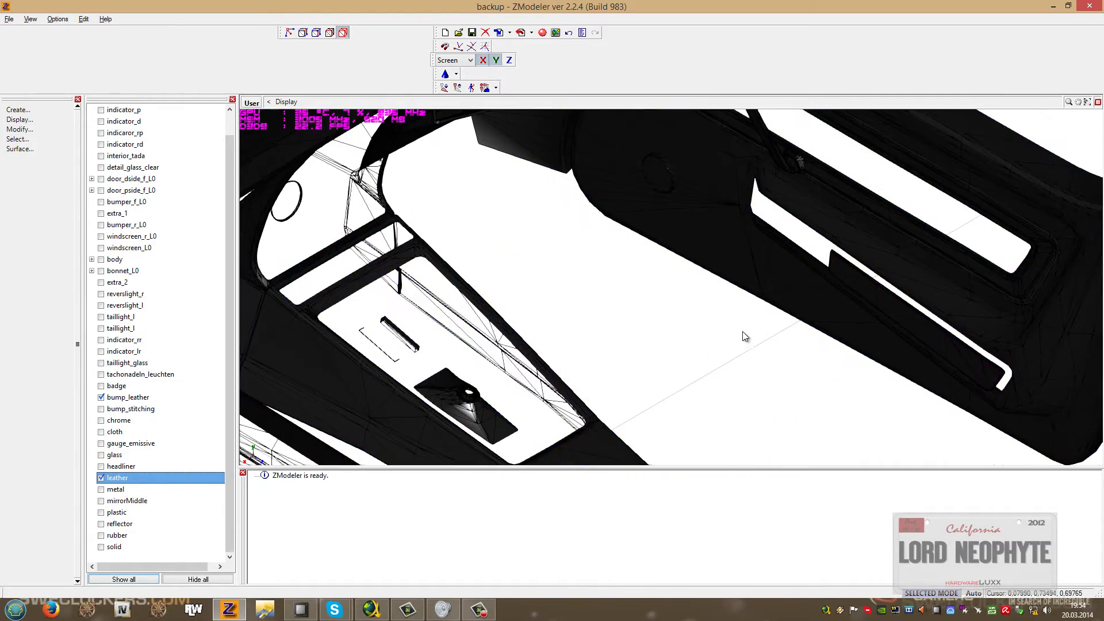
click(102, 467)
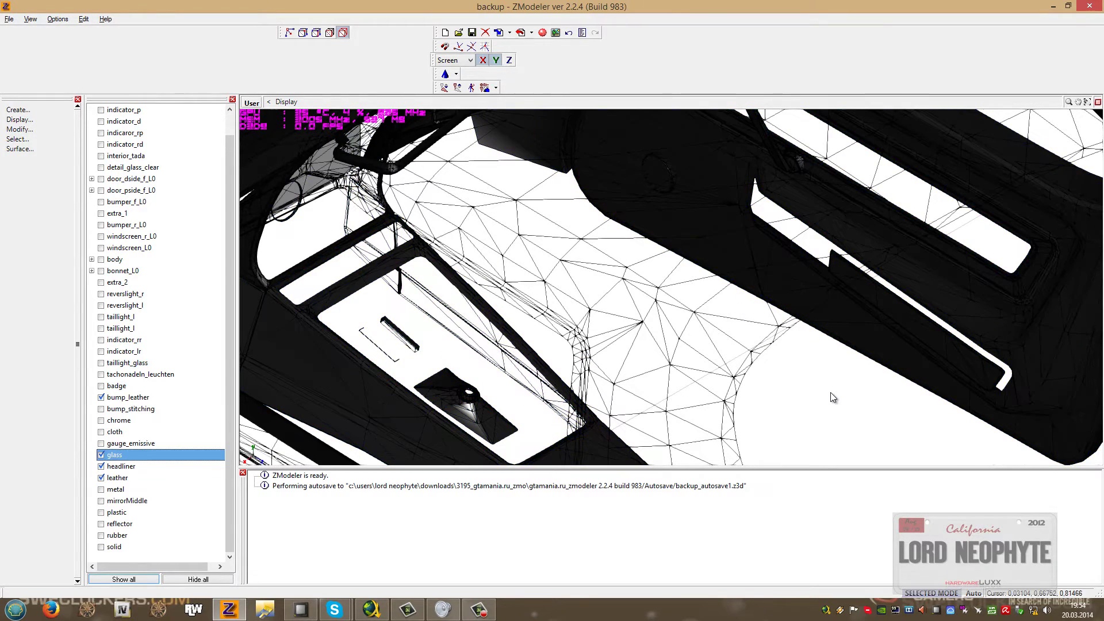
scroll(831, 392, down, 5)
mouse_move(826, 399)
middle_down()
mouse_move(843, 363)
mouse_move(826, 364)
mouse_move(843, 377)
mouse_move(827, 394)
mouse_move(837, 396)
middle_up()
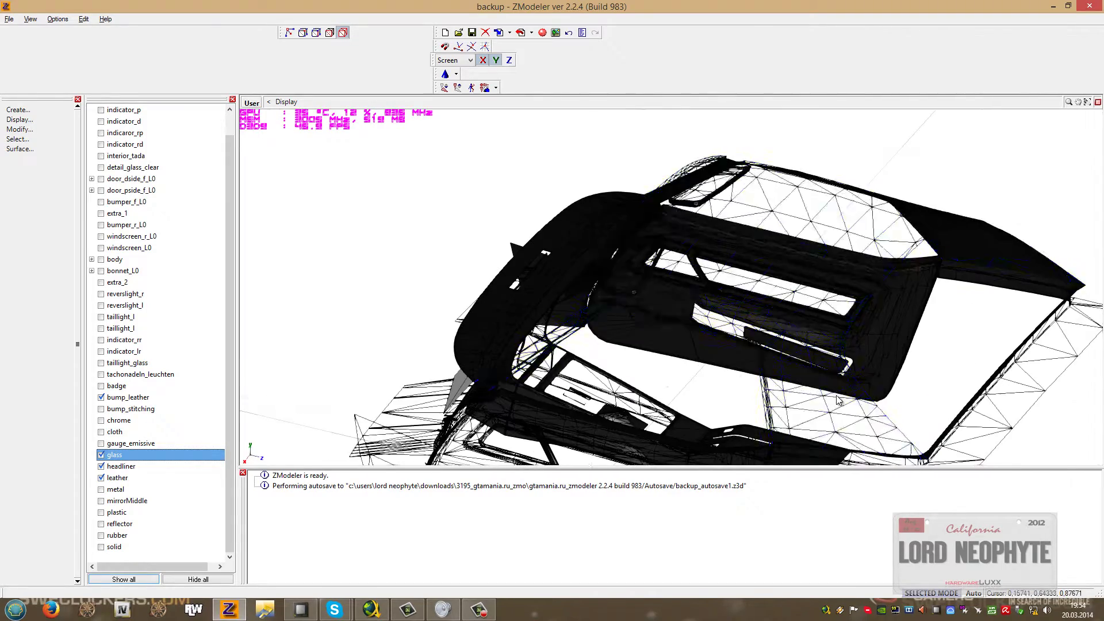
Isolate the metal mesh, show the chrome mesh with it and inspect the ignition key up close.
click(102, 490)
click(159, 527)
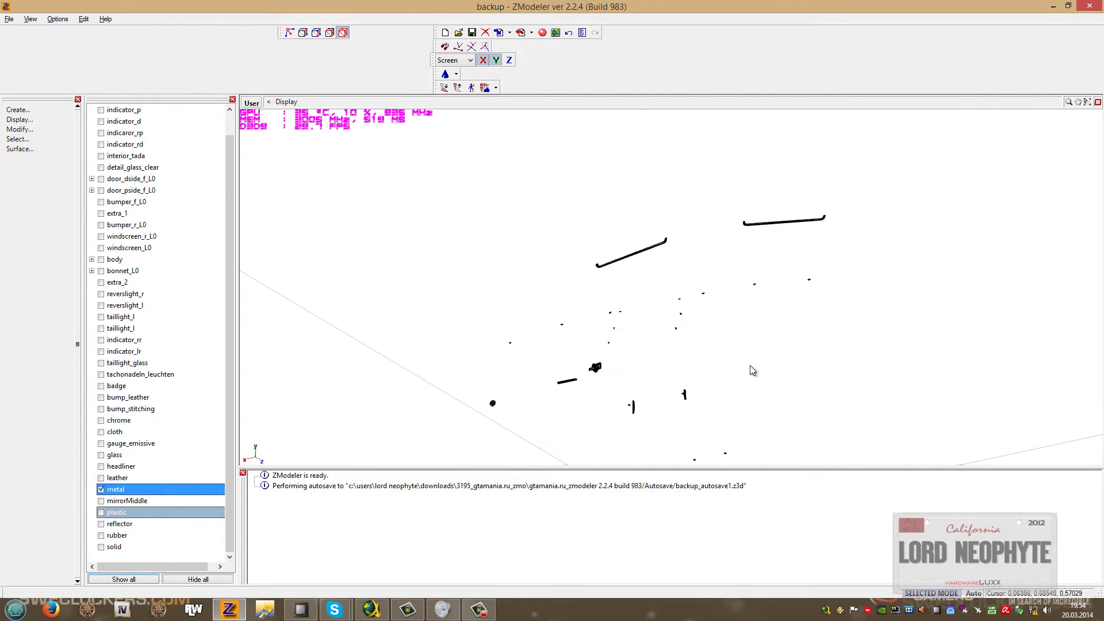
click(225, 420)
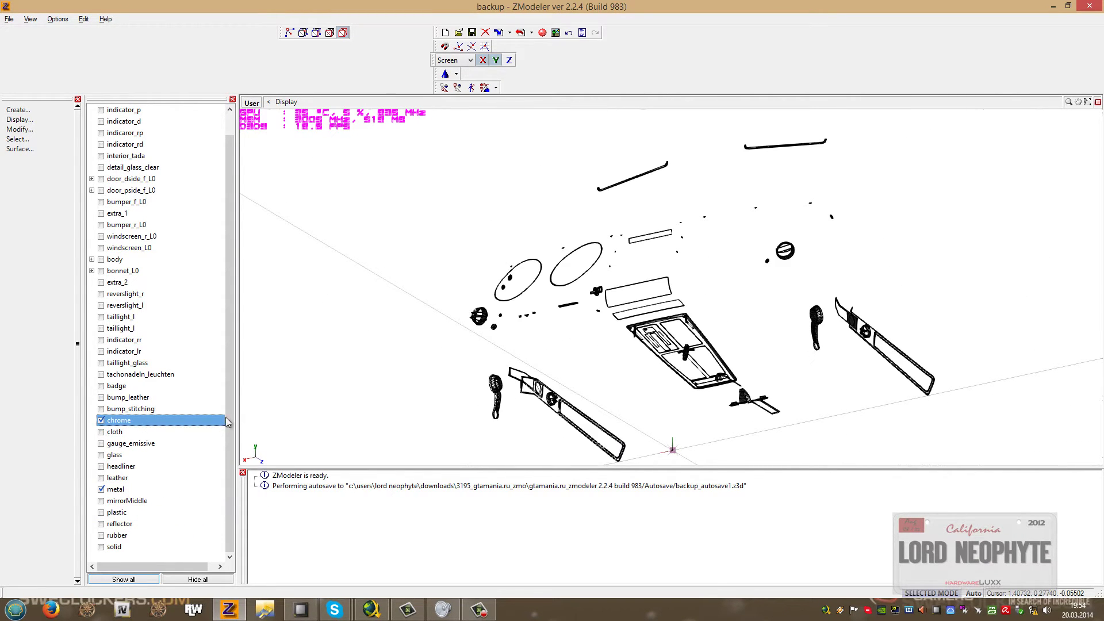
scroll(566, 298, up, 10)
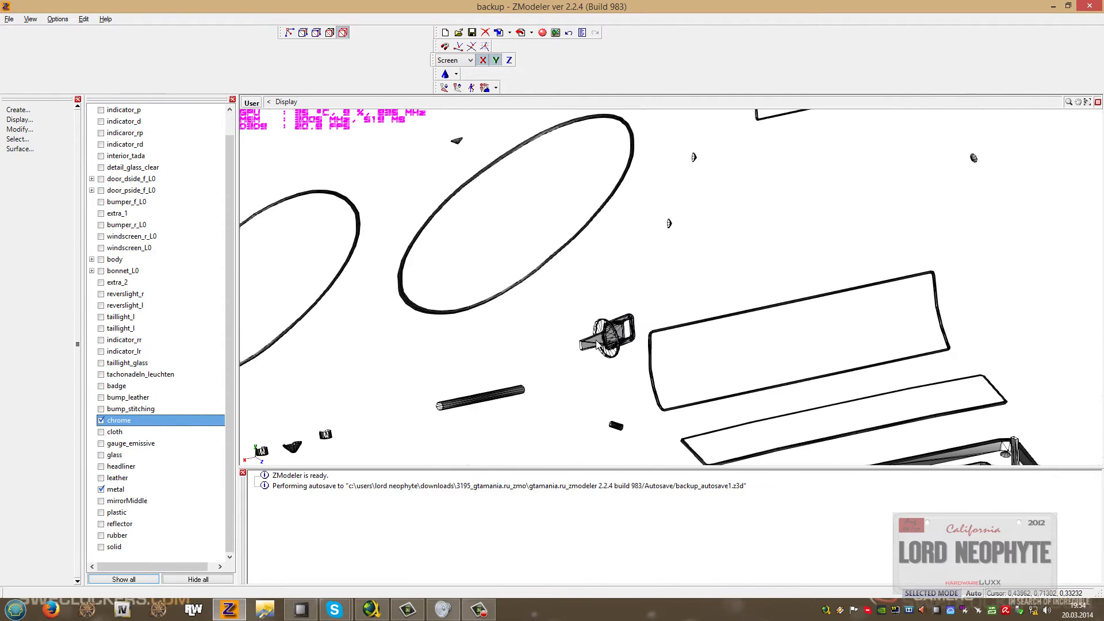
scroll(599, 352, up, 3)
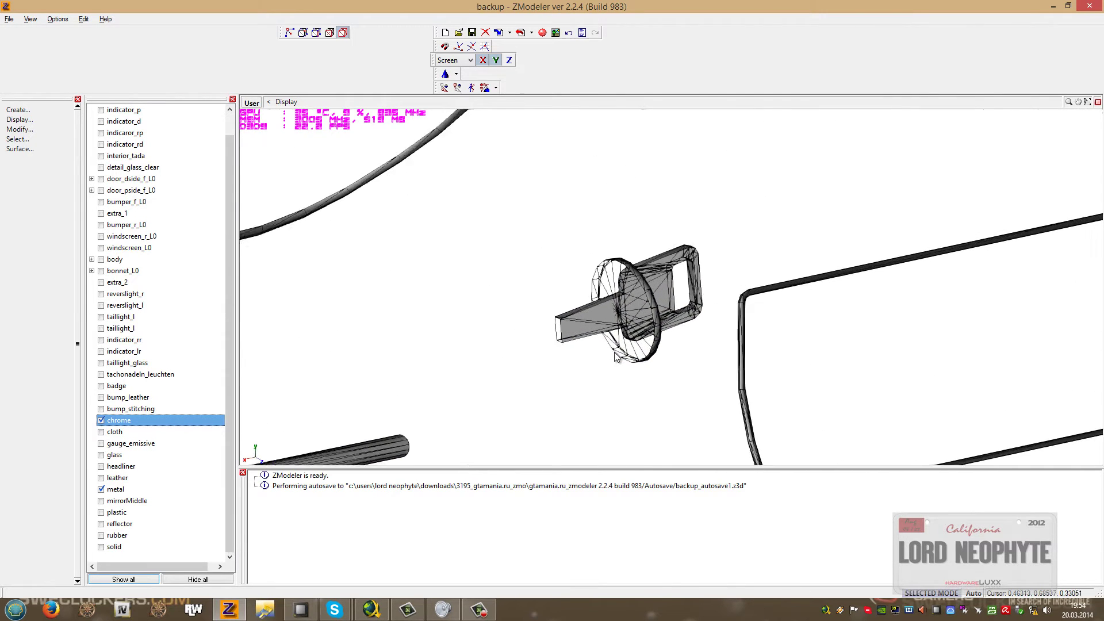
Set the metal mesh's polygon material to interior interior in its properties.
click(107, 490)
scroll(437, 368, down, 10)
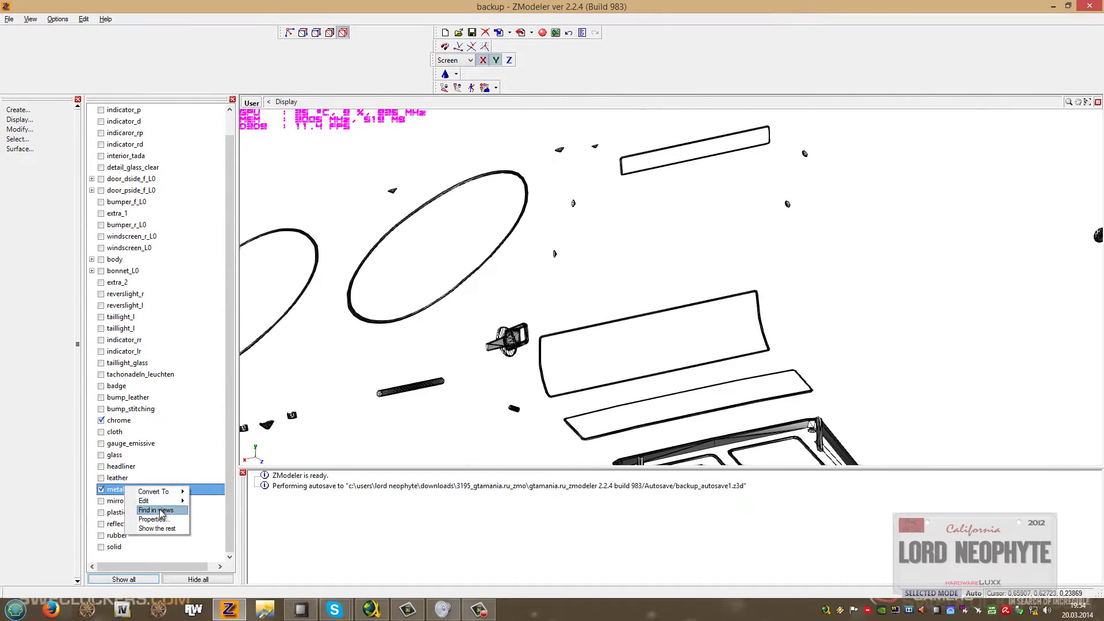
click(161, 519)
click(653, 319)
click(692, 340)
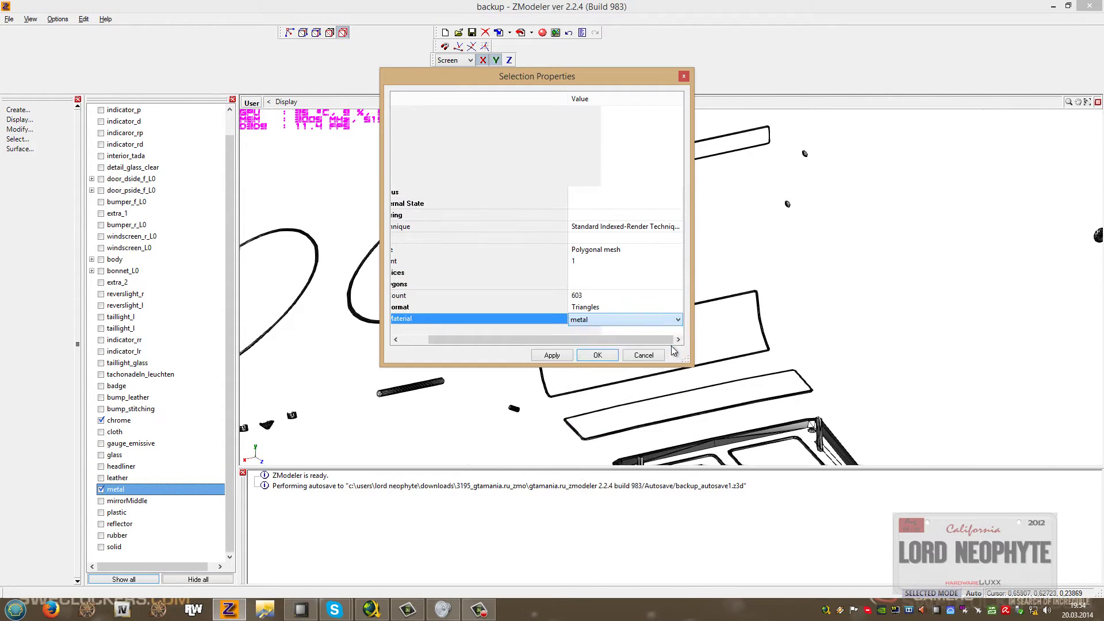
click(658, 319)
click(681, 346)
click(681, 346)
click(681, 347)
click(680, 339)
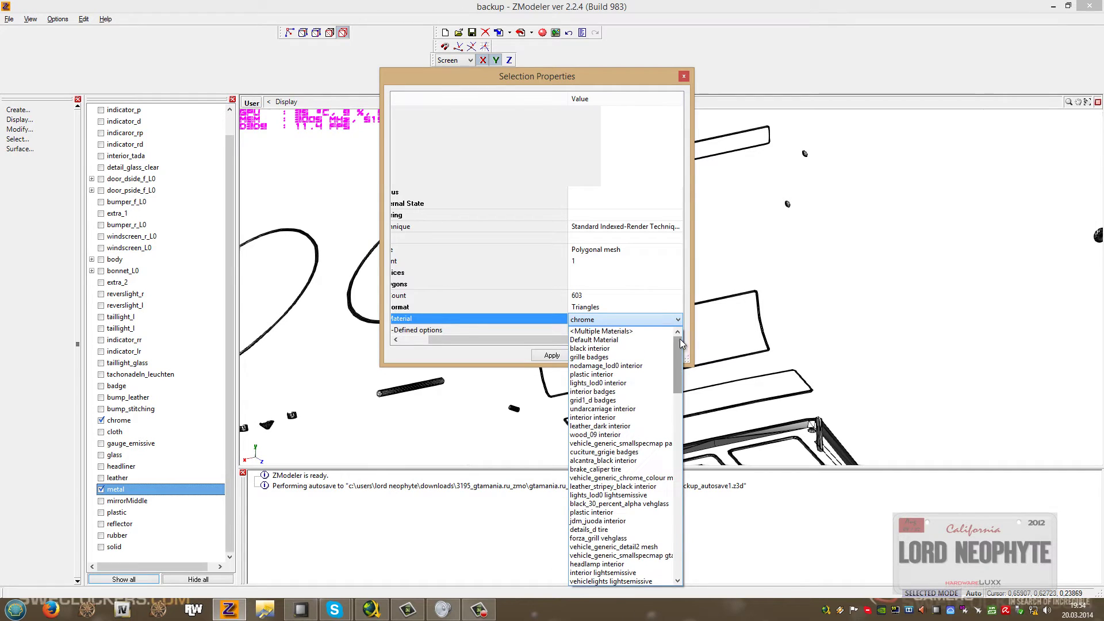
scroll(609, 417, up, 1)
click(611, 418)
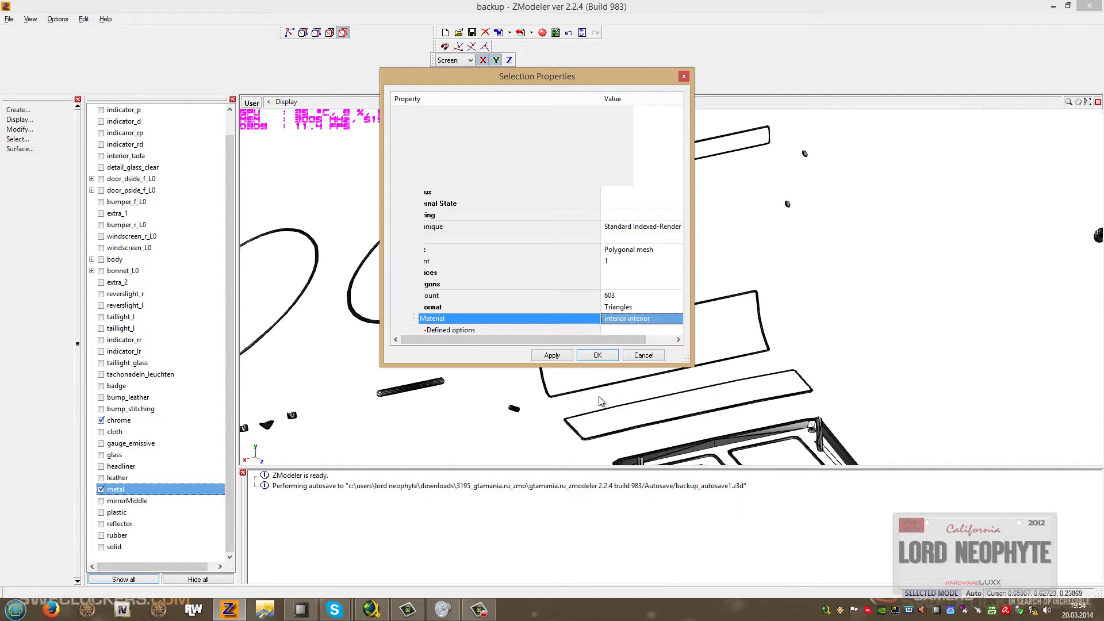
click(597, 356)
Examine the metal pieces among the chrome trim, including the small loose parts and the long bars.
middle_drag(460, 419, 699, 340)
scroll(700, 340, down, 2)
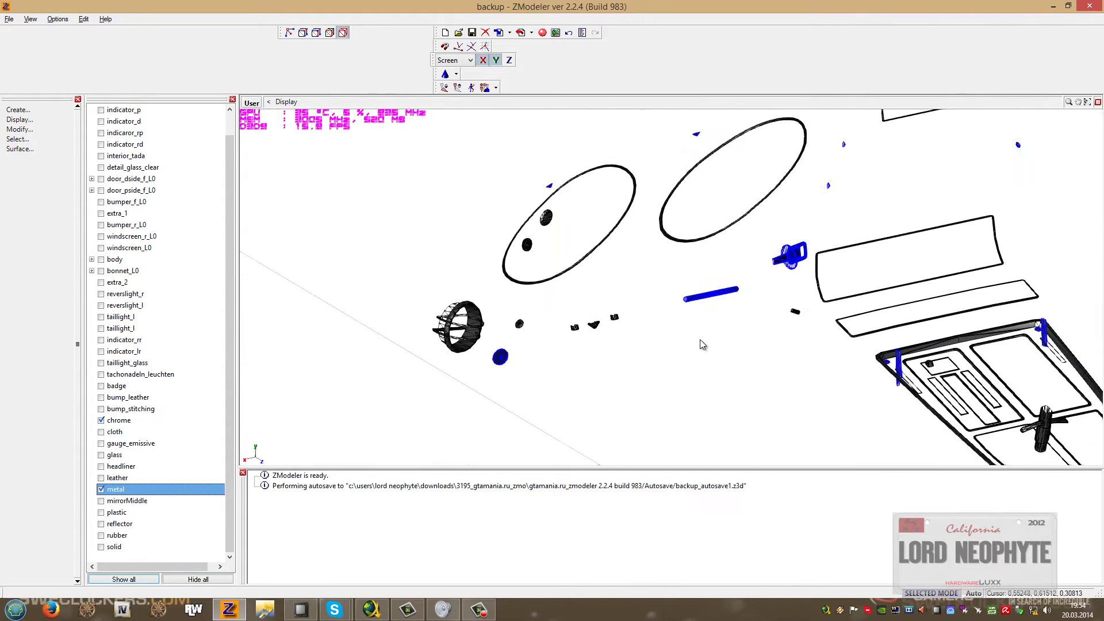
scroll(700, 339, down, 6)
middle_drag(779, 357, 546, 376)
scroll(735, 360, up, 1)
middle_drag(693, 167, 826, 411)
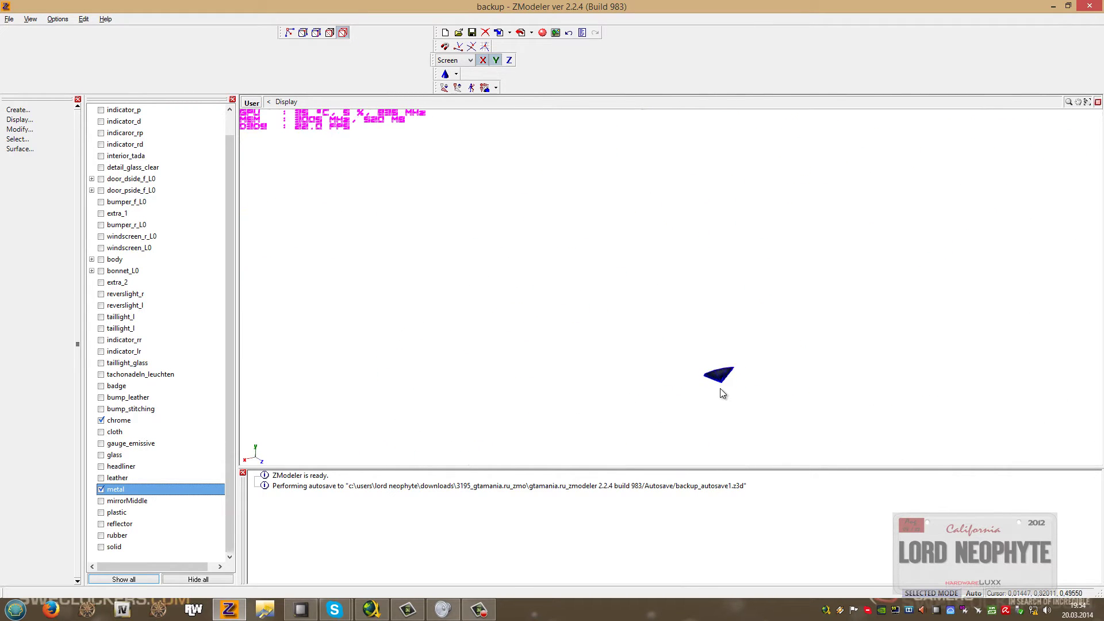
scroll(655, 408, down, 10)
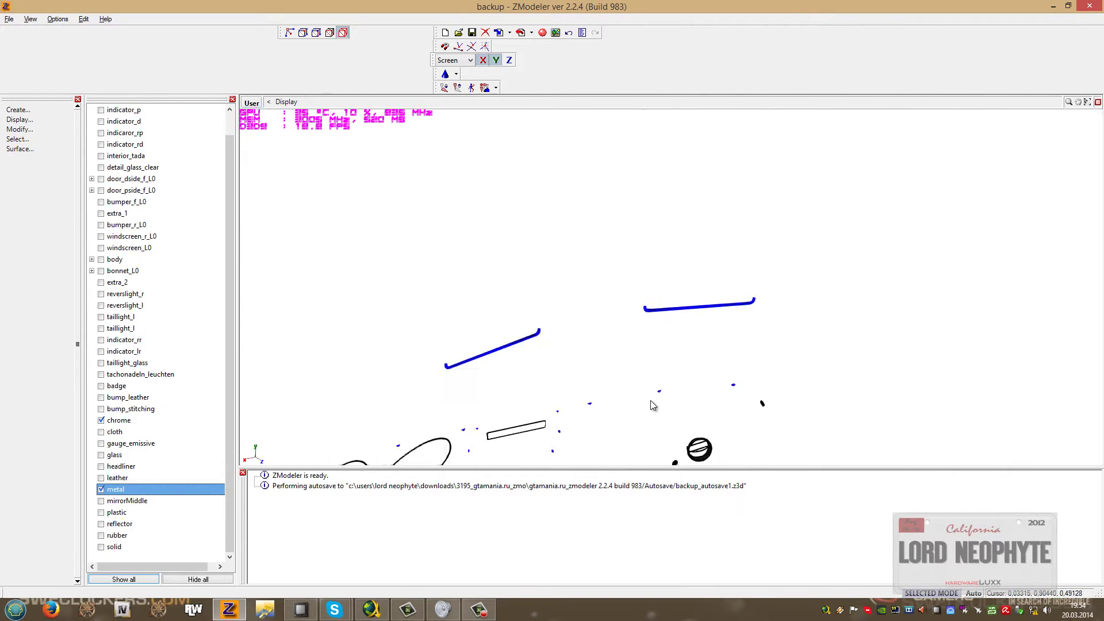
scroll(648, 367, down, 2)
middle_drag(648, 367, 705, 356)
Show the mirrorMiddle mesh and replace its polygon material with another one from the project's material list.
click(102, 501)
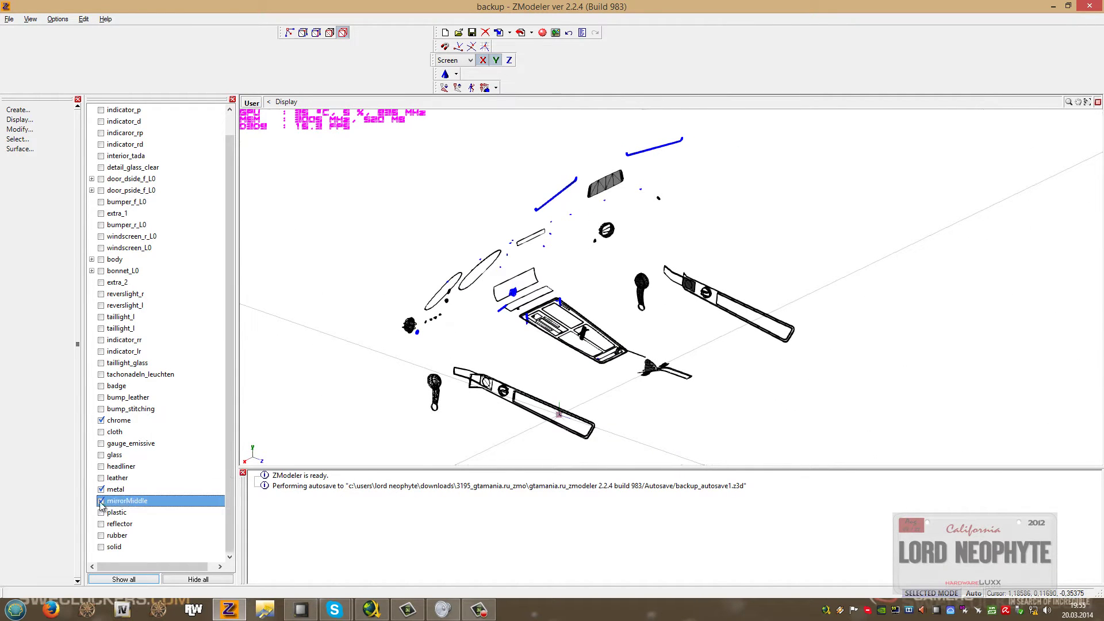
click(167, 529)
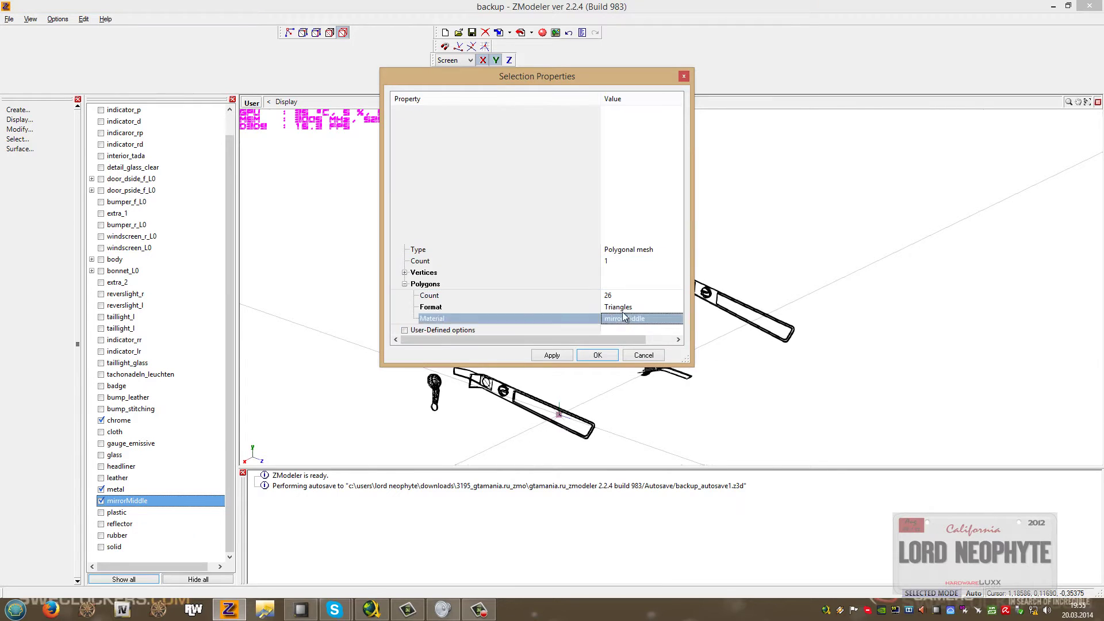
click(678, 320)
scroll(681, 343, up, 5)
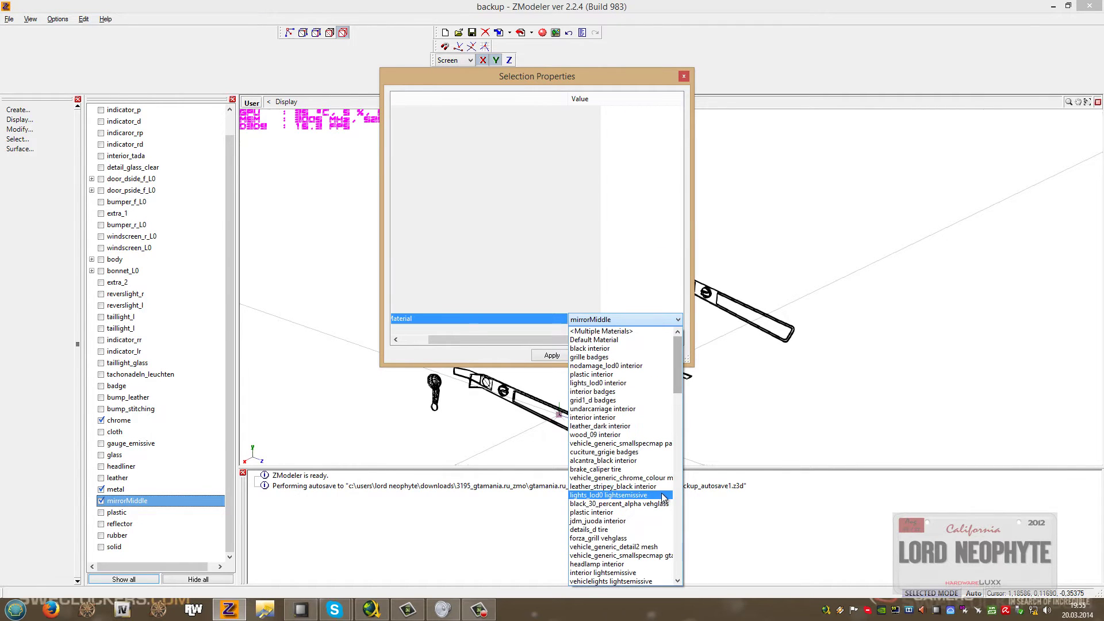
click(615, 490)
click(597, 356)
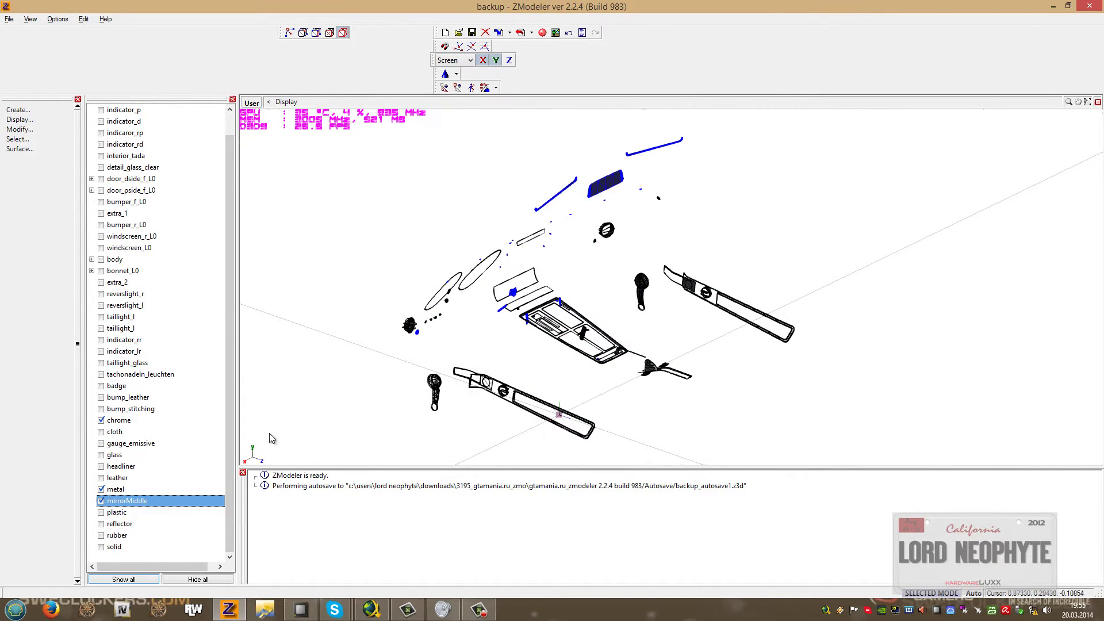
Isolate the plastic mesh so only its parts are shown.
click(102, 513)
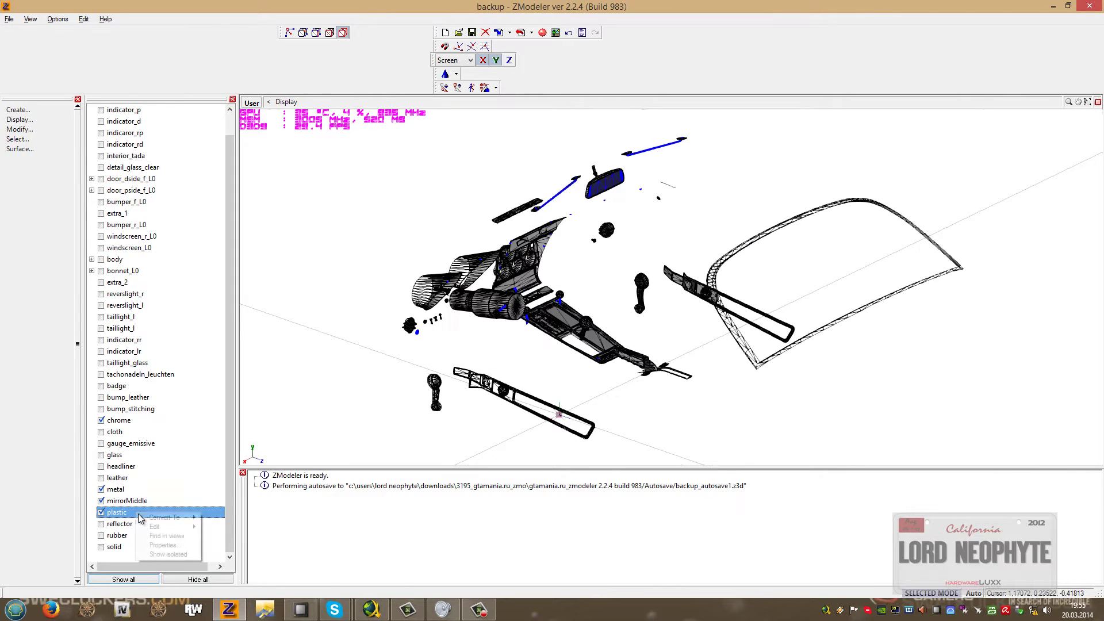
click(168, 554)
middle_drag(414, 420, 305, 456)
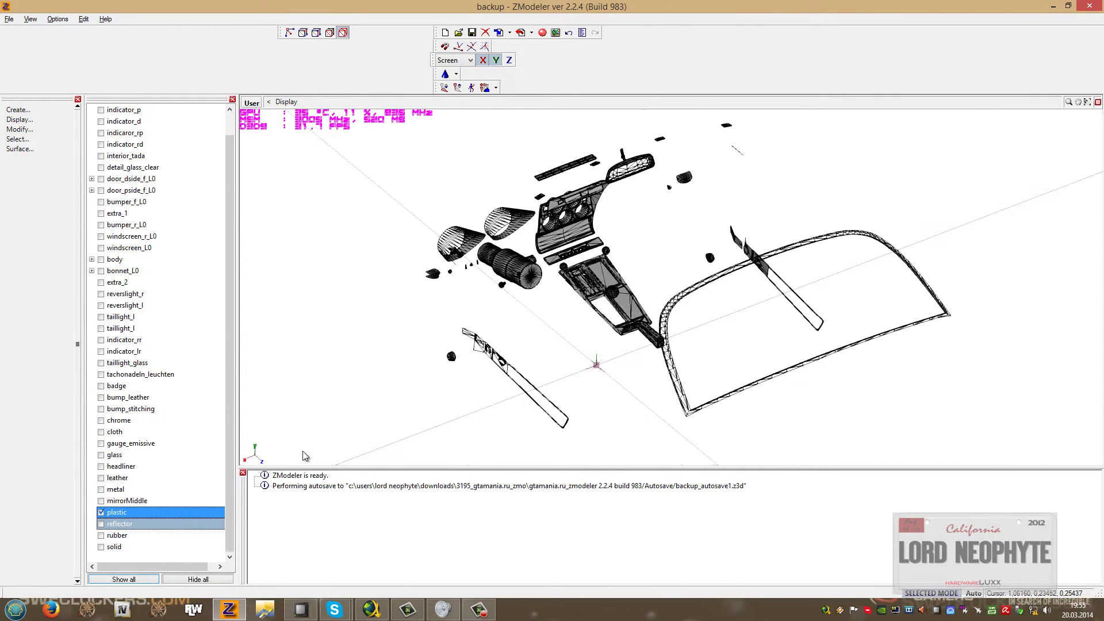
Set the plastic mesh's polygon material to plastic interior in its properties.
click(151, 545)
click(630, 320)
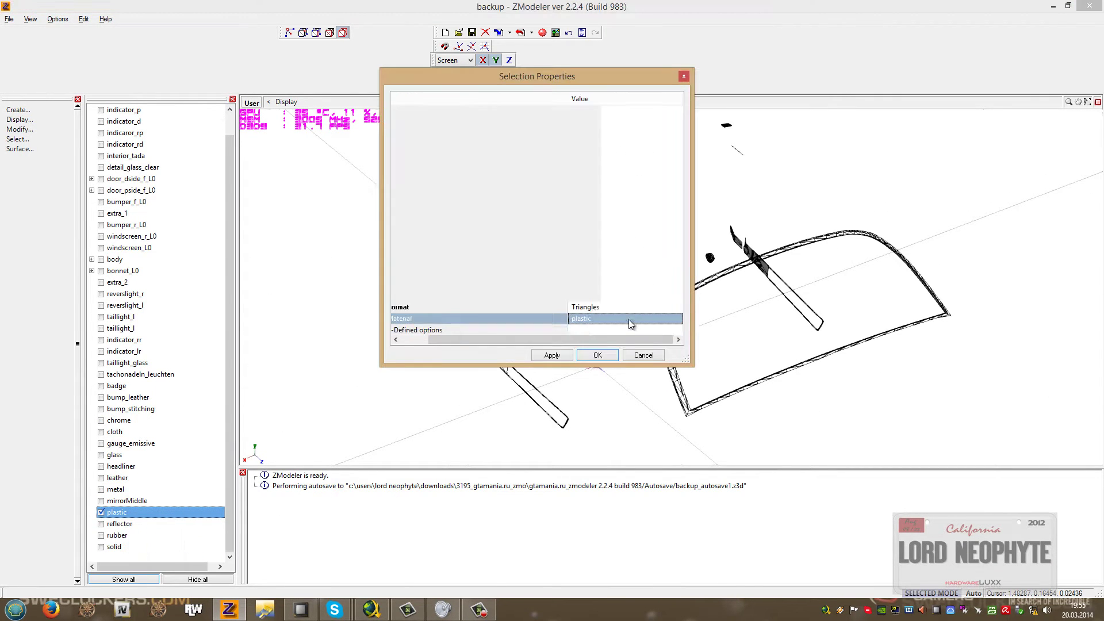
click(677, 320)
click(678, 344)
click(678, 343)
click(679, 339)
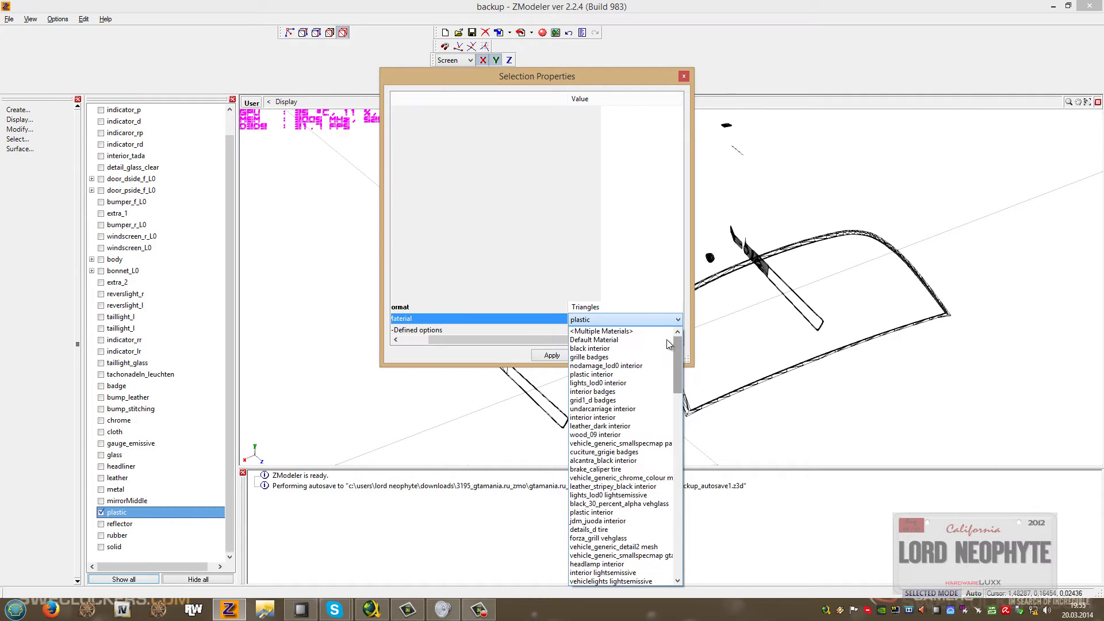
click(630, 375)
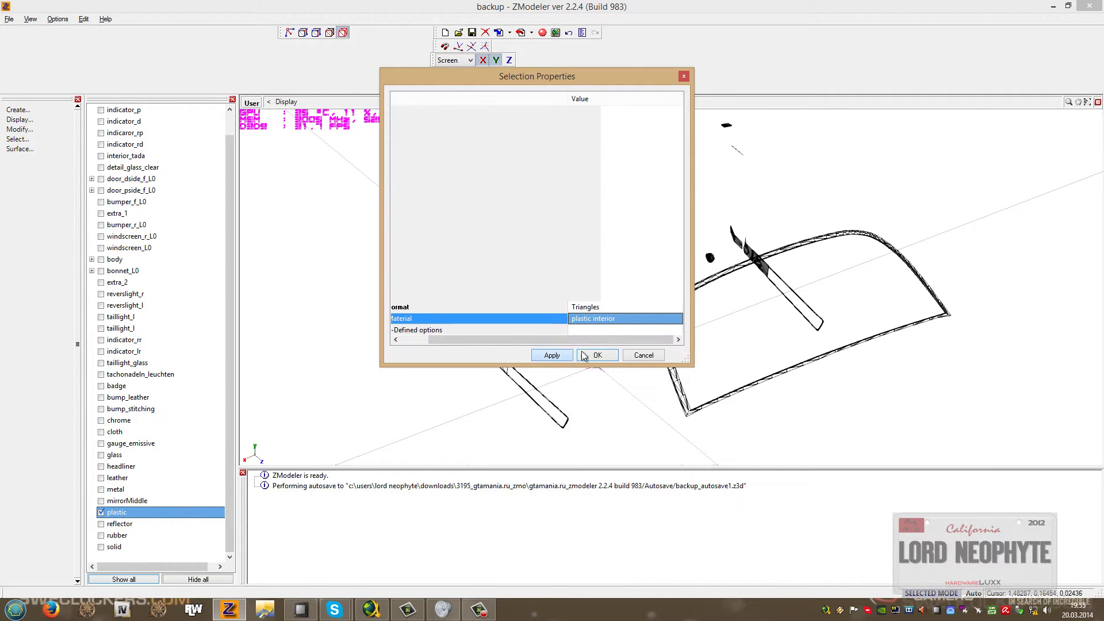
click(597, 355)
Examine the plastic centre console up close, including its switch recesses, trim gaps and round knobs.
mouse_move(630, 389)
middle_down()
mouse_move(582, 389)
mouse_move(631, 397)
middle_up()
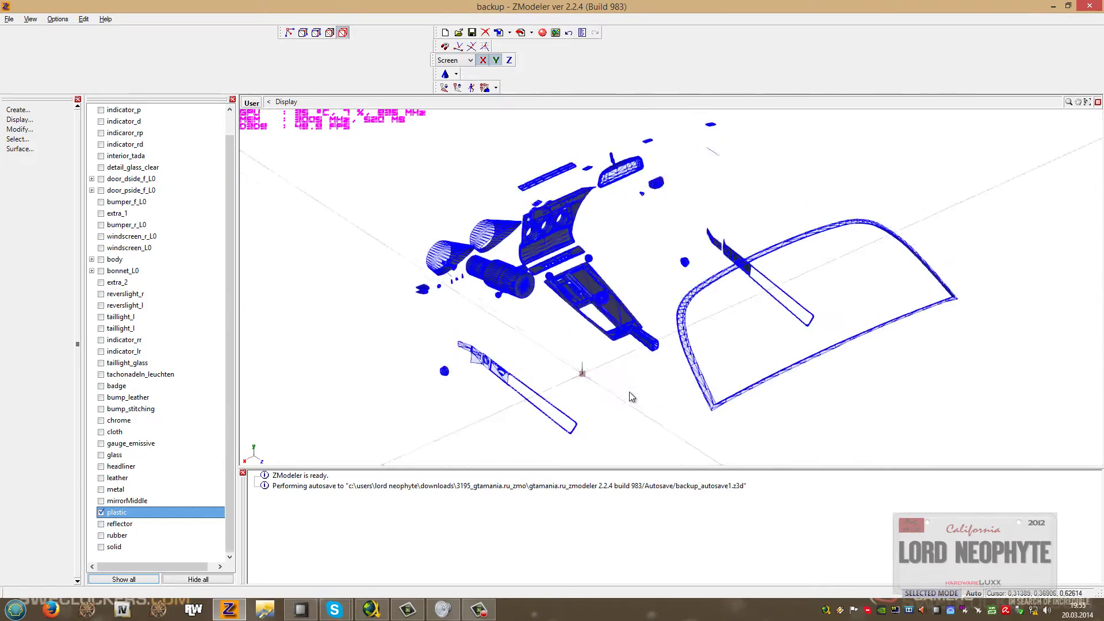
click(632, 397)
scroll(607, 272, up, 10)
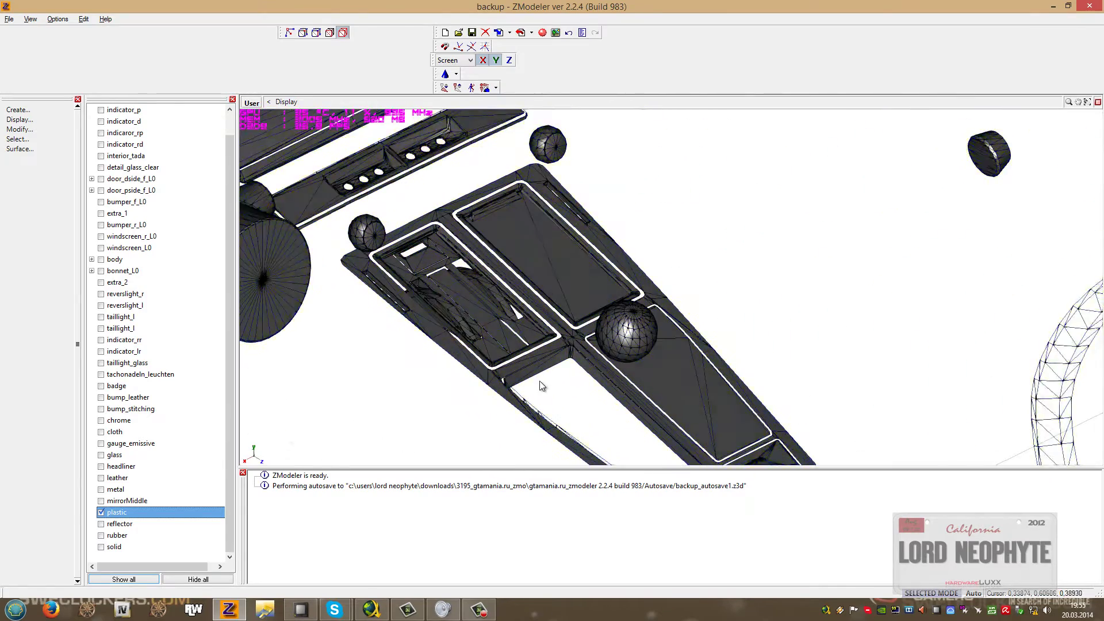
scroll(546, 374, up, 5)
click(423, 235)
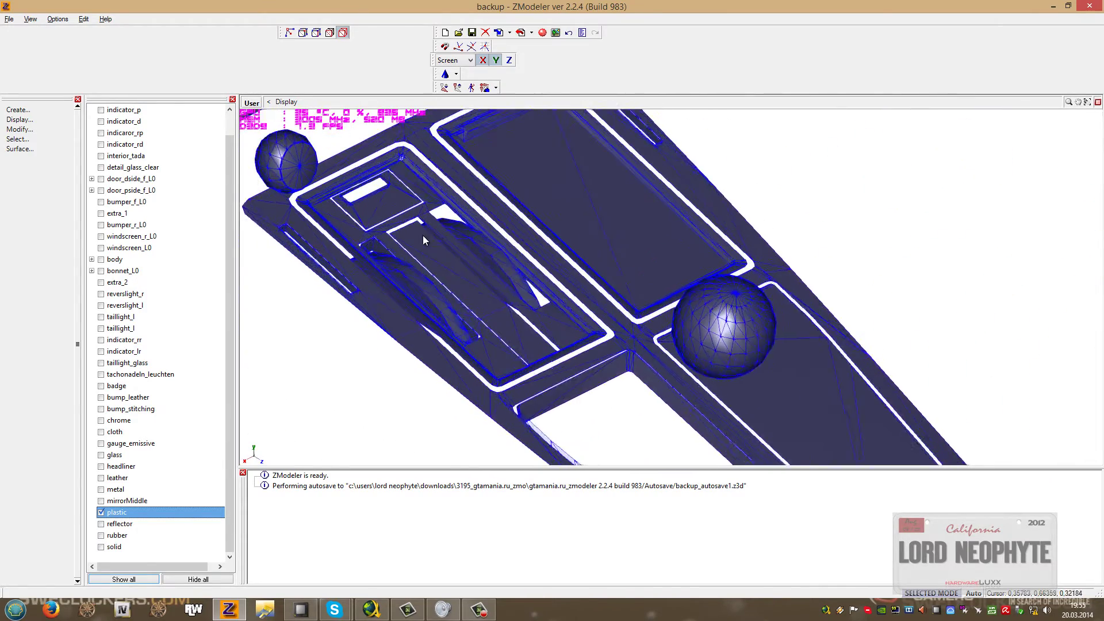
scroll(391, 276, up, 3)
click(344, 416)
scroll(351, 415, down, 10)
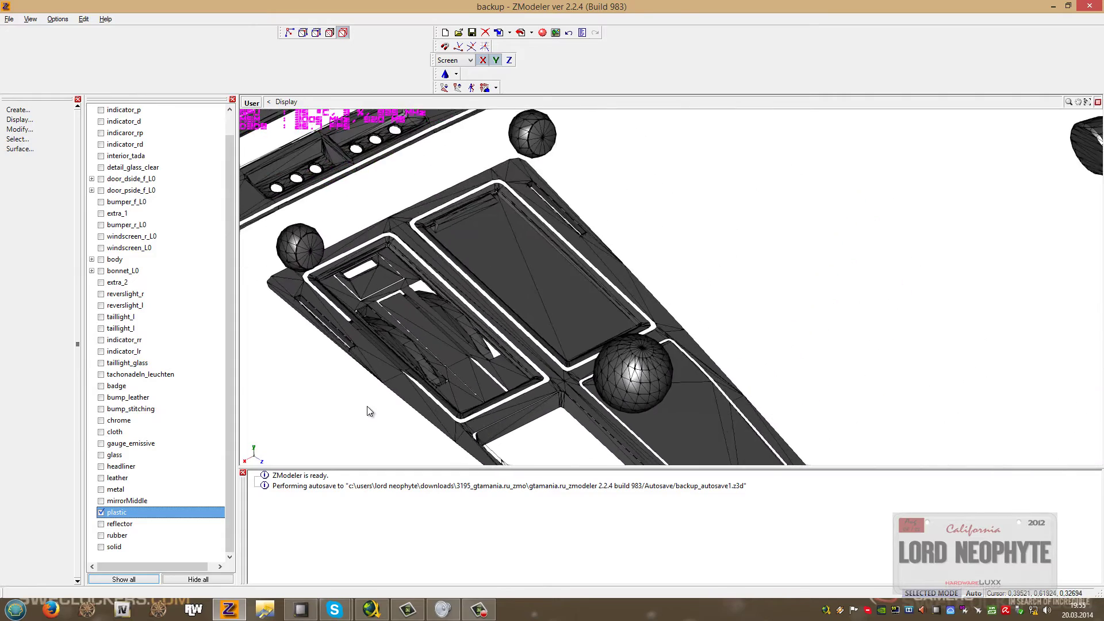
scroll(371, 417, down, 8)
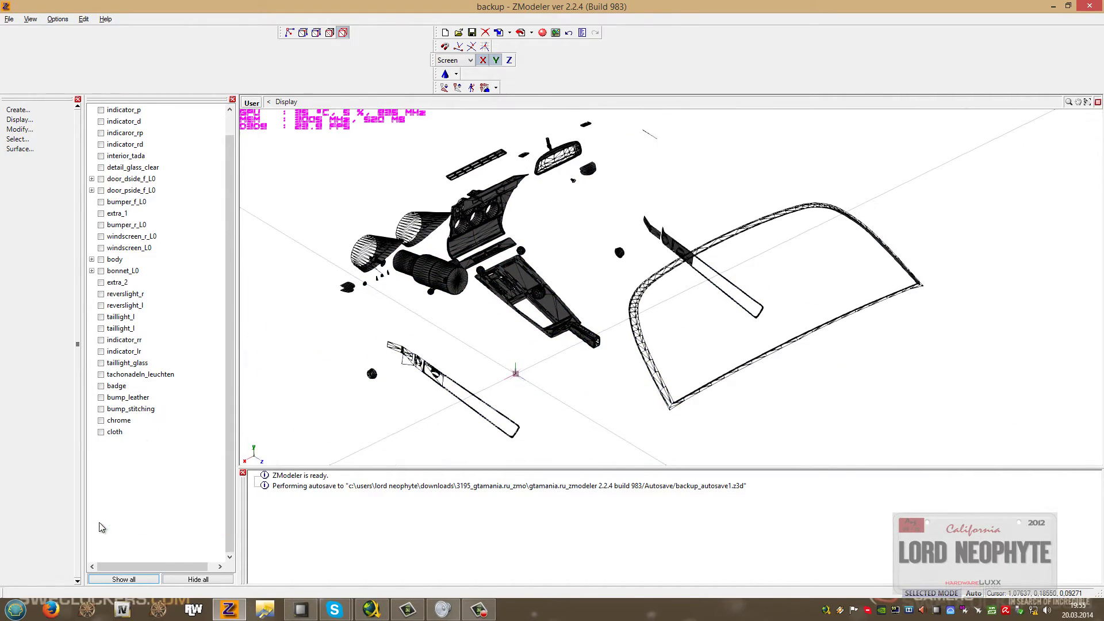
Show the reflector mesh and hide the plastic mesh.
click(101, 524)
click(102, 513)
middle_drag(427, 373, 523, 230)
scroll(523, 230, up, 2)
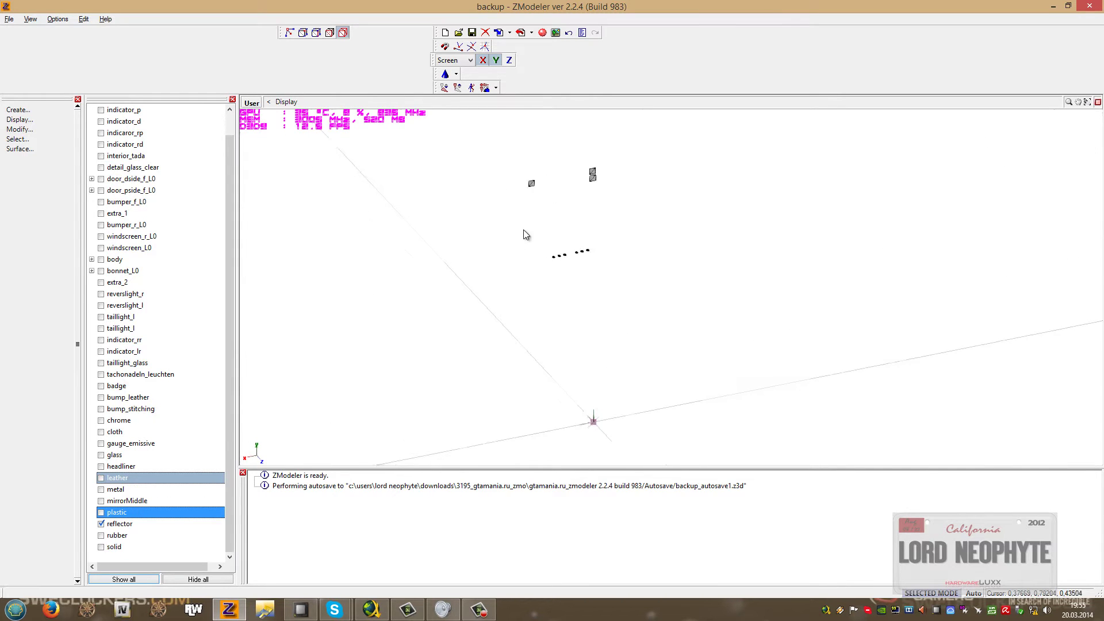
Set the reflector mesh's polygon material to interior badges in its properties.
right_click(133, 524)
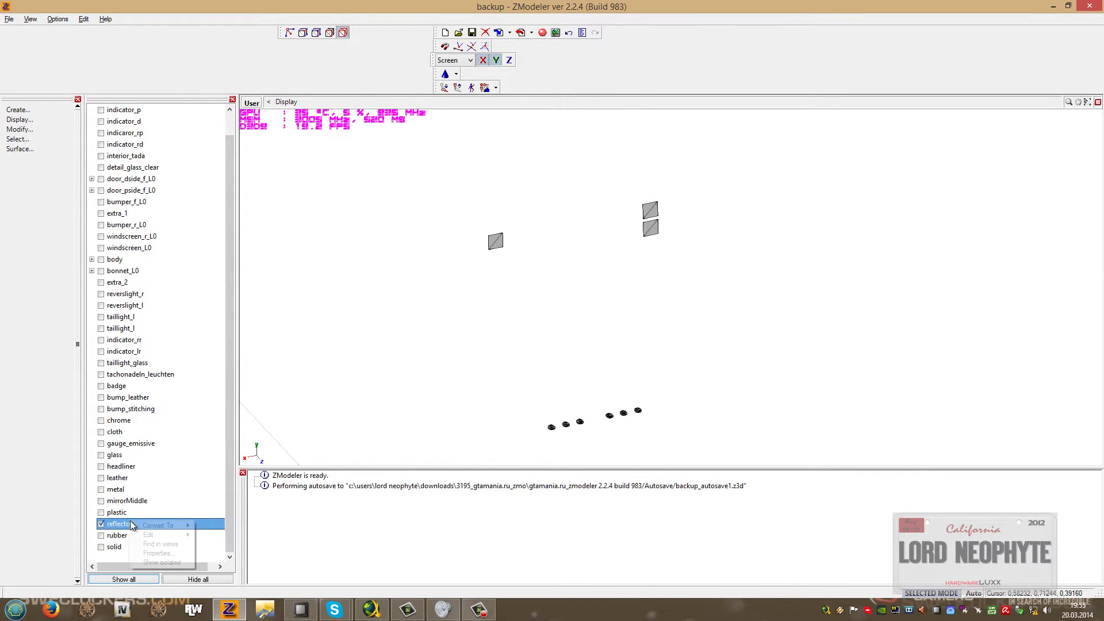
click(161, 548)
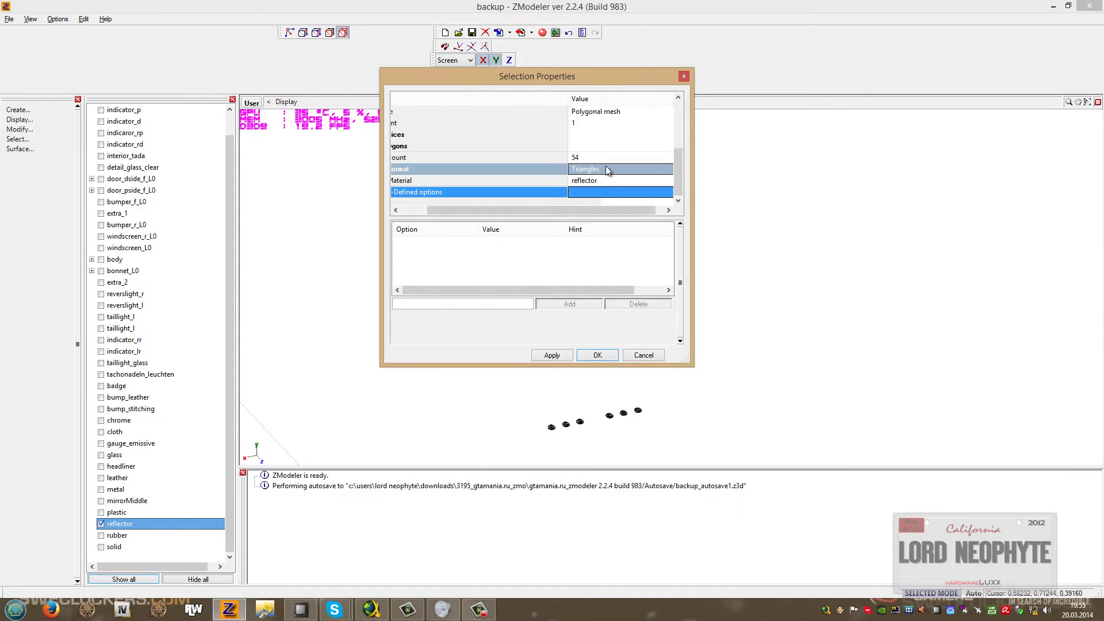
click(599, 179)
click(679, 345)
click(680, 345)
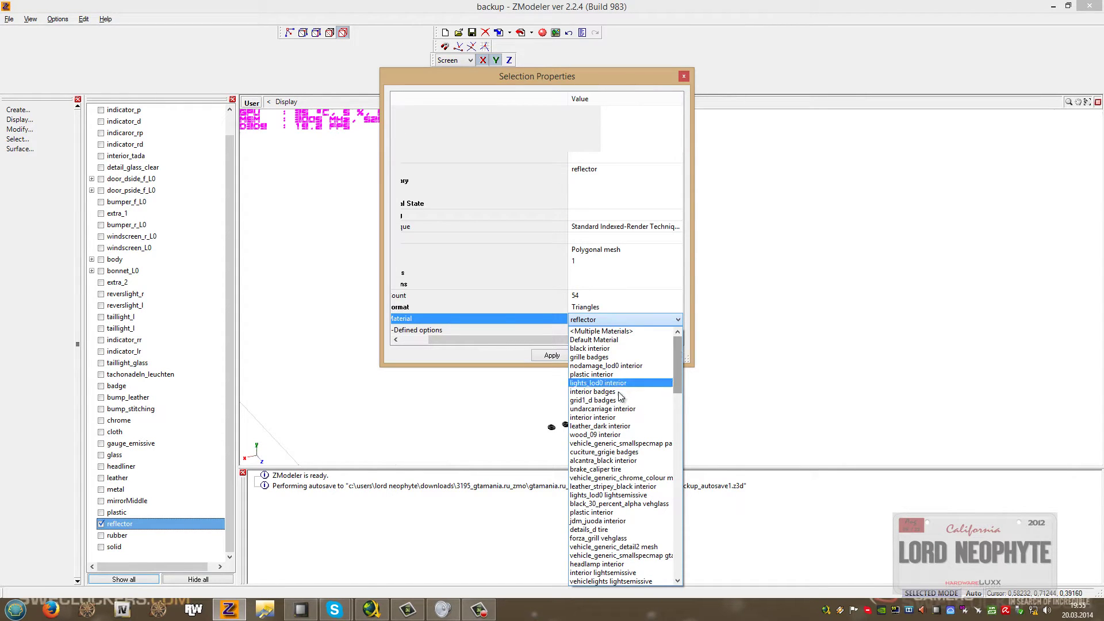
click(593, 391)
click(598, 355)
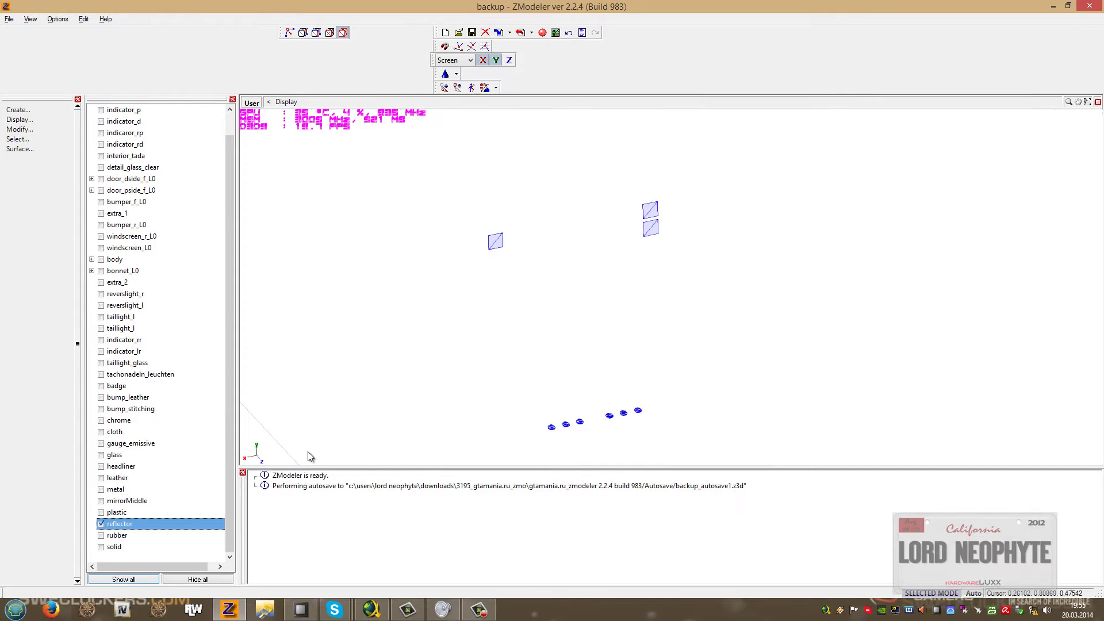
Show the rubber mesh and replace its polygon material with another one from the project's material list.
scroll(489, 362, down, 5)
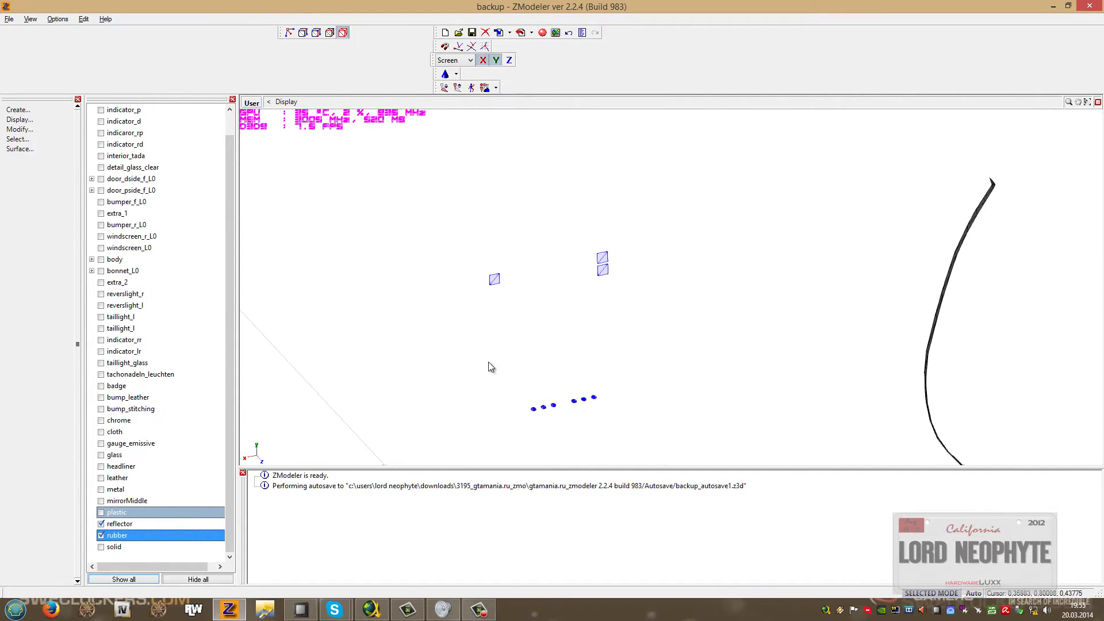
scroll(541, 404, down, 4)
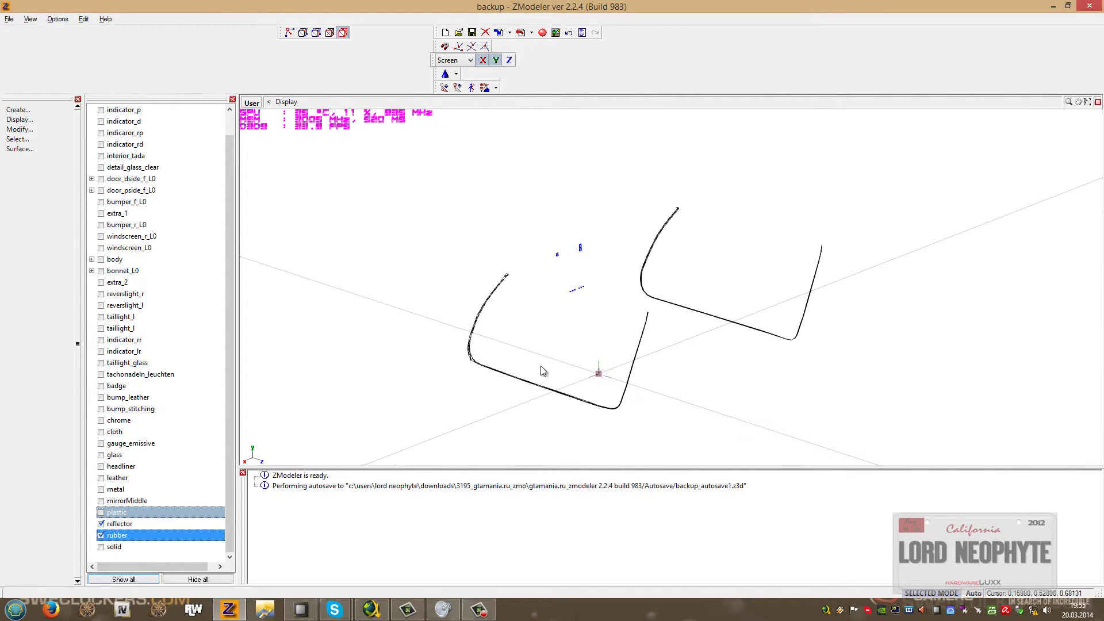
click(161, 572)
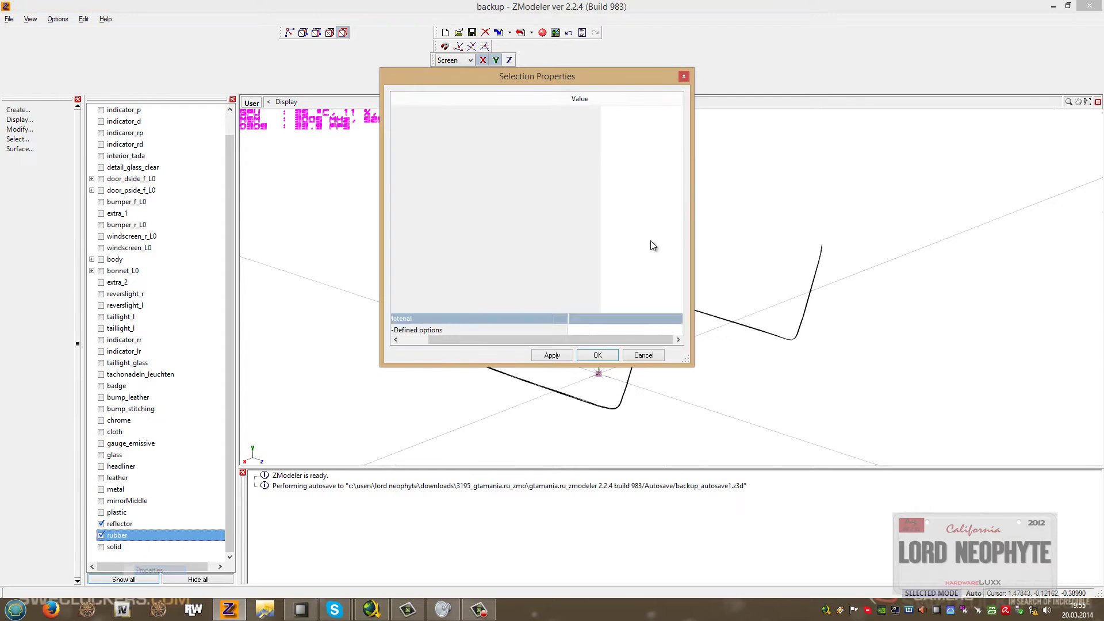
click(678, 319)
scroll(679, 337, down, 3)
scroll(678, 337, up, 3)
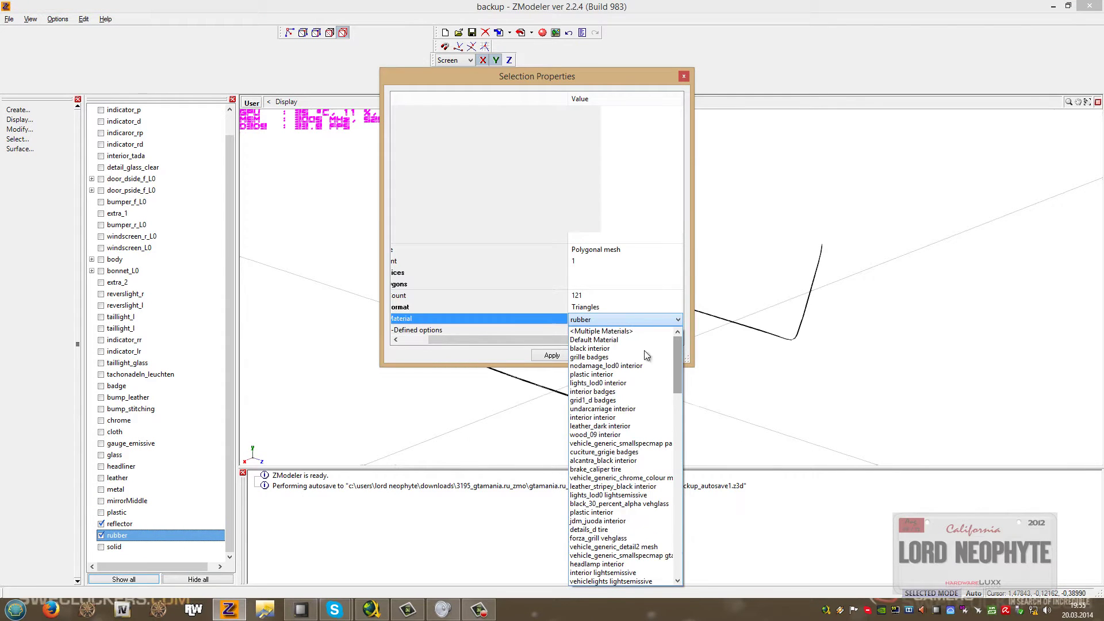
click(591, 354)
click(590, 354)
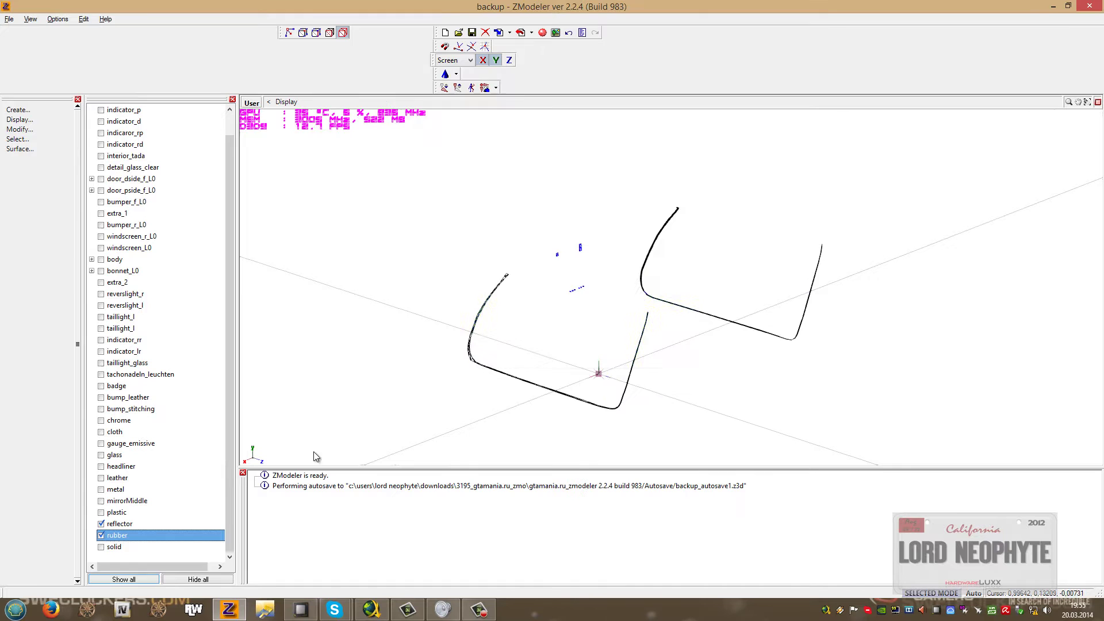
Show the solid mesh and hide the rubber and reflector meshes.
click(102, 548)
mouse_move(473, 431)
middle_down()
mouse_move(486, 444)
mouse_move(468, 417)
middle_up()
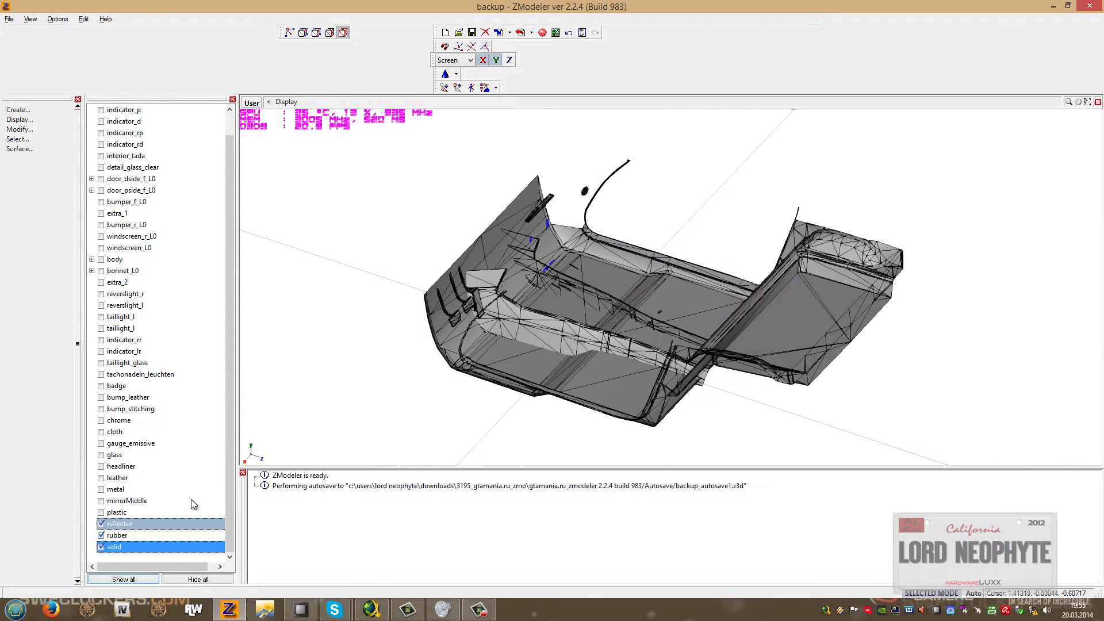
click(100, 536)
click(104, 525)
click(102, 548)
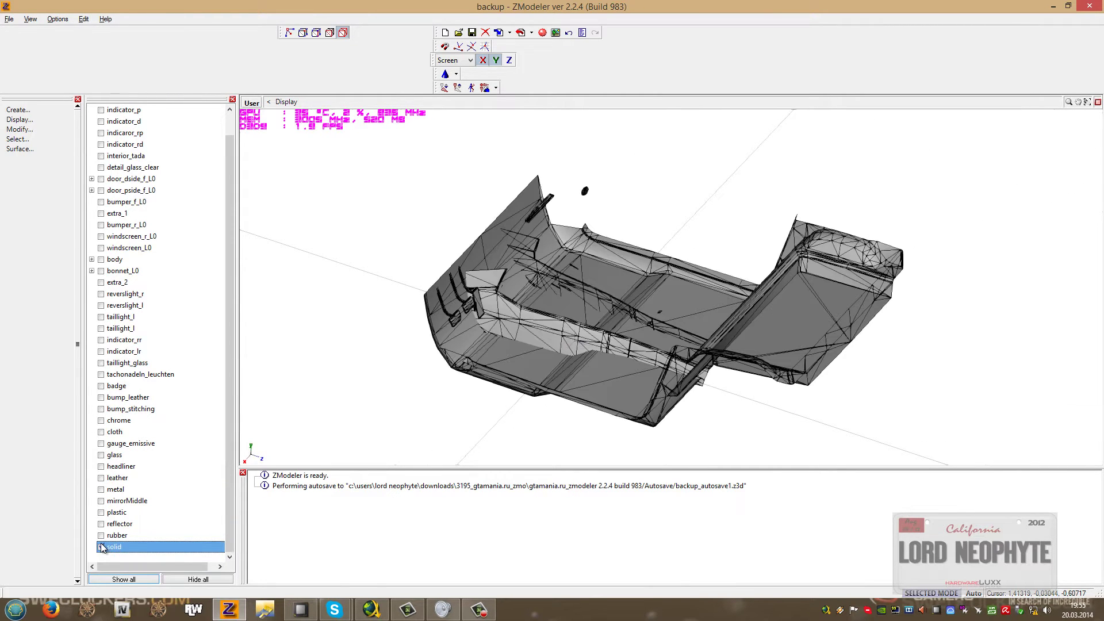
middle_drag(404, 414, 394, 410)
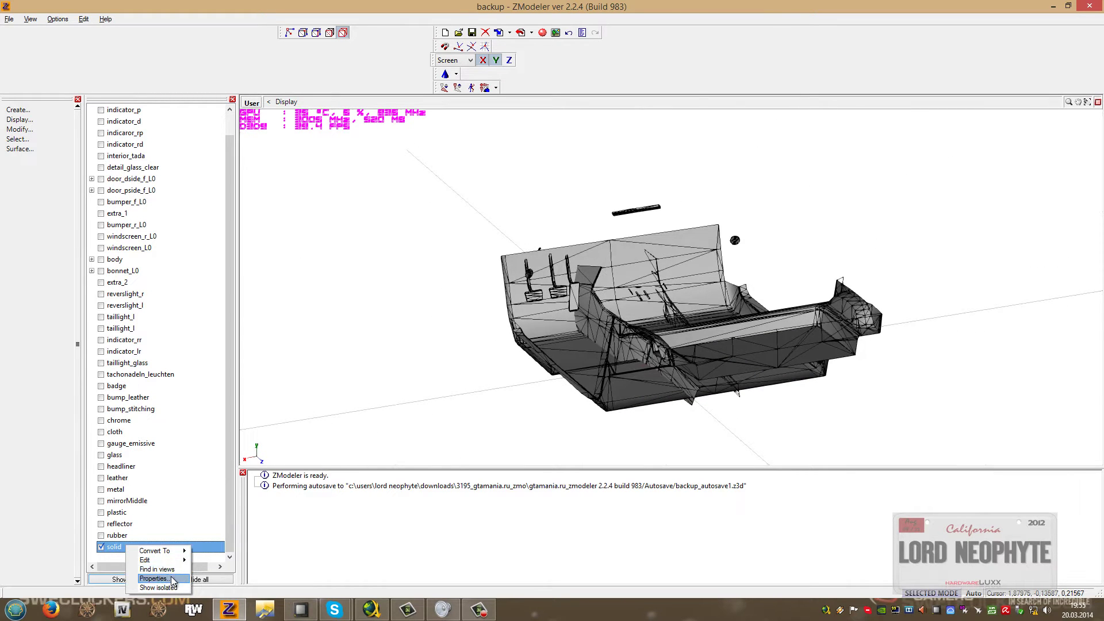
Try to set the solid mesh's polygon material to interior interior in its properties.
click(171, 578)
click(625, 319)
click(678, 319)
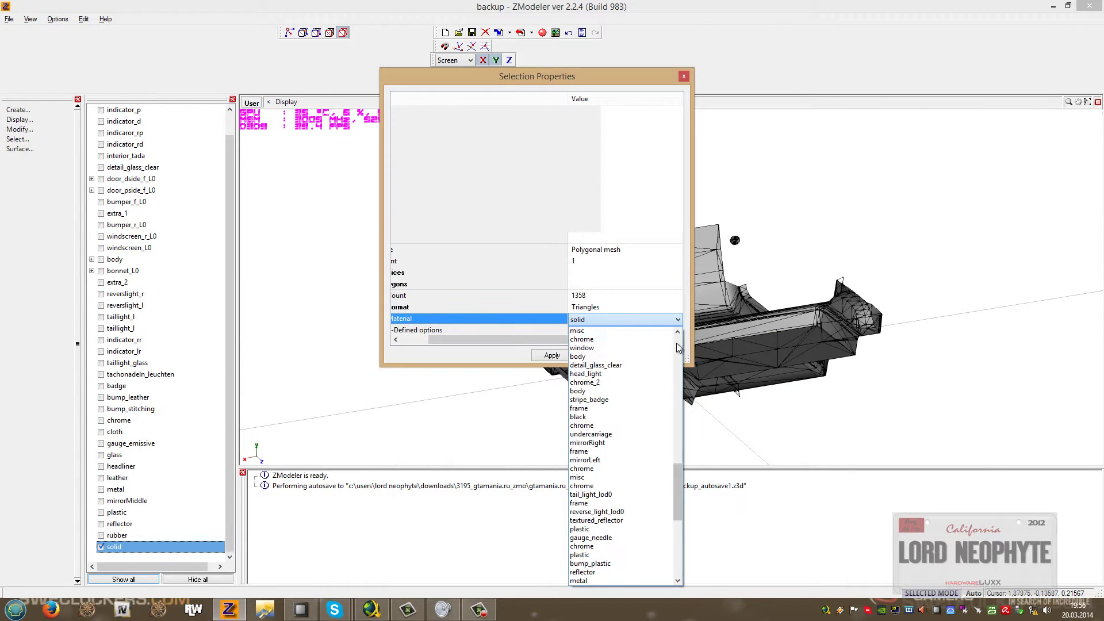
scroll(676, 343, up, 10)
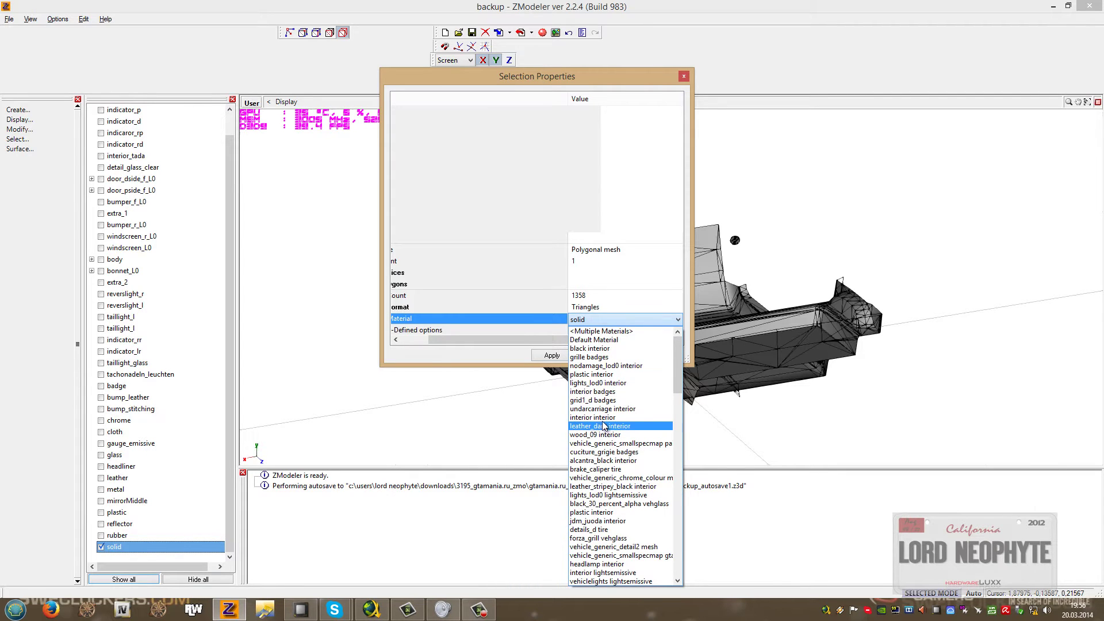
click(592, 417)
click(588, 354)
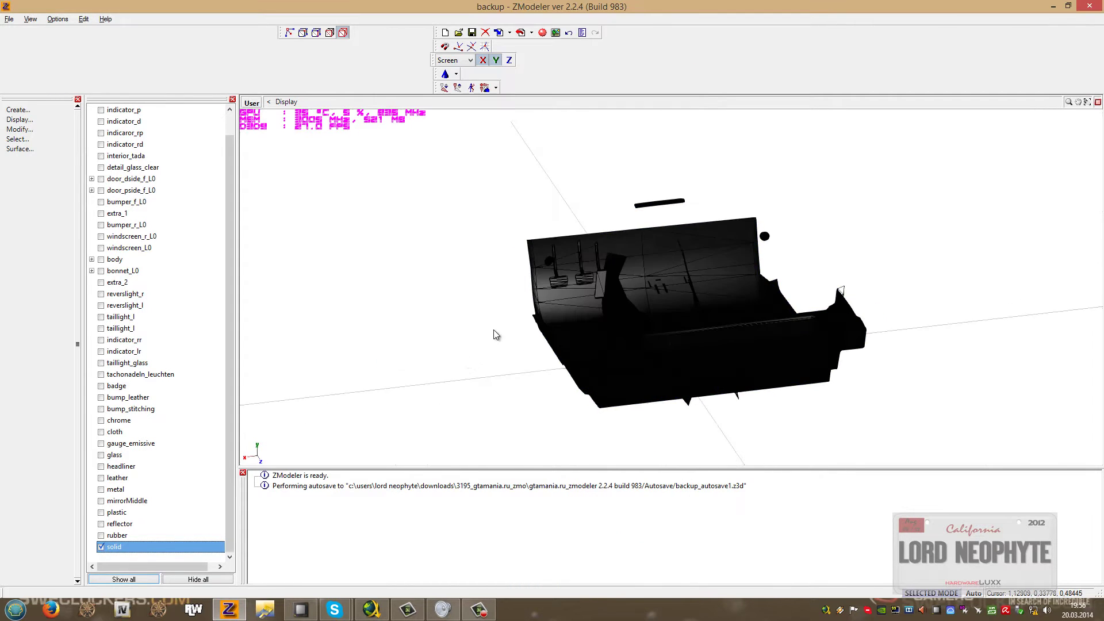
Examine the pedals and floor of the solid mesh from close up and from farther away.
scroll(526, 249, up, 5)
middle_drag(589, 272, 608, 277)
scroll(638, 286, up, 5)
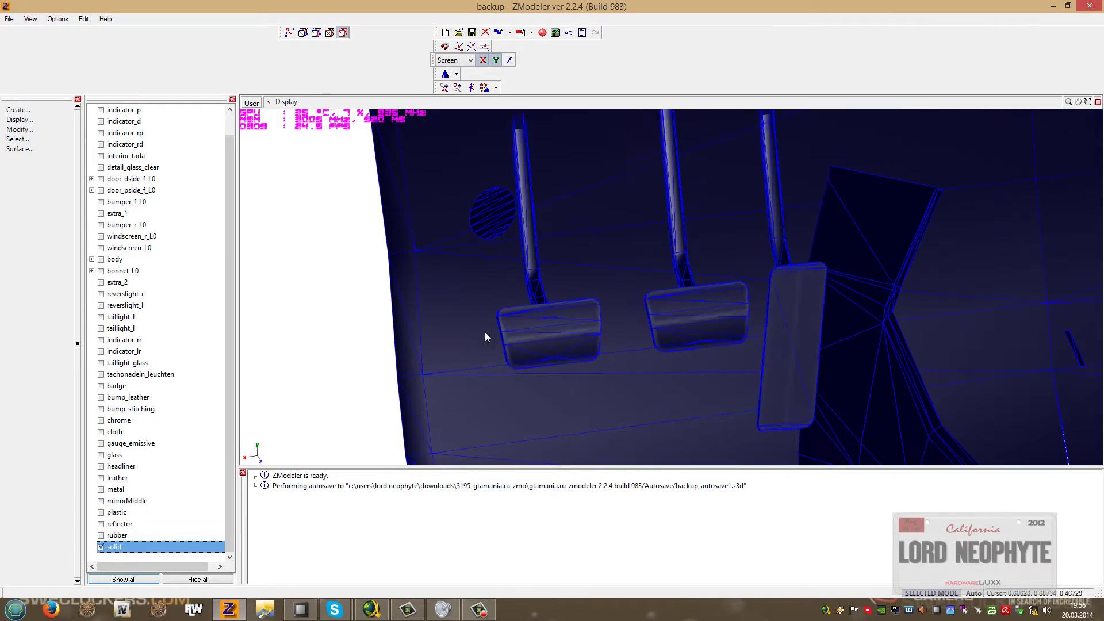
click(298, 382)
scroll(299, 382, down, 1)
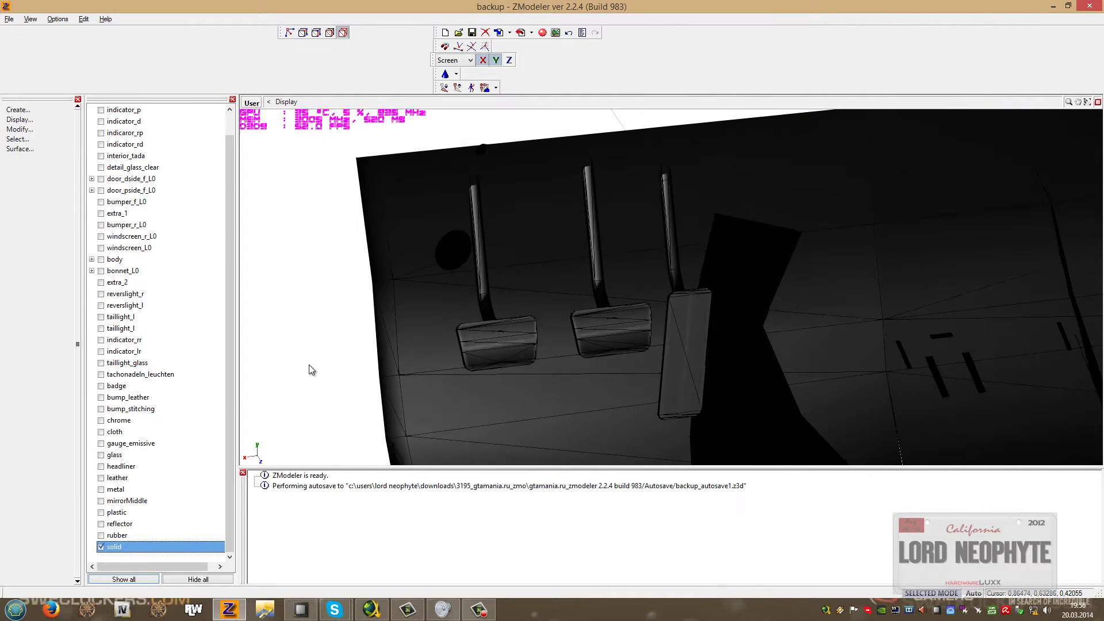
scroll(311, 287, down, 2)
scroll(312, 280, down, 2)
middle_drag(306, 320, 316, 322)
mouse_move(464, 315)
middle_down()
mouse_move(475, 315)
mouse_move(389, 339)
mouse_move(357, 336)
mouse_move(405, 328)
mouse_move(402, 340)
mouse_move(495, 404)
mouse_move(502, 333)
mouse_move(389, 387)
mouse_move(526, 311)
mouse_move(387, 402)
mouse_move(321, 372)
mouse_move(347, 370)
middle_up()
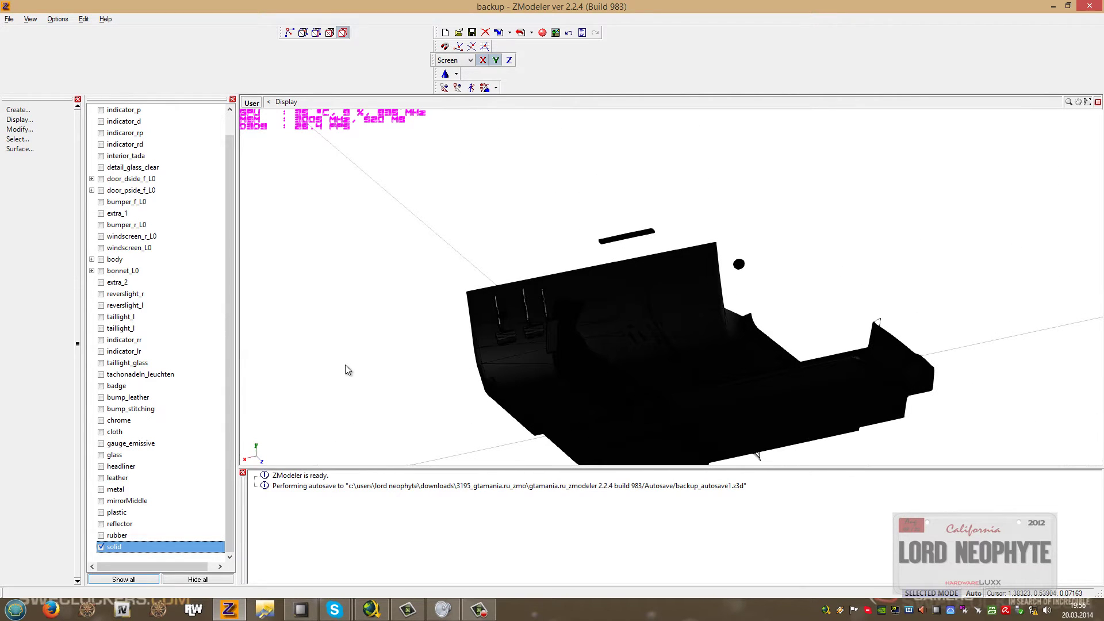
Undo the material change on the solid mesh.
click(569, 33)
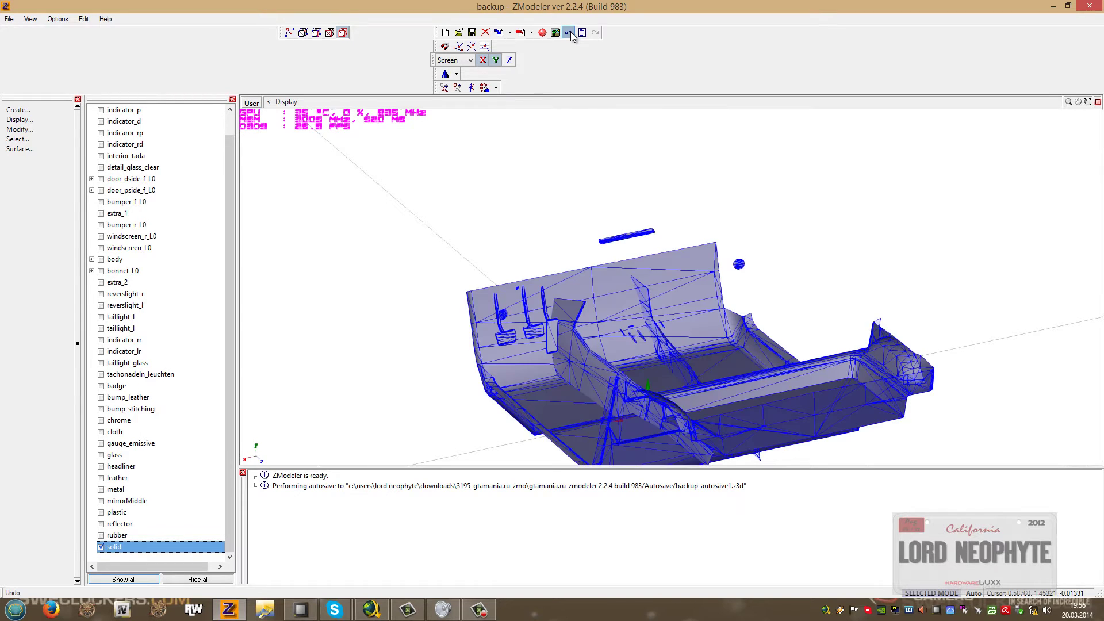
click(454, 257)
click(585, 331)
Select the three pedals on the solid mesh at polygon level using separated-group selection.
click(331, 36)
click(639, 328)
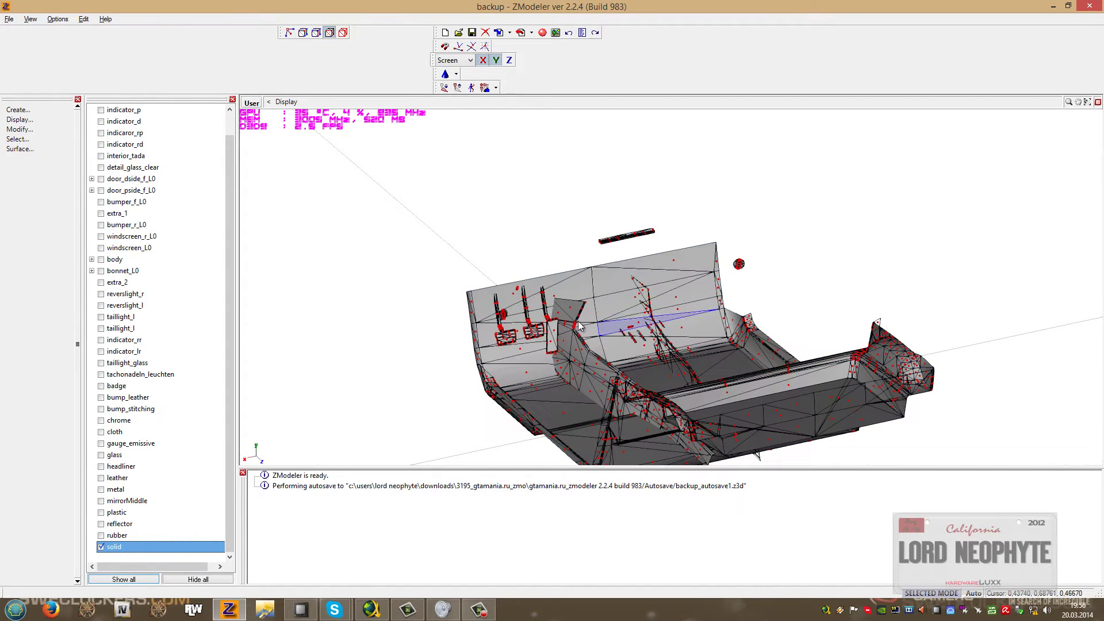
click(31, 130)
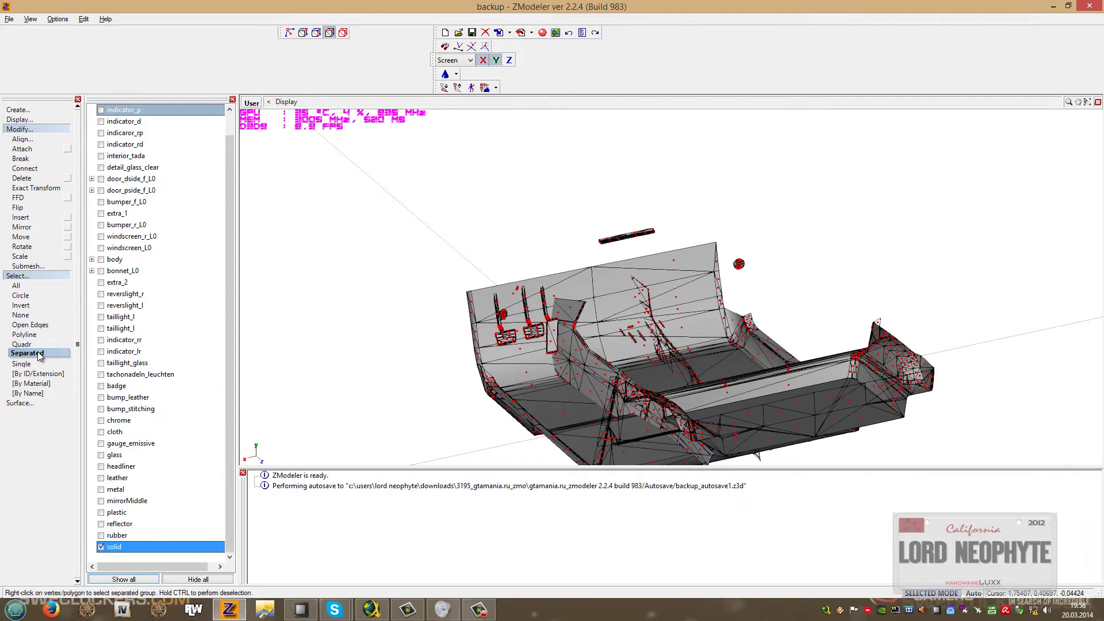
click(38, 356)
middle_drag(518, 377, 491, 224)
scroll(506, 184, up, 3)
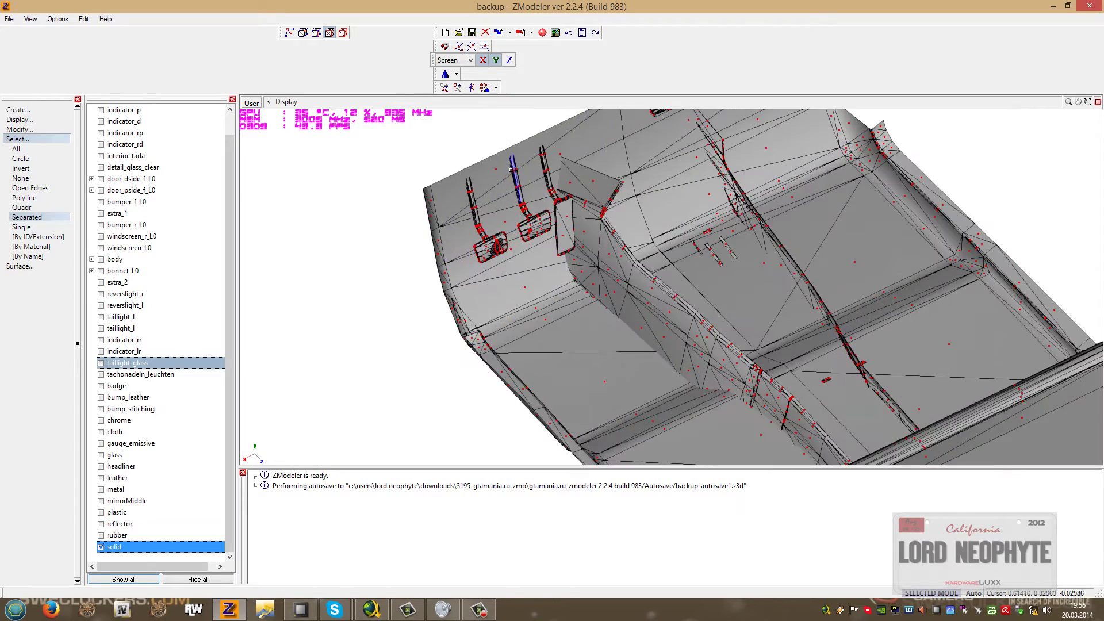
scroll(511, 170, up, 6)
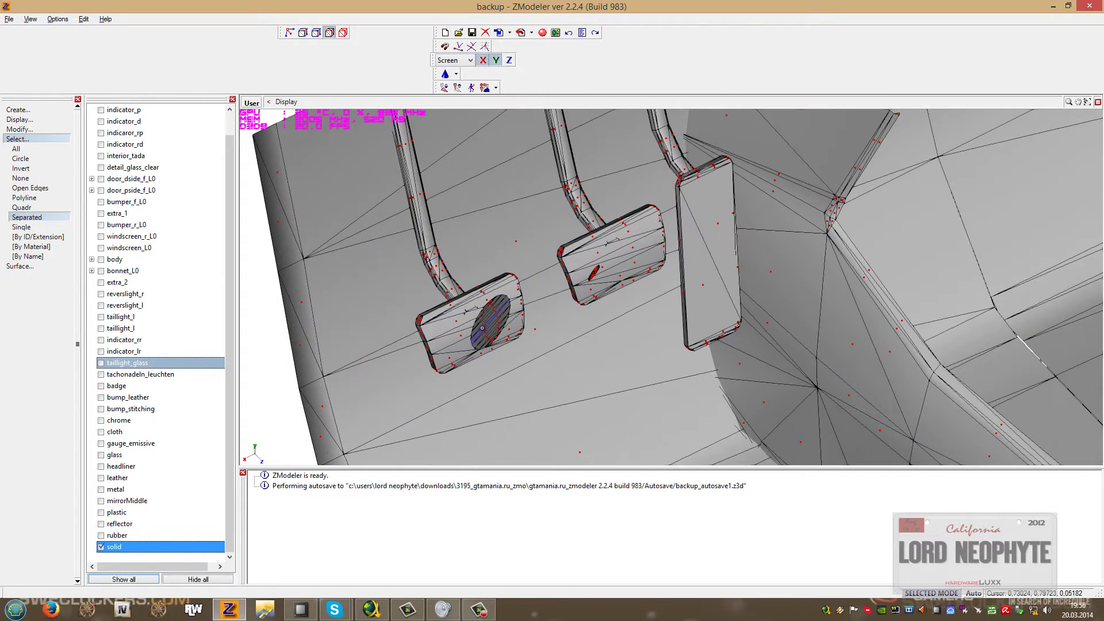
click(454, 337)
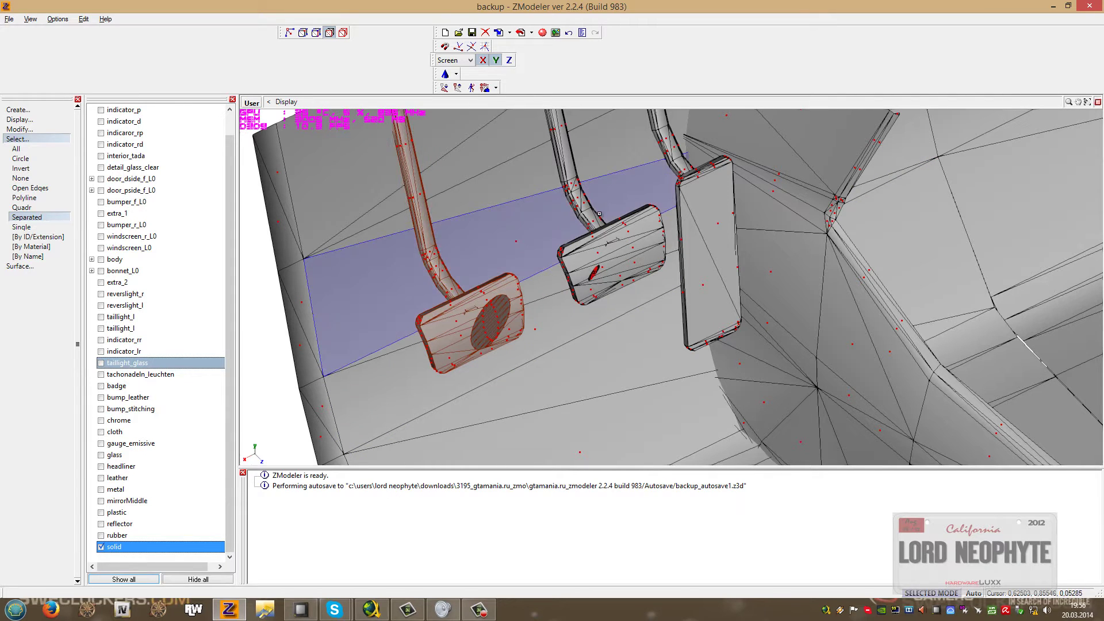
click(608, 246)
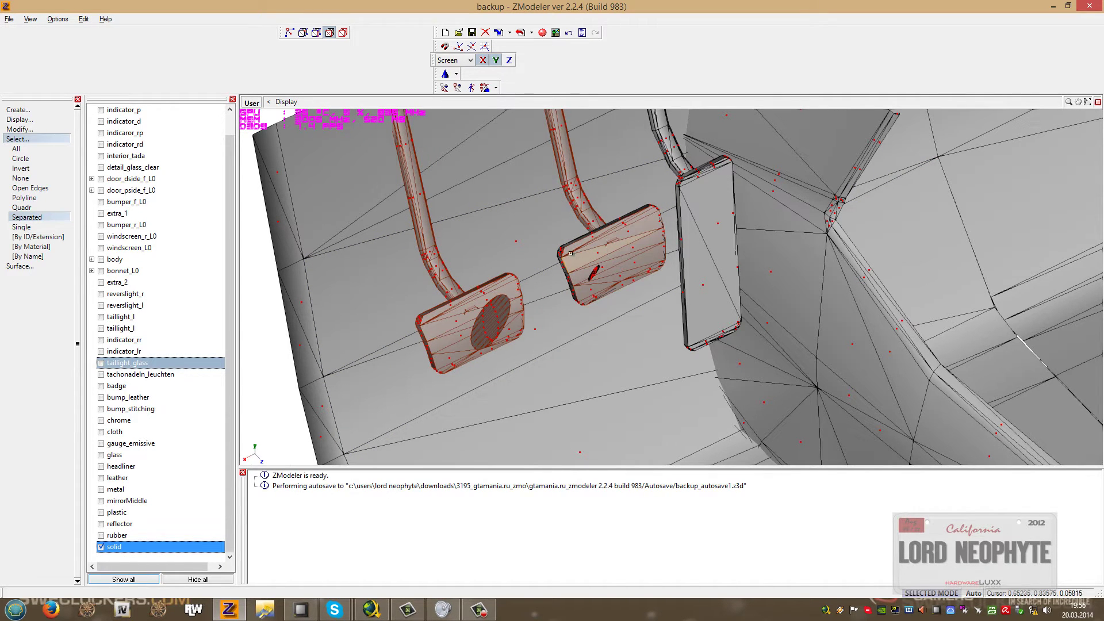
click(696, 257)
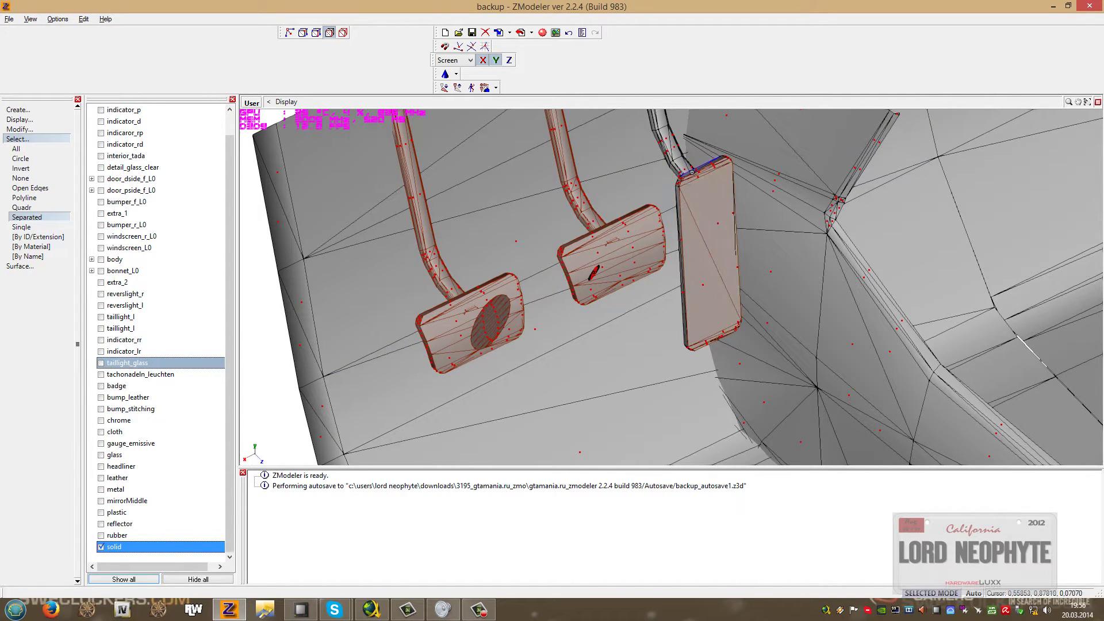
Add the small flat strips on the passenger-side floor of the solid mesh to the polygon selection.
scroll(679, 163, down, 8)
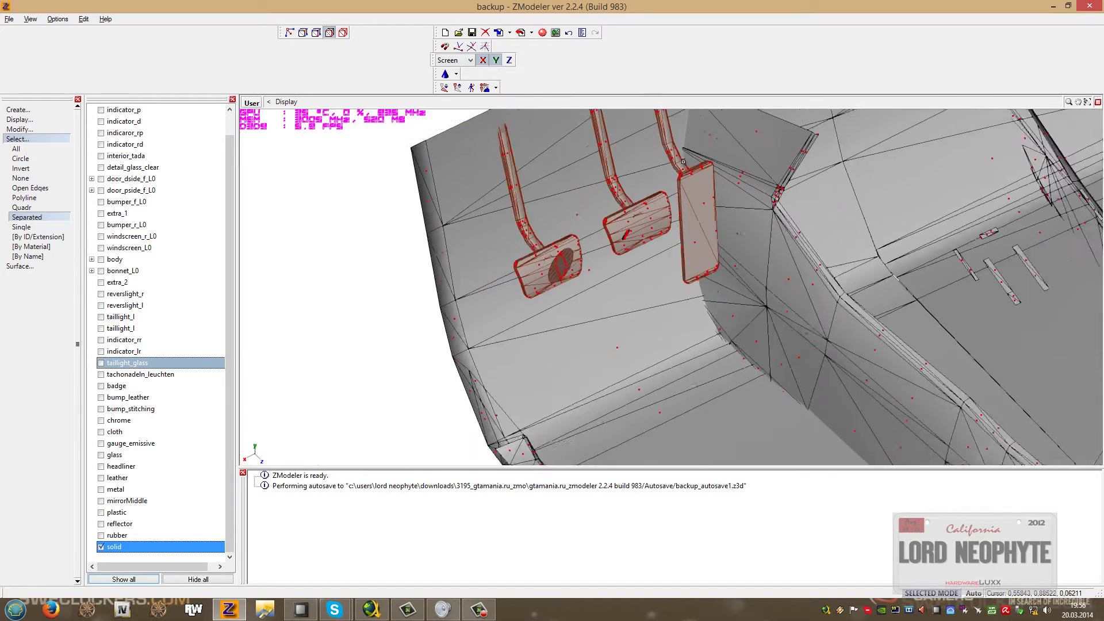
scroll(729, 374, up, 8)
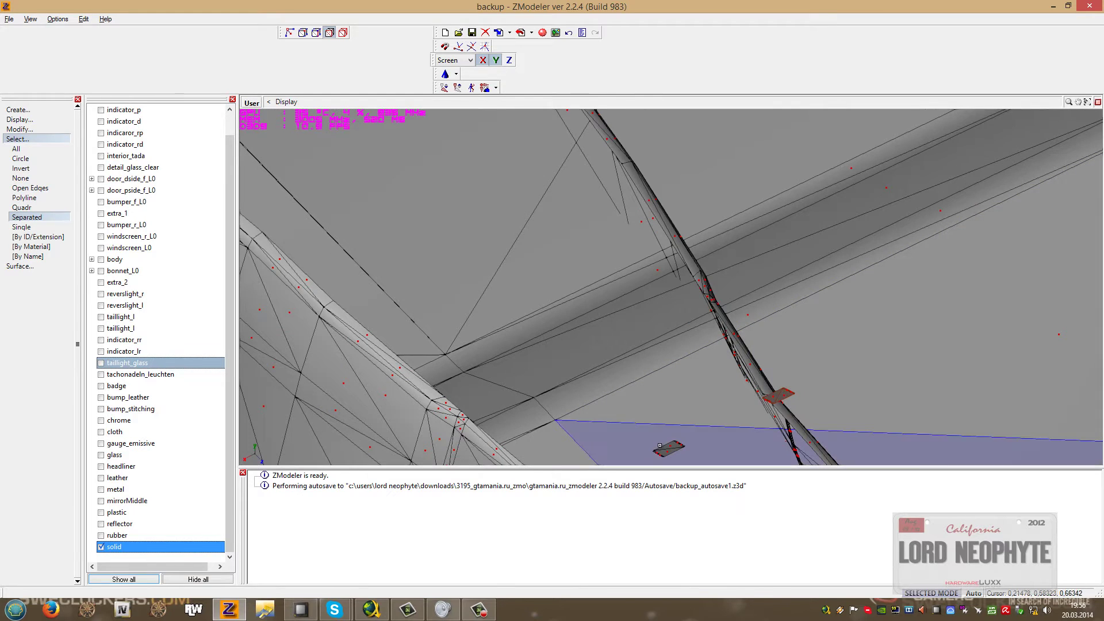
scroll(608, 311, down, 5)
click(565, 261)
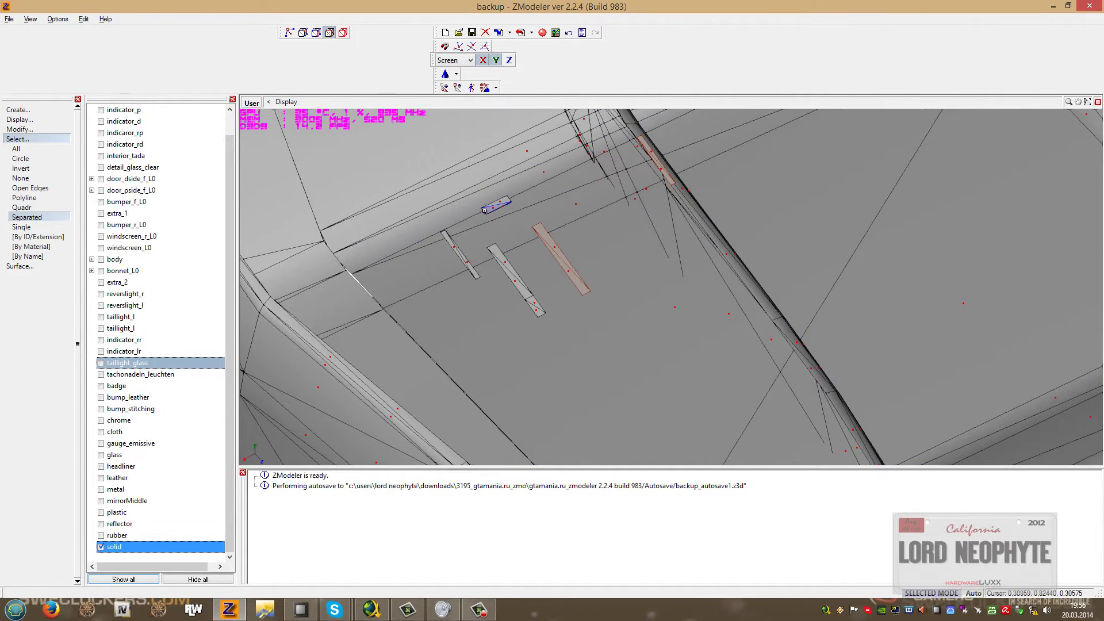
click(510, 268)
click(464, 260)
scroll(480, 262, down, 4)
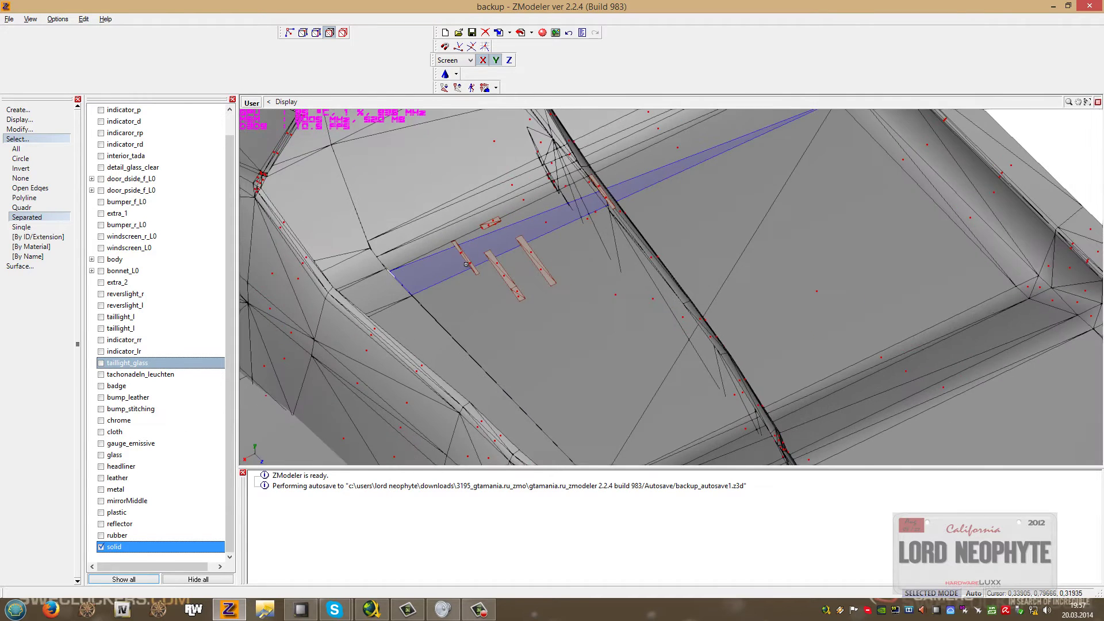
Add the long bar and the loose round pieces around the front of the solid mesh to the polygon selection.
middle_drag(651, 203, 675, 332)
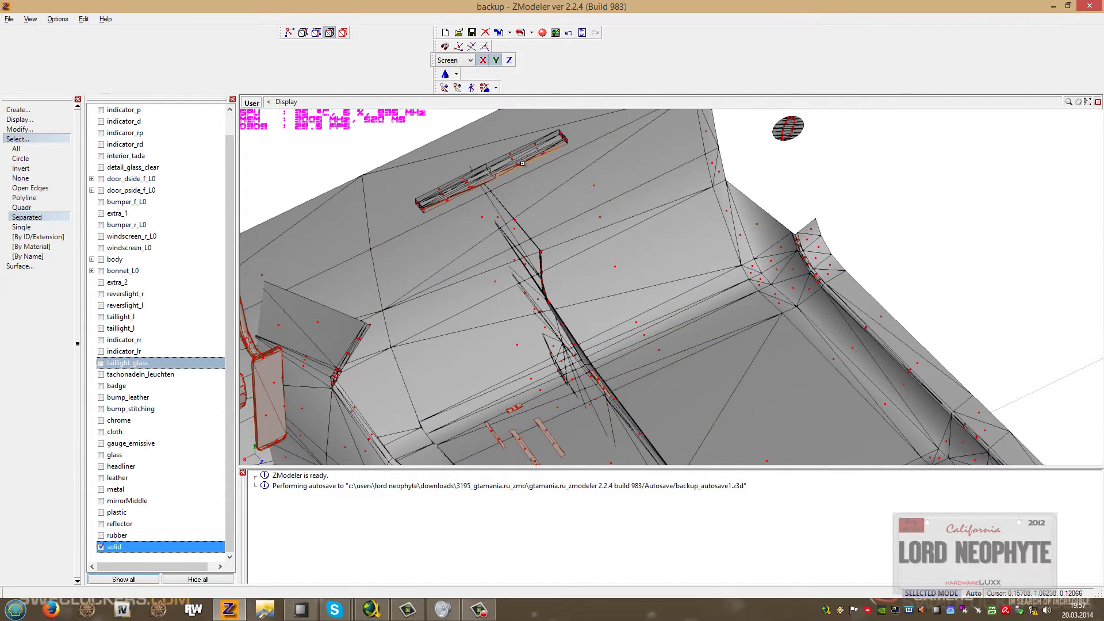
click(523, 163)
click(569, 33)
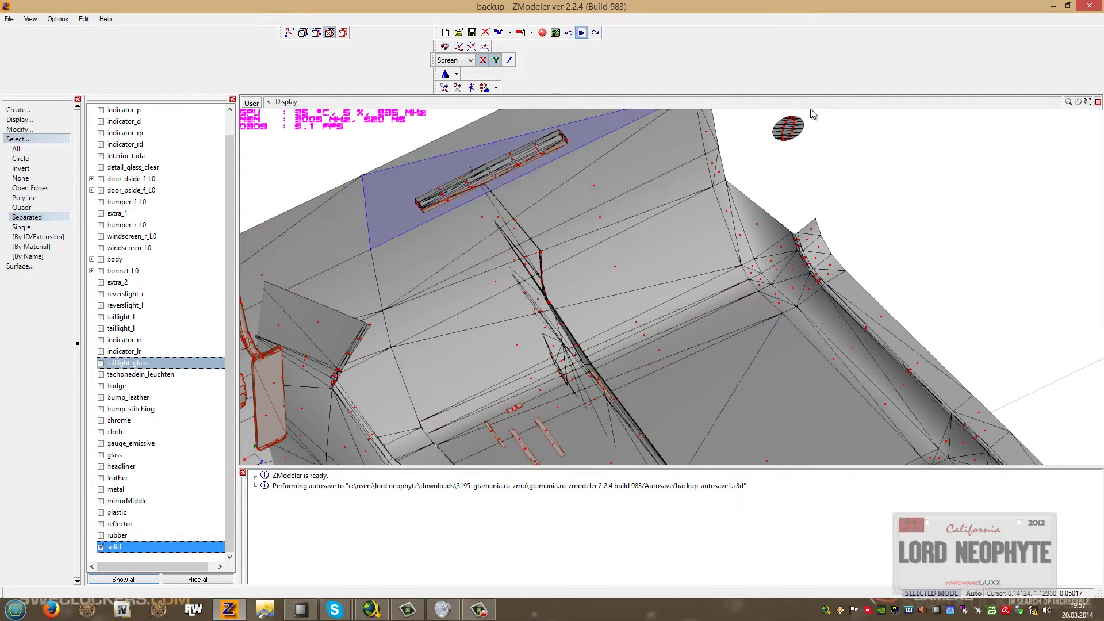
scroll(811, 114, down, 3)
middle_drag(812, 127, 642, 306)
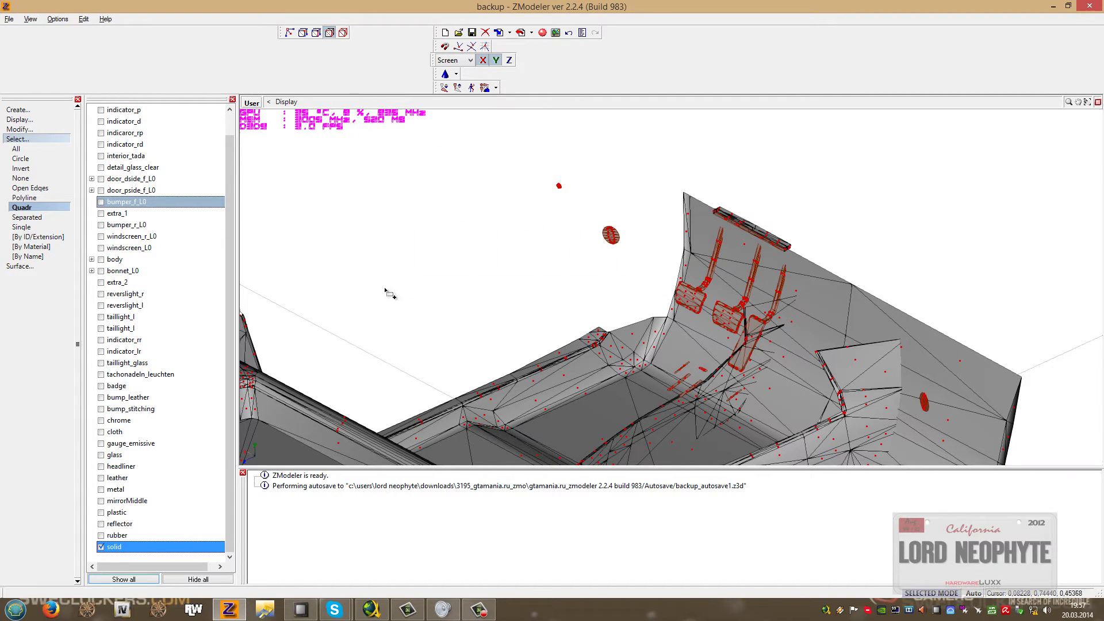
middle_drag(609, 270, 632, 295)
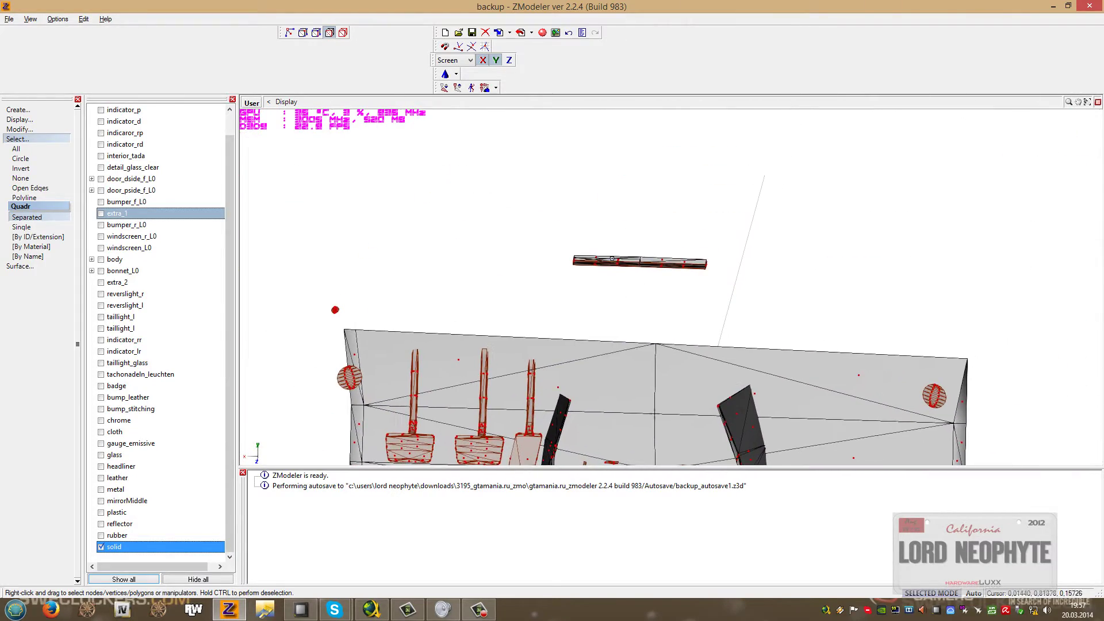
click(21, 226)
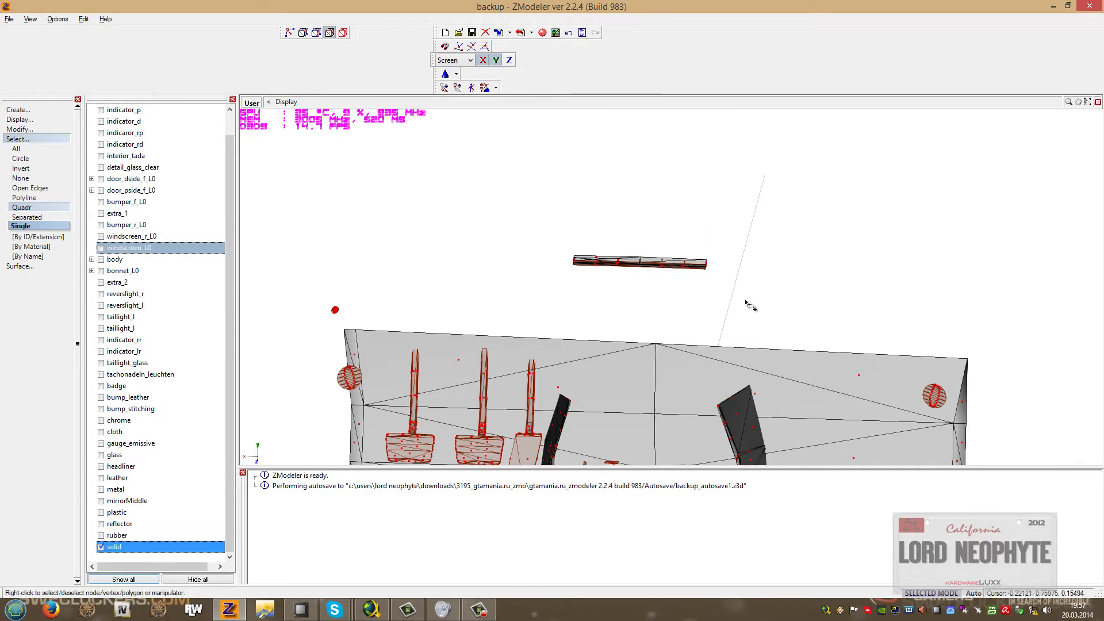
middle_drag(719, 303, 768, 175)
scroll(768, 175, down, 1)
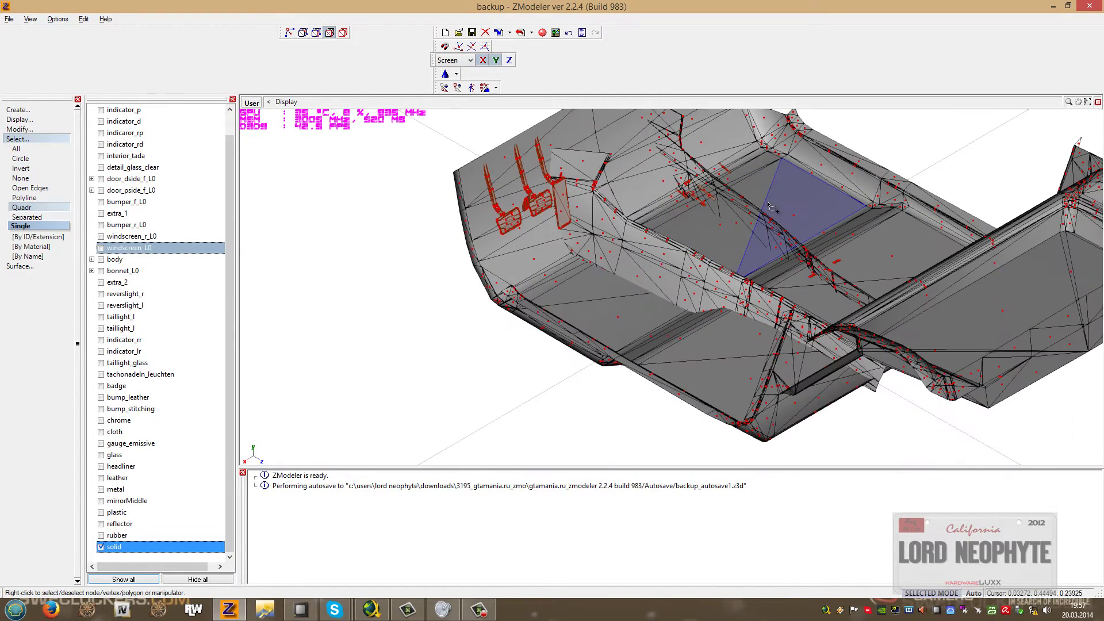
Detach the selected pedals and small parts from the solid mesh and view the remaining floor mesh on its own.
click(37, 130)
click(49, 266)
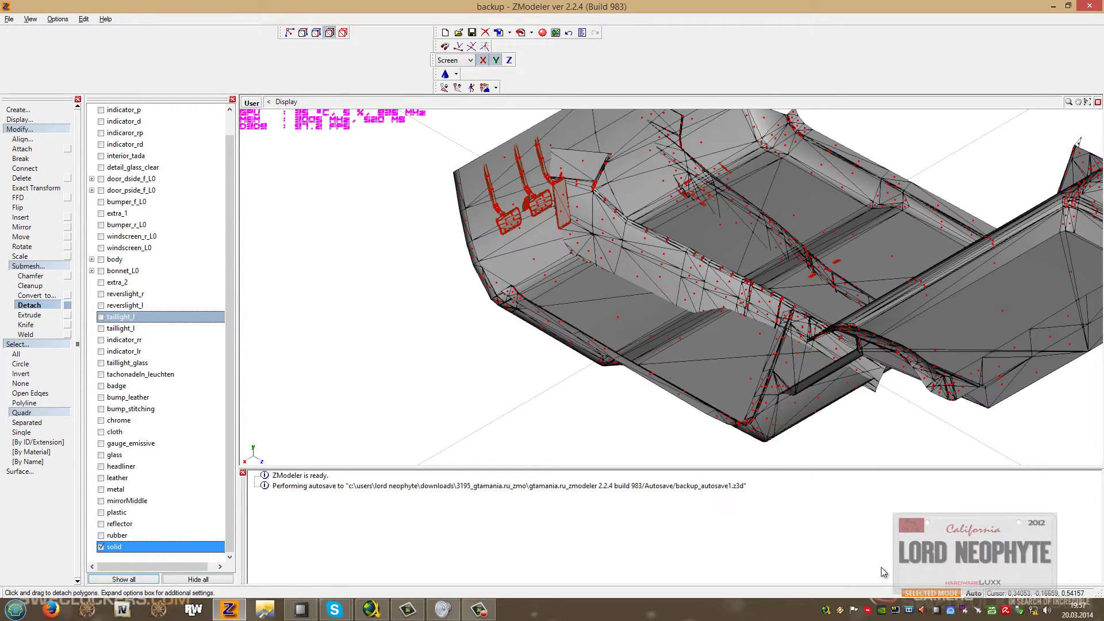
click(464, 338)
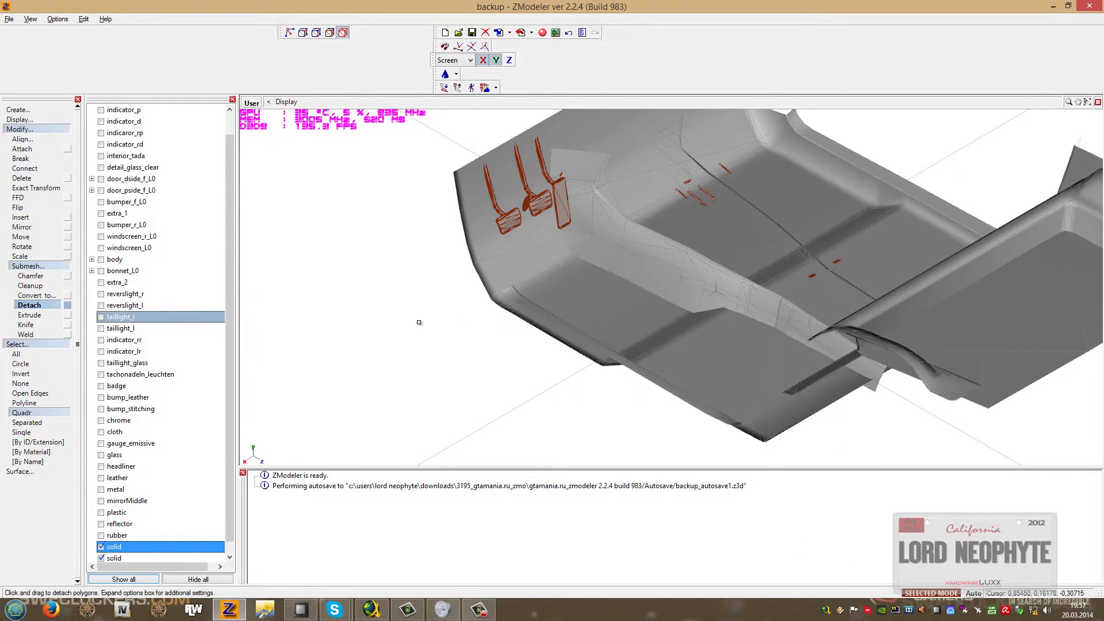
middle_drag(420, 322, 398, 322)
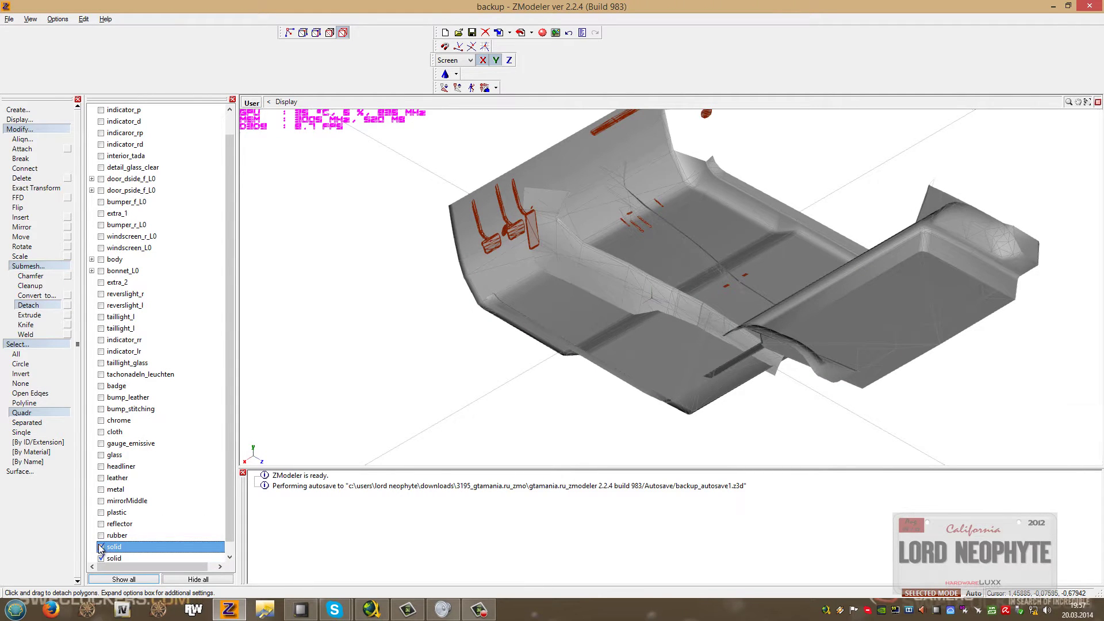
click(100, 547)
click(101, 546)
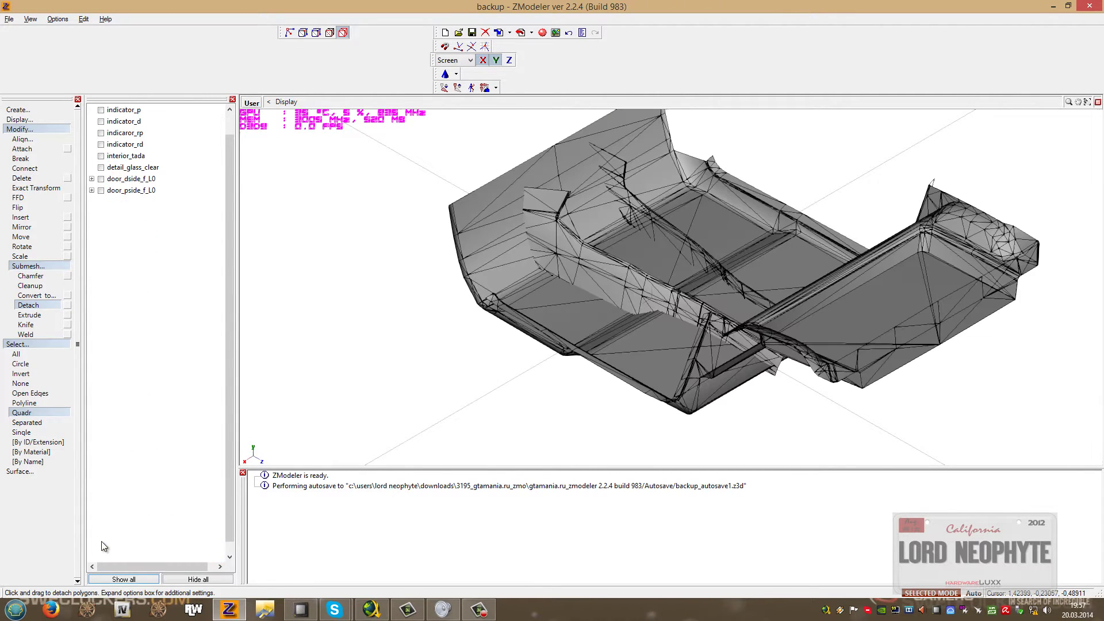
mouse_move(575, 388)
middle_down()
mouse_move(490, 391)
mouse_move(593, 390)
middle_up()
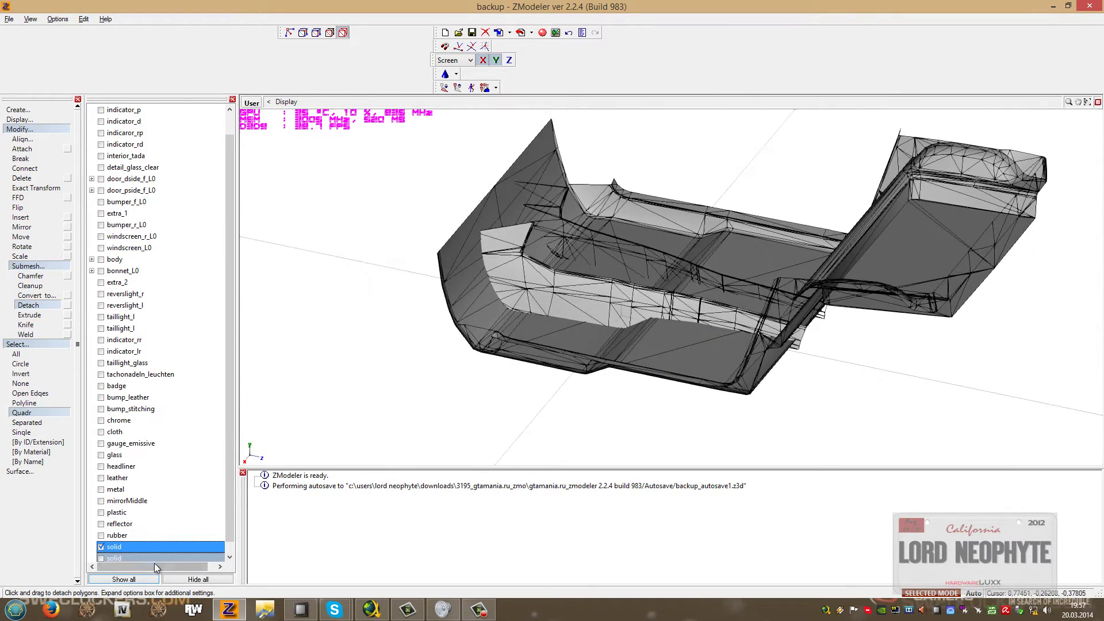
Show only the detached solid mesh with the pedals and set its polygon material to interior interior.
click(108, 556)
right_click(122, 557)
click(179, 539)
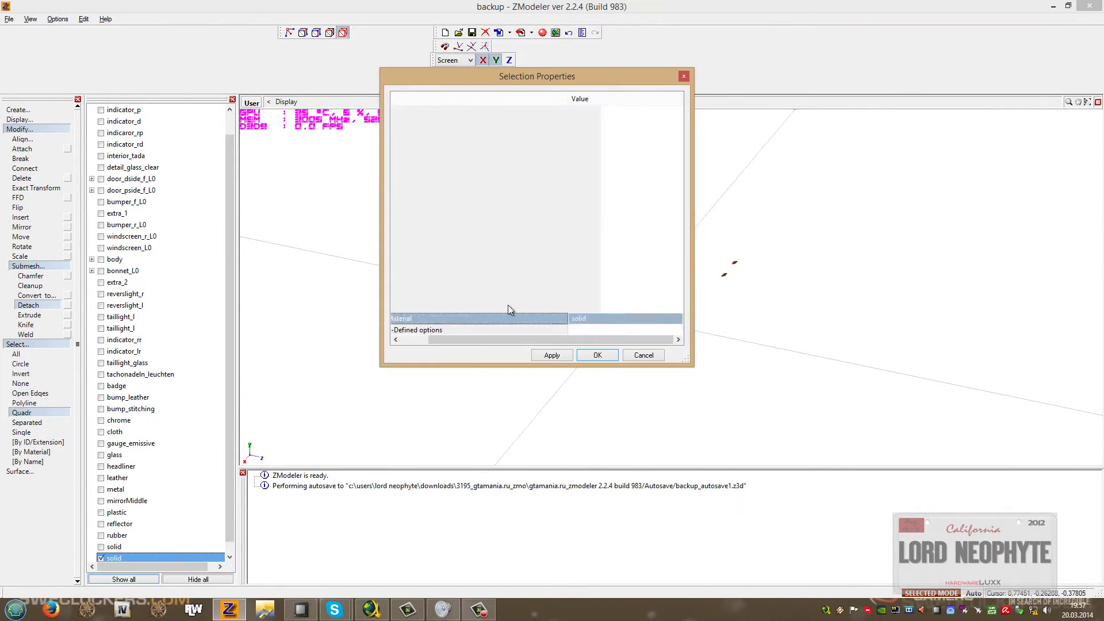
click(620, 321)
click(679, 319)
click(680, 317)
click(673, 321)
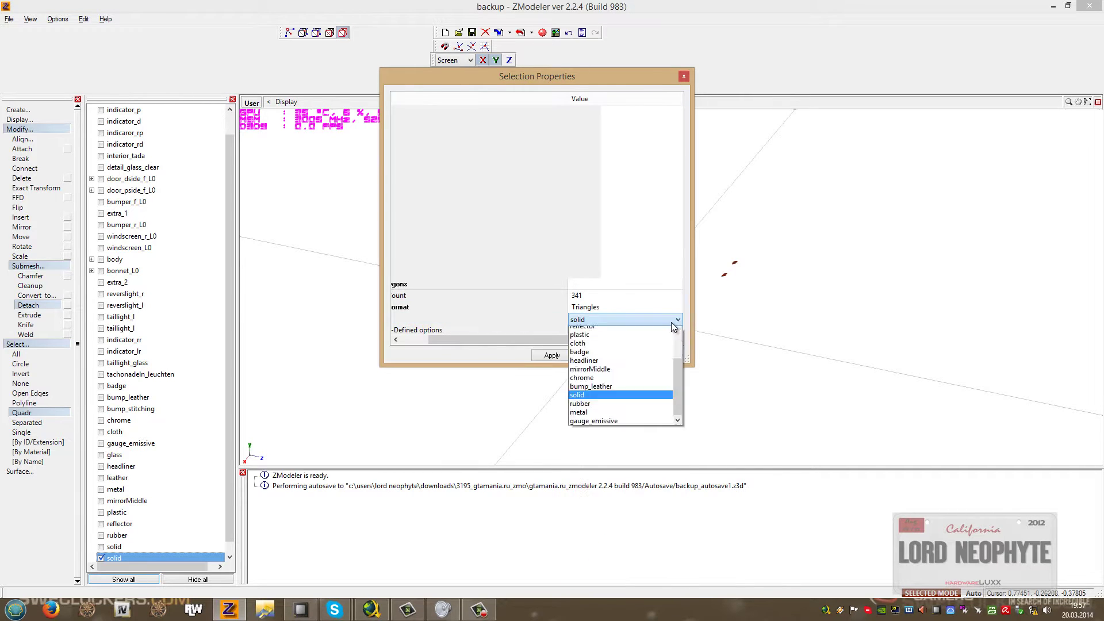
click(674, 322)
click(674, 322)
click(681, 363)
click(681, 363)
click(681, 363)
drag(681, 367, 680, 331)
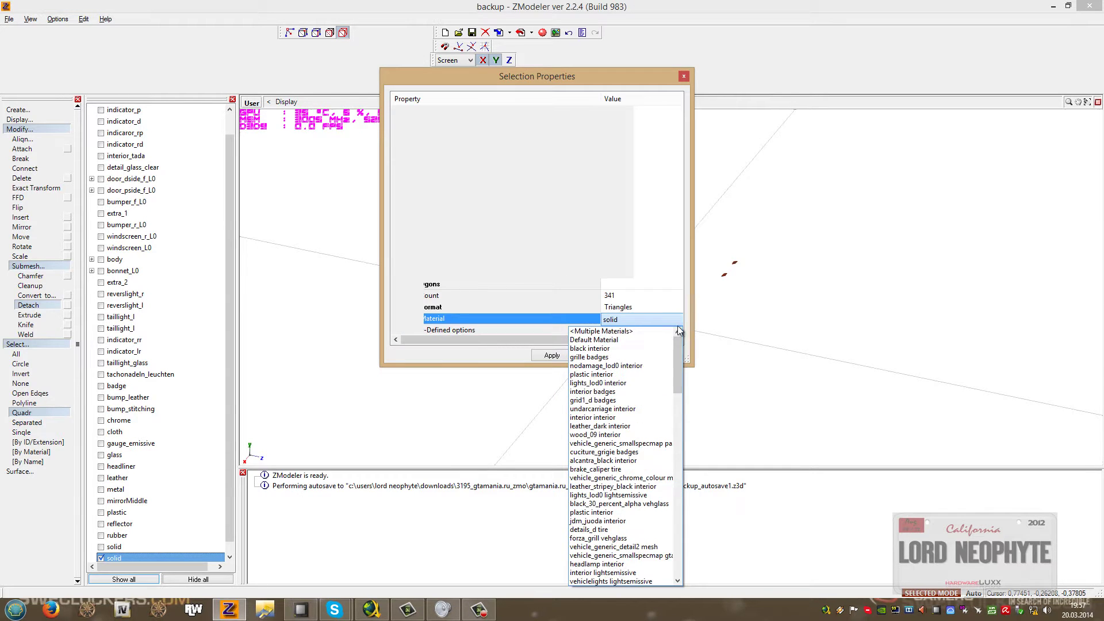
click(615, 418)
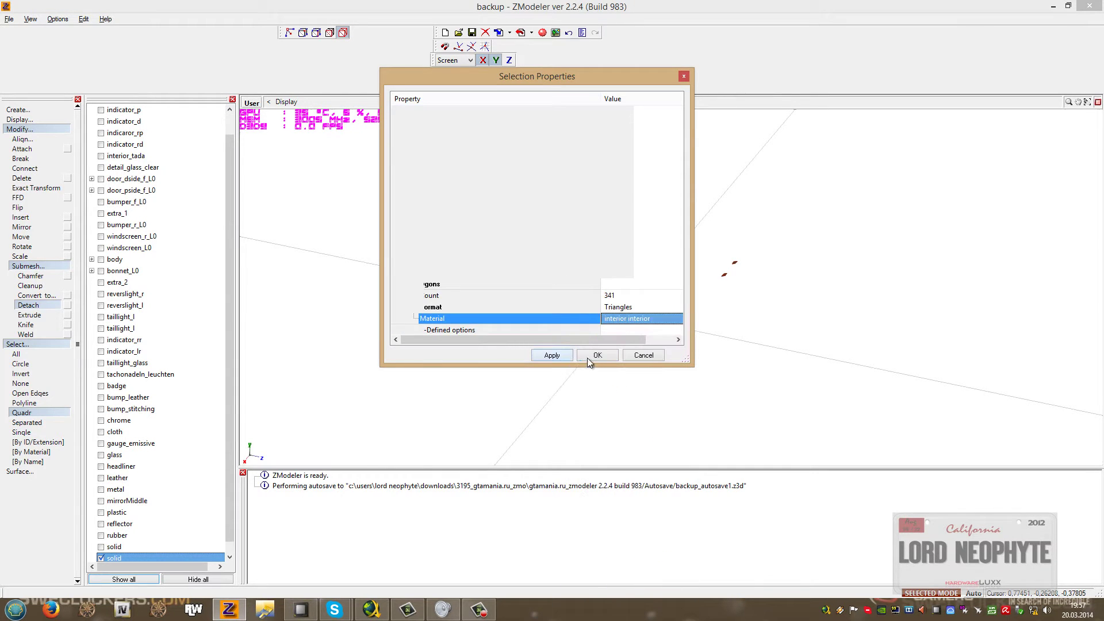
click(588, 358)
Examine the detached pedals and floor strips from close up and from farther away.
scroll(535, 218, up, 10)
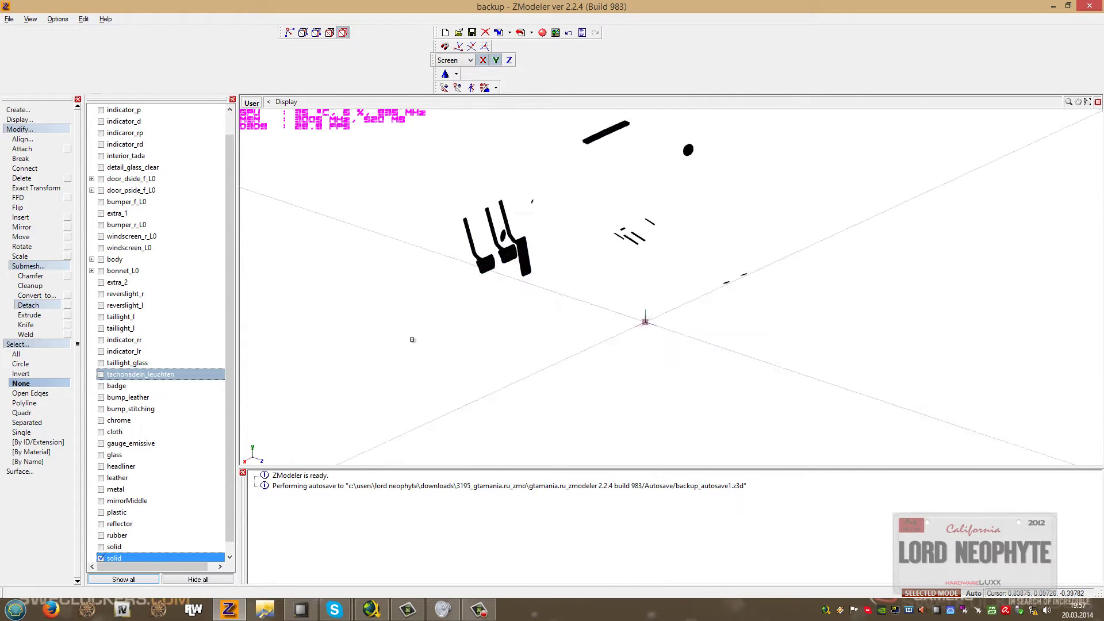
scroll(536, 218, up, 10)
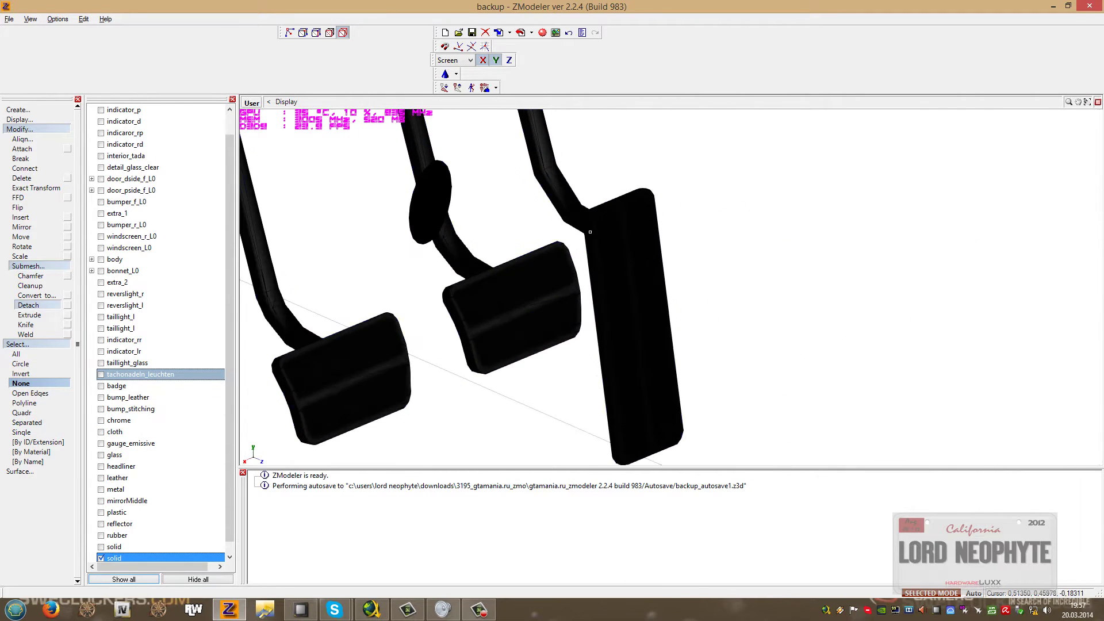
middle_drag(651, 342, 877, 346)
scroll(808, 342, up, 5)
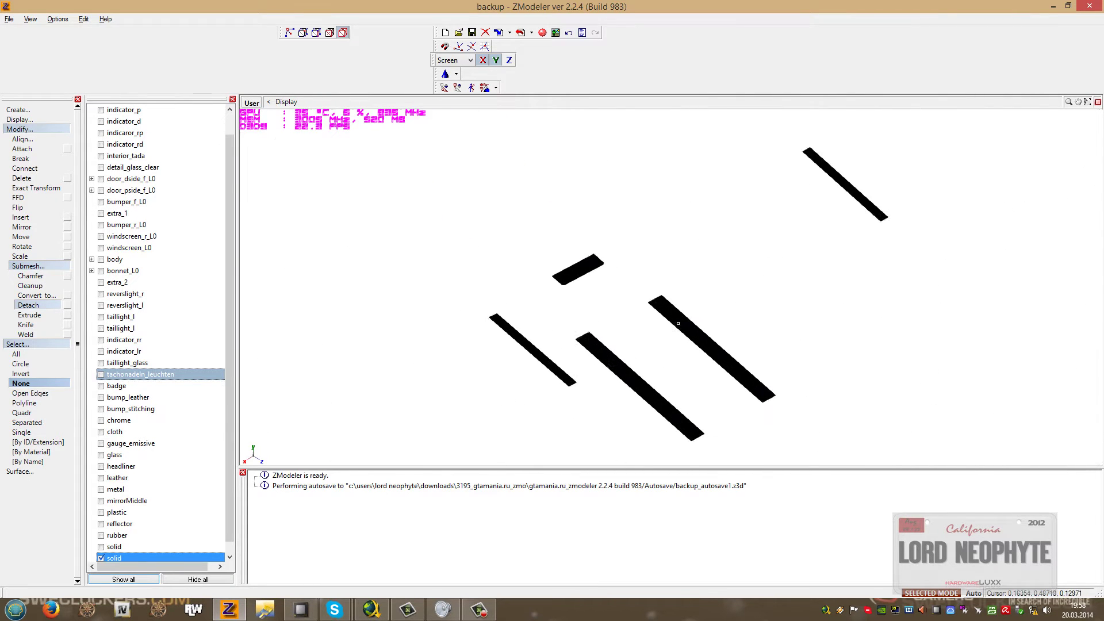
scroll(674, 325, down, 10)
scroll(673, 324, down, 5)
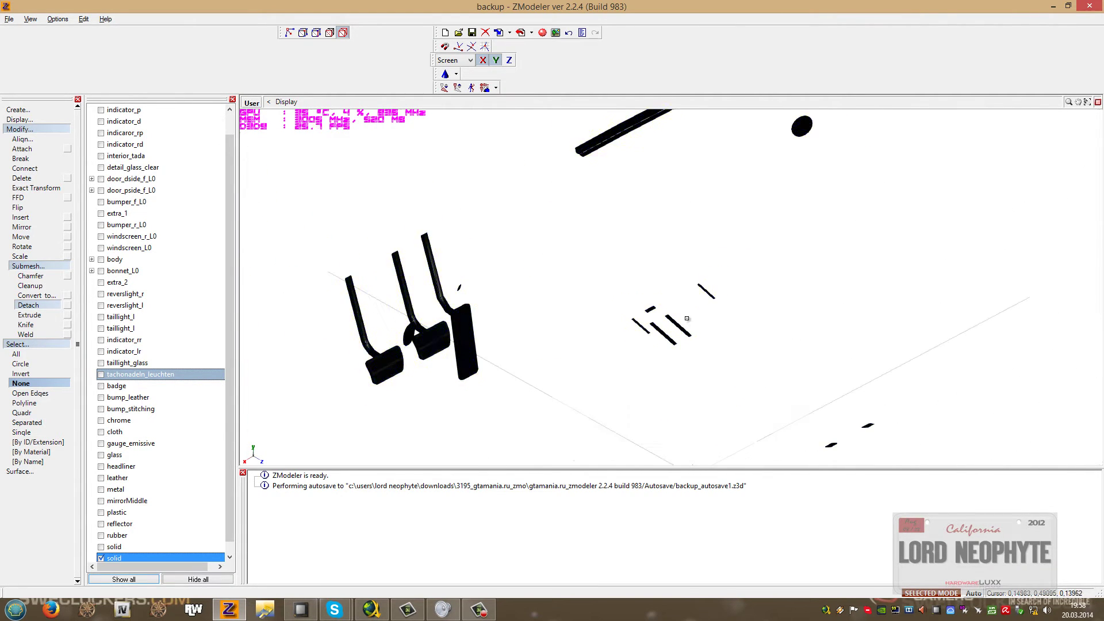
Show the floor solid, rubber, reflector, plastic and mirrorMiddle meshes together and inspect the centre console.
click(101, 548)
click(101, 536)
click(101, 524)
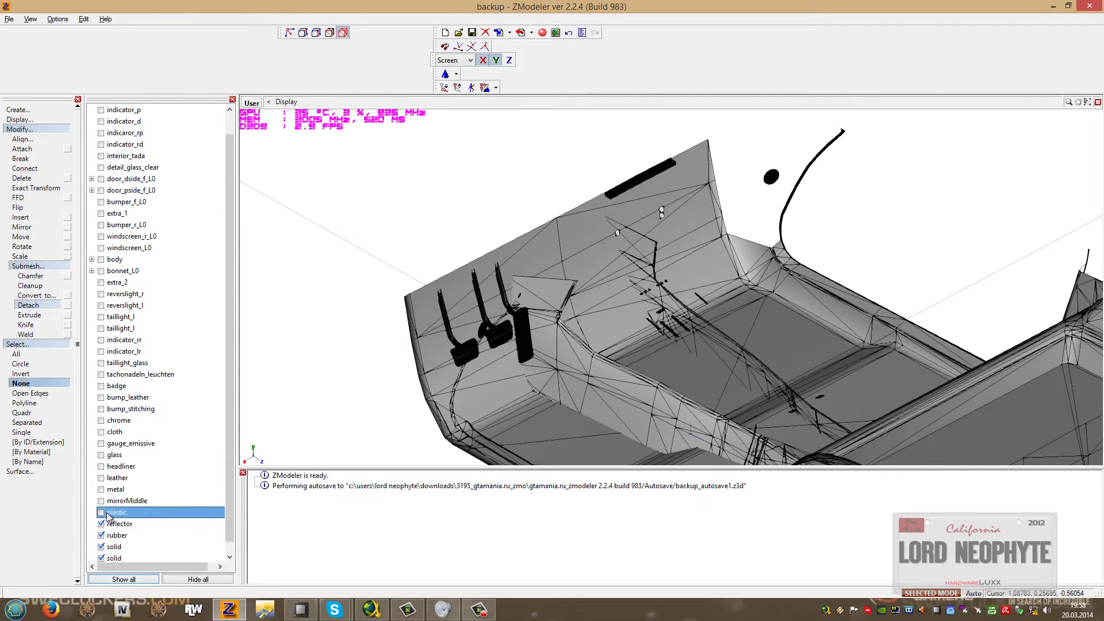
click(103, 512)
click(102, 501)
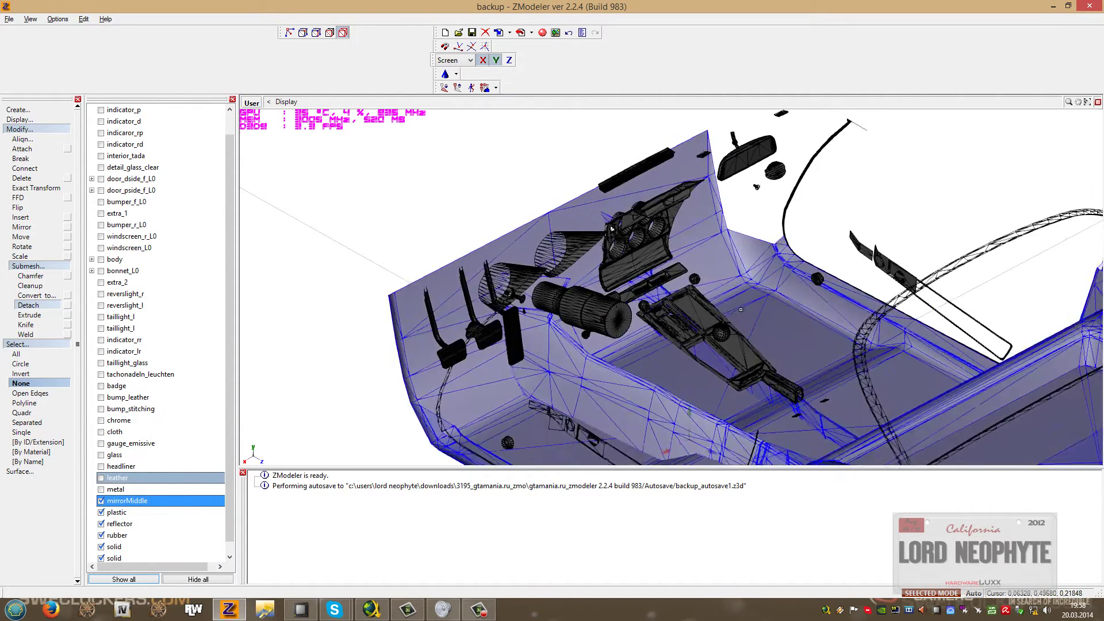
scroll(649, 344, up, 4)
scroll(648, 344, up, 5)
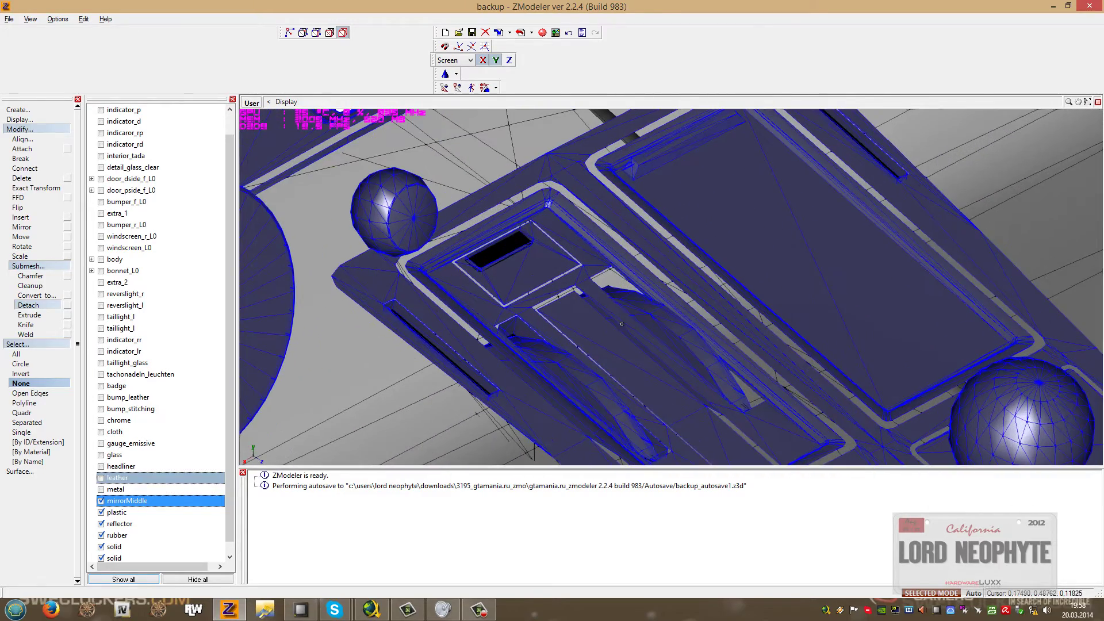
middle_drag(615, 317, 608, 320)
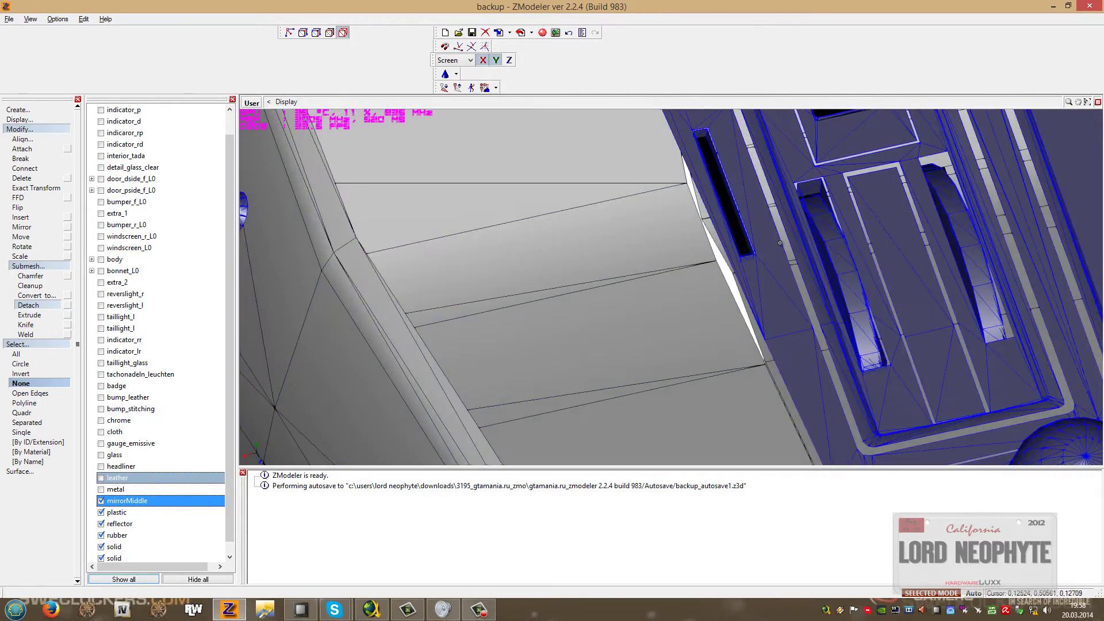
scroll(736, 276, down, 10)
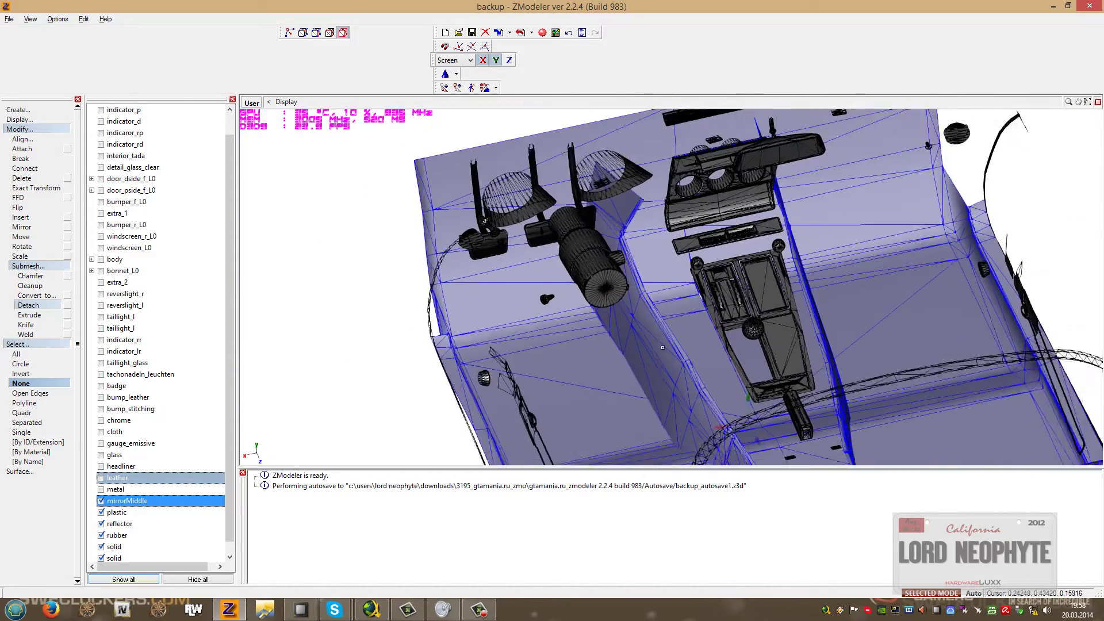
Show only the floor solid mesh, hiding the pedals, console and other interior parts.
middle_drag(662, 347, 517, 375)
scroll(118, 549, down, 1)
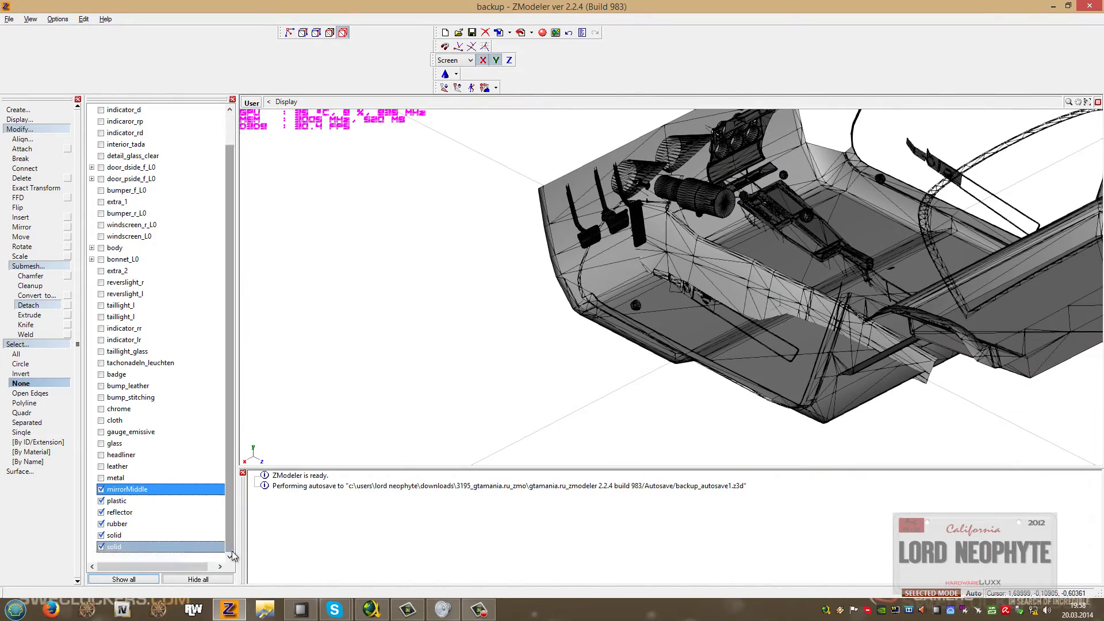
right_click(116, 545)
right_click(115, 533)
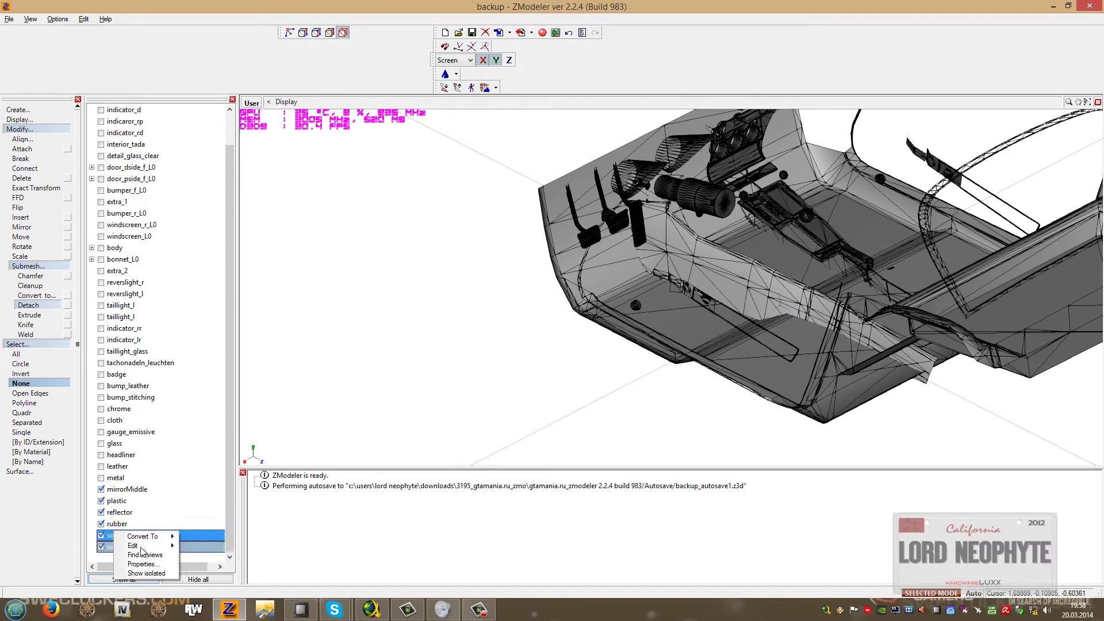
click(142, 574)
scroll(506, 403, down, 1)
middle_drag(513, 404, 324, 426)
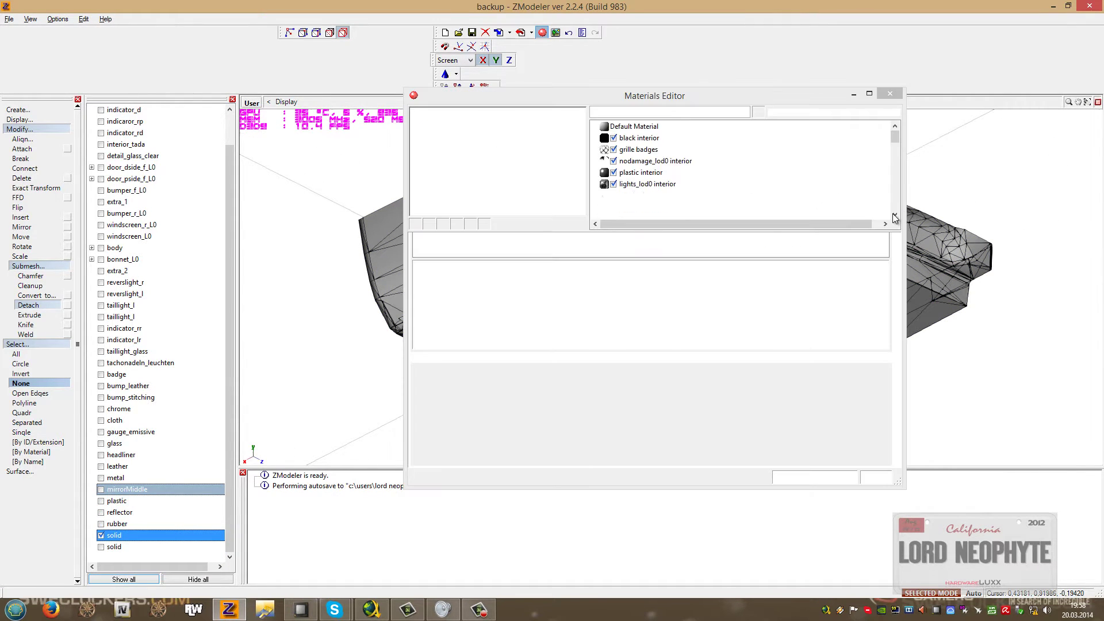
Select the leather_stripey_black interior material and start adding a new texture for its first texture layer.
click(895, 216)
click(895, 216)
click(894, 216)
scroll(895, 216, down, 7)
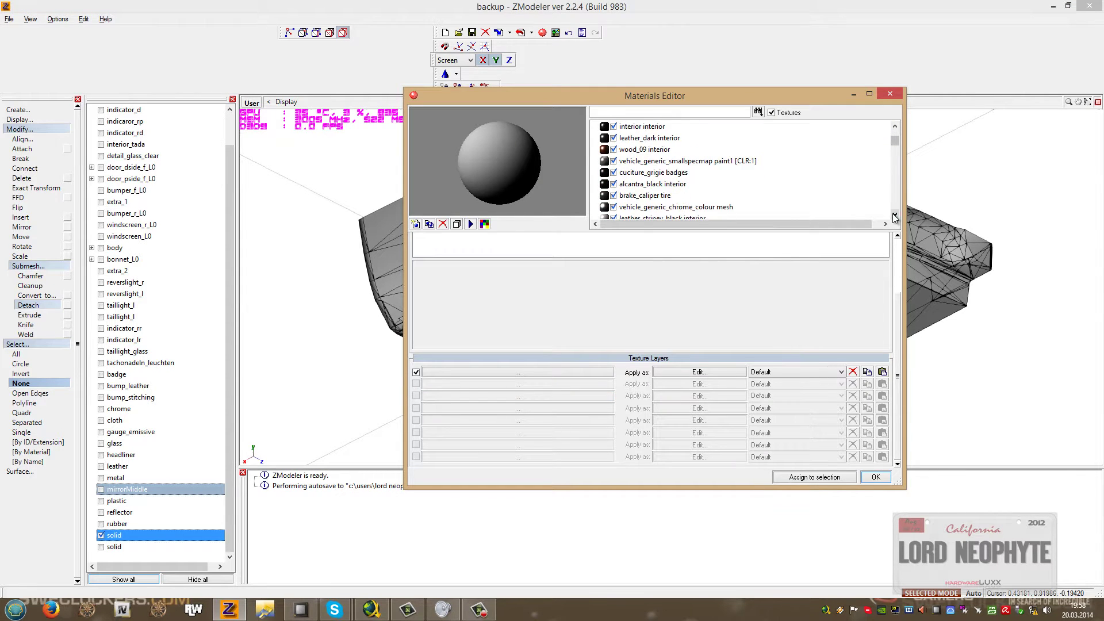
click(668, 173)
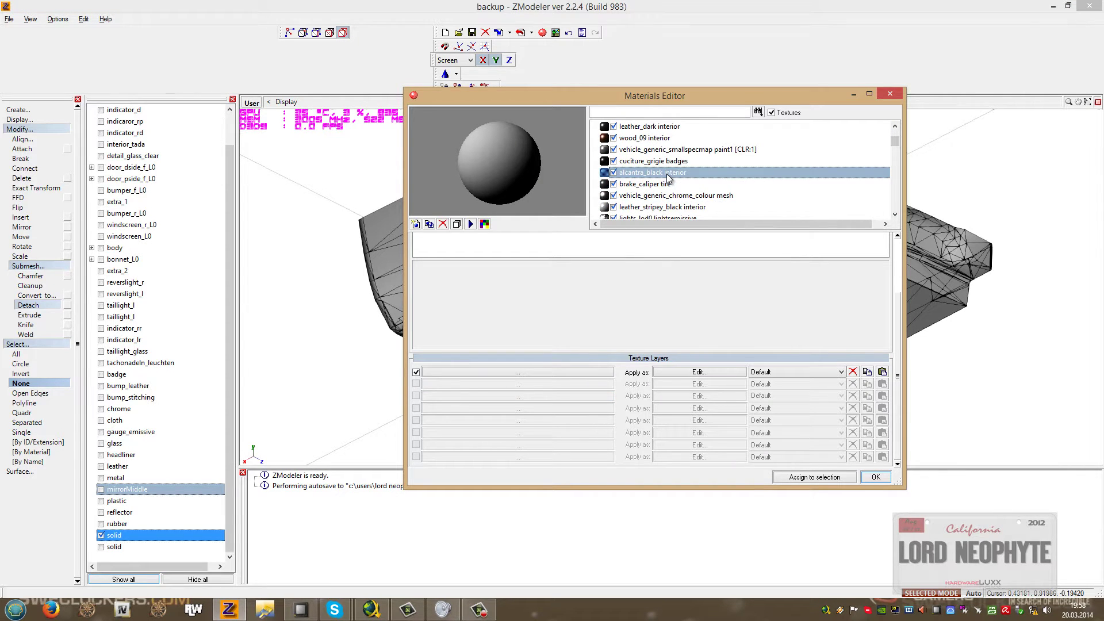
click(682, 207)
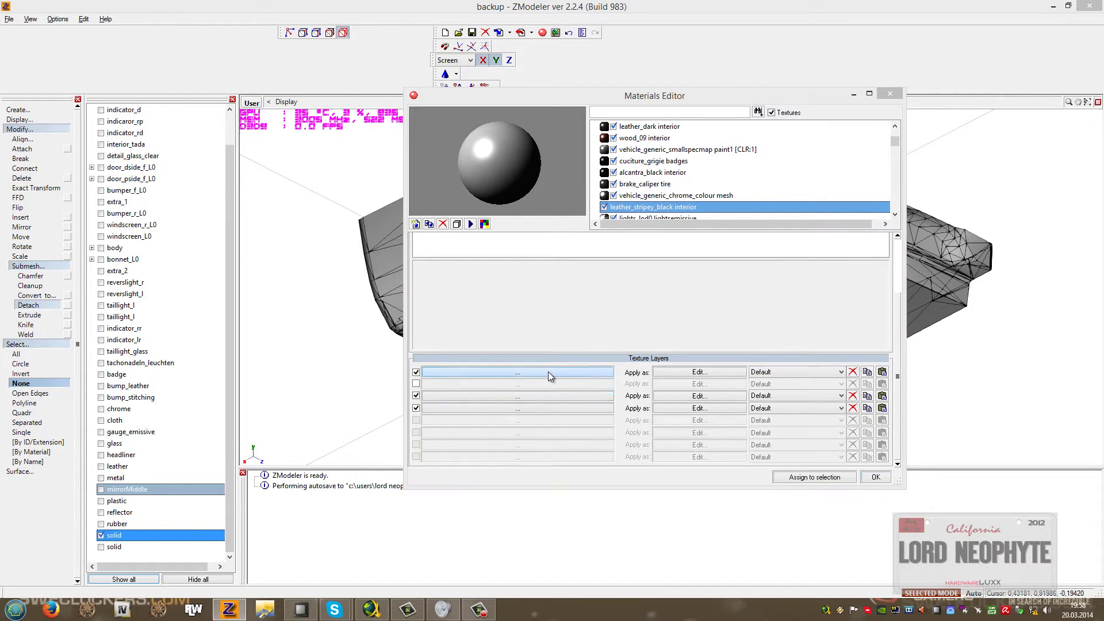
click(547, 371)
click(481, 464)
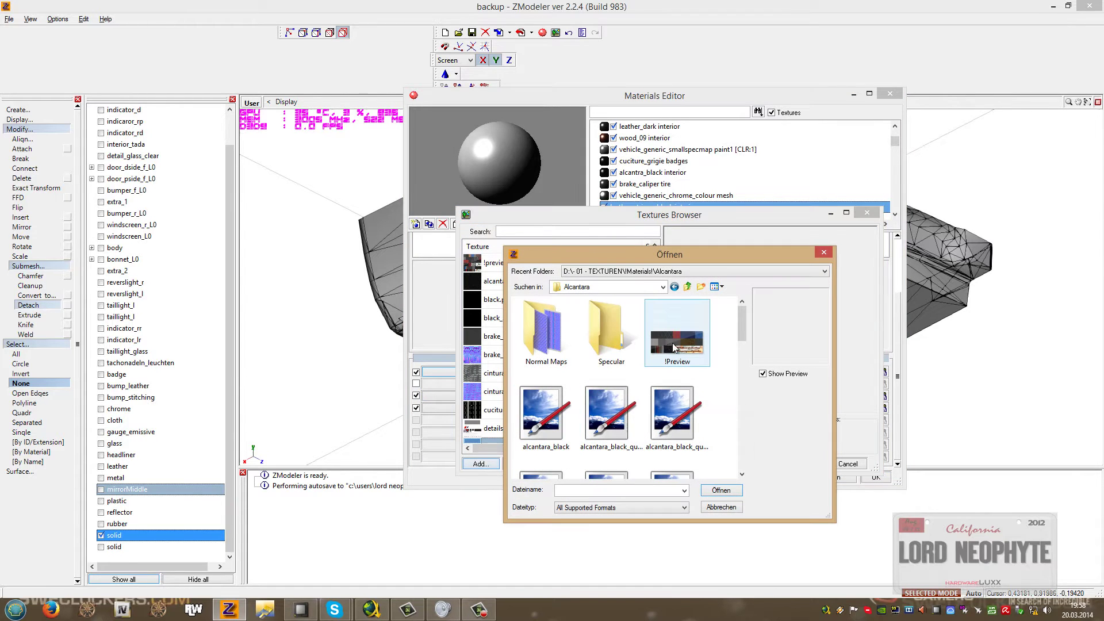
Preview the textures in the Alcantara folder, including the black, stitched and blue quilted variants.
scroll(741, 323, down, 1)
click(525, 371)
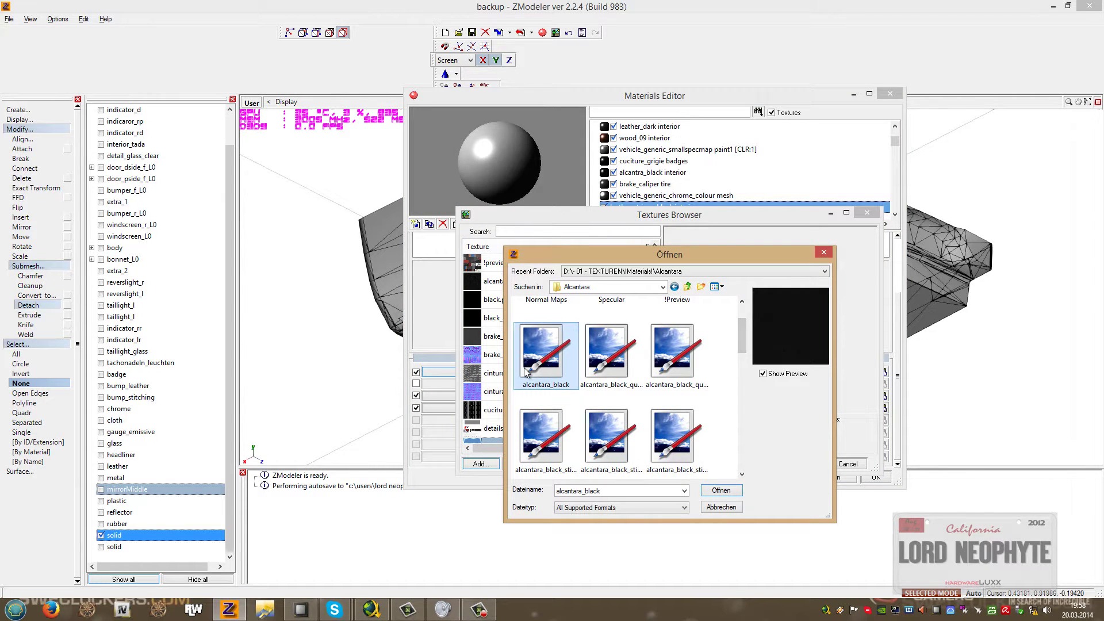
key(Right)
key(Right)
key(Down)
key(Left)
key(Left)
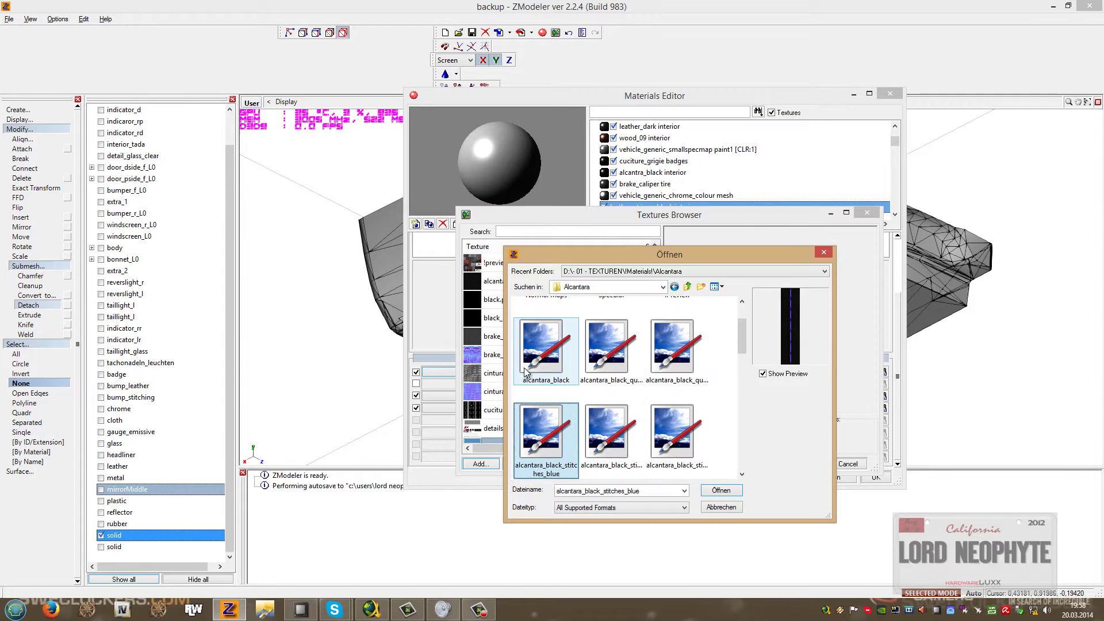
key(Down)
key(Right)
key(Right)
key(Down)
key(Left)
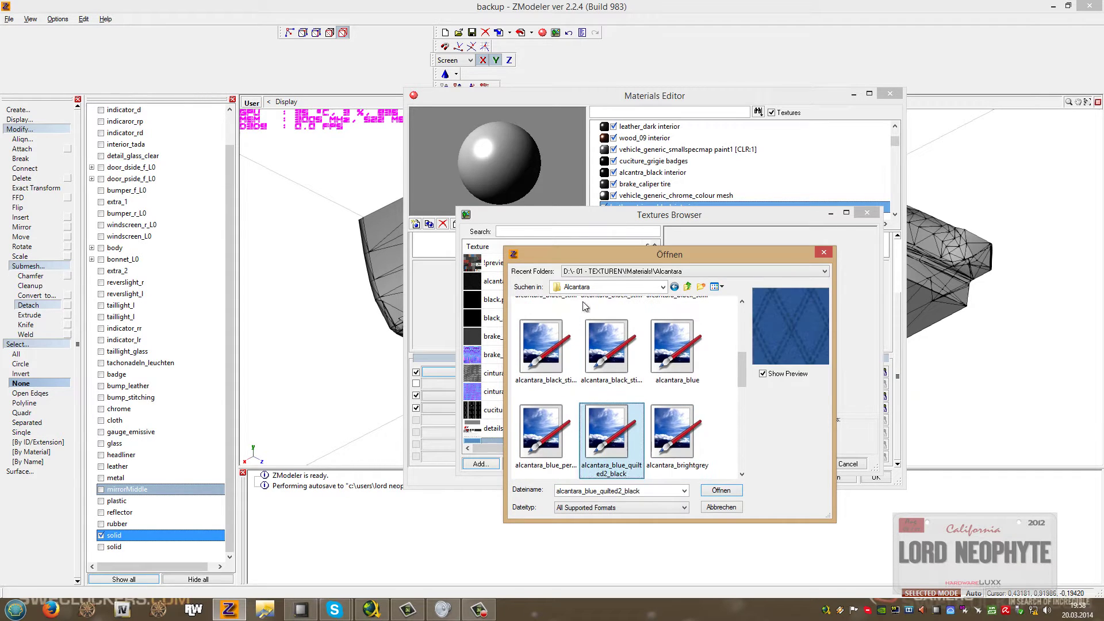
Go to the Carpet folder under !Materials! and compare previews of its carpet textures, including darkgrey, grey and tdu2.
click(689, 286)
key(Down)
key(Return)
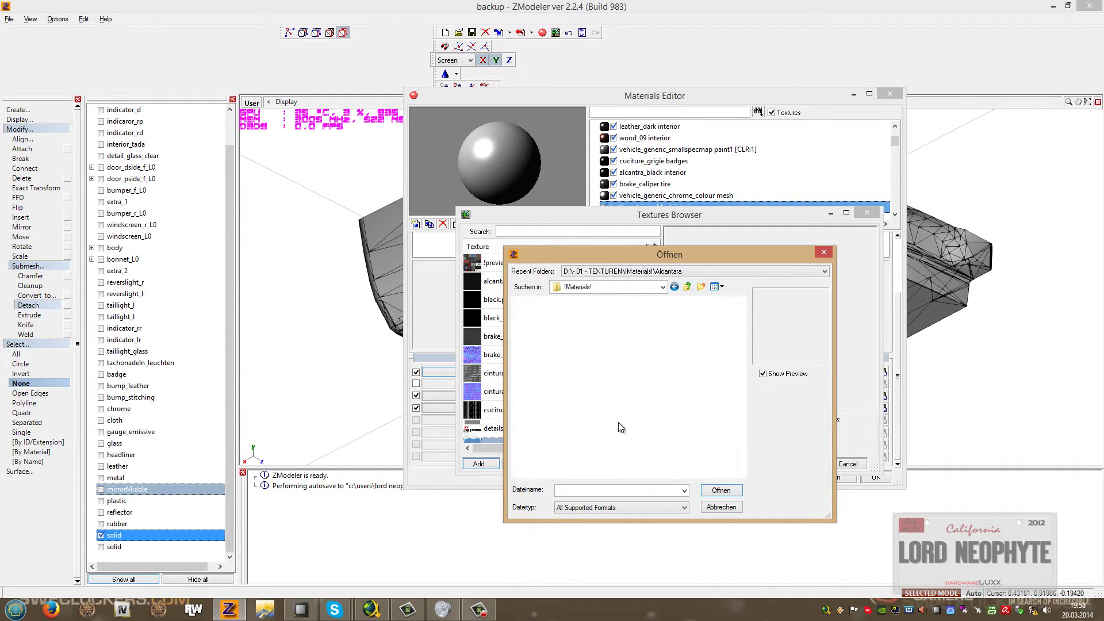
click(671, 421)
key(Left)
key(Left)
key(Down)
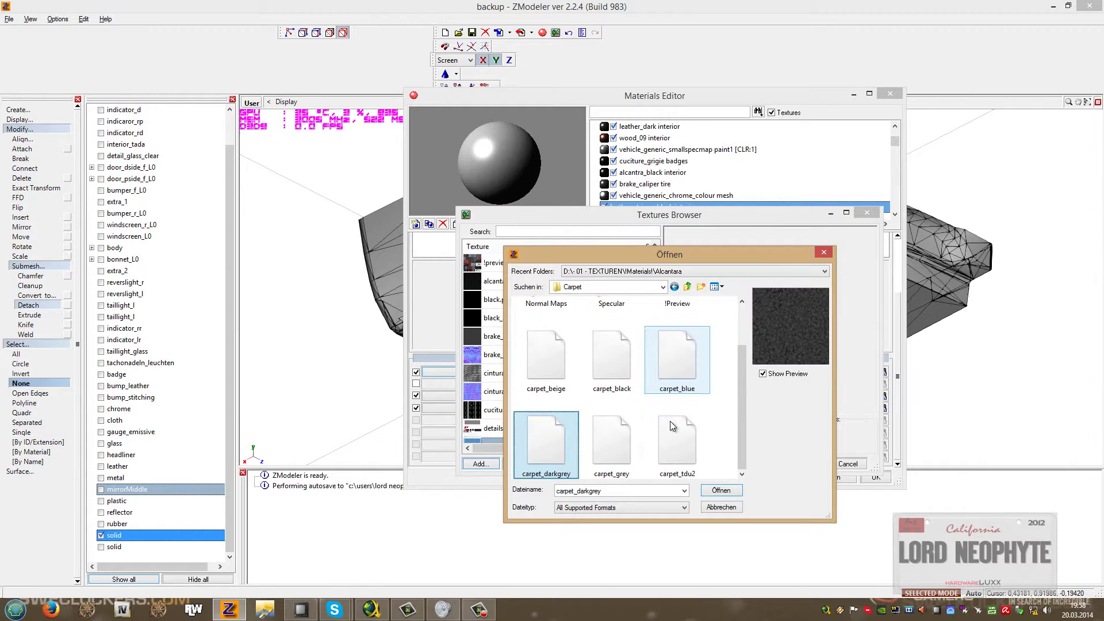
key(Right)
key(Right)
key(Left)
key(Left)
key(Right)
key(Up)
key(Left)
key(Right)
key(Up)
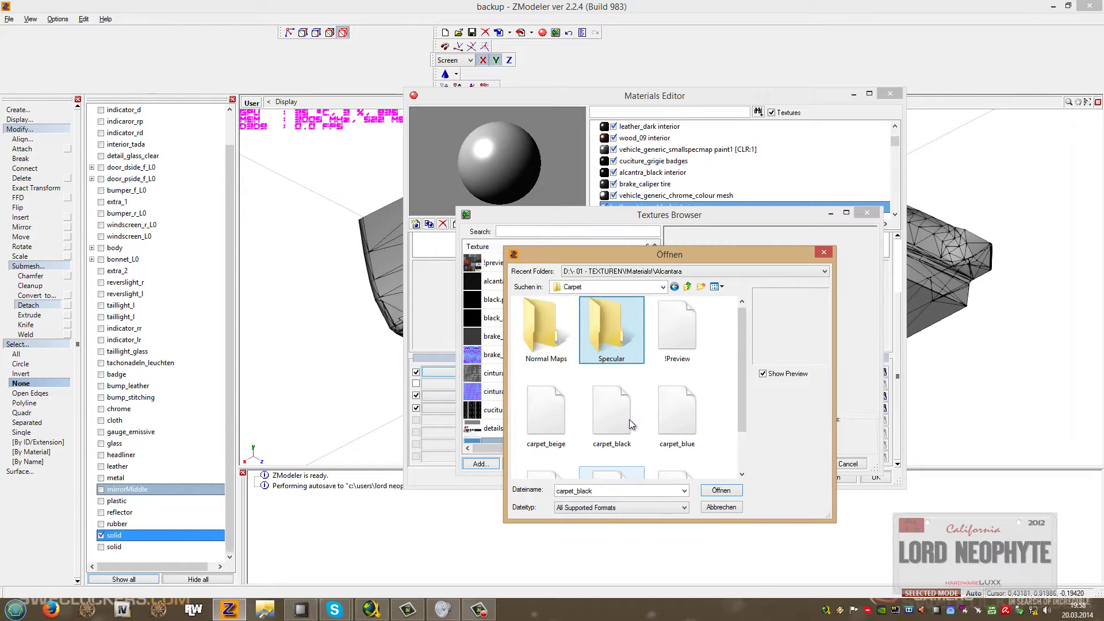
key(Right)
key(Down)
key(Left)
key(Left)
key(Right)
key(Down)
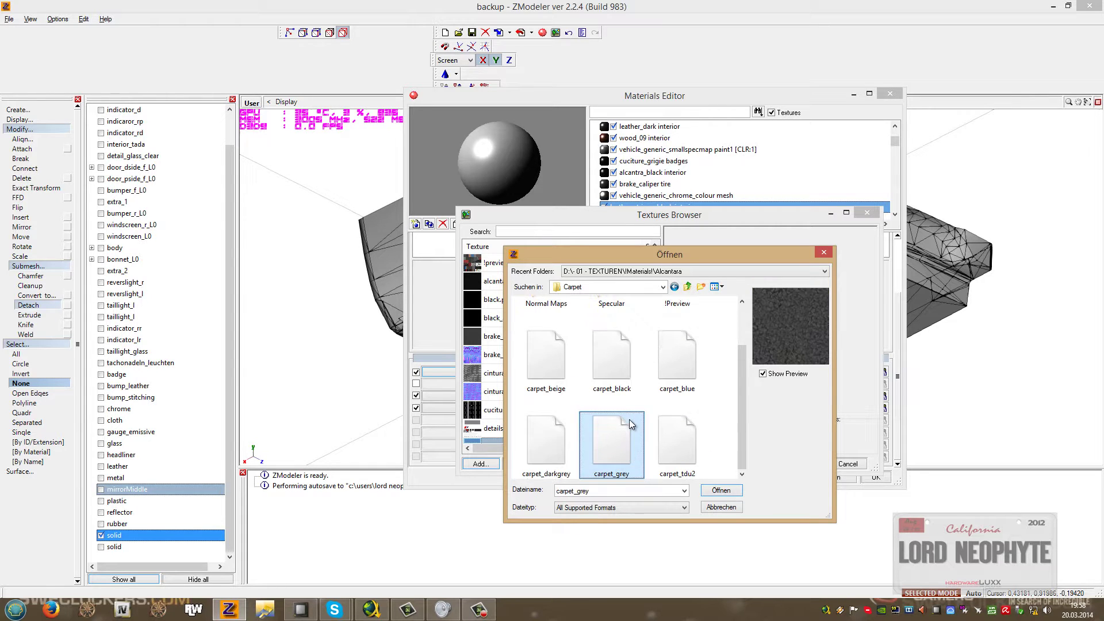
key(Left)
key(Right)
key(Right)
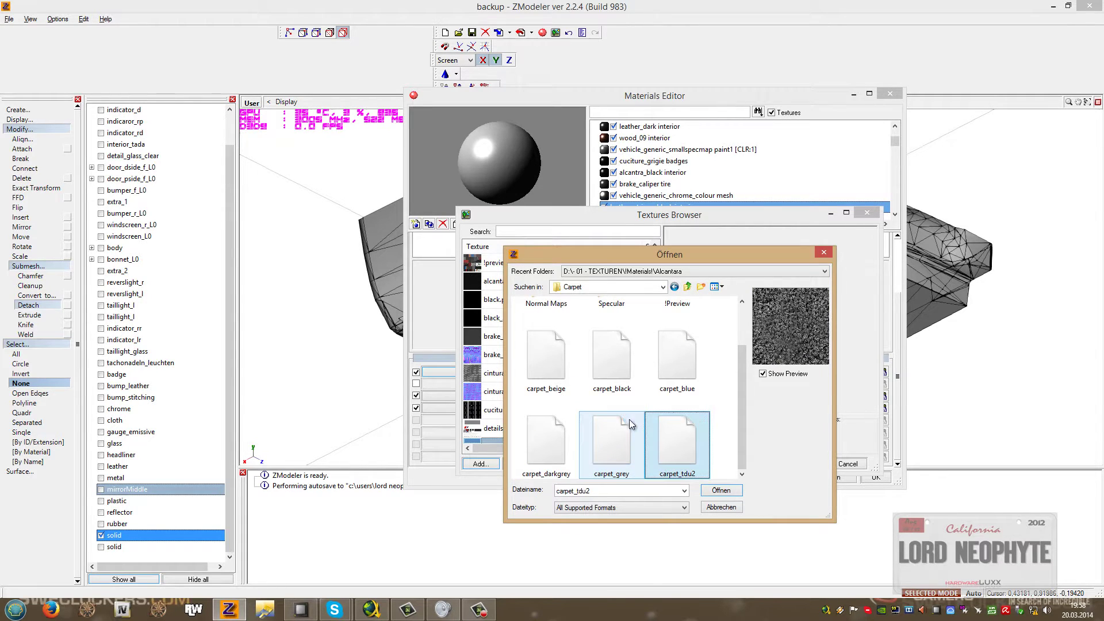
Load carpet_grey.dds as the material's first texture layer.
key(Left)
key(Up)
key(Down)
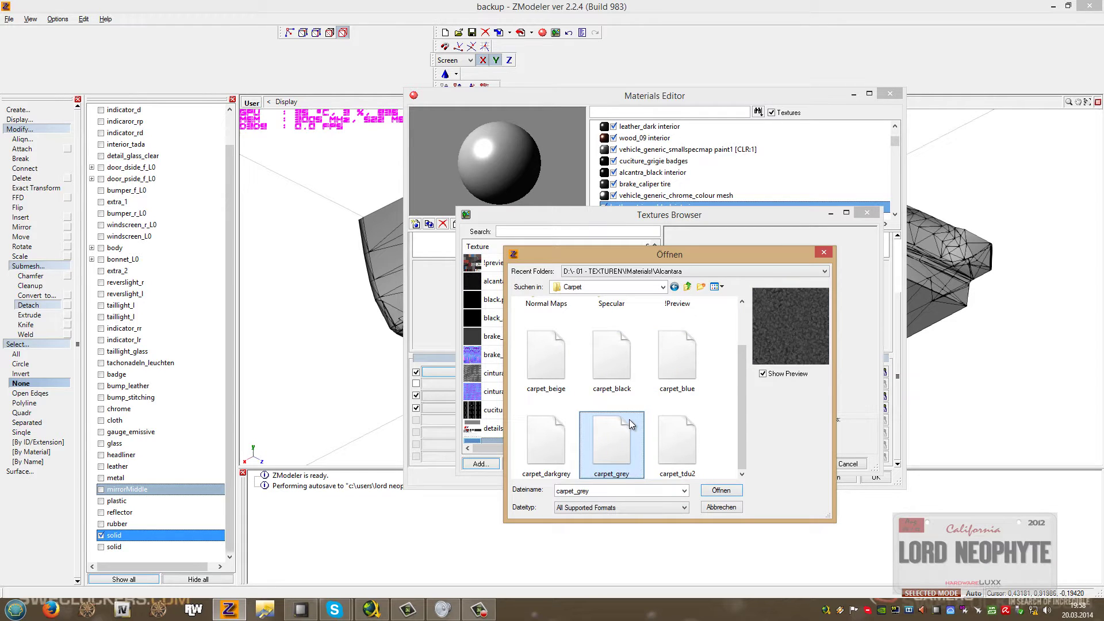
key(Up)
key(Down)
key(Return)
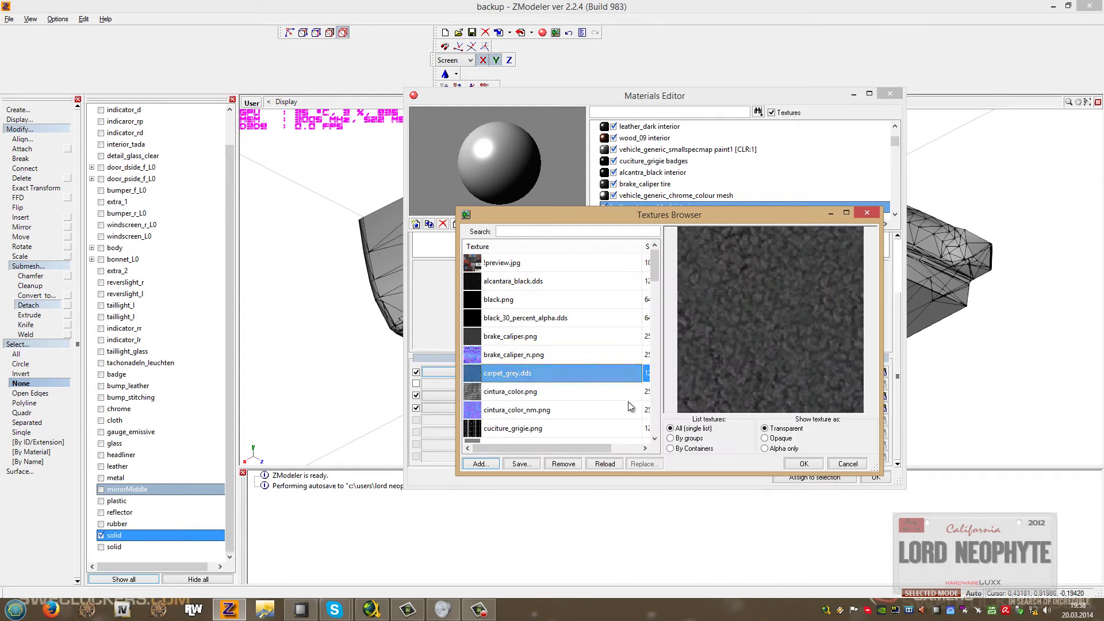
click(804, 464)
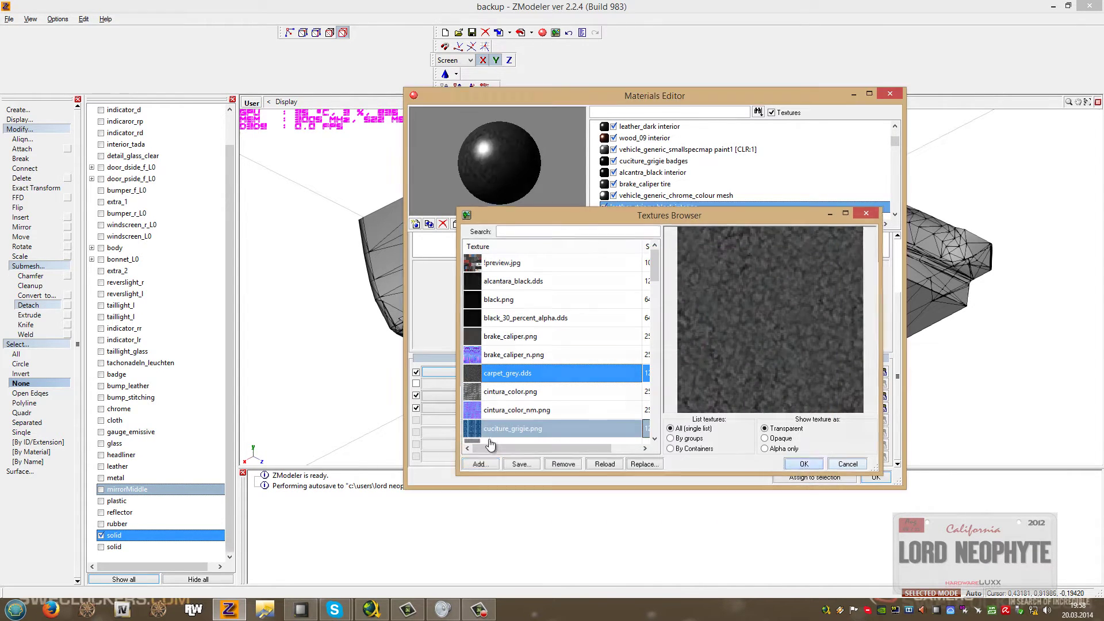
Enable the second texture layer and load carpet_nrm from the carpet Normal Maps folder into it.
click(416, 384)
click(440, 384)
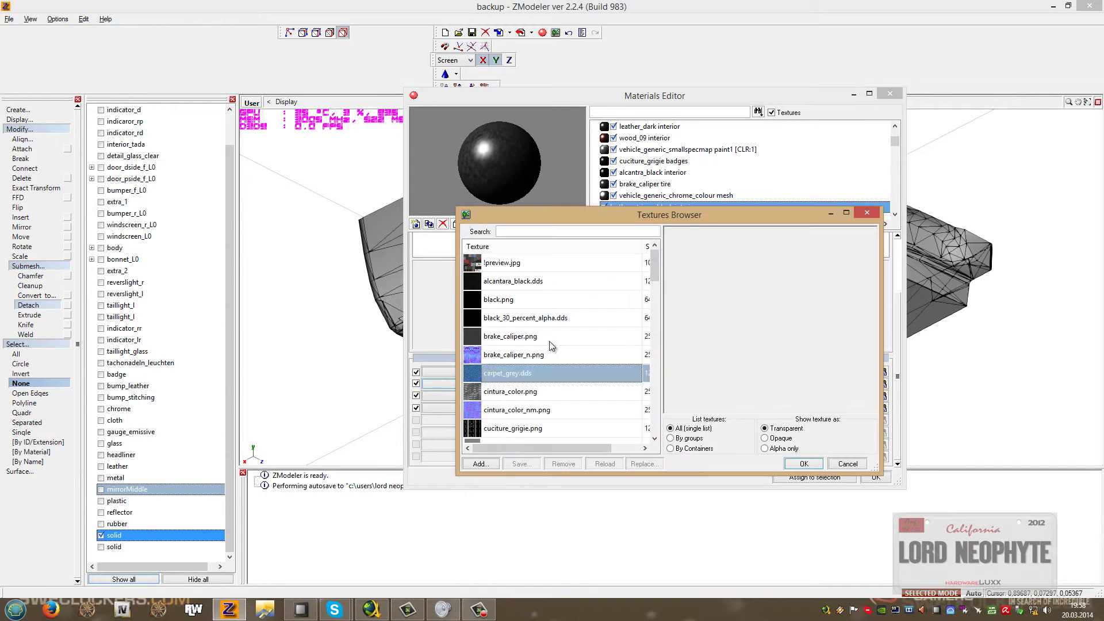
click(481, 463)
double_click(545, 332)
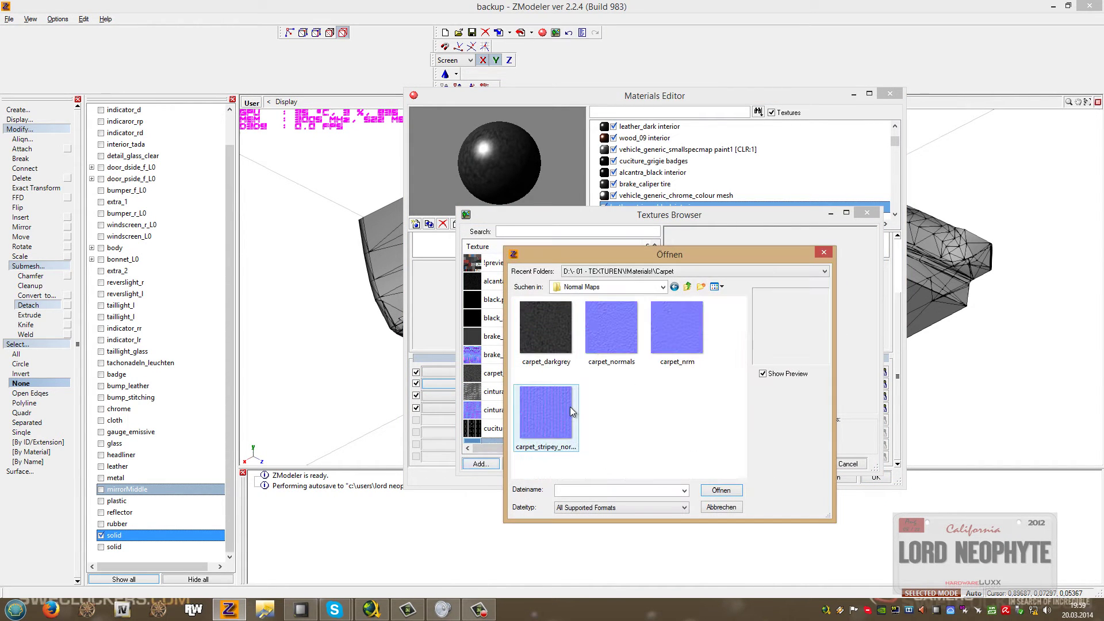
click(619, 337)
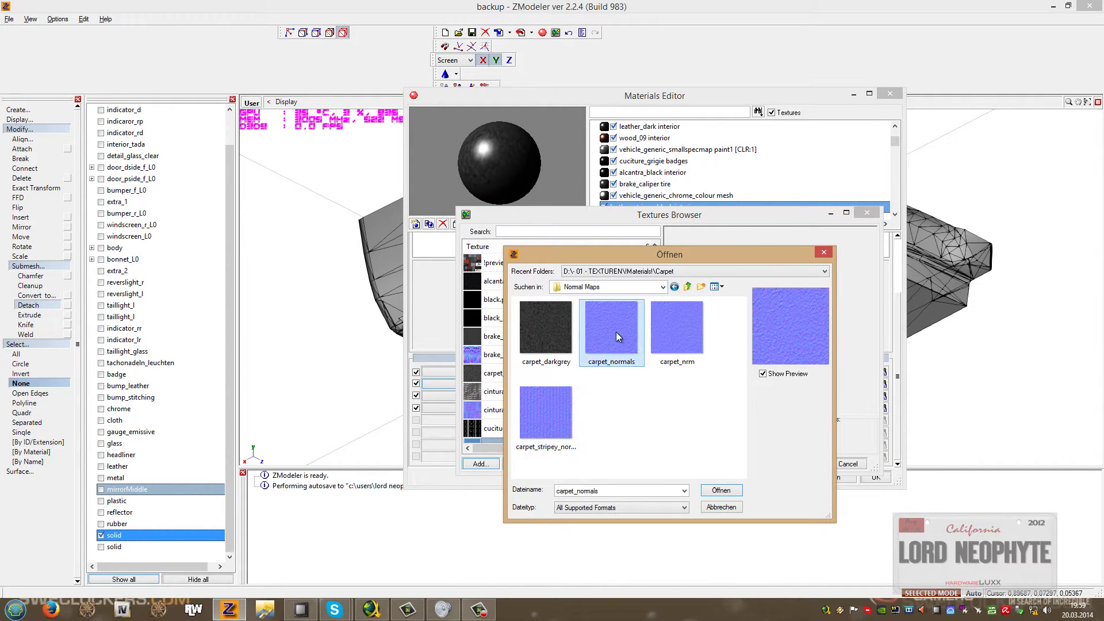
click(544, 339)
key(Right)
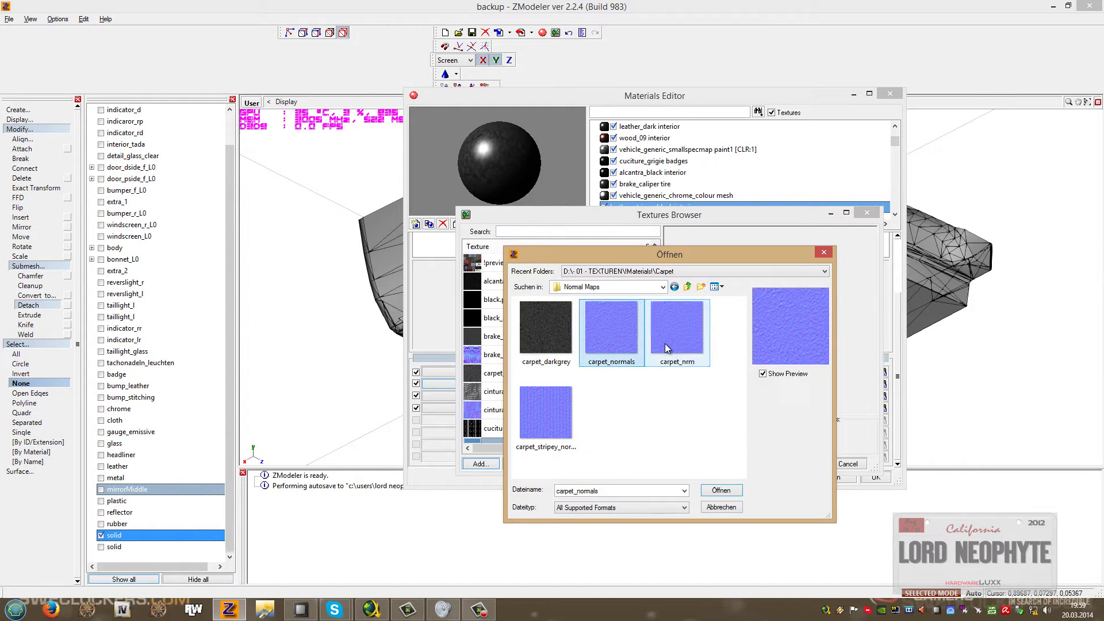
double_click(668, 348)
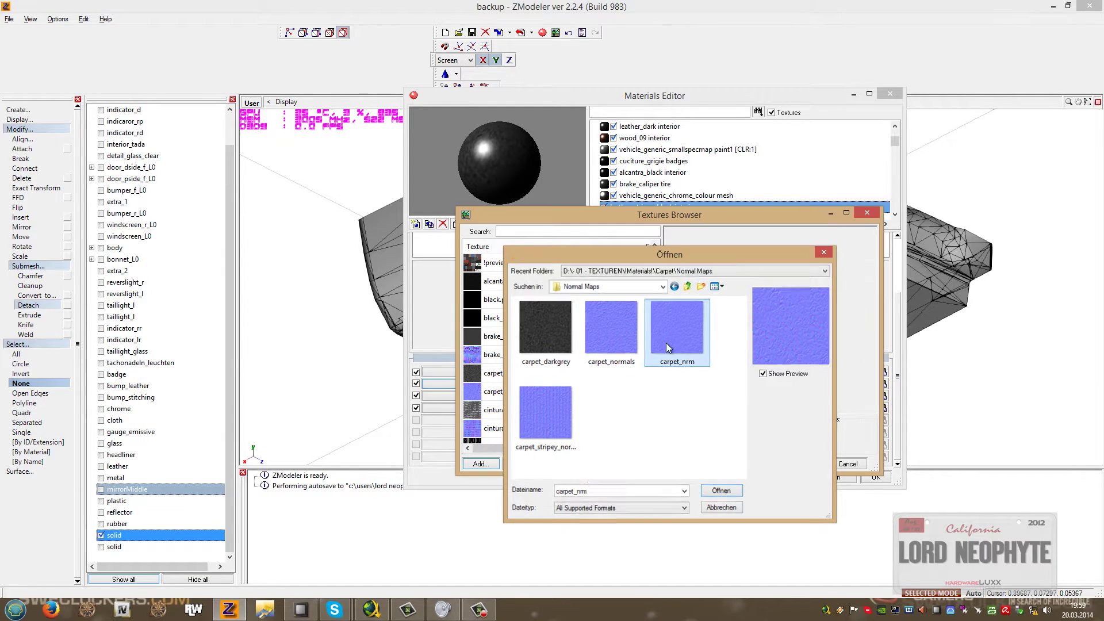
click(806, 463)
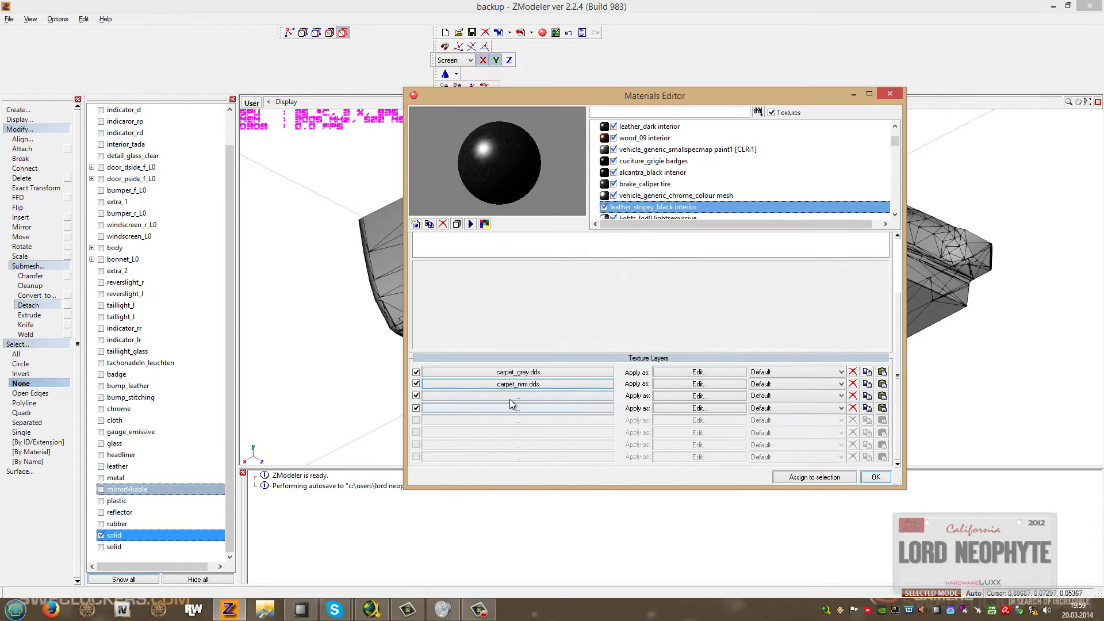
Preview carpet_stripey_specular from the Specular folder for the third texture layer, leaving the file dialog without loading it.
click(519, 396)
click(559, 347)
click(481, 463)
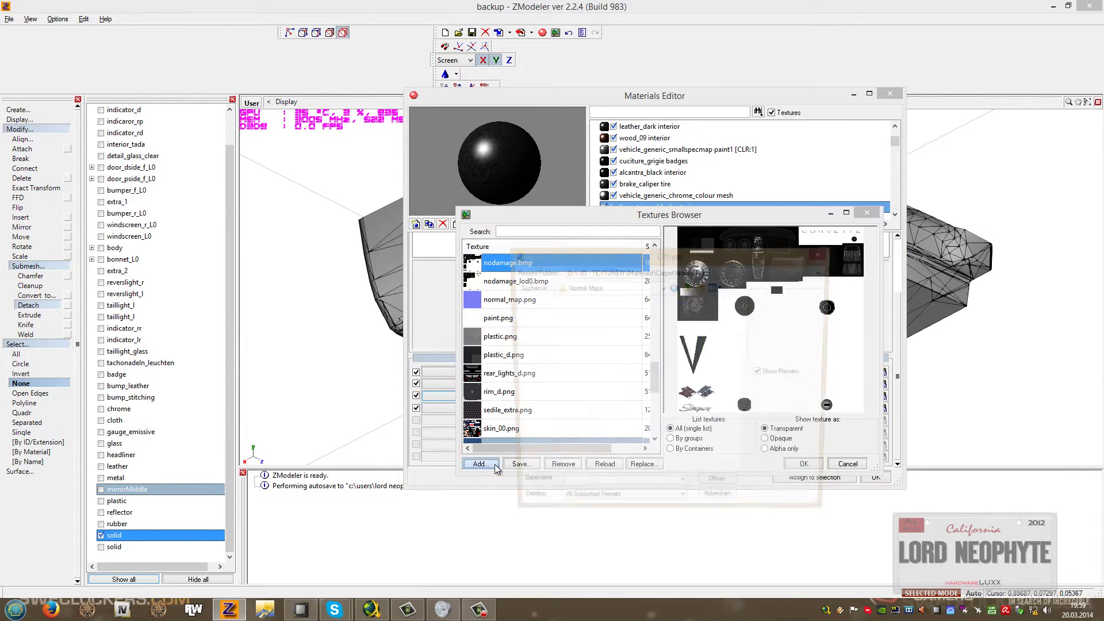
click(688, 287)
double_click(611, 328)
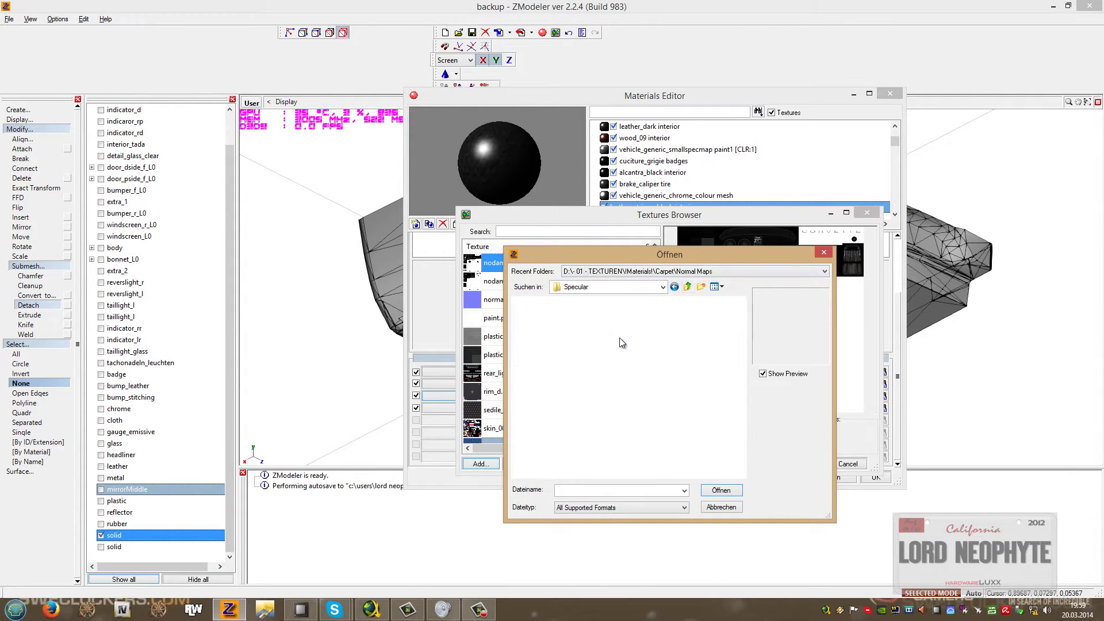
click(563, 333)
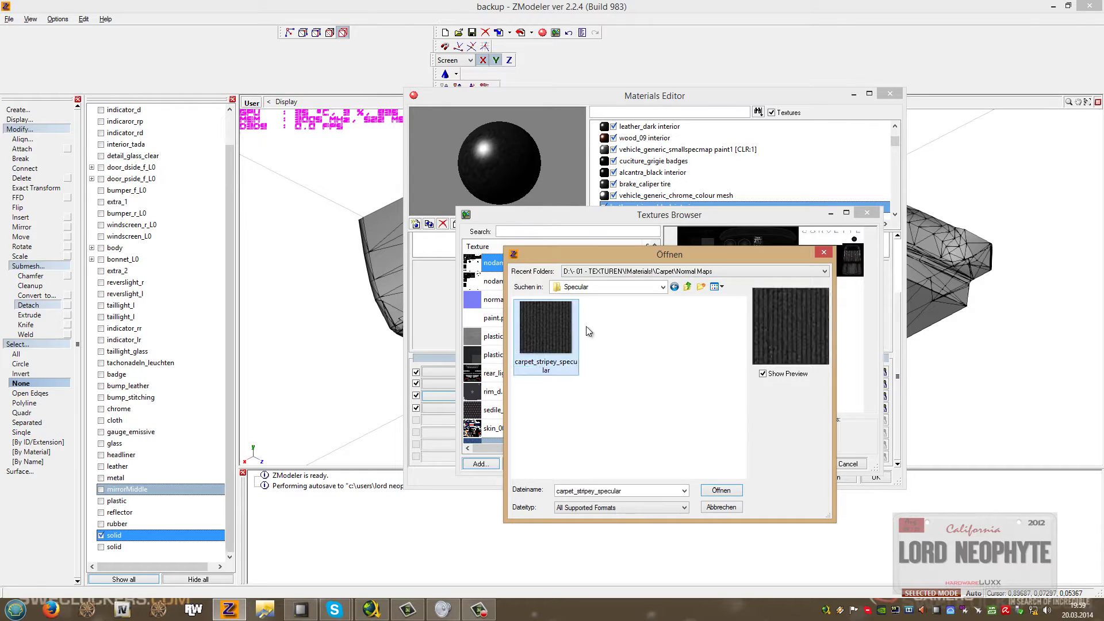
click(689, 286)
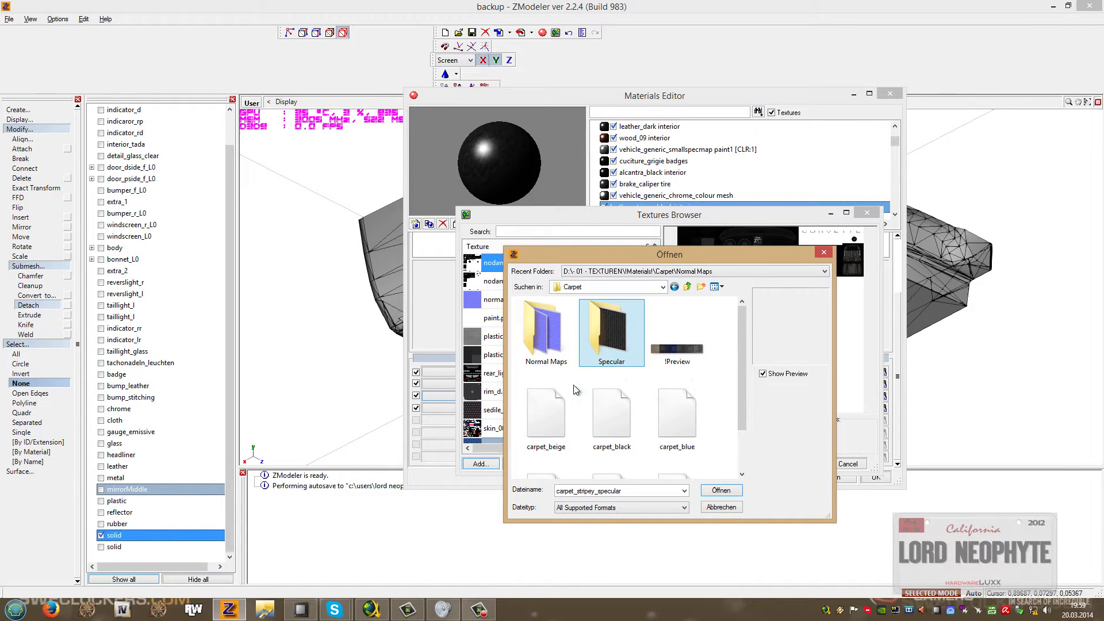
click(824, 252)
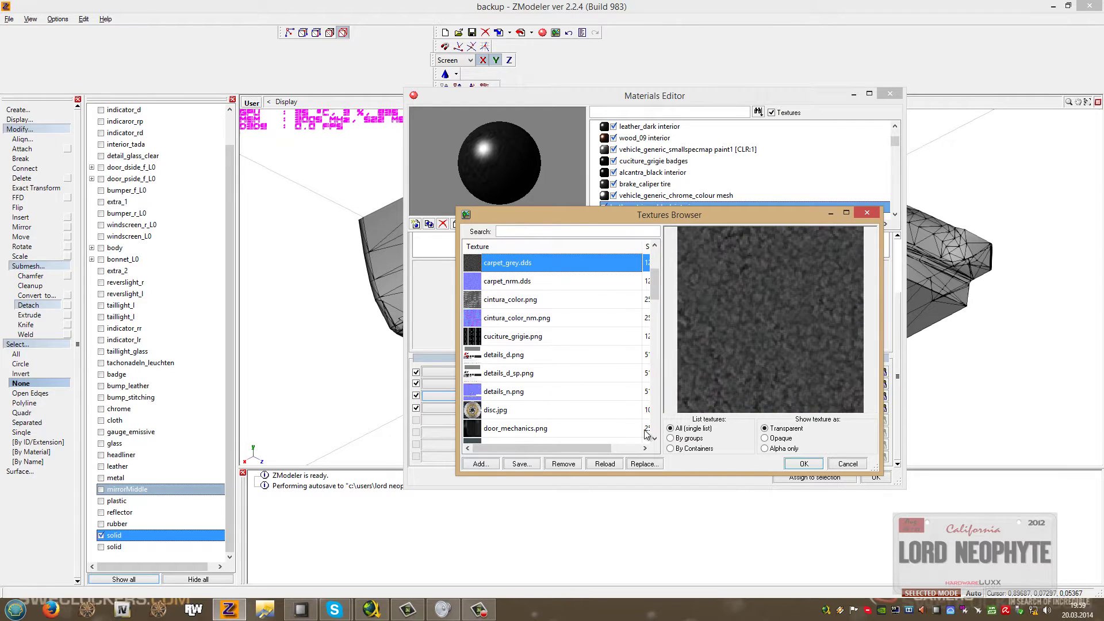
Set the third texture layer to carpet_grey.dds, disable the carpet_nrm.dds layer and accept the material changes.
click(805, 464)
click(417, 384)
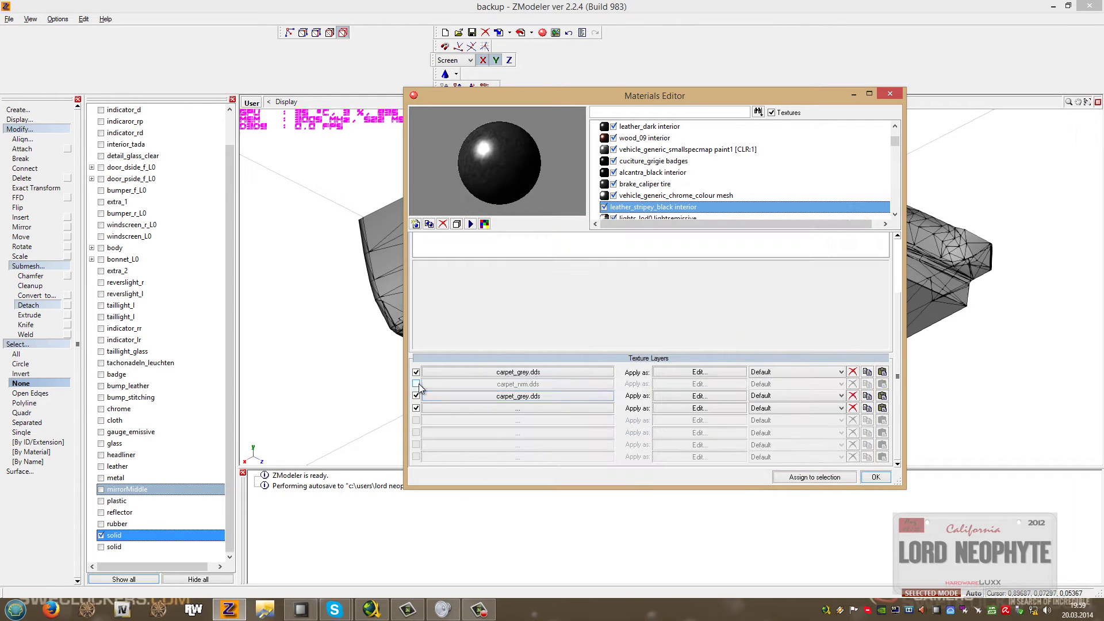
click(878, 476)
Set the floor solid mesh's polygon material to leather_stripey_black interior in its properties.
click(164, 565)
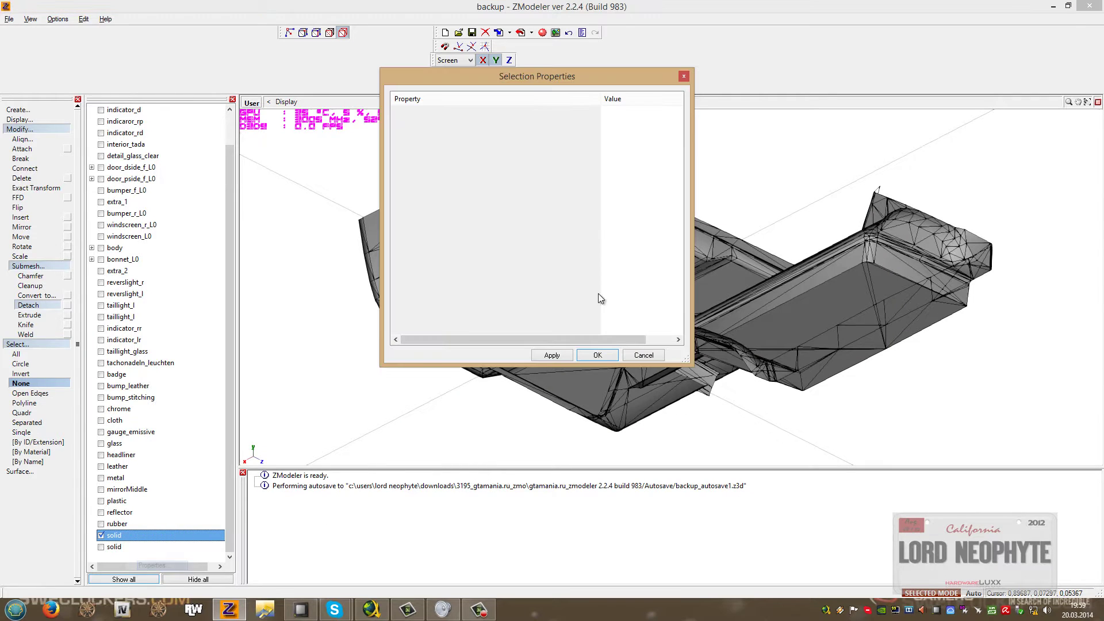
click(610, 329)
click(662, 320)
click(678, 319)
click(678, 352)
click(677, 352)
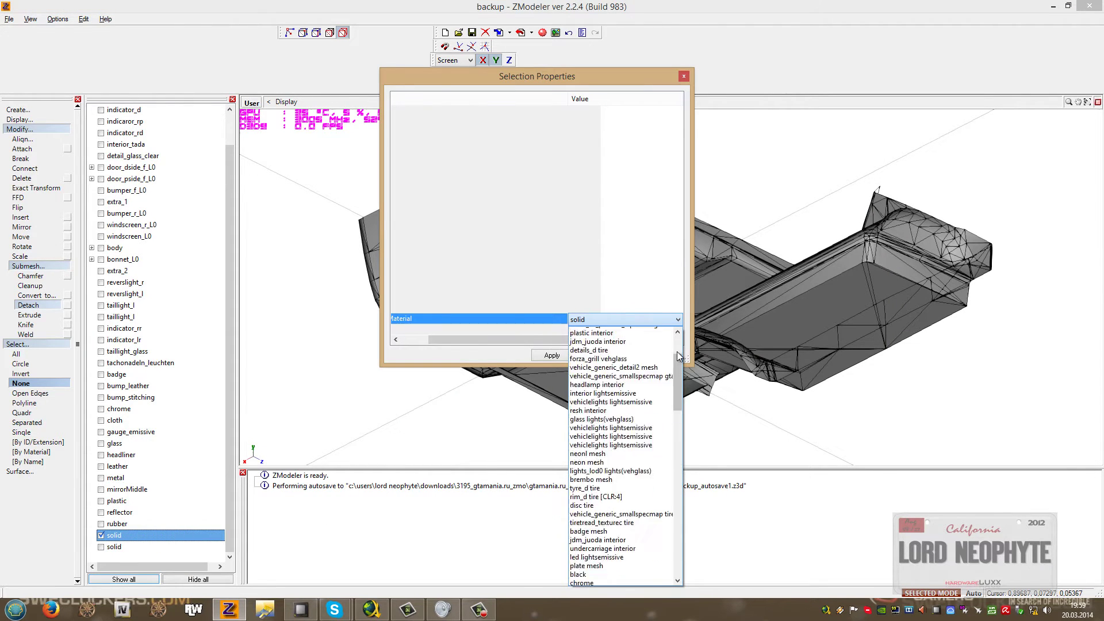
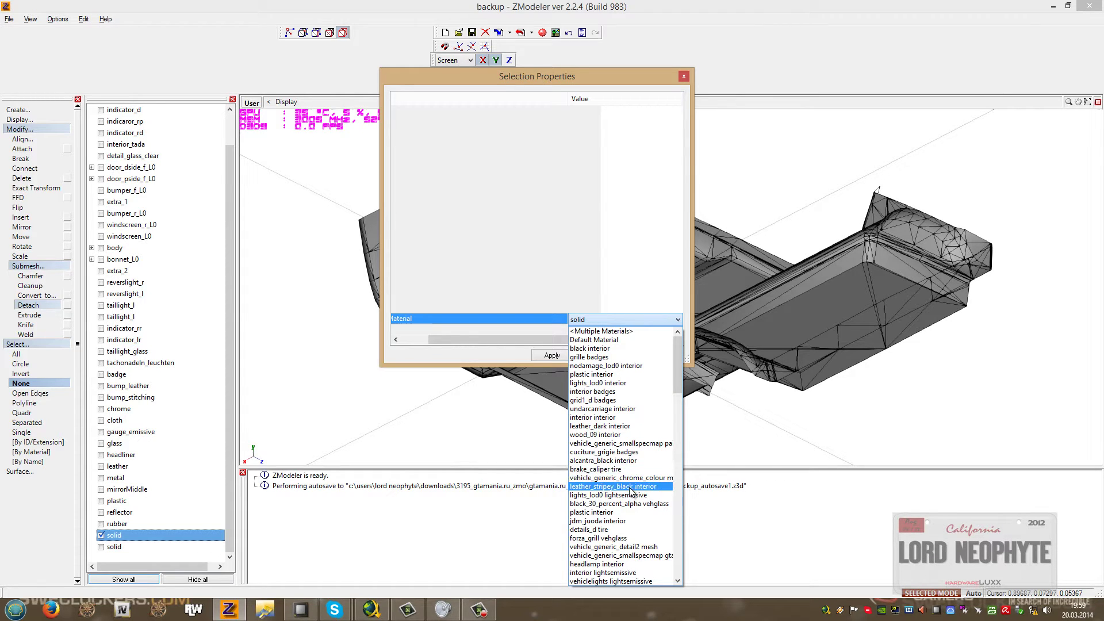
click(633, 486)
click(594, 356)
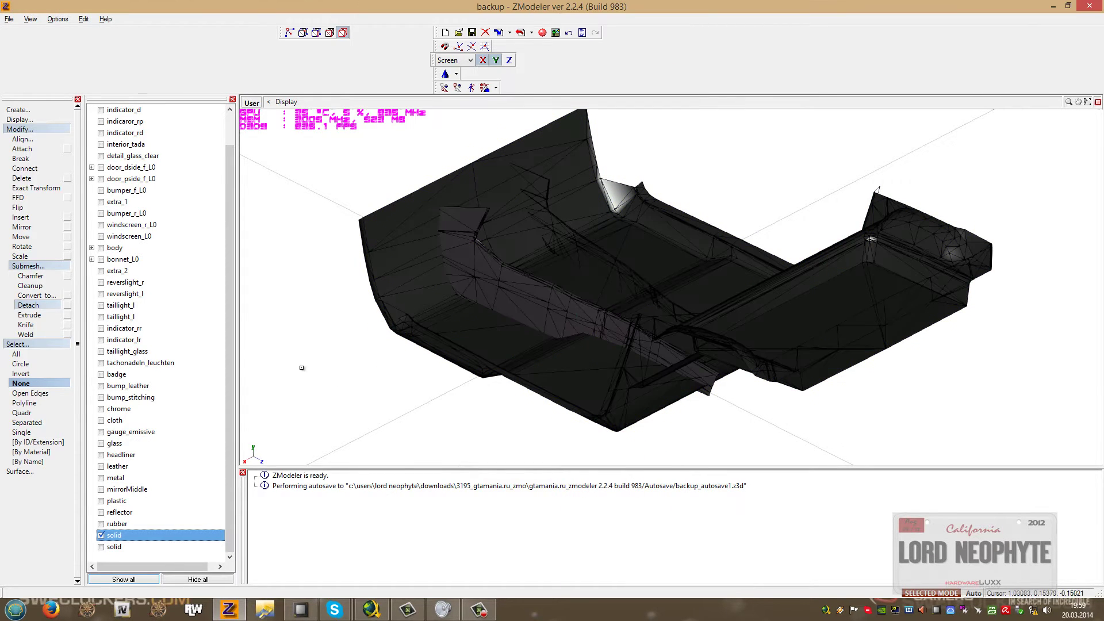
Rename the leather_stripey_black interior material to carpet_grey interior and accept the material changes.
click(542, 33)
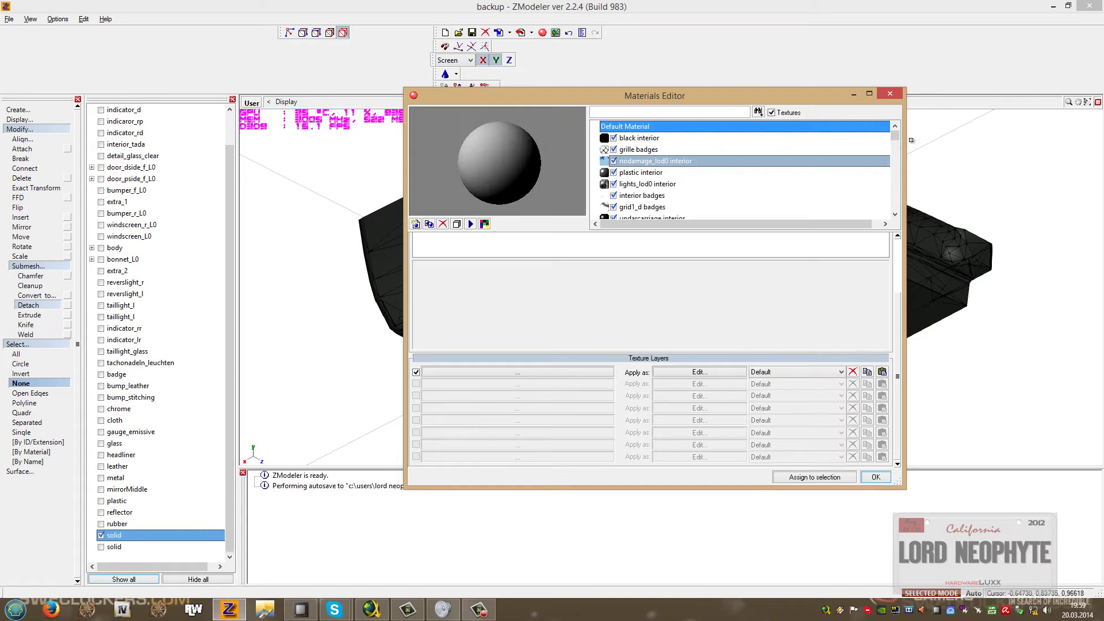
drag(895, 131, 895, 150)
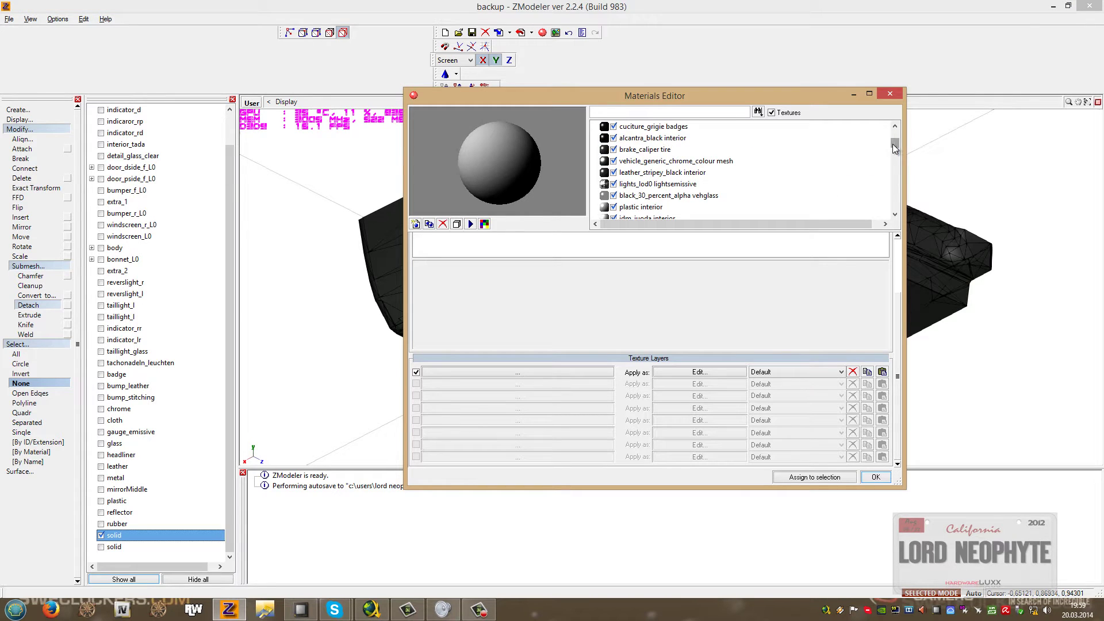
click(661, 172)
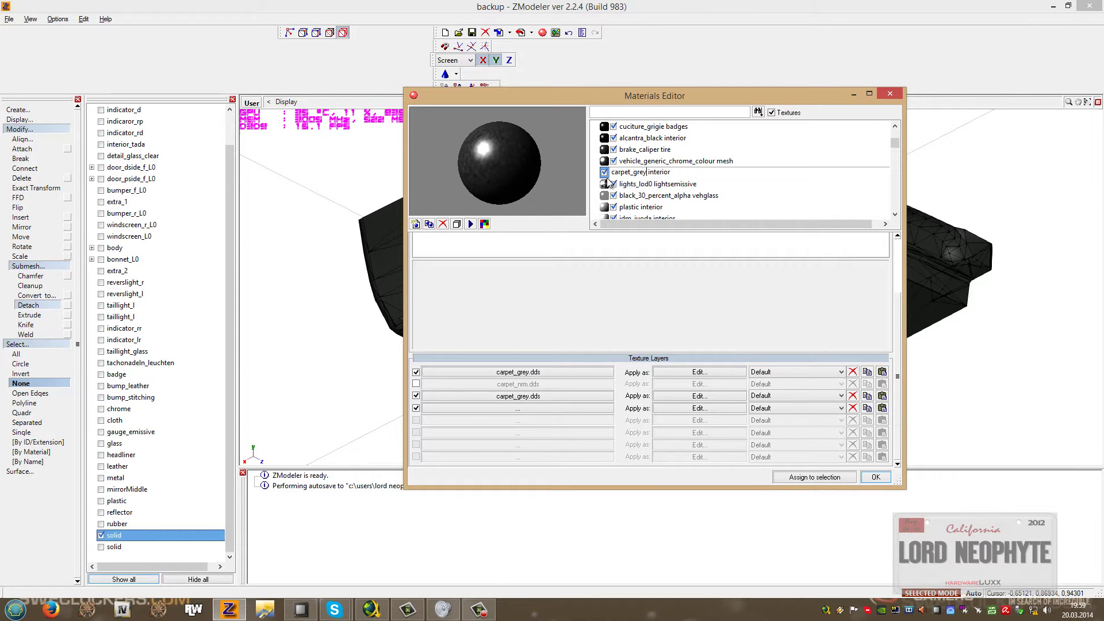
key(Return)
click(665, 211)
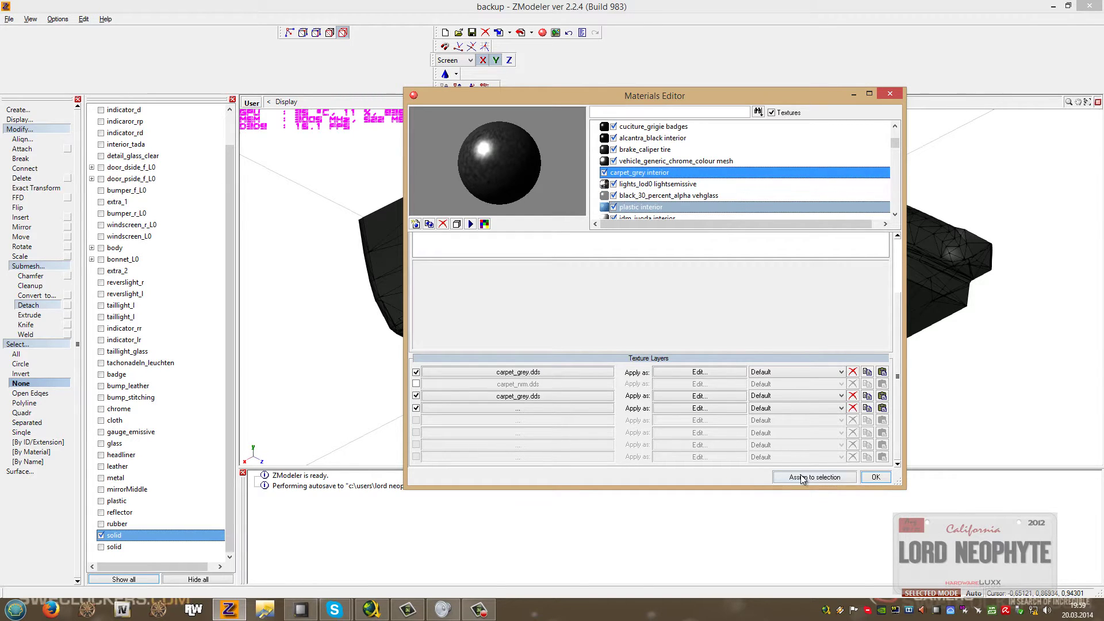
click(882, 481)
Show all the interior meshes, from the second solid up to tachonadeln_leuchten, alongside the visible floor mesh.
click(101, 547)
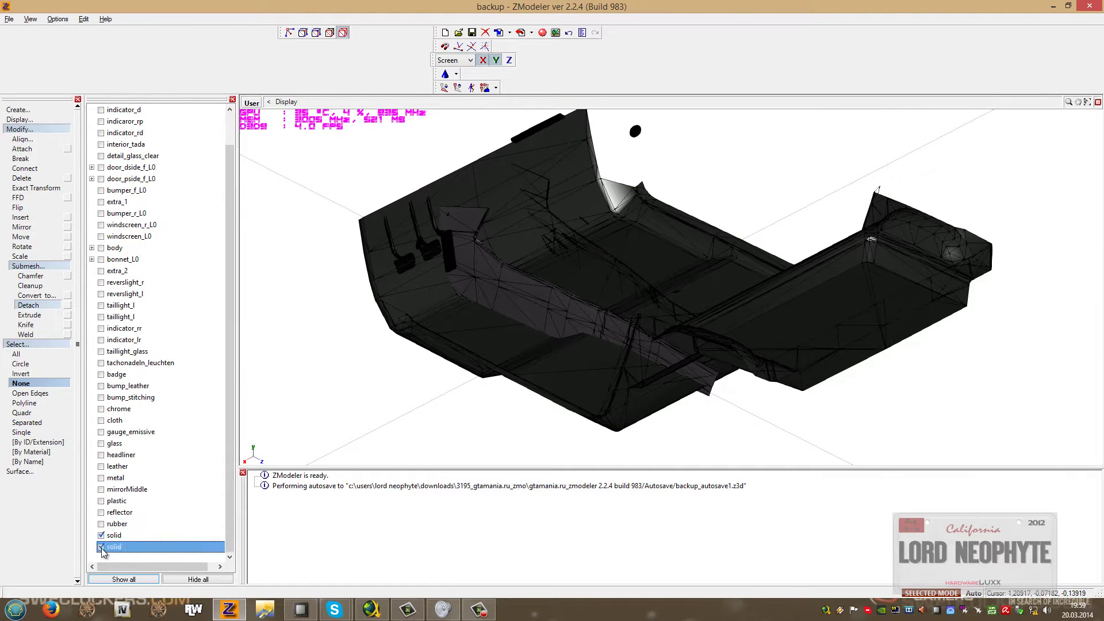
click(101, 524)
click(101, 512)
click(101, 501)
click(101, 489)
click(101, 478)
click(101, 466)
click(101, 455)
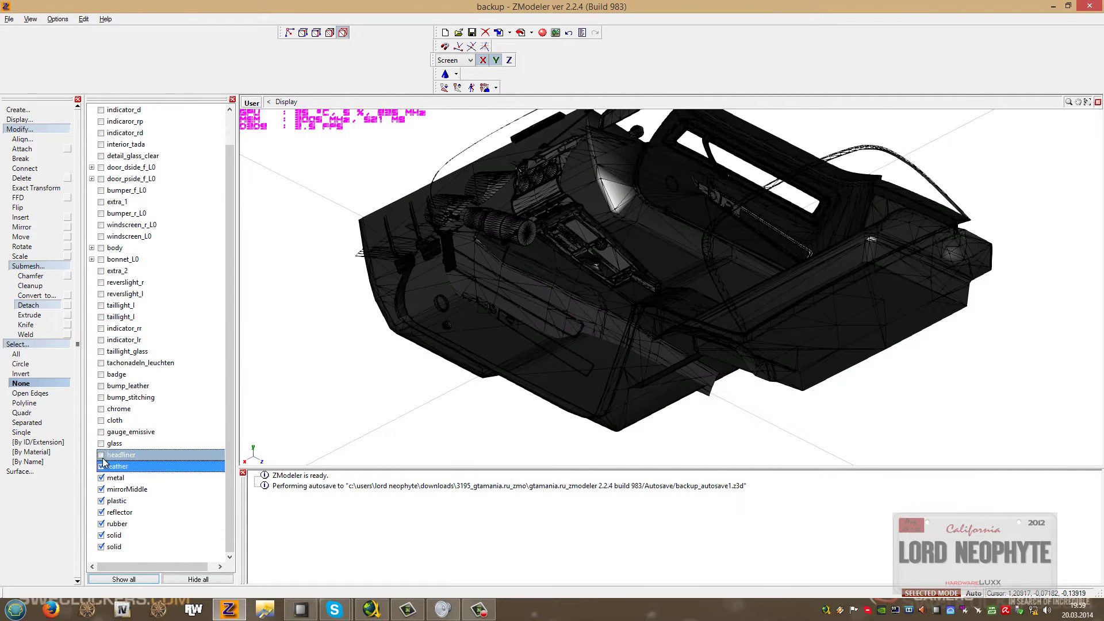
click(101, 443)
click(102, 431)
click(101, 420)
click(101, 409)
click(102, 397)
click(102, 386)
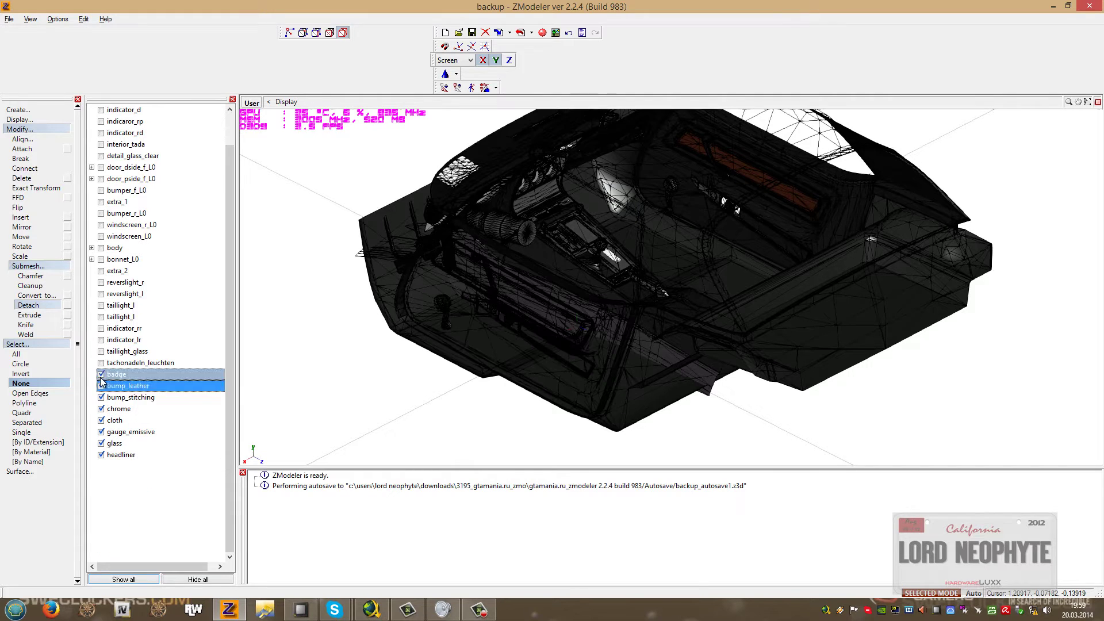
click(101, 375)
click(101, 363)
click(101, 351)
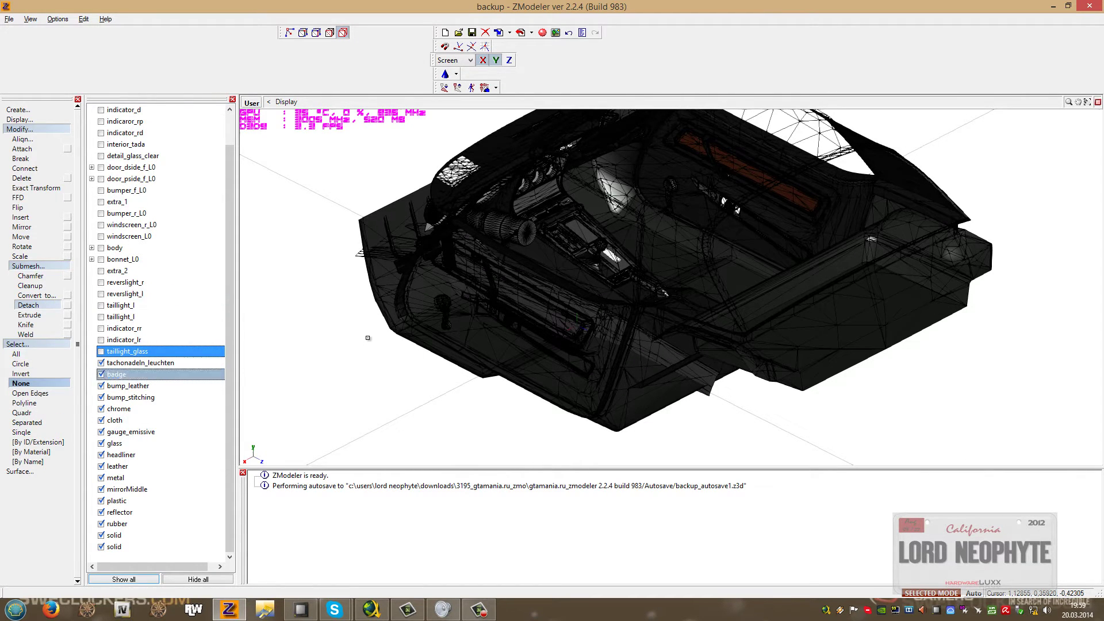
Examine the assembled interior up close, including the door panel trim, its lock controls and the centre console.
middle_drag(400, 336, 355, 336)
scroll(521, 183, up, 10)
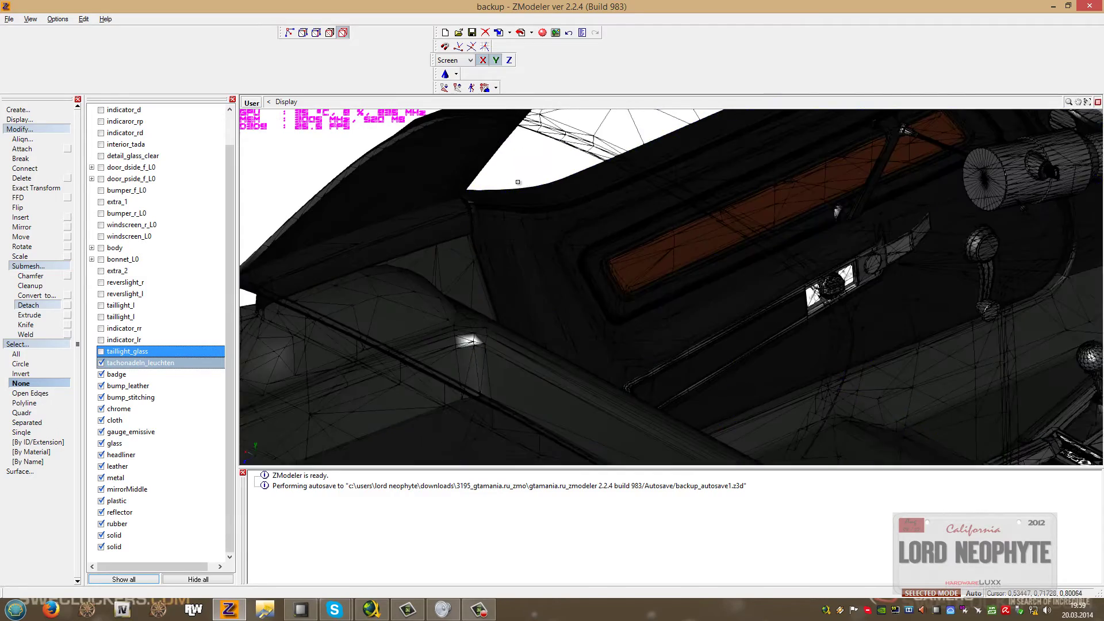
scroll(521, 183, up, 8)
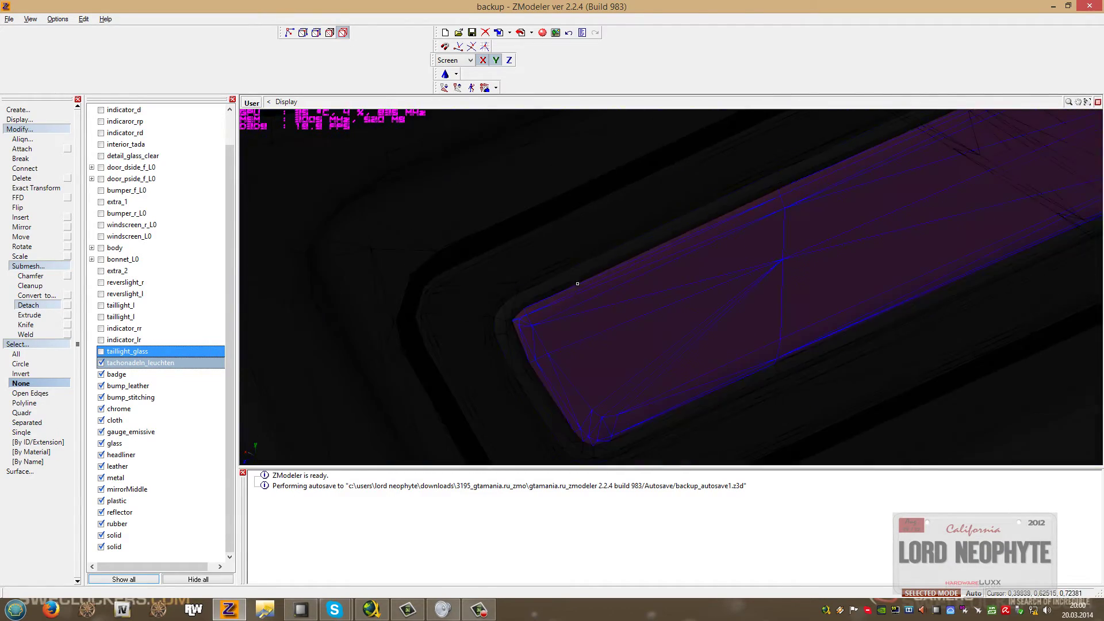
scroll(577, 280, down, 6)
scroll(608, 274, down, 4)
middle_drag(608, 274, 594, 256)
scroll(765, 320, up, 4)
scroll(594, 255, down, 10)
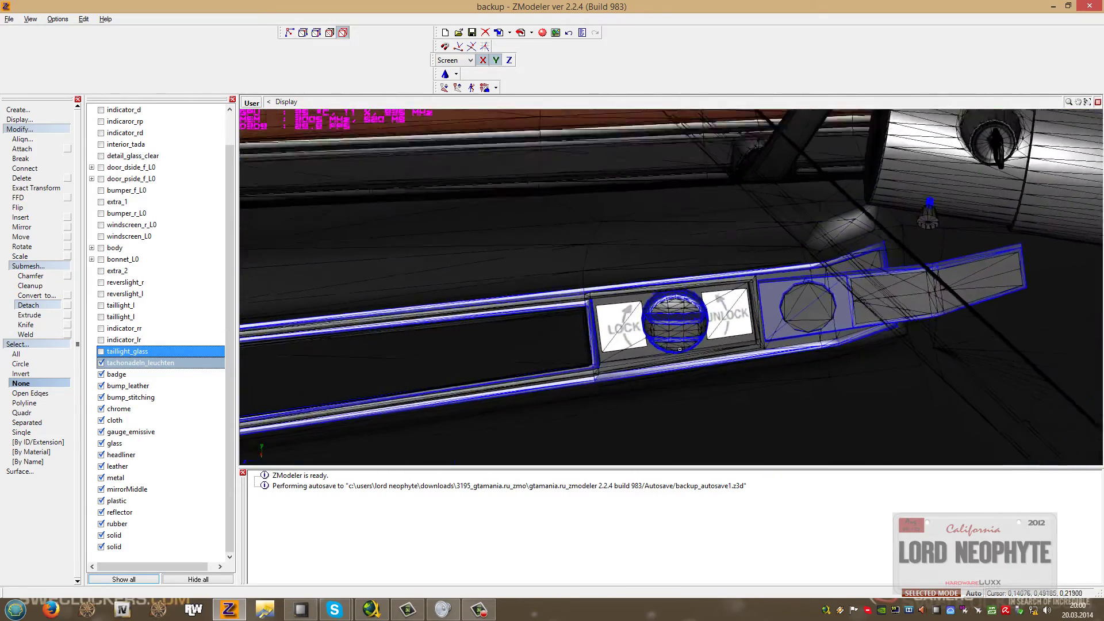
middle_drag(689, 342, 797, 328)
scroll(797, 328, up, 10)
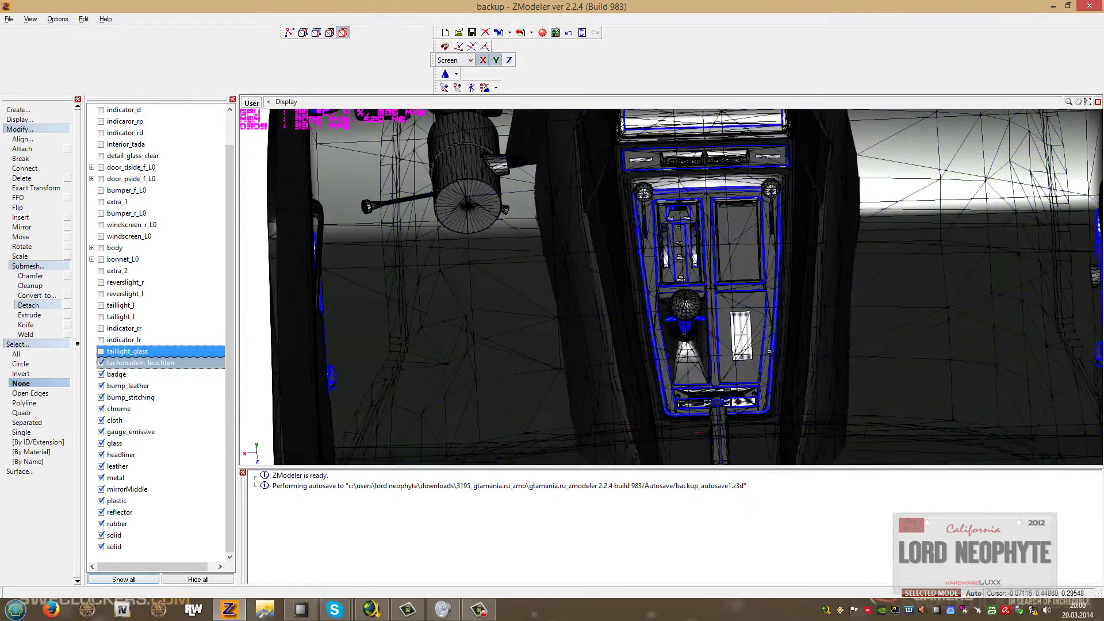
Move the badge mesh to the end of the object list, below the solid meshes, and check its transparency.
click(102, 376)
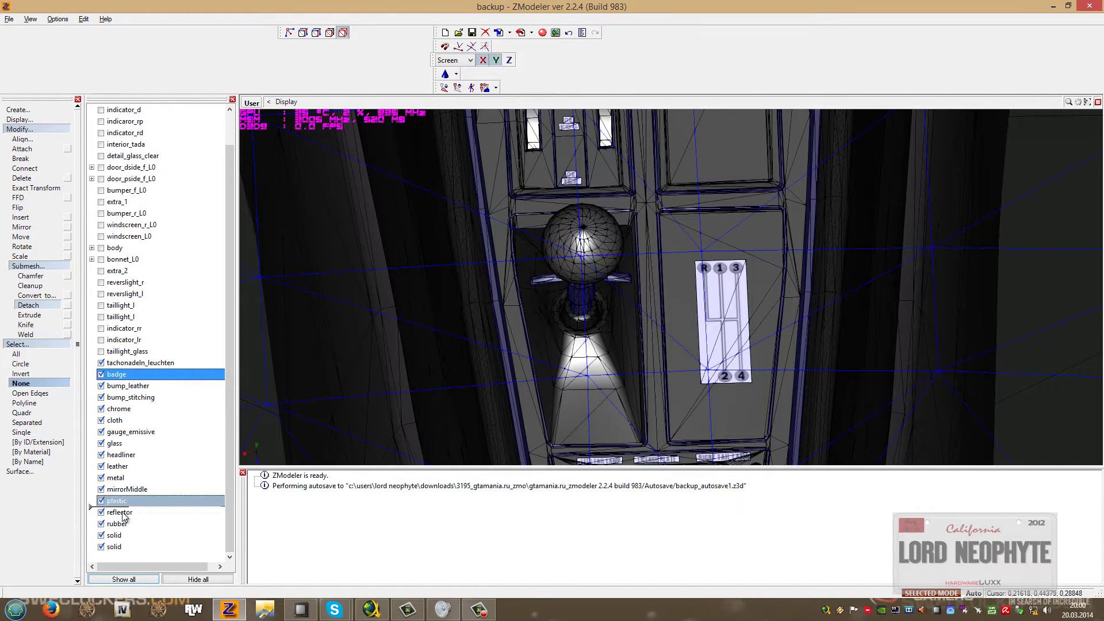
mouse_move(123, 518)
mouse_down()
mouse_move(119, 544)
mouse_move(130, 555)
mouse_move(124, 533)
mouse_up()
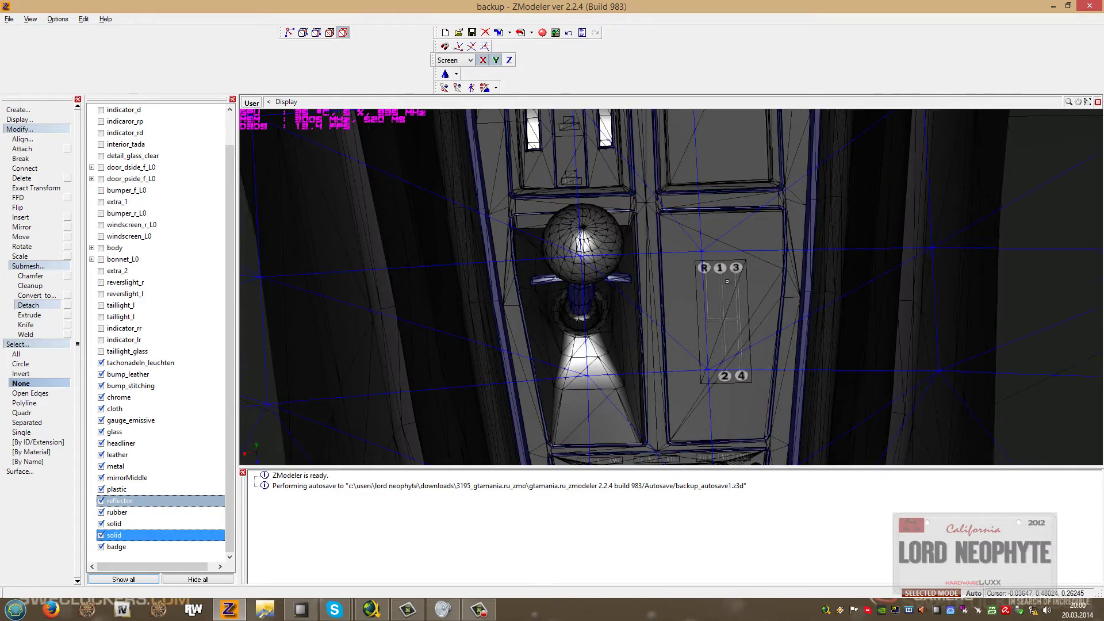
middle_drag(727, 281, 678, 331)
scroll(563, 247, down, 2)
scroll(697, 349, down, 2)
scroll(667, 336, up, 10)
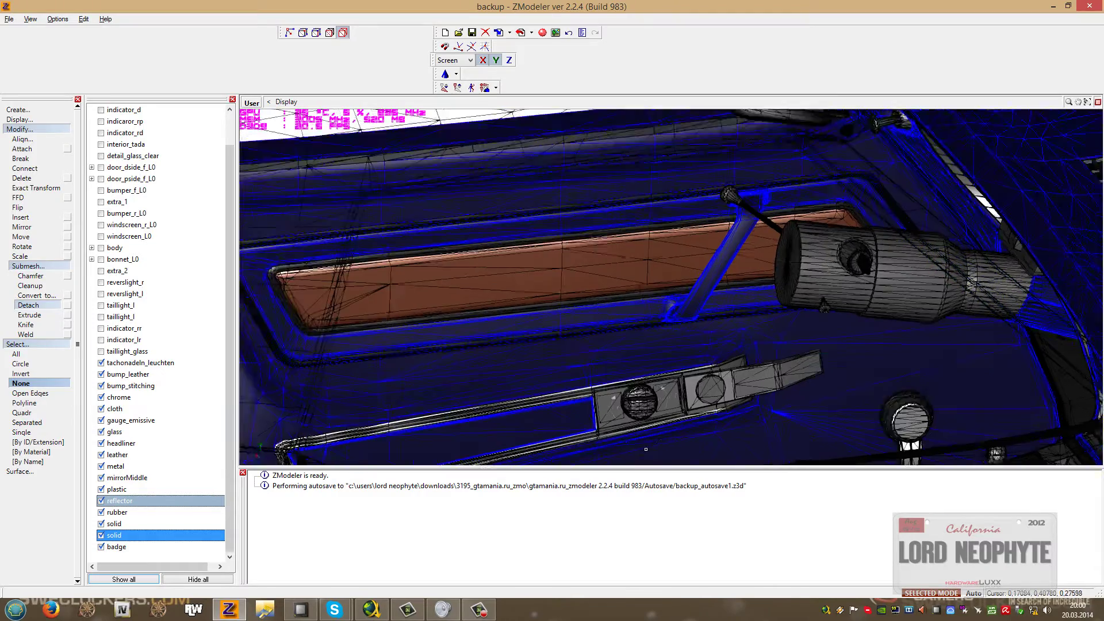
Maximize the shaded 3D view and examine the door panel, centre console and whole interior.
click(114, 548)
drag(123, 374, 126, 547)
click(1088, 103)
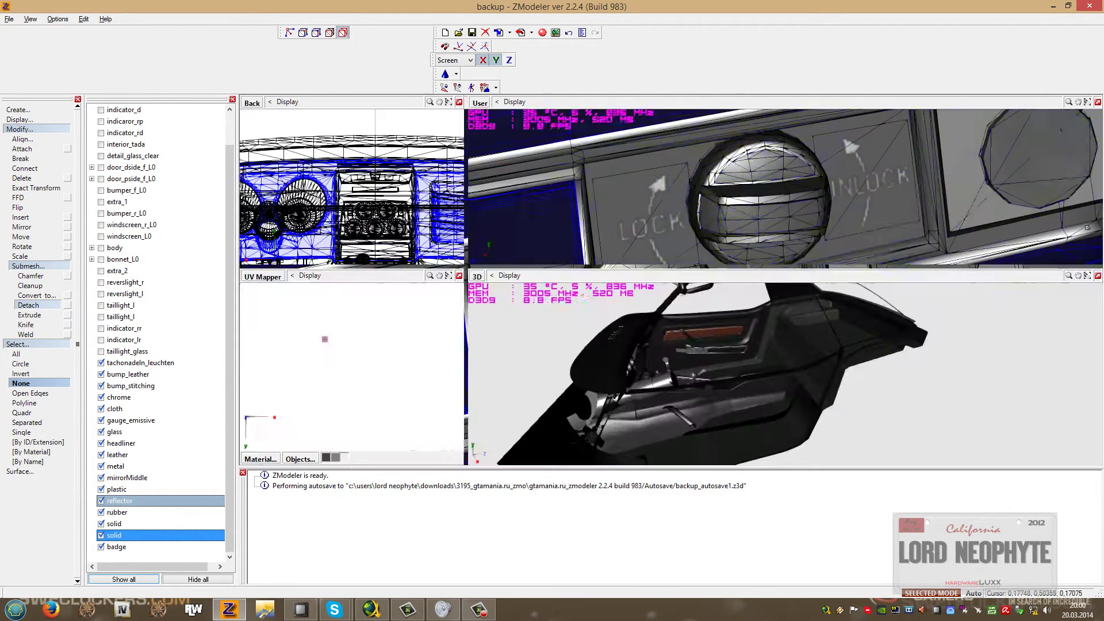
click(1098, 275)
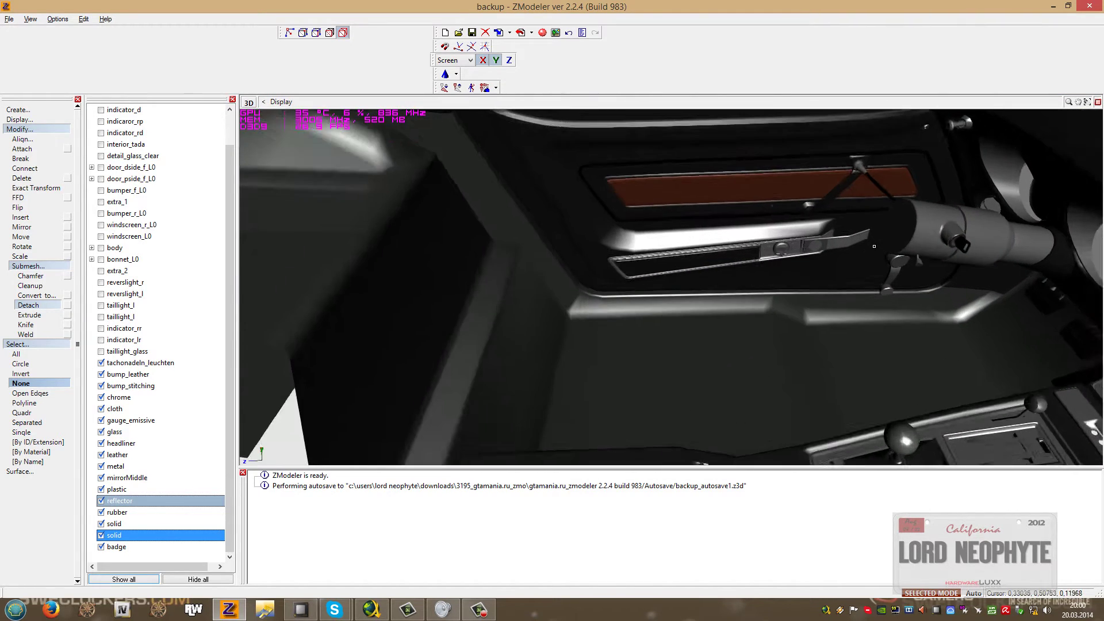
middle_drag(874, 246, 716, 259)
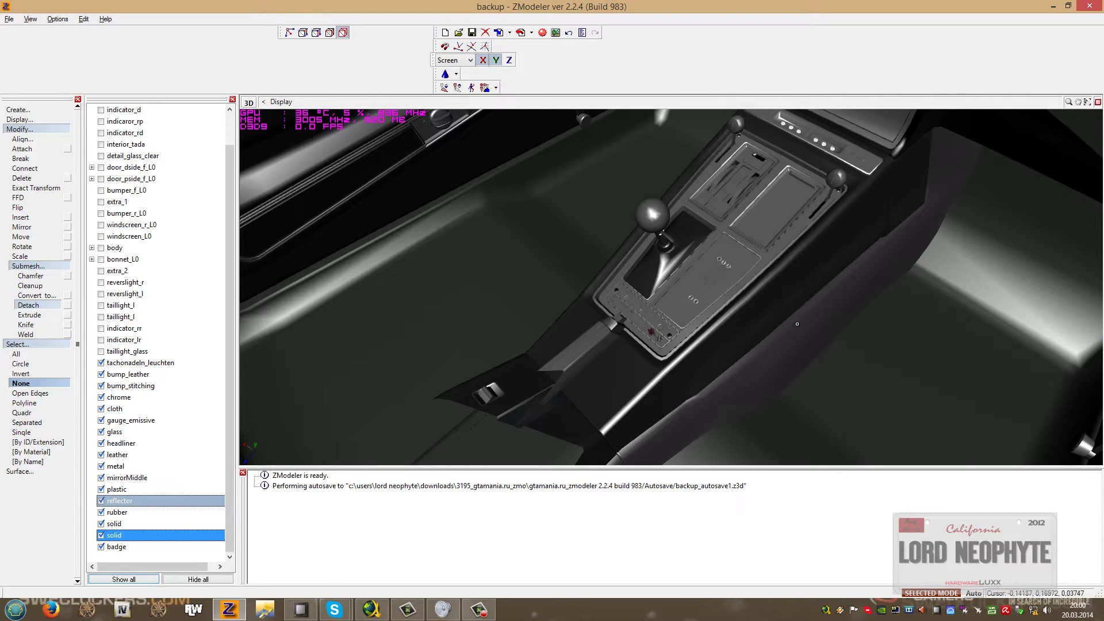
middle_drag(797, 323, 736, 267)
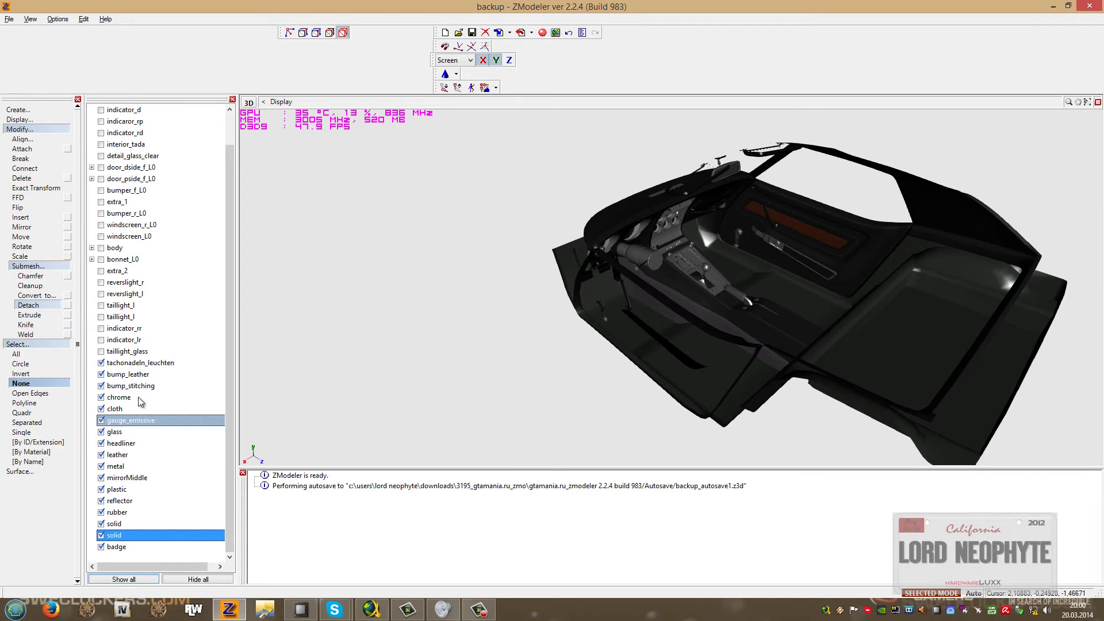
Isolate the bump_leather mesh and display it in the maximized User view.
click(128, 375)
right_click(144, 377)
click(166, 420)
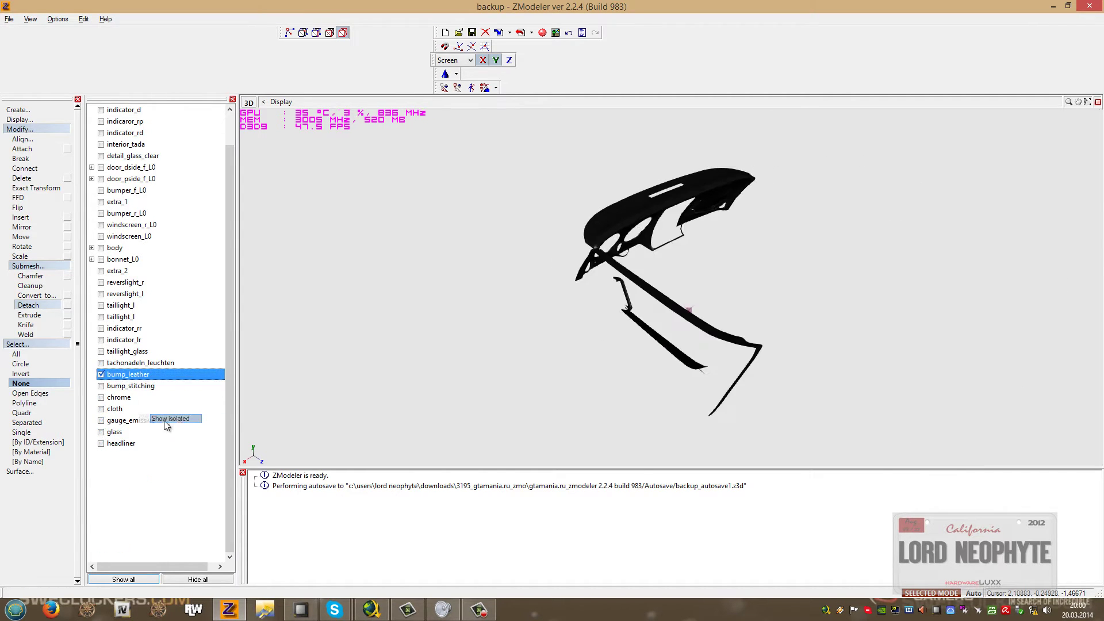
middle_drag(460, 328, 1088, 115)
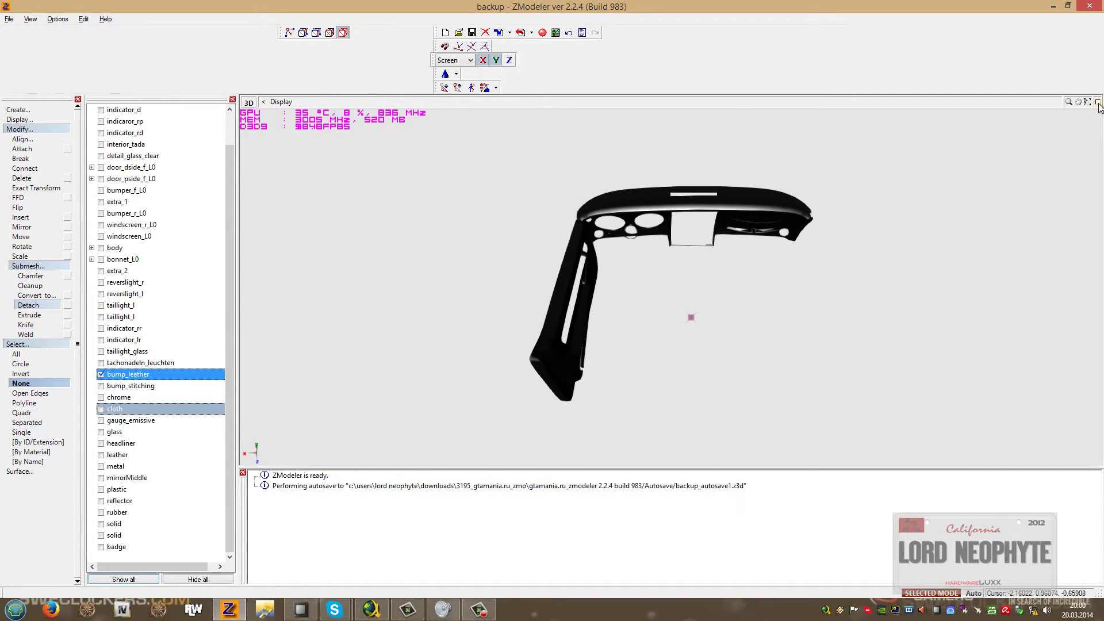
click(1099, 103)
click(1099, 103)
Select most of the door panel's polygons on the bump_leather mesh with Quadr selection in polygon mode.
click(329, 33)
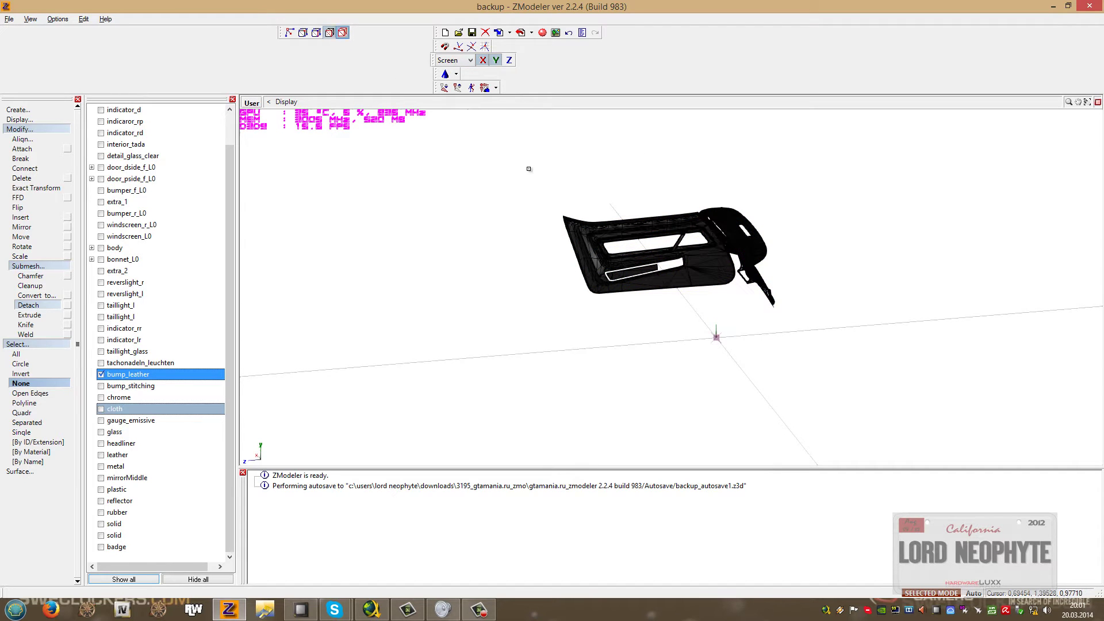
click(623, 205)
middle_drag(623, 205, 627, 203)
scroll(627, 203, up, 2)
scroll(635, 302, up, 5)
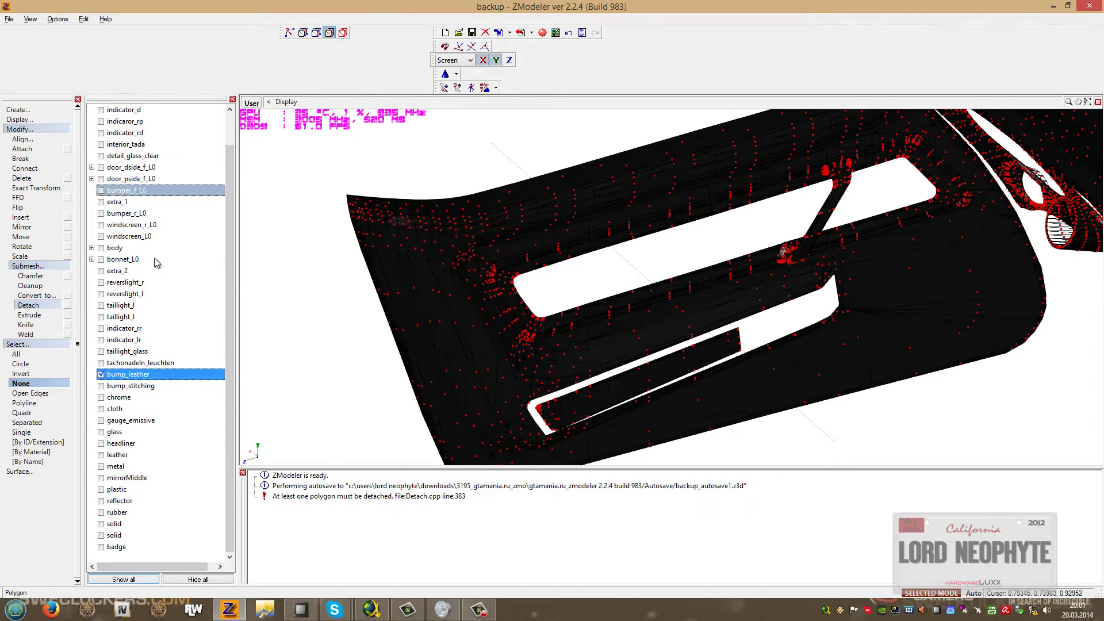
click(23, 412)
click(456, 254)
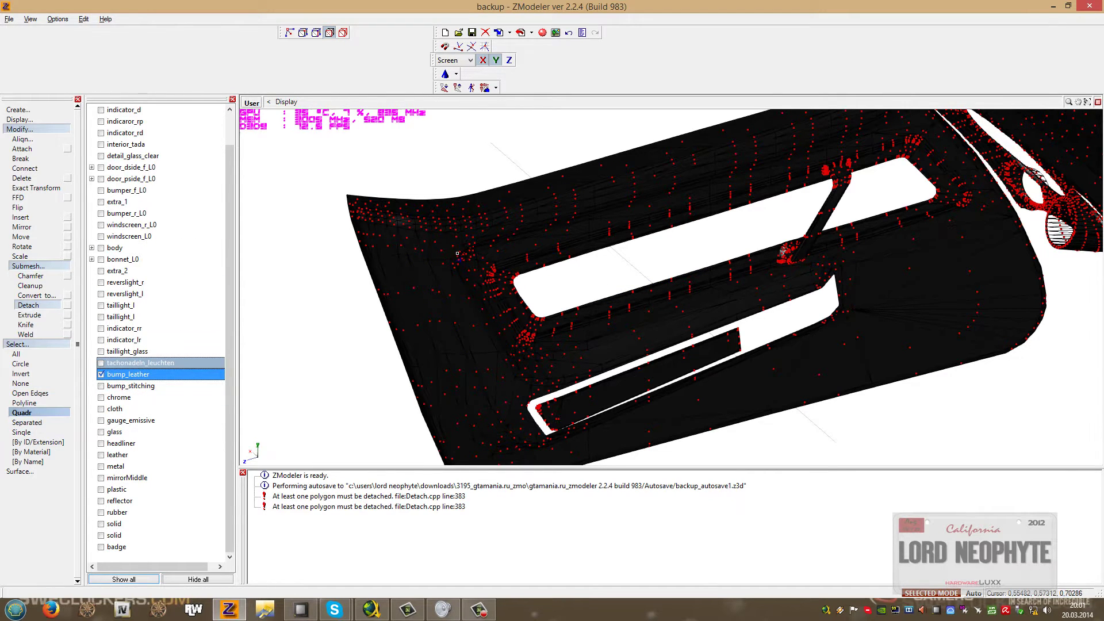
scroll(542, 222, down, 3)
click(547, 217)
middle_drag(542, 221, 539, 215)
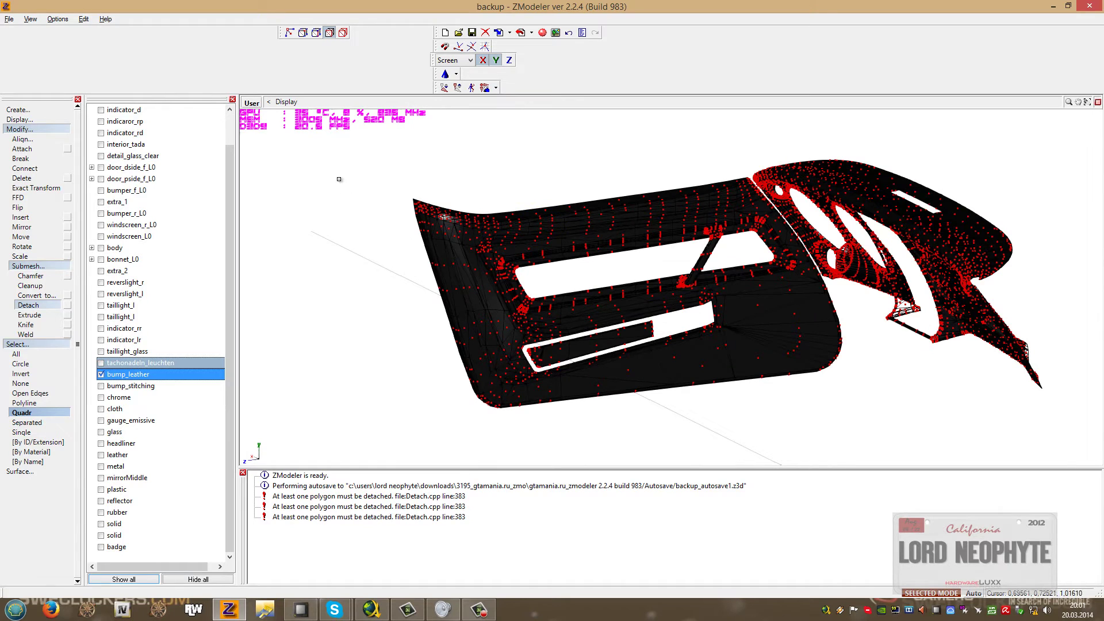
click(748, 421)
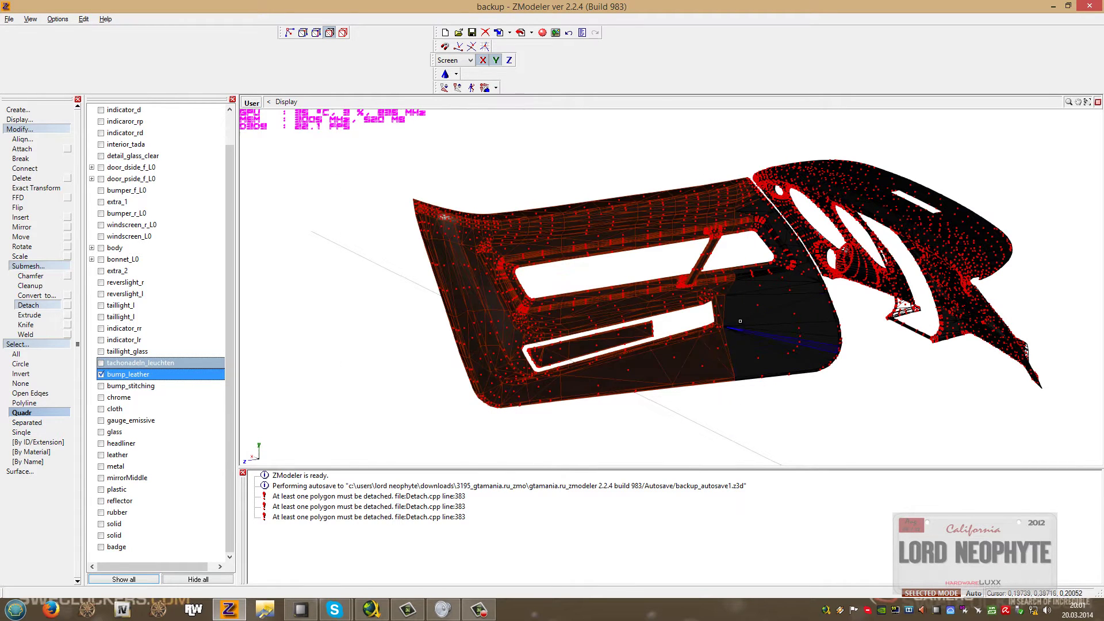
drag(844, 409, 862, 421)
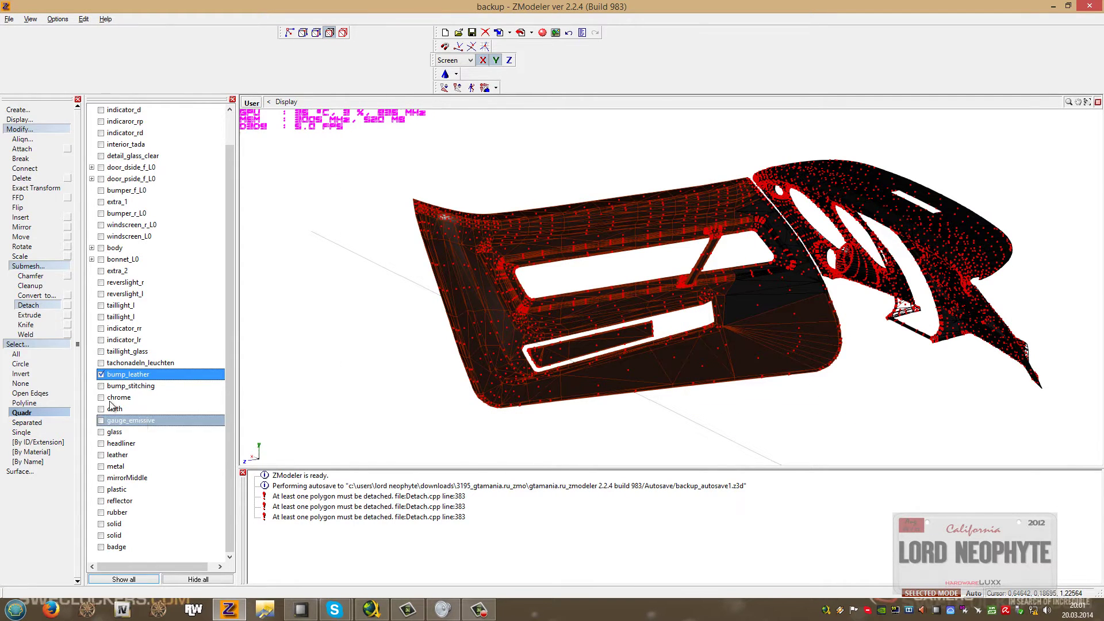
Try to detach the selected door panel polygons from bump_leather, and undo the detachment.
click(57, 422)
click(575, 383)
middle_drag(575, 384, 630, 340)
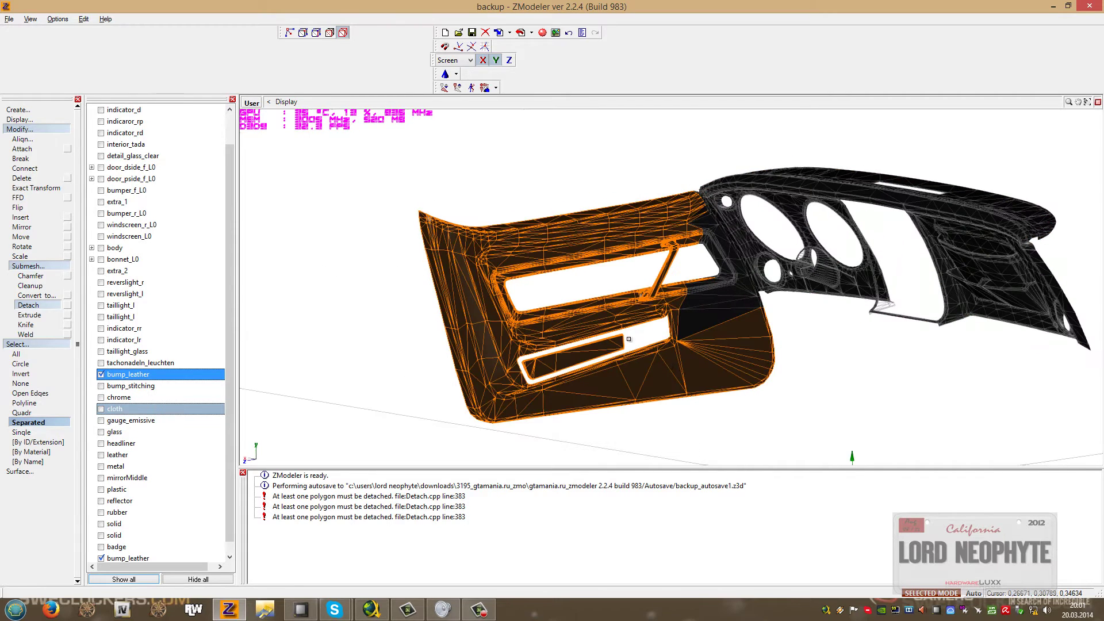
click(568, 33)
click(471, 250)
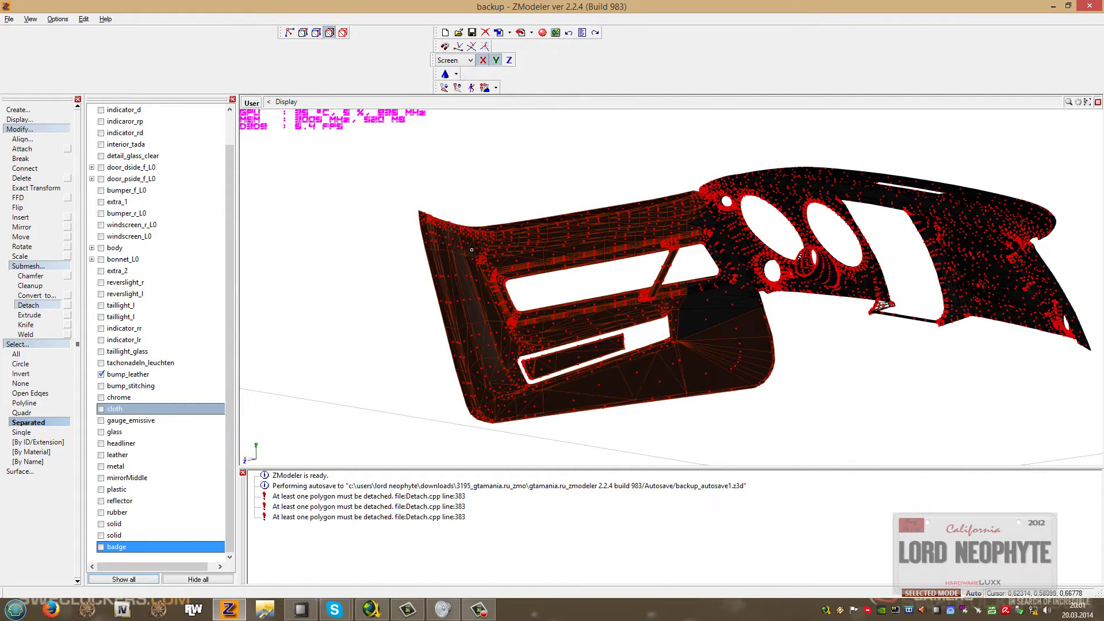
Add the door panel's remaining unselected polygon groups to the selection with Separated selection.
click(27, 275)
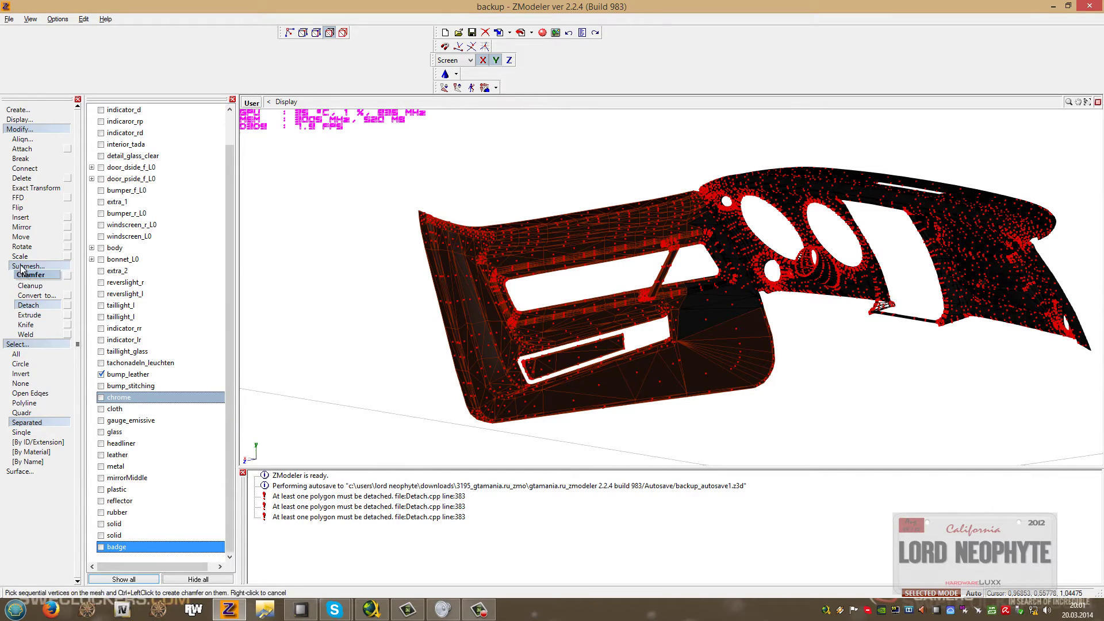
click(21, 266)
scroll(691, 356, up, 10)
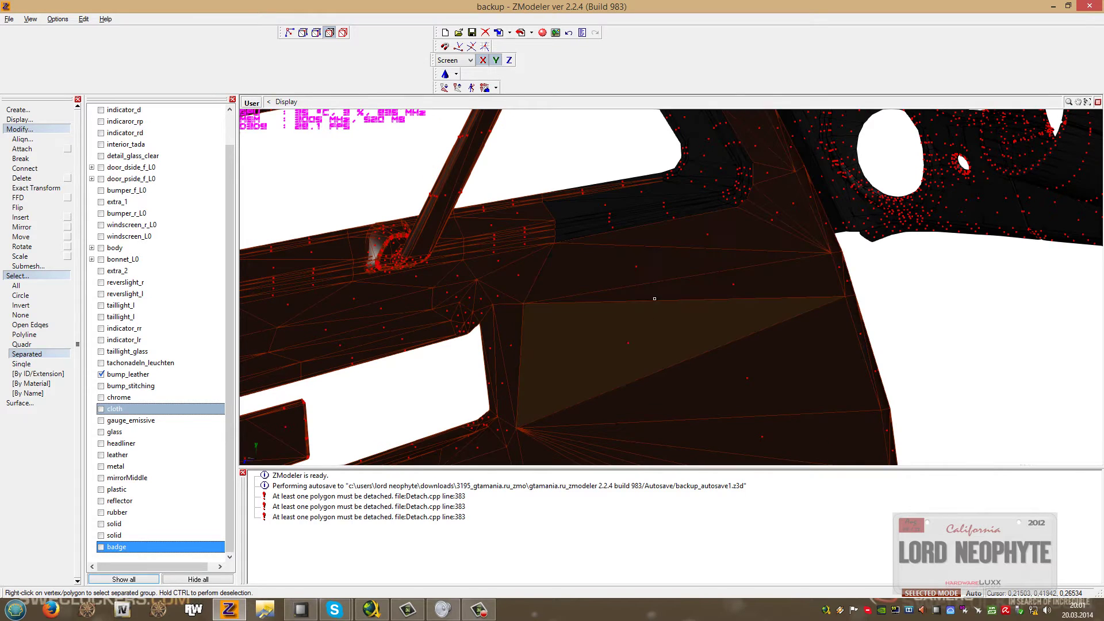
right_click(631, 213)
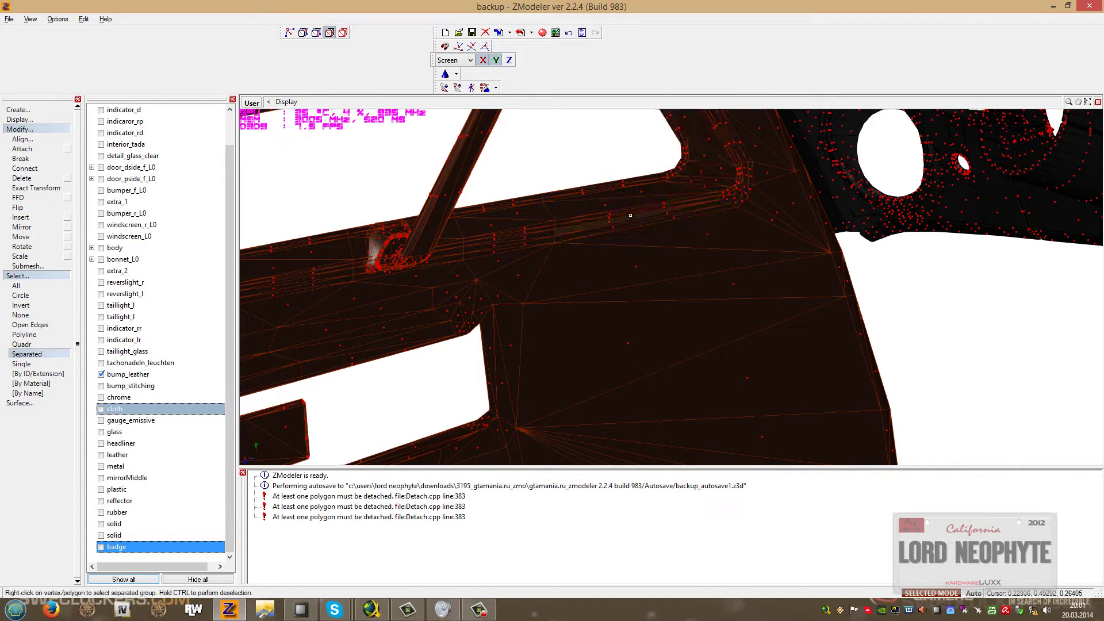
middle_drag(630, 215, 642, 349)
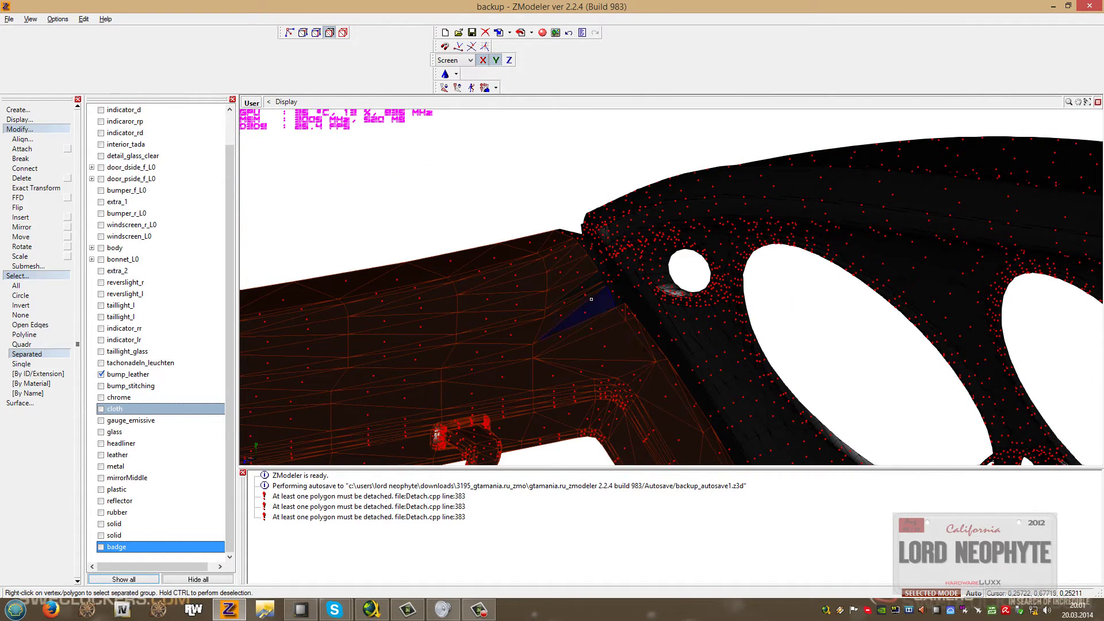
middle_drag(718, 269, 593, 253)
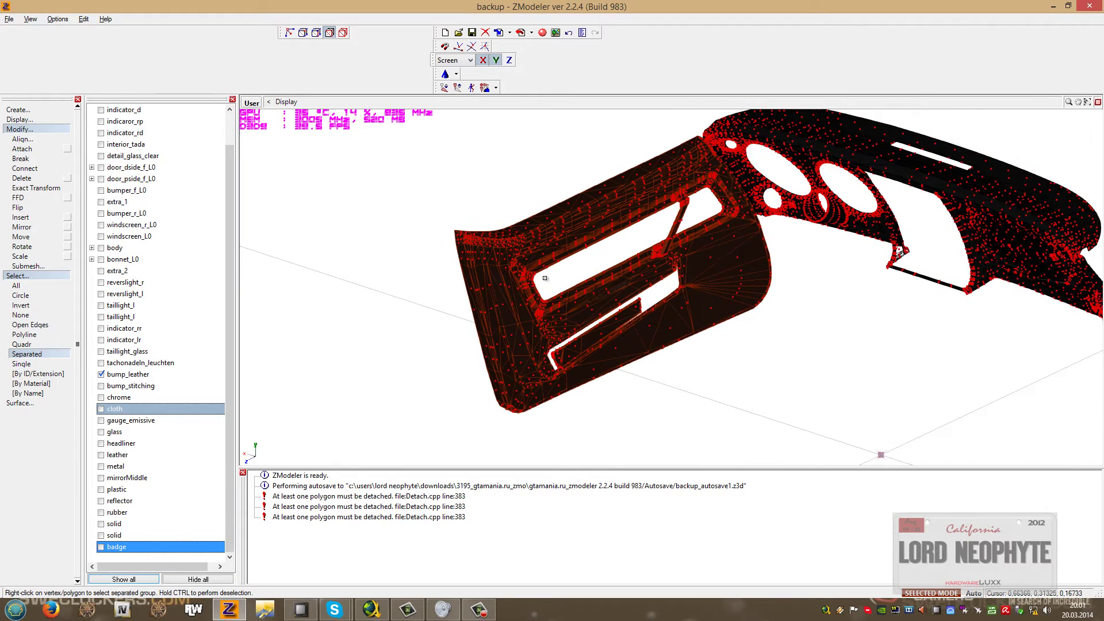
Detach the selected door panel polygons from bump_leather into a separate mesh.
click(28, 266)
click(57, 334)
click(47, 305)
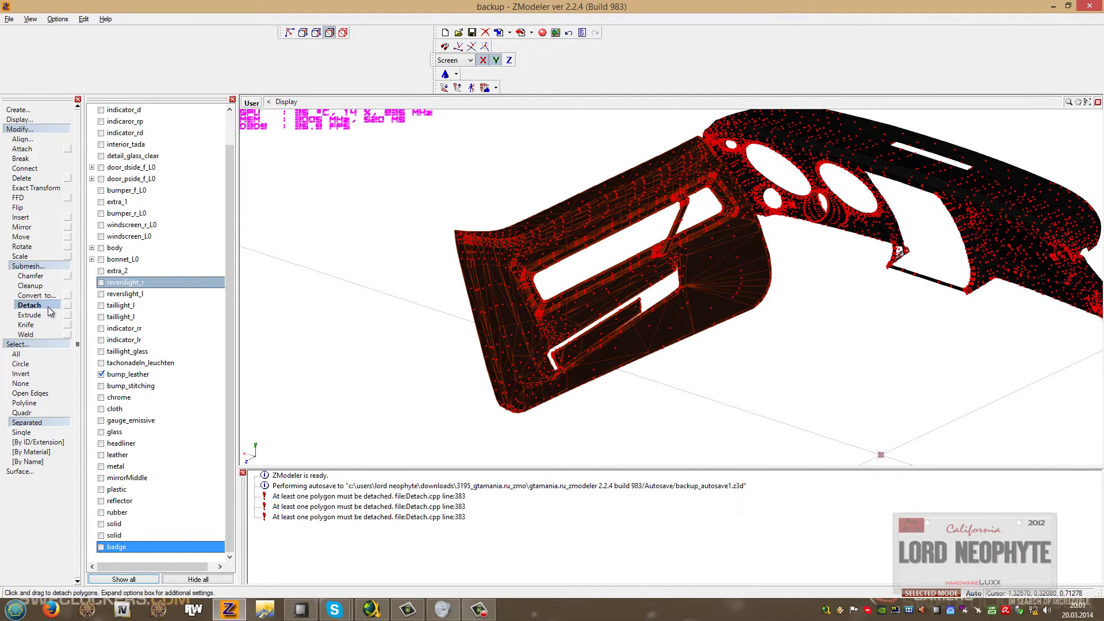
click(230, 556)
click(101, 546)
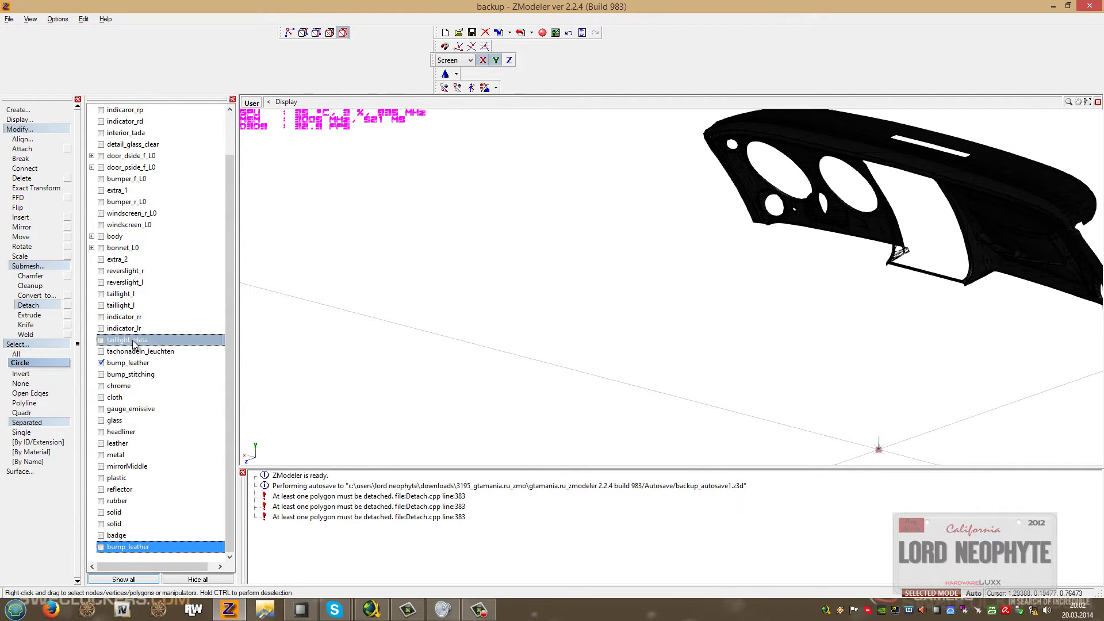
Show the detached door panel mesh, rename it door_d, and hide it.
click(102, 547)
click(106, 550)
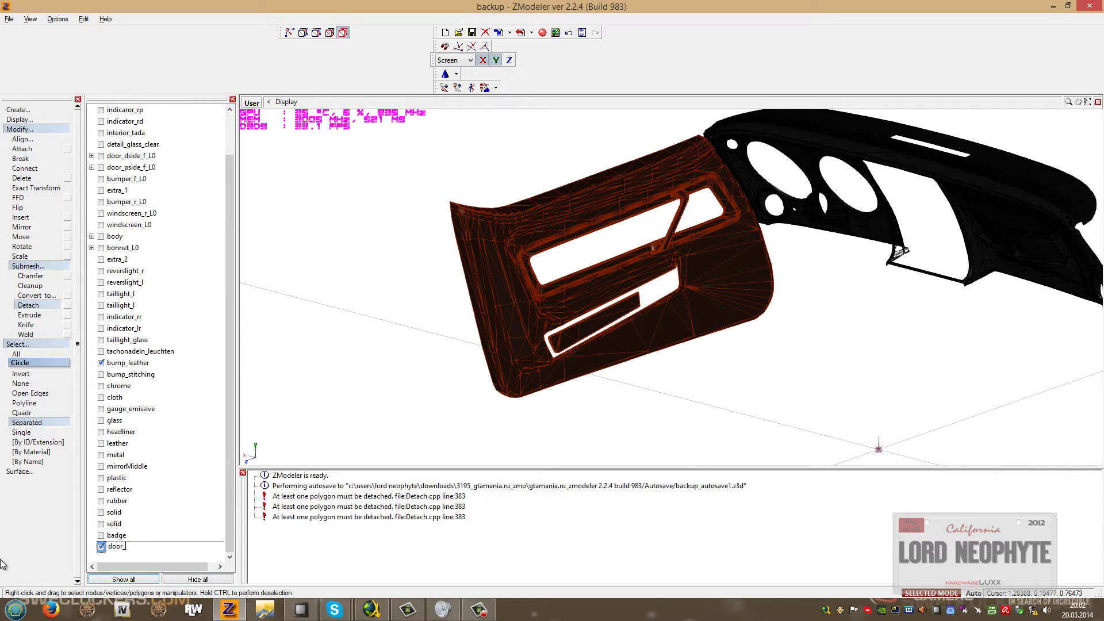
click(102, 559)
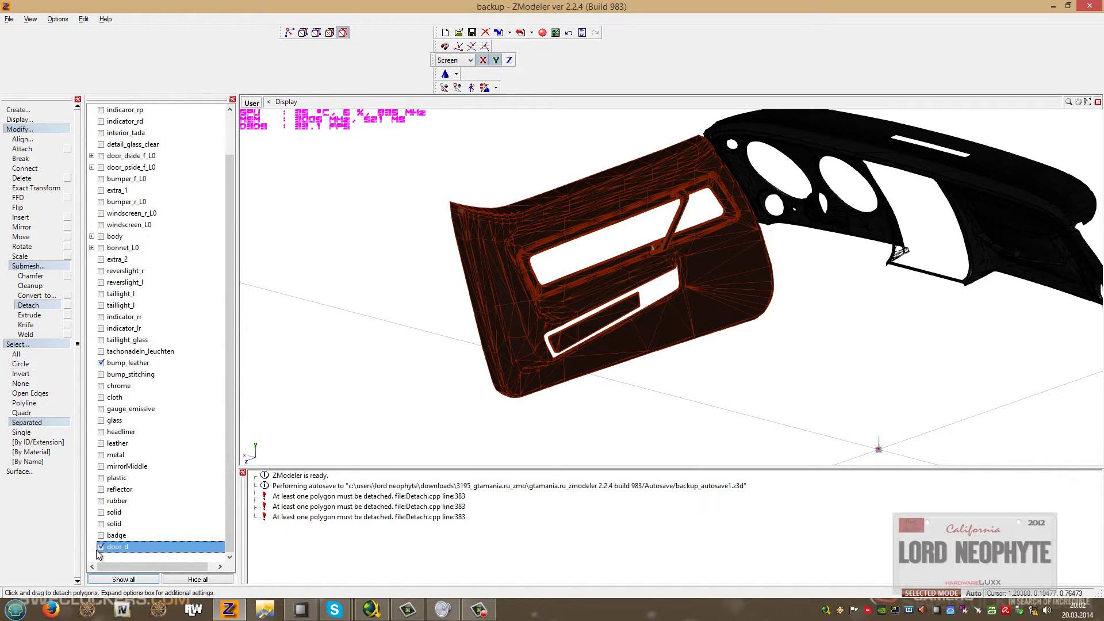
click(102, 547)
Show bump_stitching and select stitching polygon groups along the door panel's upper edge and around its opening with Separated selection.
click(101, 375)
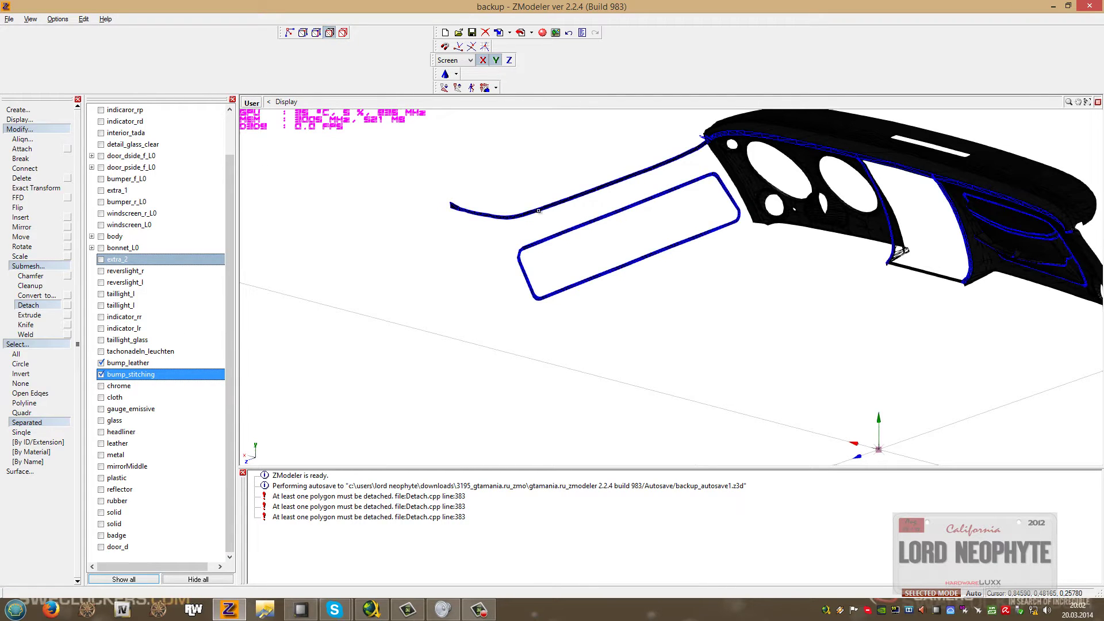
middle_drag(503, 272, 485, 293)
click(17, 424)
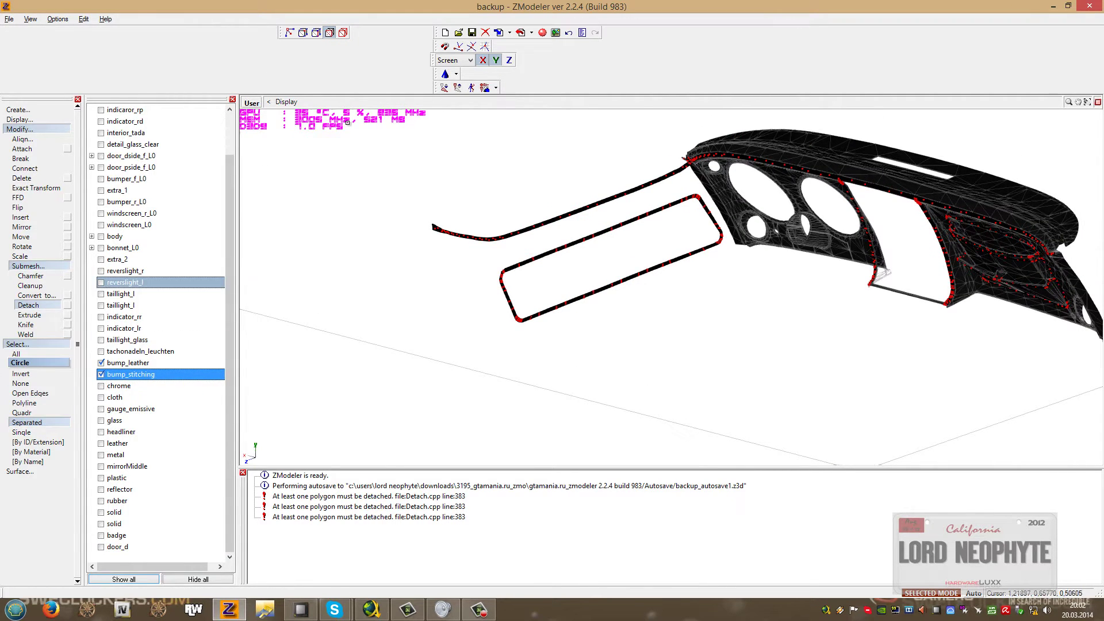
scroll(562, 251, up, 3)
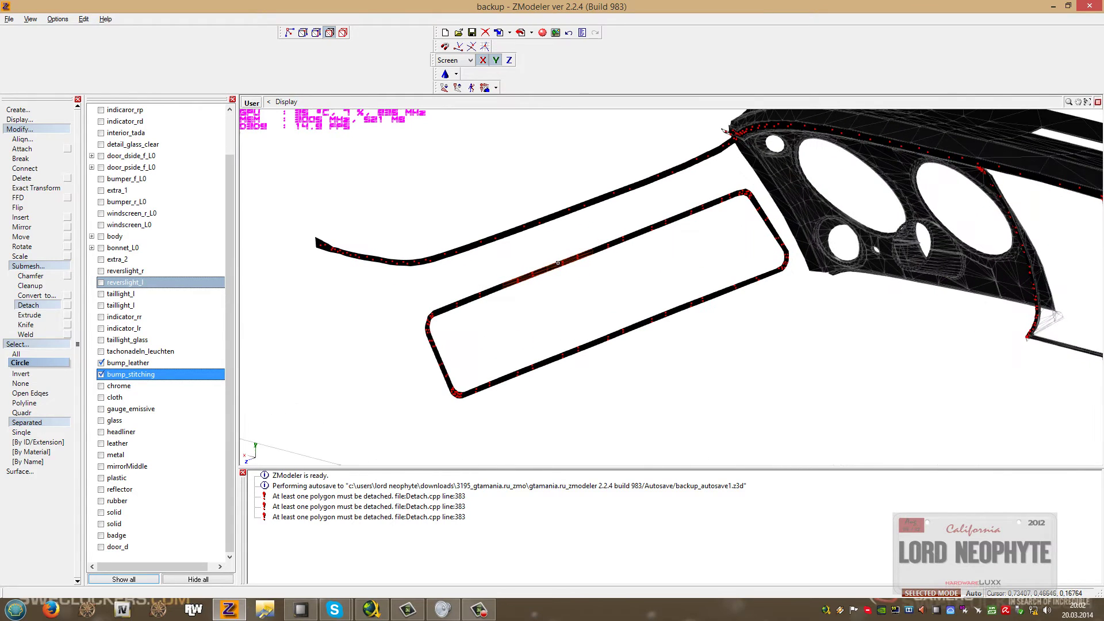
scroll(483, 240, up, 5)
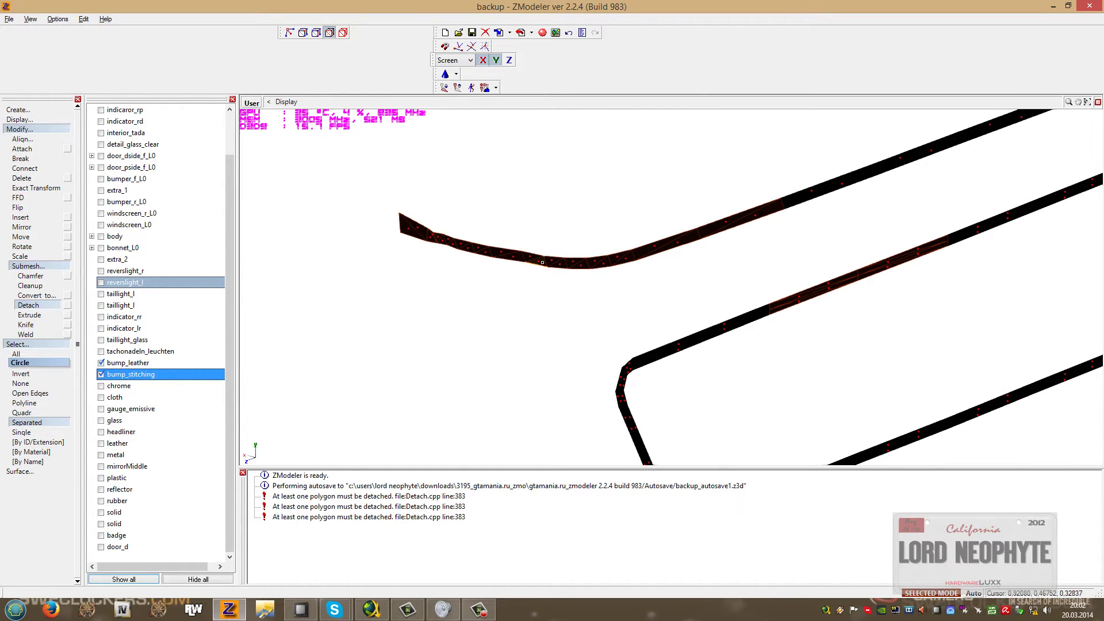
middle_drag(985, 140, 653, 294)
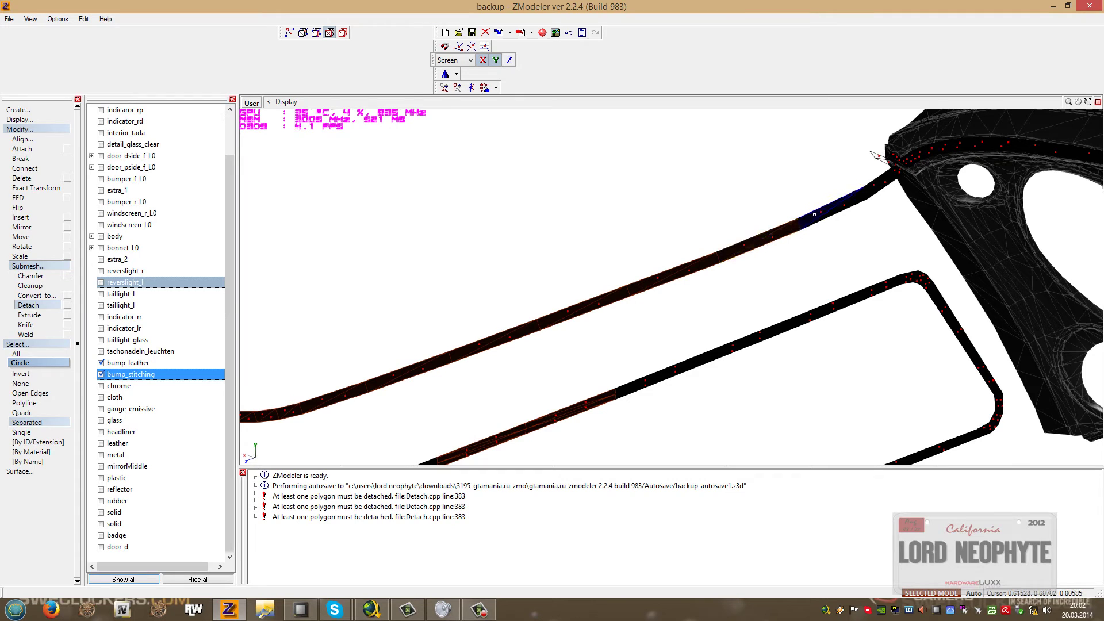
middle_drag(879, 185, 785, 280)
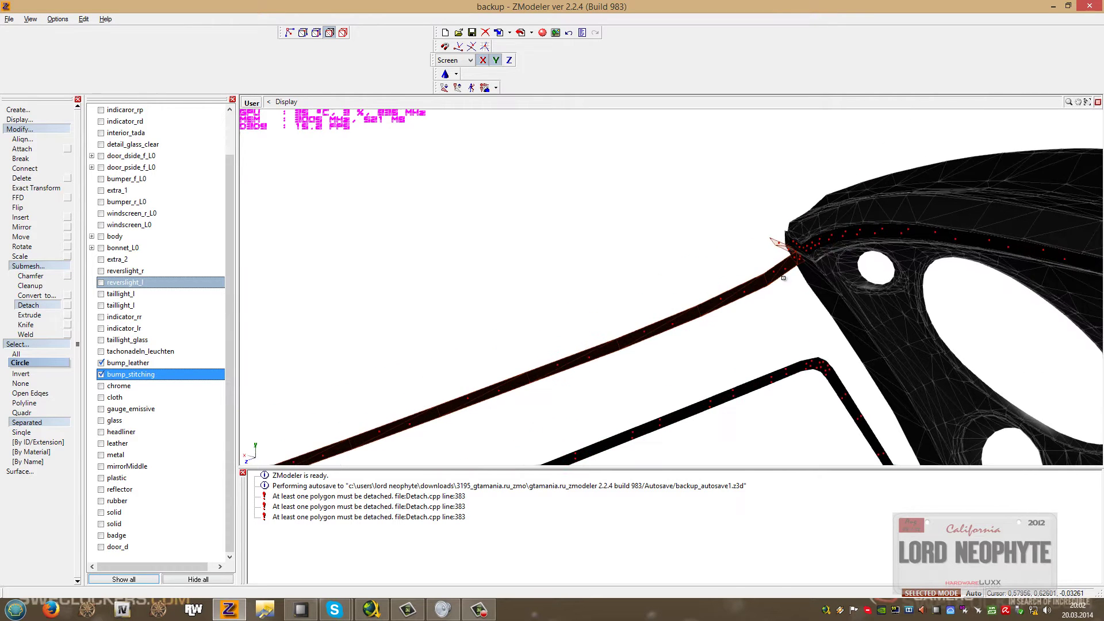
middle_drag(777, 331, 766, 213)
scroll(667, 318, down, 2)
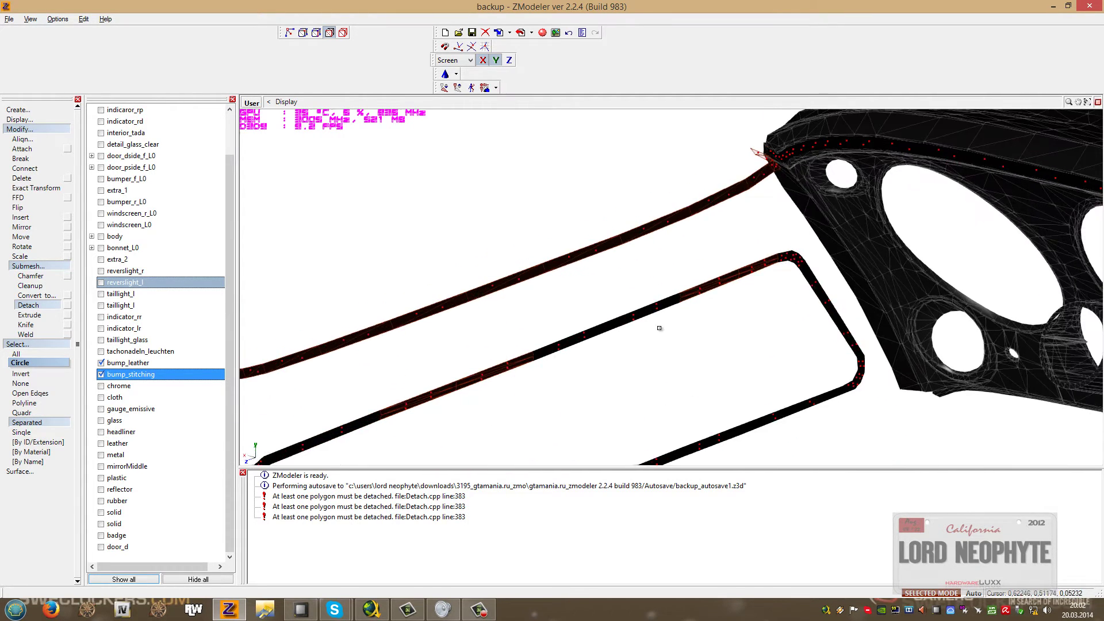
middle_drag(658, 328, 730, 195)
scroll(727, 198, down, 1)
scroll(690, 239, down, 1)
middle_drag(690, 239, 623, 312)
Add the rest of the door panel's rectangular stitching to the selection with Quadr selection.
click(39, 441)
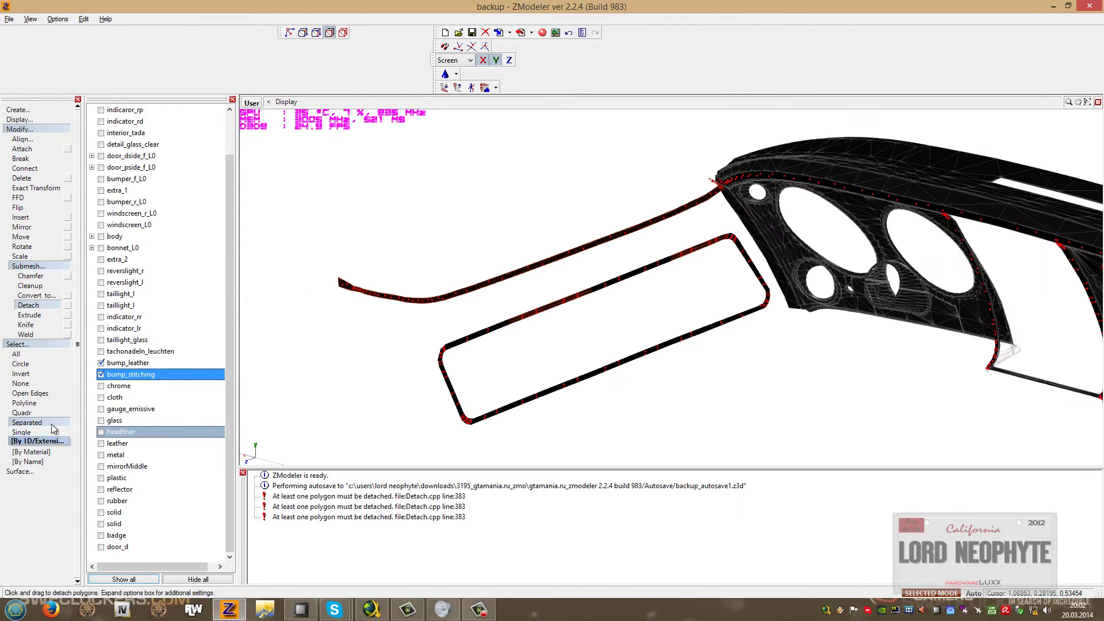
click(53, 412)
right_drag(420, 255, 476, 358)
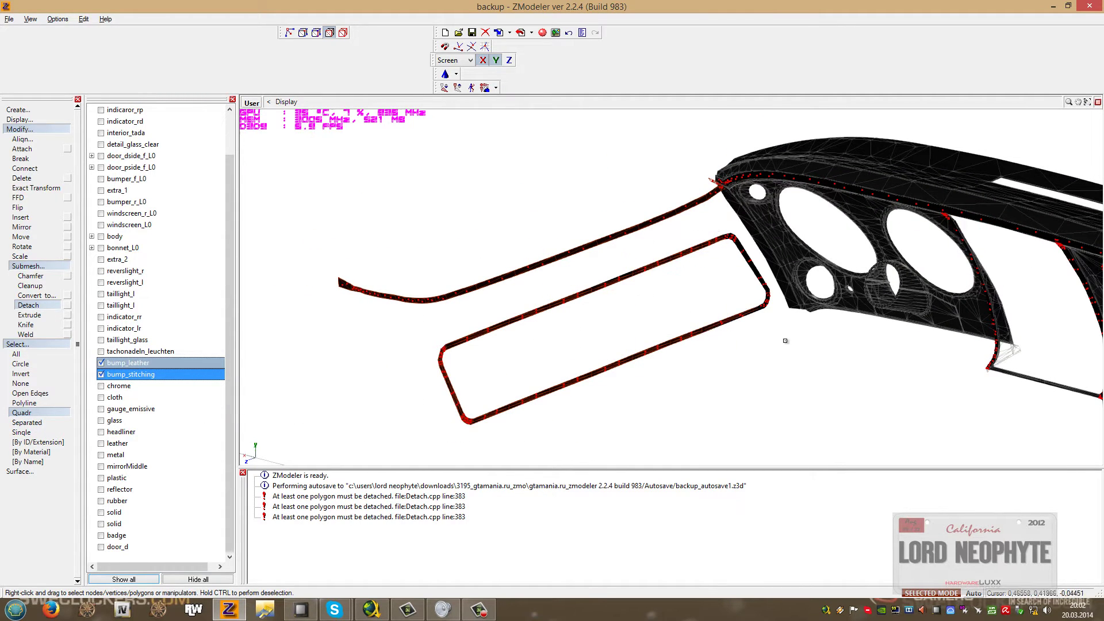
Detach the selected door stitching from bump_stitching and hide the detached mesh.
click(475, 360)
key(5)
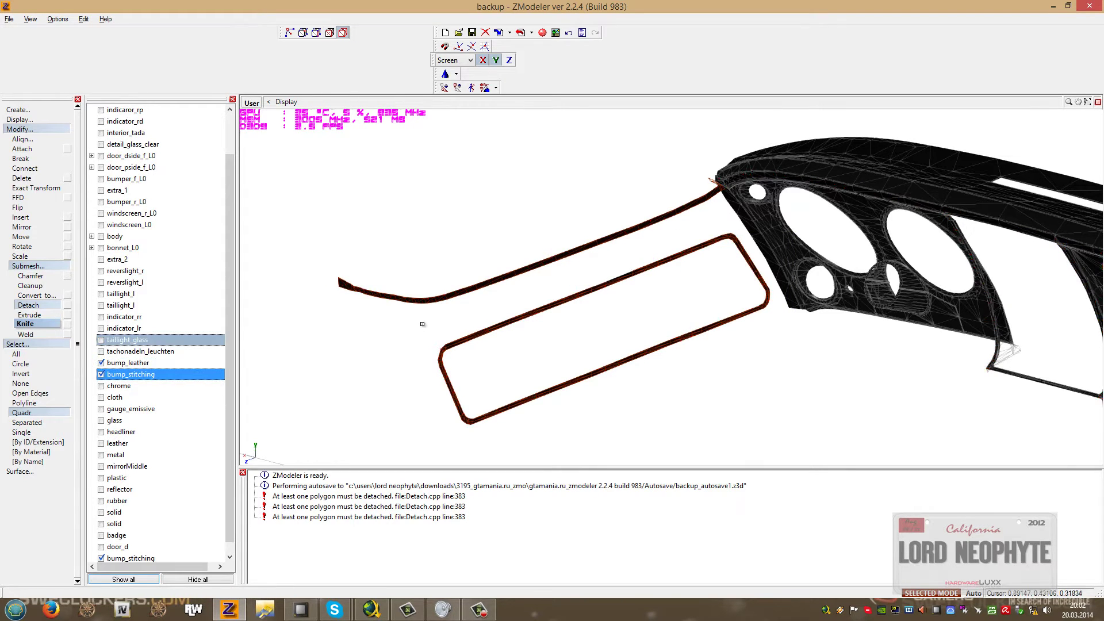
alt+middle_drag(422, 323, 407, 329)
drag(233, 530, 232, 545)
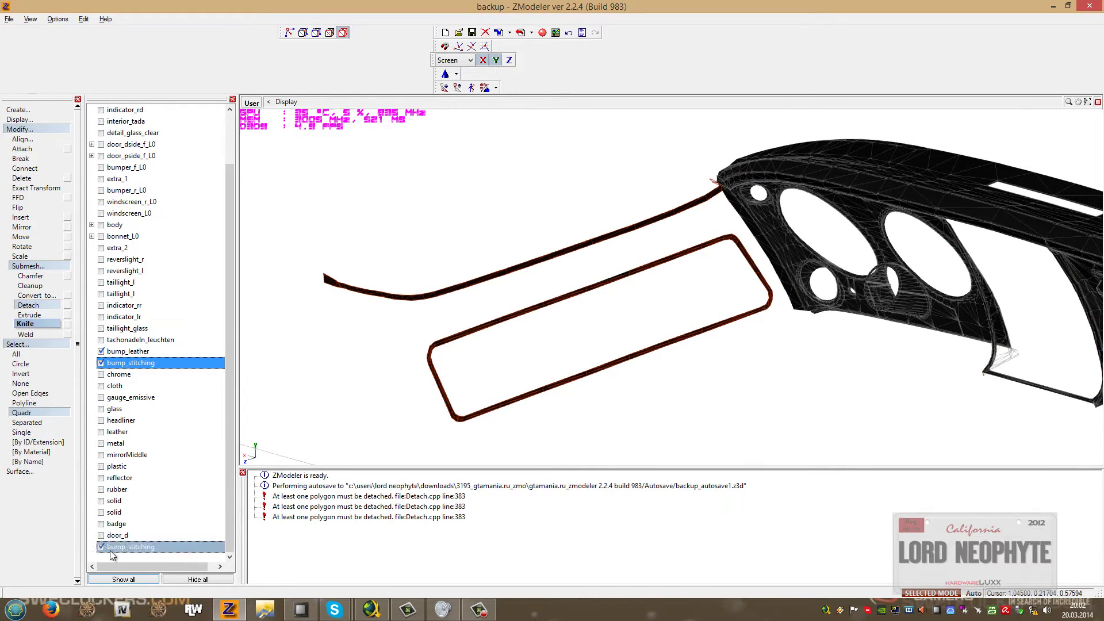
click(101, 547)
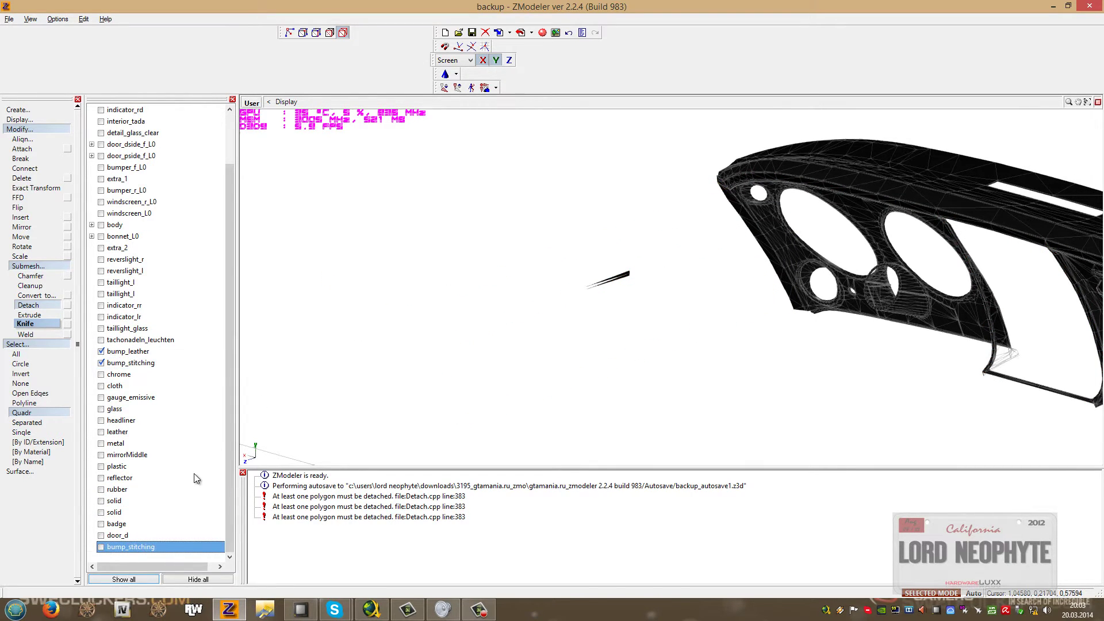
Detach the small leftover door stitching piece from bump_stitching, and hide the original bump_stitching and bump_leather meshes.
click(331, 33)
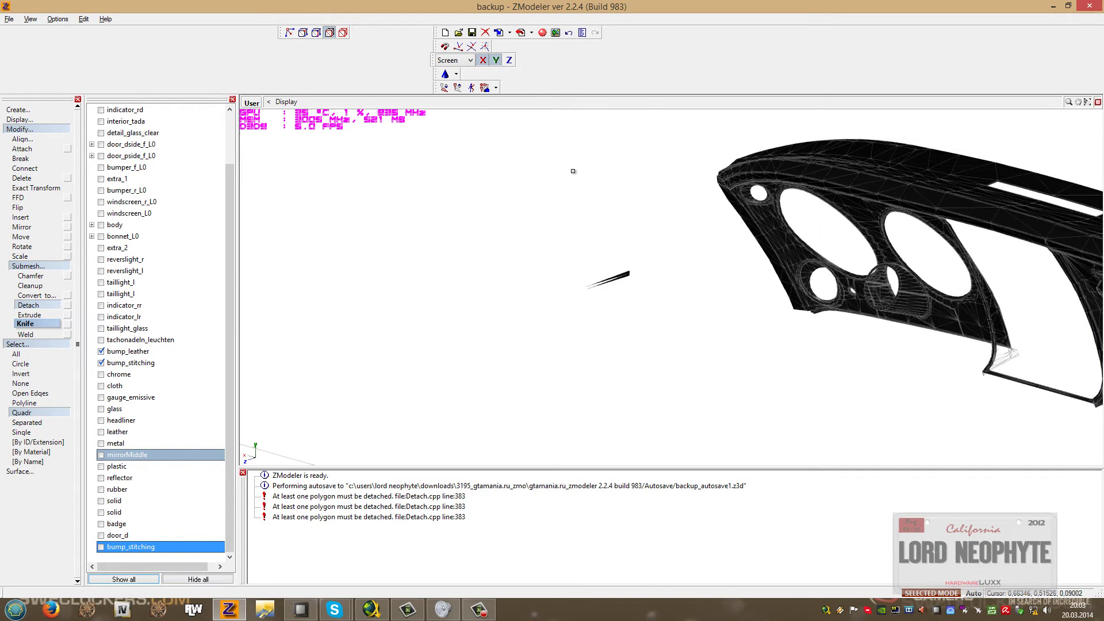
click(343, 33)
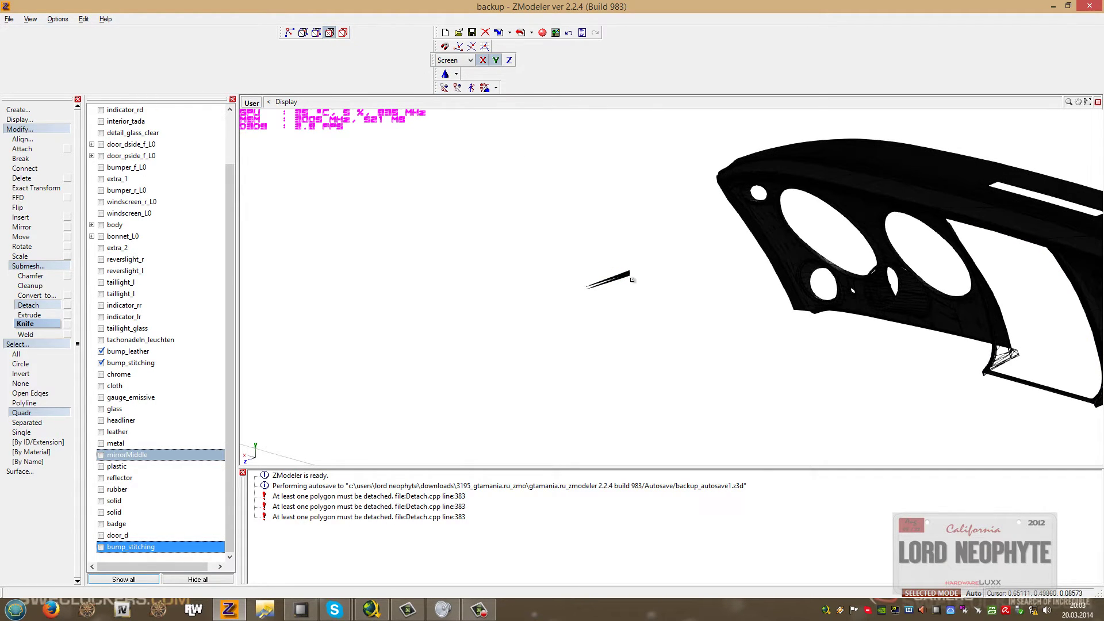
click(657, 342)
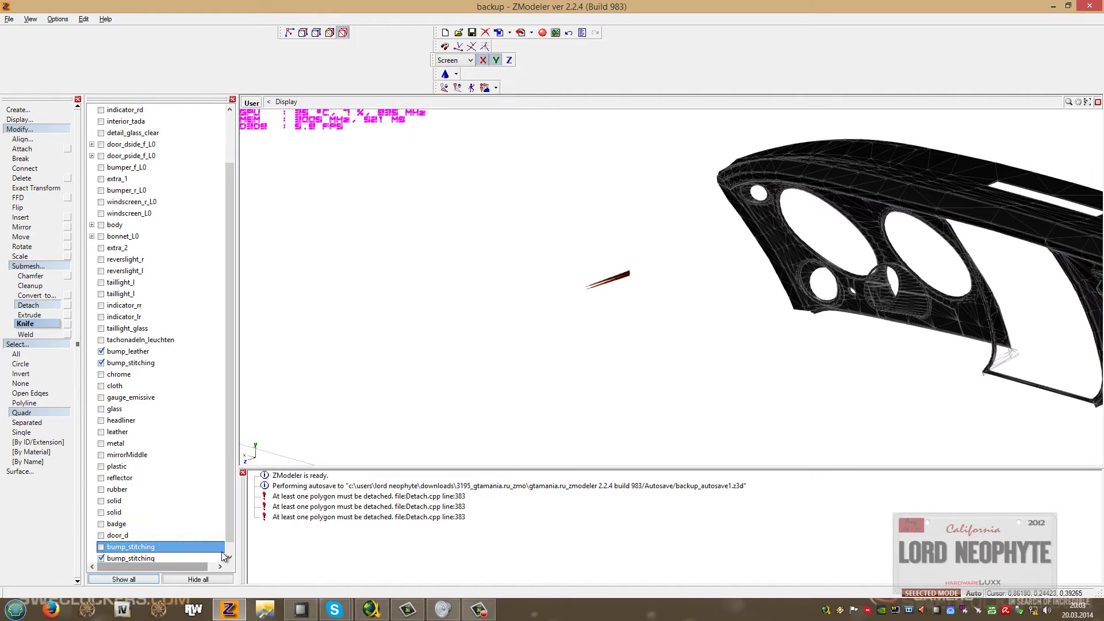
click(101, 362)
click(102, 351)
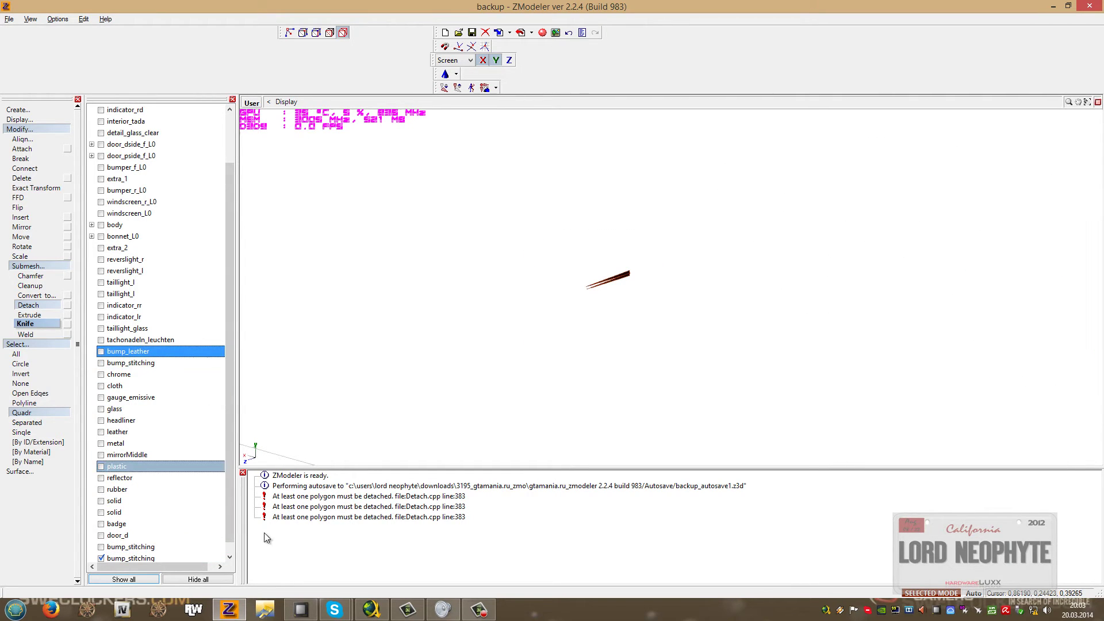
drag(231, 541, 231, 552)
Attach the two detached stitching pieces to each other, and attach the combined stitching to door_d.
click(41, 267)
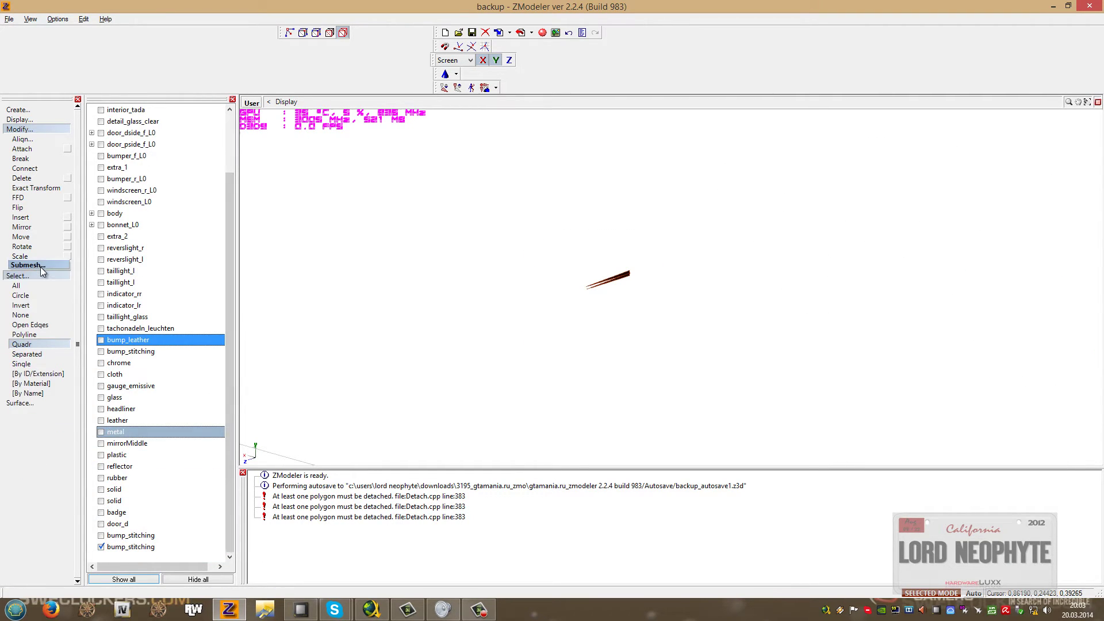
click(21, 148)
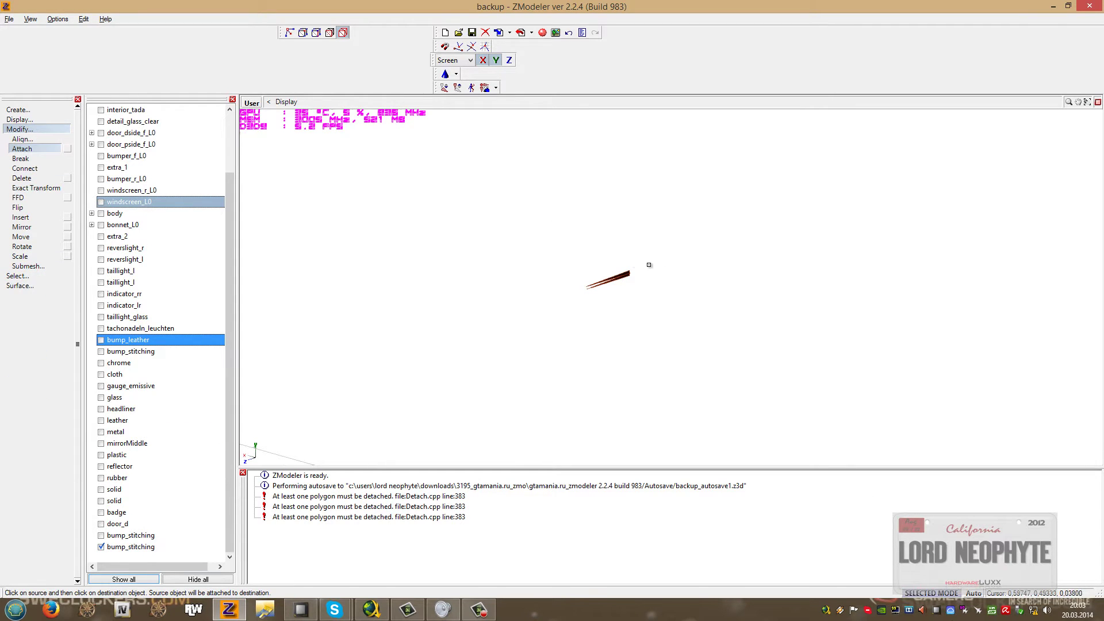
click(101, 536)
click(477, 330)
click(477, 330)
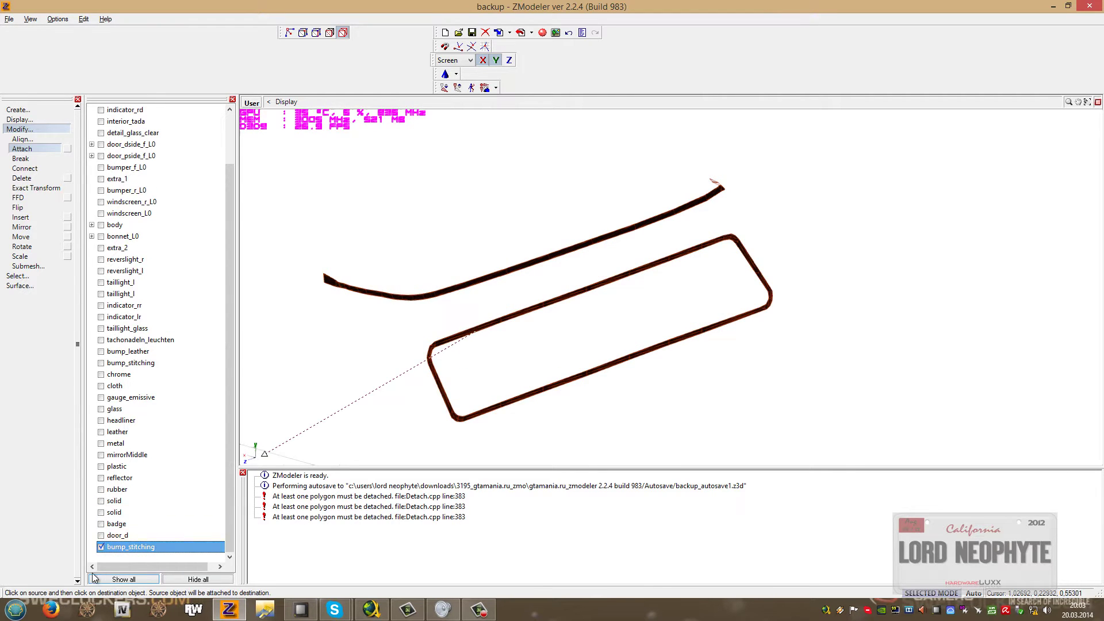
click(103, 533)
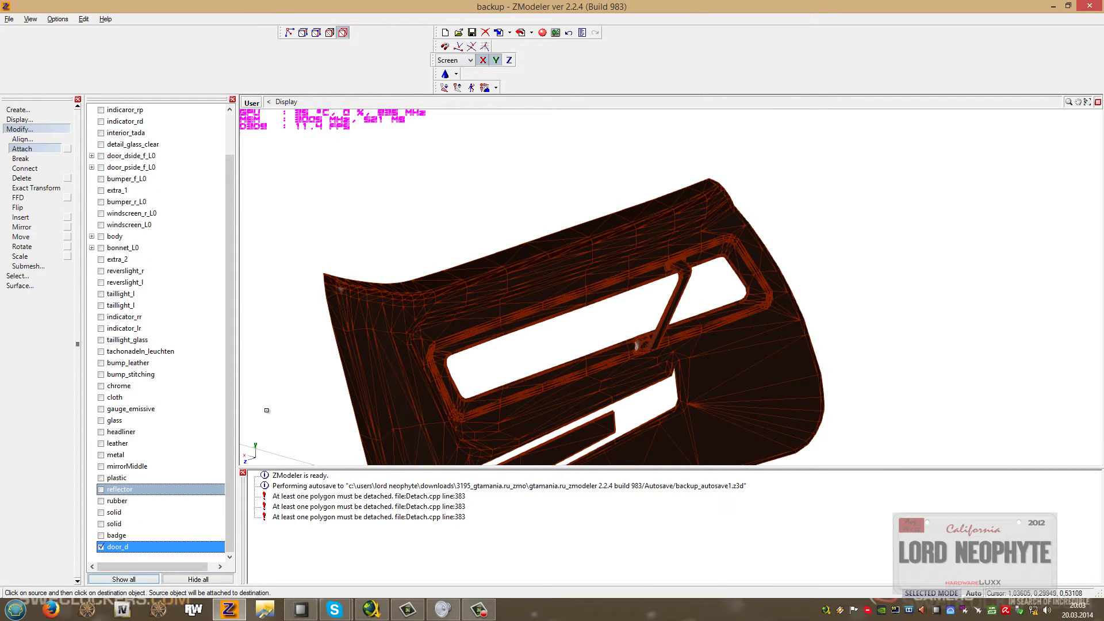
Clear the selection on the door_d mesh with Select None.
click(39, 275)
click(20, 177)
right_click(444, 205)
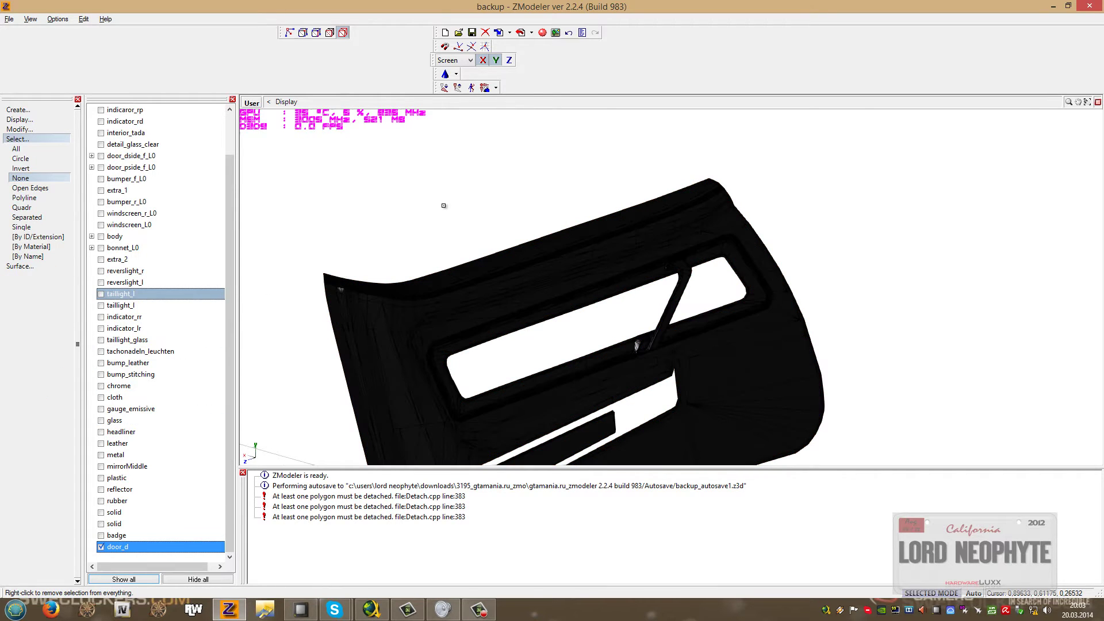
middle_drag(823, 214, 923, 182)
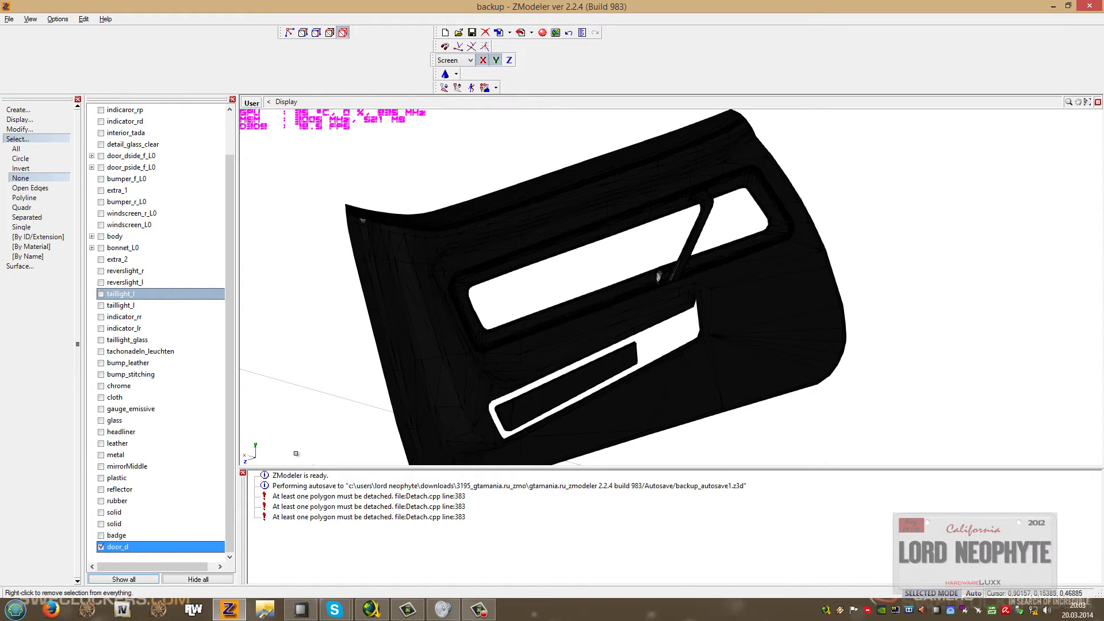
Hide door_d and show the remaining bump_leather and bump_stitching meshes.
click(101, 547)
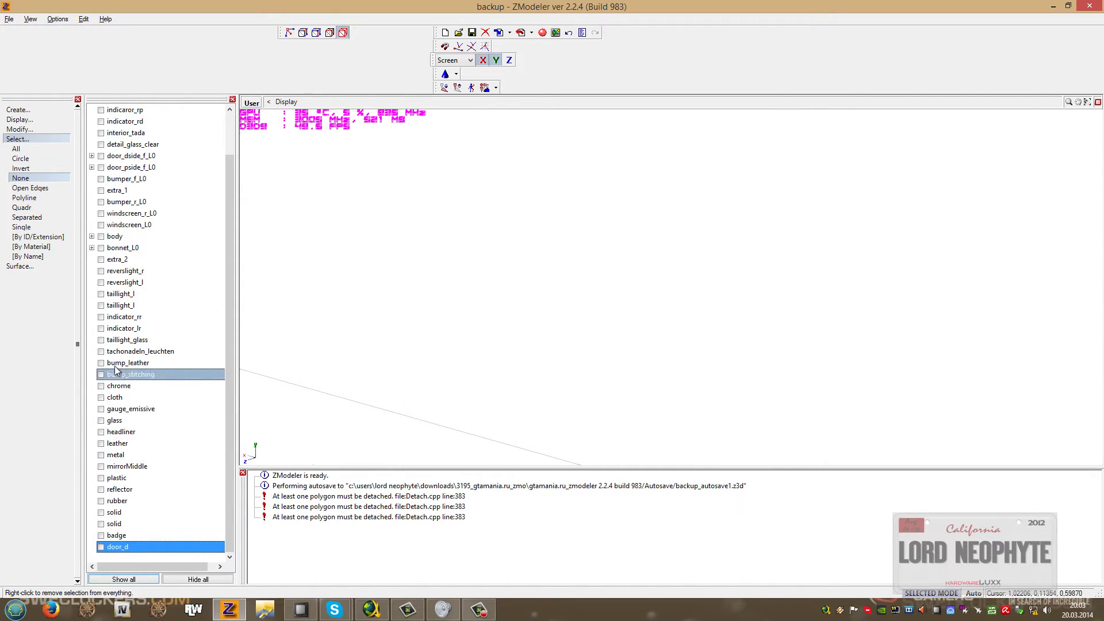
click(101, 362)
click(101, 374)
scroll(535, 270, down, 7)
middle_drag(535, 269, 643, 338)
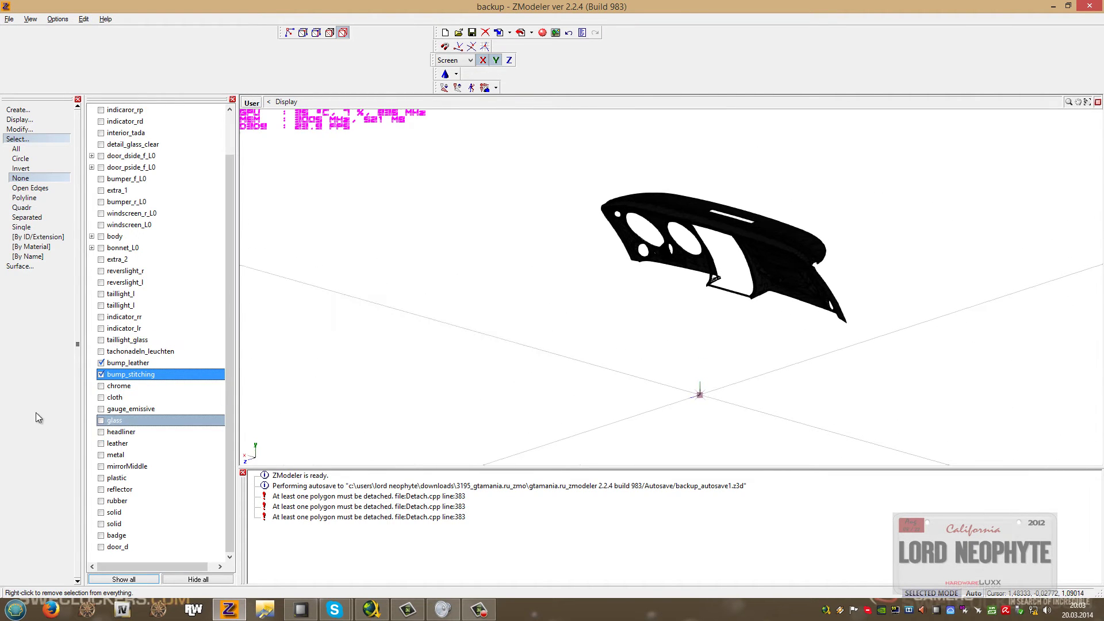
Show the chrome mesh and compare its small loose parts beside the dashboard against a temporarily displayed door_d.
click(101, 388)
middle_drag(357, 348, 597, 231)
scroll(597, 231, up, 10)
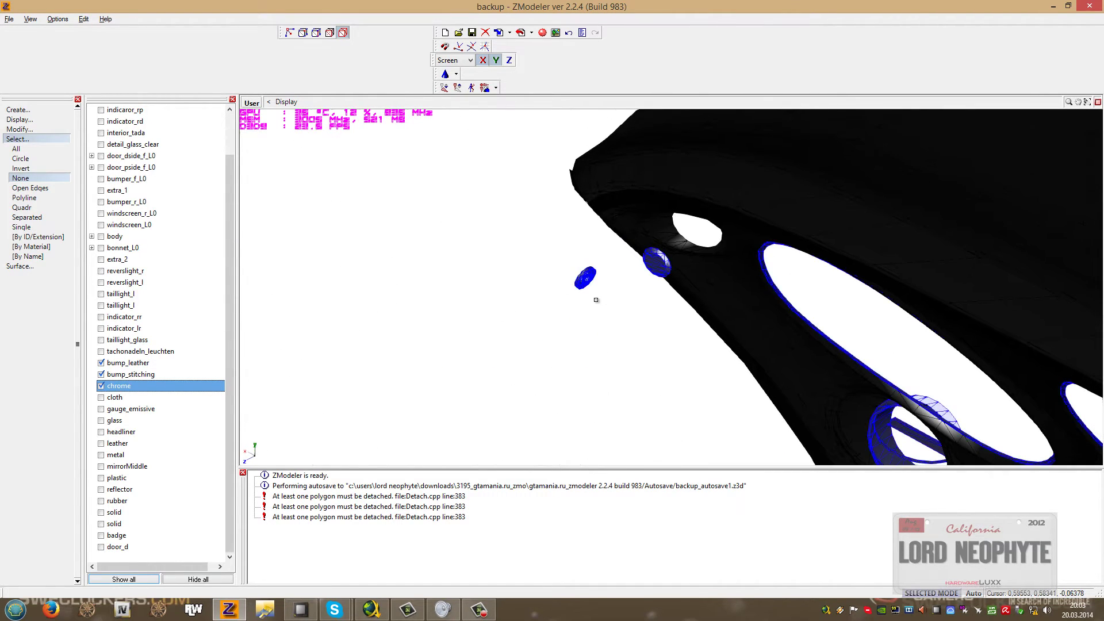
middle_drag(595, 323, 540, 316)
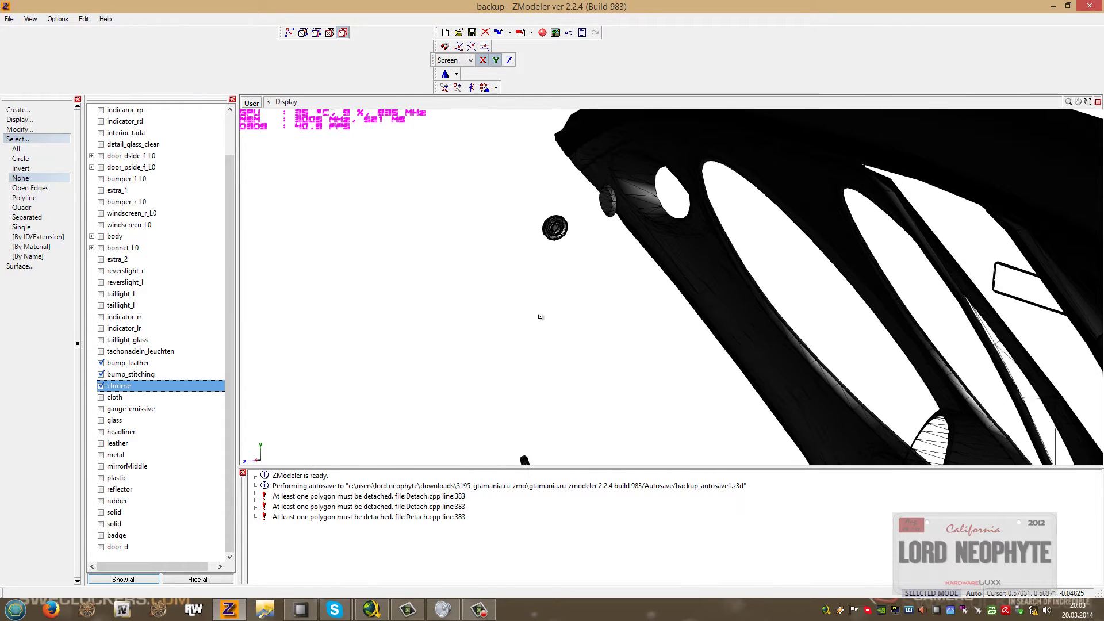
click(101, 547)
mouse_move(560, 394)
middle_down()
mouse_move(579, 412)
mouse_move(569, 380)
mouse_move(574, 393)
middle_up()
click(101, 547)
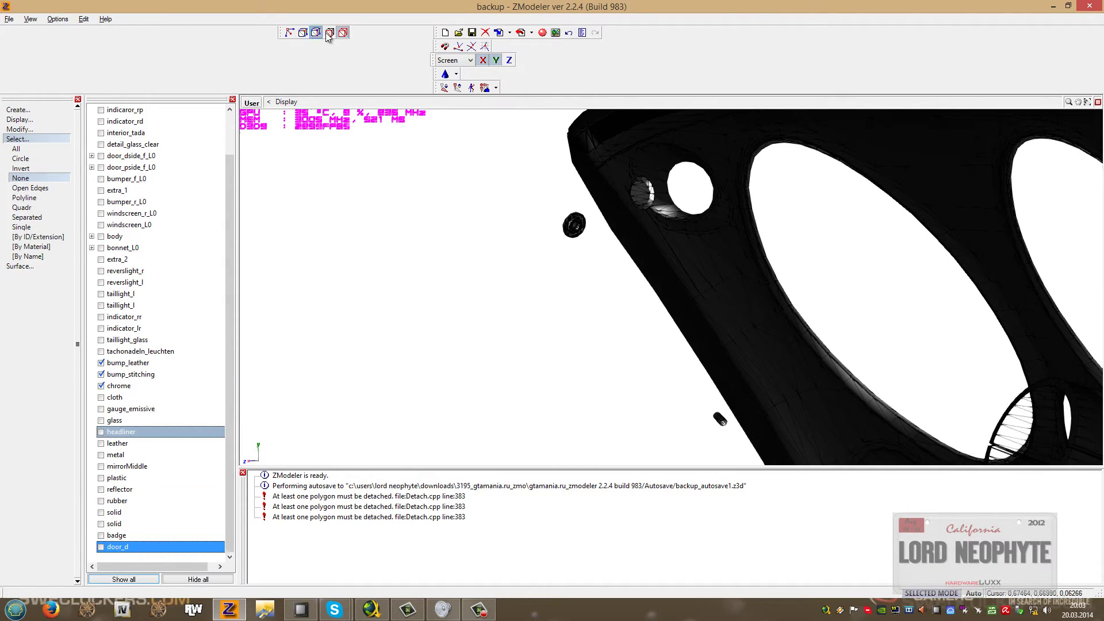
Select the polygons of the driver-side door's chrome trim, speaker ring and small loose pieces in the chrome mesh using Quadr and Single selection.
click(574, 224)
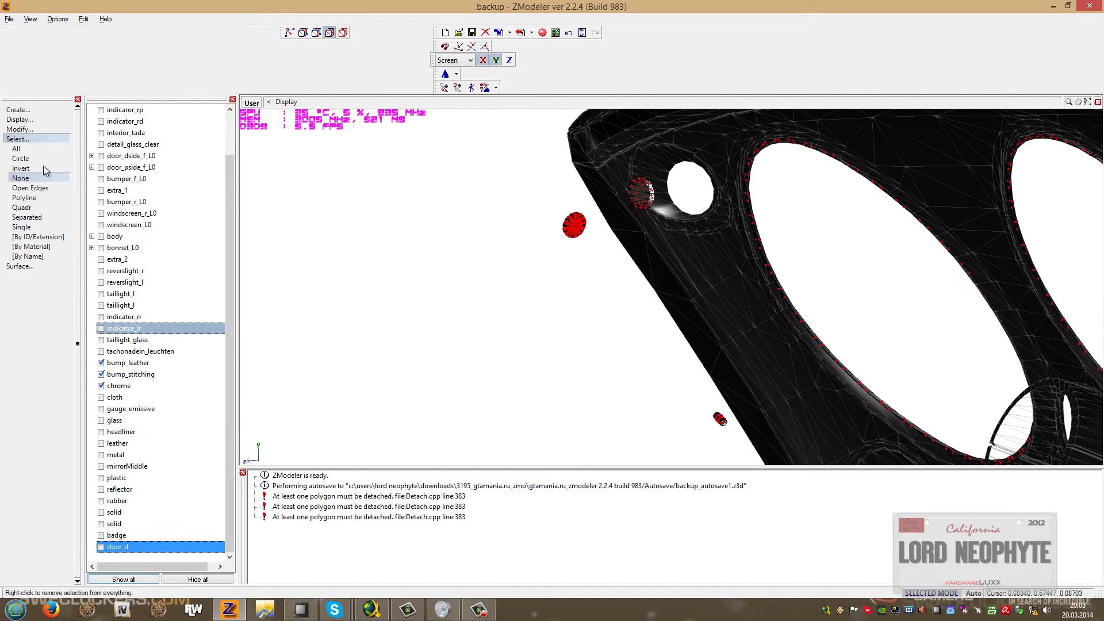
click(34, 245)
click(23, 227)
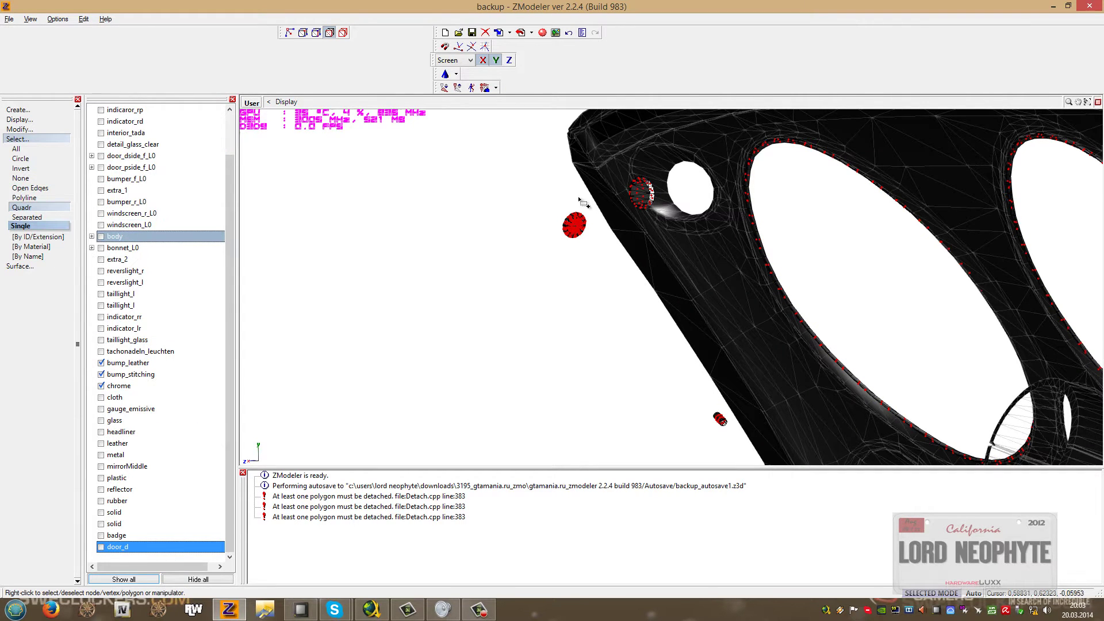
scroll(611, 318, down, 5)
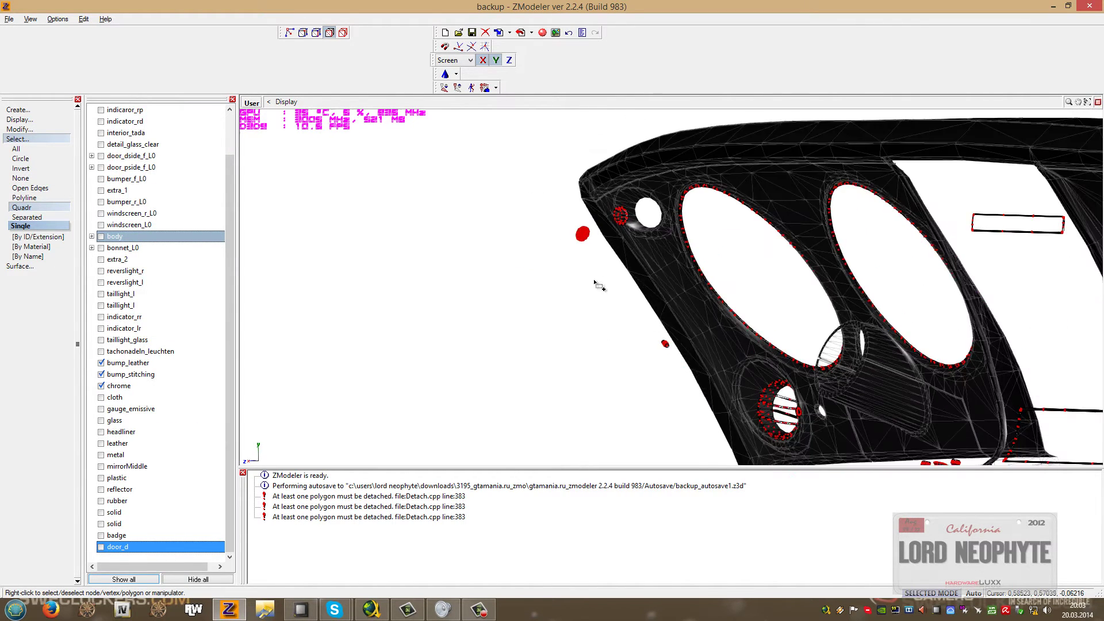
alt+middle_drag(598, 316, 626, 359)
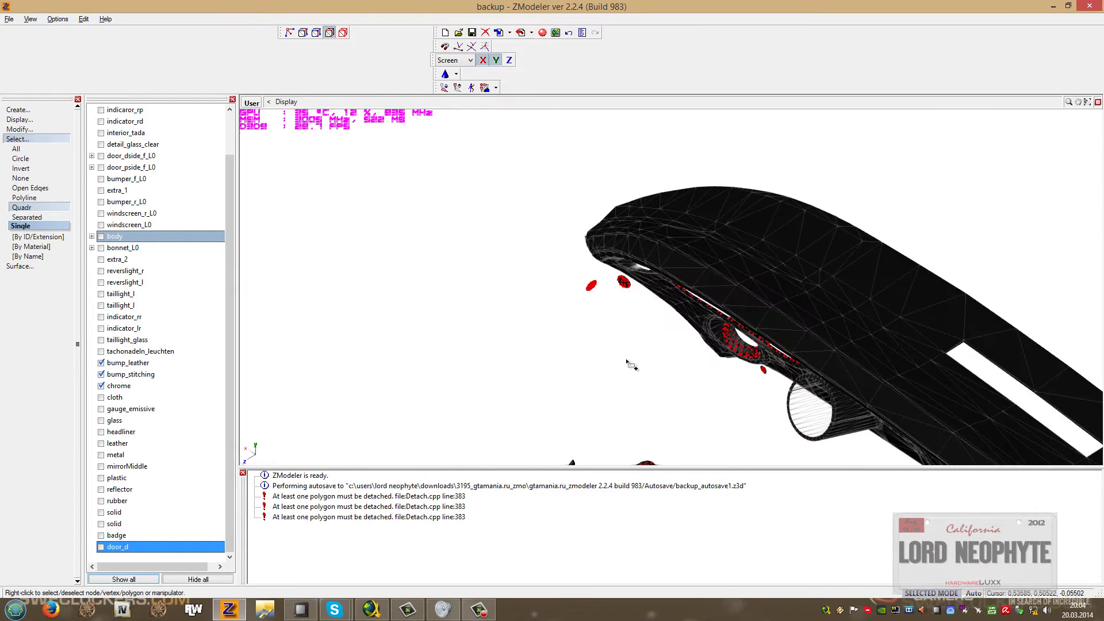
middle_drag(629, 299, 603, 139)
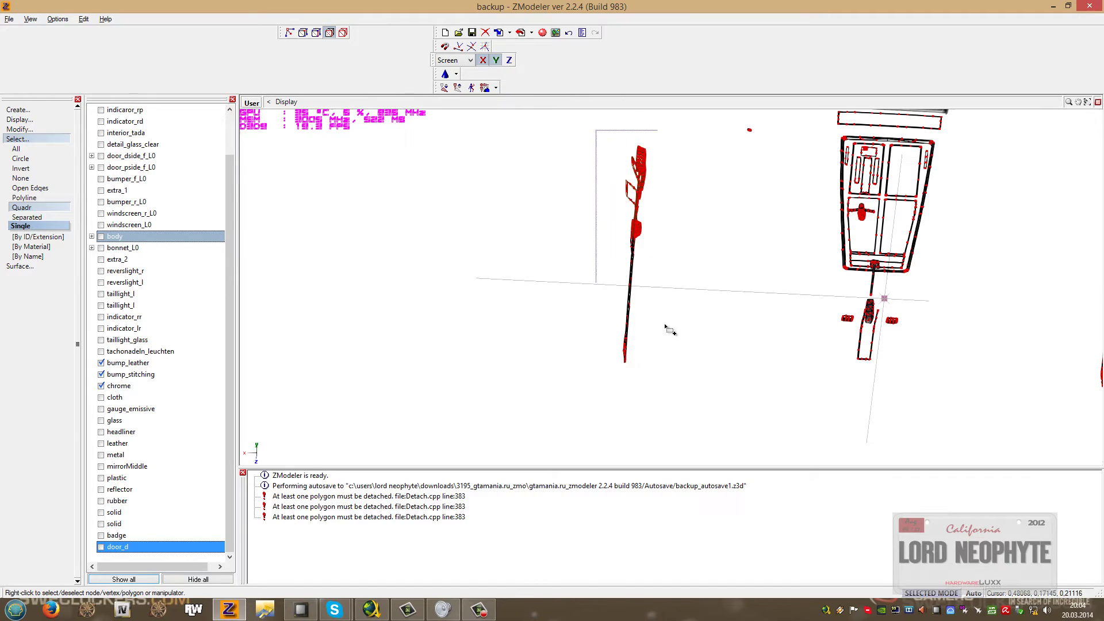
middle_drag(667, 424, 685, 391)
Detach the selected driver-side door parts from the chrome mesh and hide the detached piece.
click(20, 128)
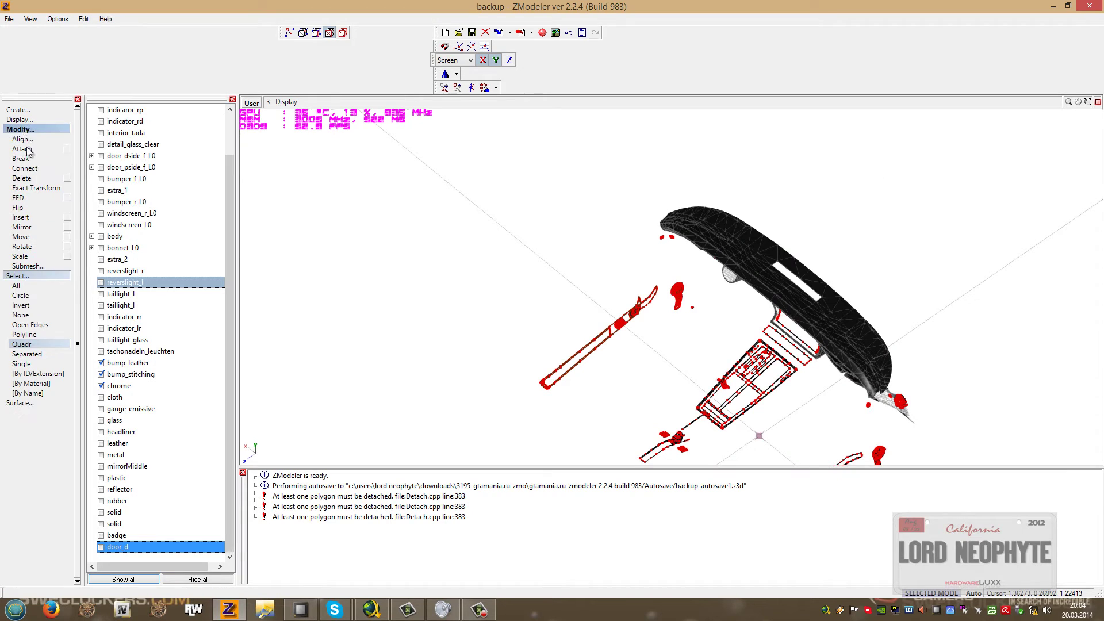
click(28, 266)
click(29, 304)
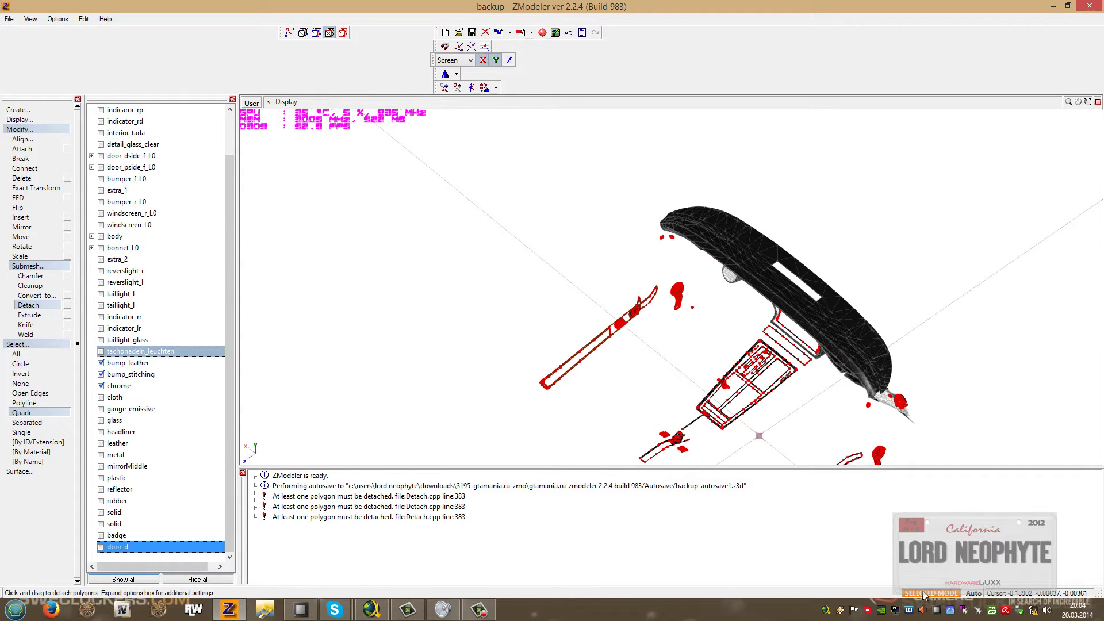
click(438, 274)
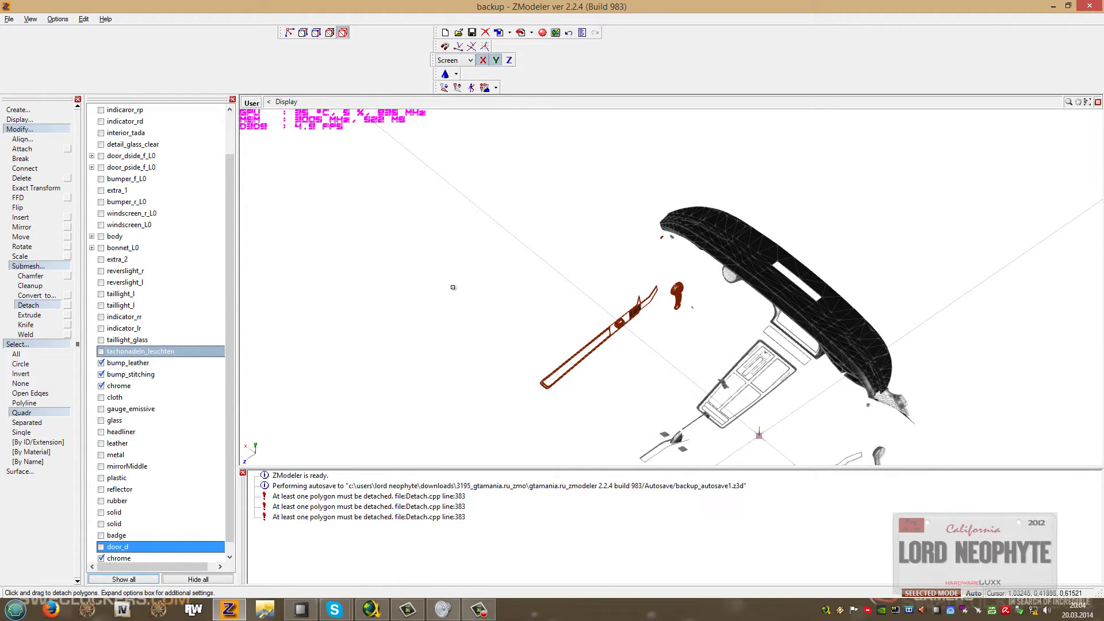
click(229, 556)
click(102, 547)
middle_drag(524, 372, 435, 67)
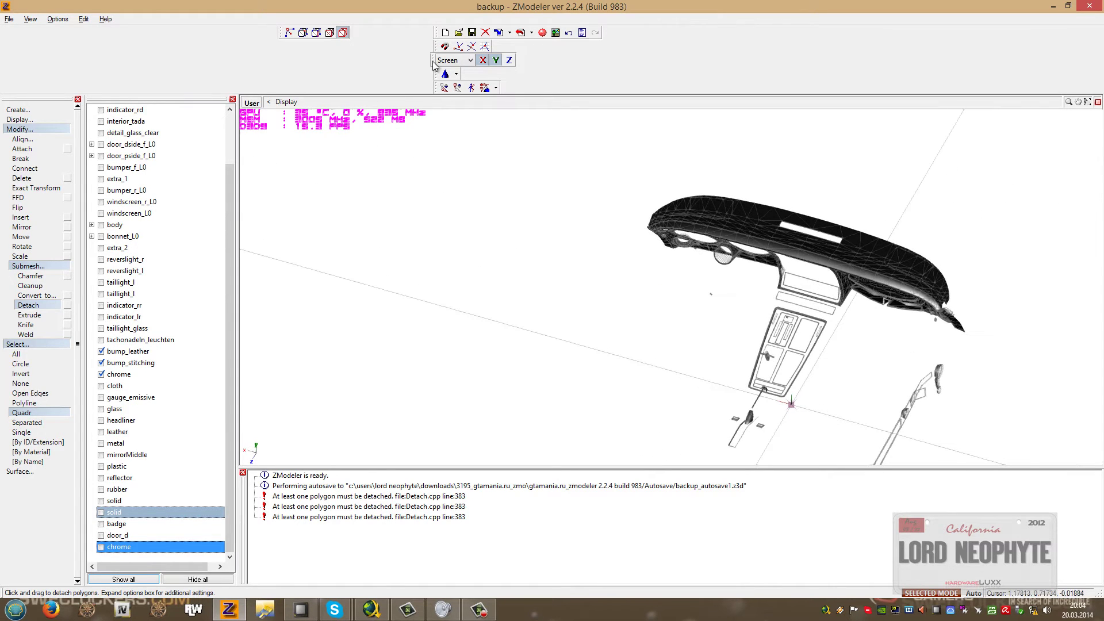
Select the passenger-side door's chrome parts, including the small piece beside the dashboard, and detach them from the chrome mesh.
click(329, 32)
middle_drag(719, 345, 515, 58)
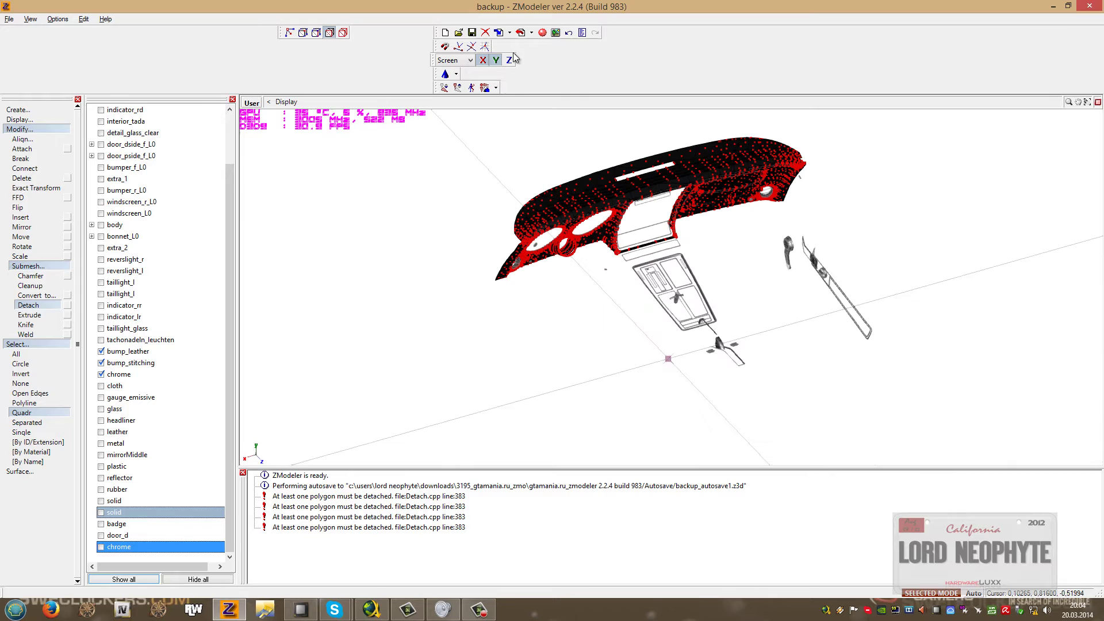
click(345, 35)
click(331, 35)
click(815, 266)
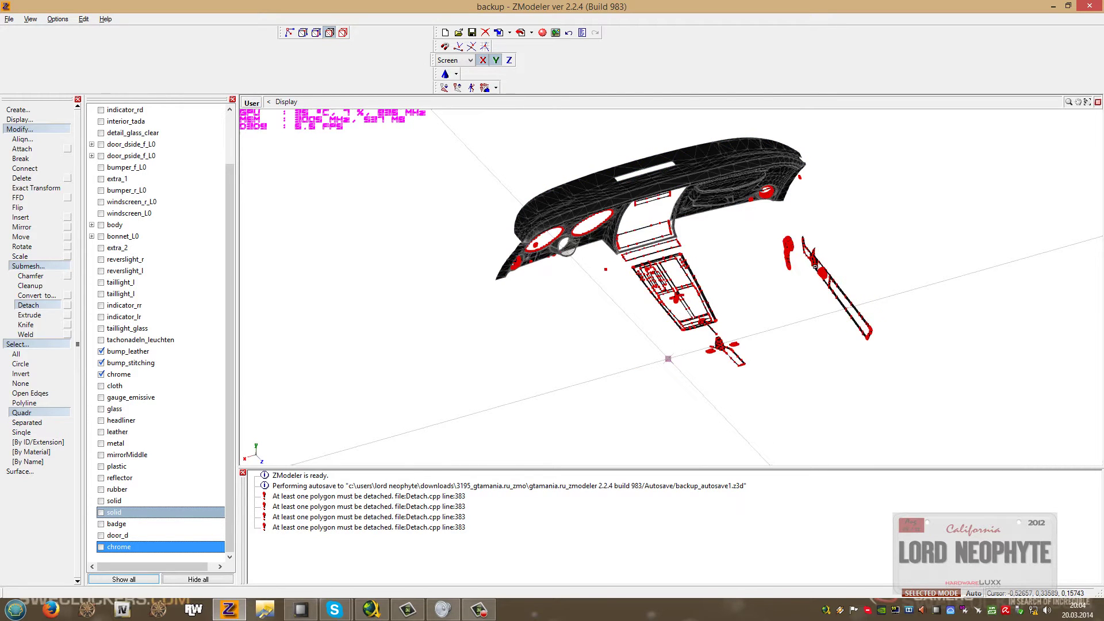
scroll(776, 279, up, 3)
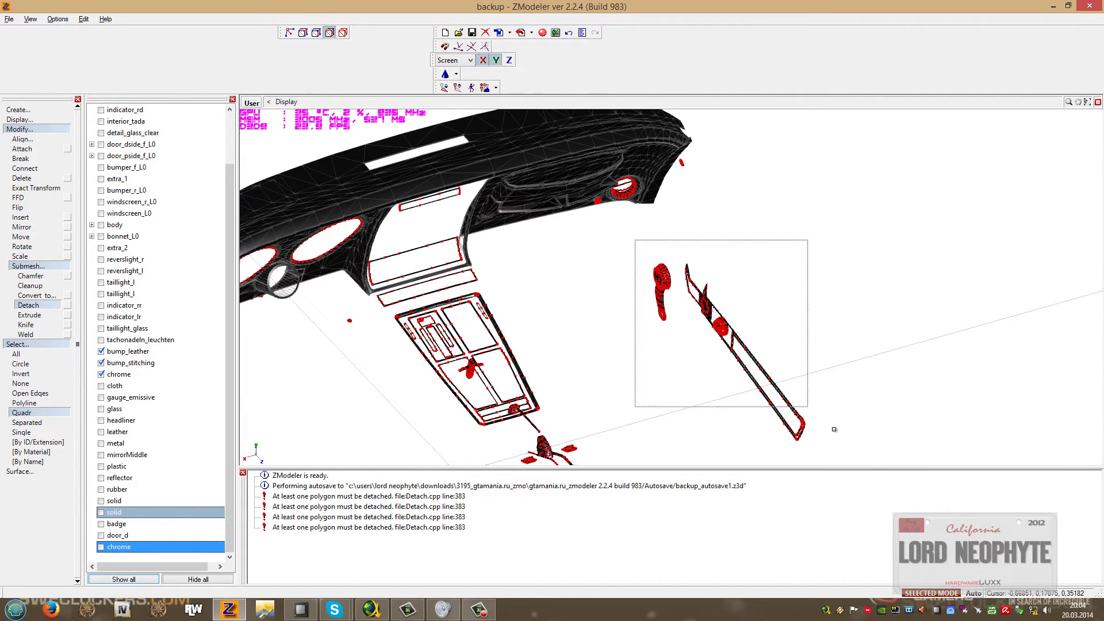
drag(874, 467, 873, 465)
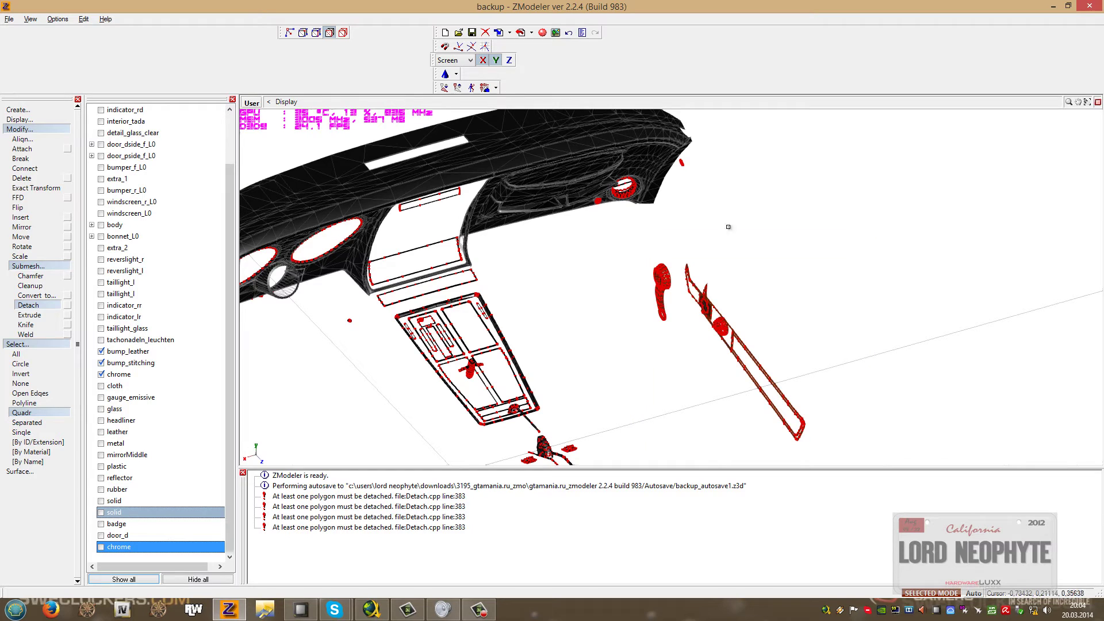
click(693, 178)
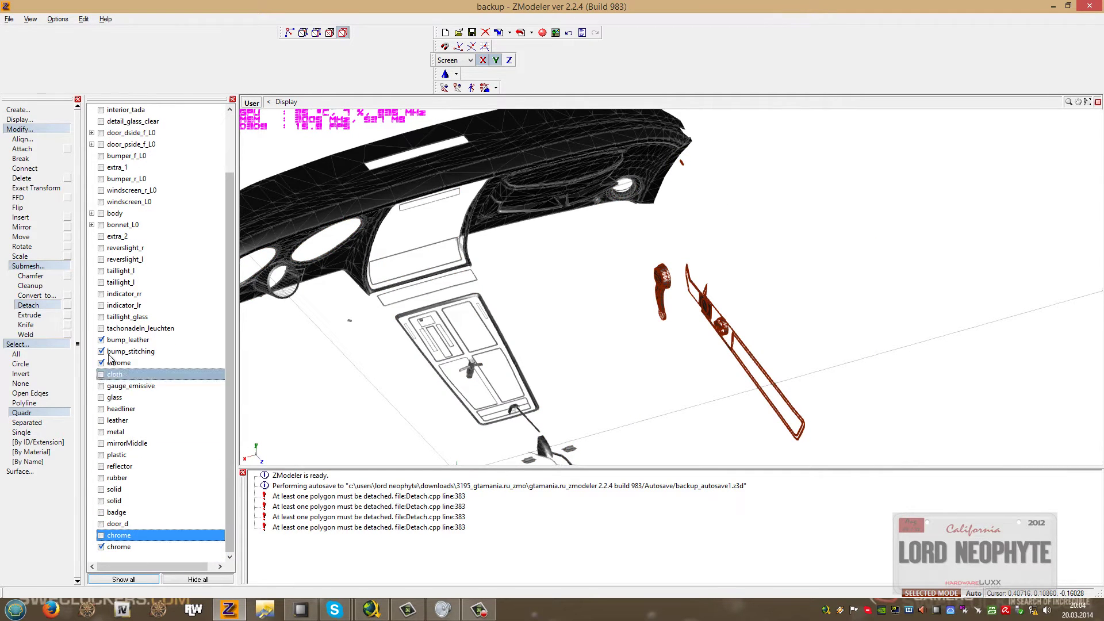
Hide bump_leather, bump_stitching, the original chrome and the passenger-side chrome piece, and show only the driver-side chrome piece.
click(101, 362)
click(101, 351)
click(101, 340)
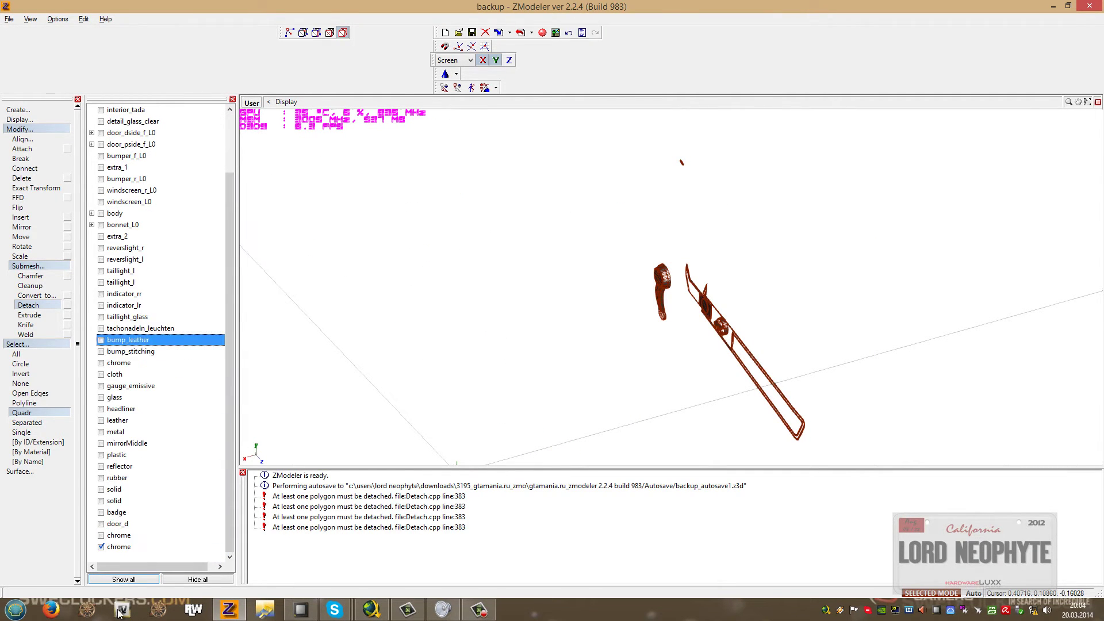
click(100, 548)
click(101, 536)
middle_drag(413, 355, 588, 261)
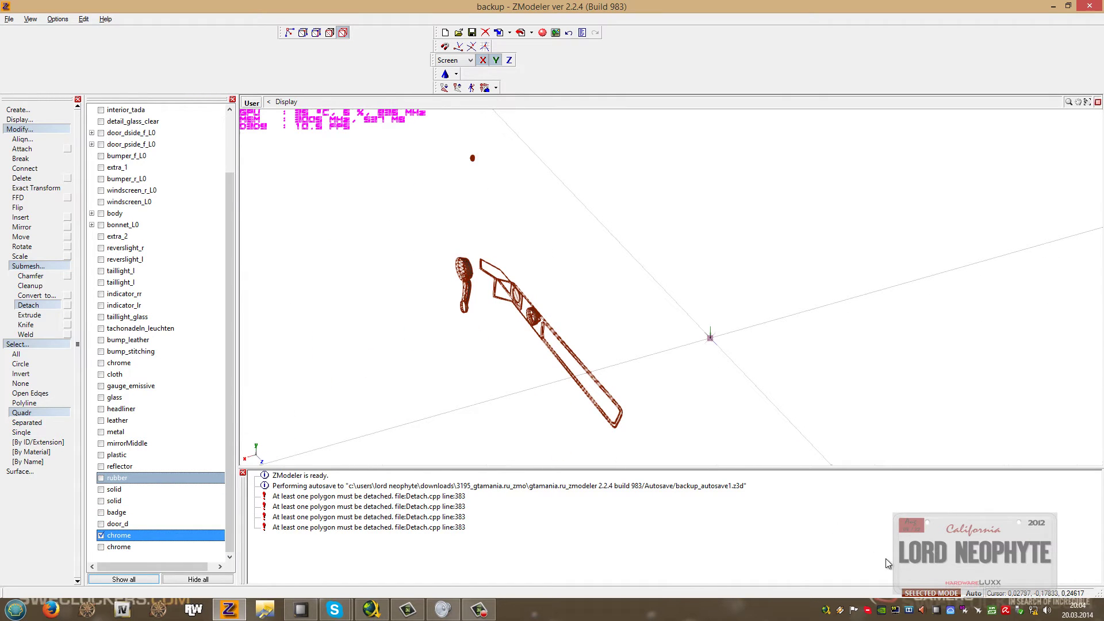
Show door_d and attach the detached driver-side chrome piece to it.
click(26, 150)
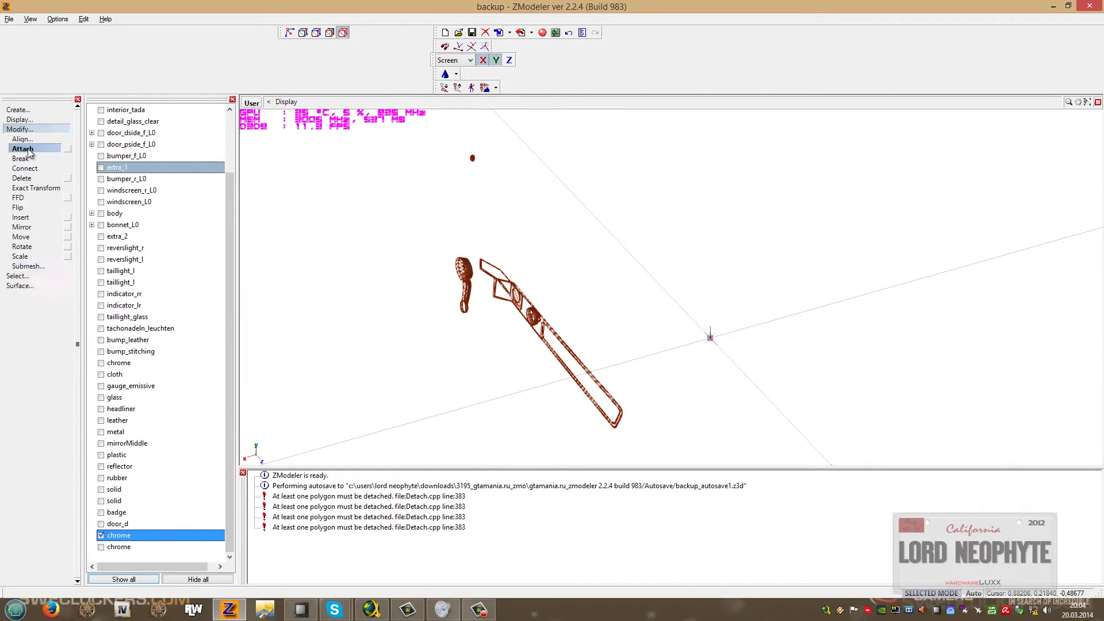
click(461, 275)
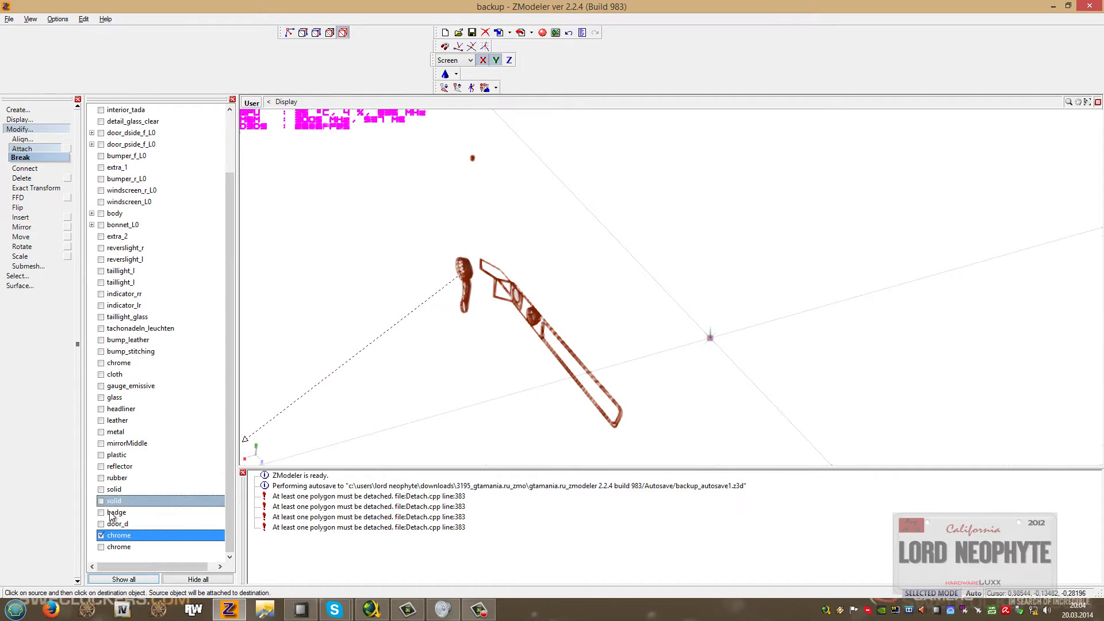
click(102, 524)
click(498, 338)
click(718, 234)
alt+middle_drag(717, 234, 826, 398)
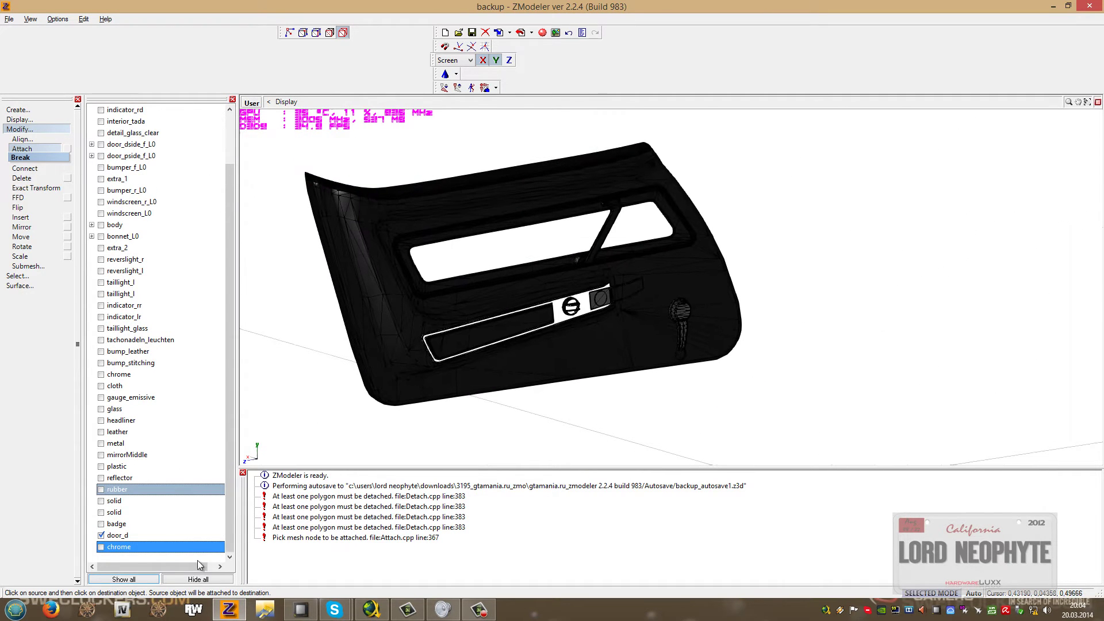
Hide door_d, briefly check the remaining chrome mesh, and show only the cloth mesh.
click(101, 535)
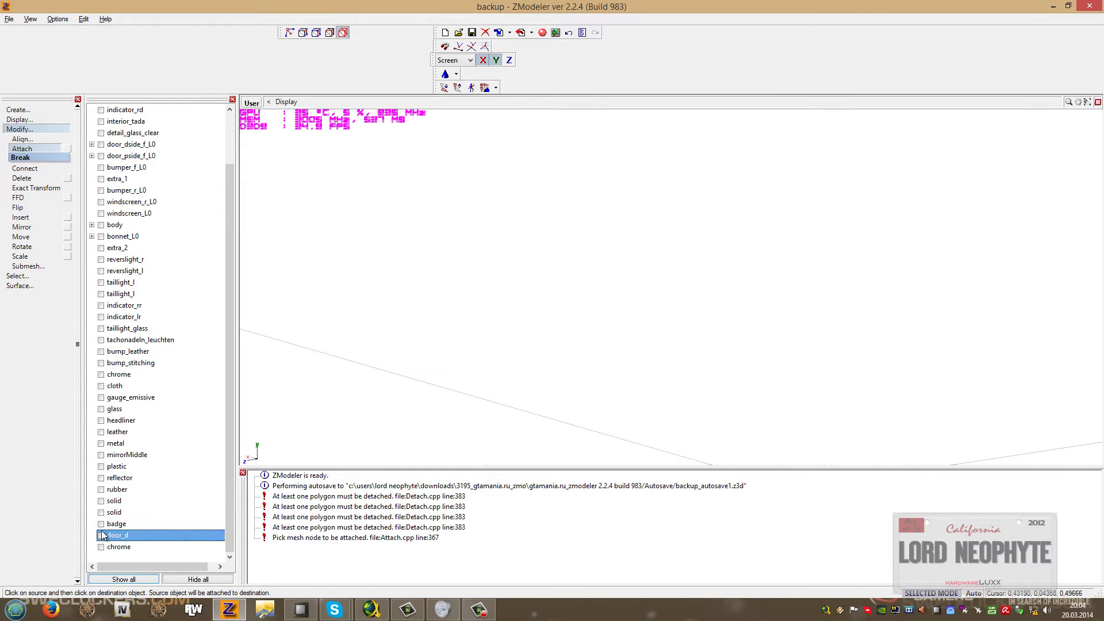
click(101, 375)
click(101, 375)
click(101, 386)
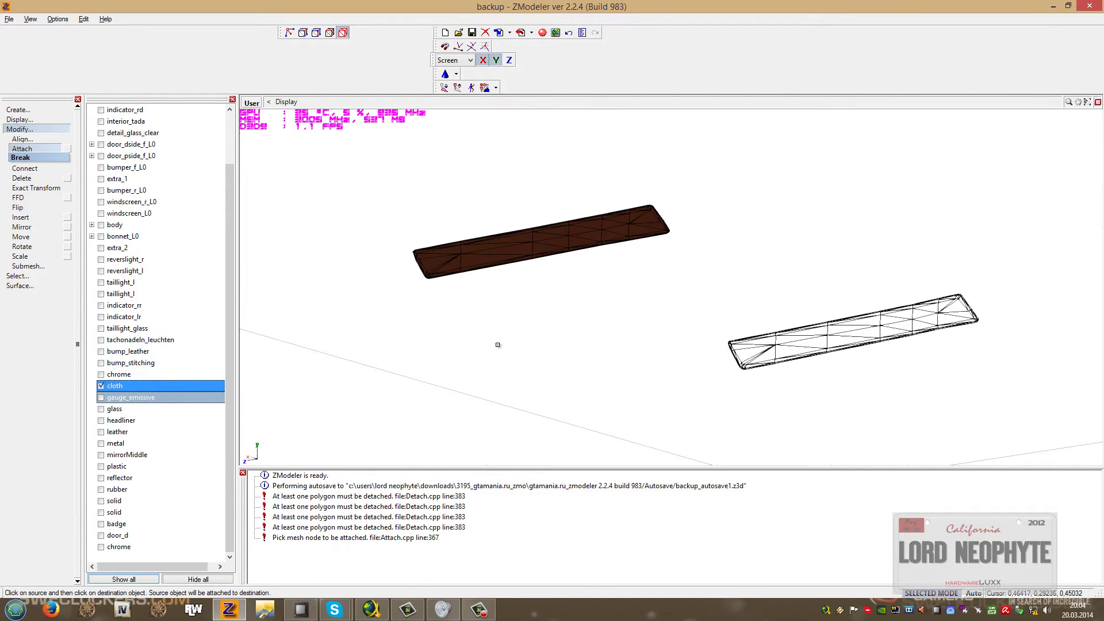
Select the polygons of the driver-side door panel in the cloth mesh with Quadr selection.
alt+middle_drag(499, 345, 546, 362)
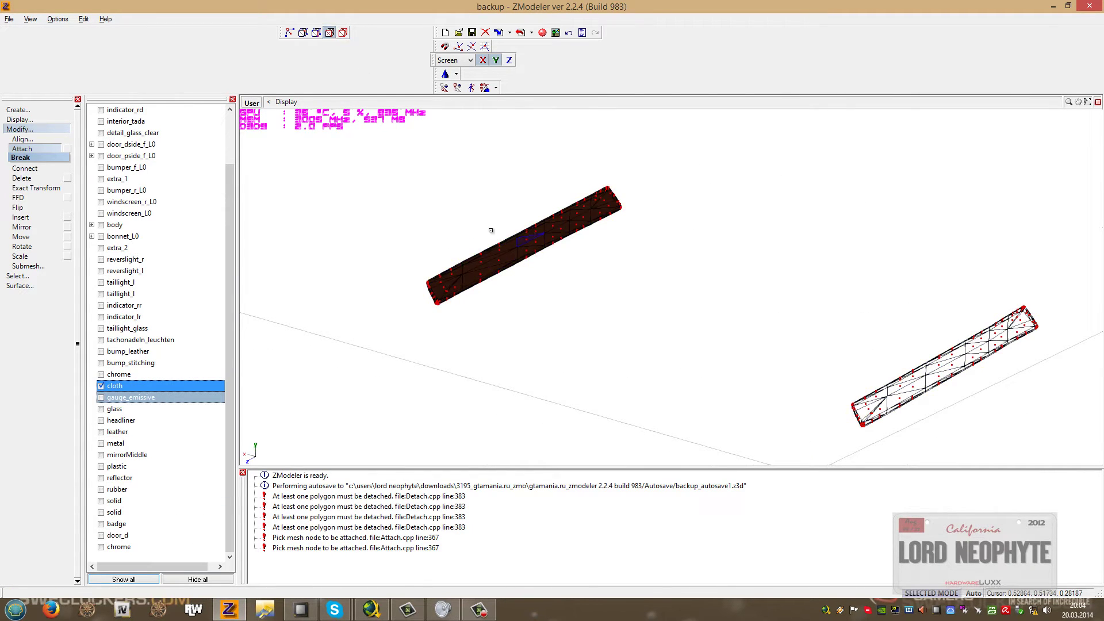
click(29, 278)
click(68, 346)
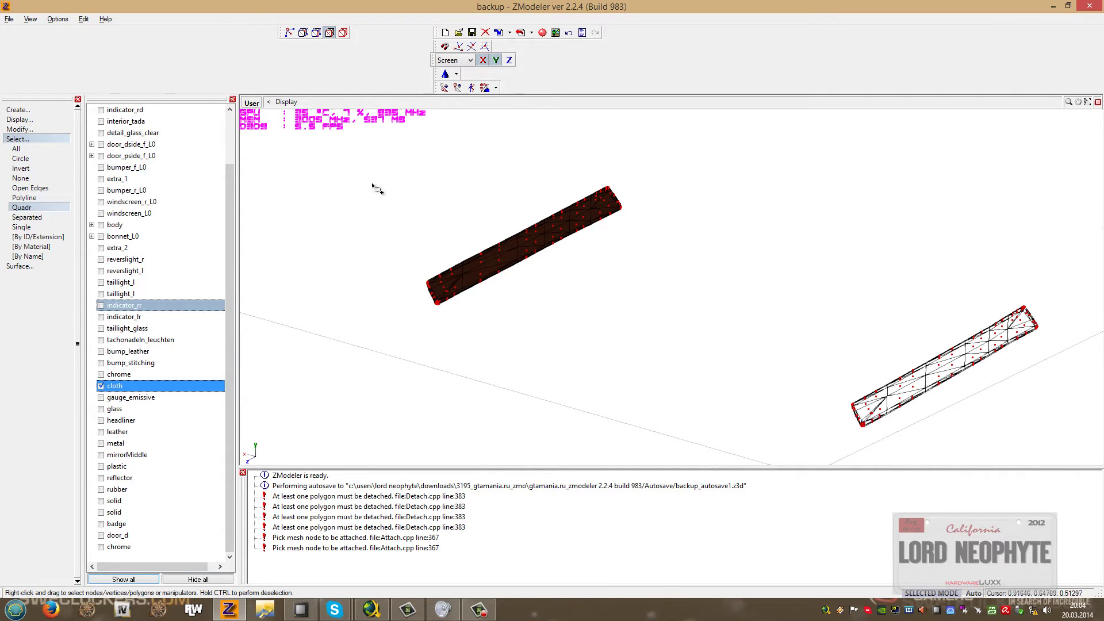
Detach the selected door insert polygons from the cloth mesh and clear the selection.
click(19, 128)
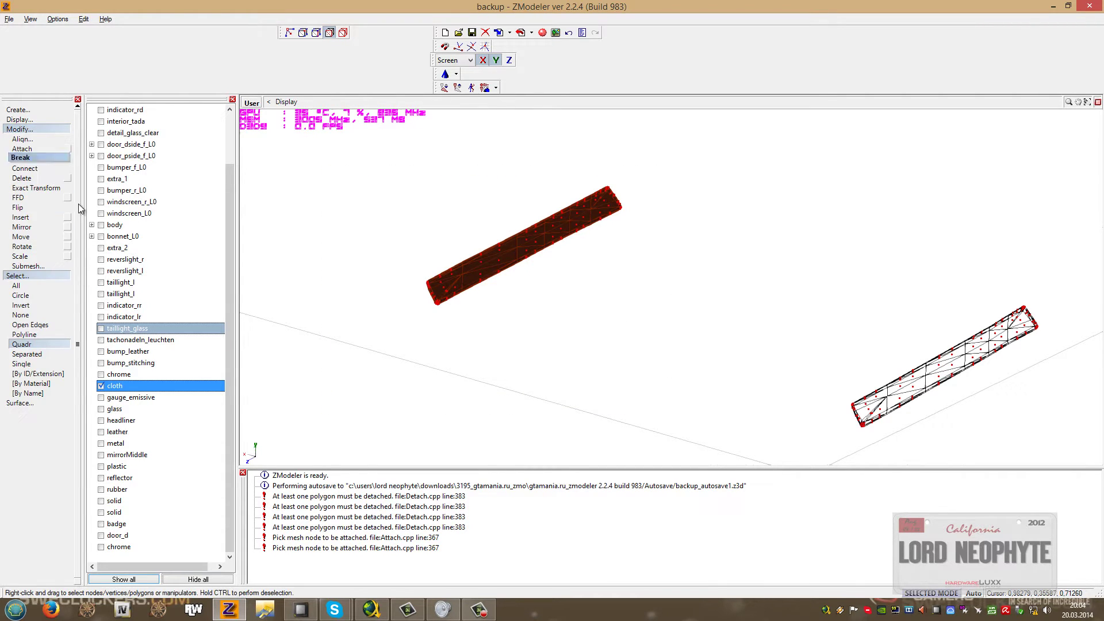
click(20, 266)
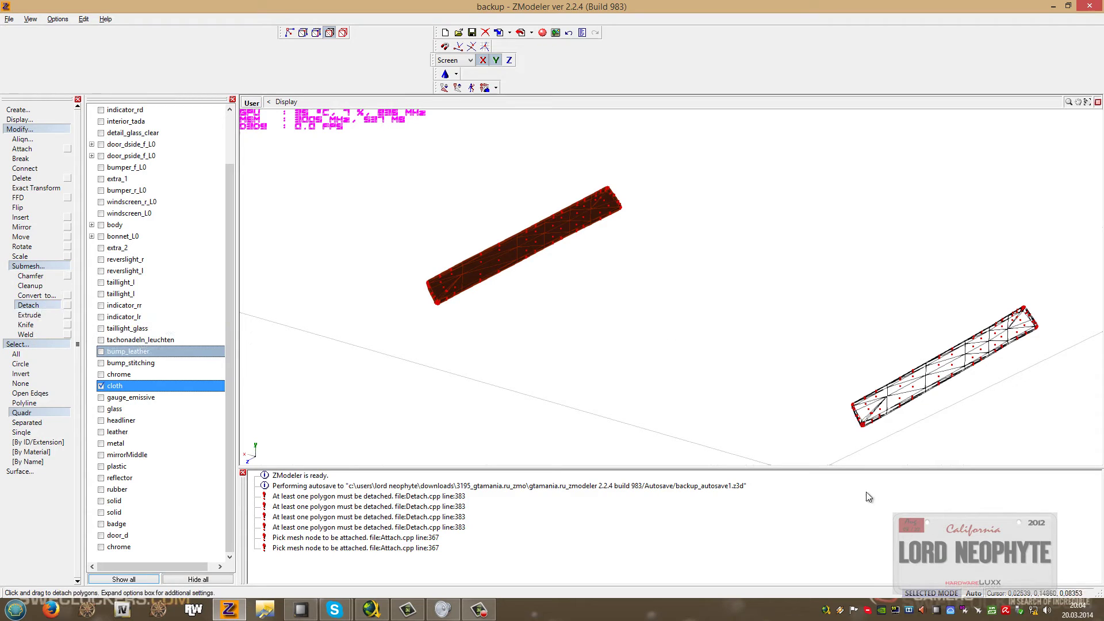
click(555, 376)
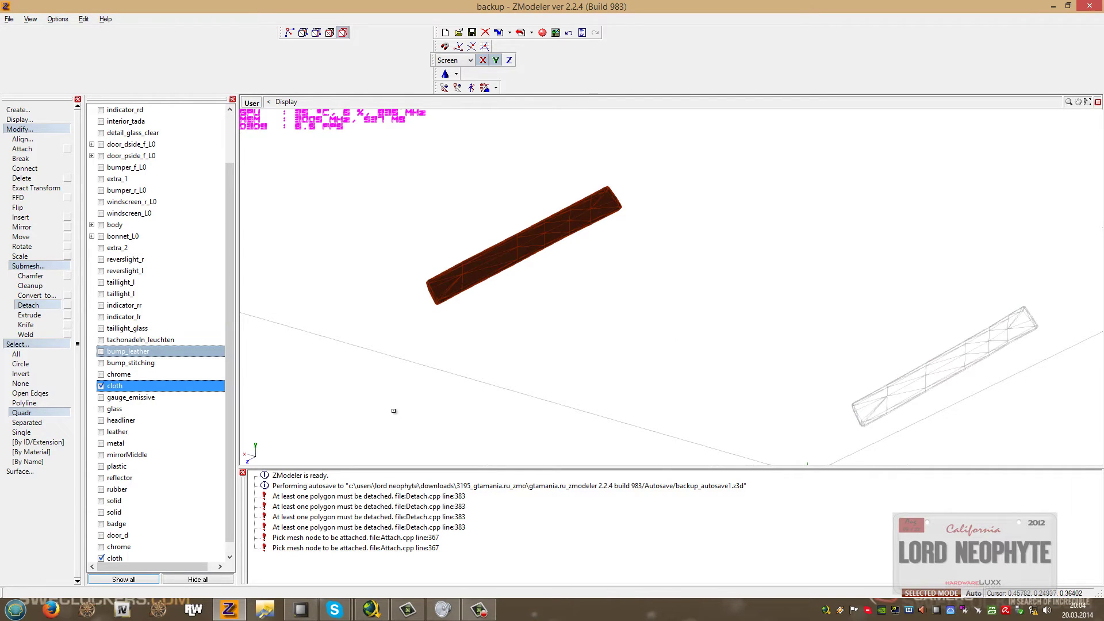
click(38, 381)
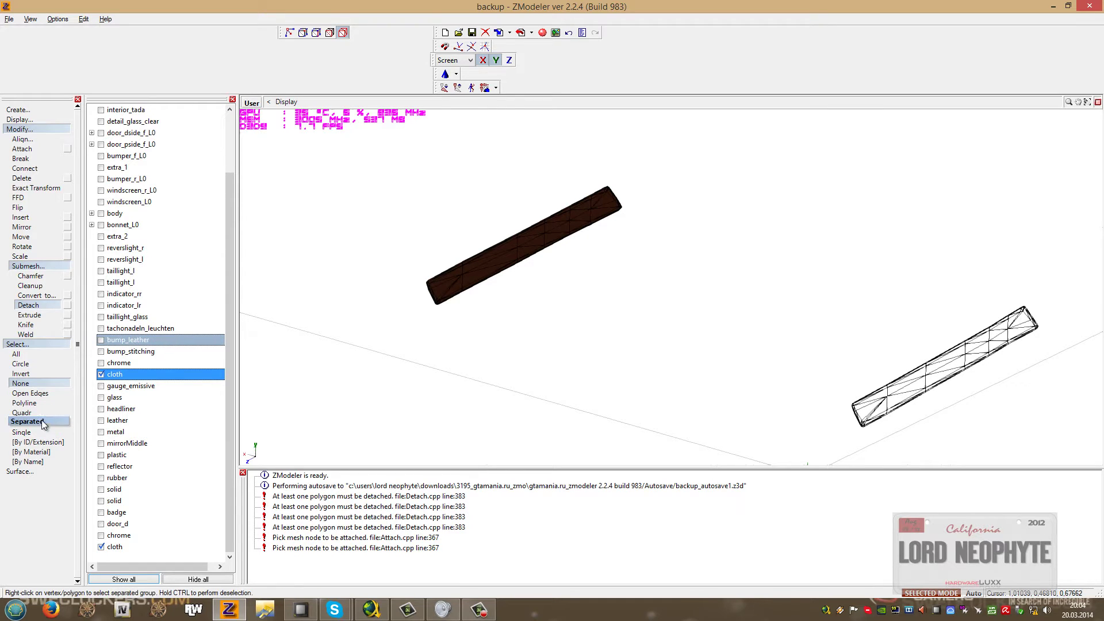
Attach the detached cloth insert to the door_d mesh.
click(24, 167)
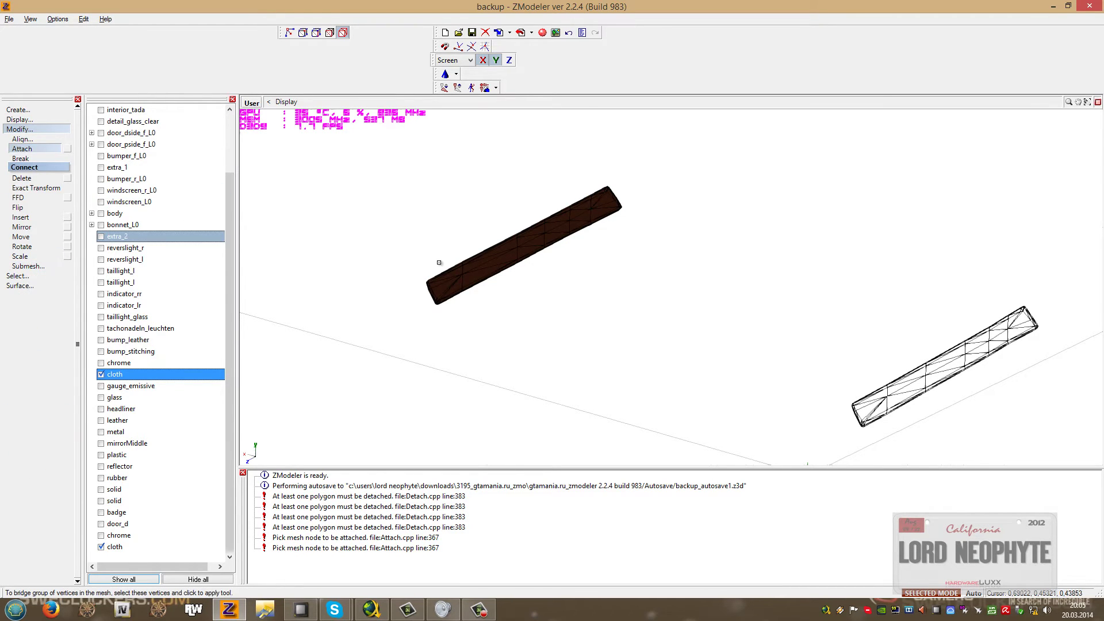
click(467, 276)
click(101, 524)
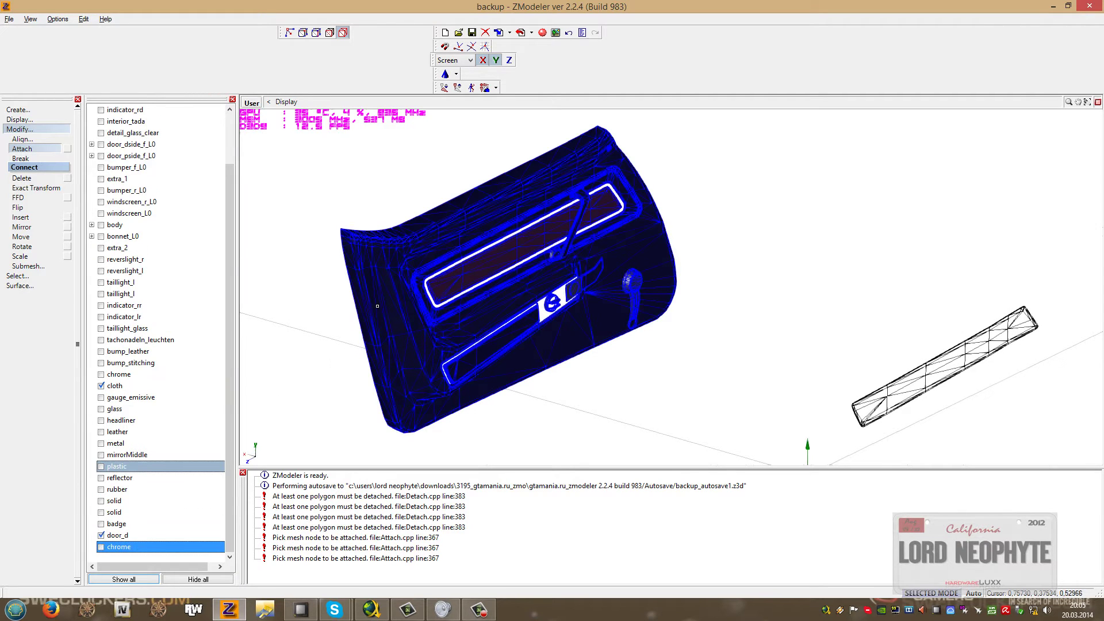
Attach the remaining cloth insert to the opposite door's detached chrome mesh.
click(889, 379)
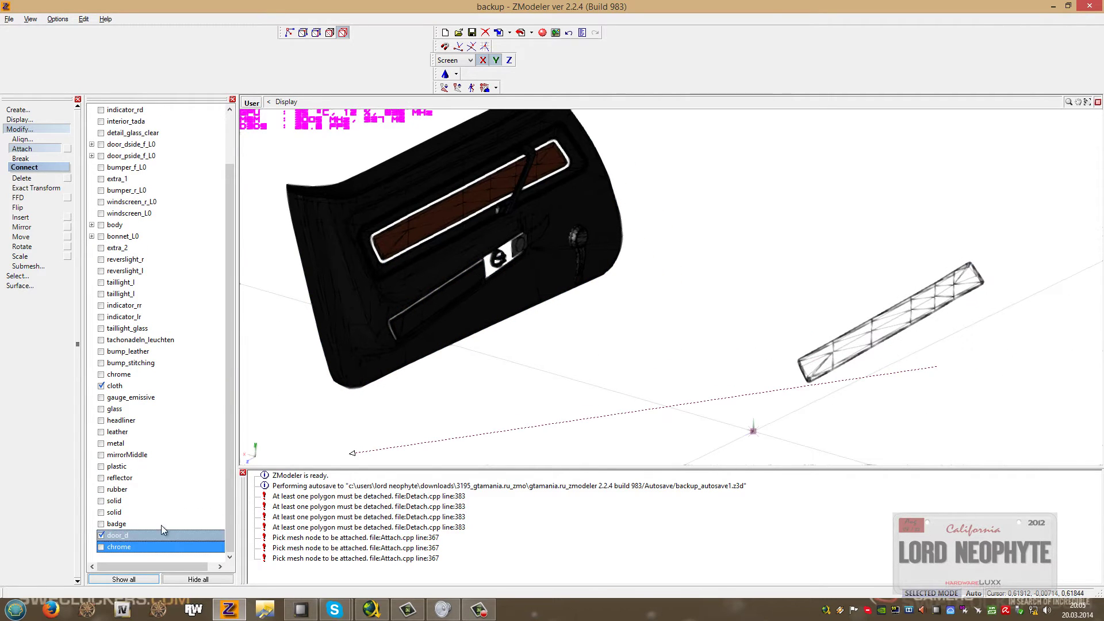
click(101, 547)
click(826, 404)
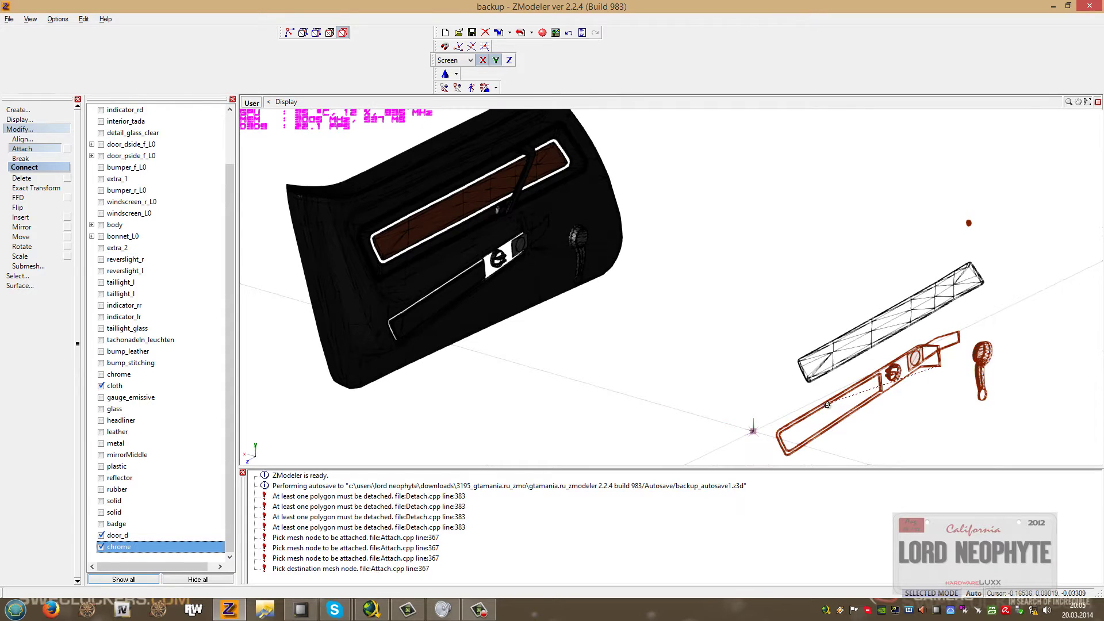
click(826, 404)
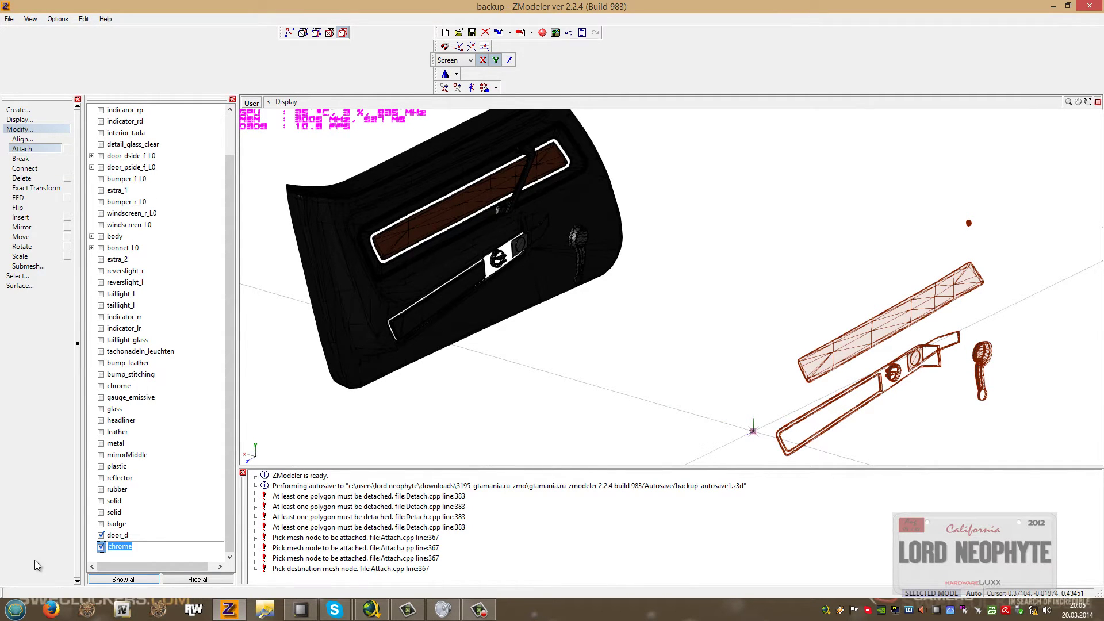
Rename the combined chrome and cloth node as door_p and deselect all its polygons.
text(door_p)
key(Return)
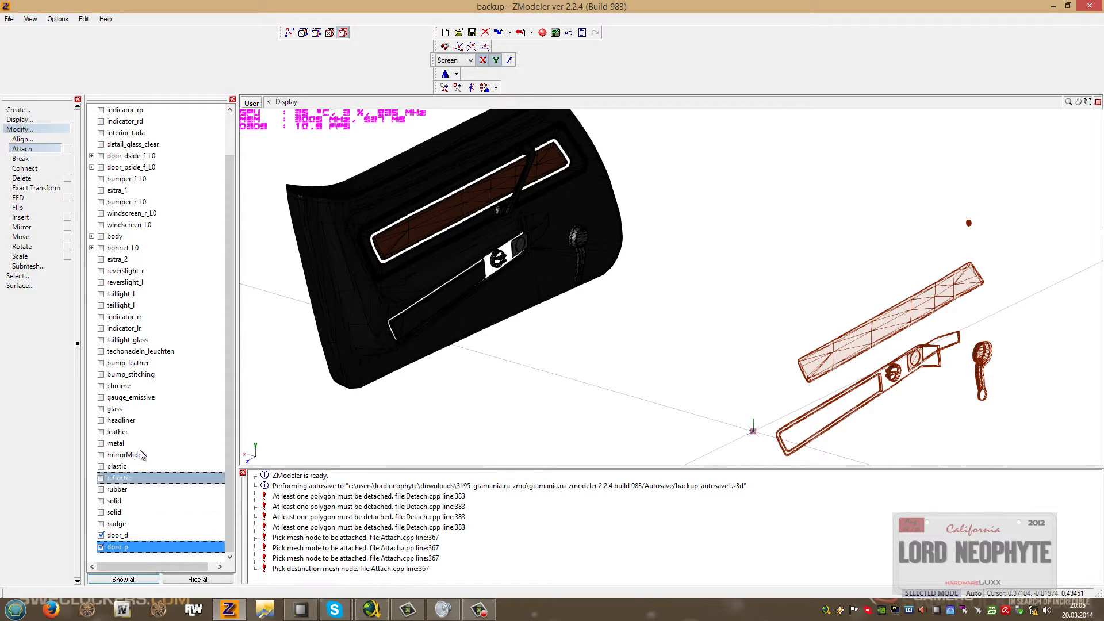
click(19, 276)
right_click(525, 331)
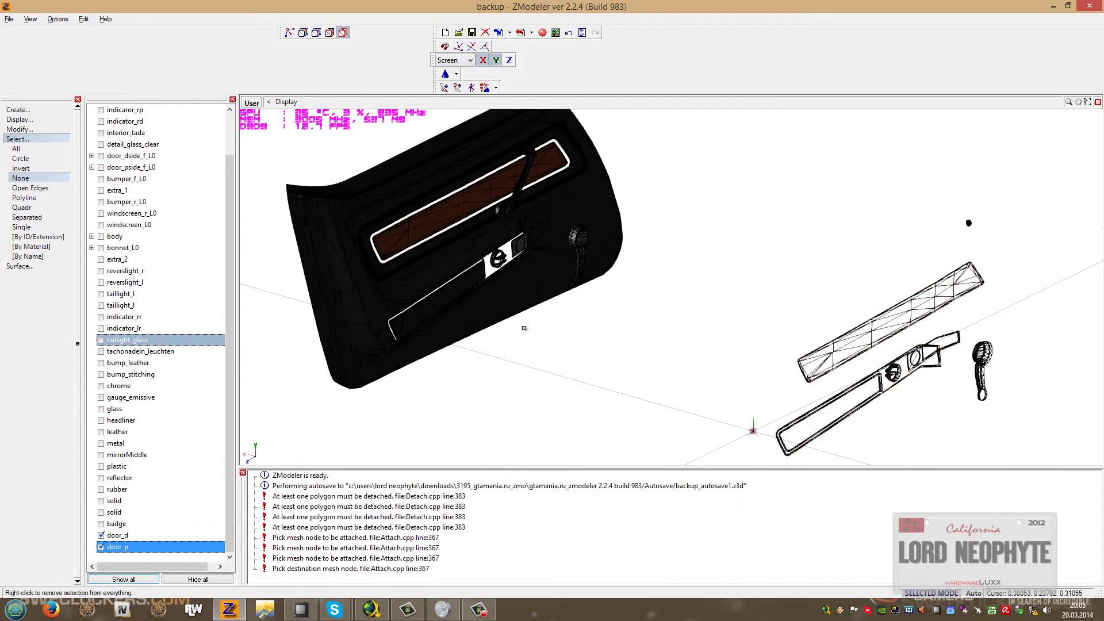
Show the chrome, gauge_emissive, glass, headliner and leather parts, and isolate the leather node.
scroll(524, 331, down, 4)
middle_drag(641, 253, 676, 260)
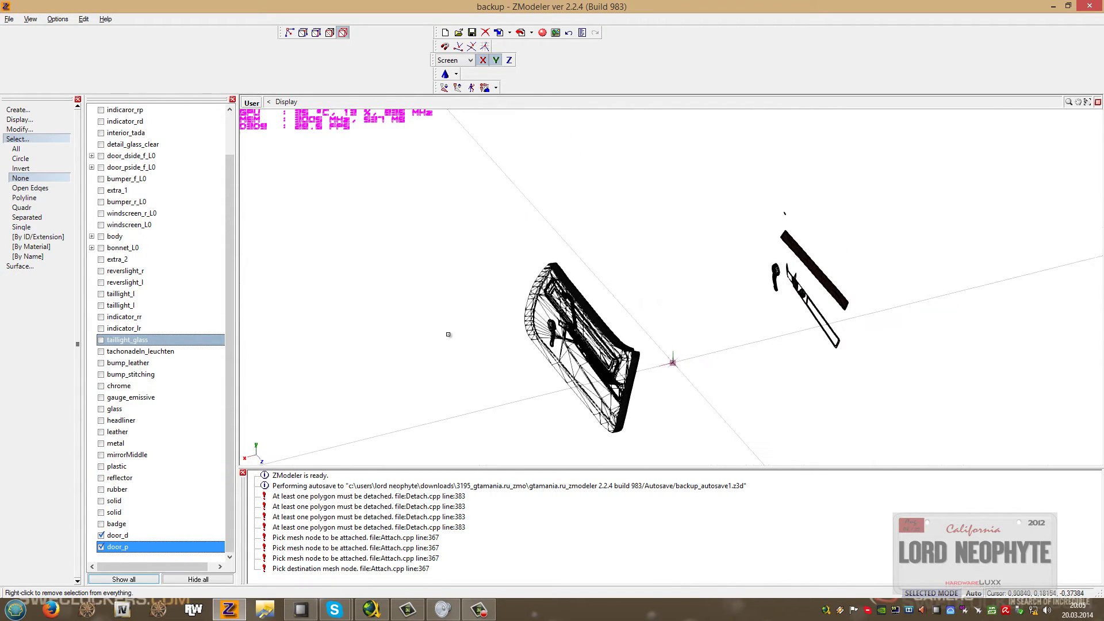
middle_drag(448, 334, 321, 389)
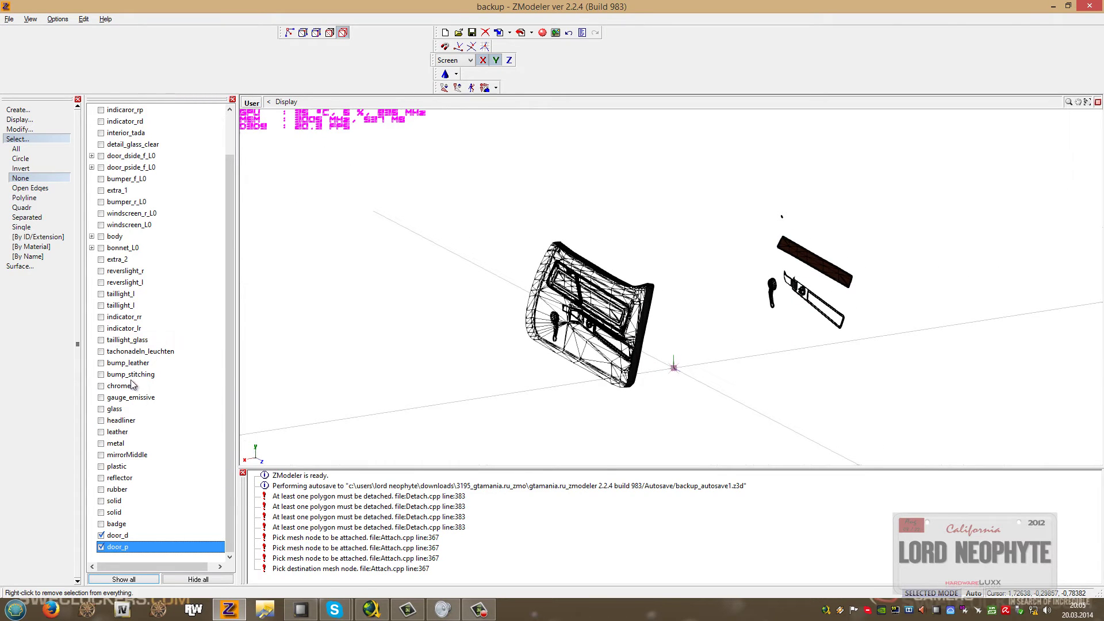
click(103, 388)
click(102, 398)
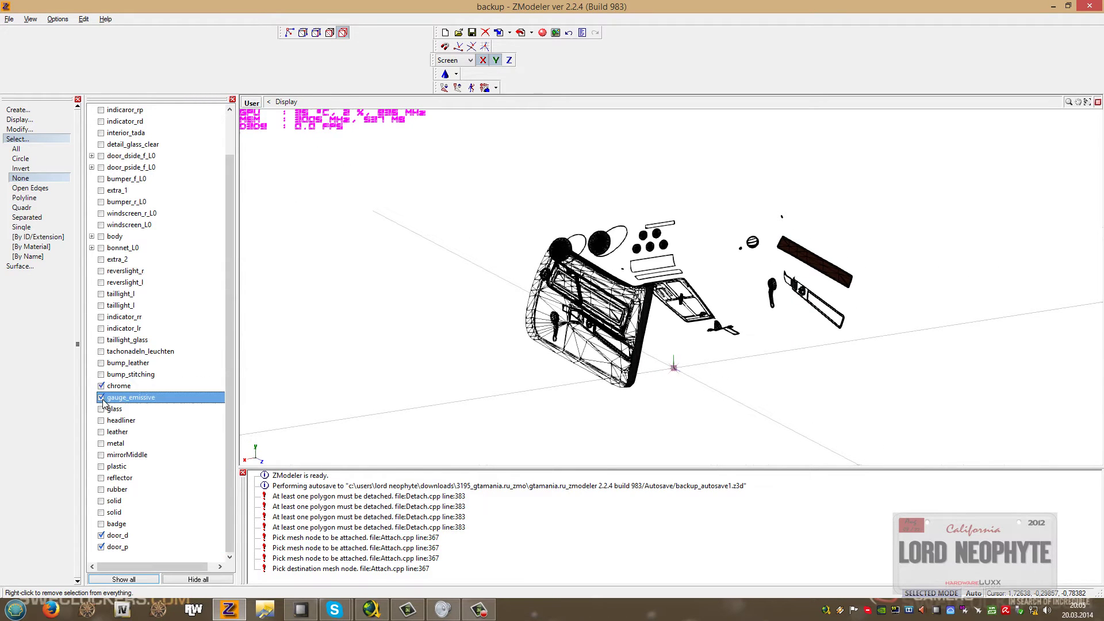
click(102, 410)
click(102, 421)
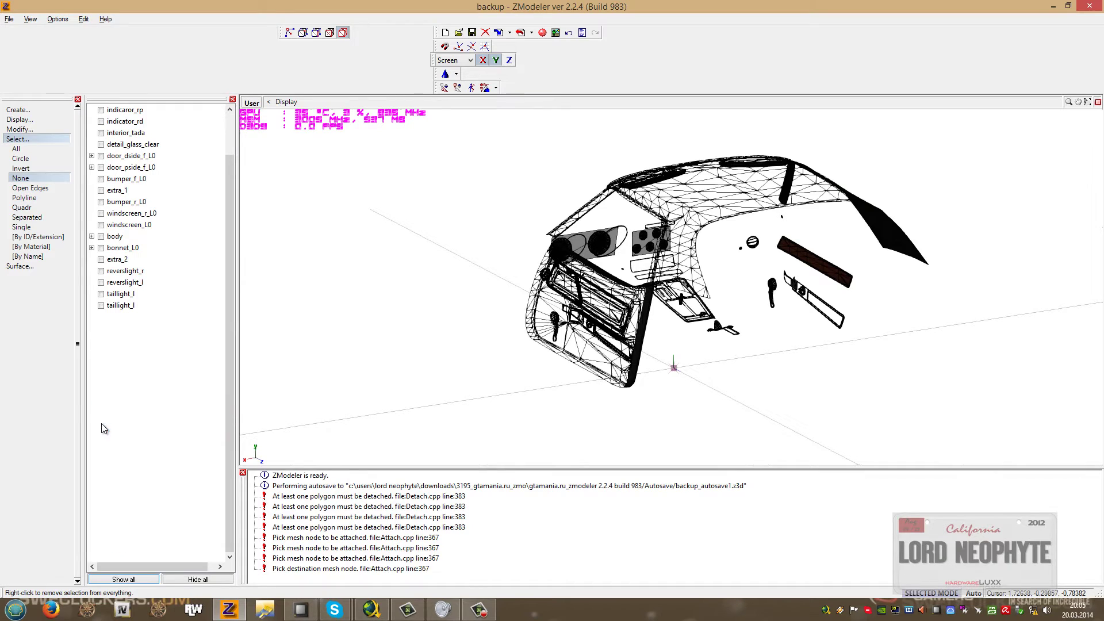
click(101, 432)
right_click(153, 431)
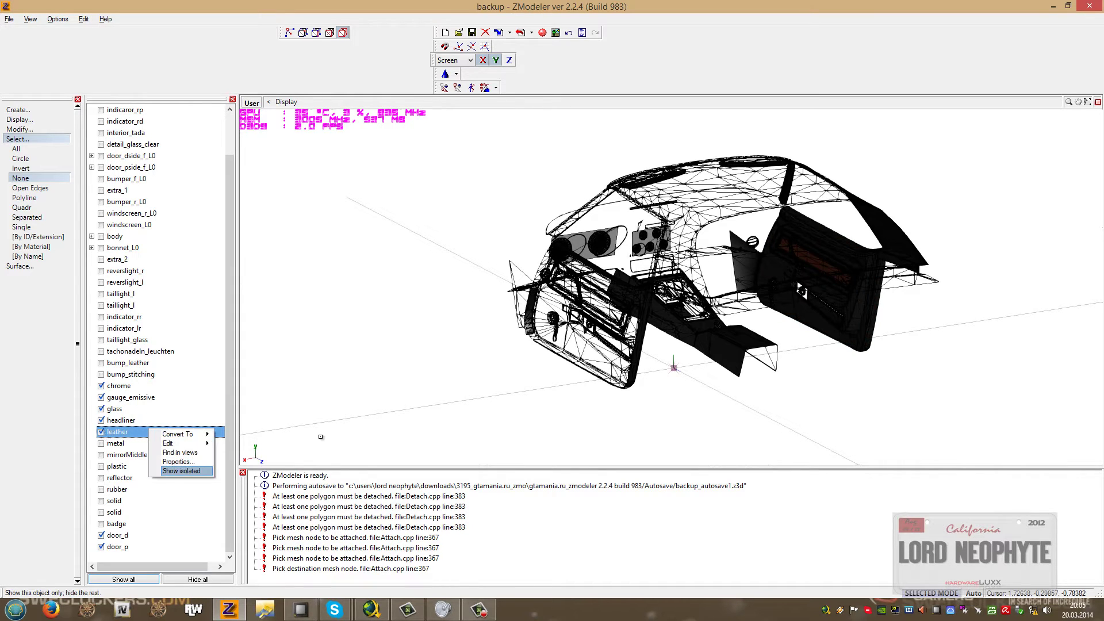
click(181, 471)
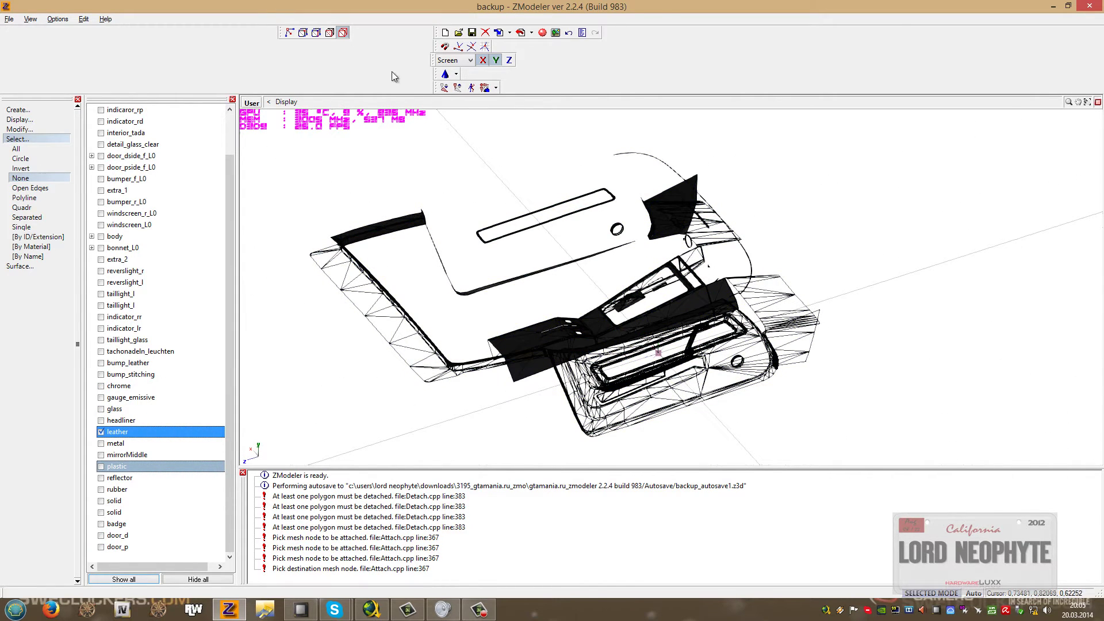
Detach the far door's insert frame and speaker ring from the leather mesh and hide the new leather node.
click(330, 33)
scroll(352, 302, up, 3)
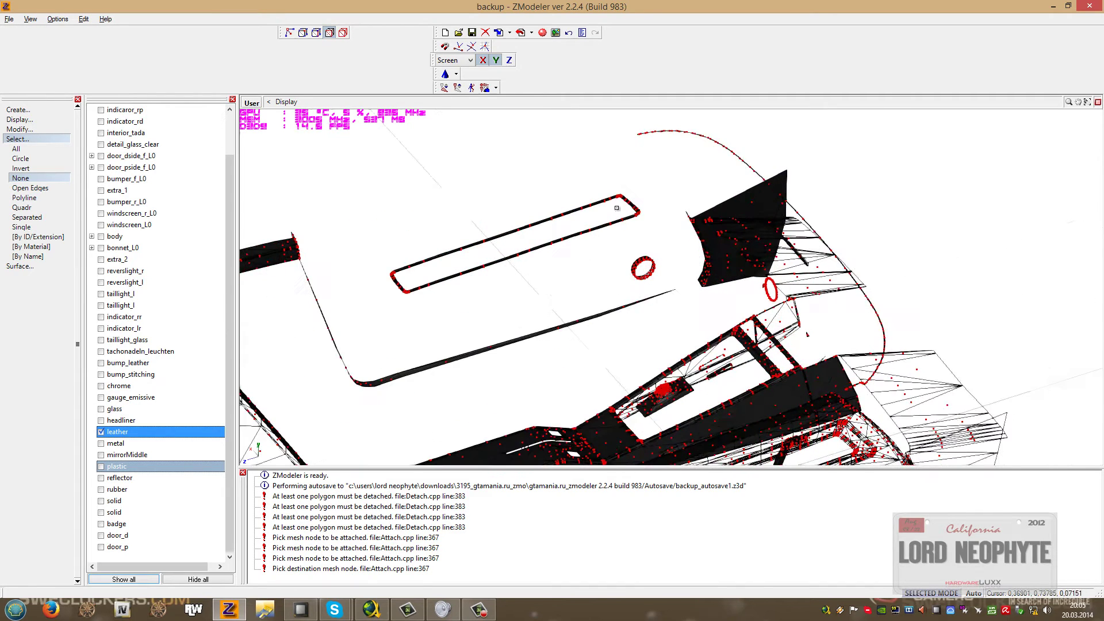
click(21, 226)
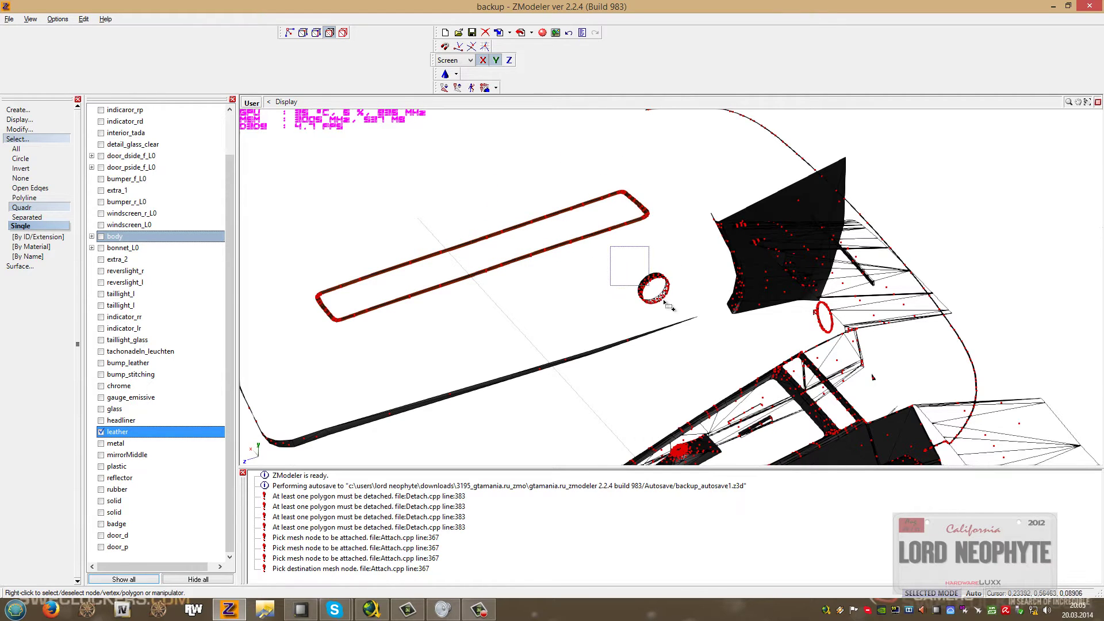
middle_drag(644, 299, 475, 265)
scroll(605, 346, down, 4)
click(46, 149)
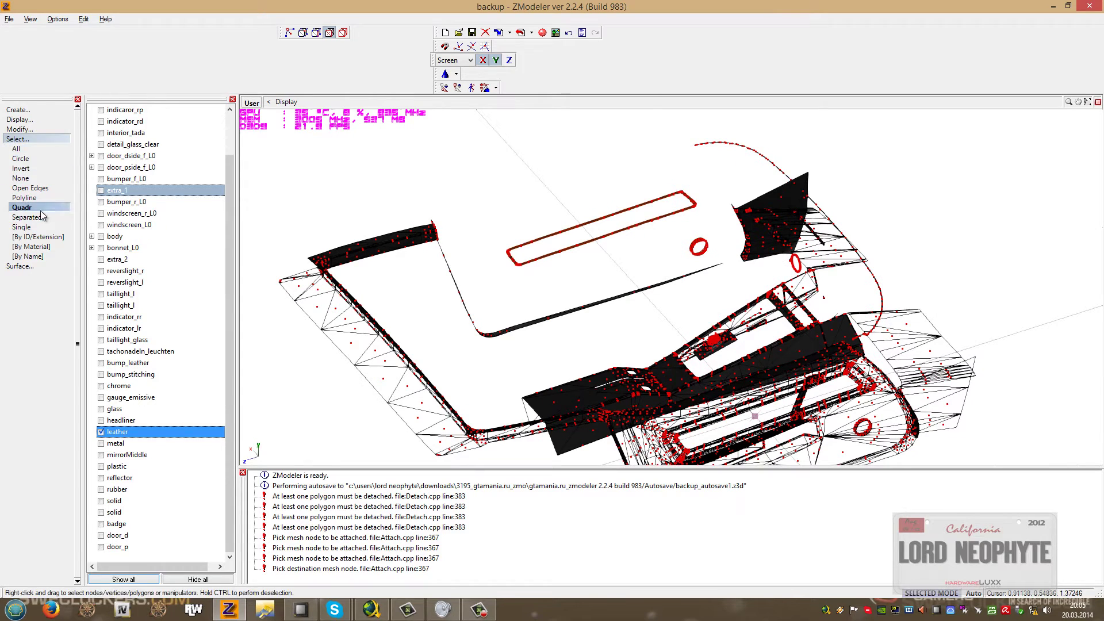
click(32, 131)
click(38, 265)
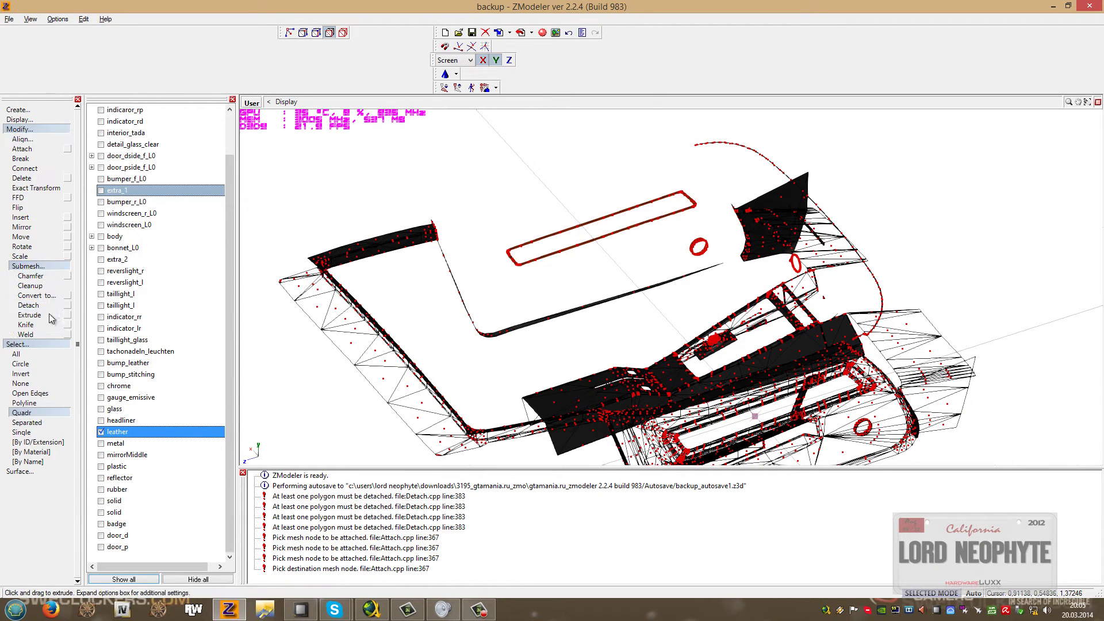
click(536, 356)
scroll(176, 556, down, 1)
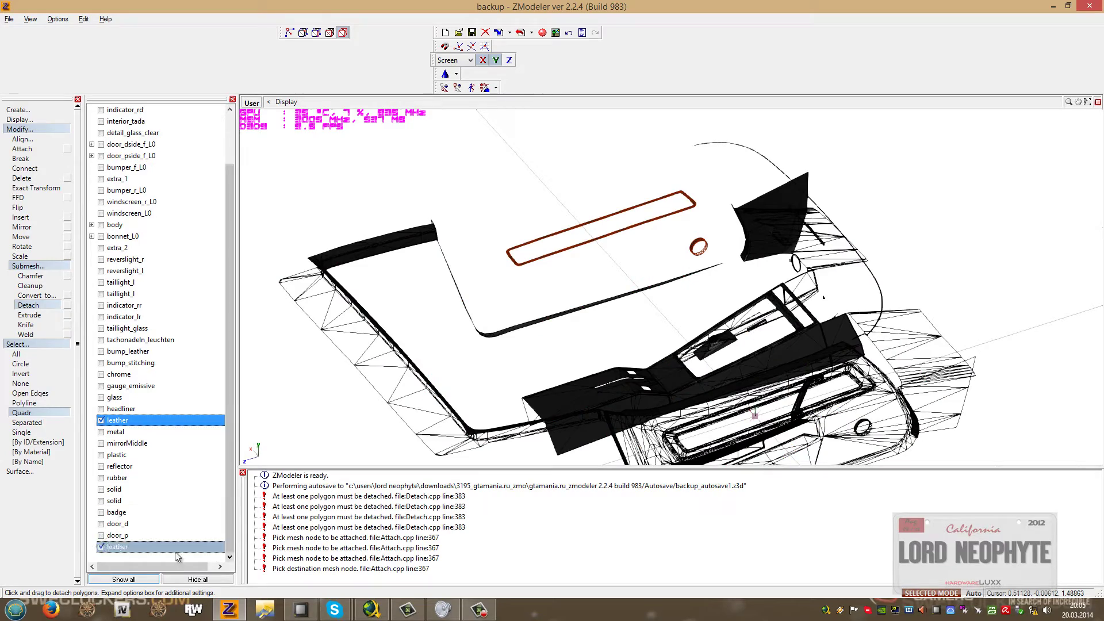
click(103, 548)
Select the main panel, insert surround and upper section of the opposite door's leather as separated polygon groups.
middle_drag(491, 321, 436, 104)
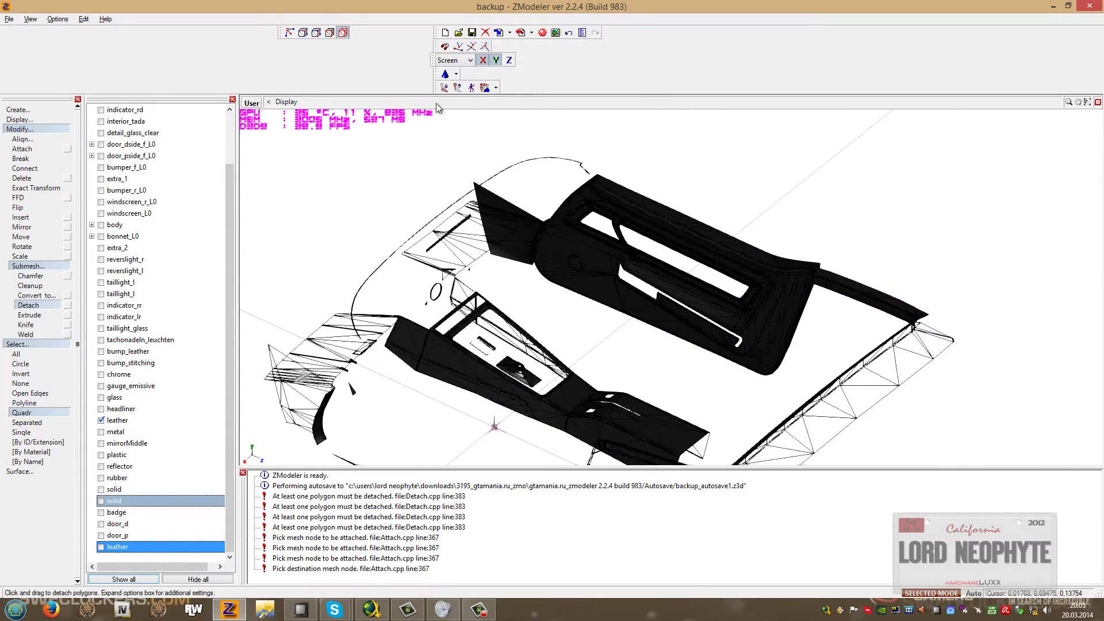
click(330, 33)
scroll(527, 286, up, 5)
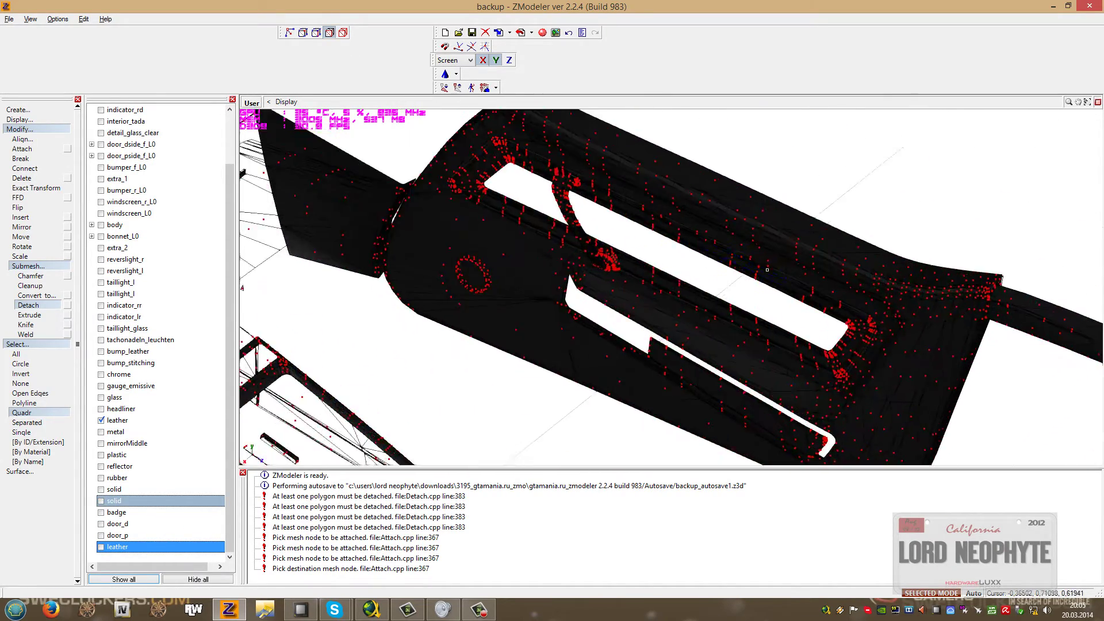
click(27, 422)
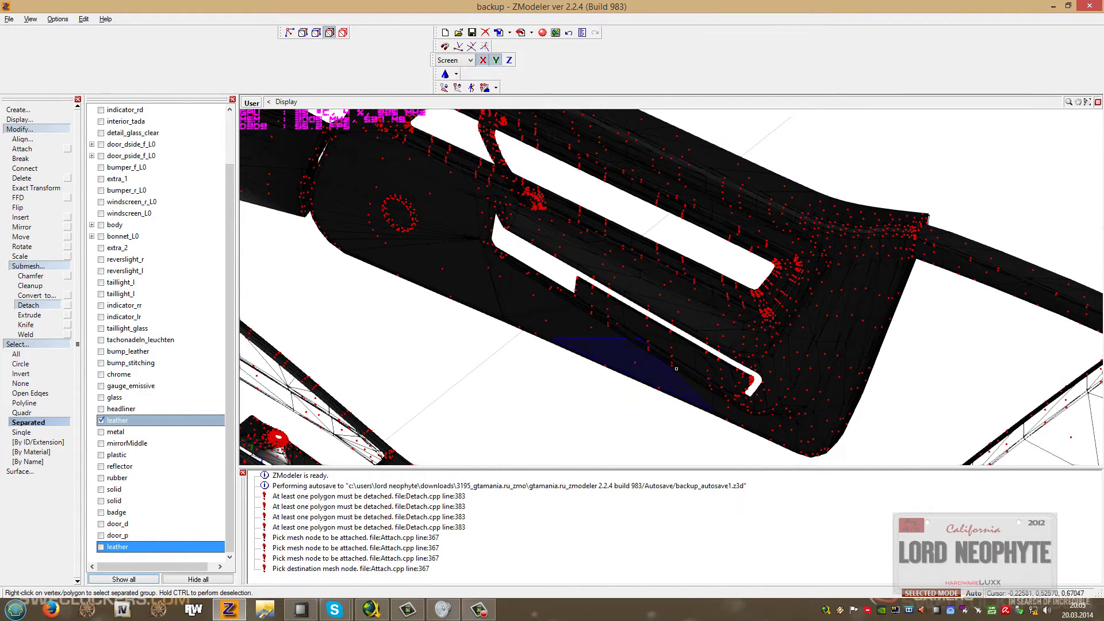
right_click(643, 364)
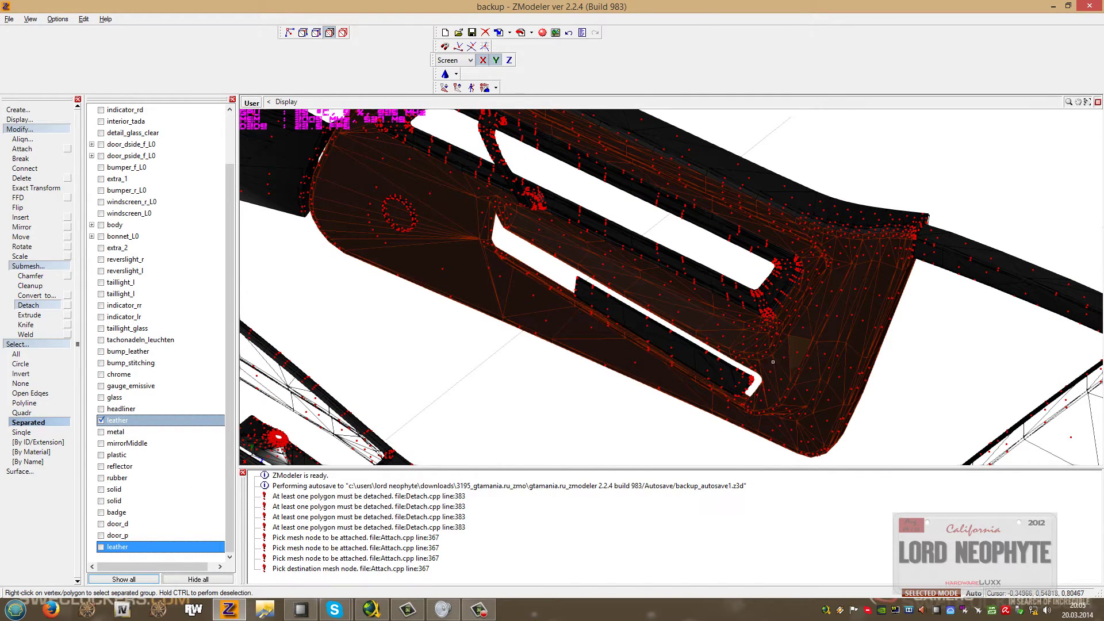
right_click(735, 296)
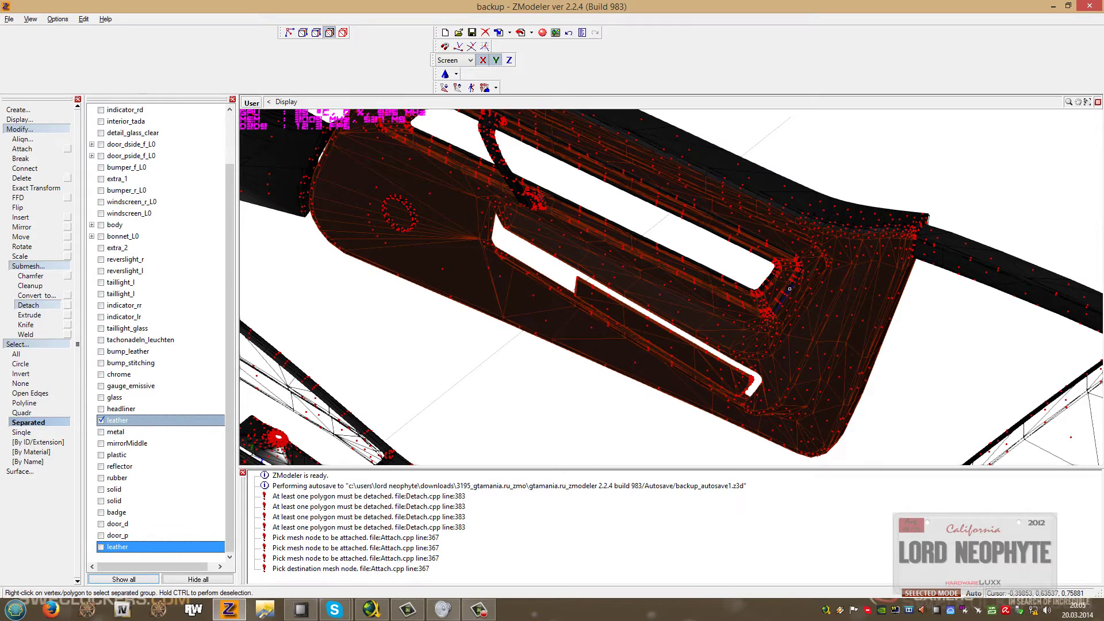
right_click(815, 210)
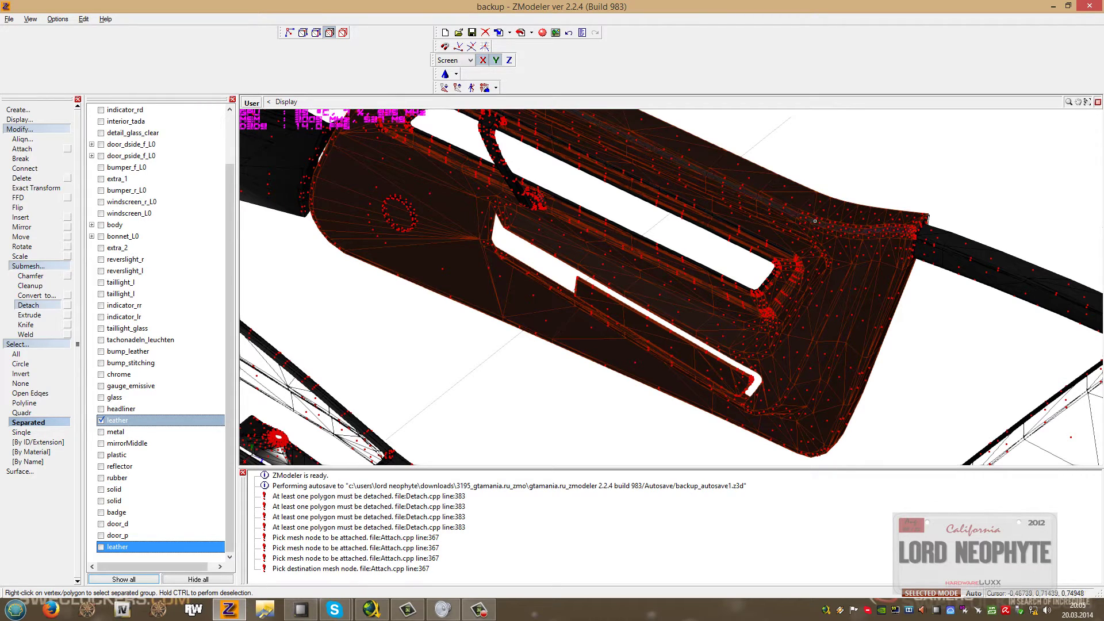
Add the insert's trim strip and the pull-handle strap to the separated-polygon selection on the door leather.
scroll(815, 220, up, 6)
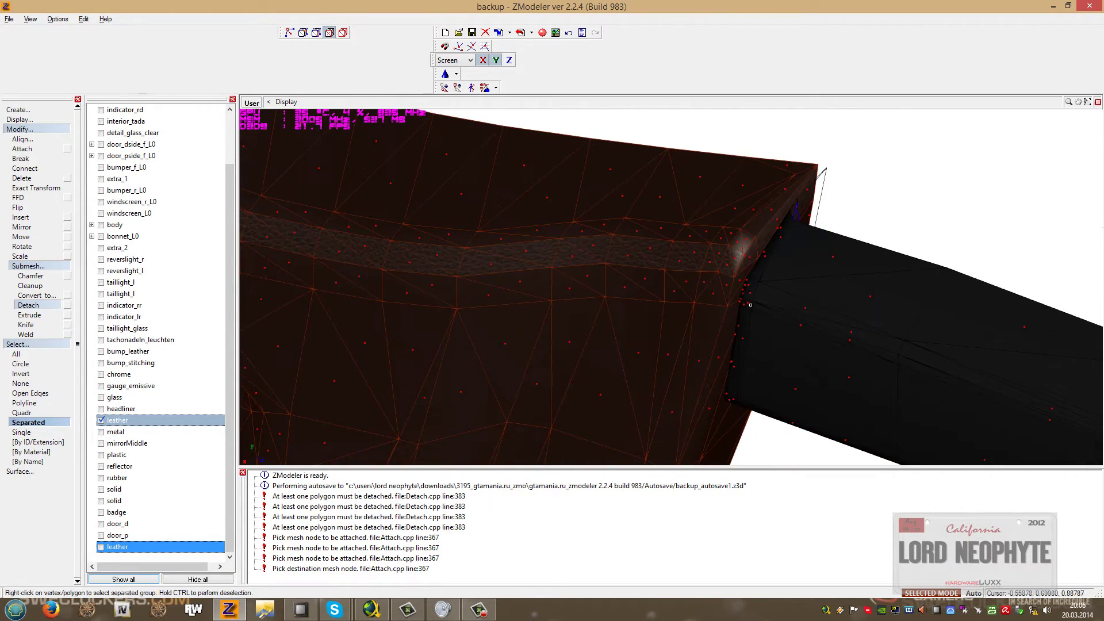
middle_drag(771, 306, 1084, 262)
middle_drag(821, 276, 972, 362)
mouse_move(820, 309)
middle_down()
mouse_move(870, 430)
mouse_move(866, 455)
middle_up()
scroll(784, 328, up, 3)
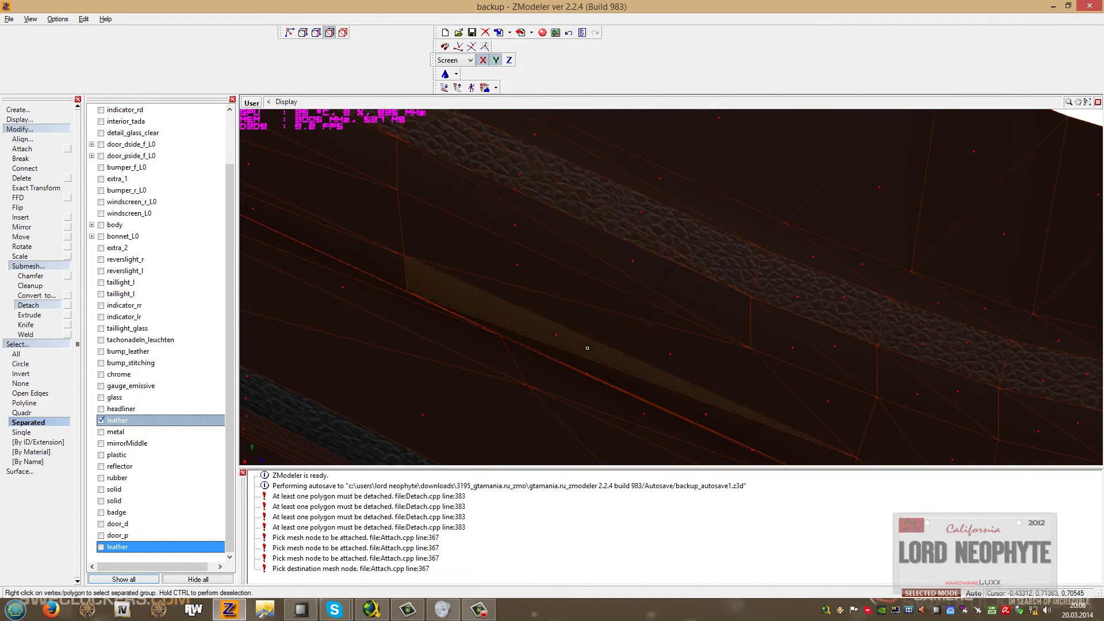
scroll(587, 348, down, 5)
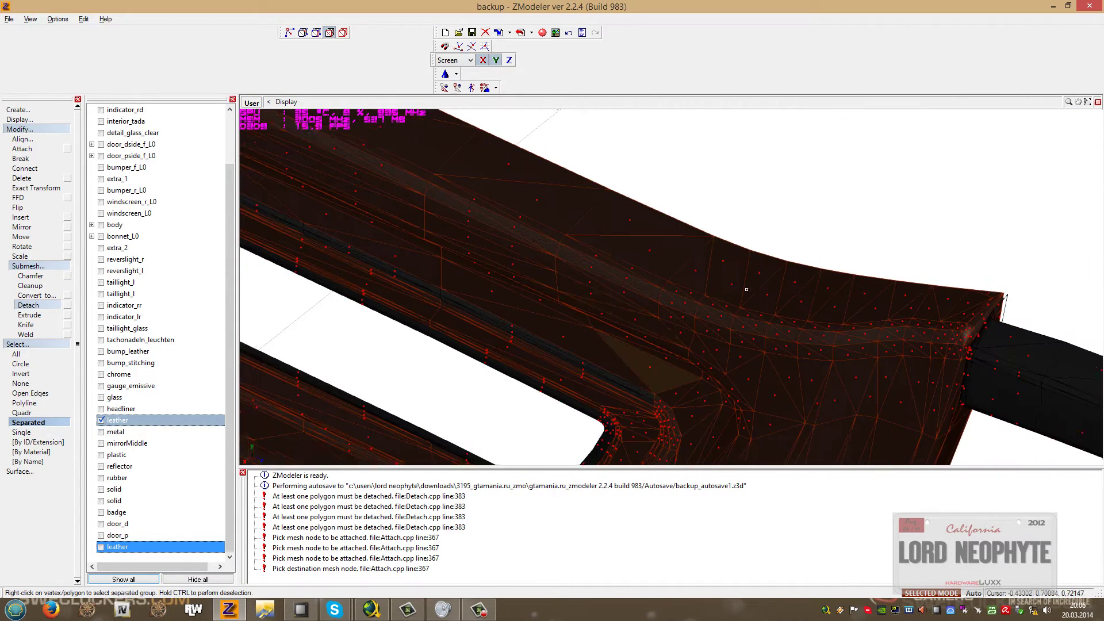
middle_drag(746, 290, 451, 268)
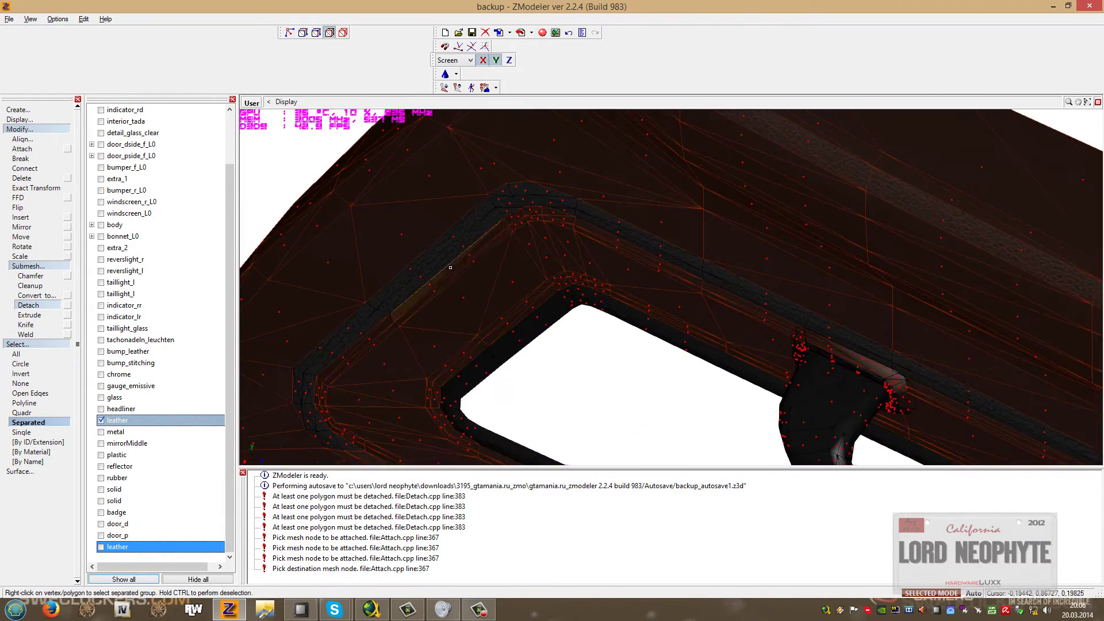
scroll(451, 268, up, 5)
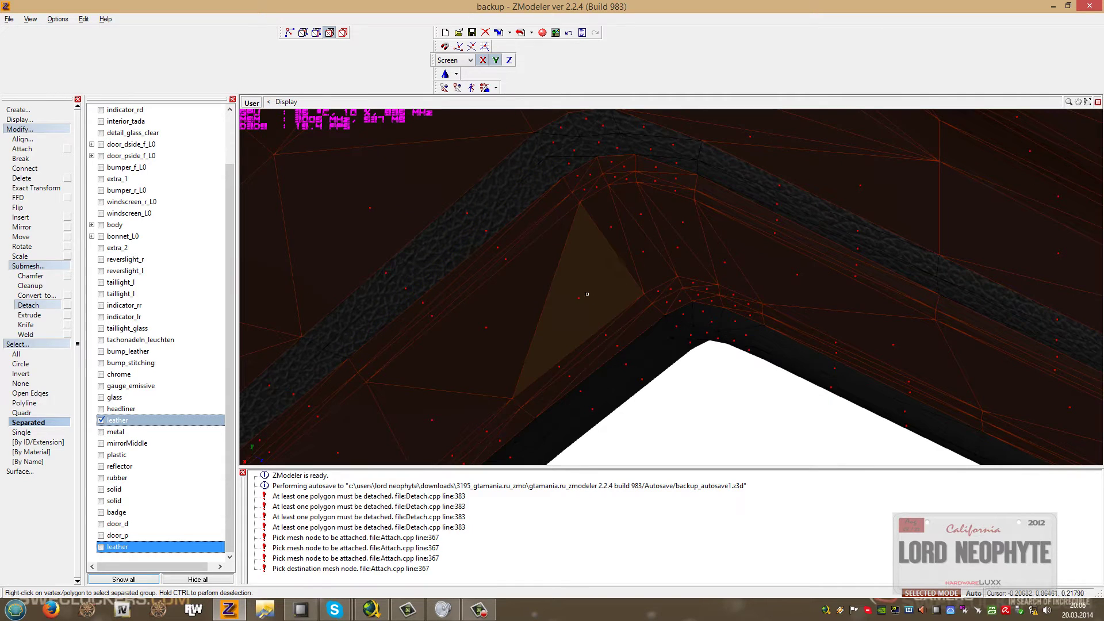
right_click(780, 213)
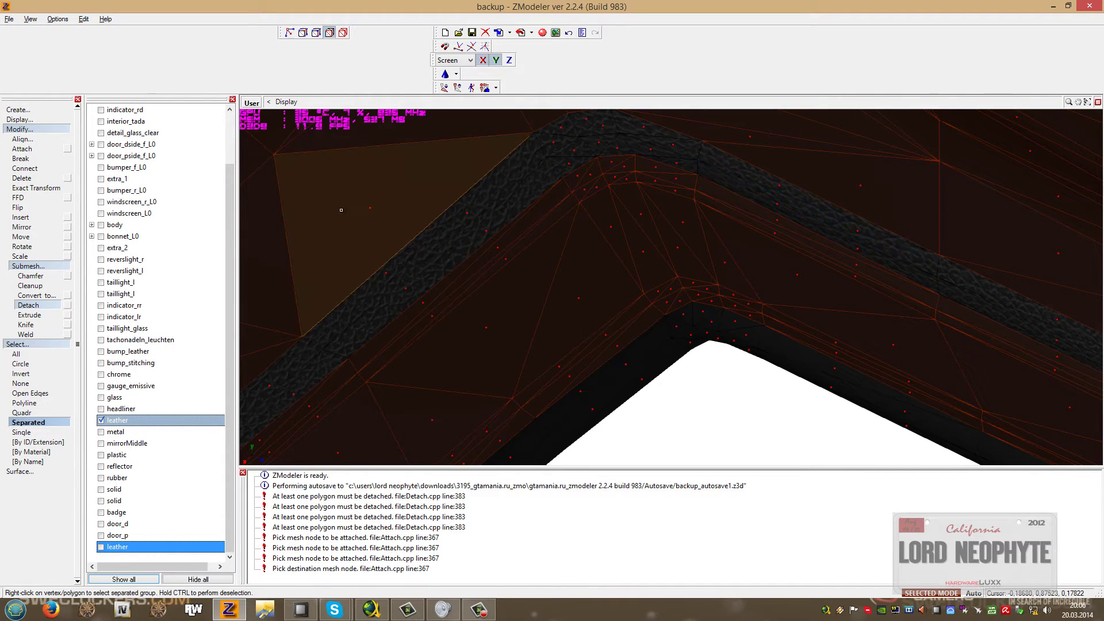
scroll(665, 345, down, 6)
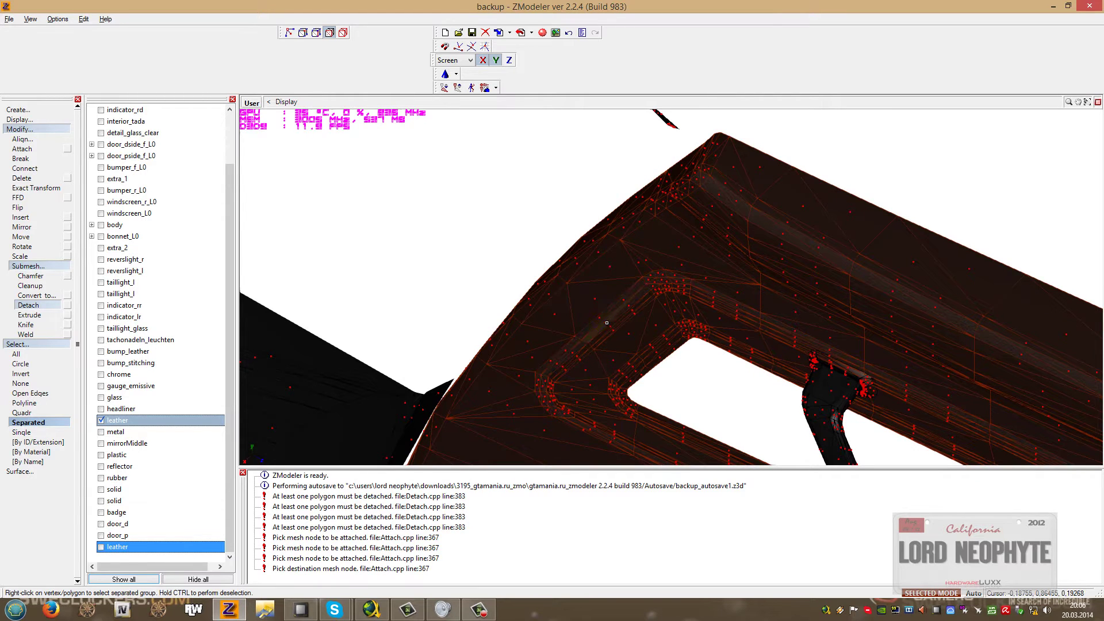
middle_drag(700, 378, 573, 106)
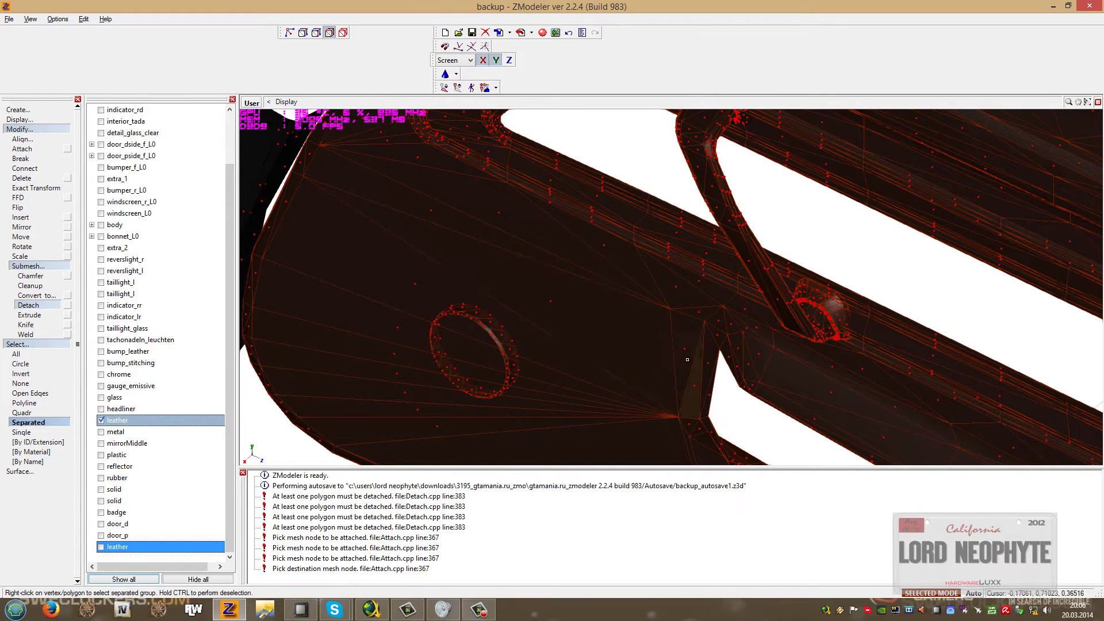
Detach the selected door panel polygons from the leather mesh and hide the new leather node.
scroll(687, 359, down, 8)
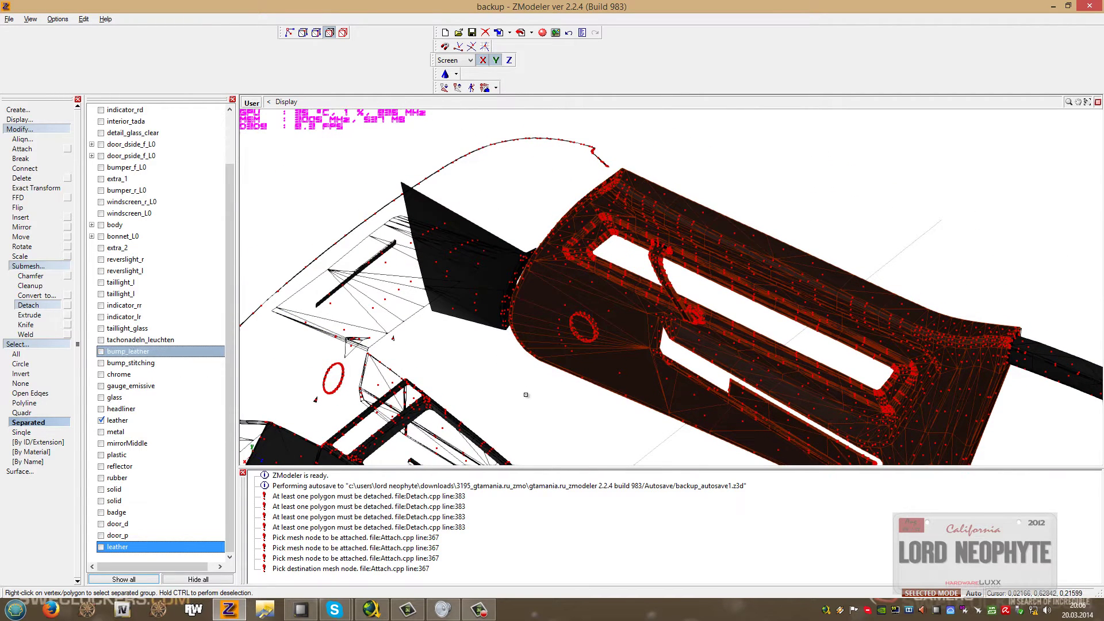
key(4)
click(230, 557)
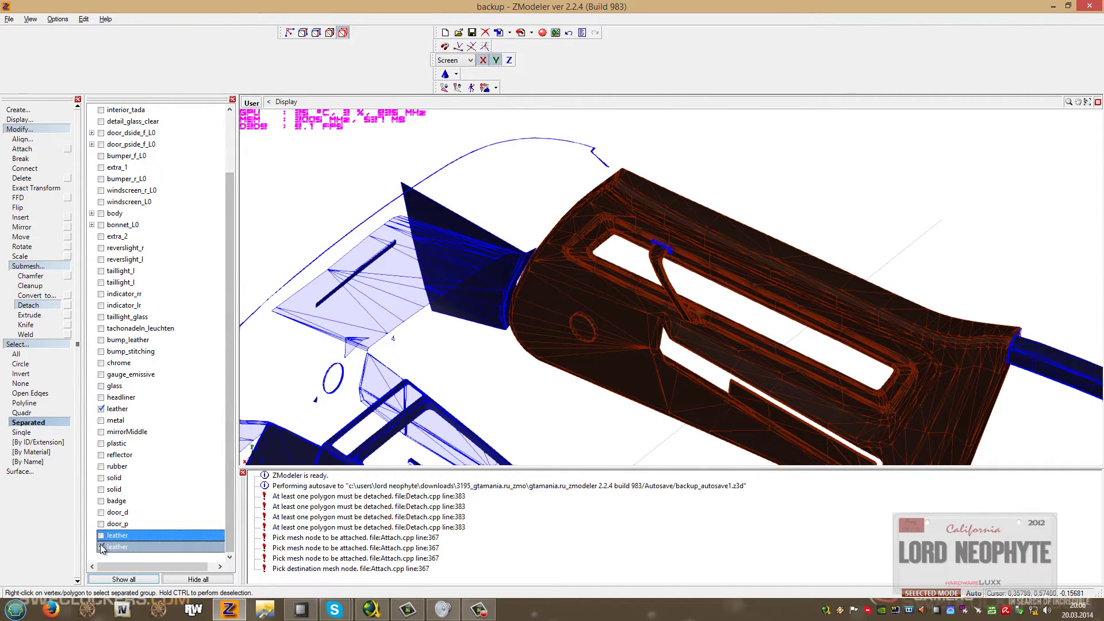
click(102, 549)
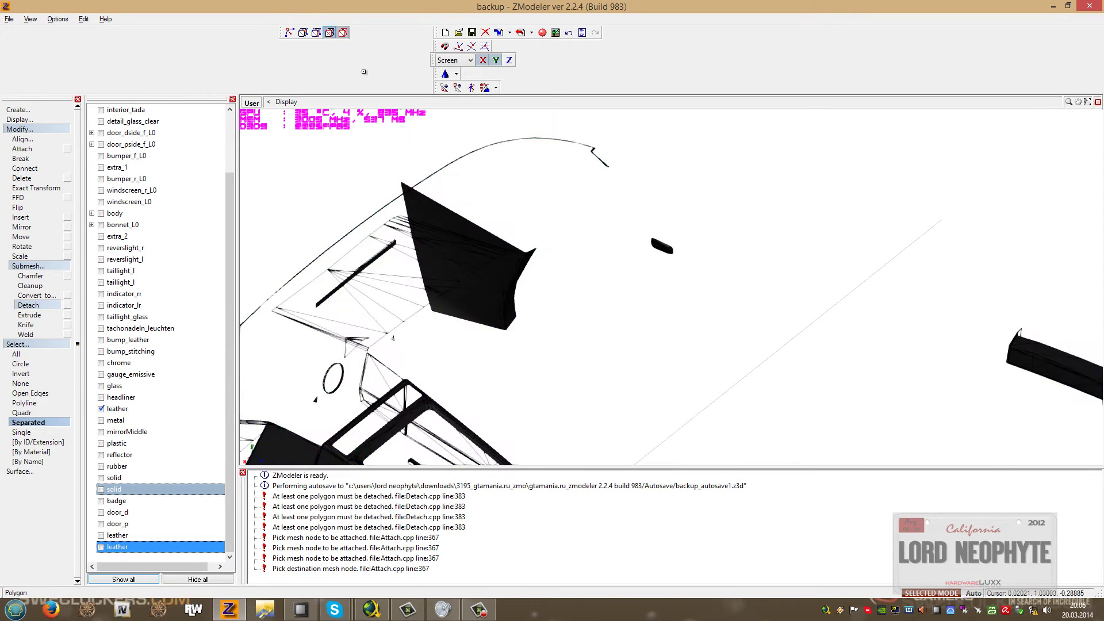
Box-select the leftover pull-handle end piece, detach it from the leather mesh, and show only the detached piece.
click(22, 412)
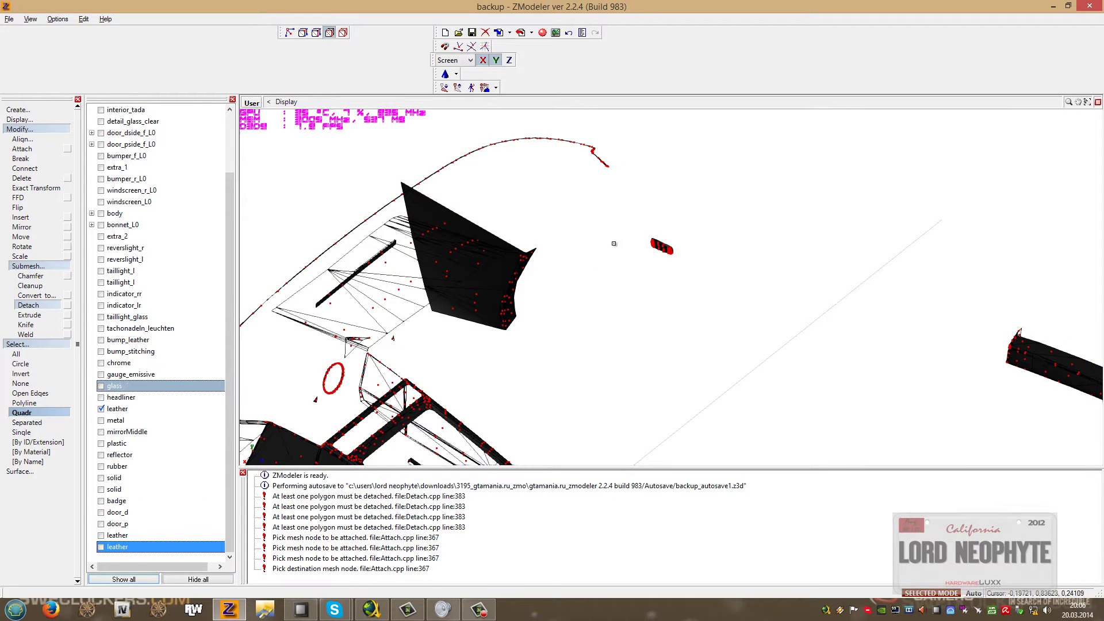
click(759, 315)
scroll(234, 534, down, 1)
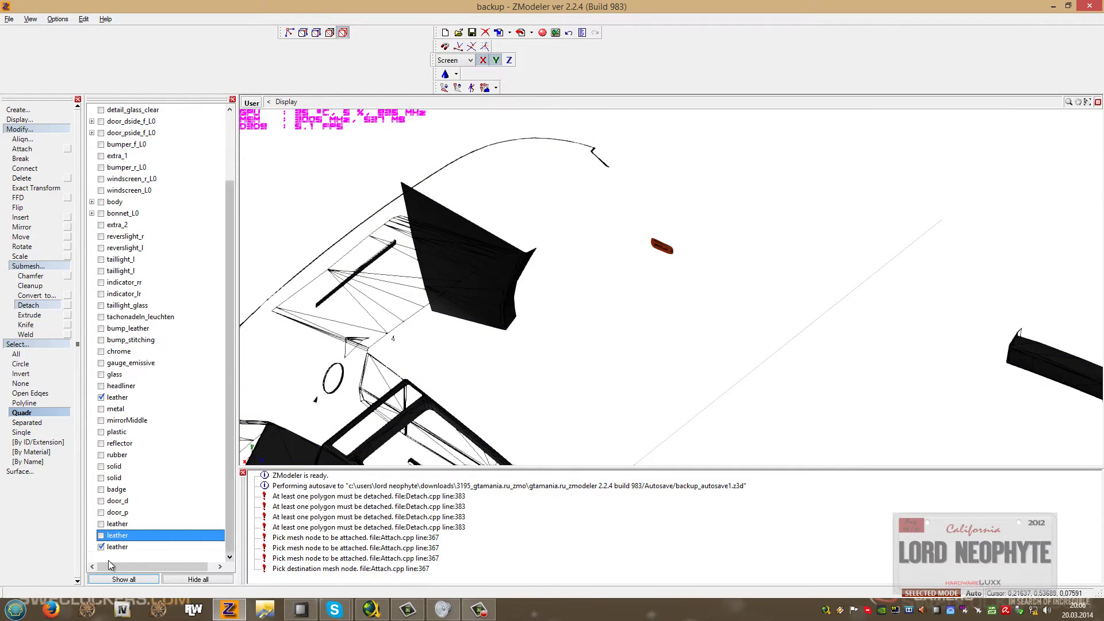
click(99, 546)
click(101, 397)
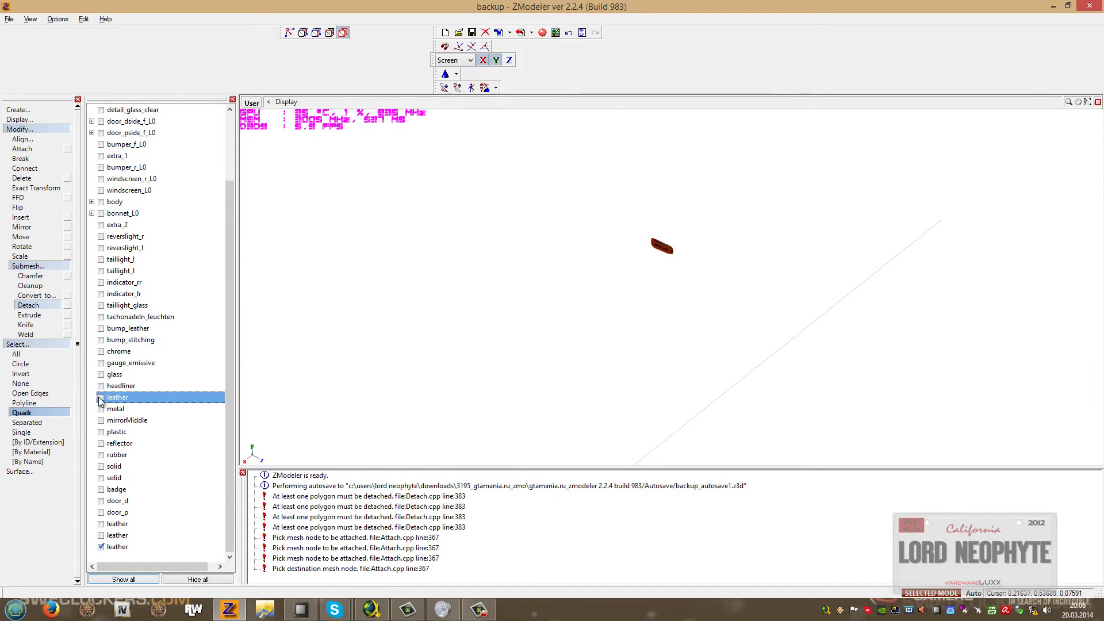
Attach the detached pull-handle end piece to the door panel's leather node.
click(23, 148)
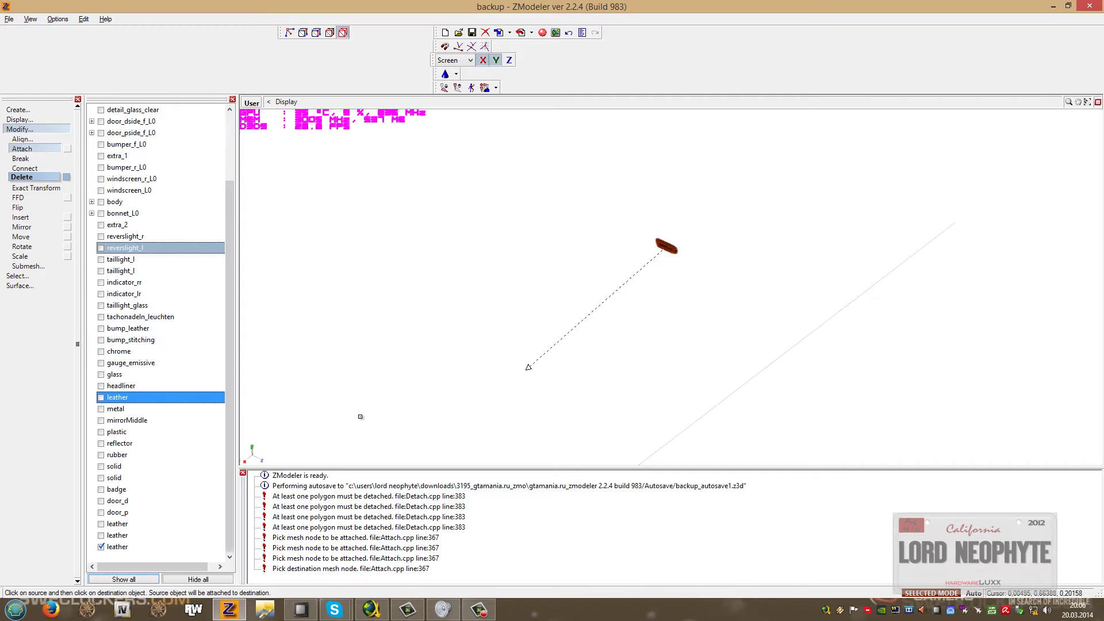
click(101, 535)
click(638, 336)
click(638, 335)
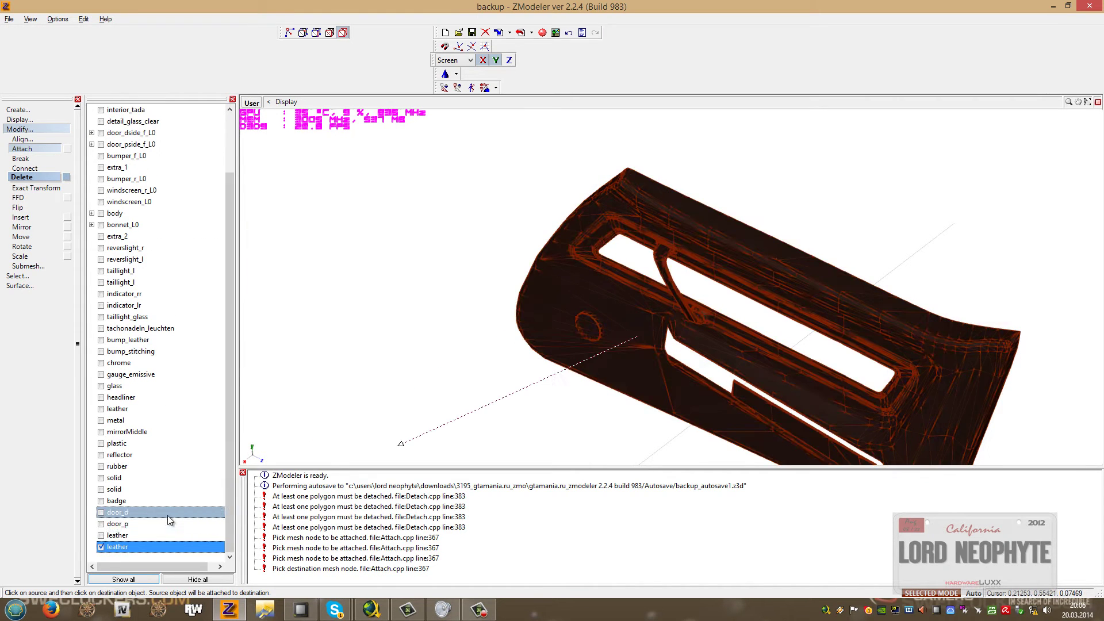
Hide the joined door panel leather and show the insert frame and speaker ring leather node together with door_p.
click(101, 547)
click(100, 535)
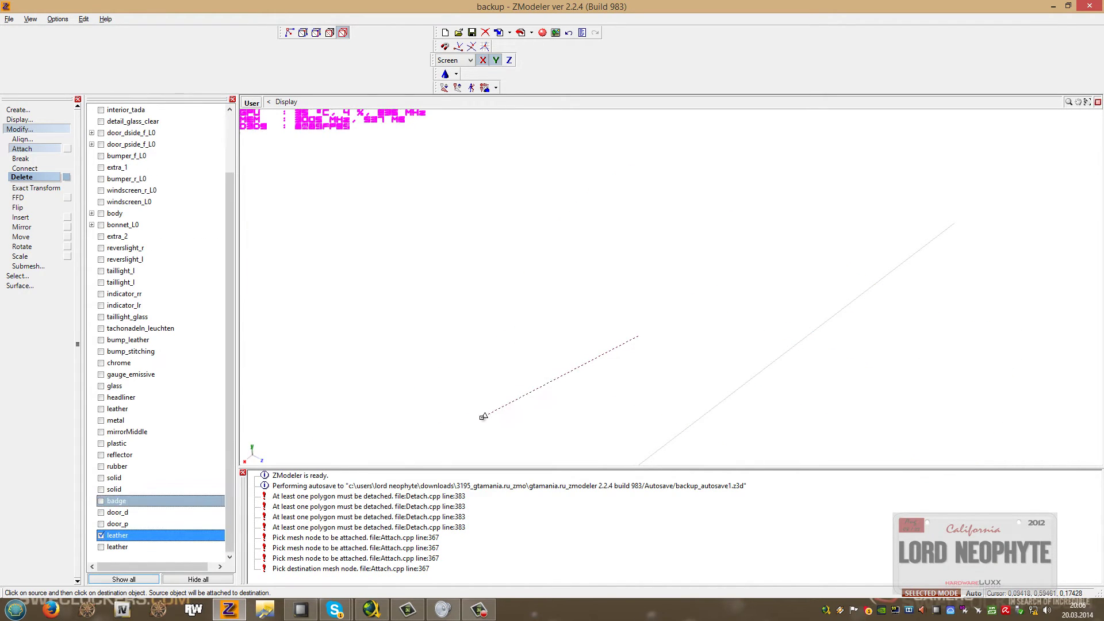
scroll(538, 300, down, 6)
scroll(539, 300, down, 2)
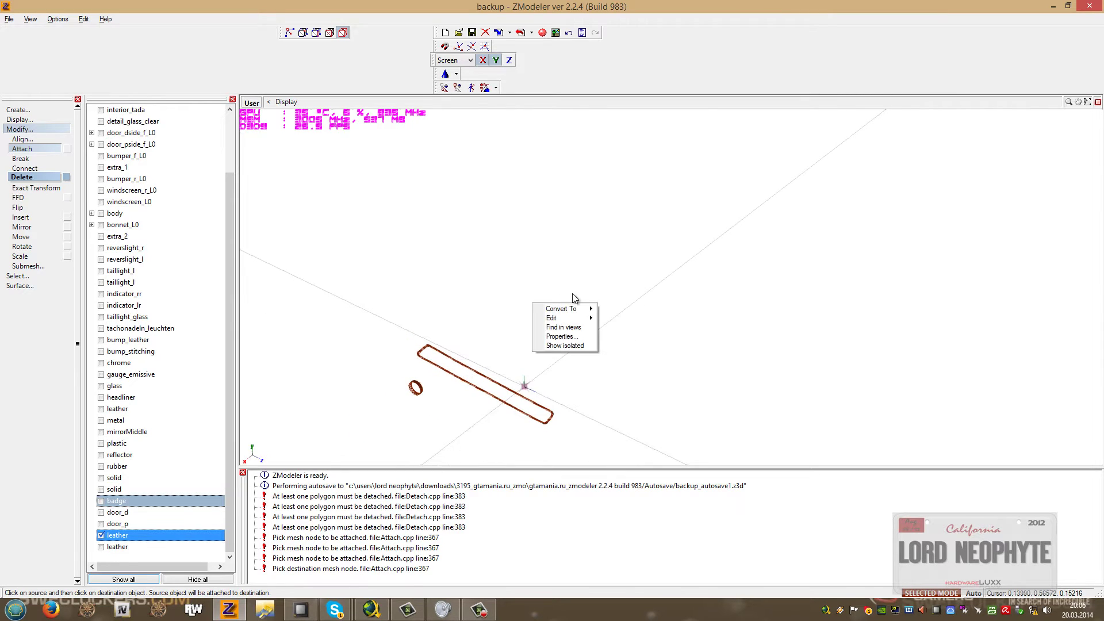
click(613, 272)
click(915, 597)
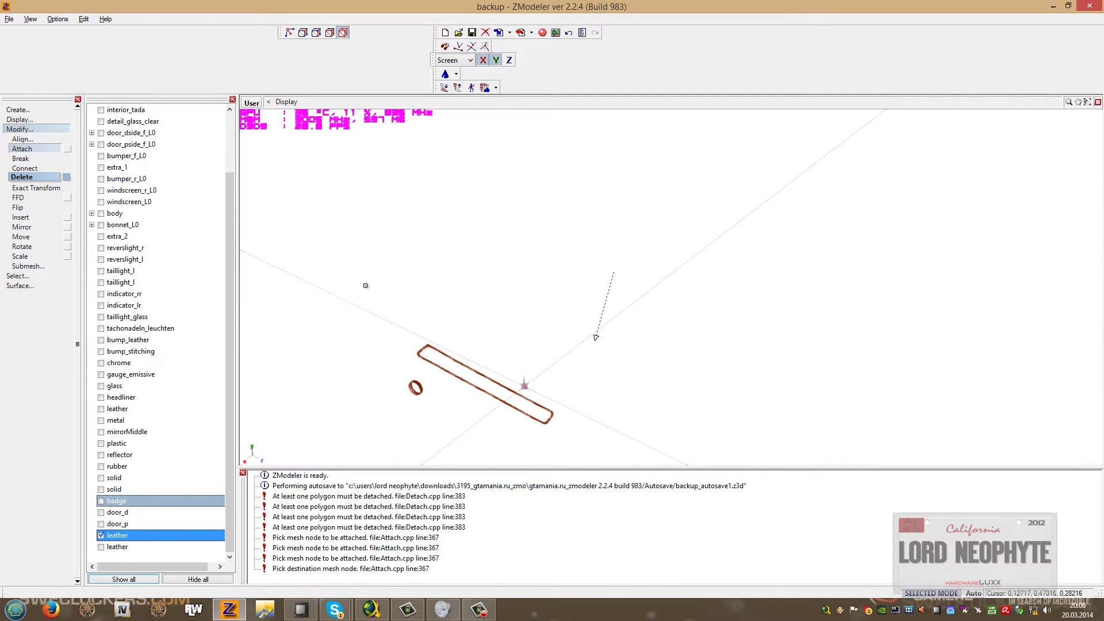
click(21, 129)
middle_drag(570, 237, 548, 230)
click(102, 524)
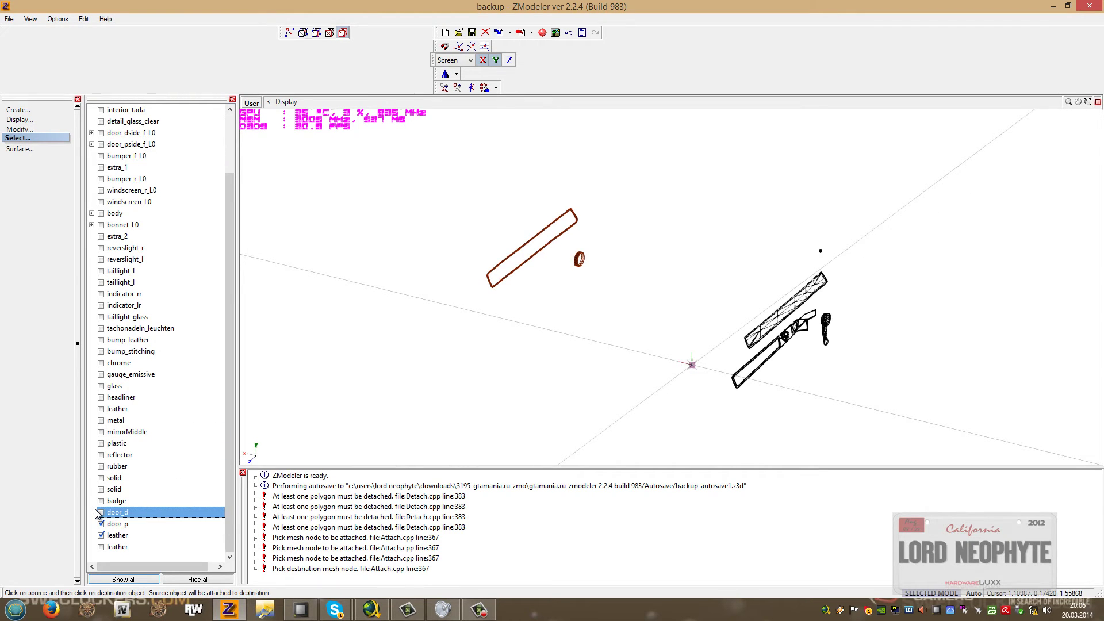
click(102, 513)
click(102, 513)
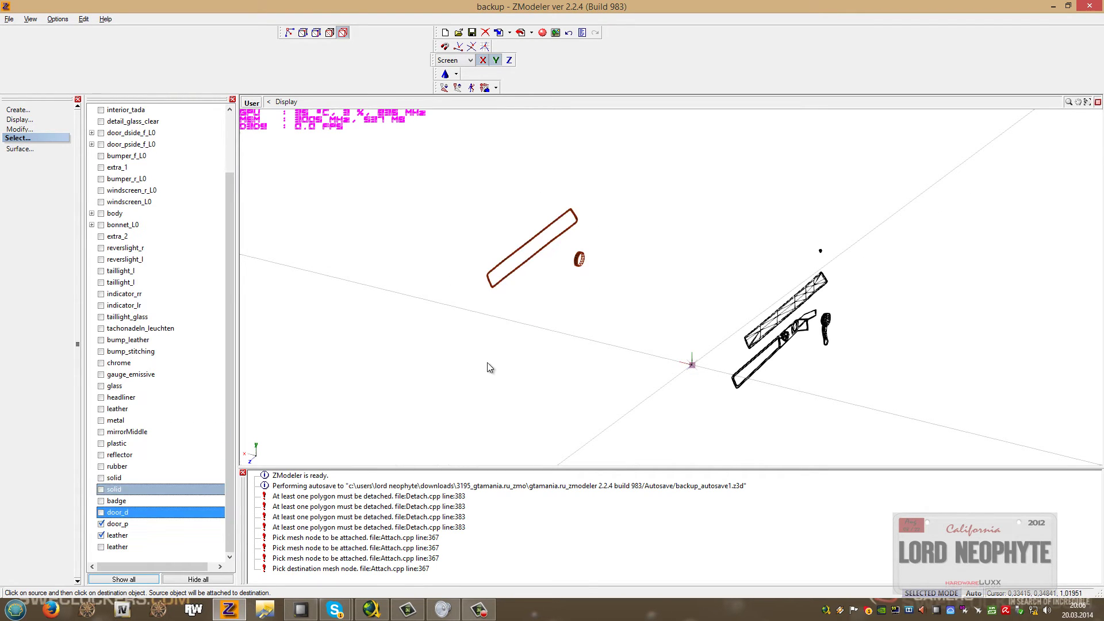
Attach the insert frame and speaker ring leather node to door_d.
click(39, 130)
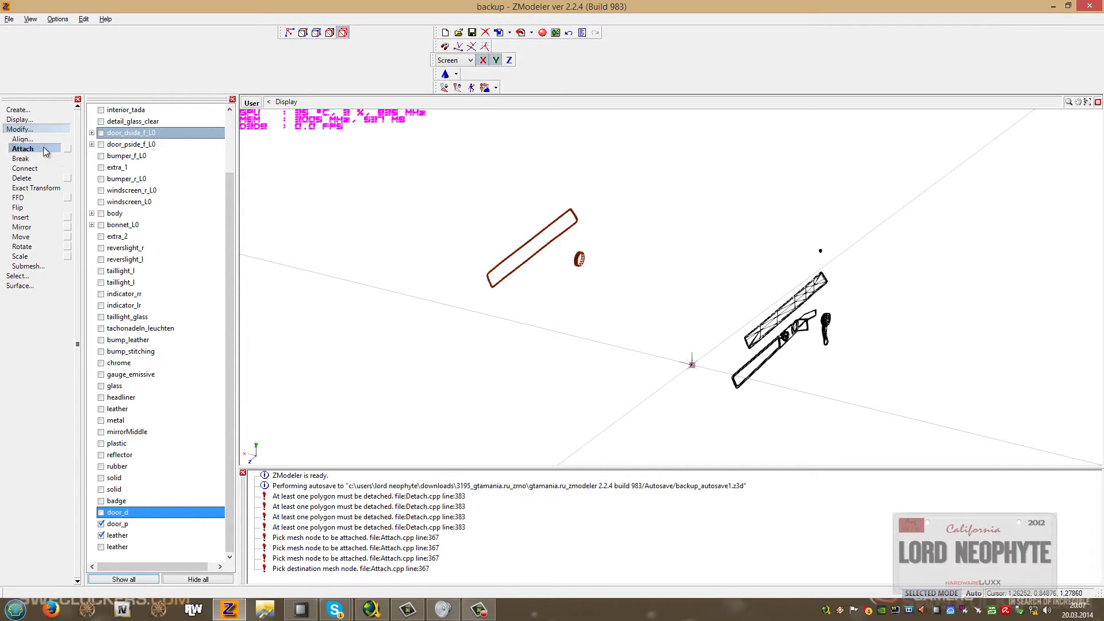
click(24, 168)
click(579, 253)
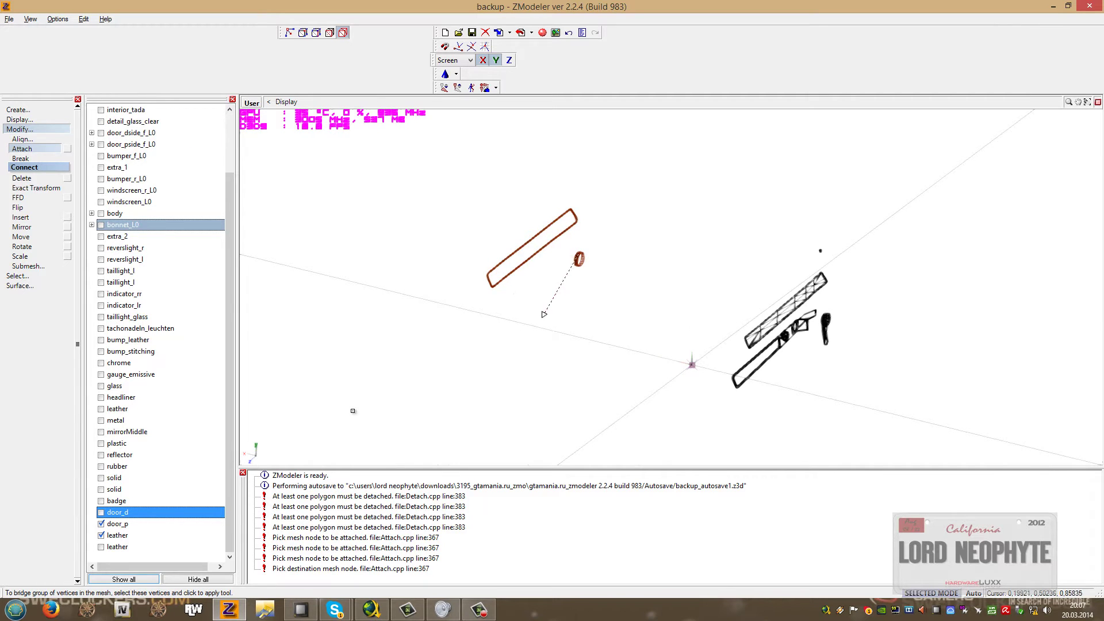
click(101, 513)
click(472, 310)
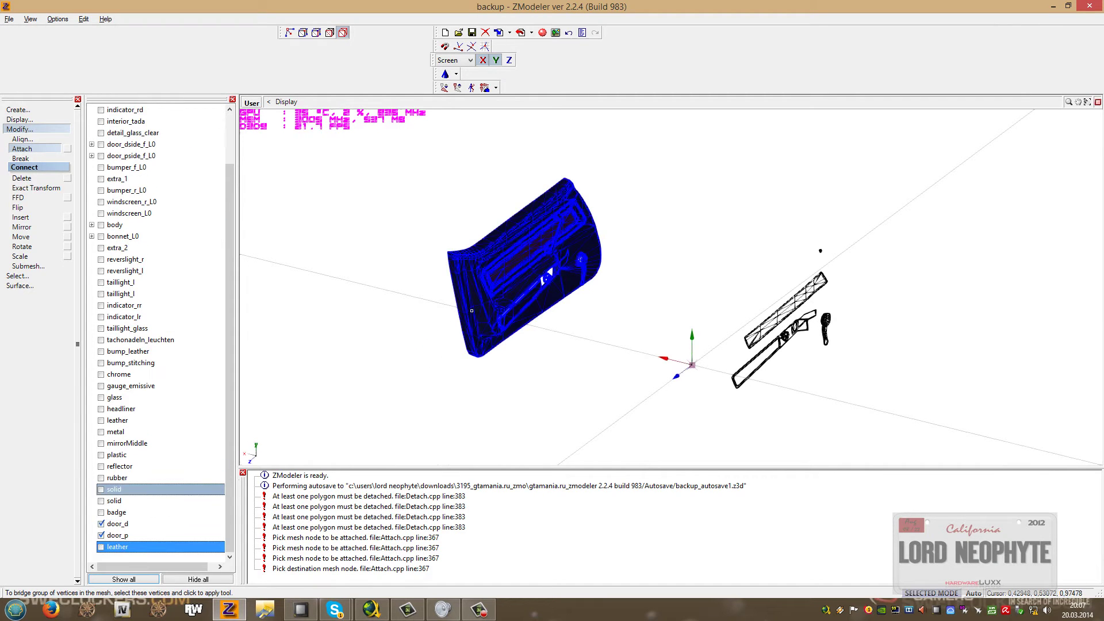
Hide door_d and attach the remaining door panel leather node to door_p.
click(102, 524)
click(101, 547)
click(100, 538)
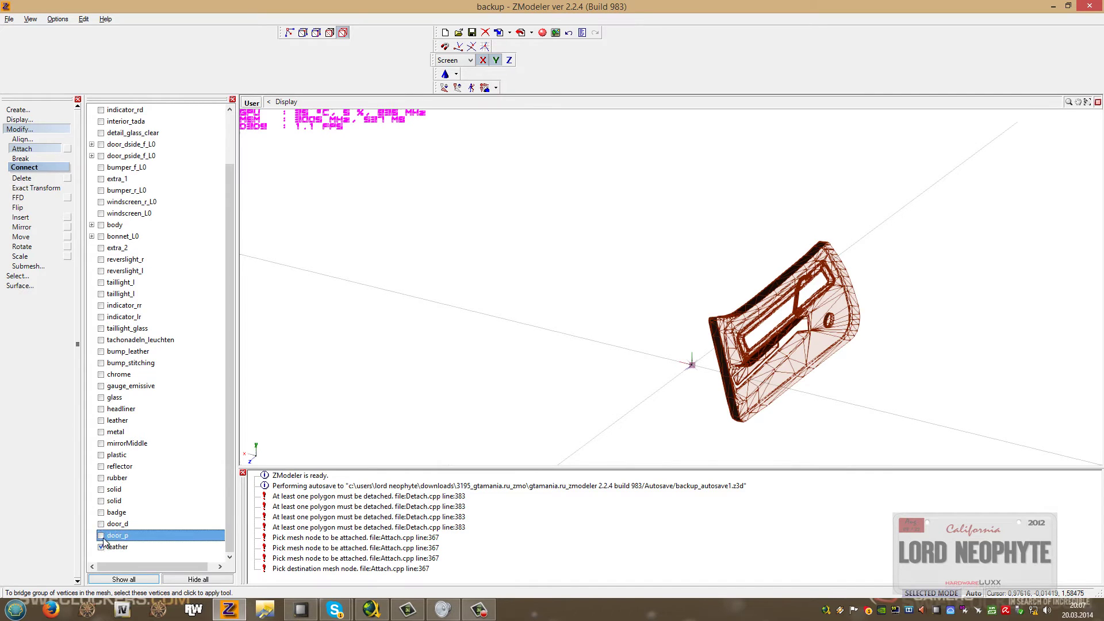
click(752, 382)
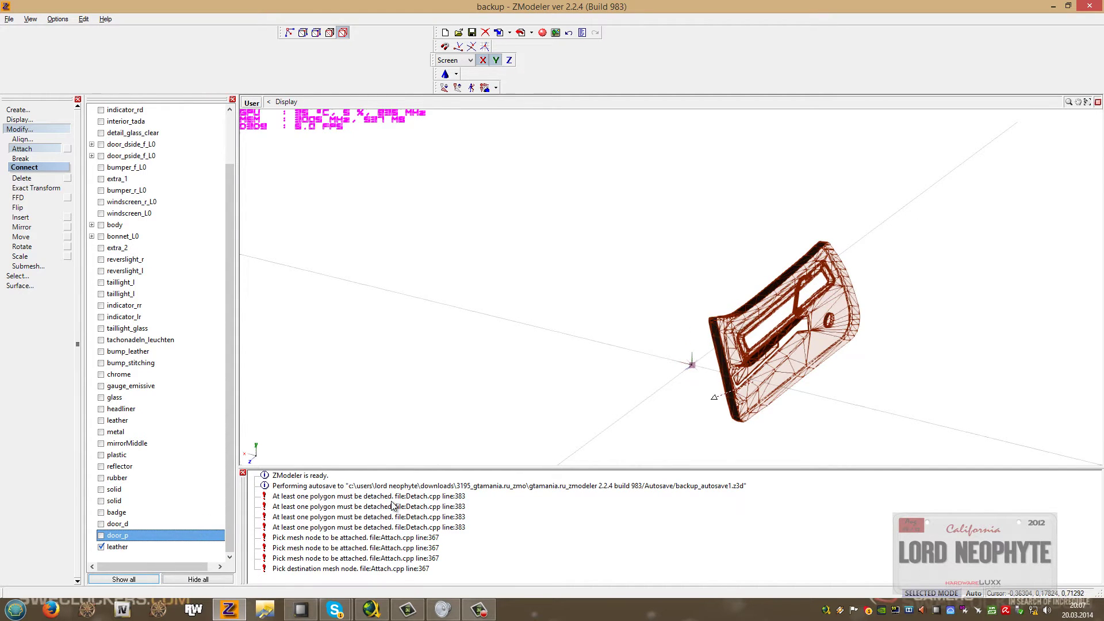
click(101, 547)
click(101, 535)
click(758, 369)
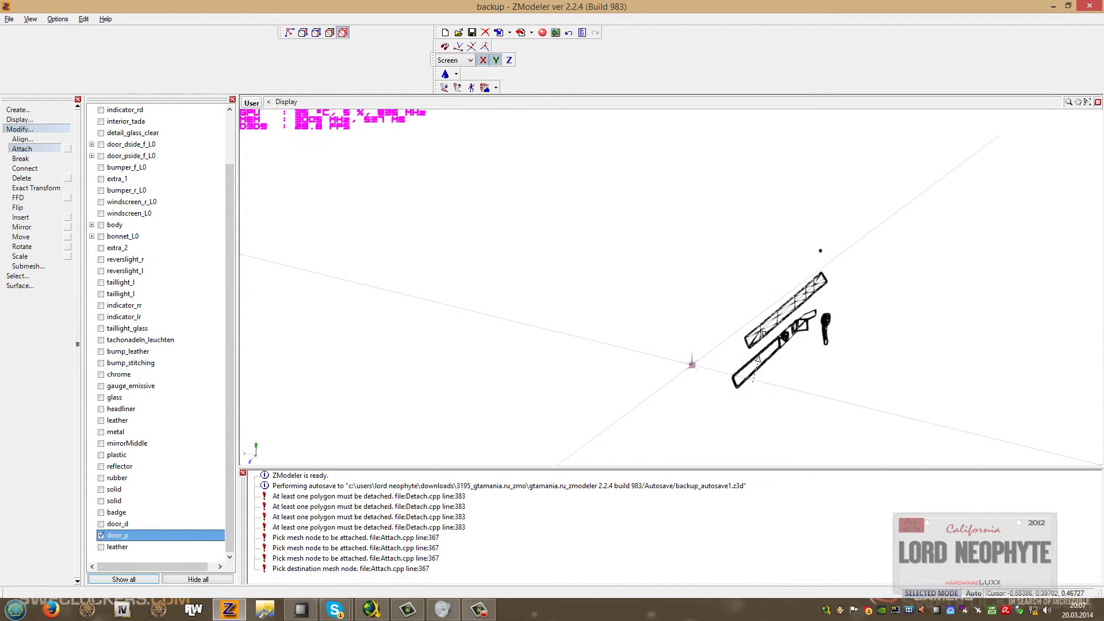
Show door_d beside door_p and examine both combined doors for completeness.
scroll(705, 353, up, 6)
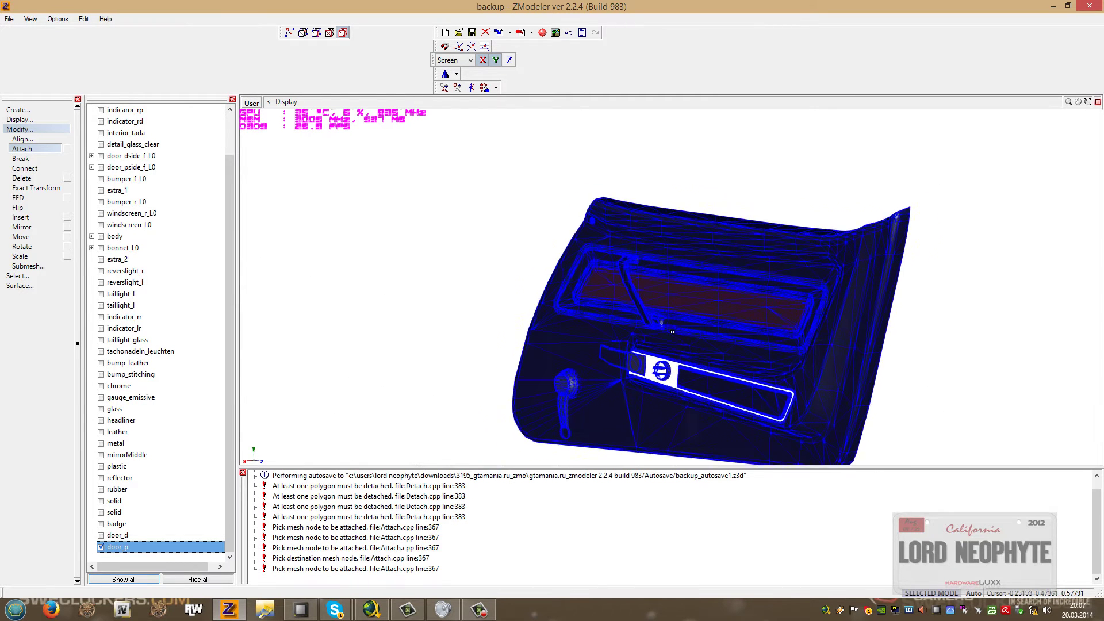
click(118, 535)
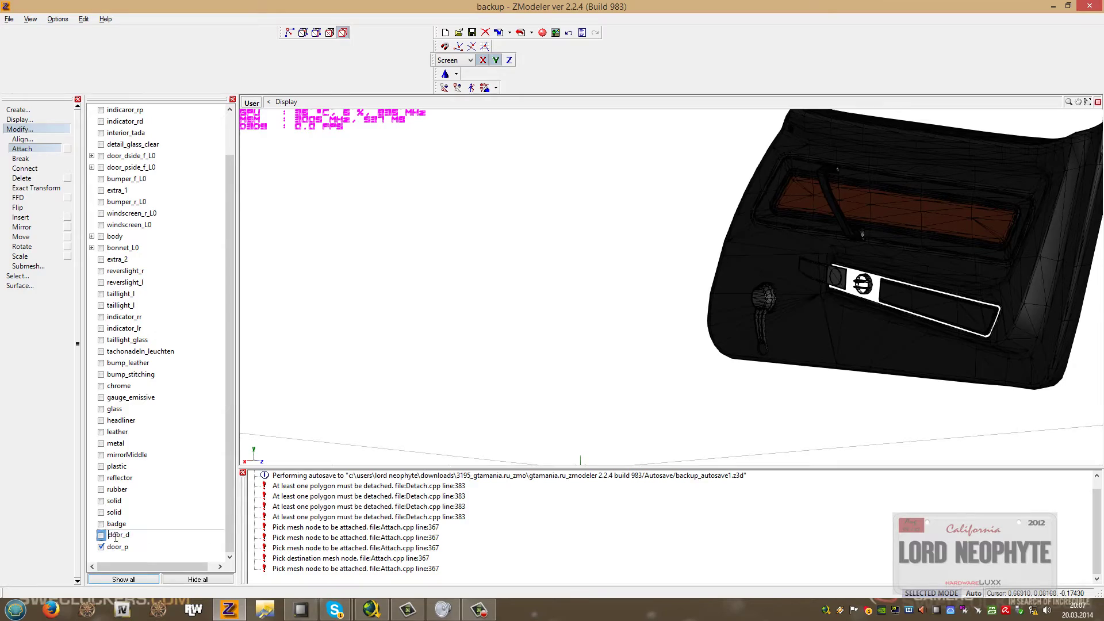
click(90, 548)
click(101, 536)
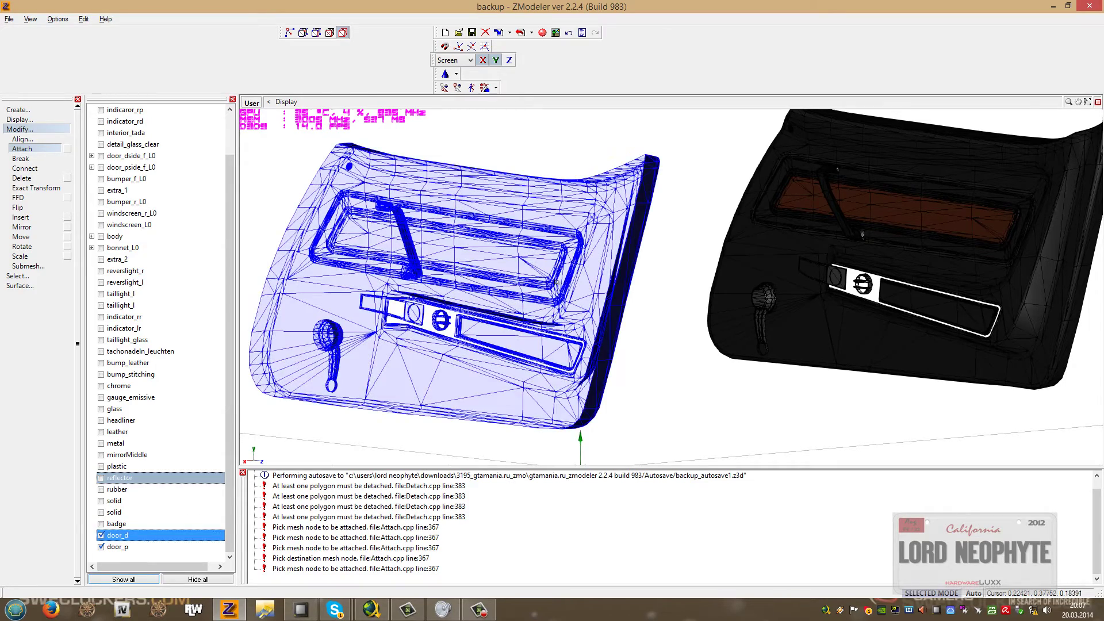
drag(641, 351, 610, 357)
middle_drag(611, 357, 631, 355)
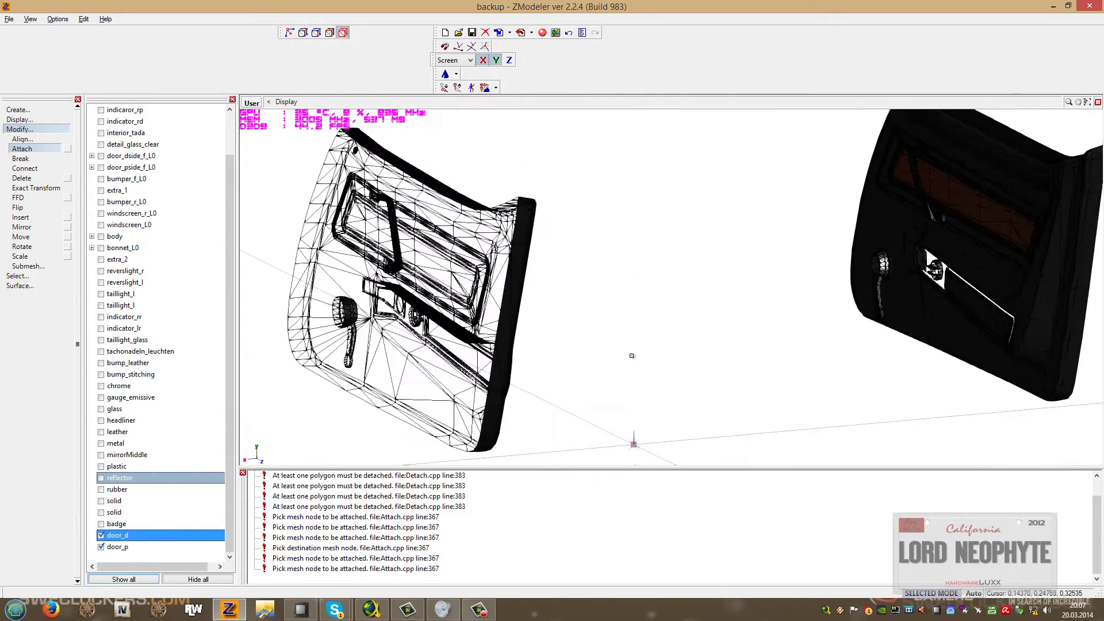
scroll(650, 336, down, 4)
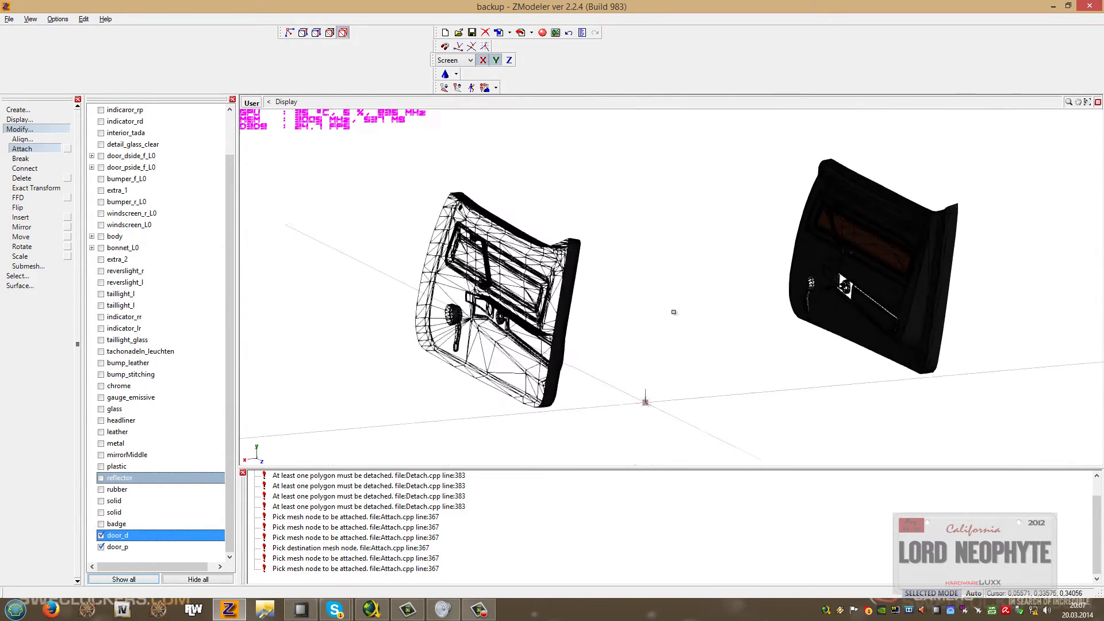
Show the leather, metal, mirrorMiddle and plastic parts, and isolate the plastic node at polygon level.
click(101, 432)
click(101, 443)
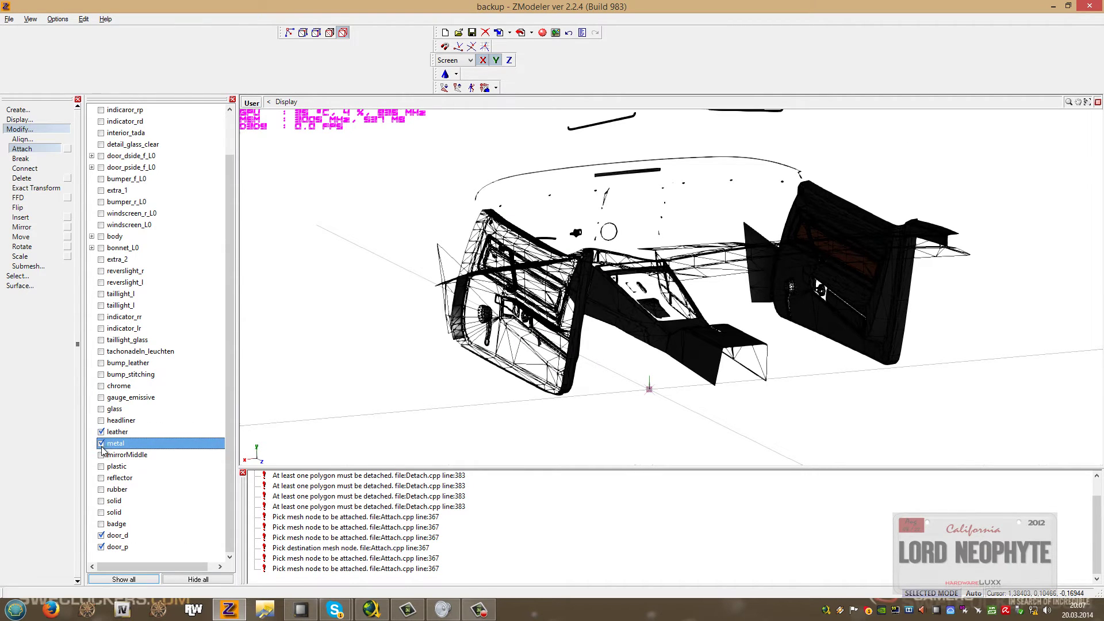
click(101, 455)
click(101, 467)
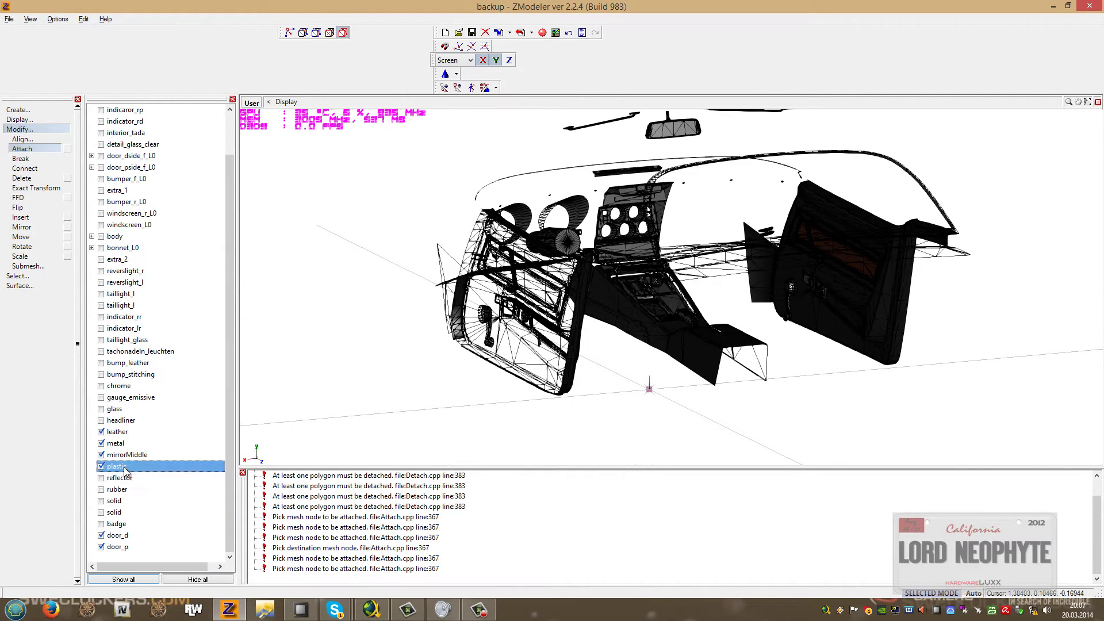
click(155, 509)
middle_drag(690, 345, 740, 355)
middle_drag(751, 365, 745, 381)
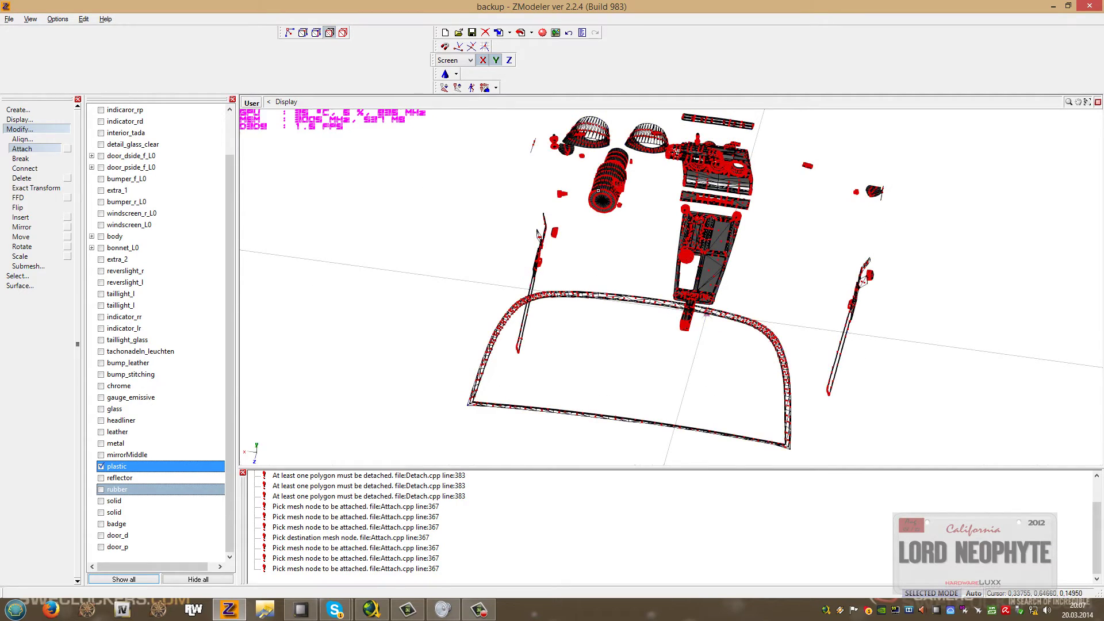
Show door_d together with the plastic node around the armrest trim.
middle_drag(586, 258, 589, 260)
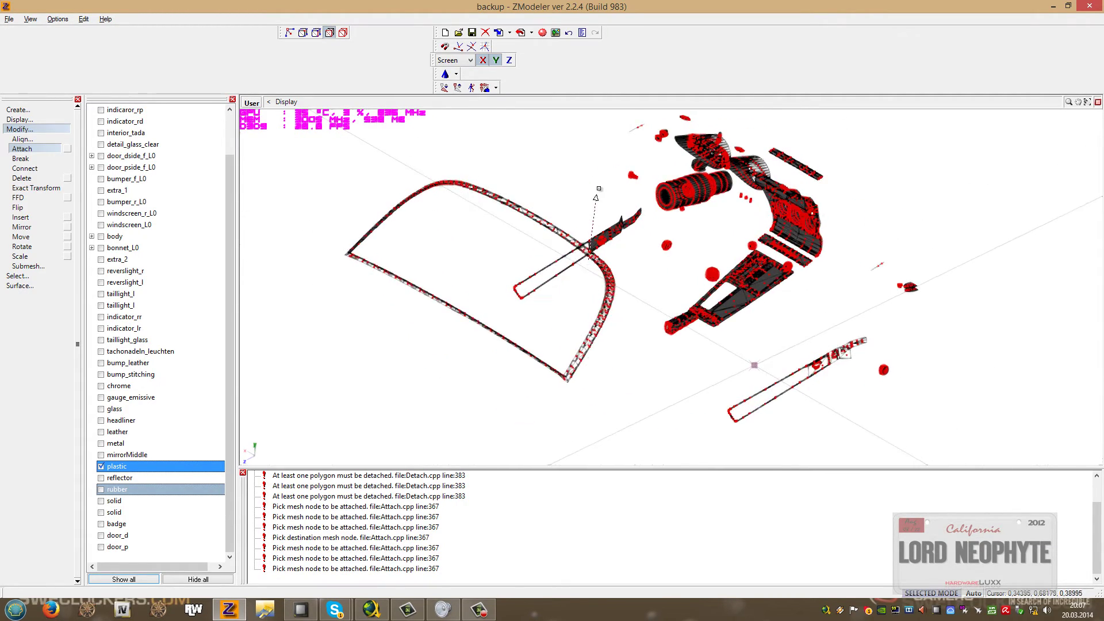
scroll(609, 193, up, 4)
scroll(611, 193, up, 2)
right_click(596, 201)
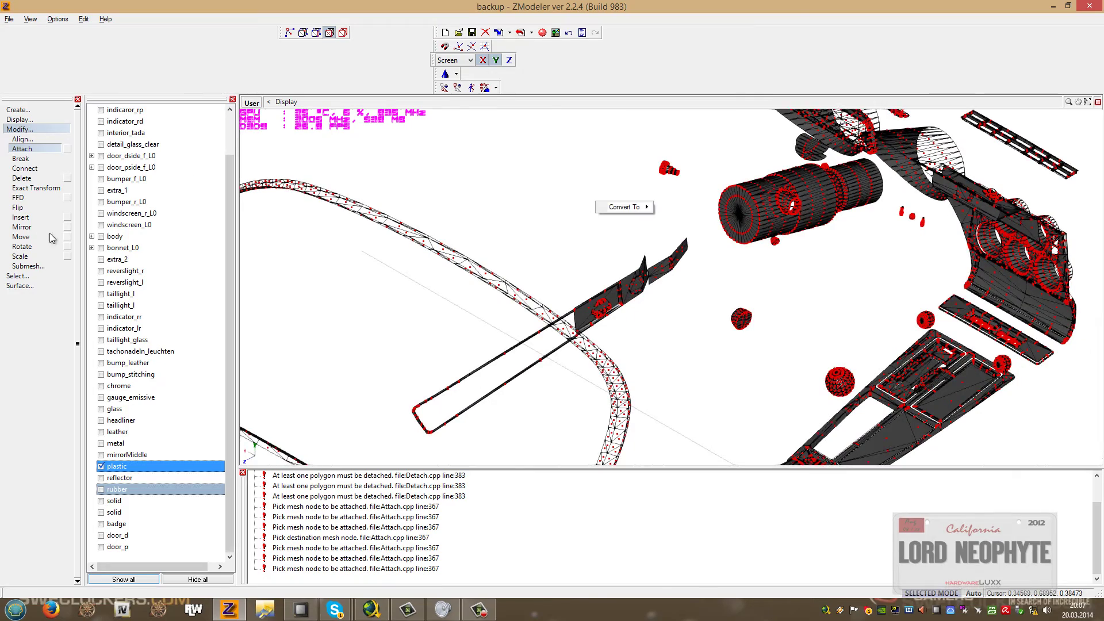
click(101, 535)
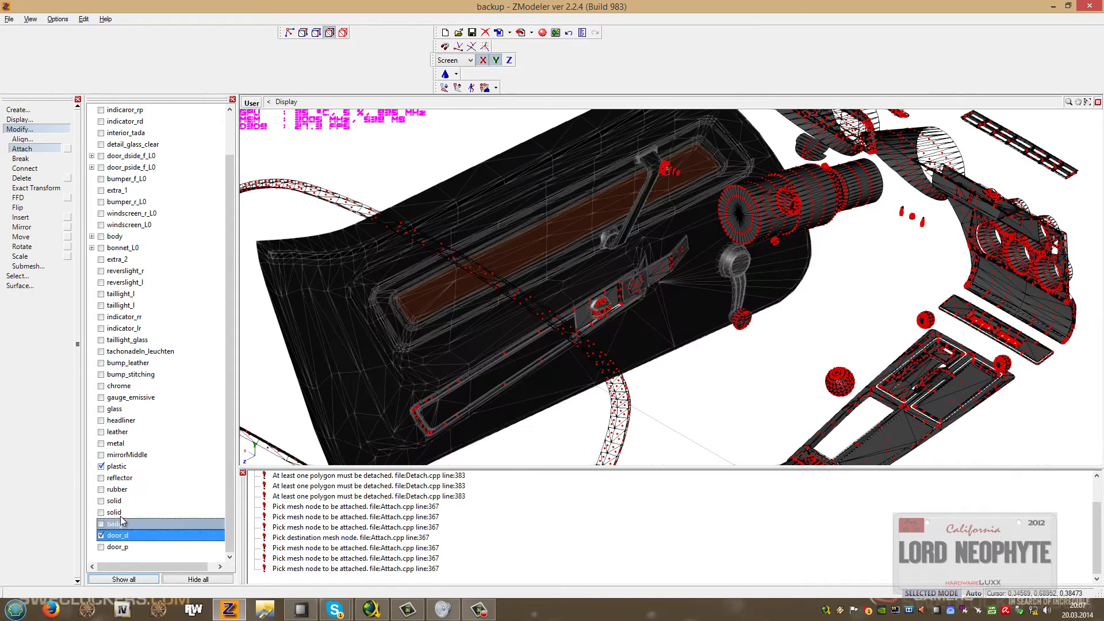
Examine the upper corner of door_d and compare it with the plastic node by toggling their visibility.
middle_drag(662, 360, 696, 214)
scroll(696, 214, up, 6)
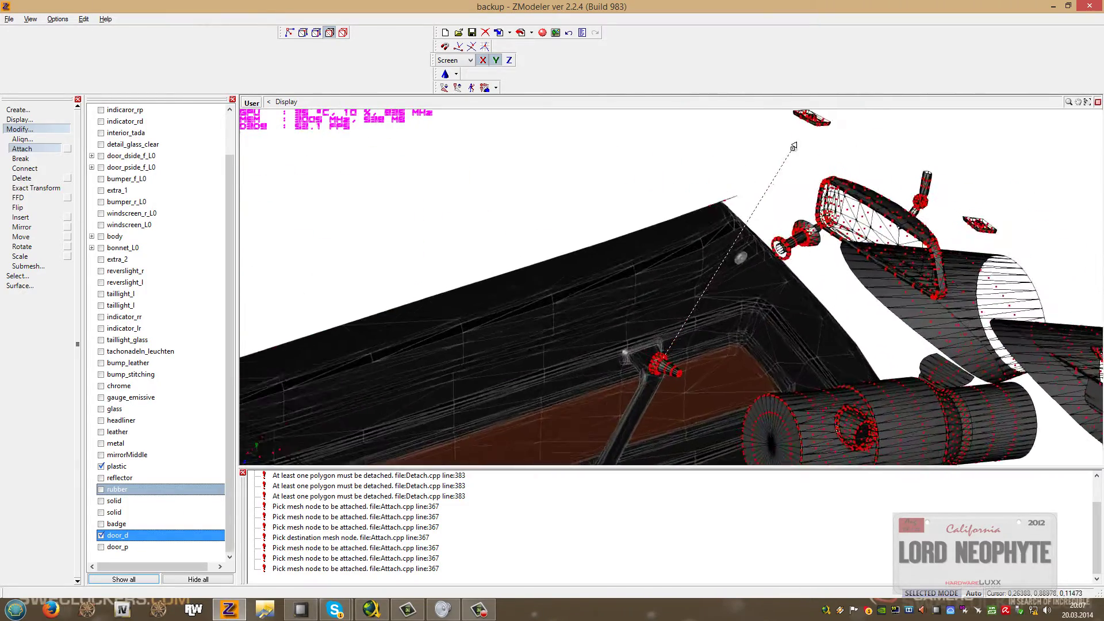
scroll(682, 244, up, 2)
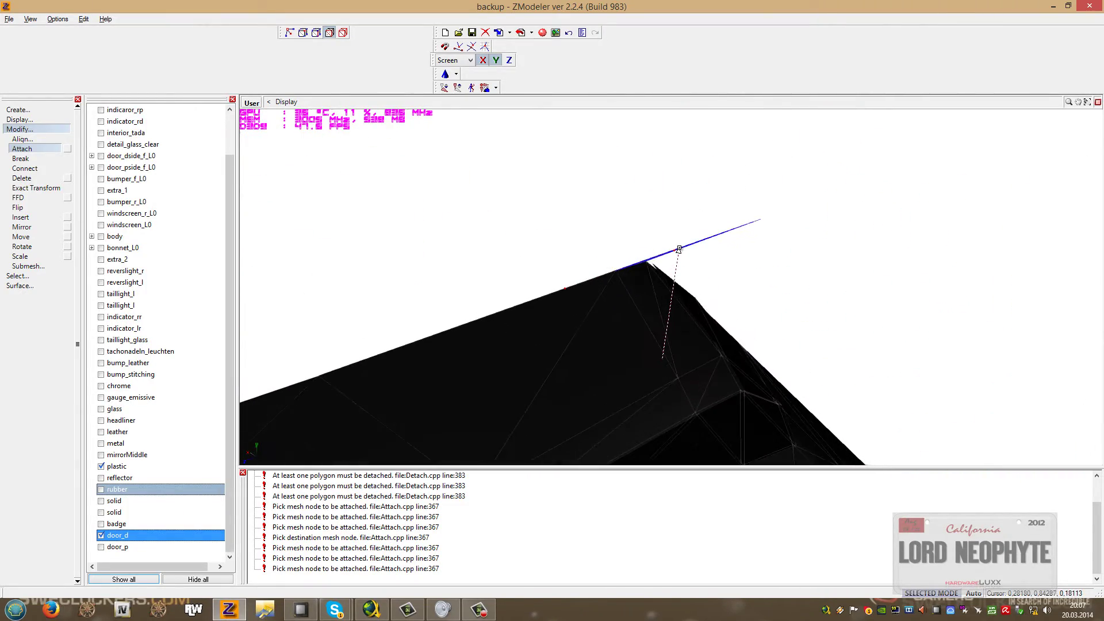
scroll(679, 249, down, 6)
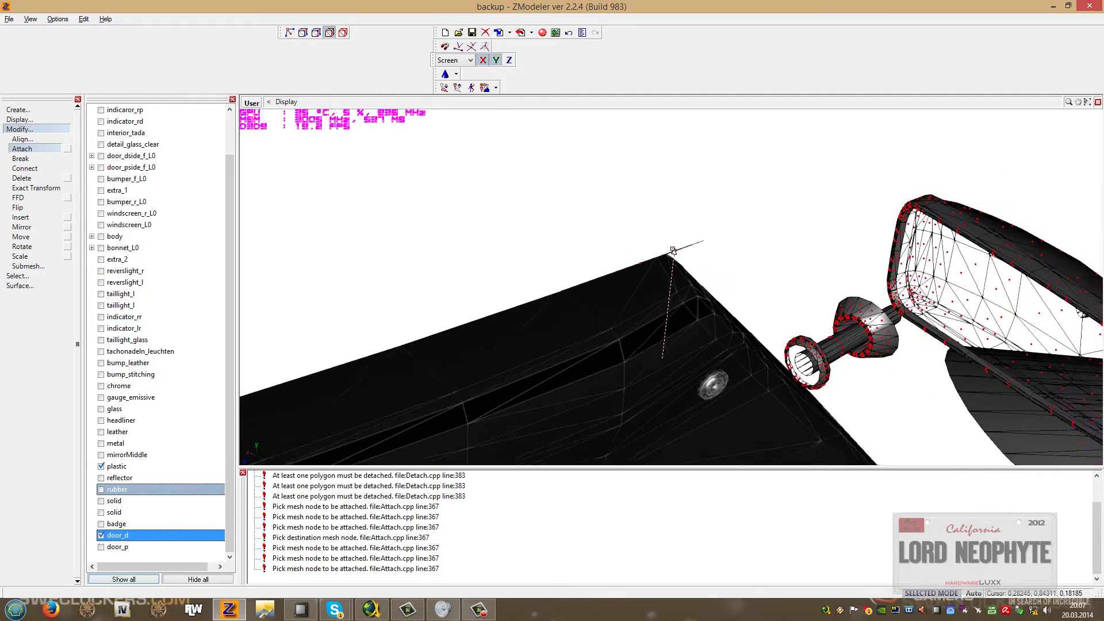
scroll(668, 253, down, 2)
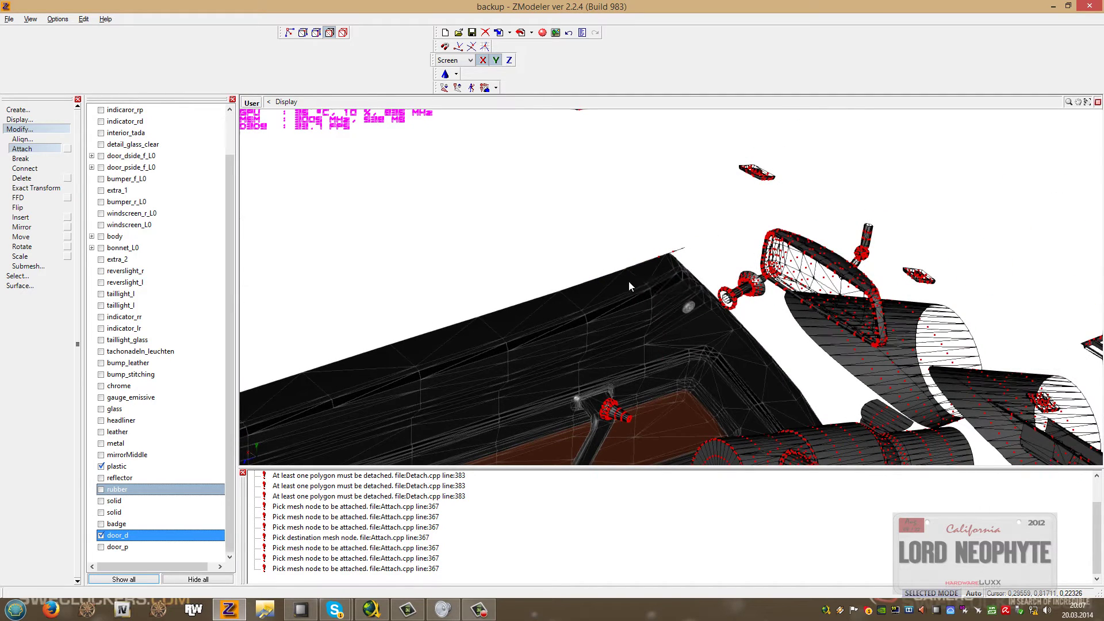
click(102, 469)
click(101, 469)
click(100, 537)
click(101, 537)
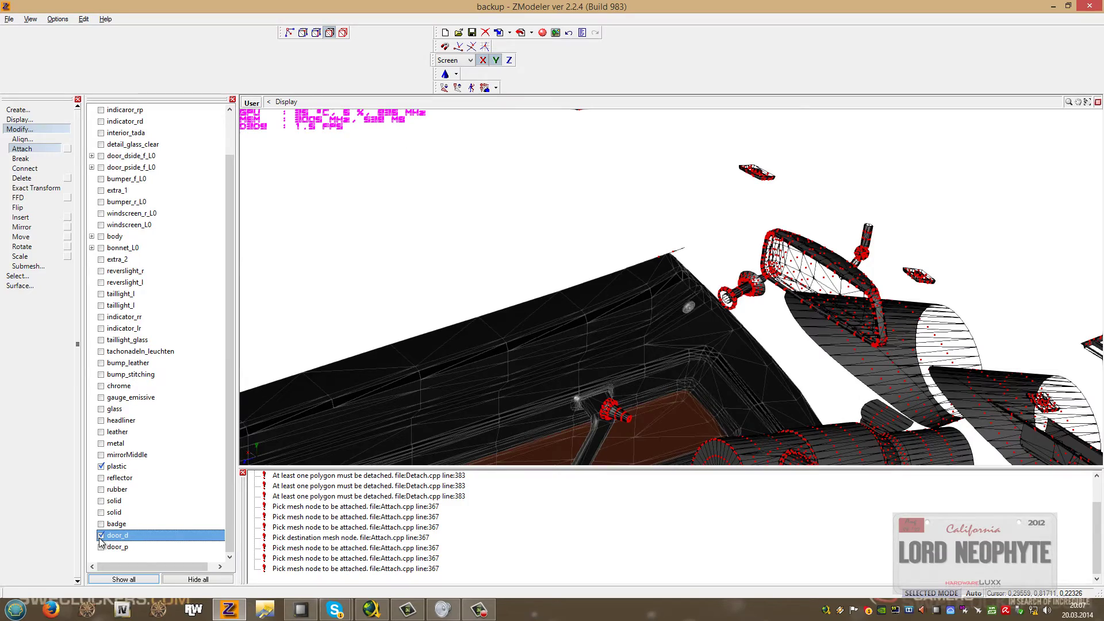
click(100, 538)
click(100, 539)
middle_drag(644, 305, 576, 268)
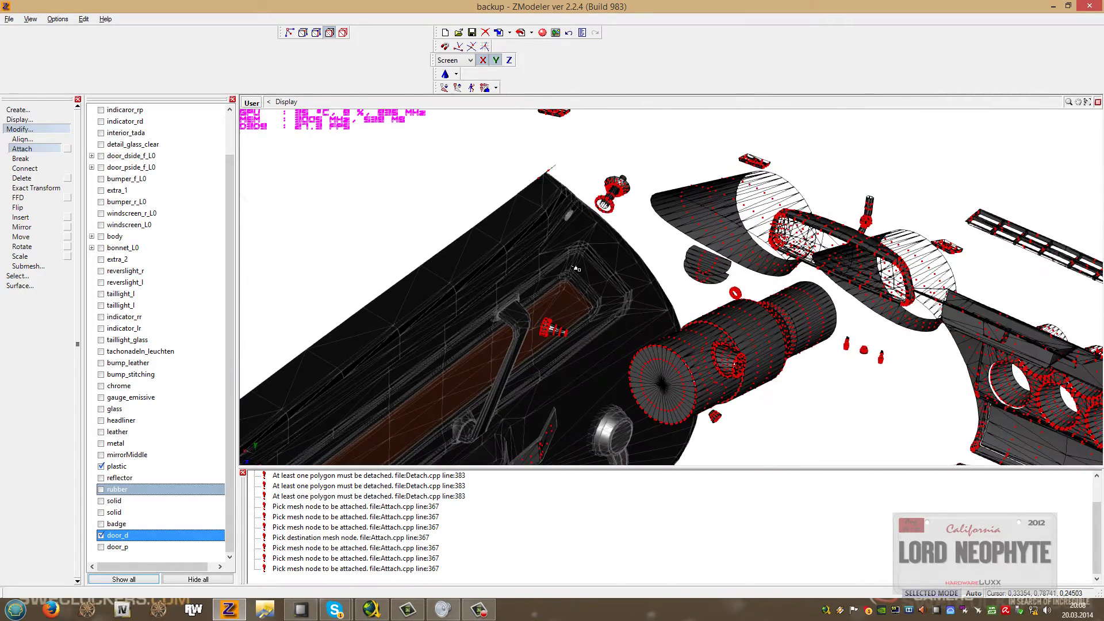
Select the separated plastic pieces lying on door_d, including the armrest trim and crank knob, and detach them from the plastic node.
click(23, 276)
click(40, 337)
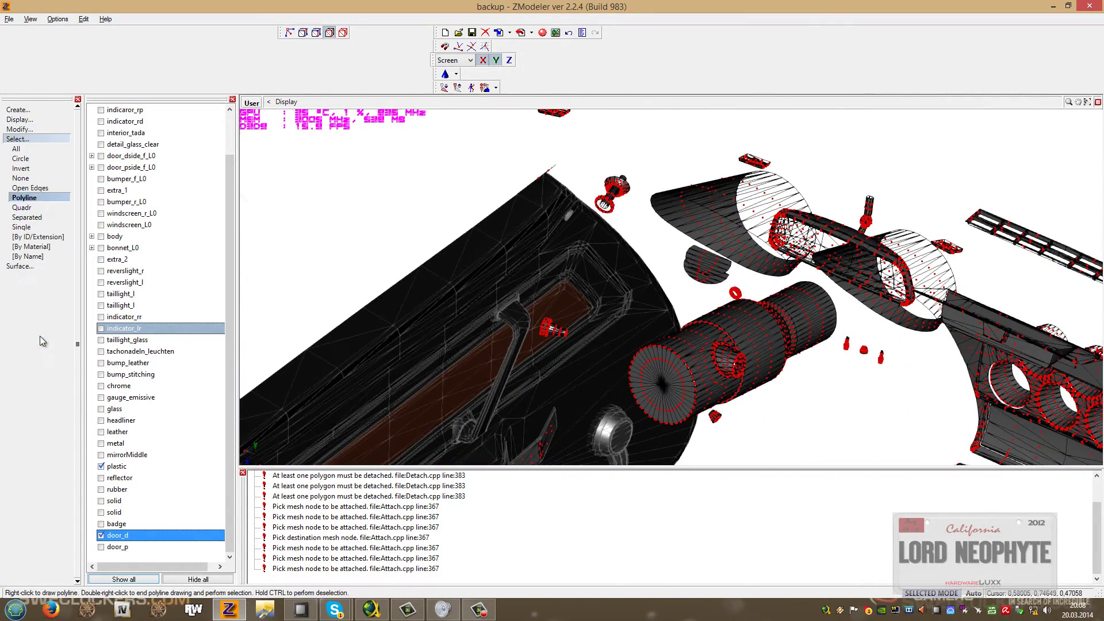
click(40, 217)
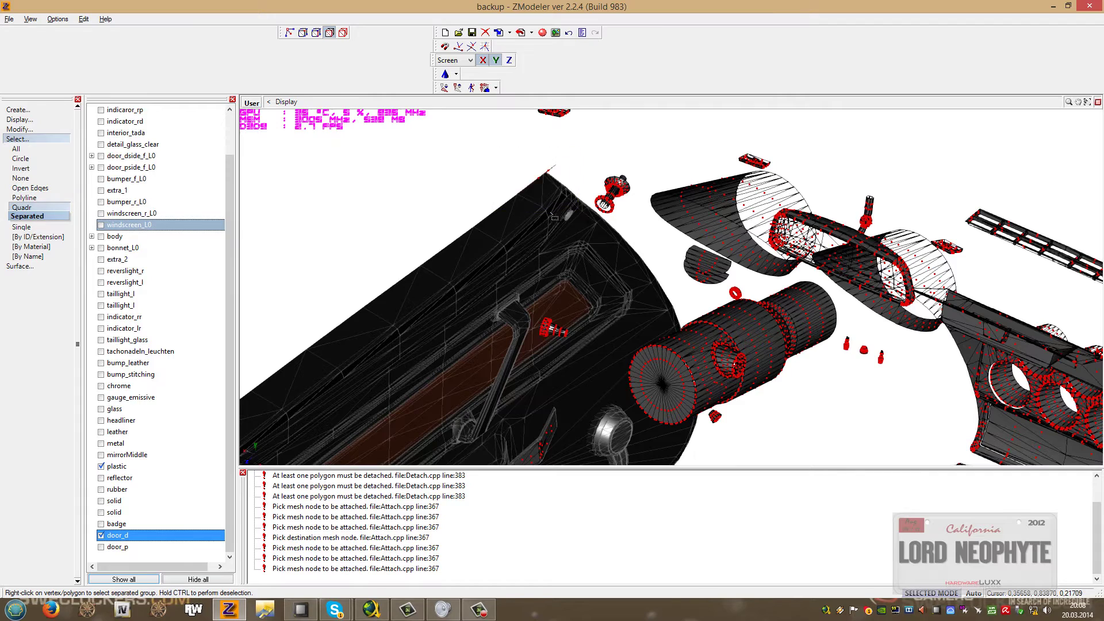
mouse_move(523, 264)
middle_down()
mouse_move(524, 247)
mouse_move(506, 256)
middle_up()
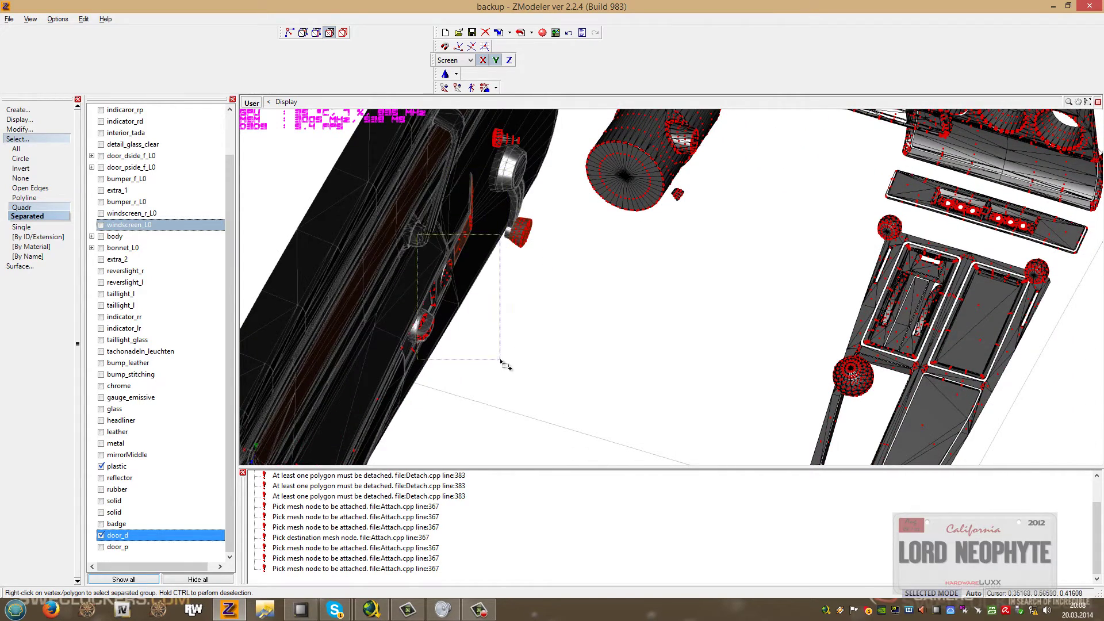
middle_drag(489, 406, 486, 268)
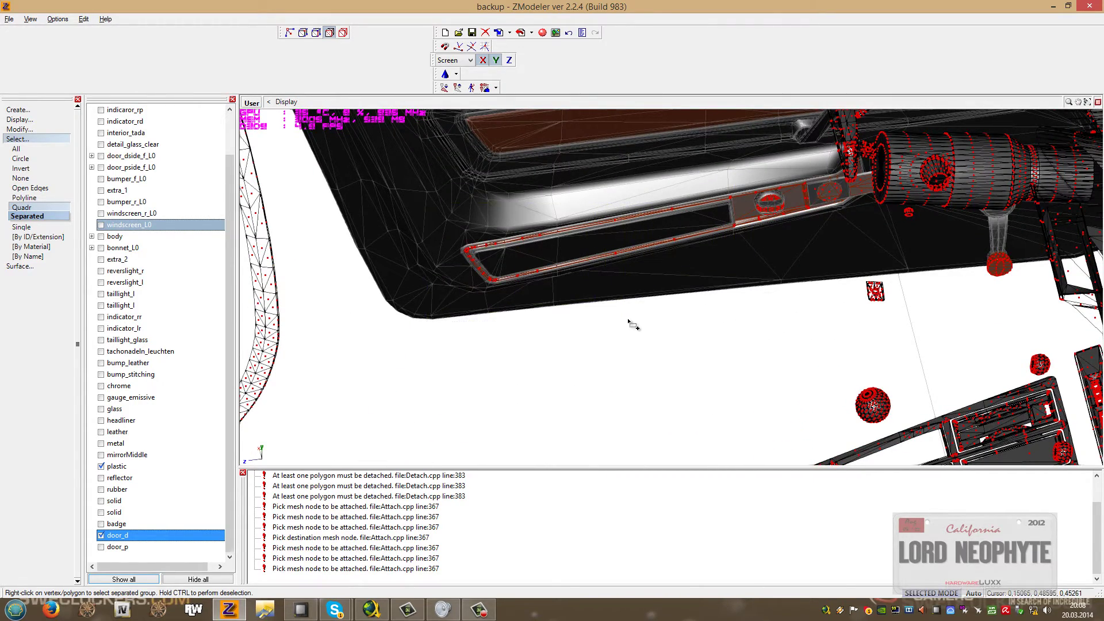
middle_drag(633, 325, 339, 390)
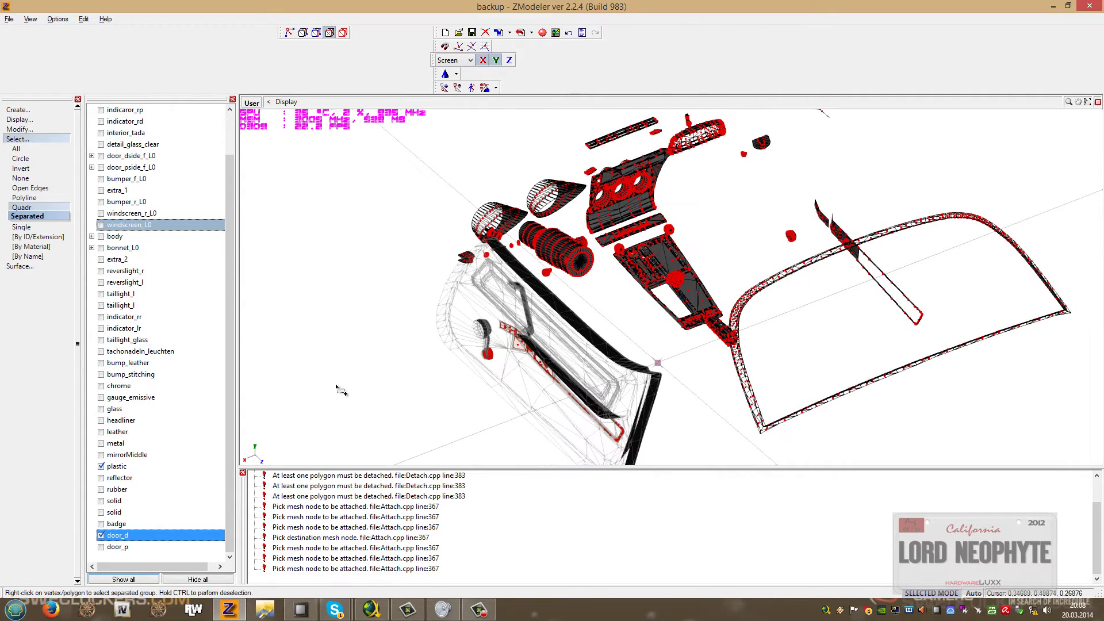
click(48, 130)
click(37, 272)
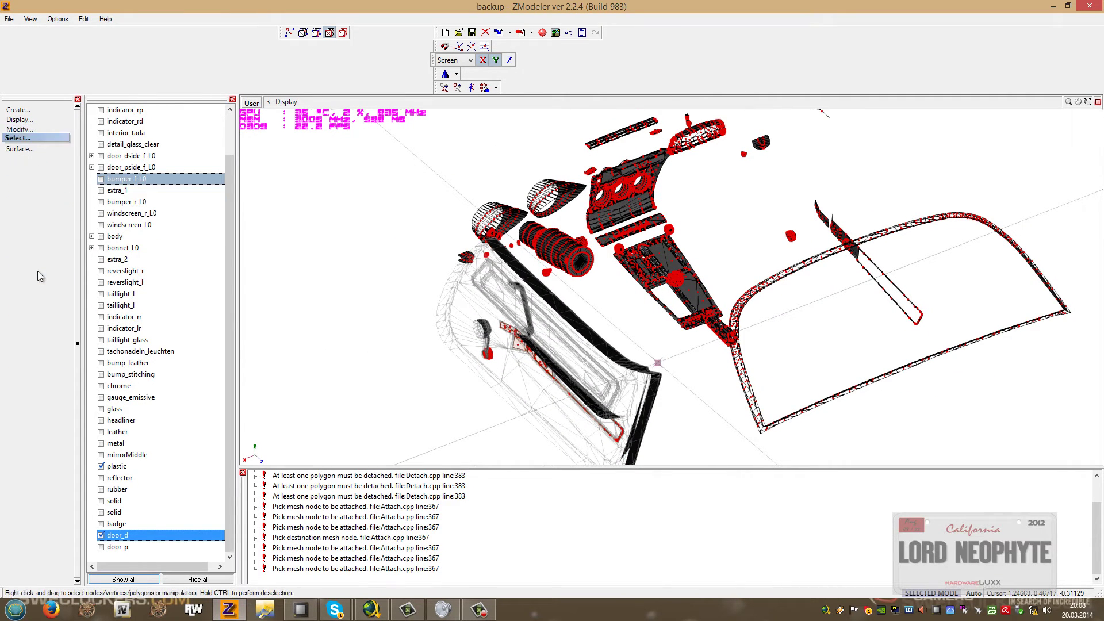
click(19, 129)
click(27, 265)
click(29, 305)
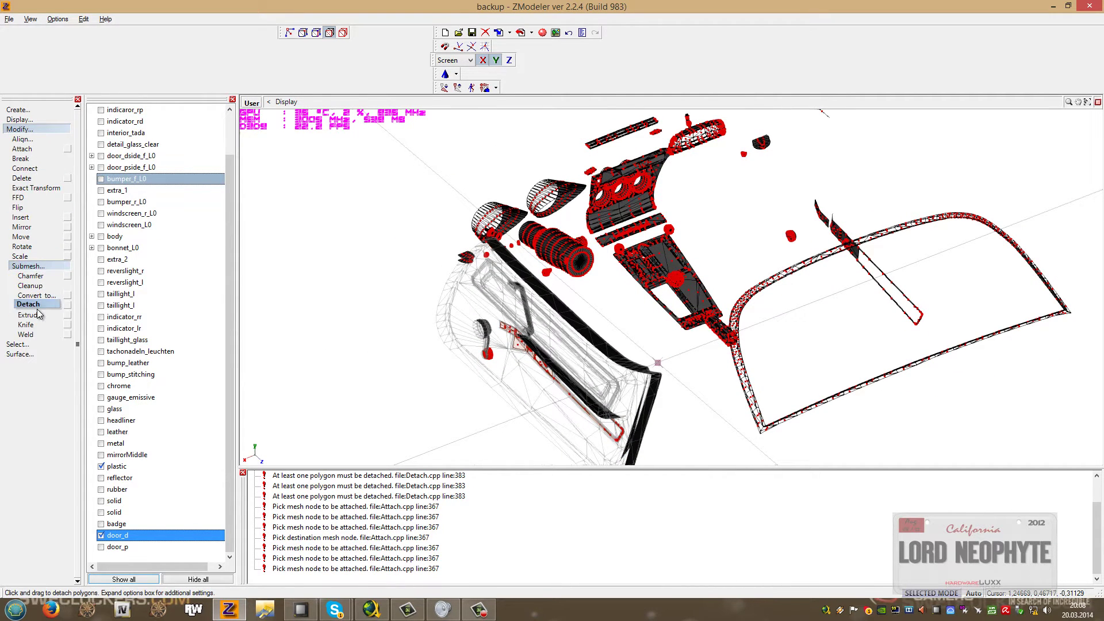
click(449, 414)
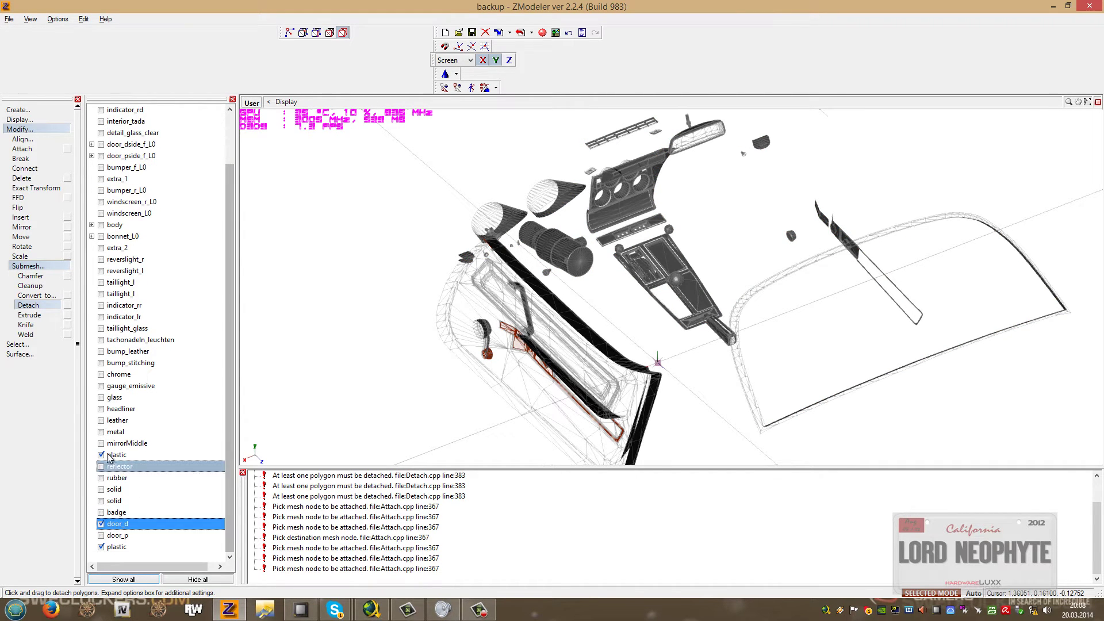
Isolate the detached plastic pieces by hiding plastic and door_d, and attach them to door_d.
click(102, 455)
click(101, 524)
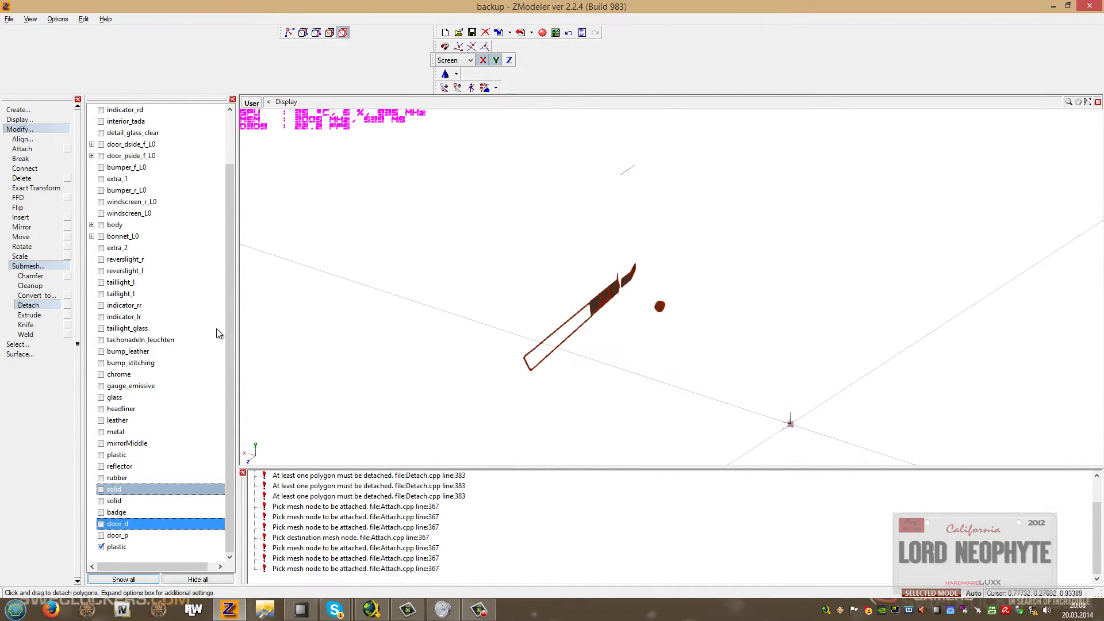
click(24, 168)
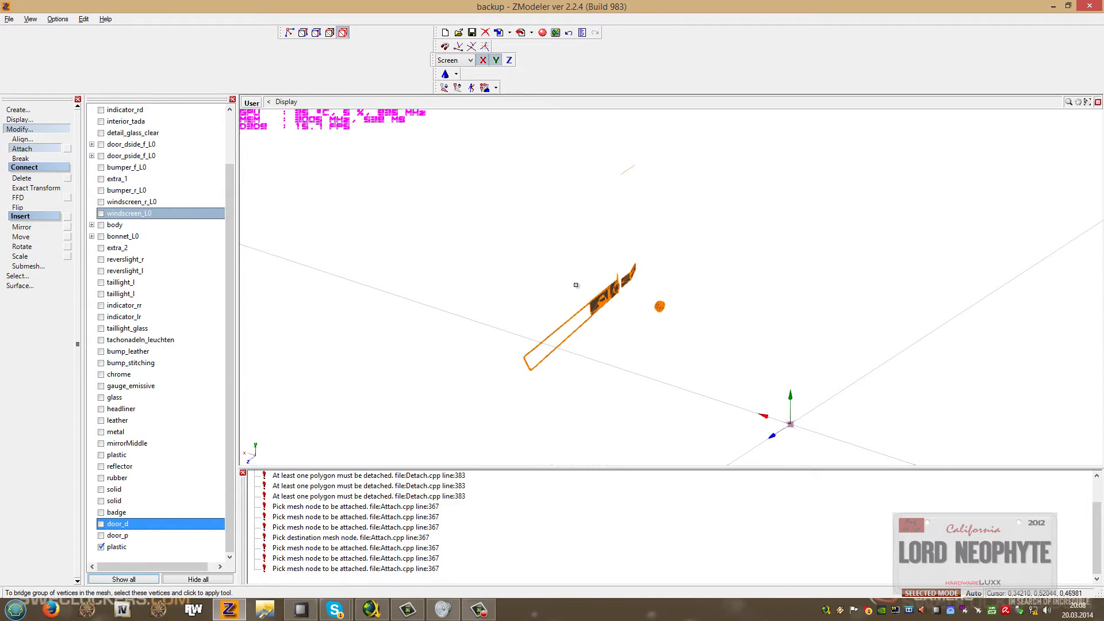
click(604, 298)
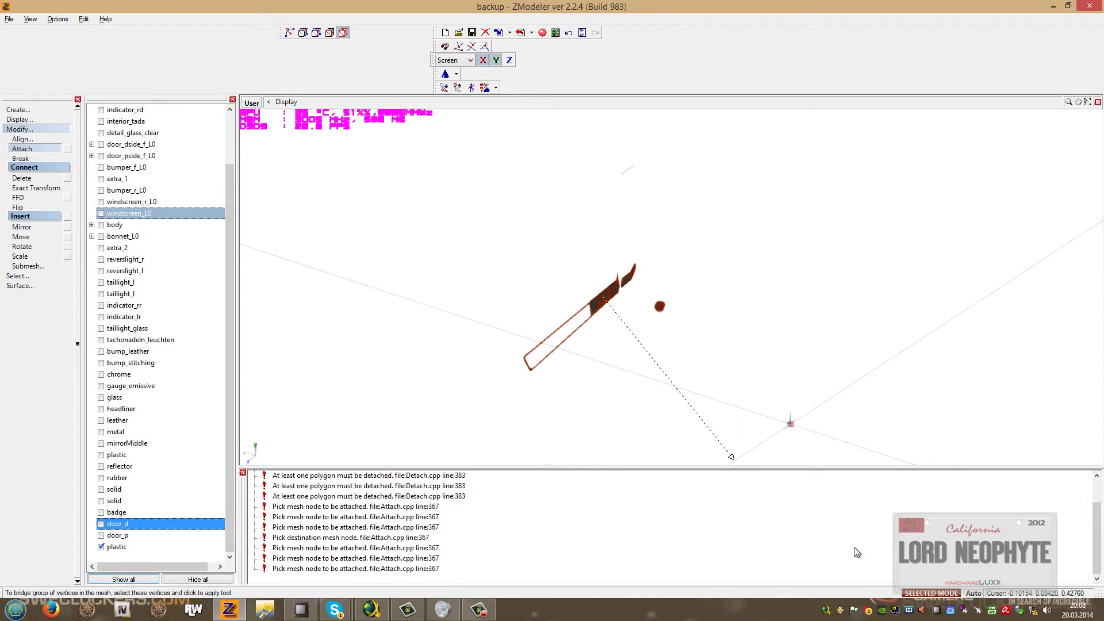
click(102, 524)
click(512, 319)
Select the thin stray piece sticking out of door_d's upper corner as a separated group at polygon level and delete it.
mouse_move(756, 276)
middle_down()
mouse_move(737, 323)
mouse_move(762, 288)
middle_up()
scroll(742, 271, up, 4)
scroll(740, 269, up, 4)
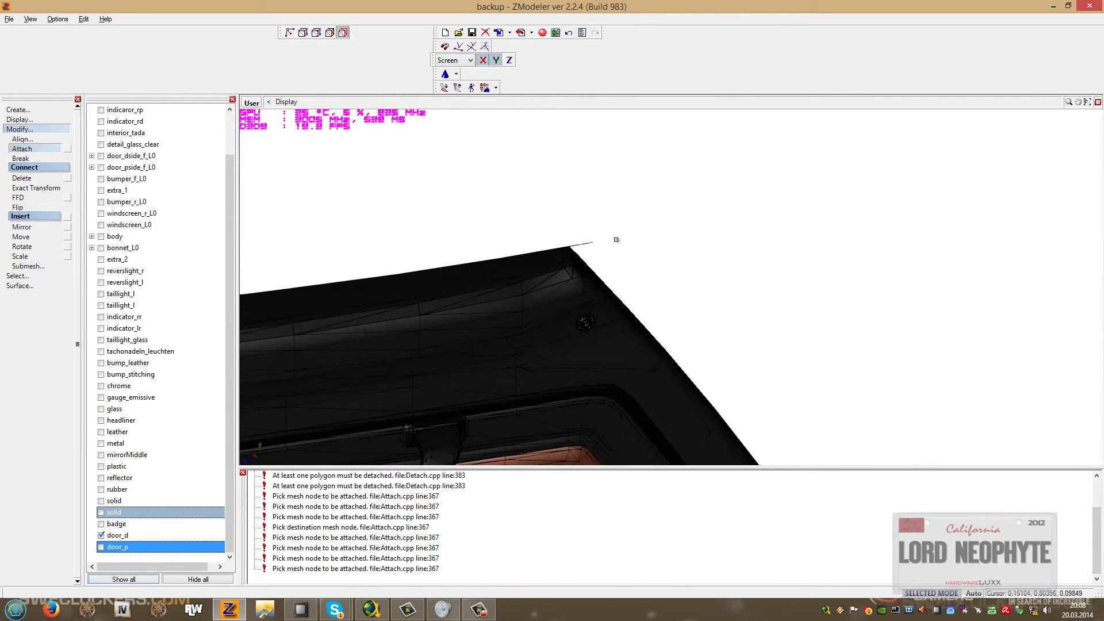
click(331, 32)
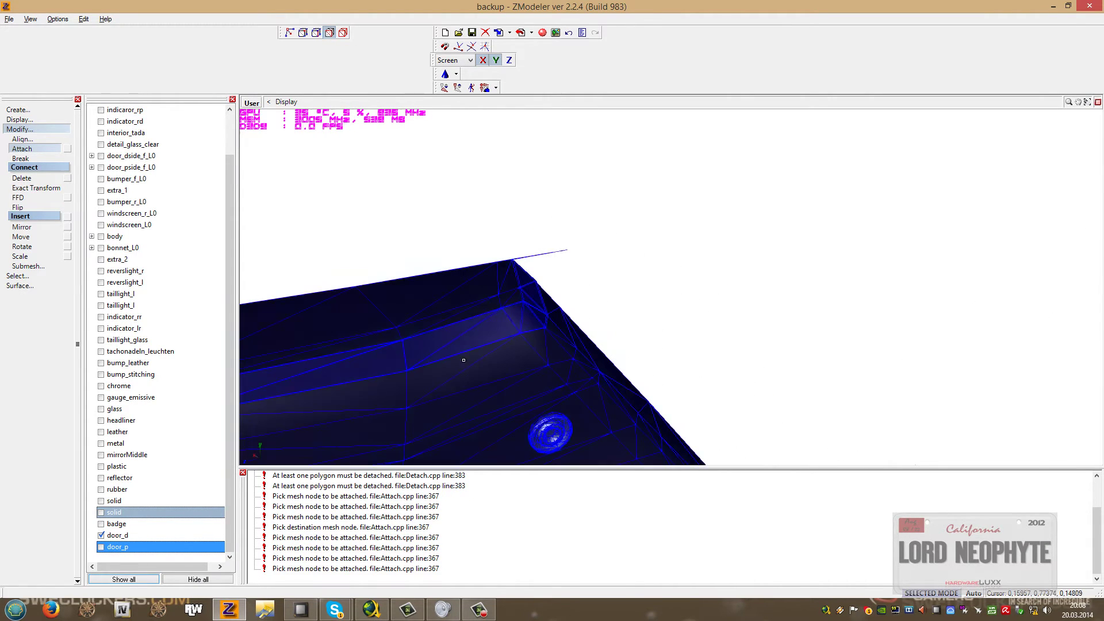
click(26, 276)
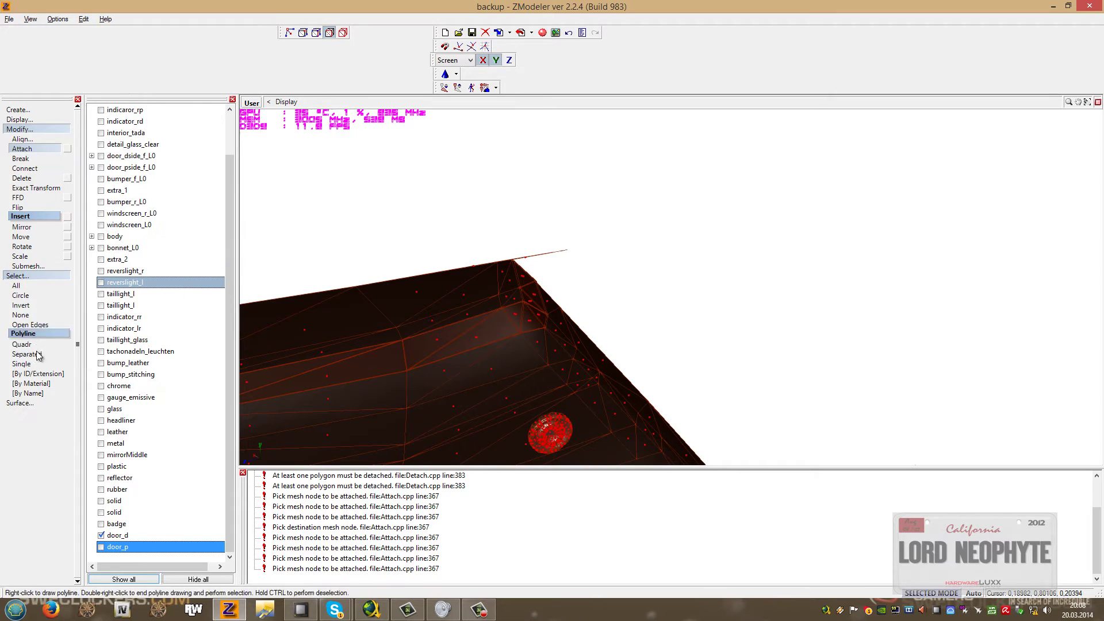
click(28, 307)
click(26, 179)
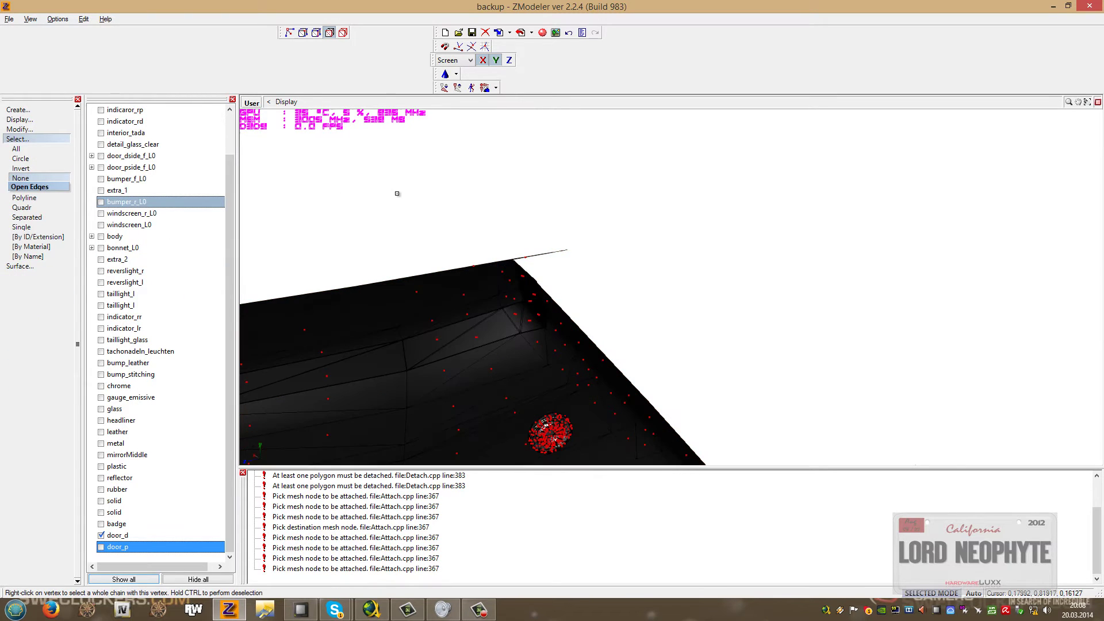
click(36, 217)
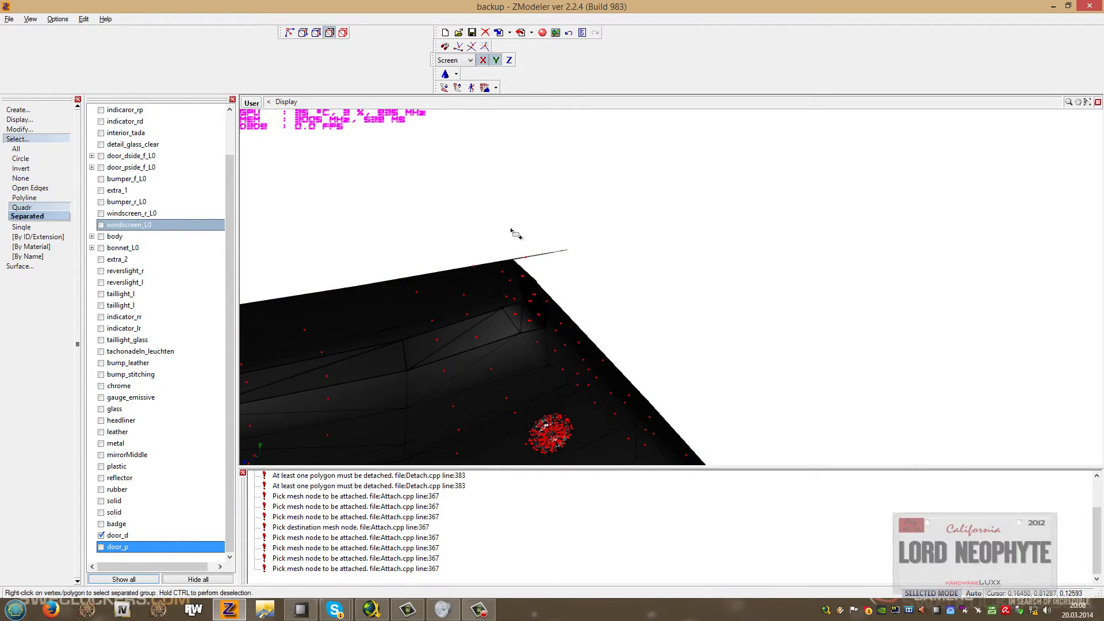
click(23, 130)
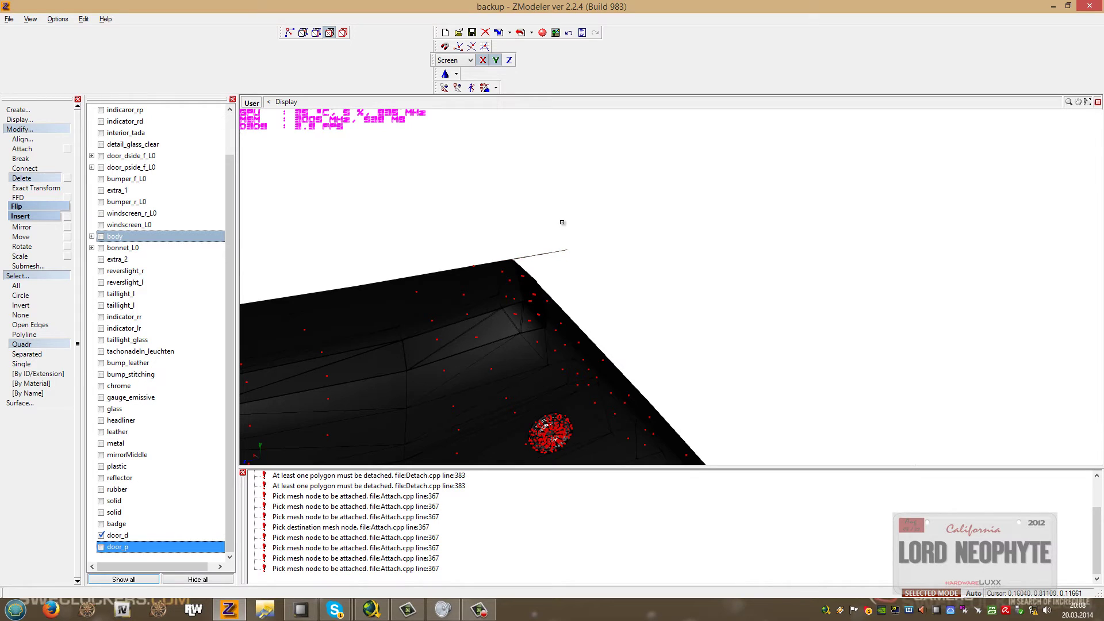
scroll(562, 222, up, 3)
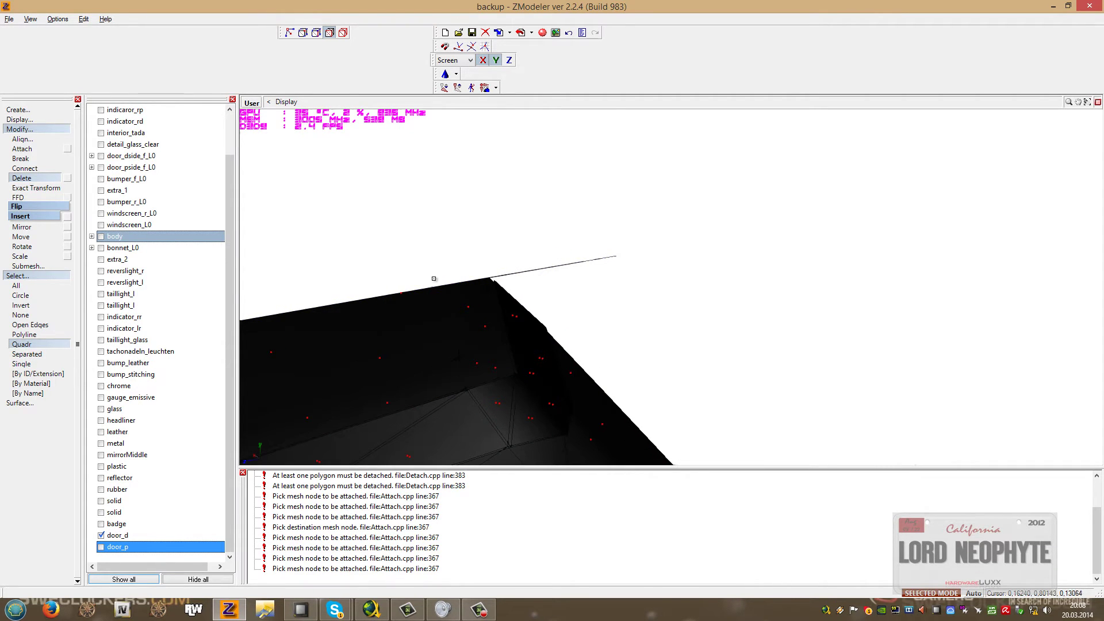
scroll(608, 297, down, 3)
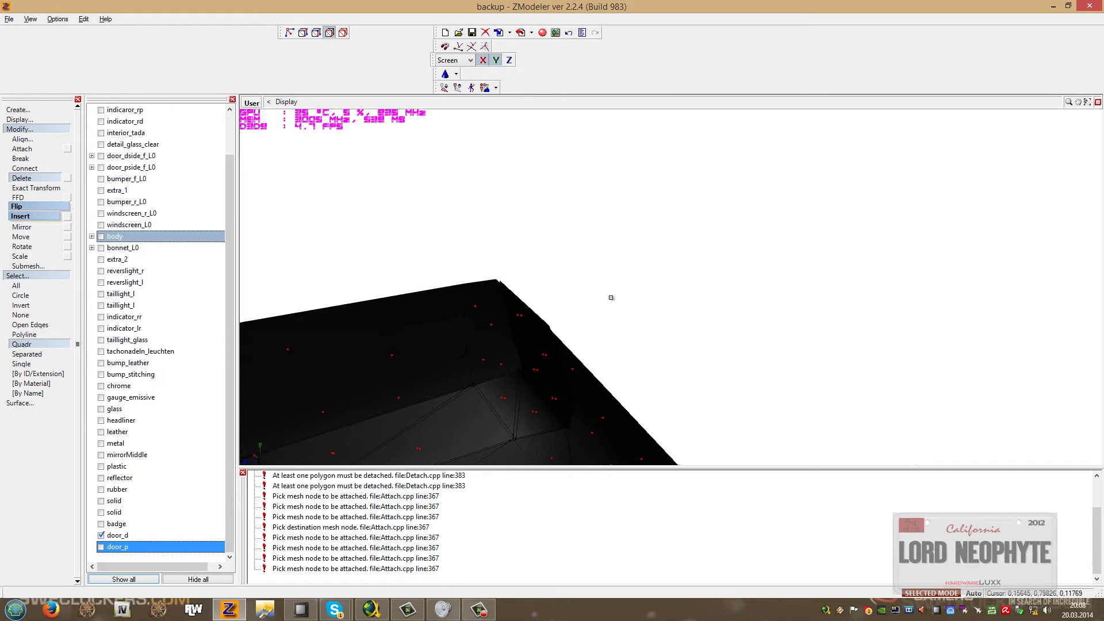
scroll(679, 293, down, 5)
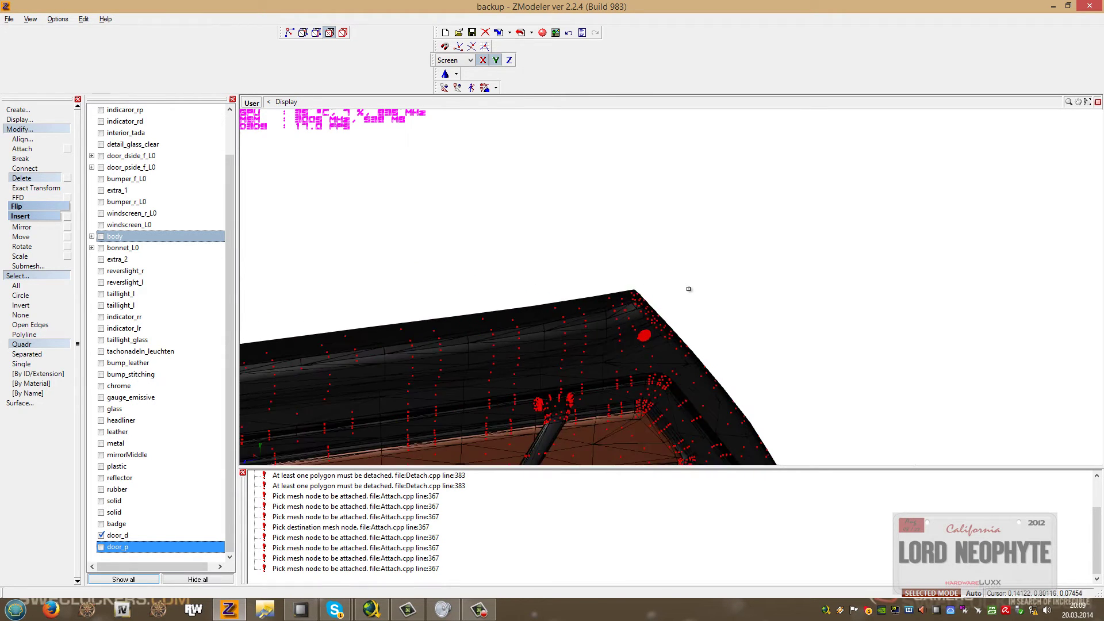
click(340, 38)
Hide door_d and show the plastic node together with door_p at polygon level.
middle_drag(625, 193, 661, 211)
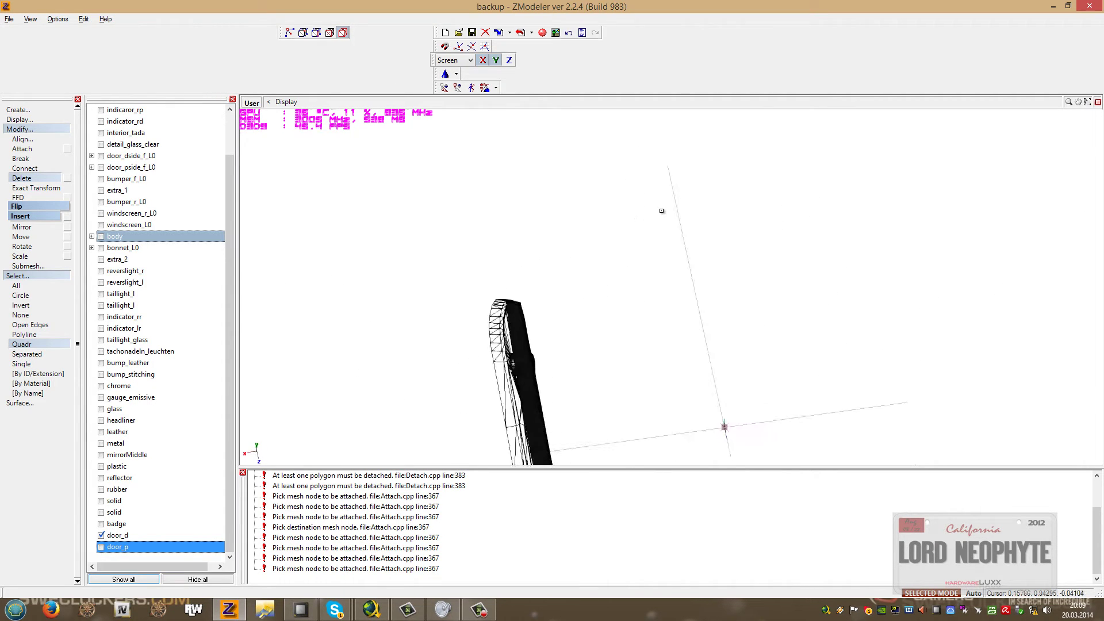
drag(662, 211, 609, 345)
ctrl+click(98, 536)
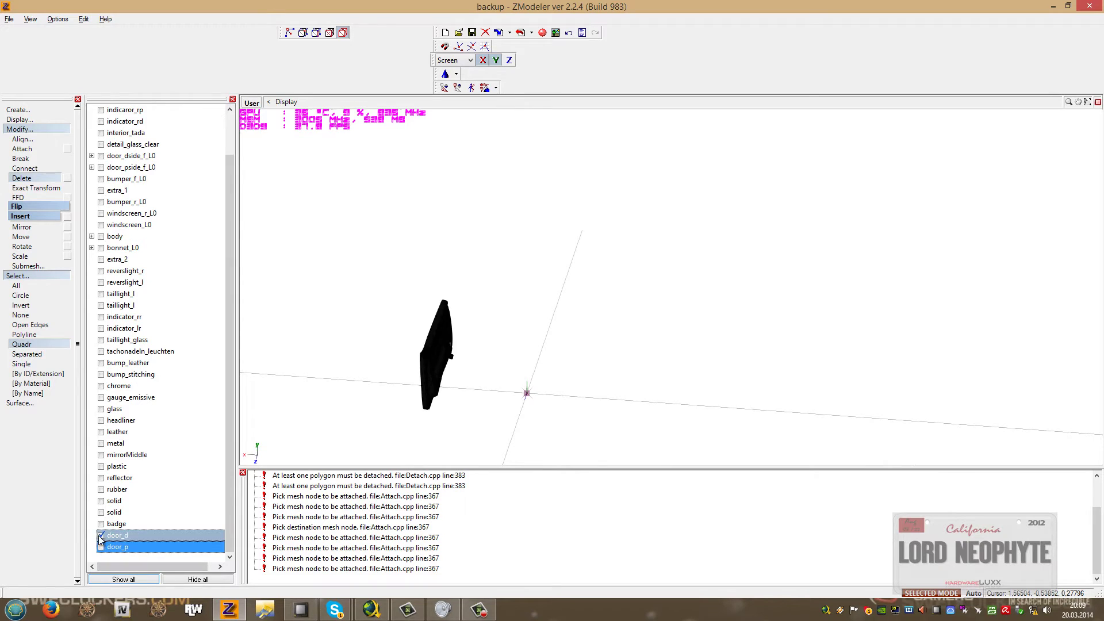
click(98, 536)
click(101, 468)
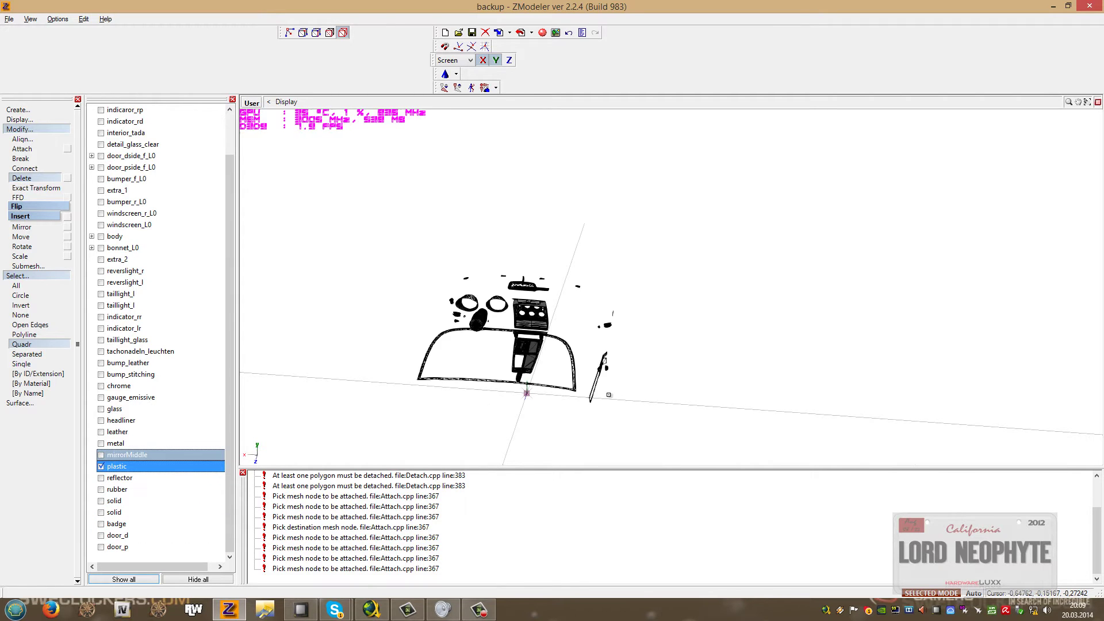
middle_drag(620, 391, 628, 381)
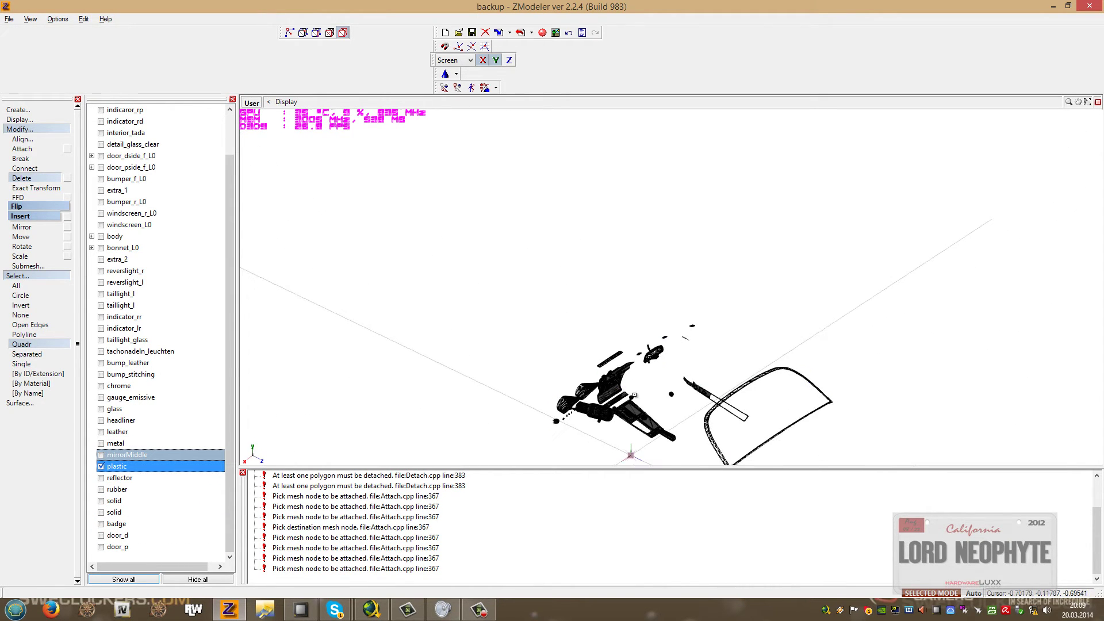
scroll(628, 381, up, 5)
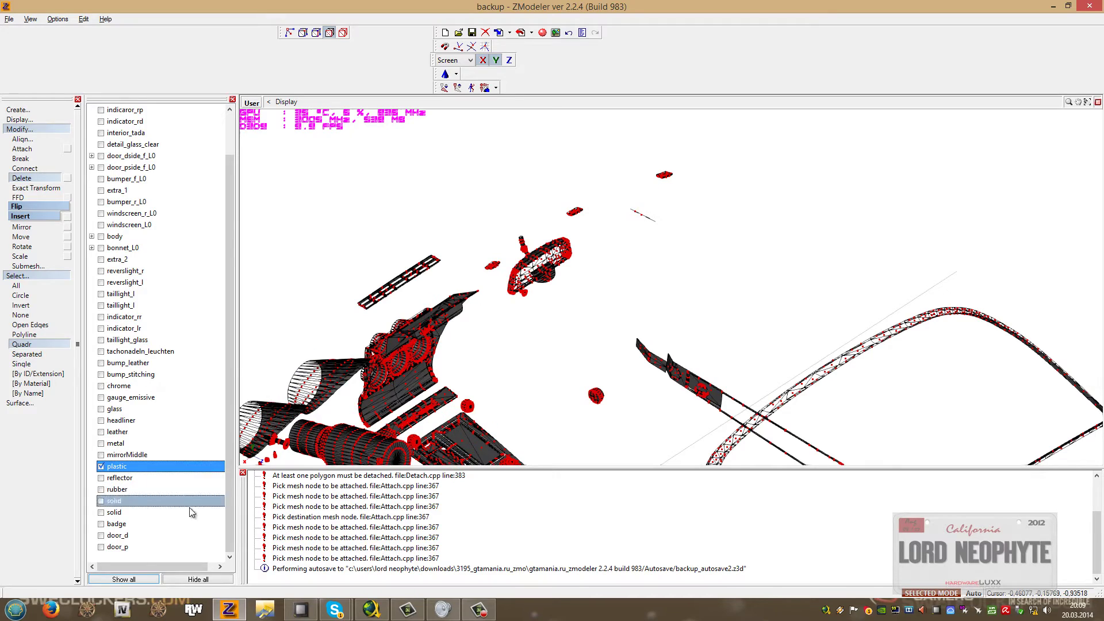
click(100, 548)
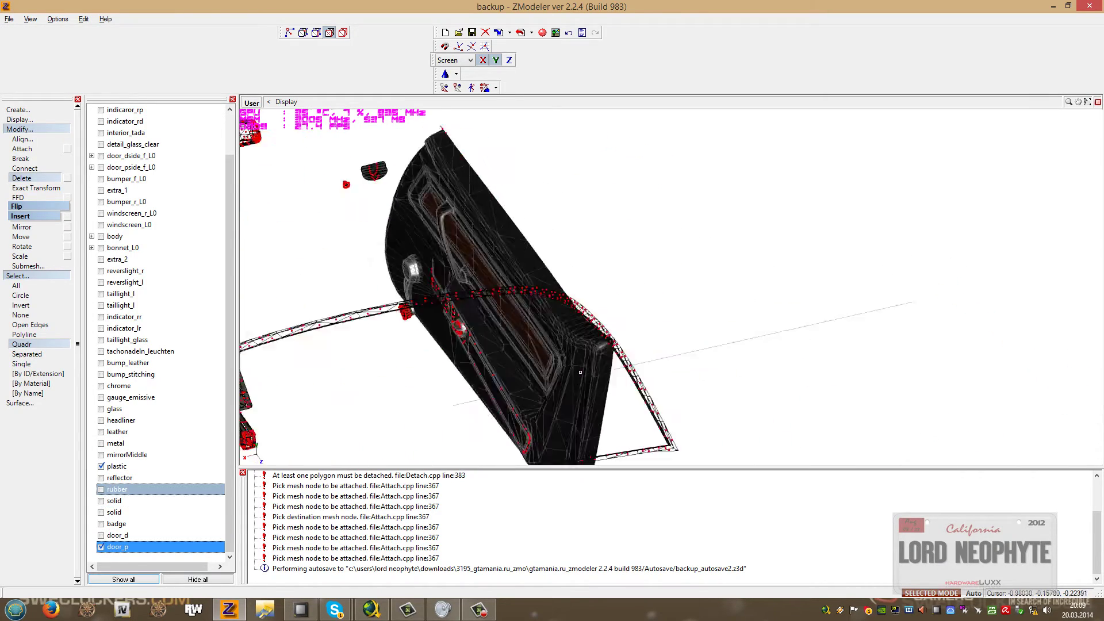
Select the plastic pieces lying on door_p, including the armrest trim and crank knob, and detach them from the plastic node.
alt+middle_drag(589, 375, 598, 377)
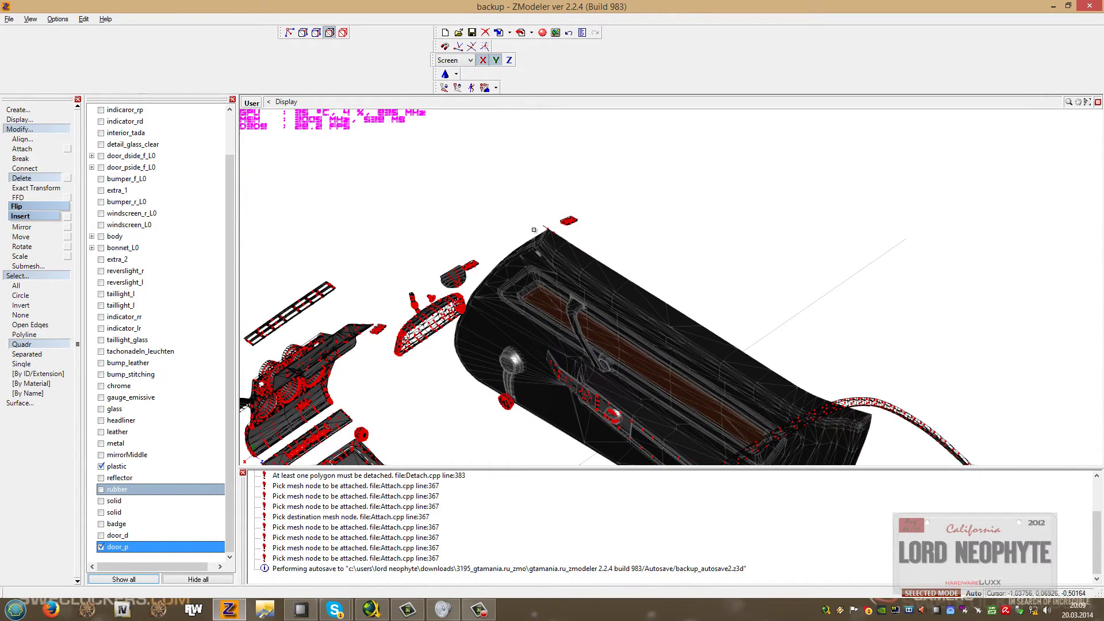
middle_drag(527, 331, 483, 228)
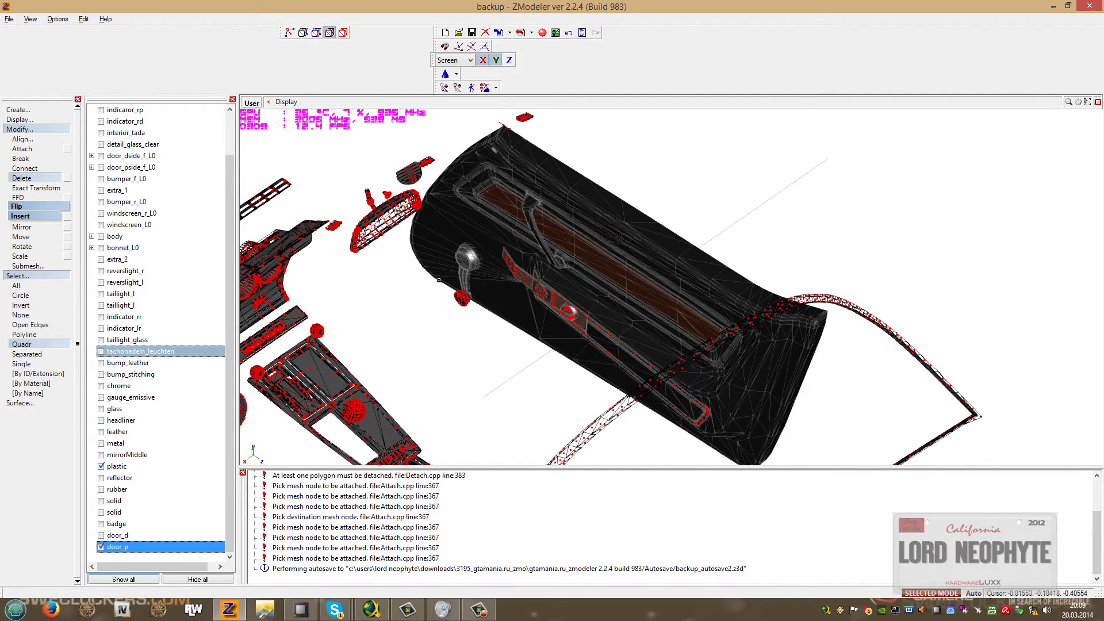
drag(487, 332, 488, 332)
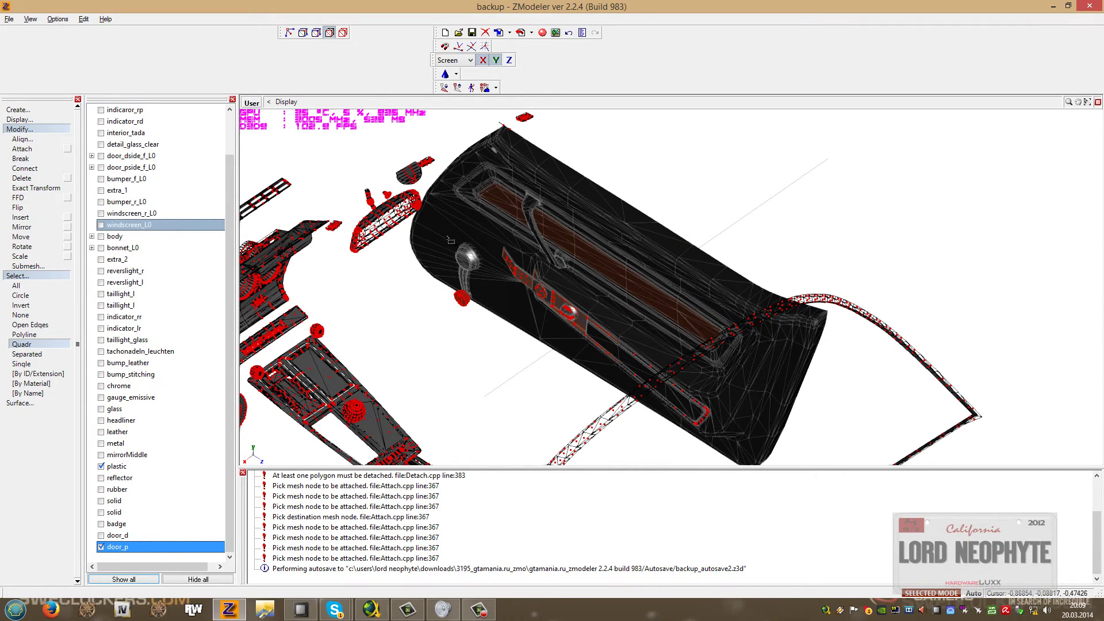
middle_drag(536, 299, 600, 285)
middle_drag(776, 282, 647, 215)
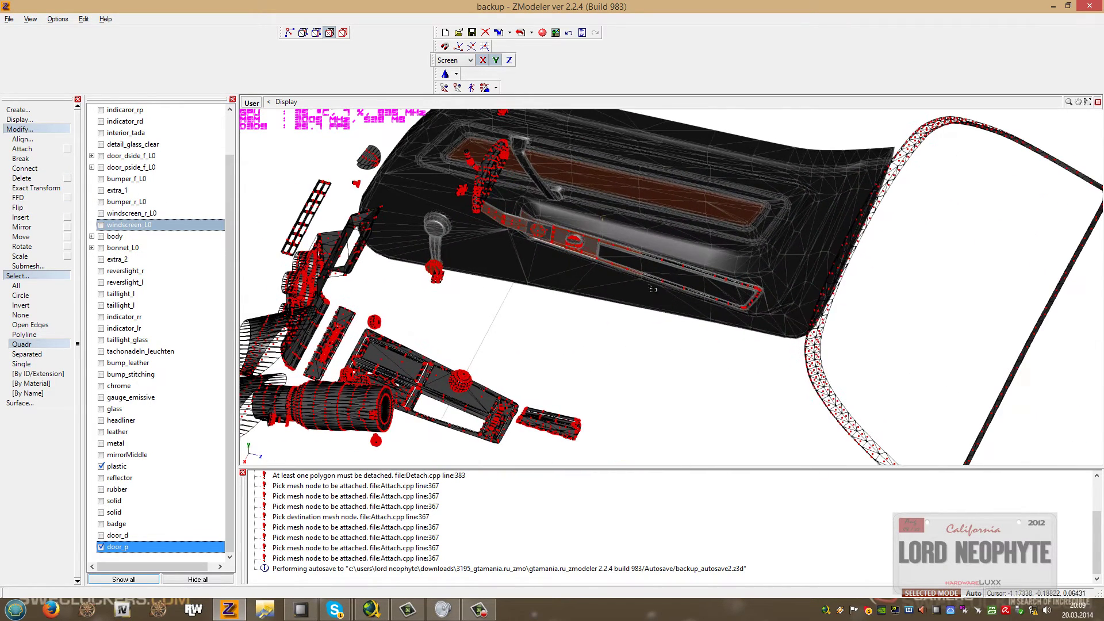
drag(770, 336, 770, 336)
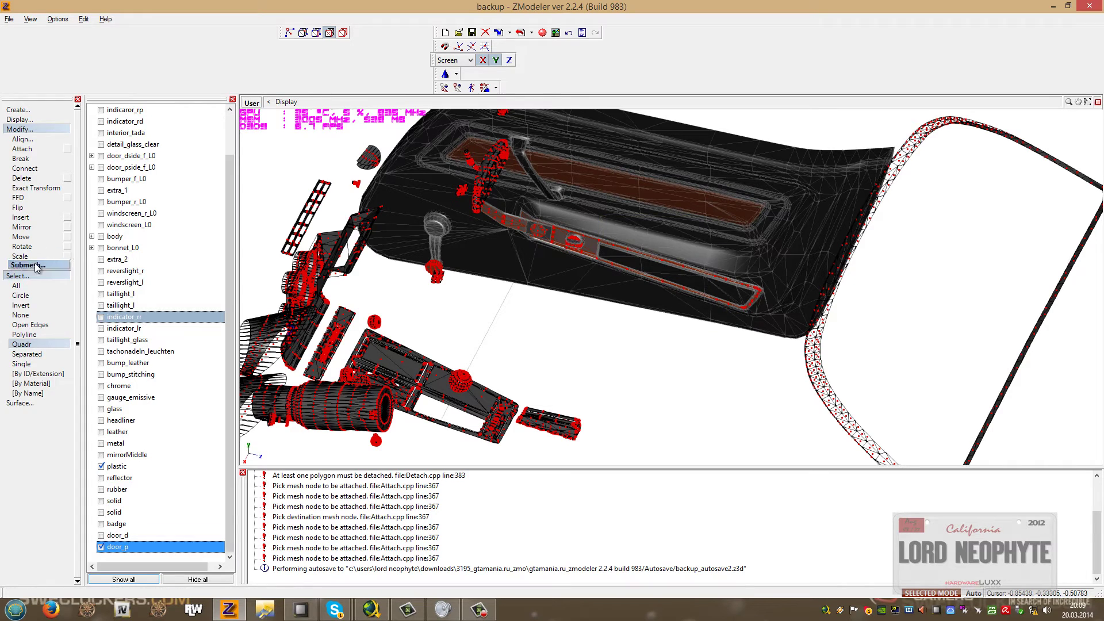
click(35, 267)
click(26, 334)
click(633, 354)
middle_drag(633, 354, 619, 352)
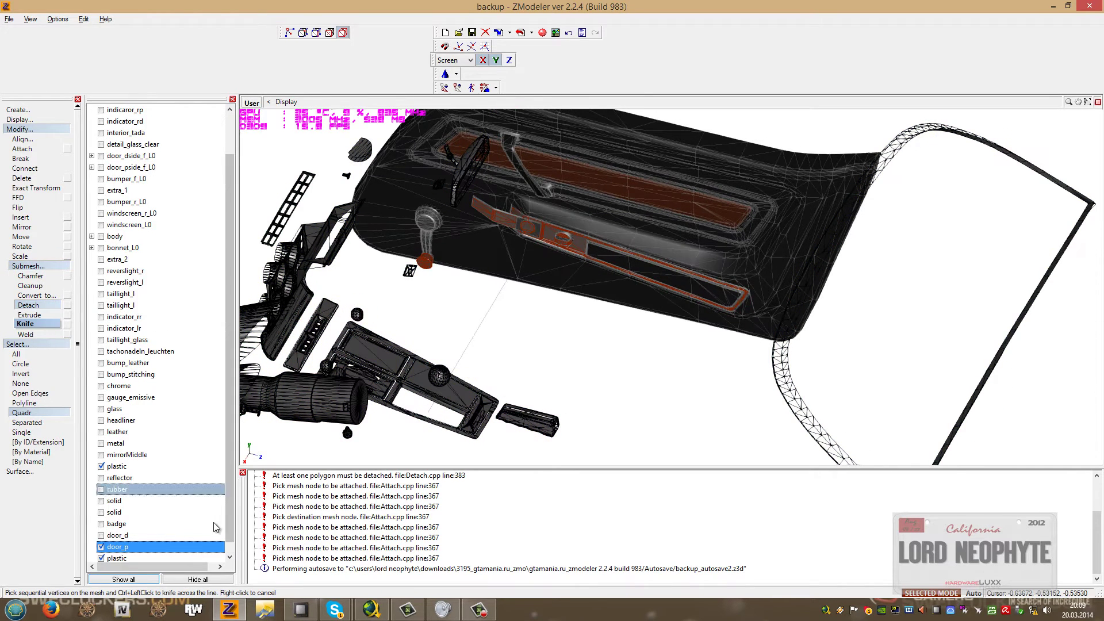
Hide door_p and the detached plastic, and delete the thin stray piece above the rear-view mirror from the original plastic node at polygon level.
click(230, 557)
click(101, 547)
click(101, 536)
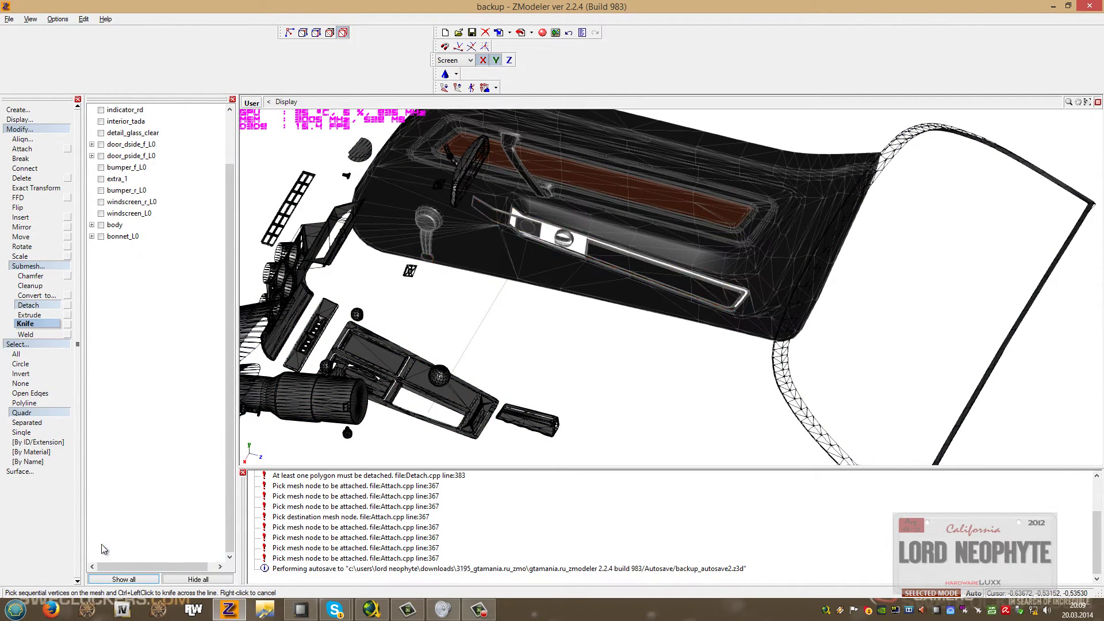
click(330, 33)
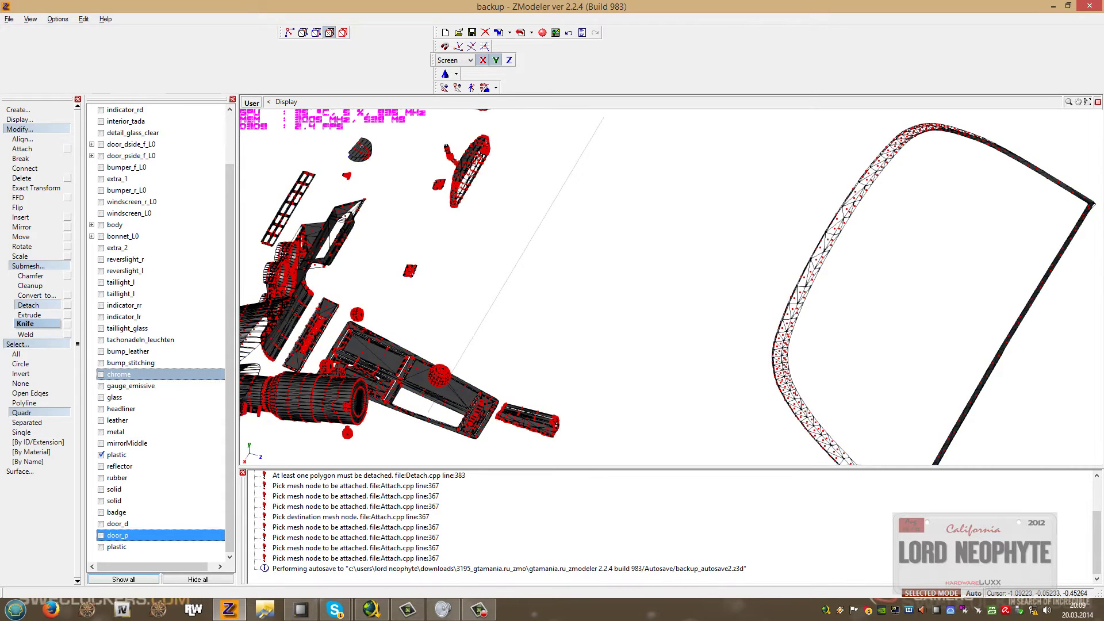
middle_drag(467, 124, 455, 206)
scroll(454, 203, up, 3)
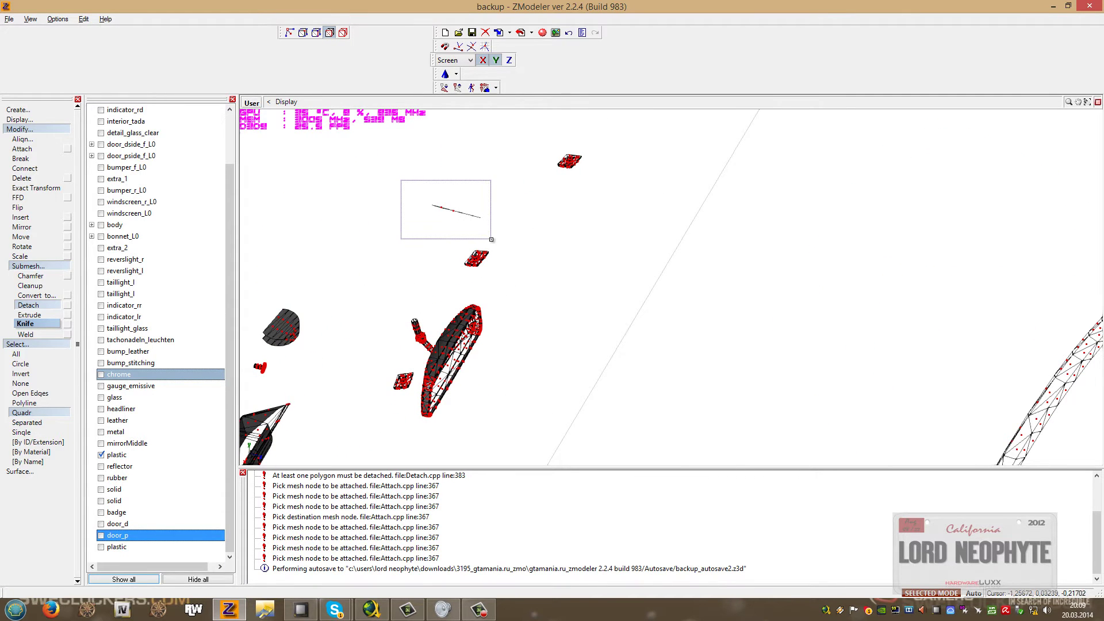
key(Delete)
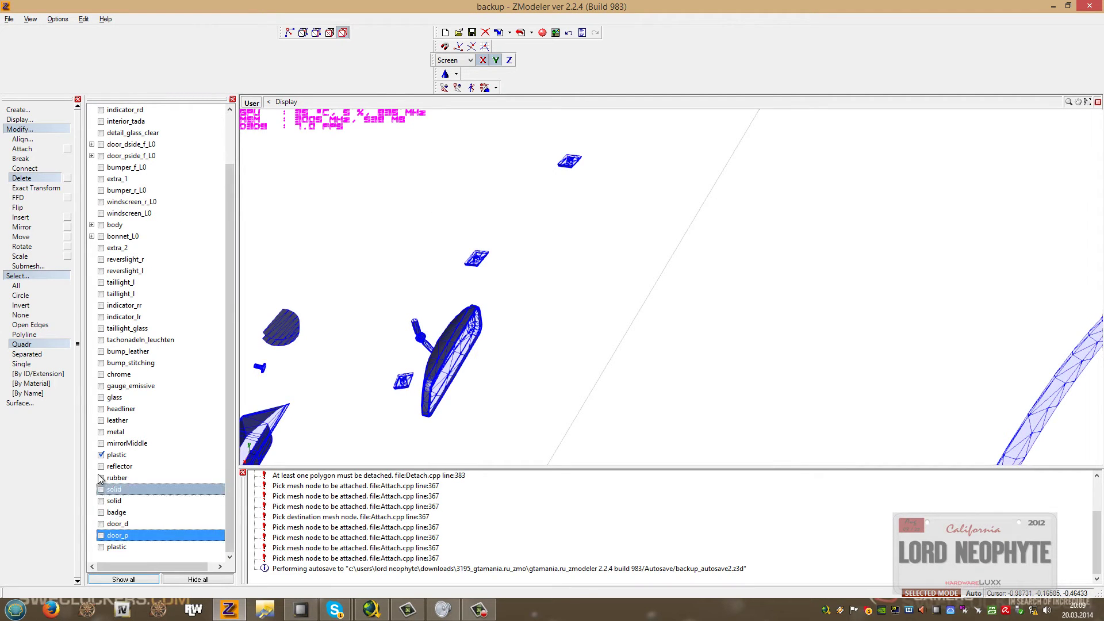
Isolate the detached plastic pieces by hiding the original plastic node, and attach them to door_p.
click(101, 454)
click(101, 547)
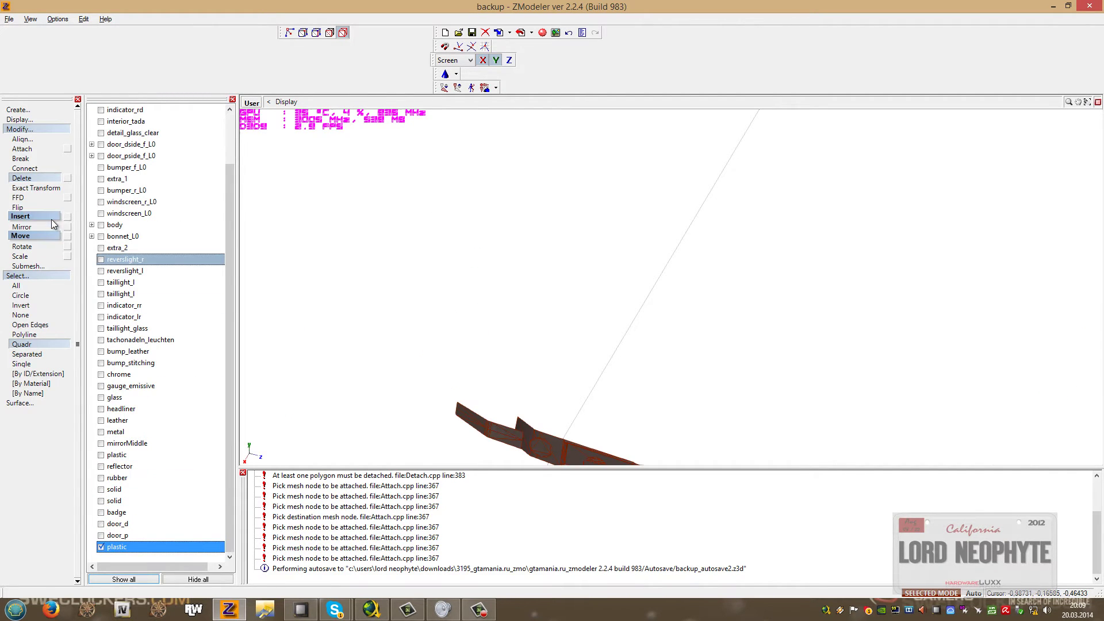
click(22, 148)
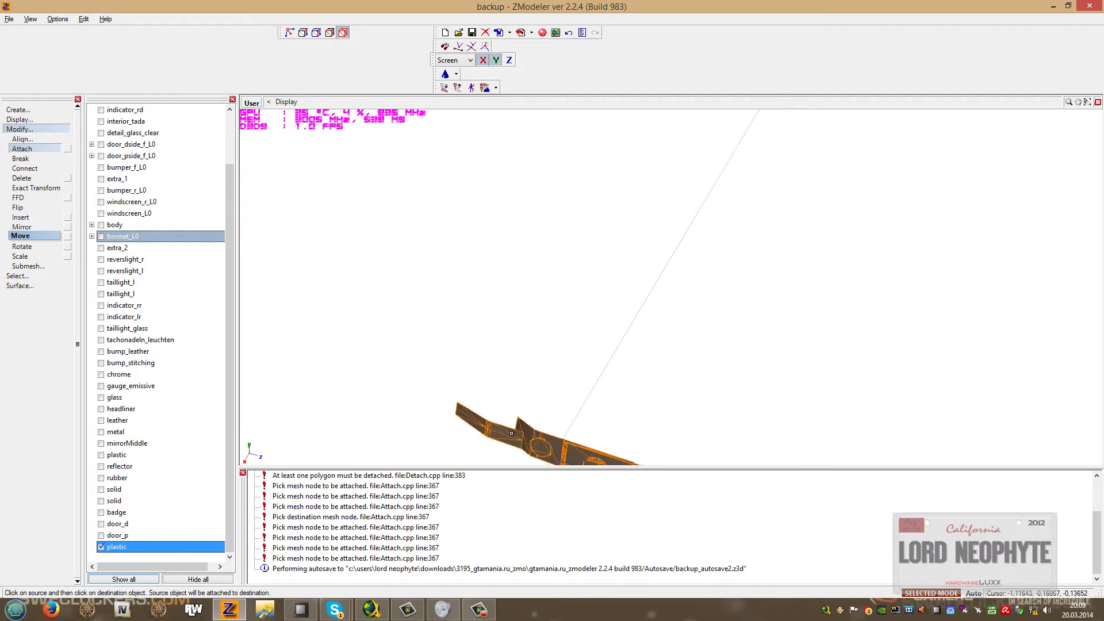
click(509, 432)
click(102, 536)
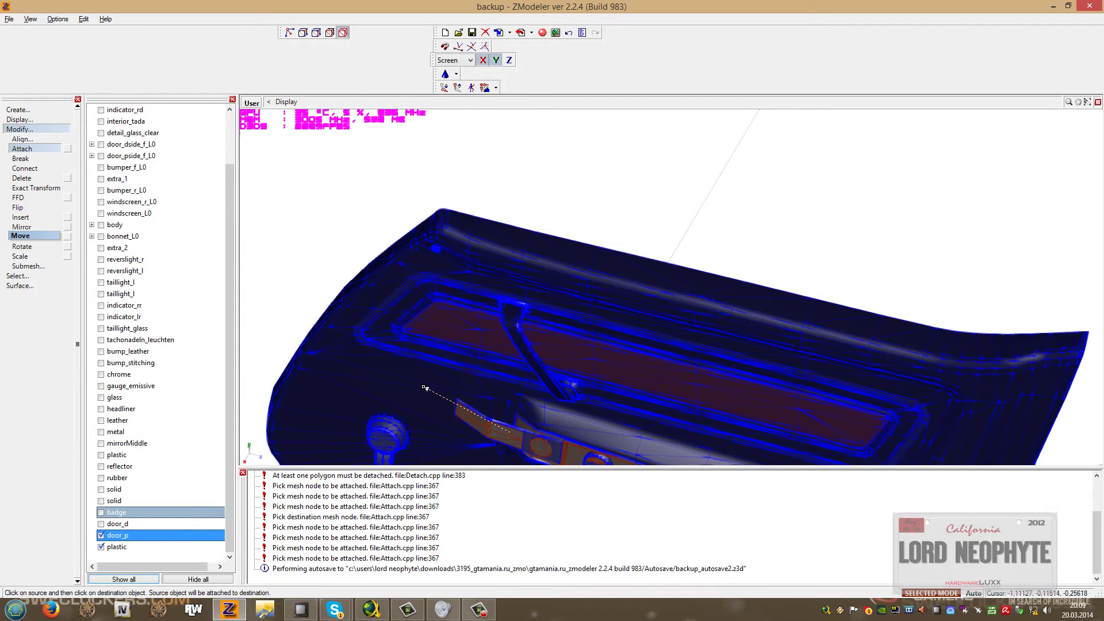
click(926, 595)
click(601, 337)
scroll(600, 335, down, 7)
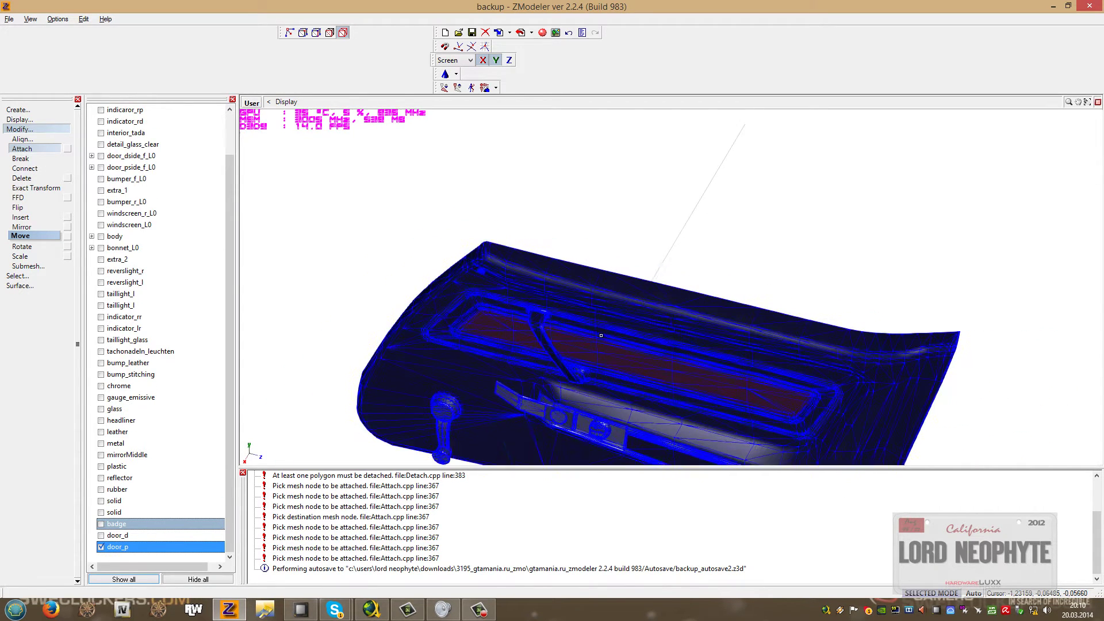
Show door_d, door_dside_f_L0 and door_pside_f_L0 alongside door_p, and examine how the interior panels sit against the exterior doors.
middle_drag(748, 337, 564, 337)
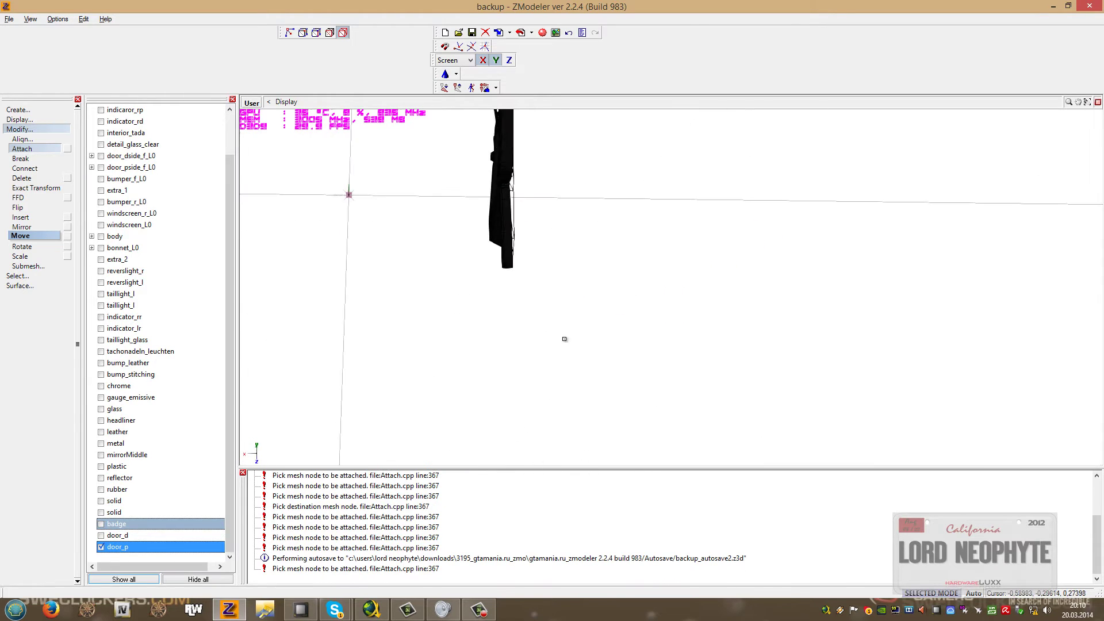
click(101, 536)
middle_drag(408, 294, 437, 337)
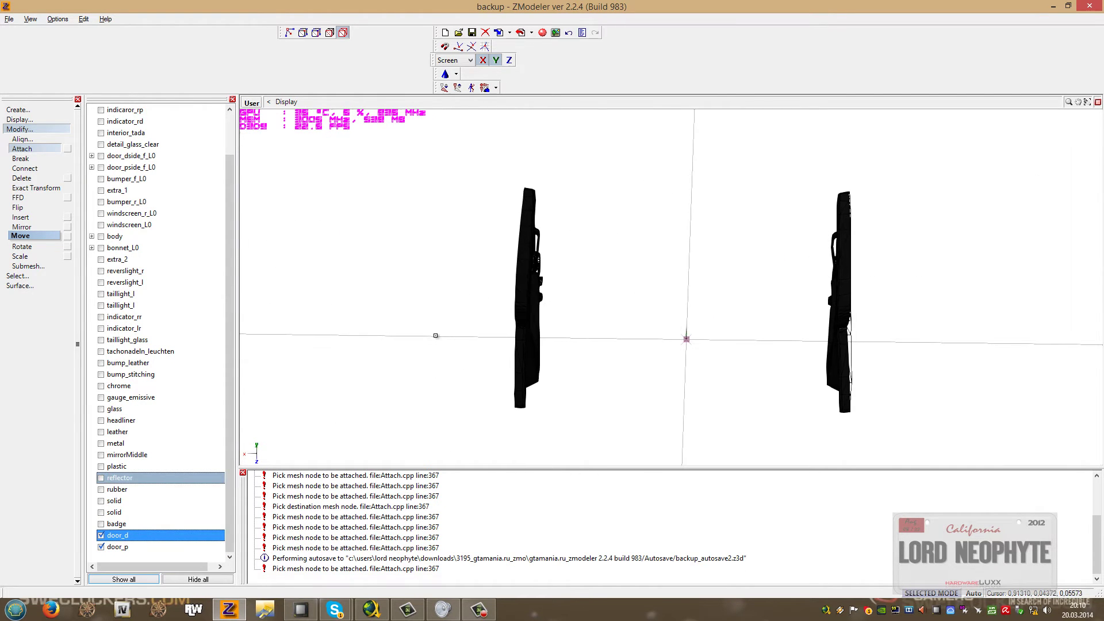
click(102, 167)
click(101, 155)
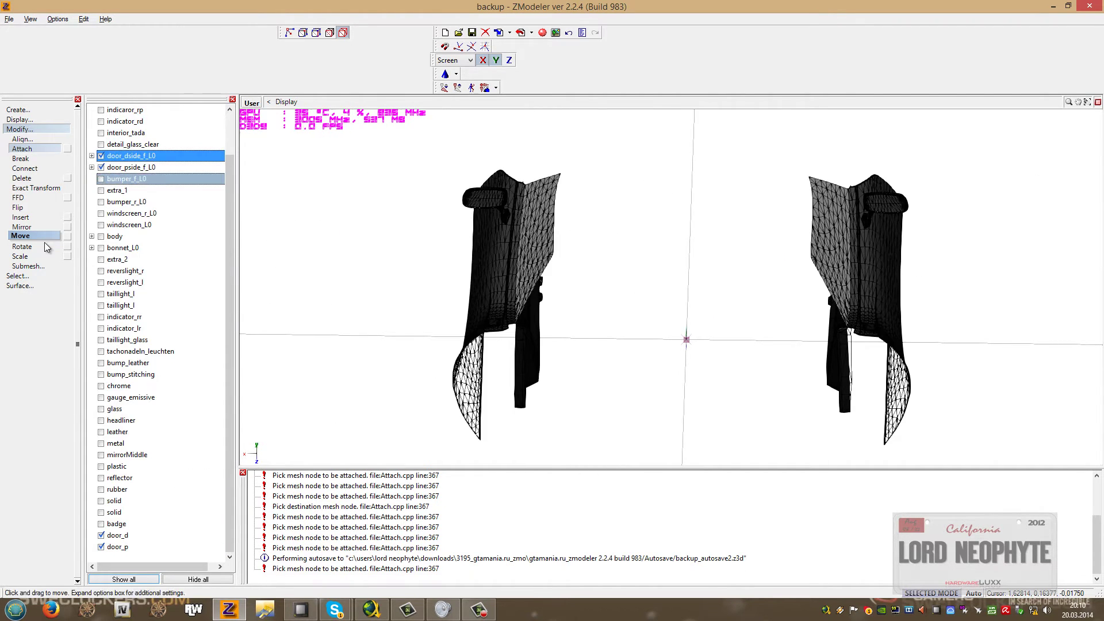
click(32, 276)
middle_drag(725, 293, 491, 288)
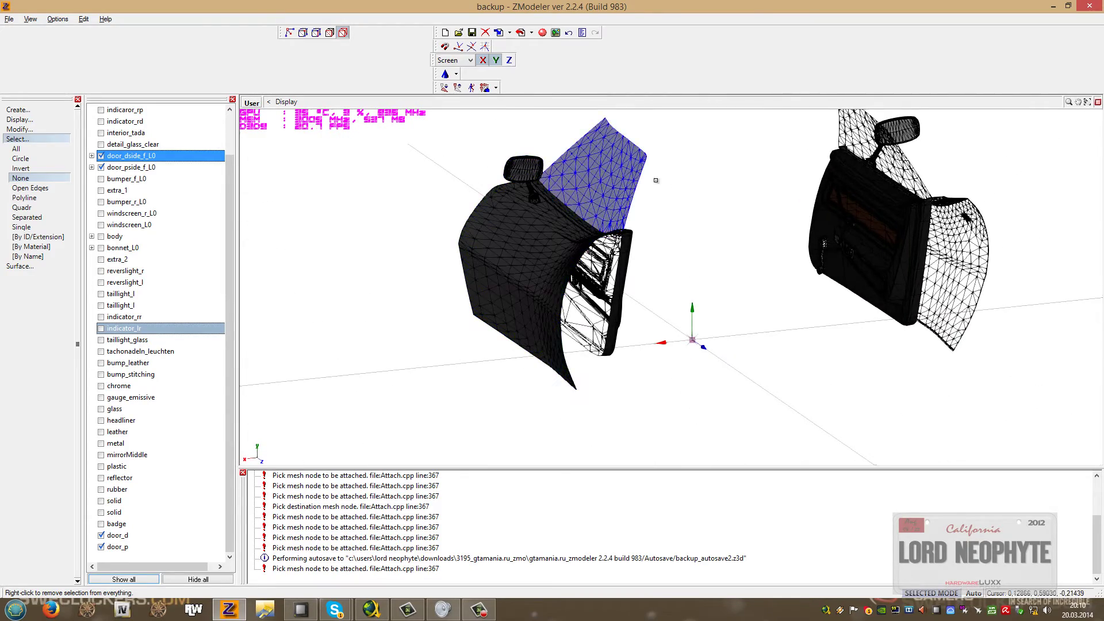
middle_drag(679, 237, 489, 270)
Hide all interior and exterior door nodes, and show the bump_leather dashboard together with the tachonadeln_leuchten gauge needles.
click(102, 547)
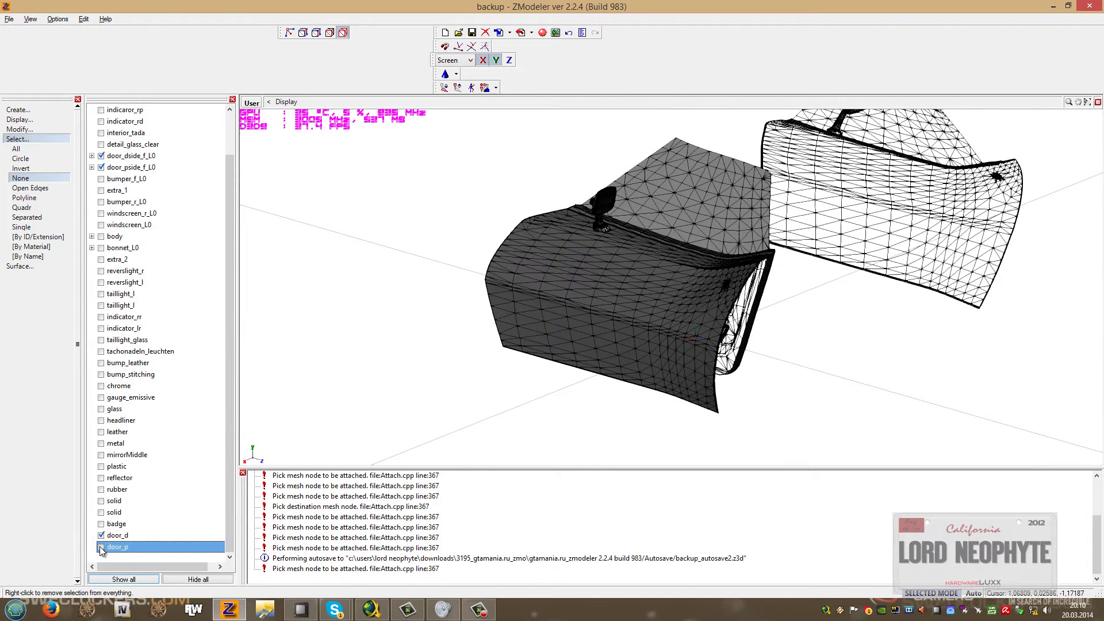
click(101, 535)
click(101, 156)
click(101, 167)
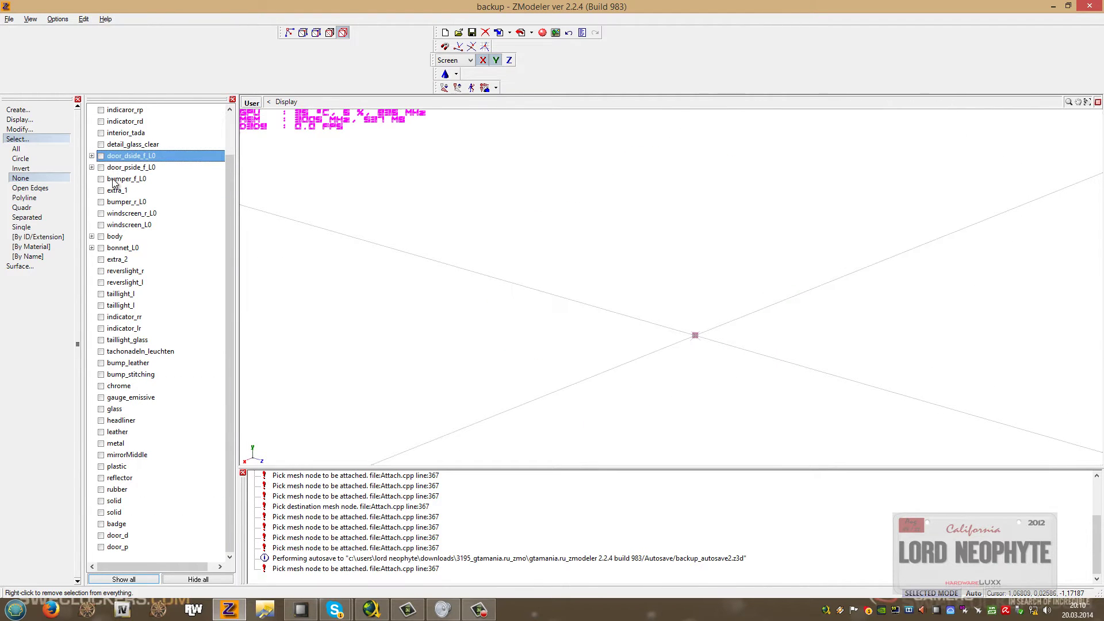
click(101, 363)
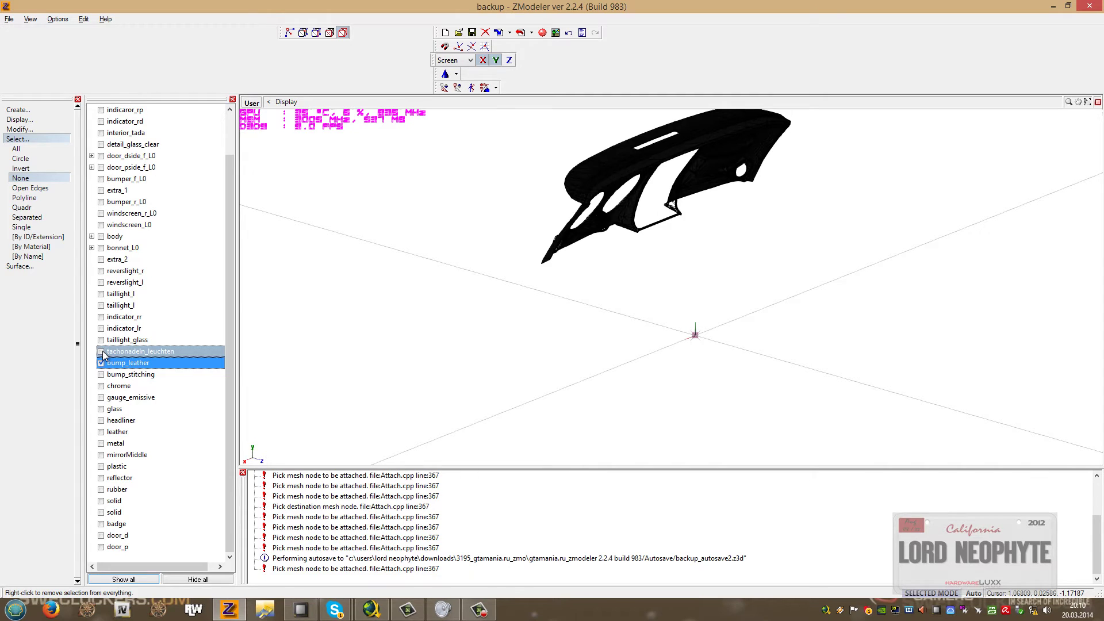
click(101, 351)
middle_drag(527, 289, 507, 332)
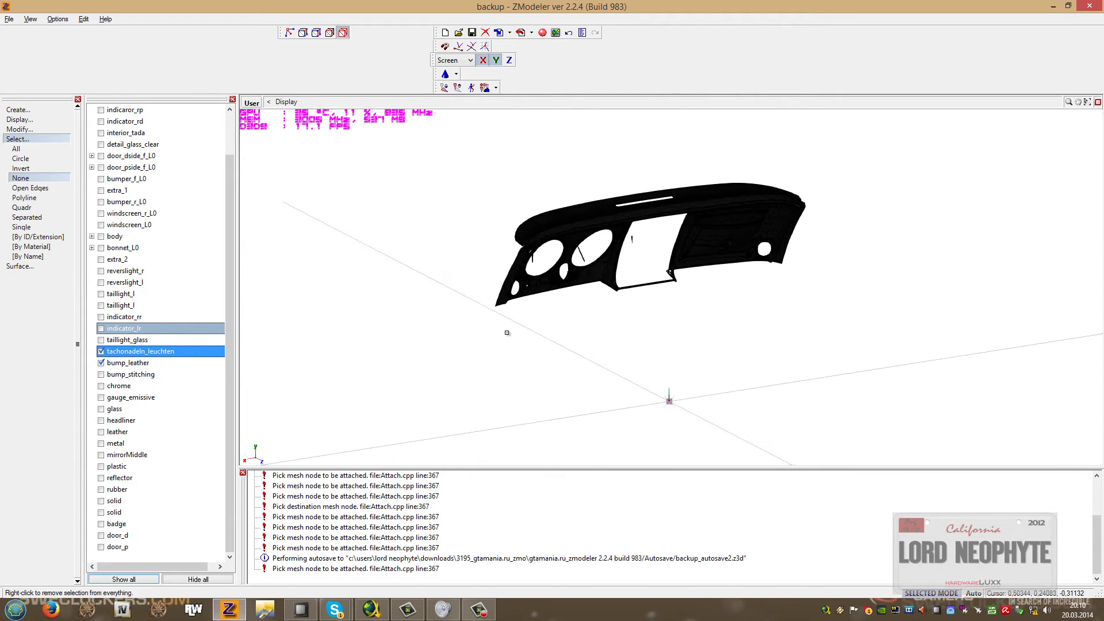
scroll(507, 332, up, 10)
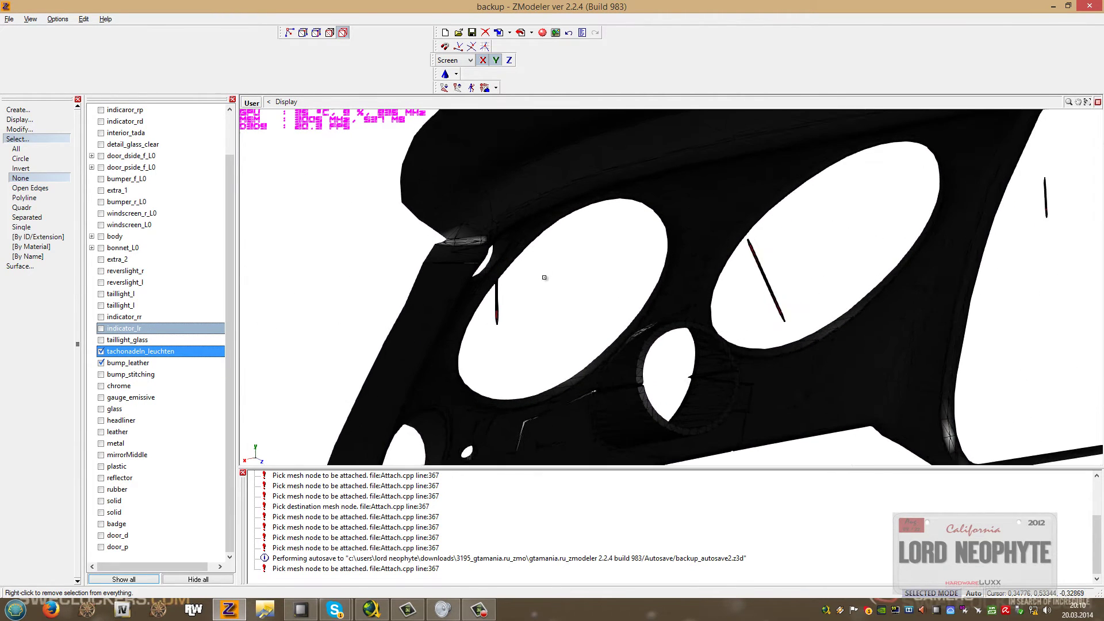
scroll(544, 278, up, 5)
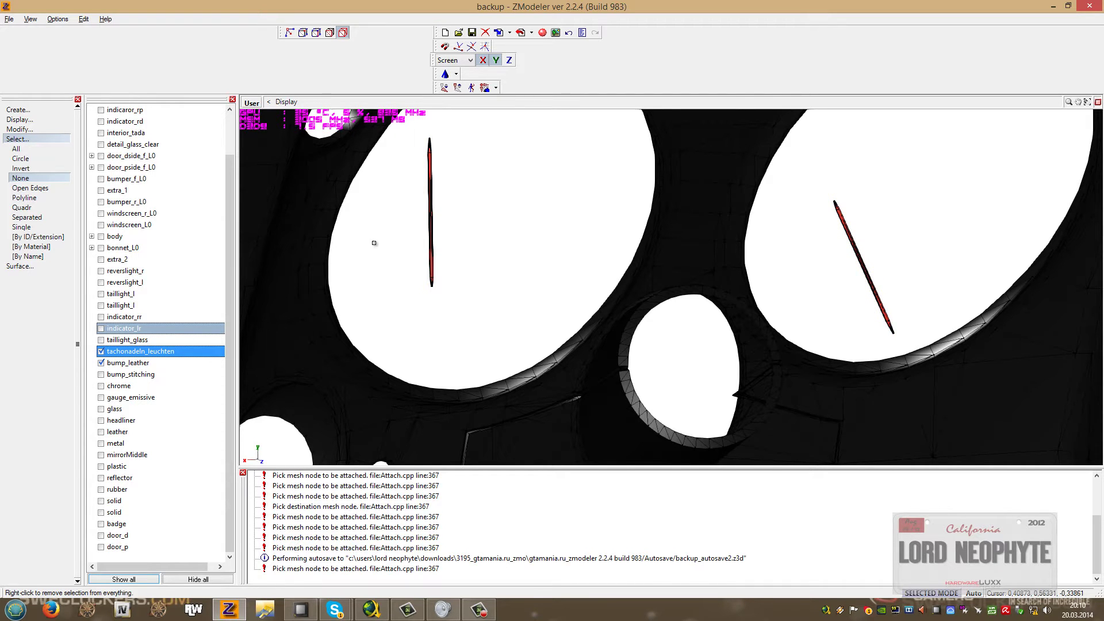
Show gauge_emissive and examine the gauge faces and needles on the dashboard and centre section.
click(101, 398)
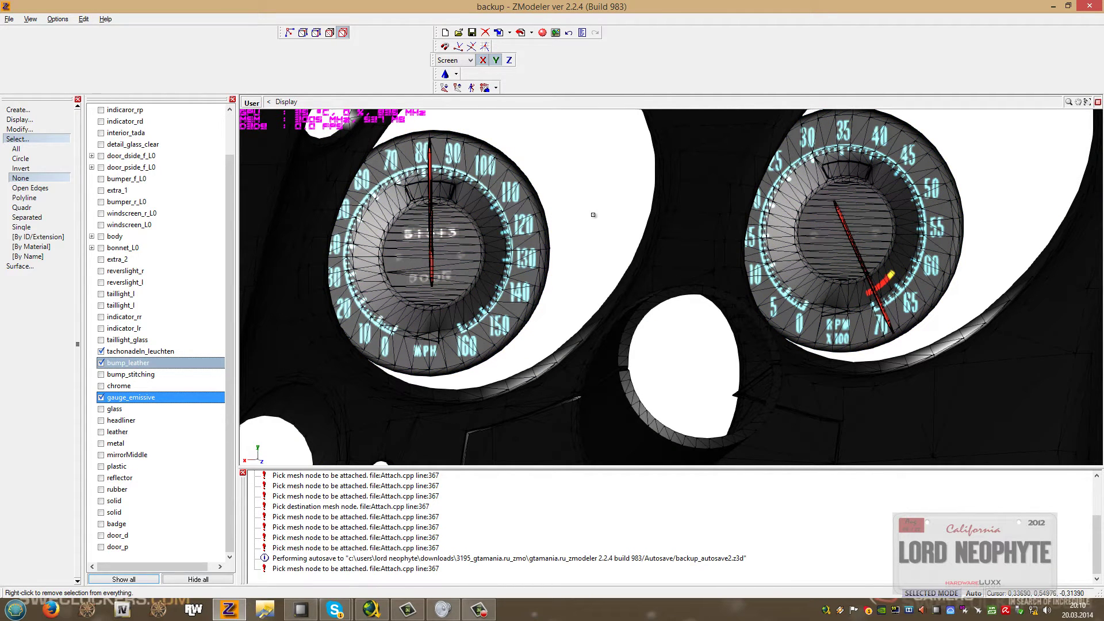
scroll(593, 214, down, 5)
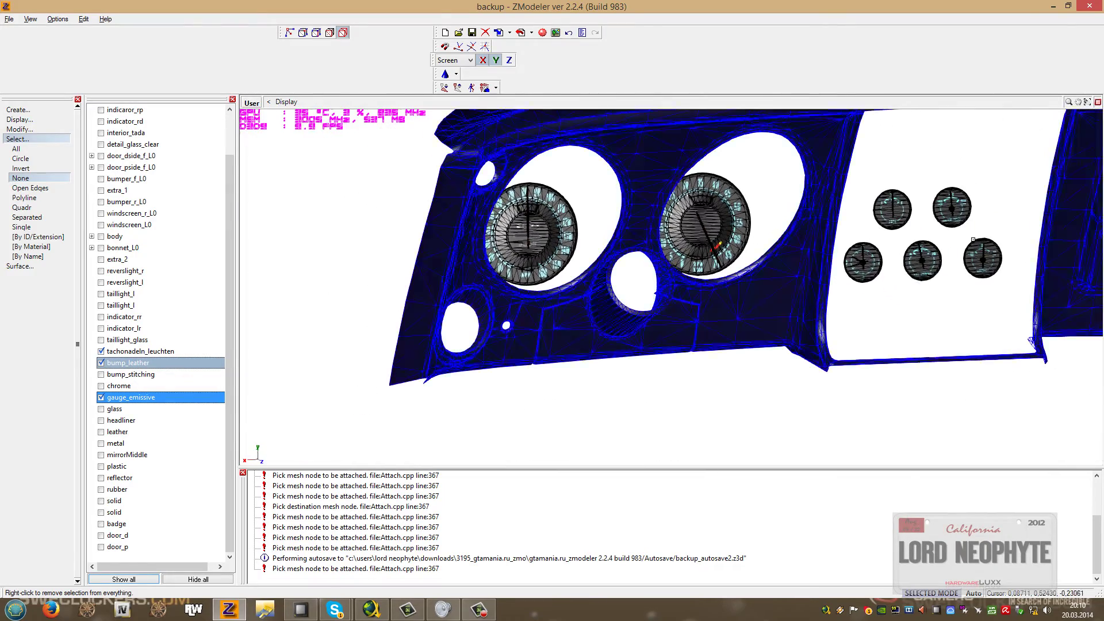
scroll(973, 239, up, 6)
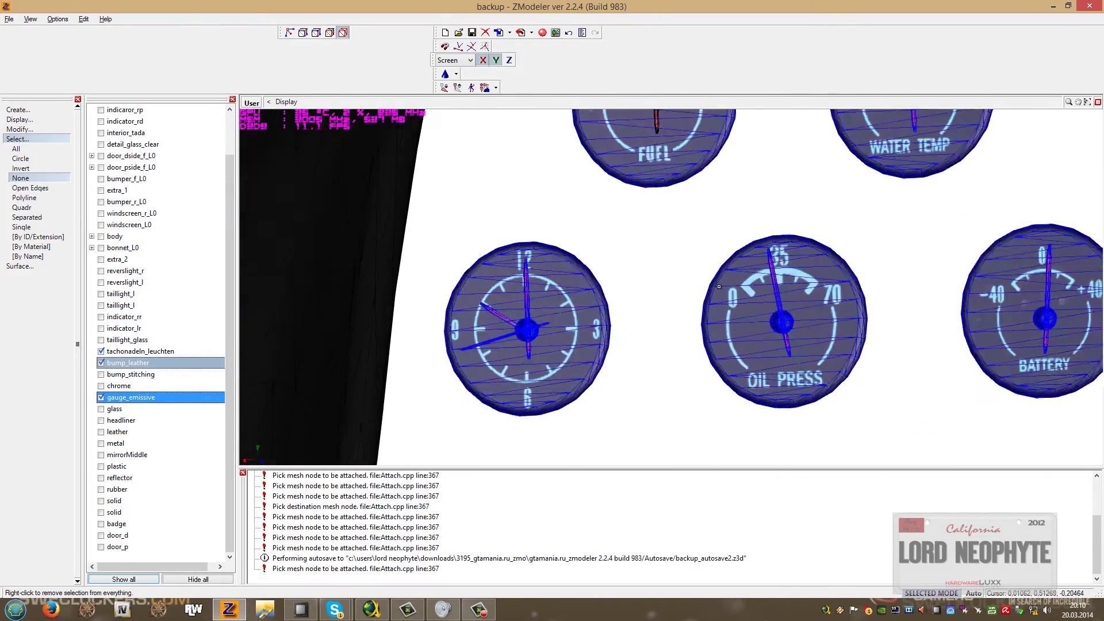
scroll(696, 294, down, 5)
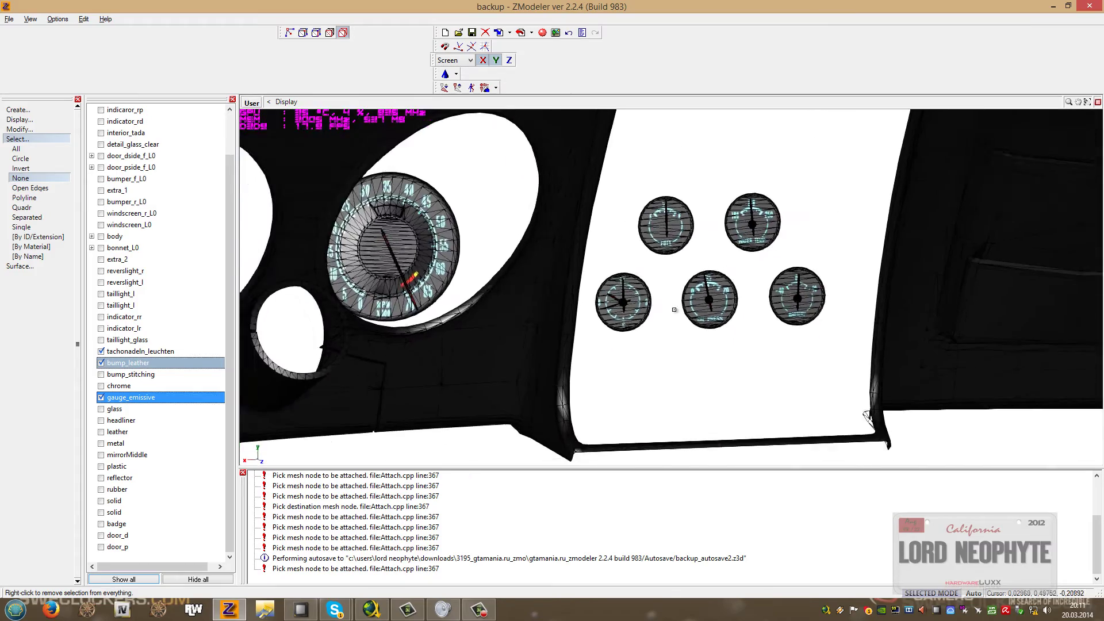
scroll(674, 310, down, 4)
mouse_move(670, 379)
middle_down()
mouse_move(710, 387)
mouse_move(669, 376)
middle_up()
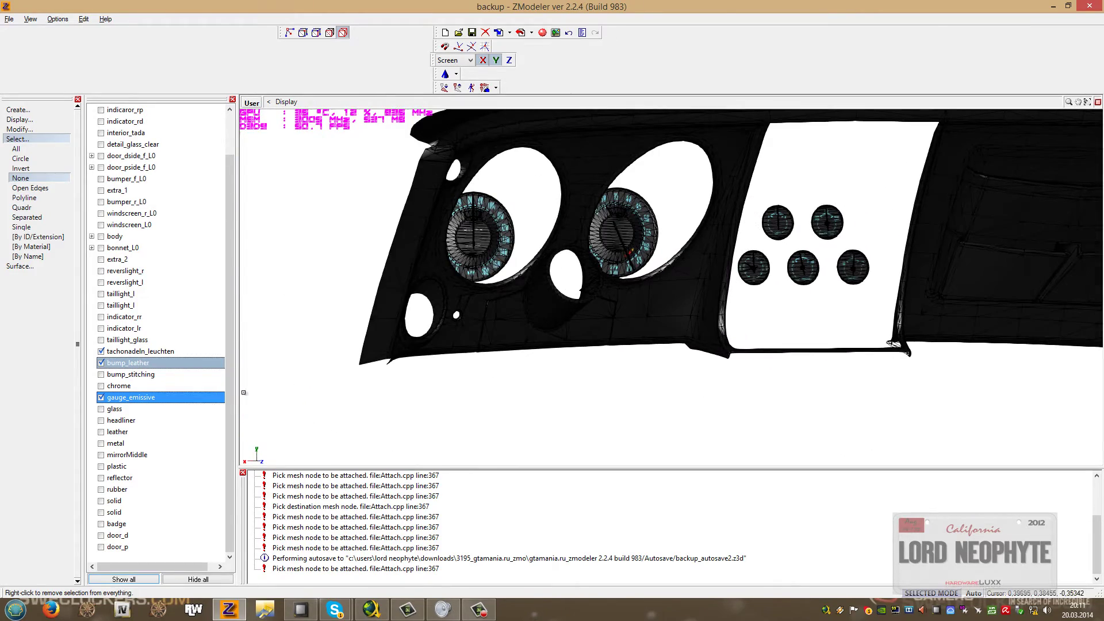
Isolate the tachonadeln_leuchten gauge needles, then show the bump_leather dashboard and attach the needles to it.
click(102, 351)
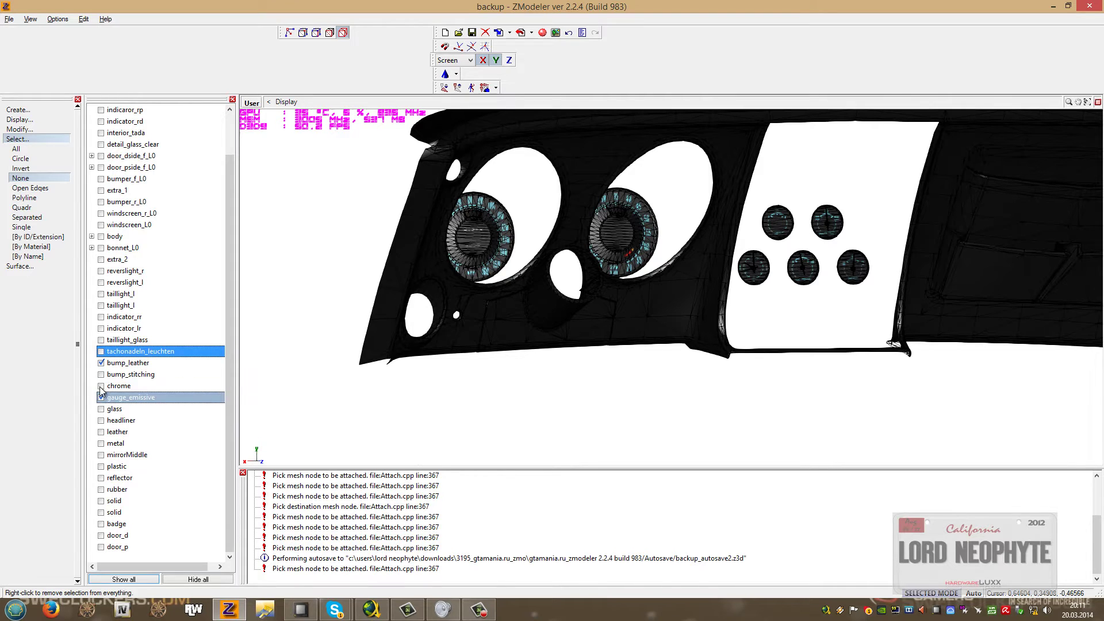
click(101, 363)
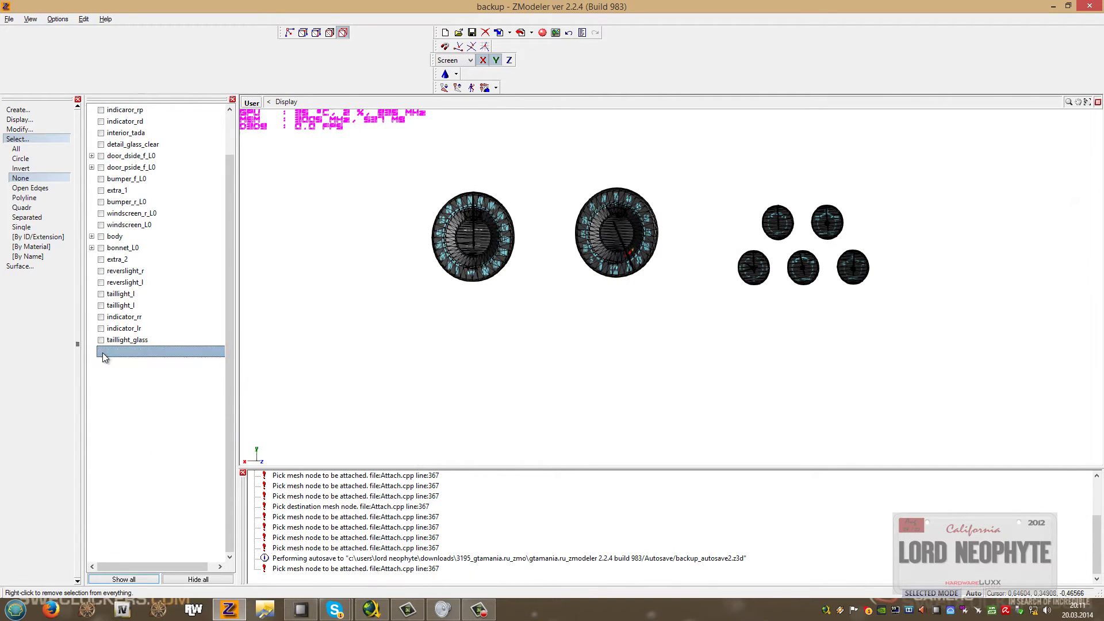
click(101, 397)
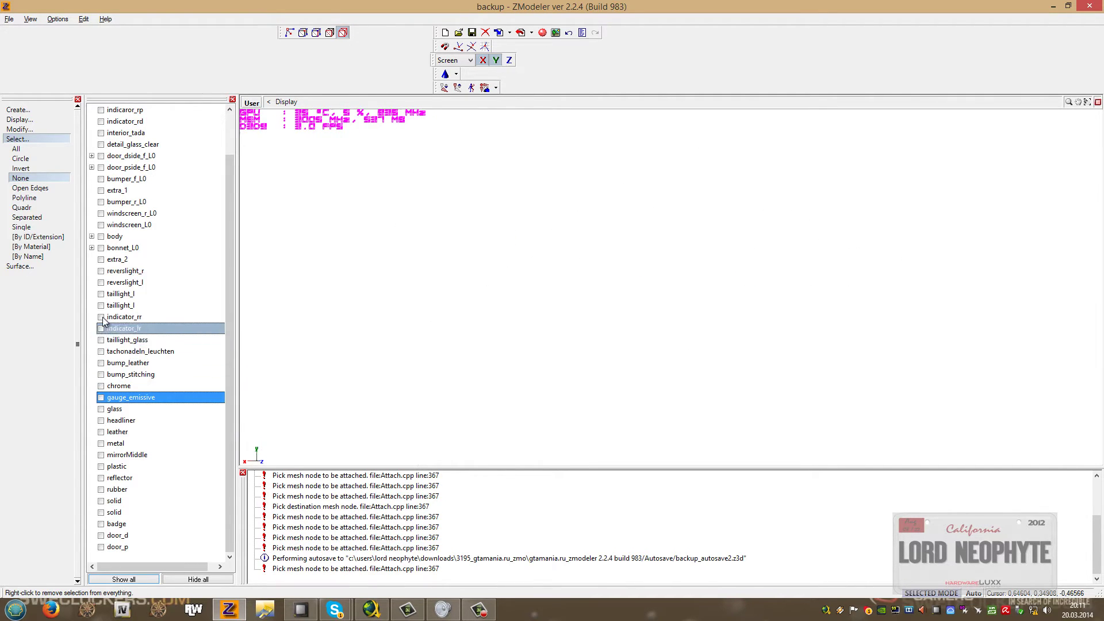
click(101, 352)
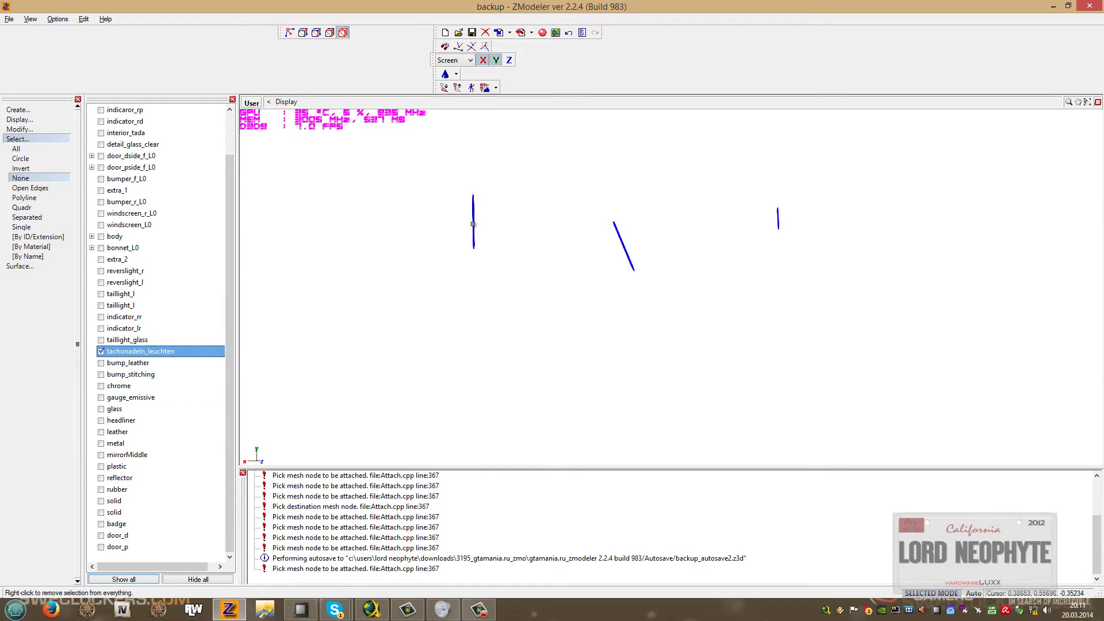
click(19, 130)
click(22, 149)
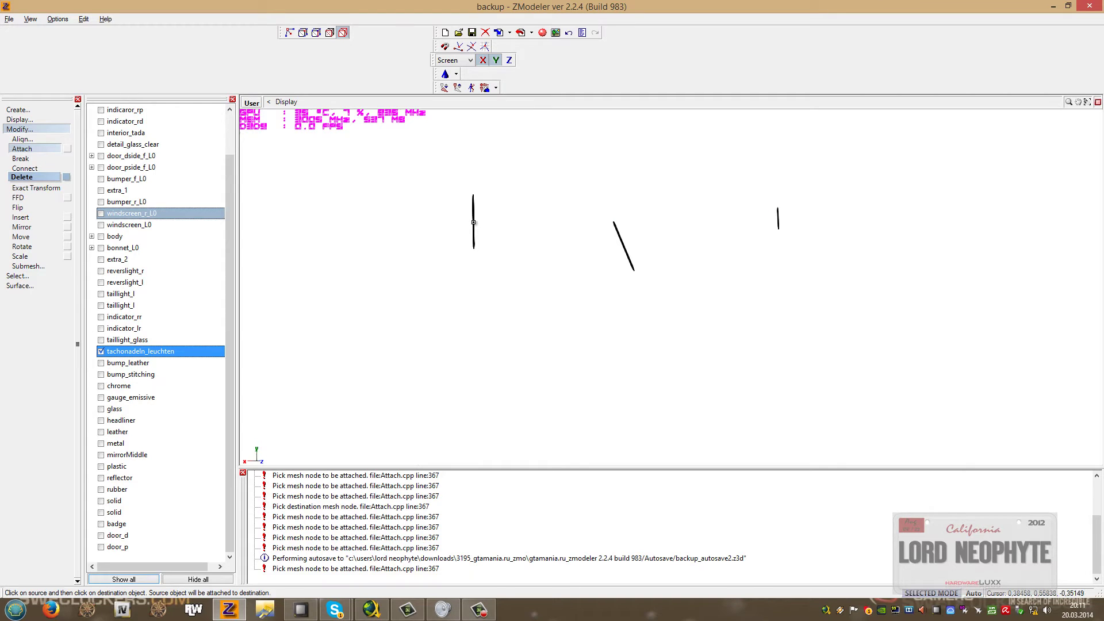
click(472, 225)
click(101, 363)
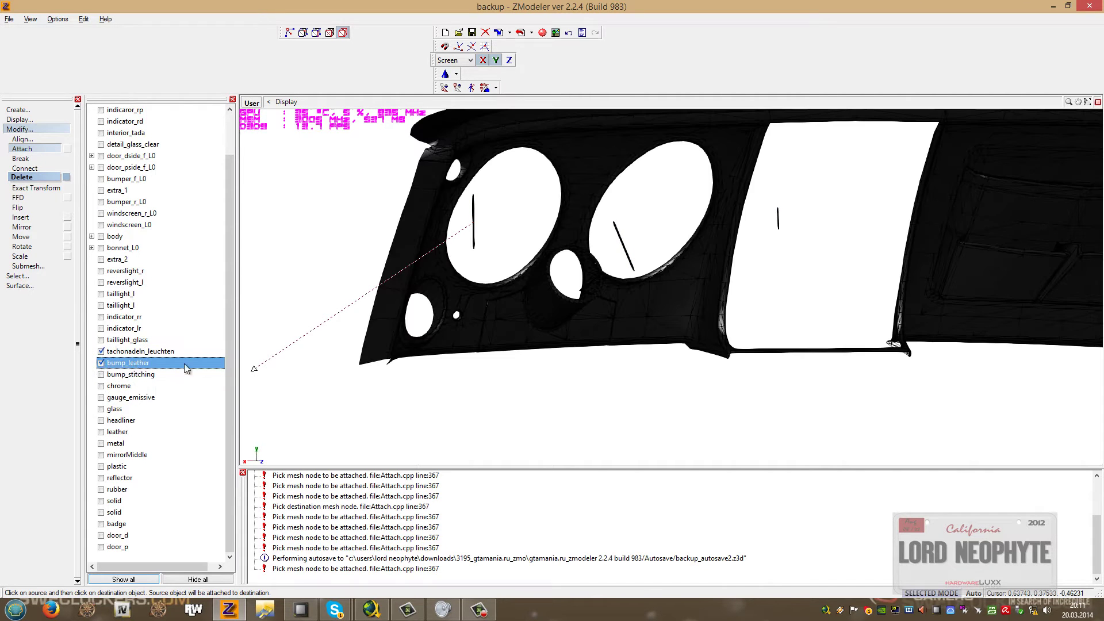
click(494, 314)
scroll(555, 317, down, 3)
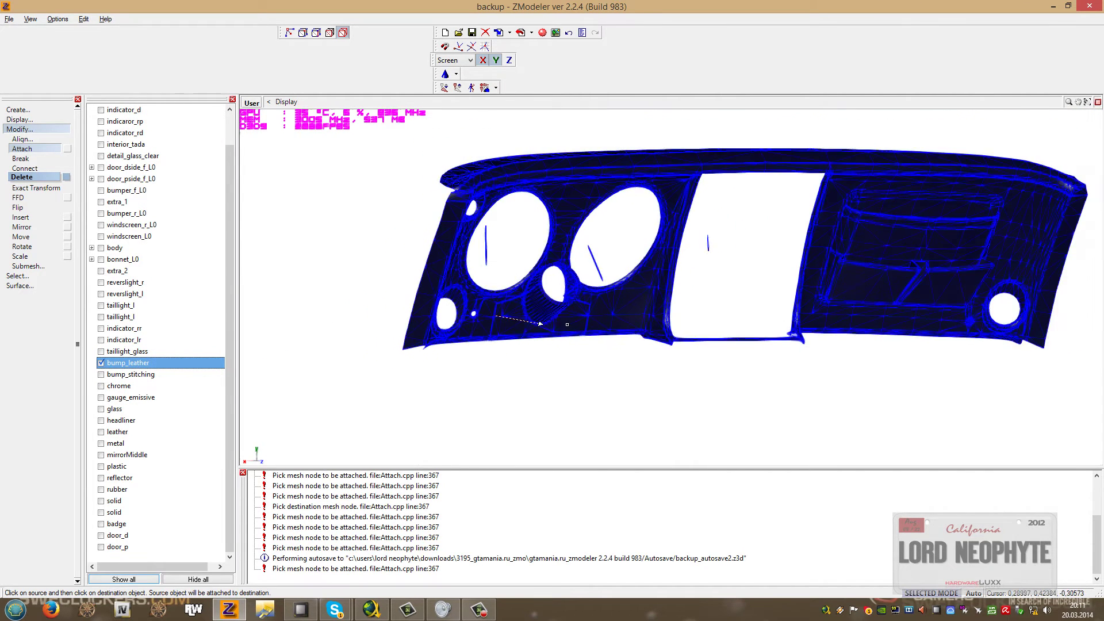
Attach the combined bump_leather mesh to bump_stitching, and attach that result to chrome.
click(101, 374)
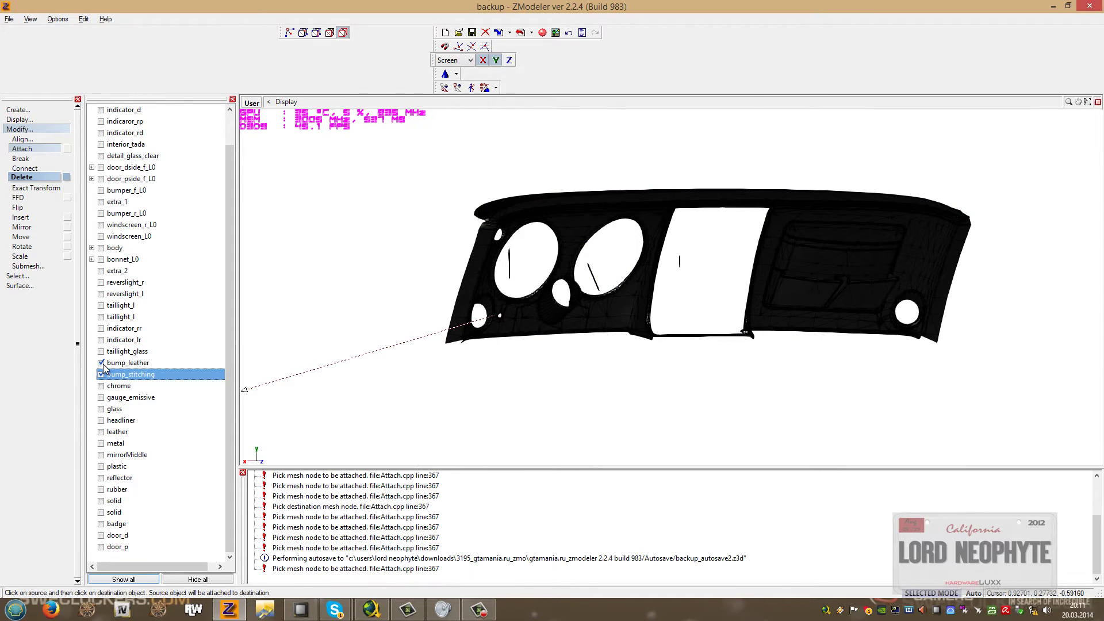
click(102, 363)
click(534, 212)
click(534, 211)
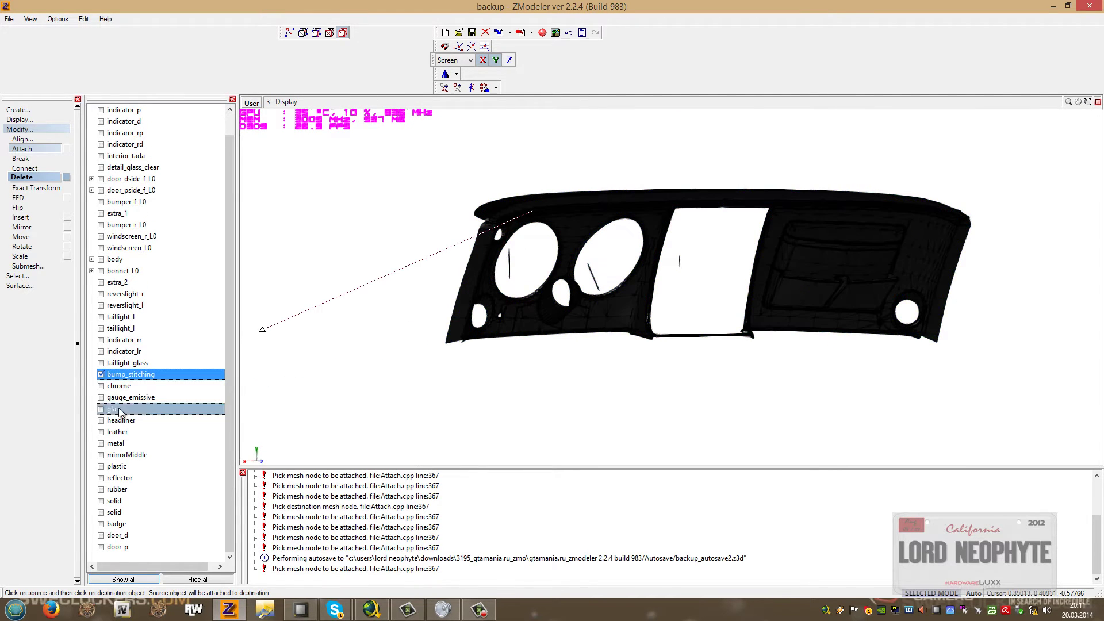
click(102, 375)
click(101, 387)
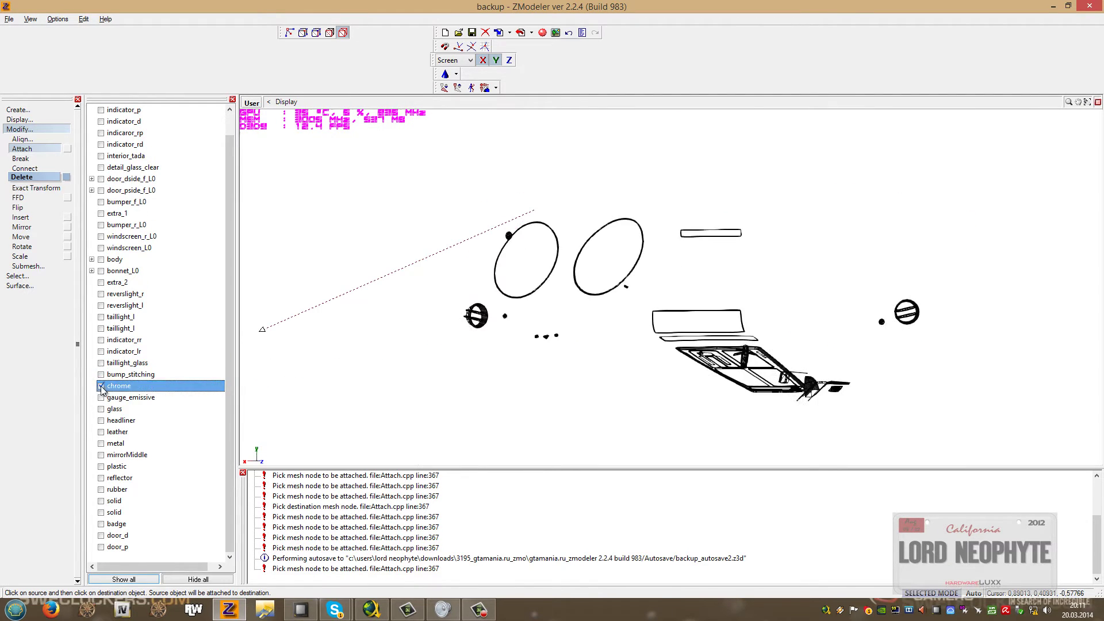
click(682, 350)
click(681, 352)
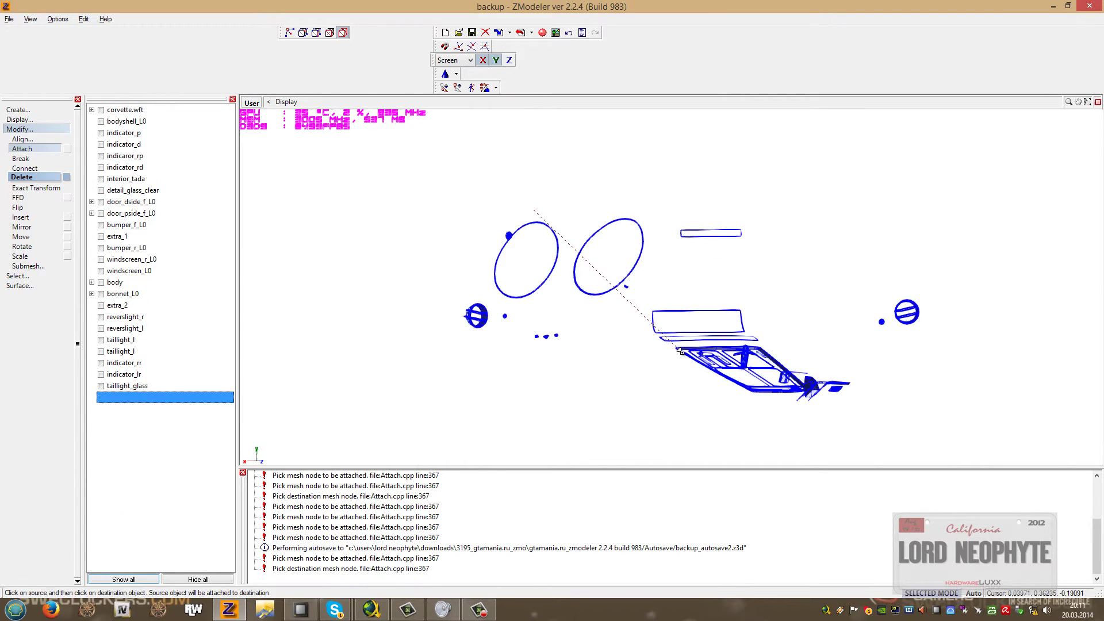
Attach the combined chrome mesh to gauge_emissive, and attach that result to headliner, leaving glass separate.
click(103, 410)
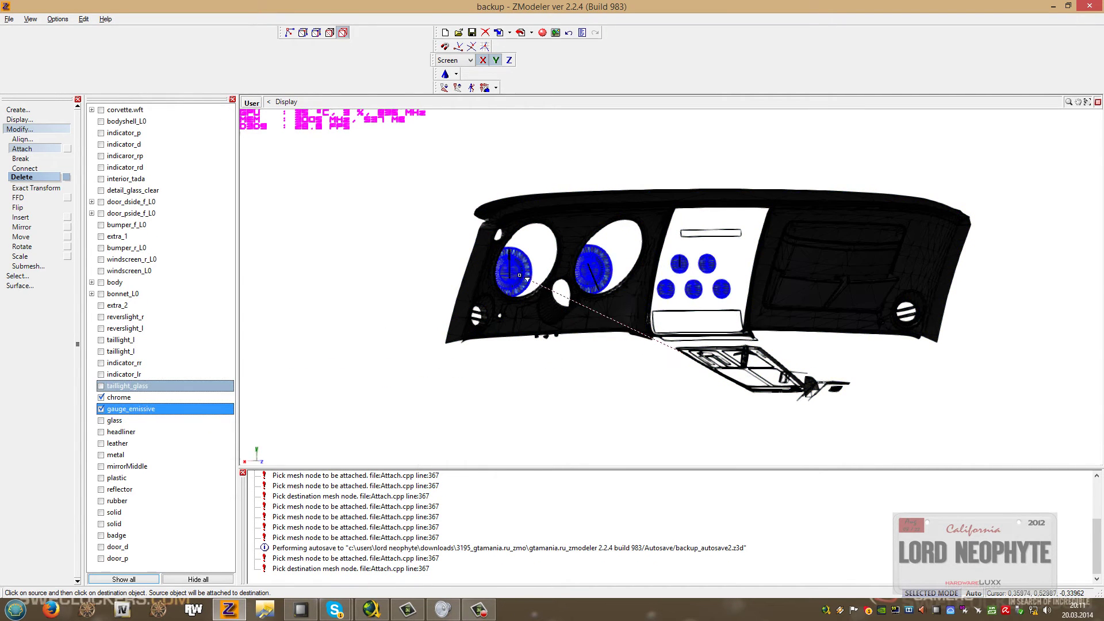
click(518, 276)
click(518, 277)
click(101, 421)
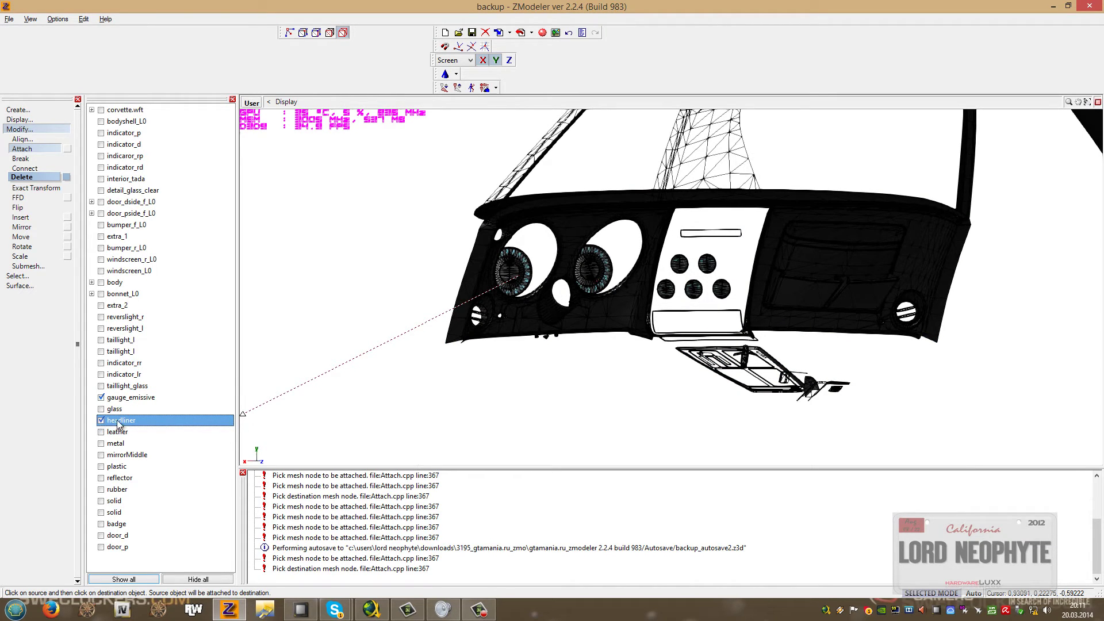
click(118, 423)
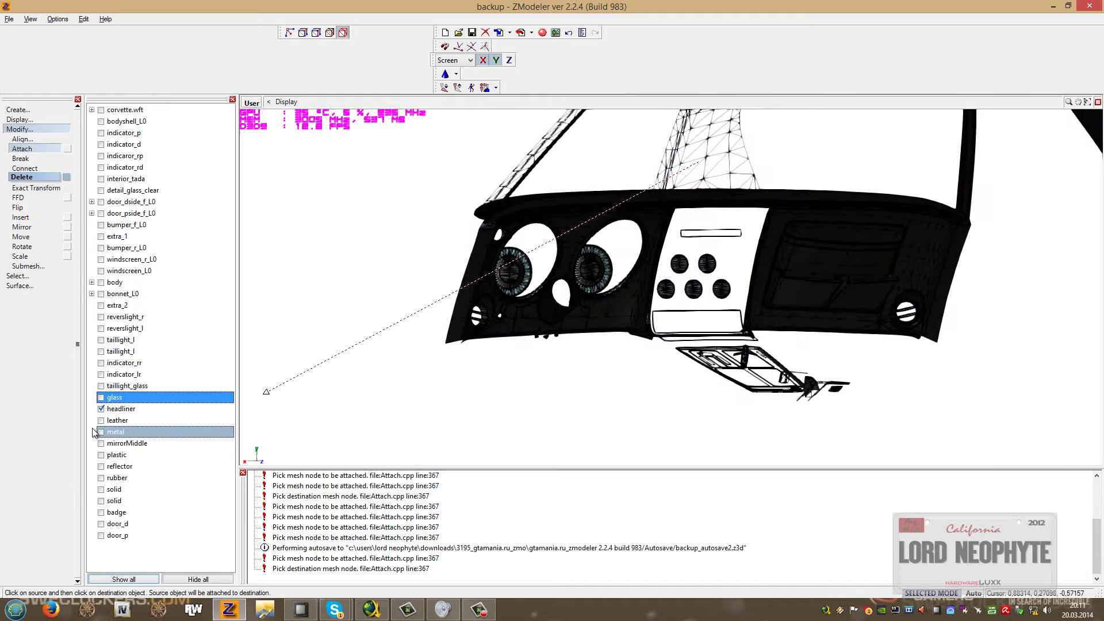
Attach the combined headliner mesh successively to the leather, metal and mirrorMiddle nodes.
click(102, 422)
click(438, 399)
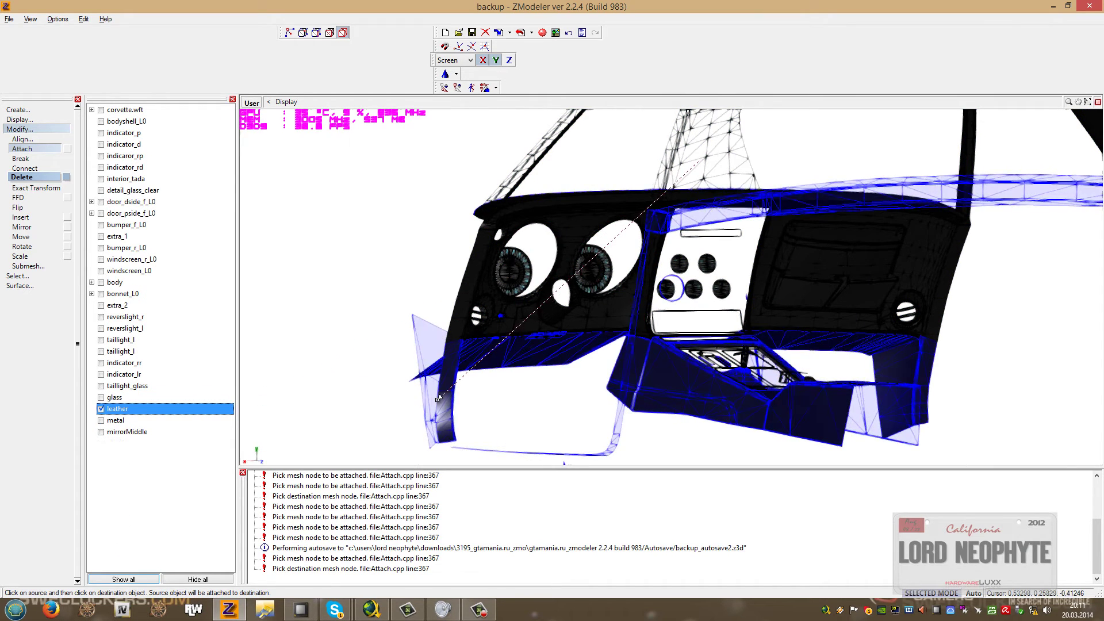
click(101, 420)
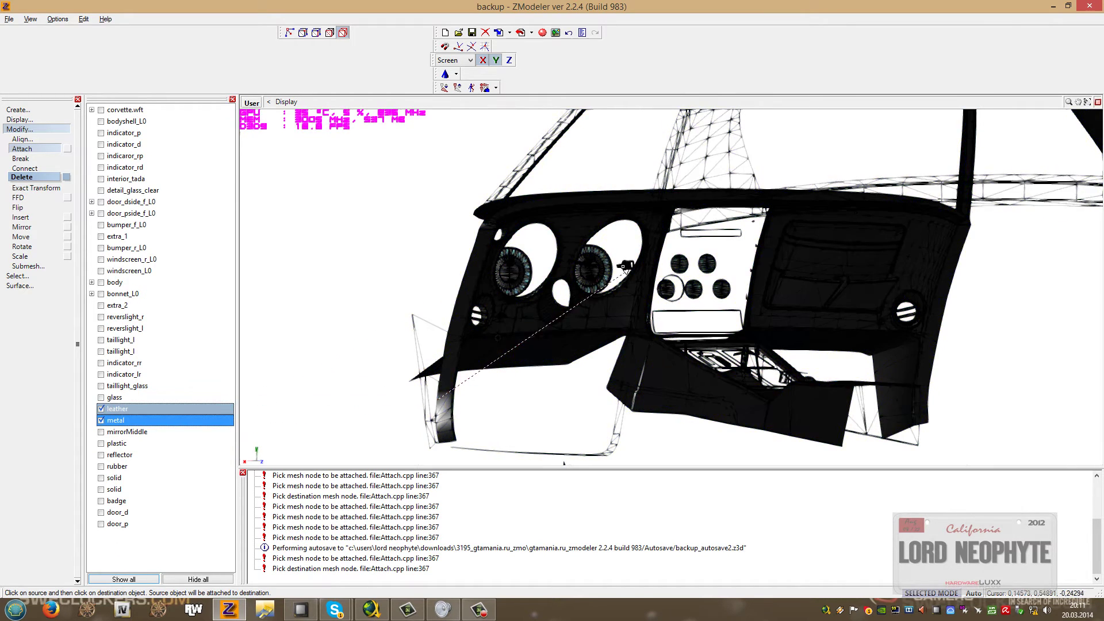
click(627, 266)
click(101, 420)
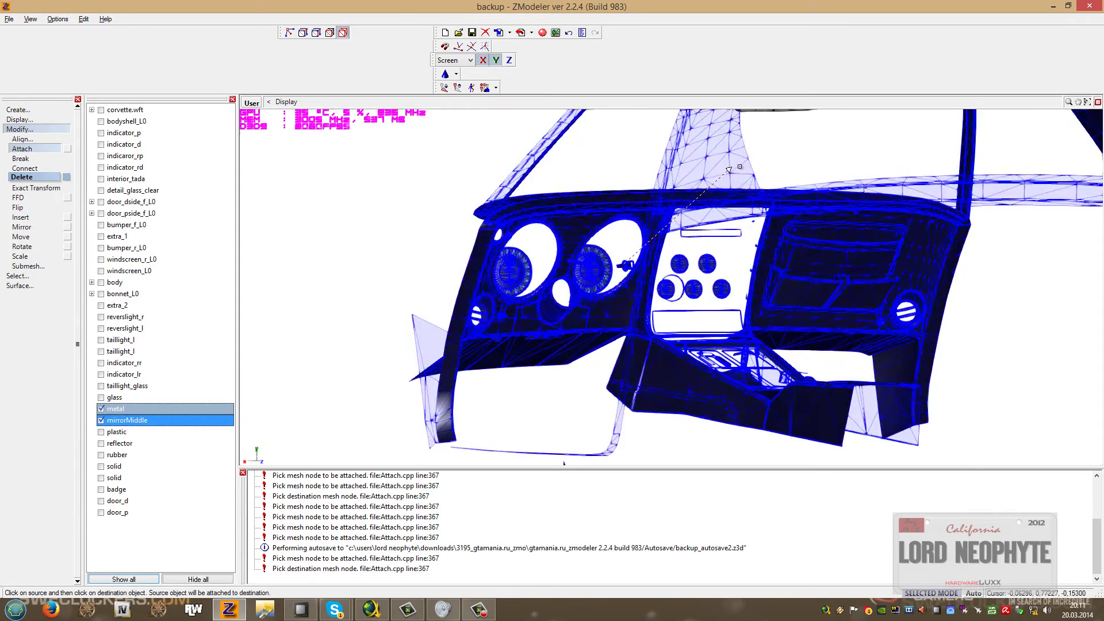
click(747, 170)
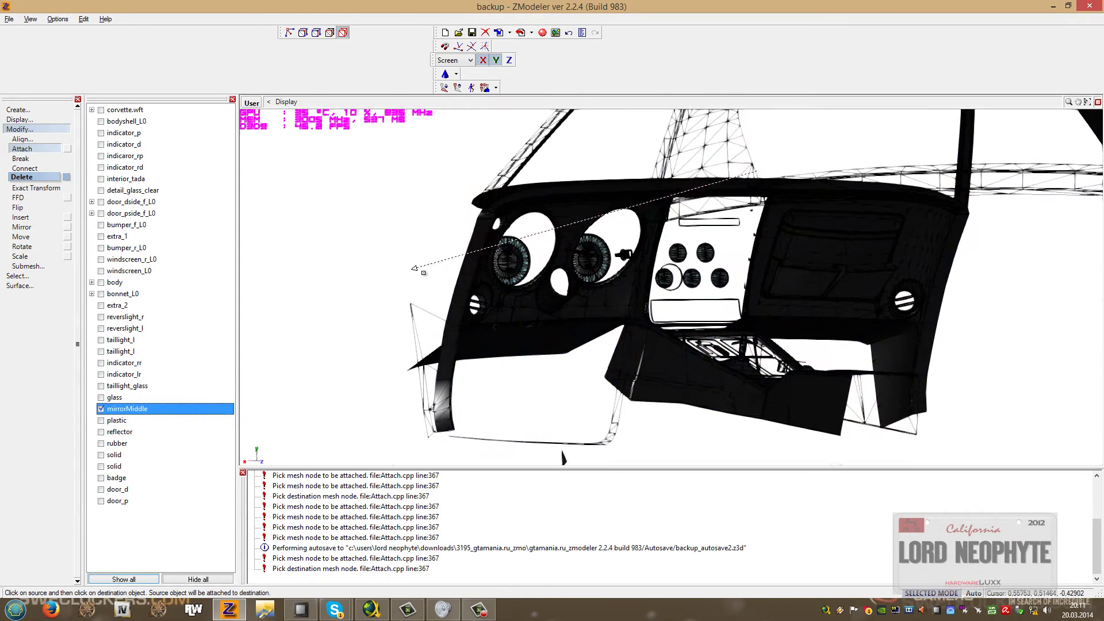
Attach the combined mirrorMiddle mesh to plastic, then isolate reflector and attach the result to it.
click(102, 421)
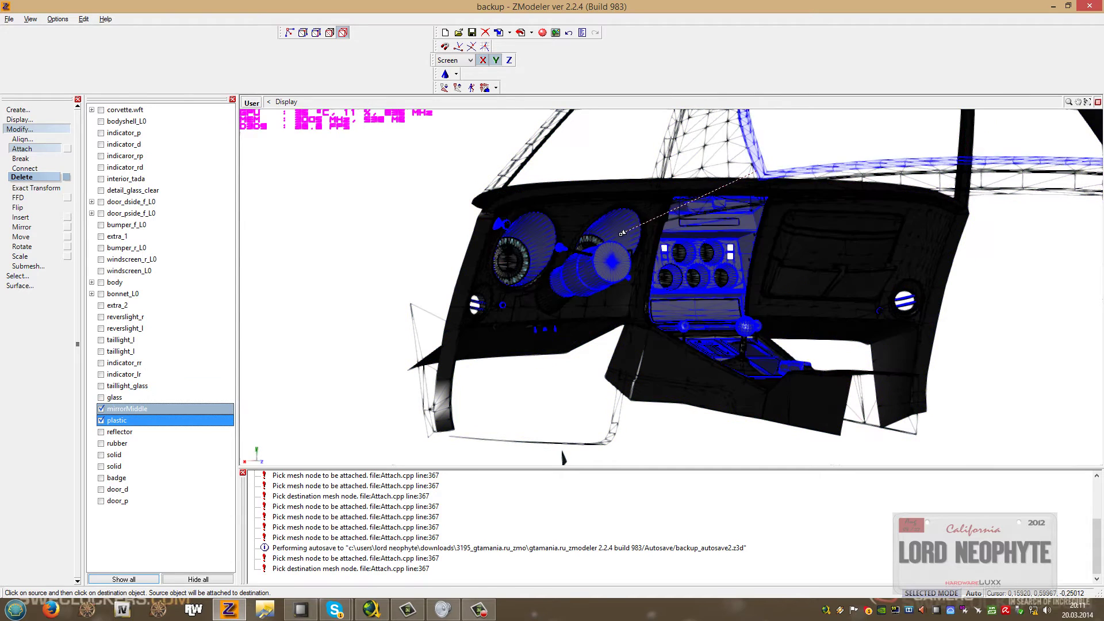
click(621, 234)
click(102, 420)
click(101, 410)
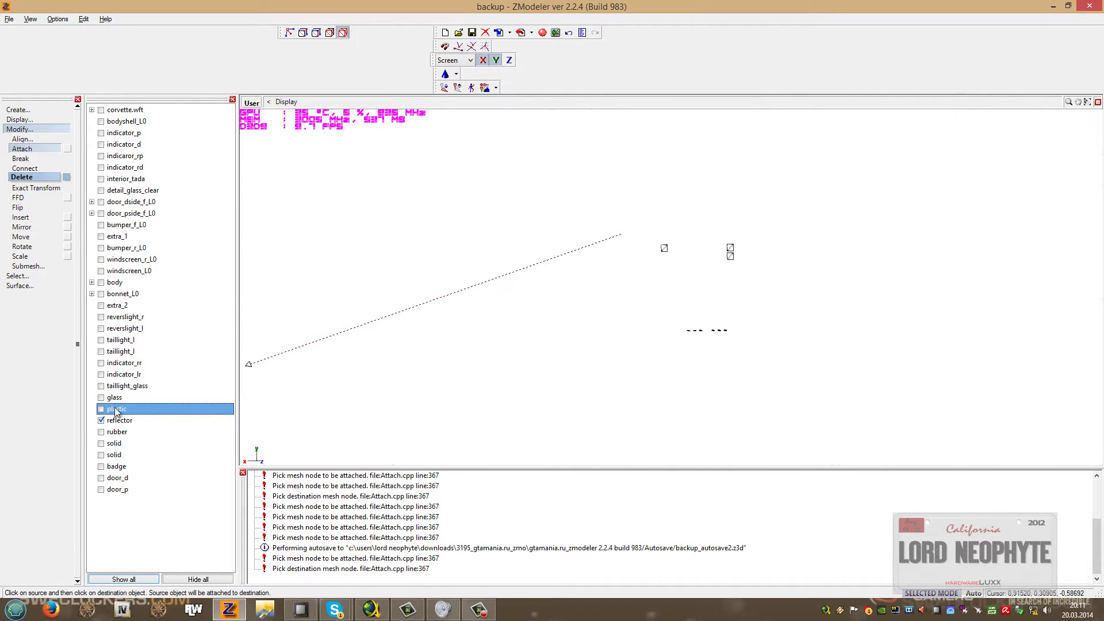
click(727, 246)
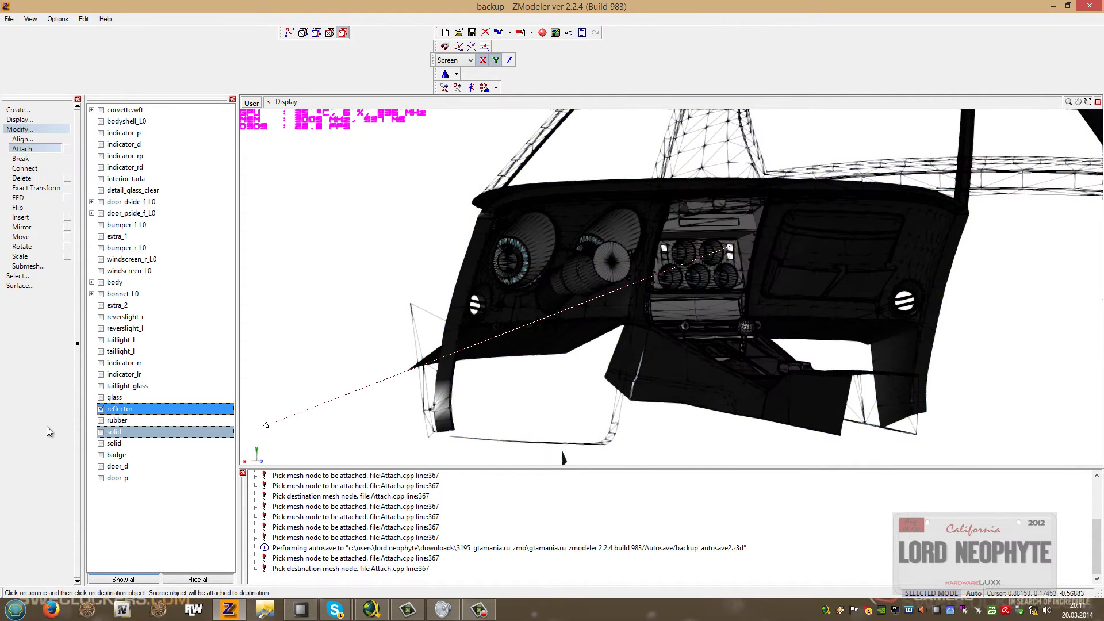
Isolate rubber and attach the combined reflector mesh to it, continuing the attachment through both solid nodes.
click(102, 420)
click(101, 409)
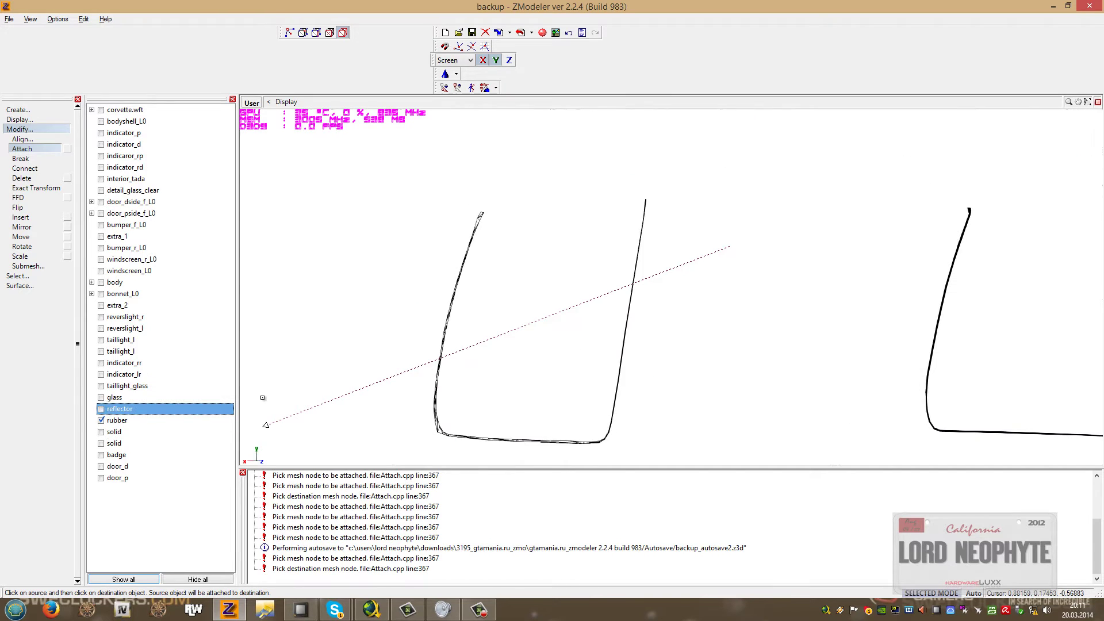
click(439, 383)
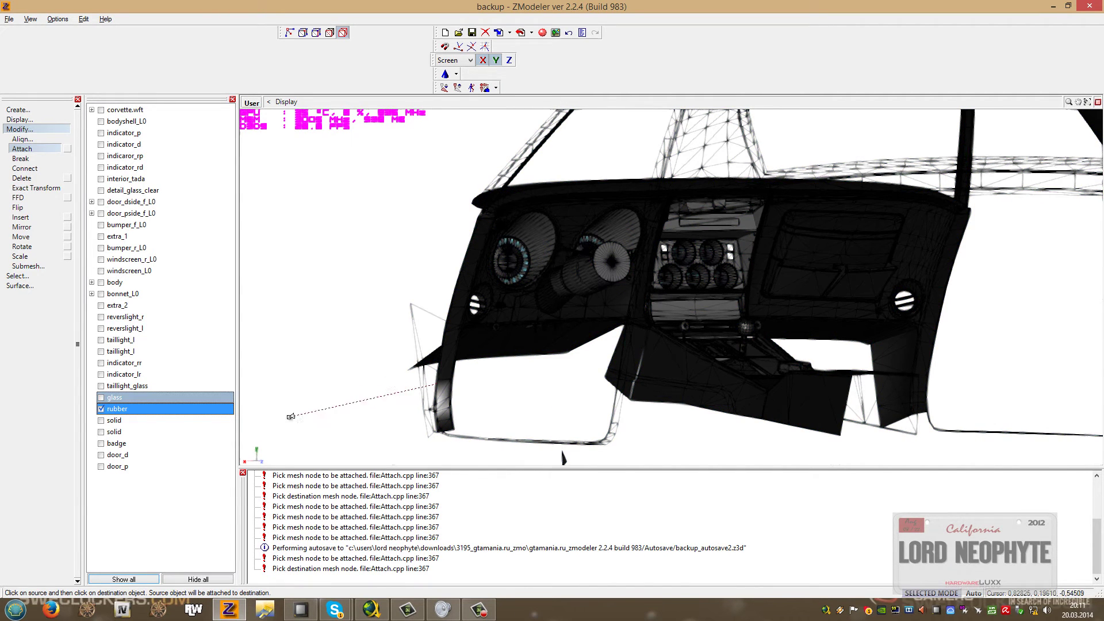
click(102, 421)
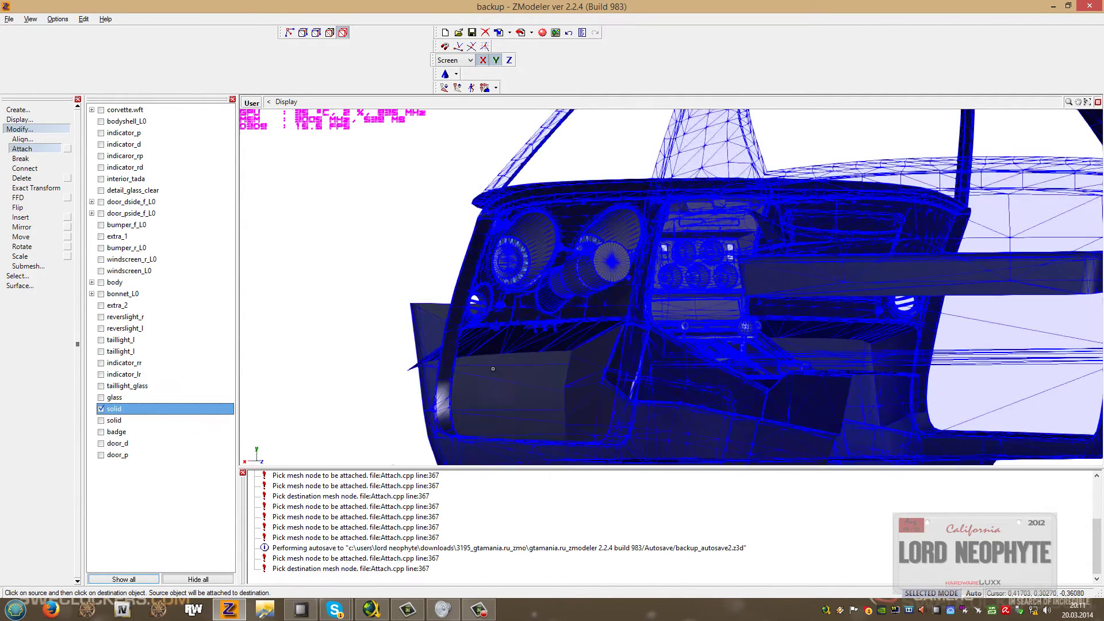
click(103, 422)
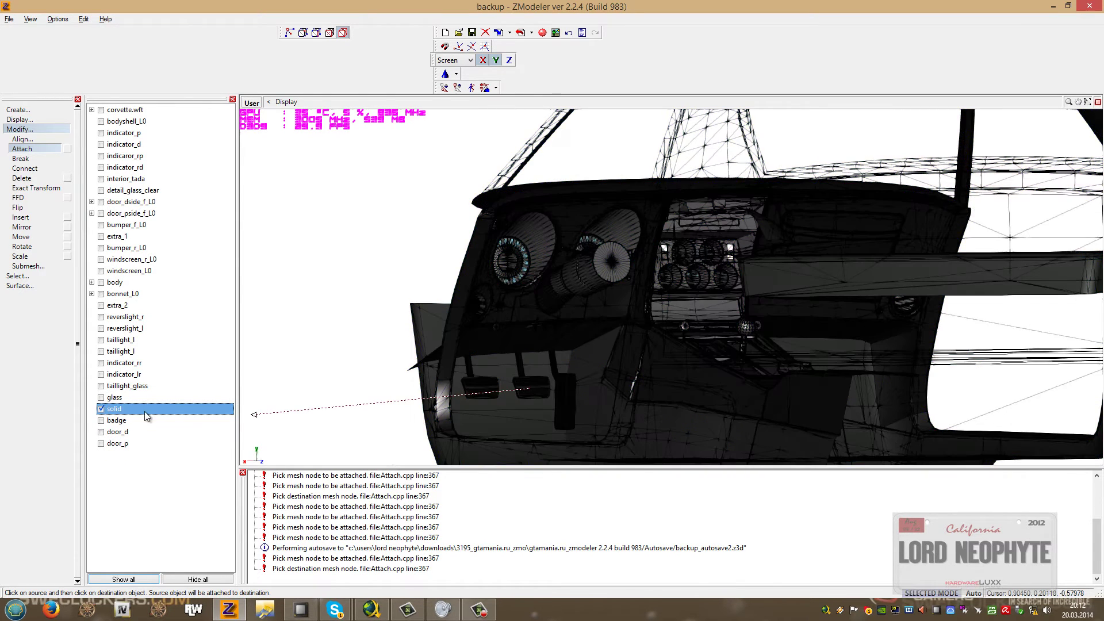
Hide the combined solid mesh, show only badge in polygon level, and bring its curved dotted panel into close view.
click(101, 410)
click(102, 421)
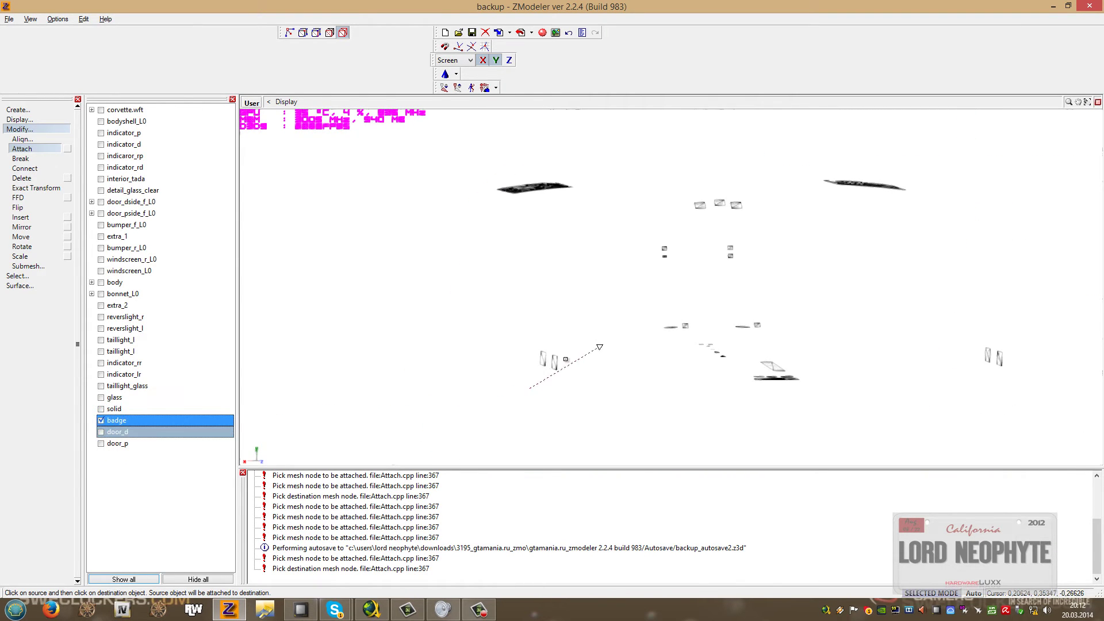
middle_drag(536, 329, 518, 275)
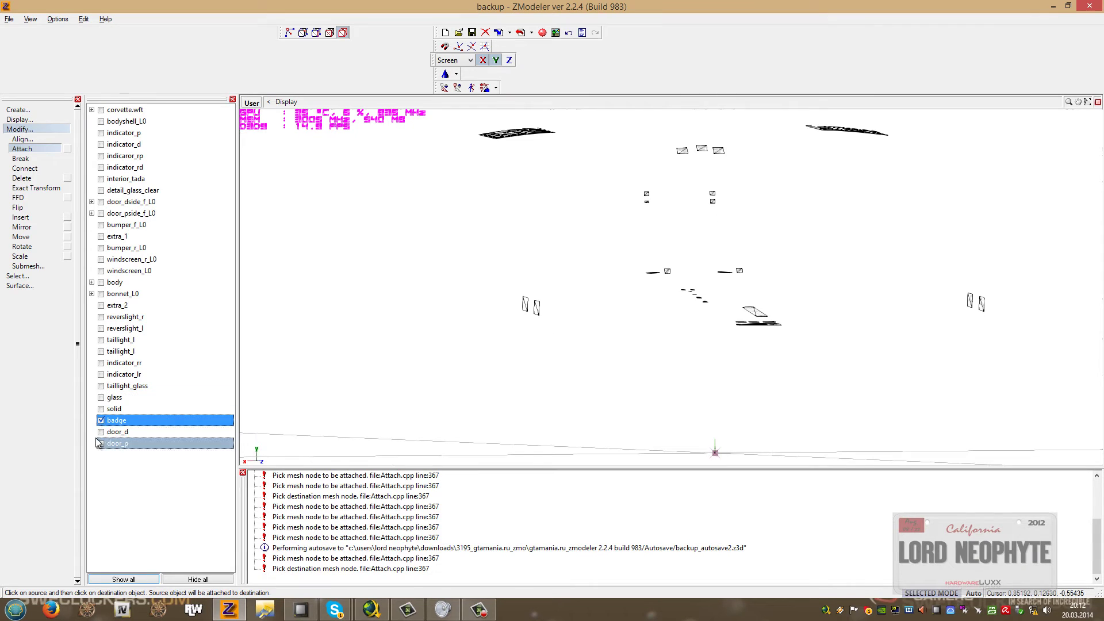
click(101, 421)
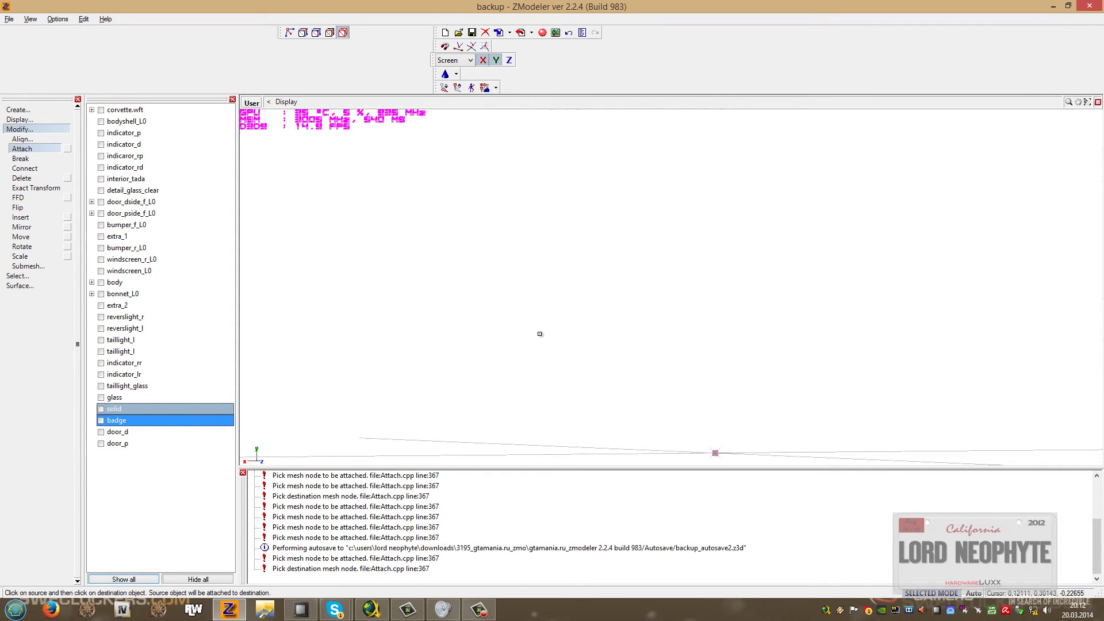
click(101, 420)
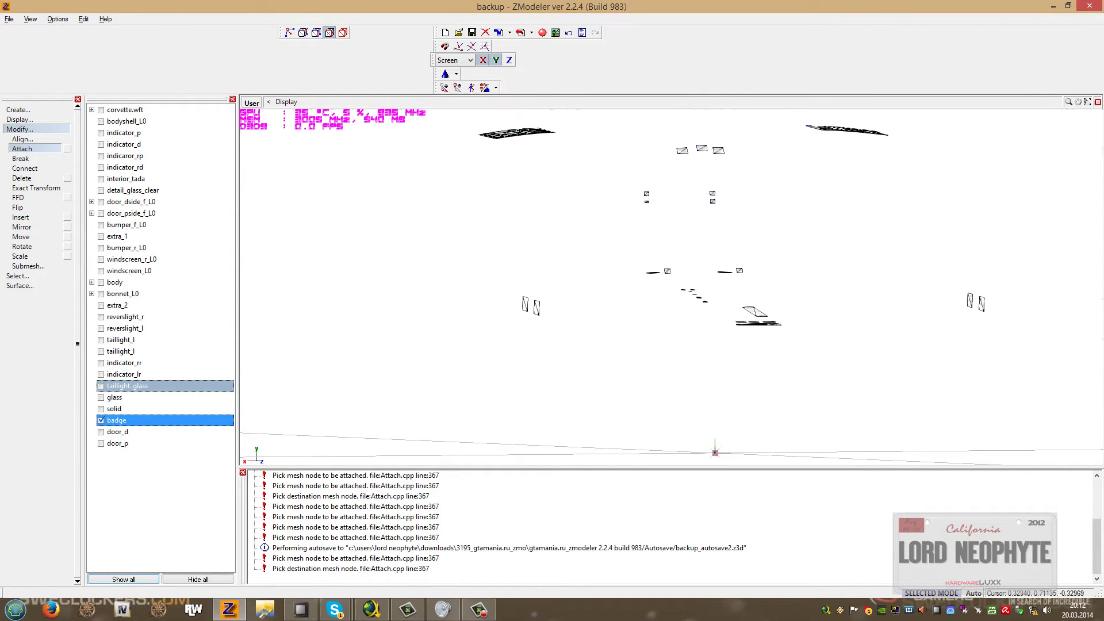
alt+middle_drag(602, 236, 575, 272)
scroll(528, 238, up, 4)
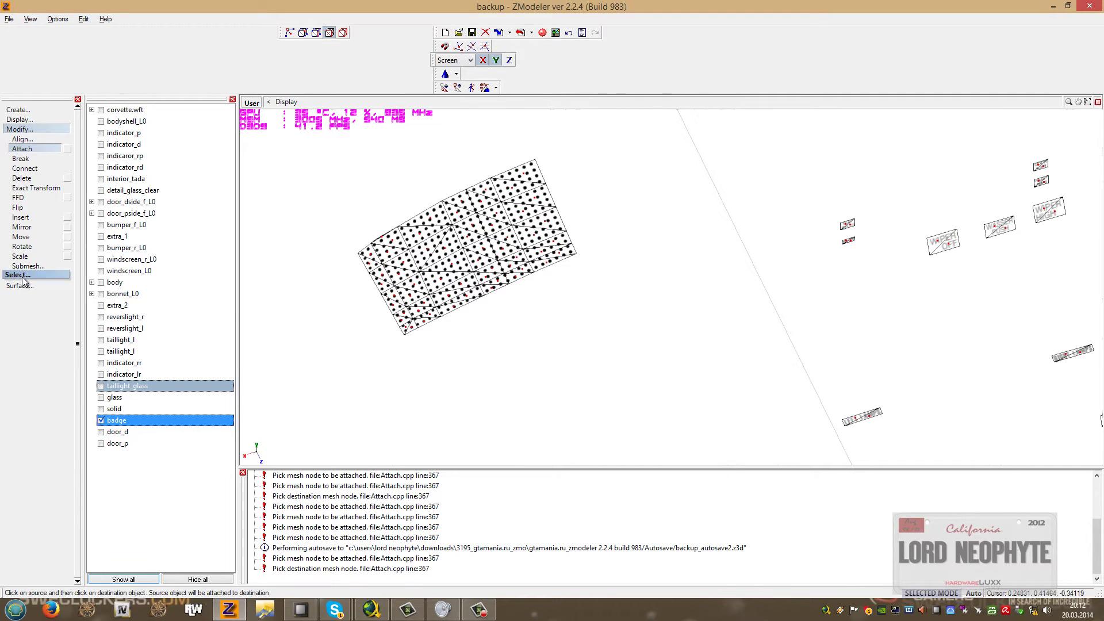
Select all polygons of the curved dotted panel in badge, switching from Separated to Quadr selection.
click(49, 355)
right_click(468, 257)
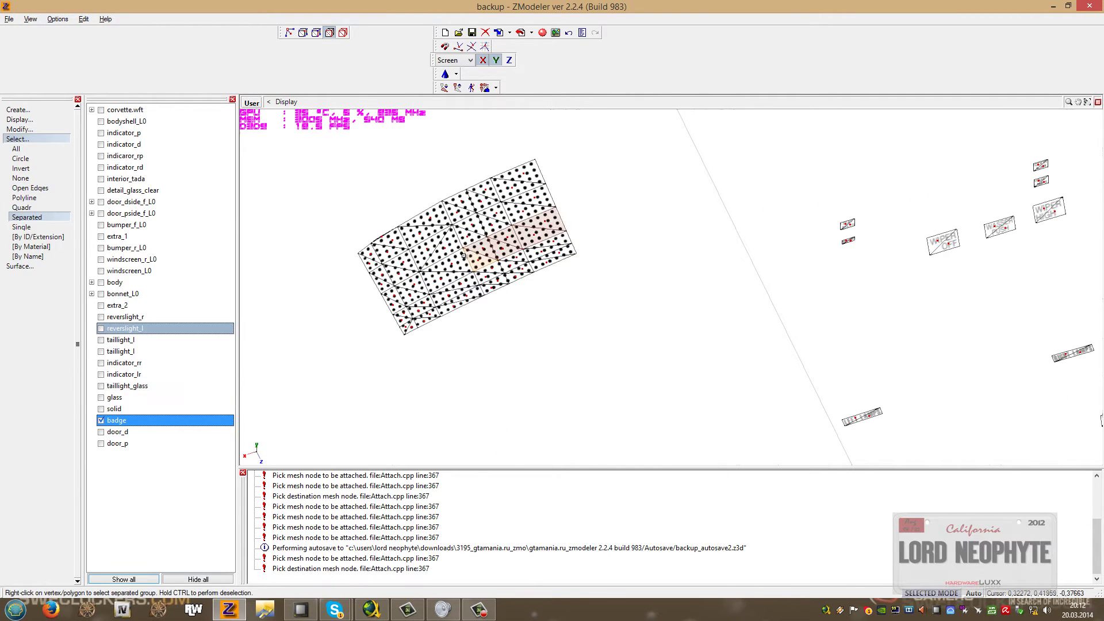
click(21, 226)
click(34, 209)
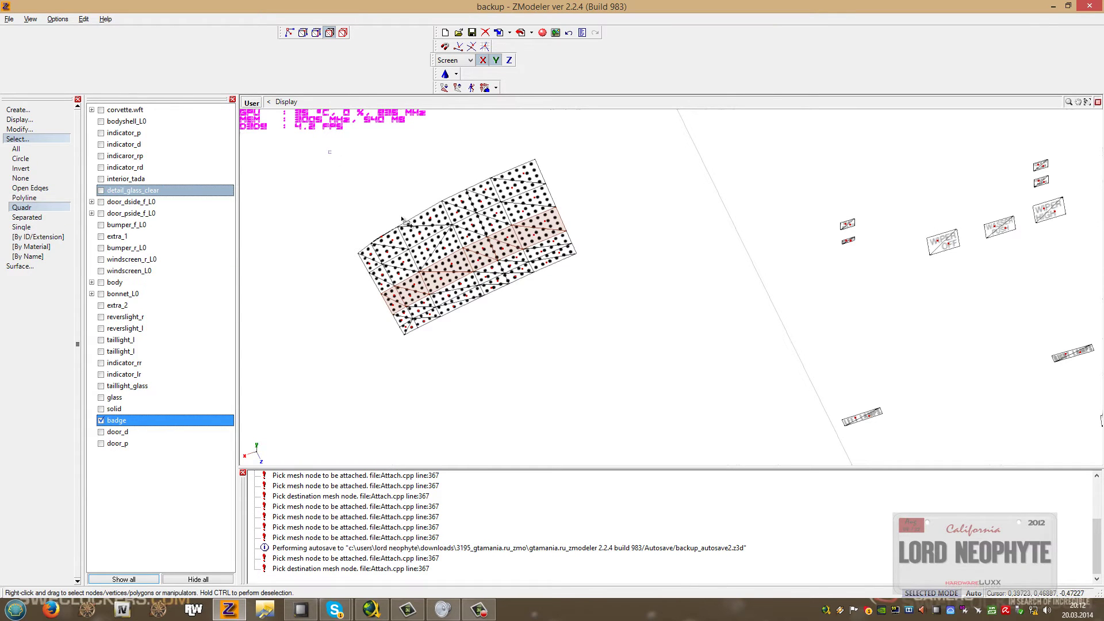
right_drag(602, 361, 604, 363)
Extend the polygon selection in badge to the second curved dotted panel.
middle_drag(869, 163, 595, 304)
scroll(595, 303, down, 3)
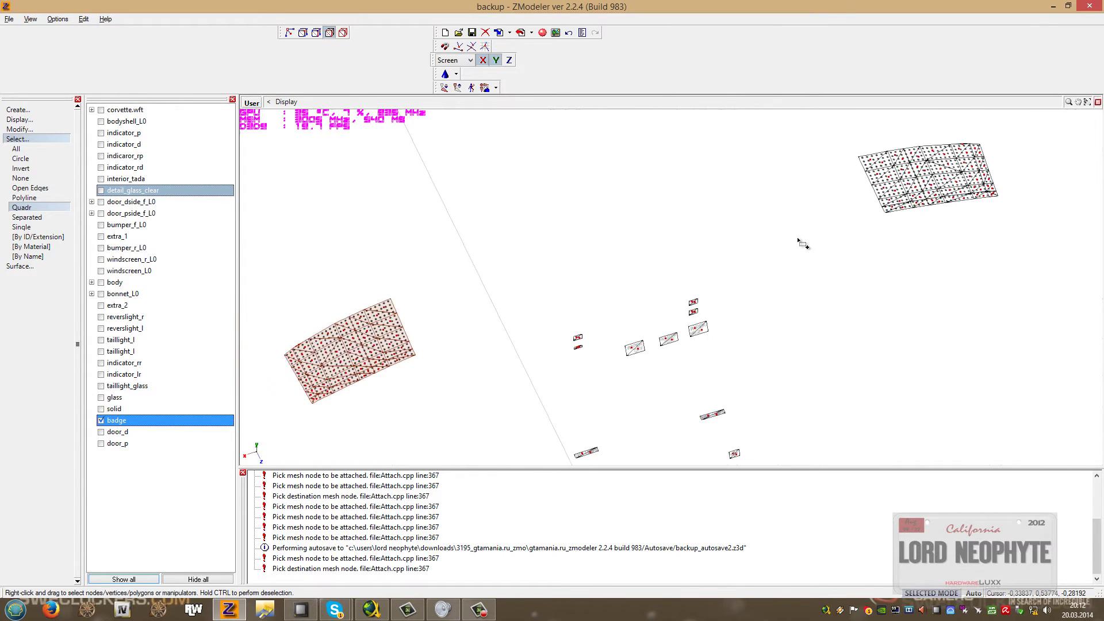
middle_drag(837, 127, 630, 225)
middle_drag(829, 347, 732, 249)
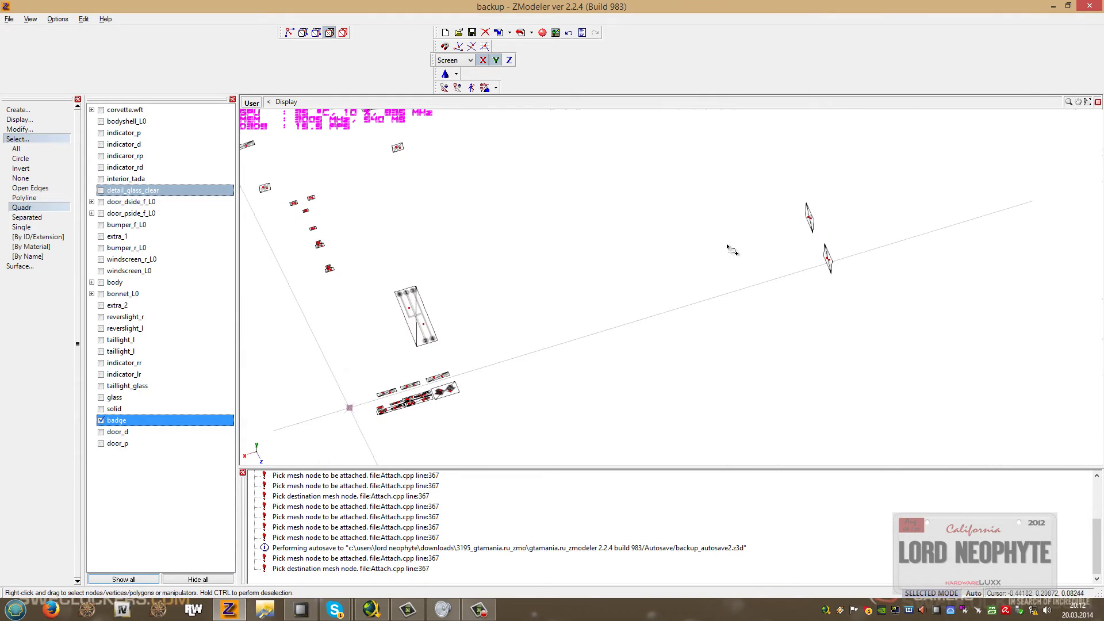
Add the crossed-flags emblem and the blank nameplates around the horsepower figures to the selection with Separated selection.
scroll(591, 319, up, 10)
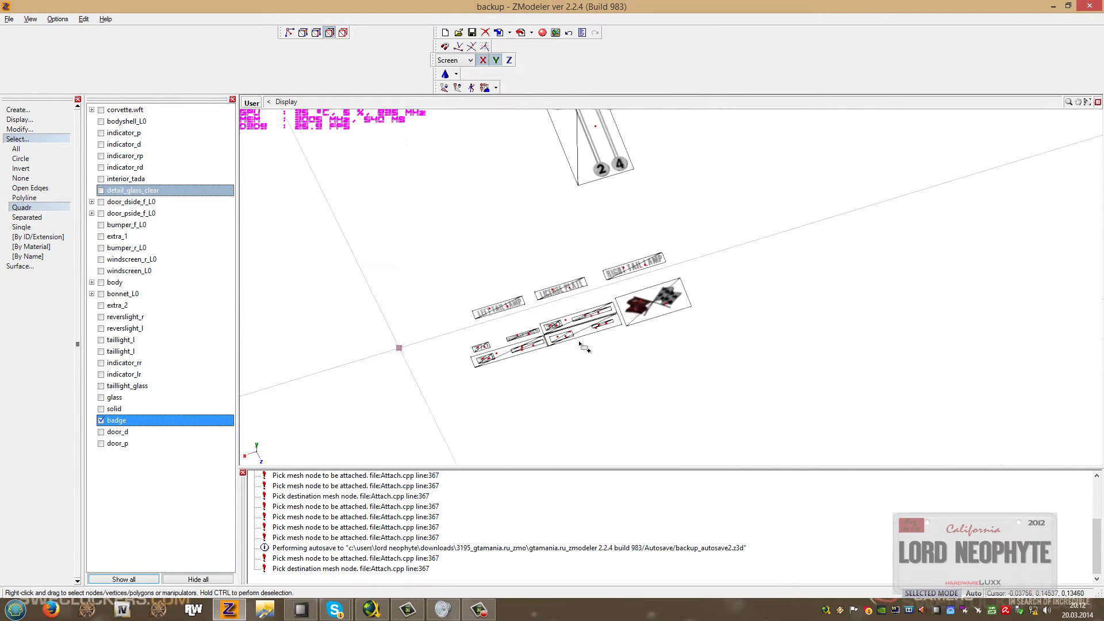
scroll(579, 341, up, 8)
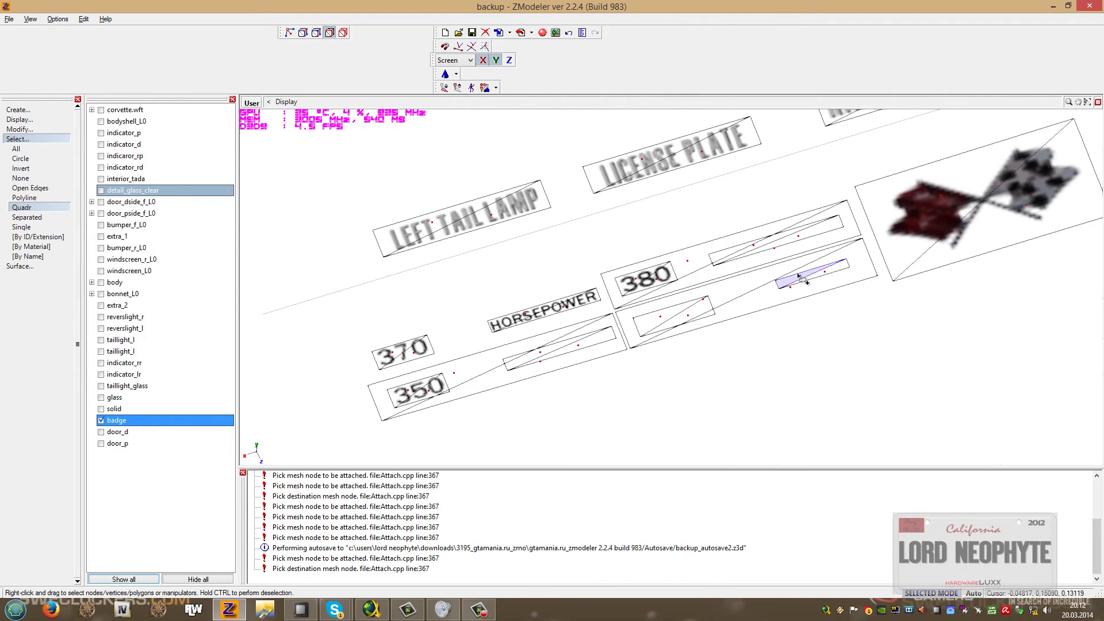
scroll(878, 311, down, 10)
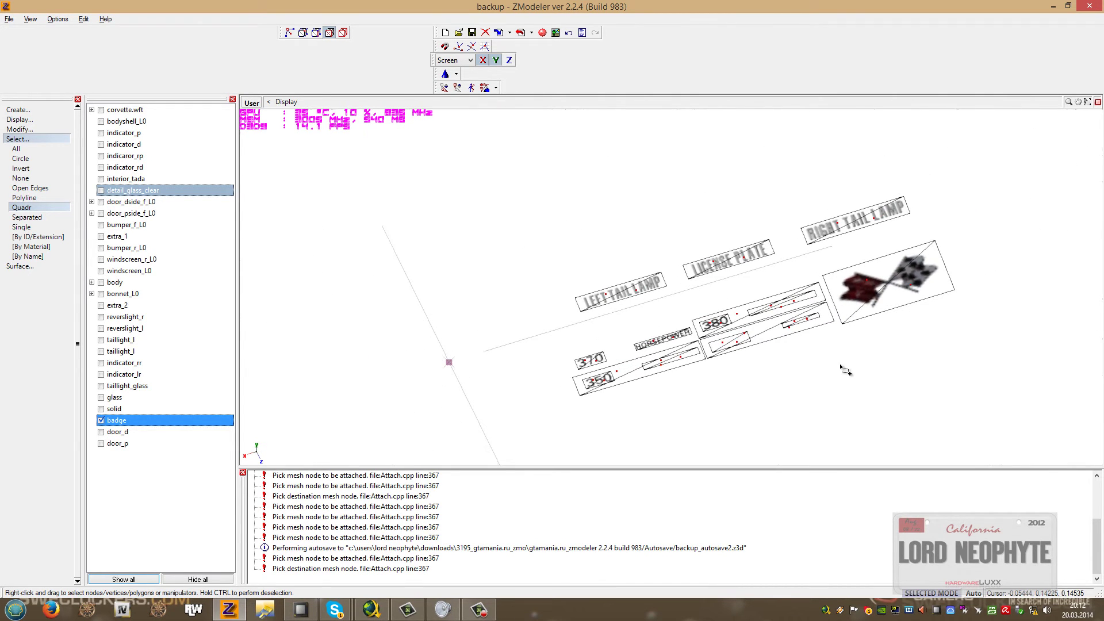
click(40, 218)
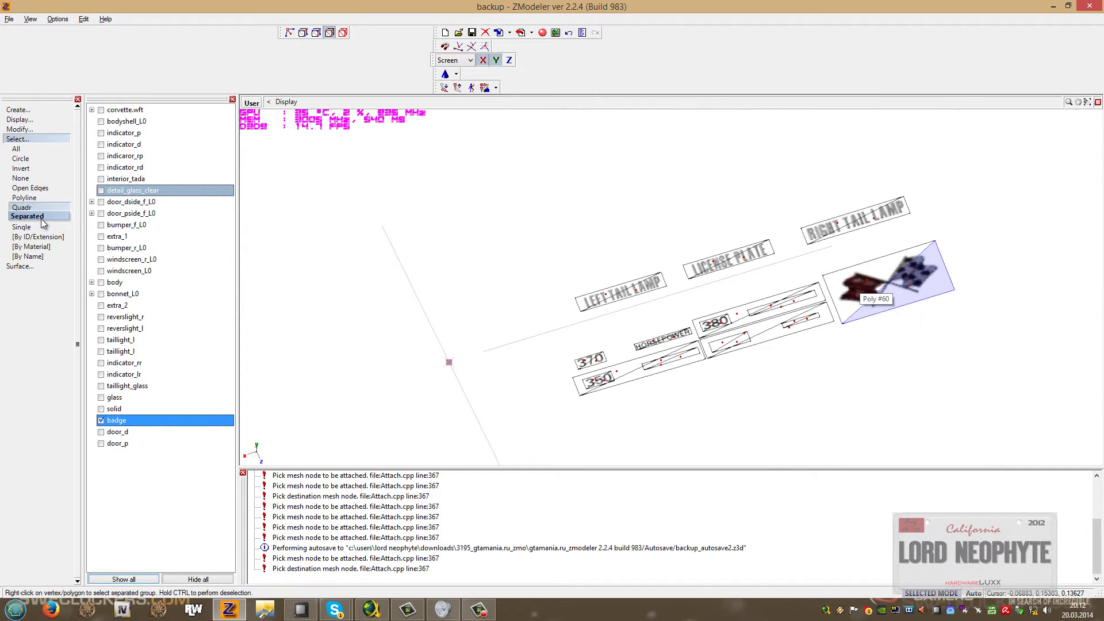
right_click(897, 284)
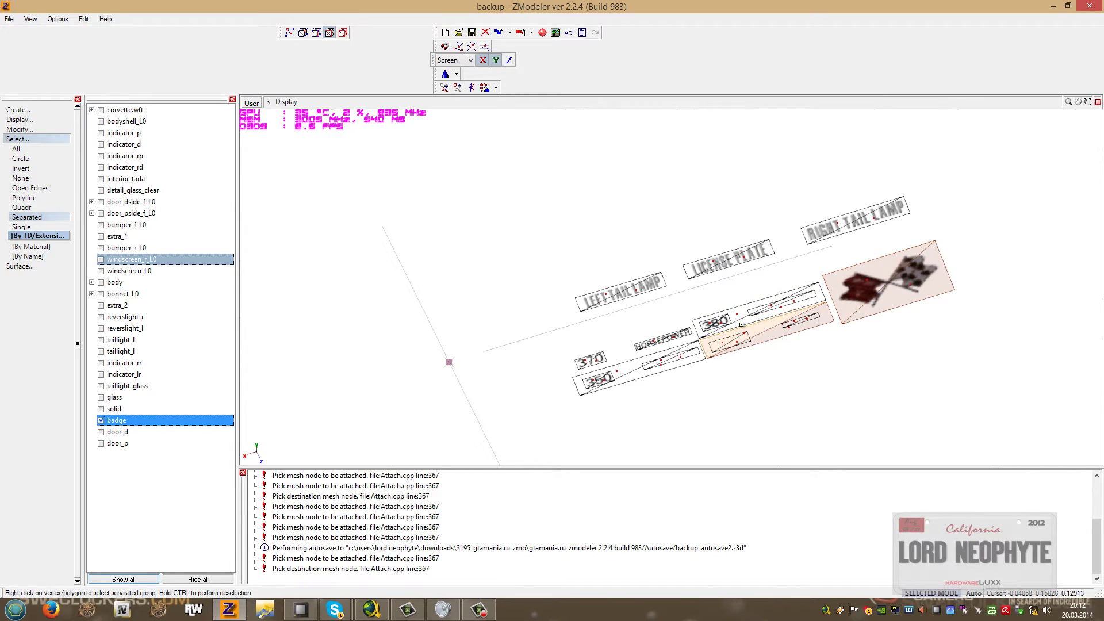
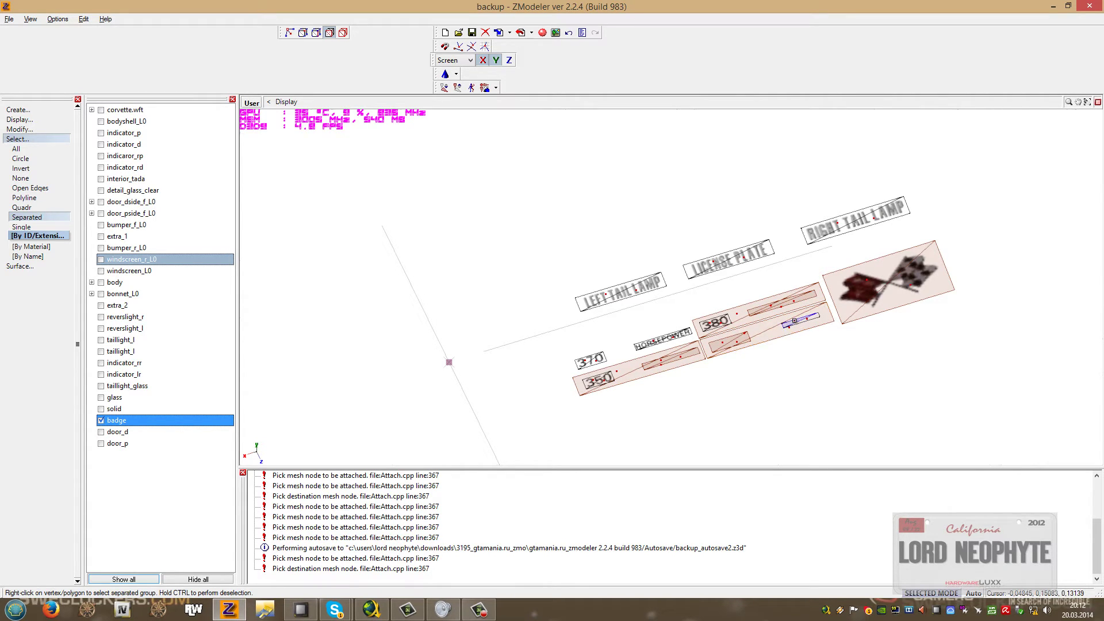
Add the gear-shift pattern plate with R, 1, 2, 3 and 4 to the Separated selection.
scroll(797, 349, down, 8)
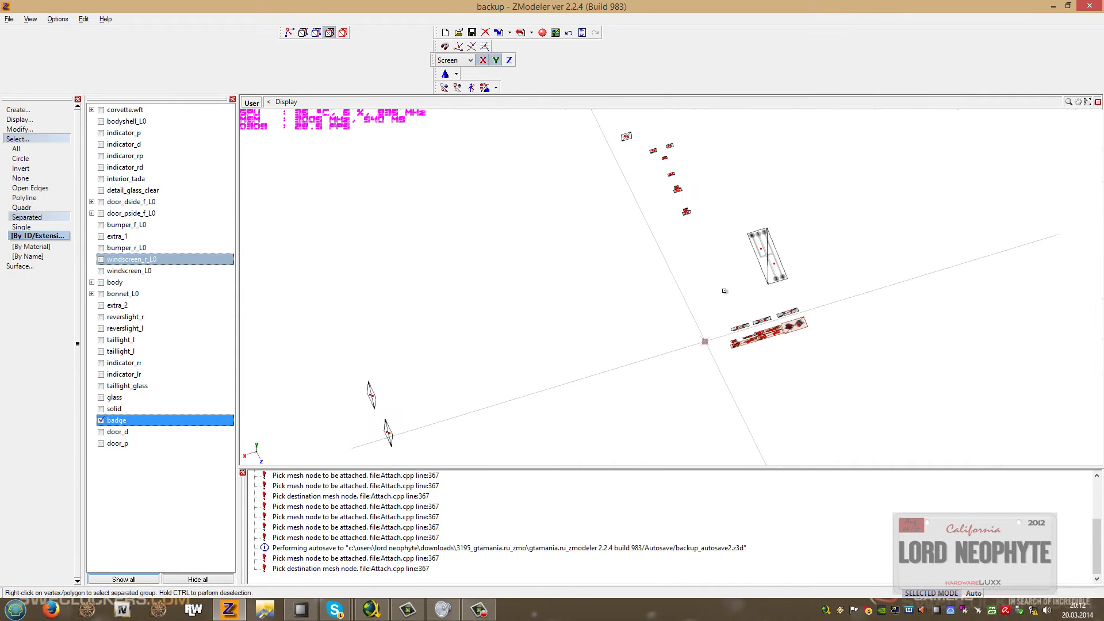
scroll(772, 327, up, 5)
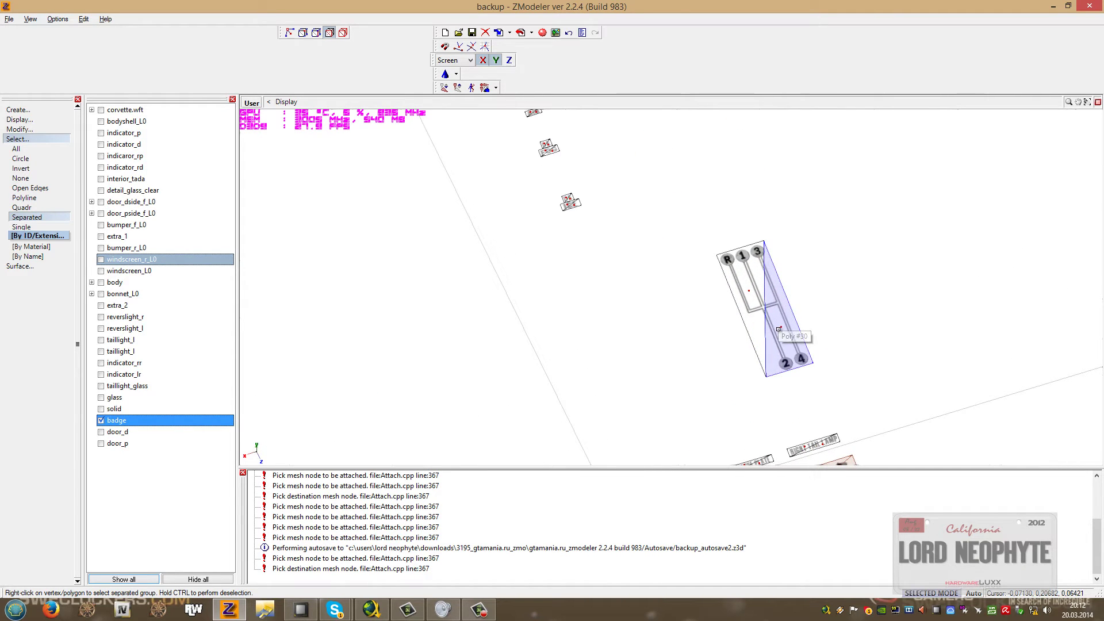
right_click(779, 329)
Examine the remaining badge decals, from the lamp and climate labels to the curved panels, for parts still missing from the selection.
middle_drag(585, 178, 702, 352)
scroll(688, 376, up, 5)
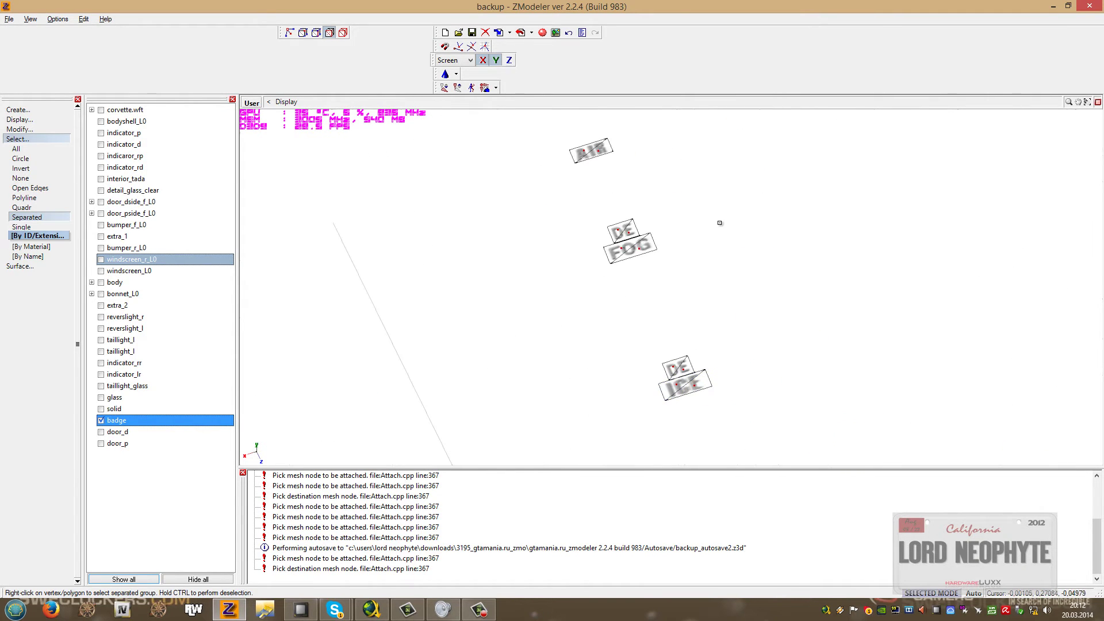
mouse_move(727, 253)
middle_down()
mouse_move(771, 408)
mouse_move(749, 387)
mouse_move(756, 405)
middle_up()
scroll(716, 276, down, 1)
middle_drag(683, 115, 731, 270)
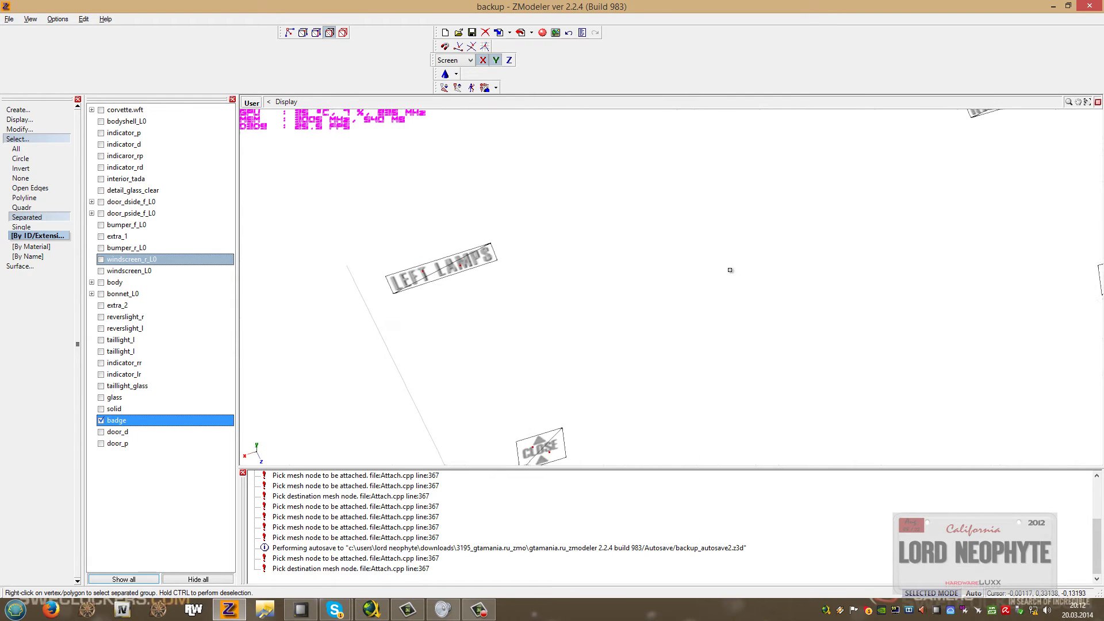
scroll(730, 272, down, 8)
middle_drag(503, 299, 691, 245)
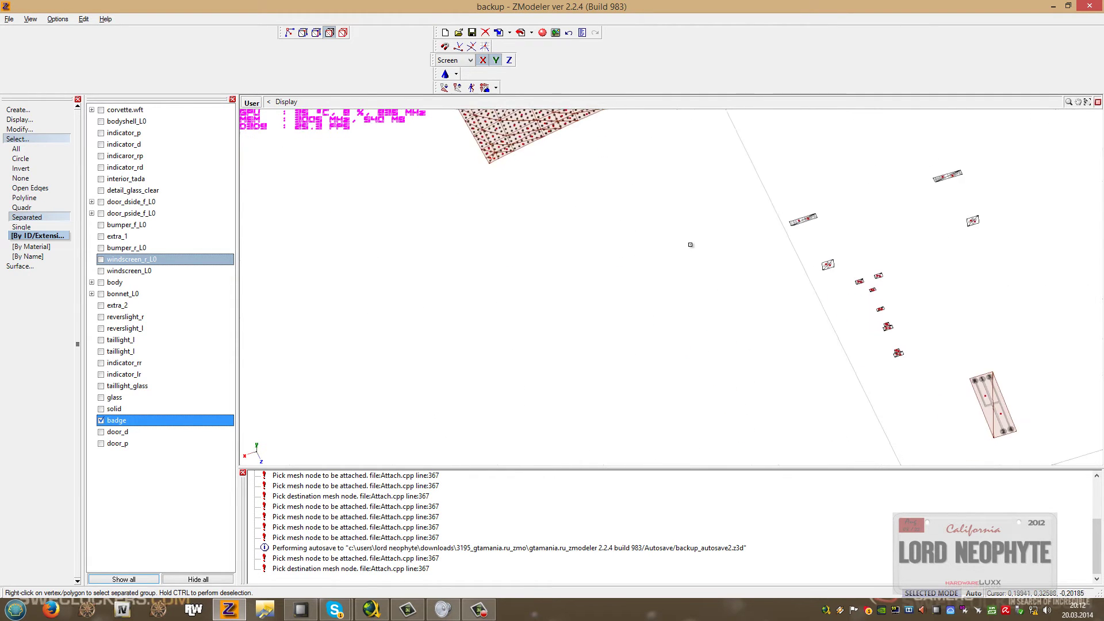
middle_drag(854, 117, 774, 266)
scroll(774, 266, up, 2)
scroll(759, 345, down, 4)
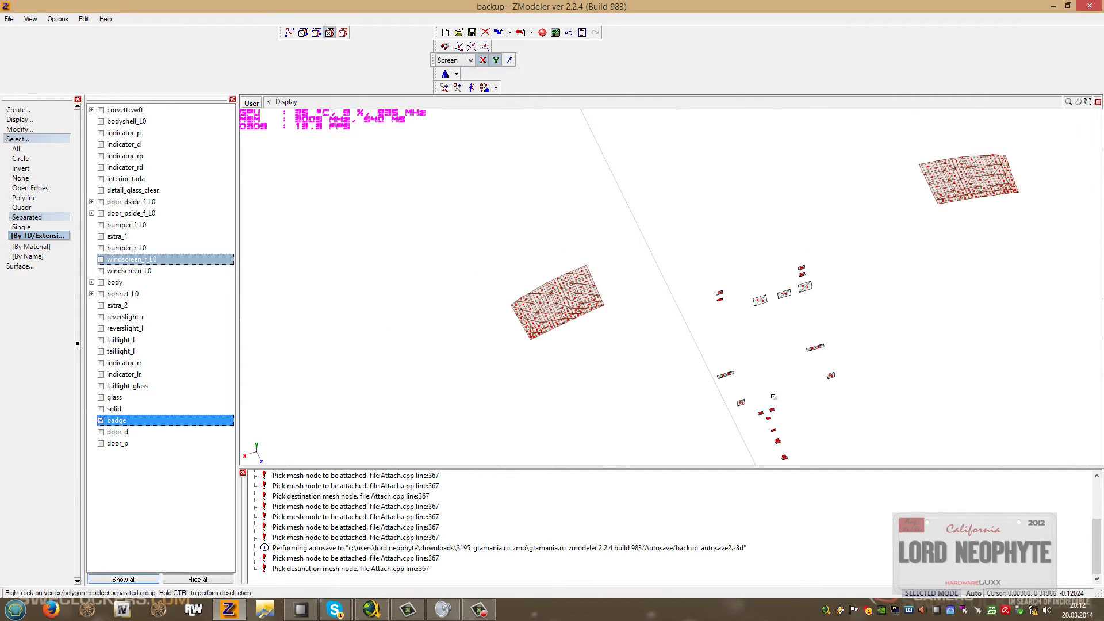
scroll(773, 397, down, 1)
middle_drag(773, 396, 699, 159)
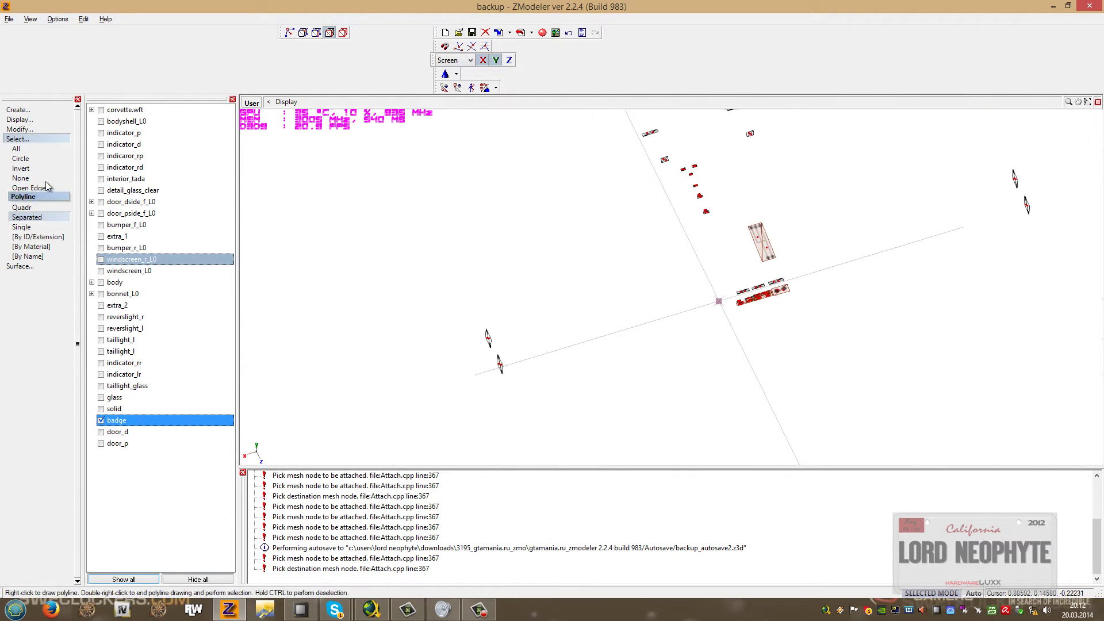
Detach the selected polygons from badge into a separate mesh, applying Detach in Selected mode.
click(28, 129)
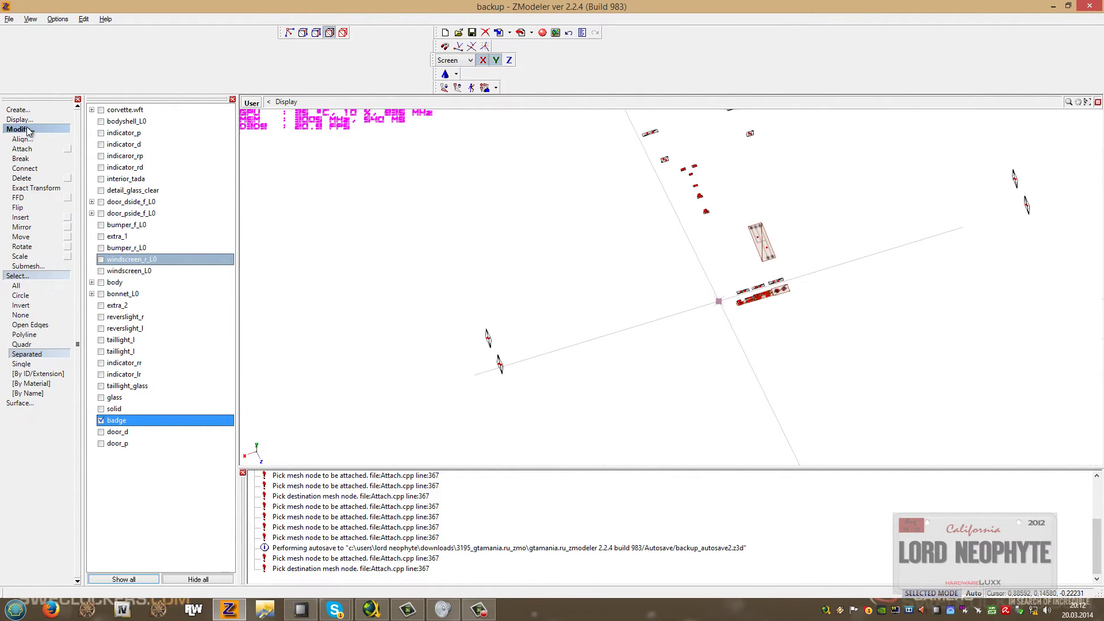
click(28, 266)
click(25, 323)
key(e)
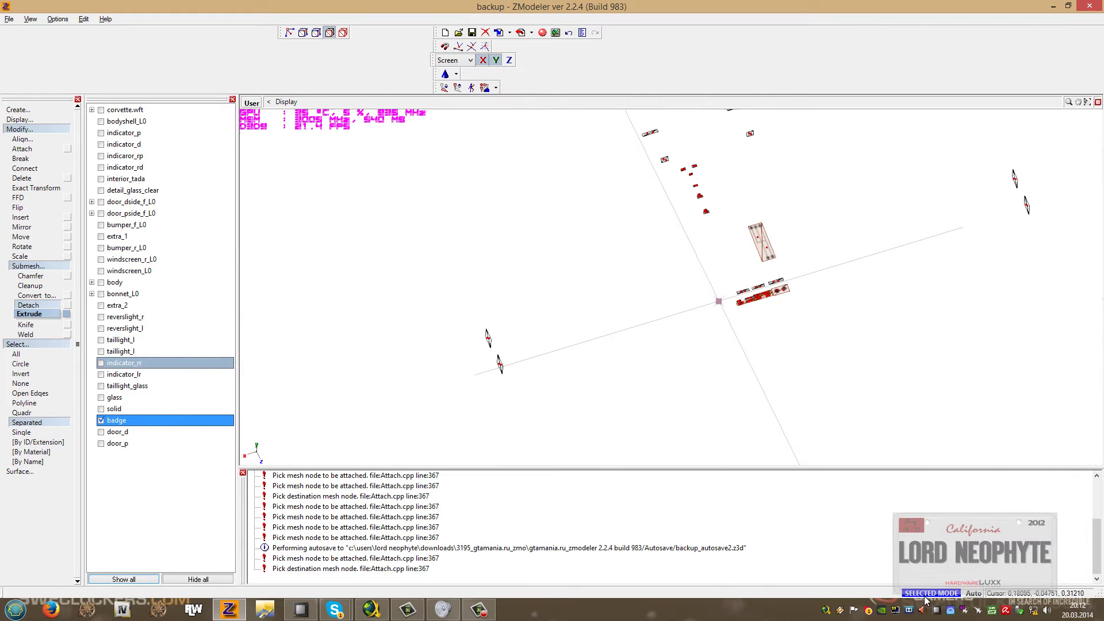
click(924, 596)
click(620, 345)
Hide the original badge, show solid, and attach the detached badge mesh to solid.
click(102, 420)
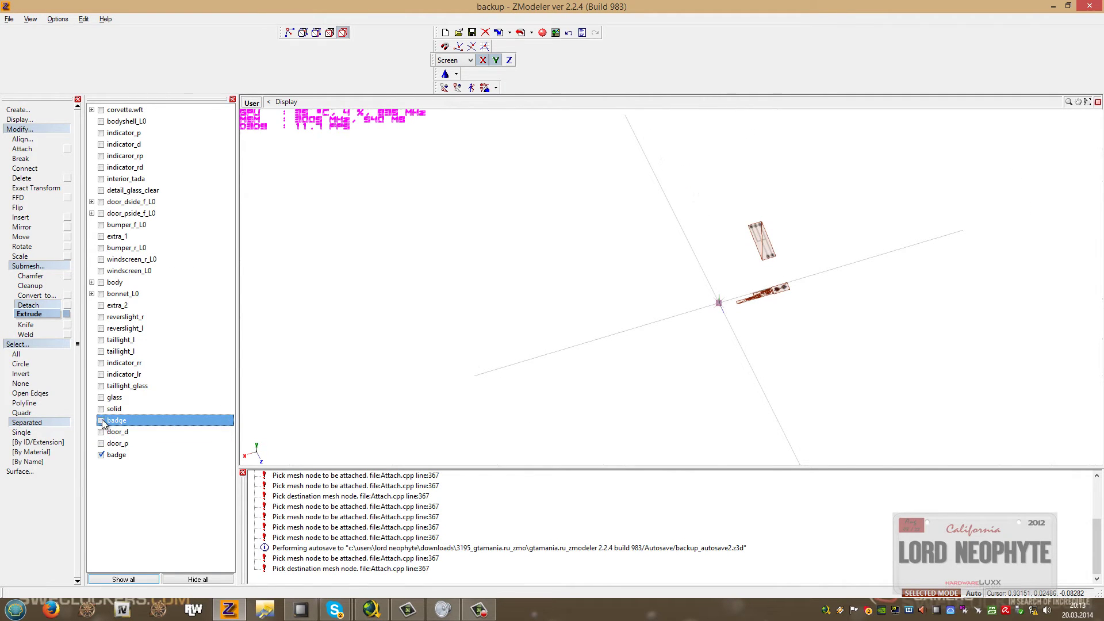
key(d)
click(23, 148)
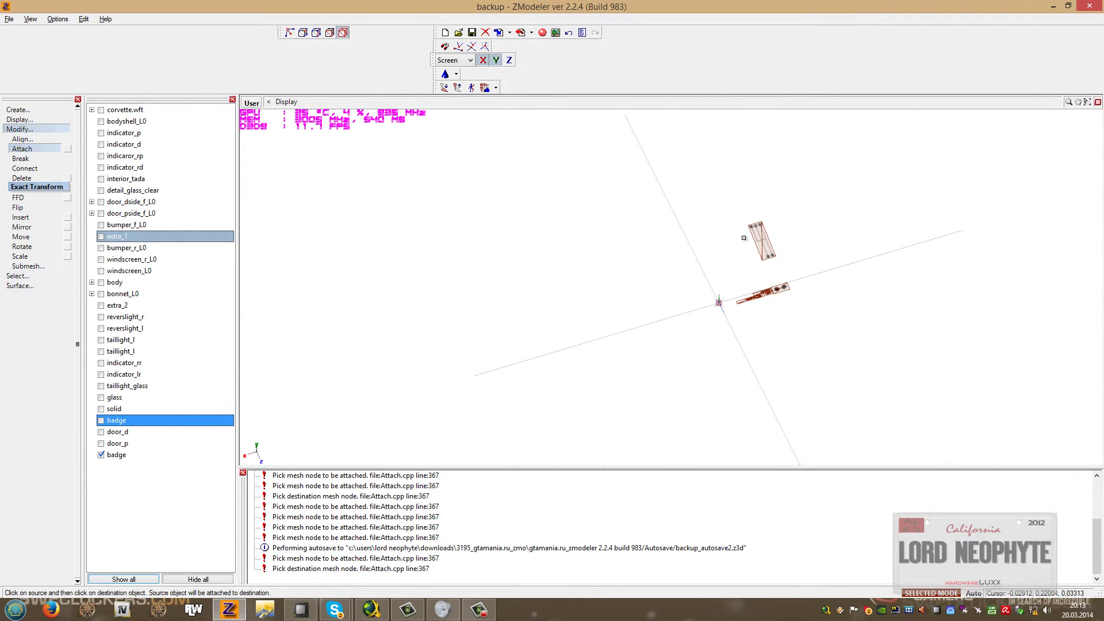
click(765, 241)
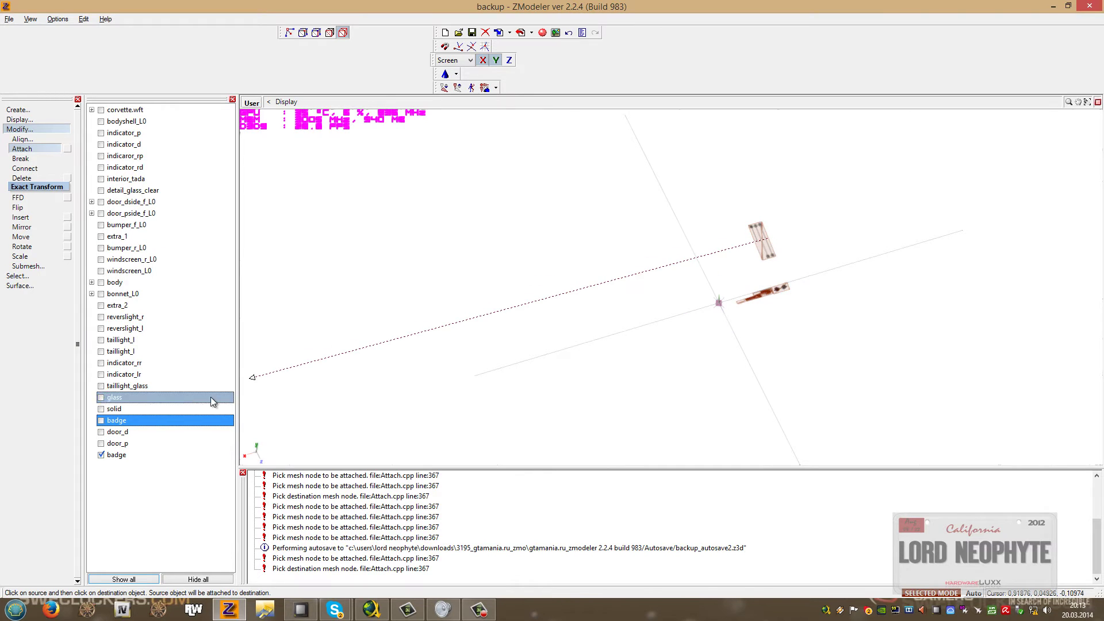
click(101, 409)
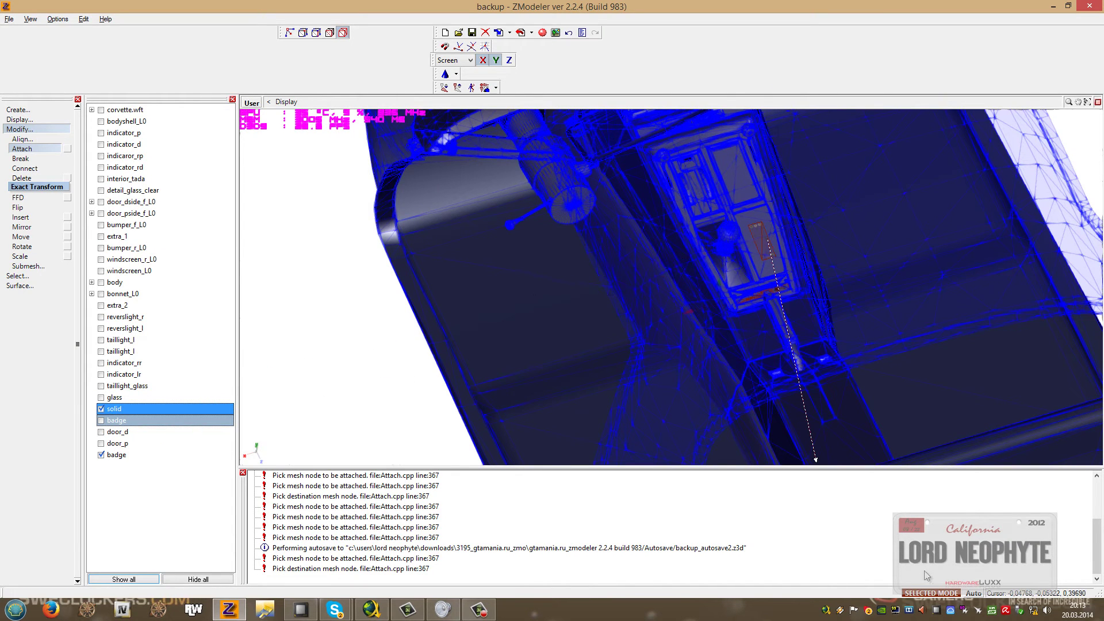
click(922, 597)
click(542, 337)
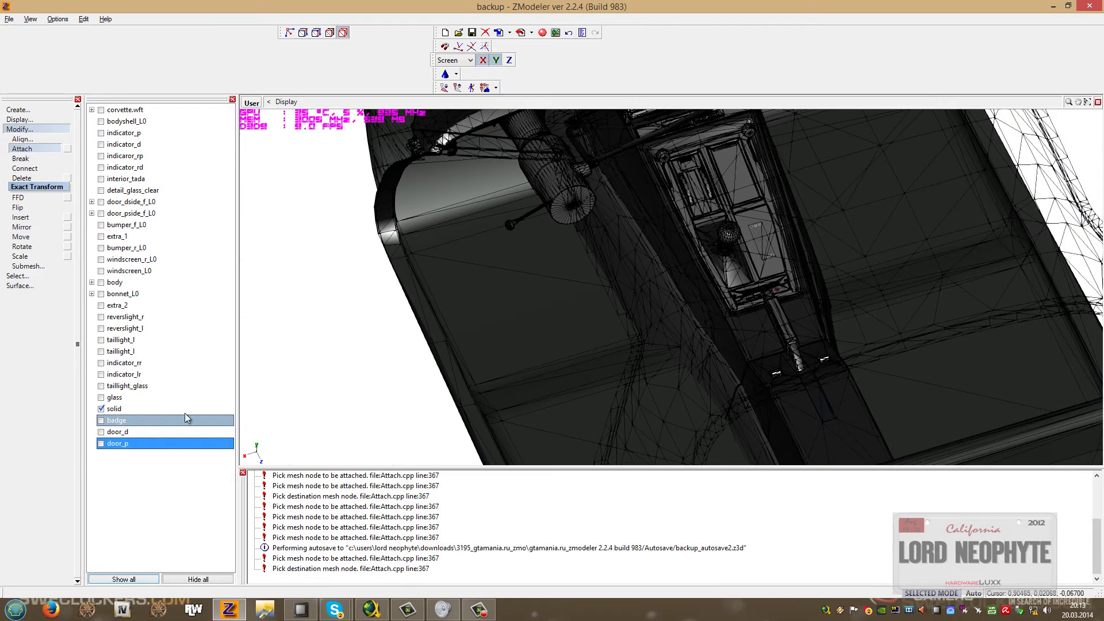
Hide solid, show the original badge, and set its material to interior lightsemissive.
click(101, 409)
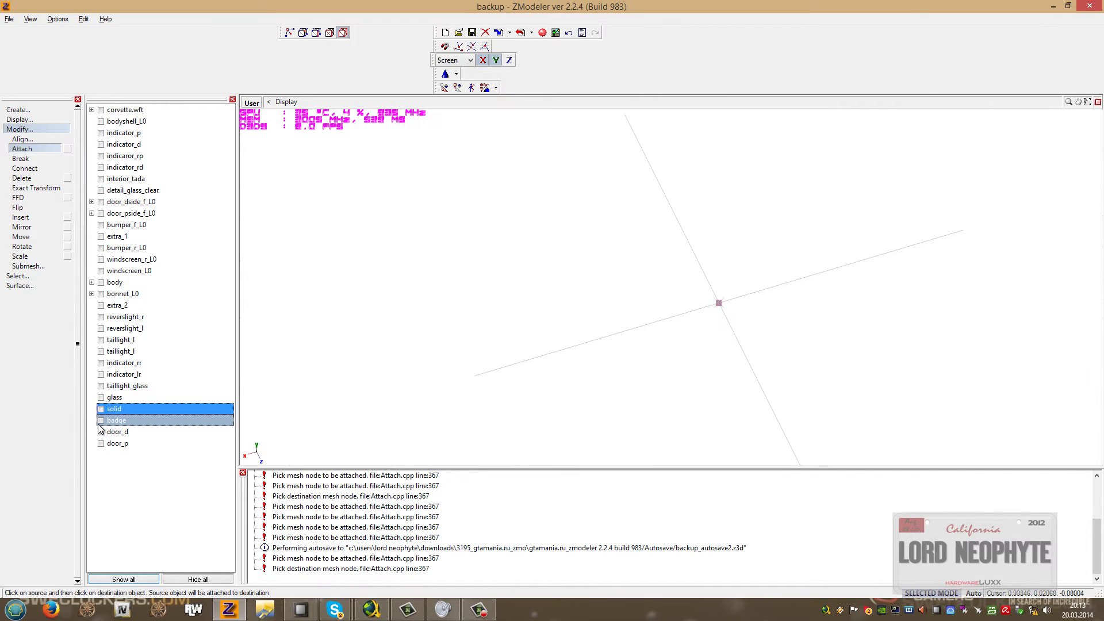
click(102, 421)
click(153, 453)
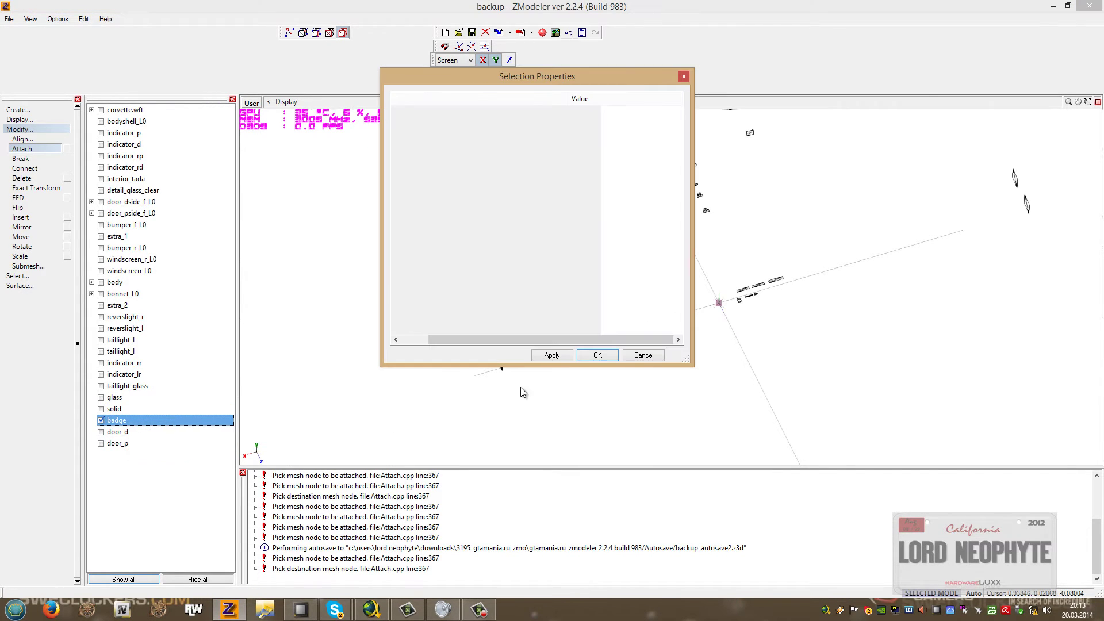
click(622, 320)
click(630, 323)
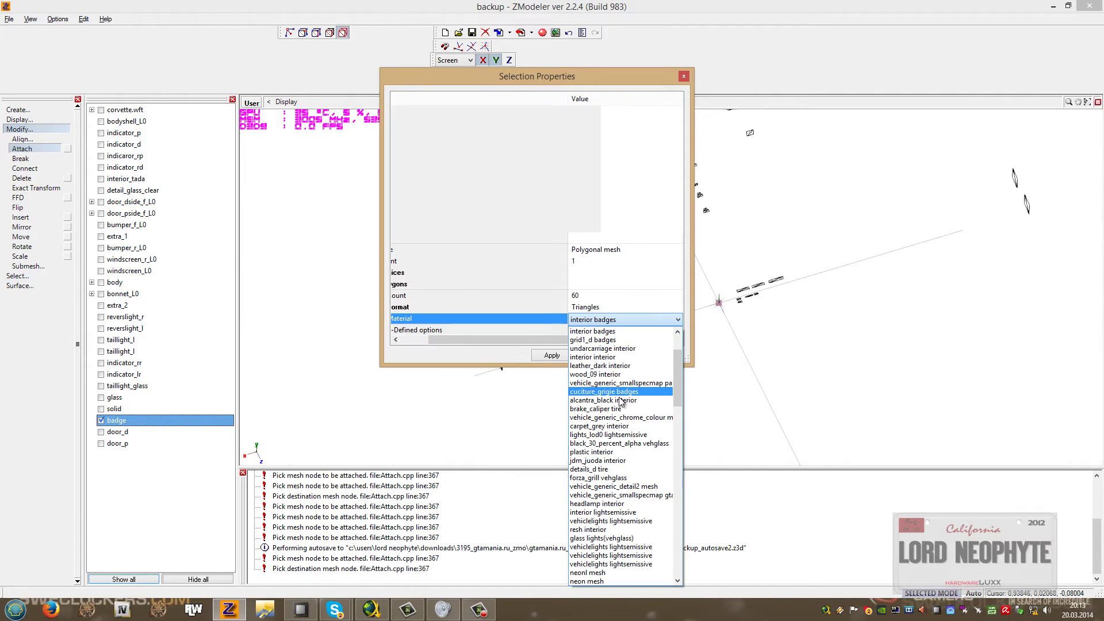
click(630, 512)
click(598, 355)
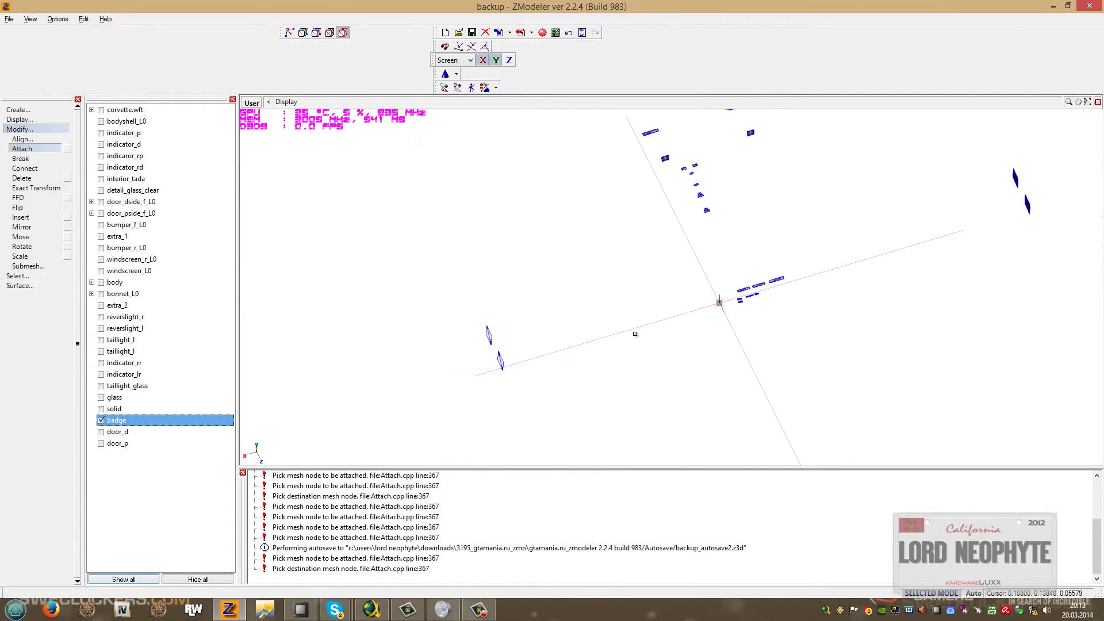
Examine how the tail lamp, license plate, lamp, climate and wiper labels look with the new material.
scroll(728, 337, up, 6)
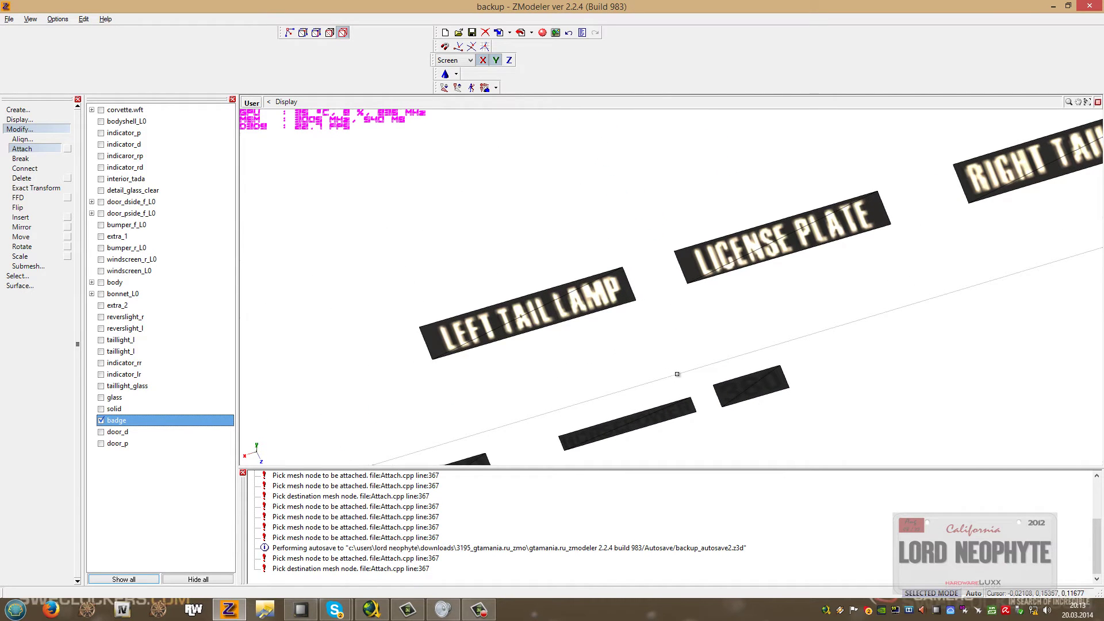
middle_drag(677, 374, 732, 444)
scroll(691, 296, down, 5)
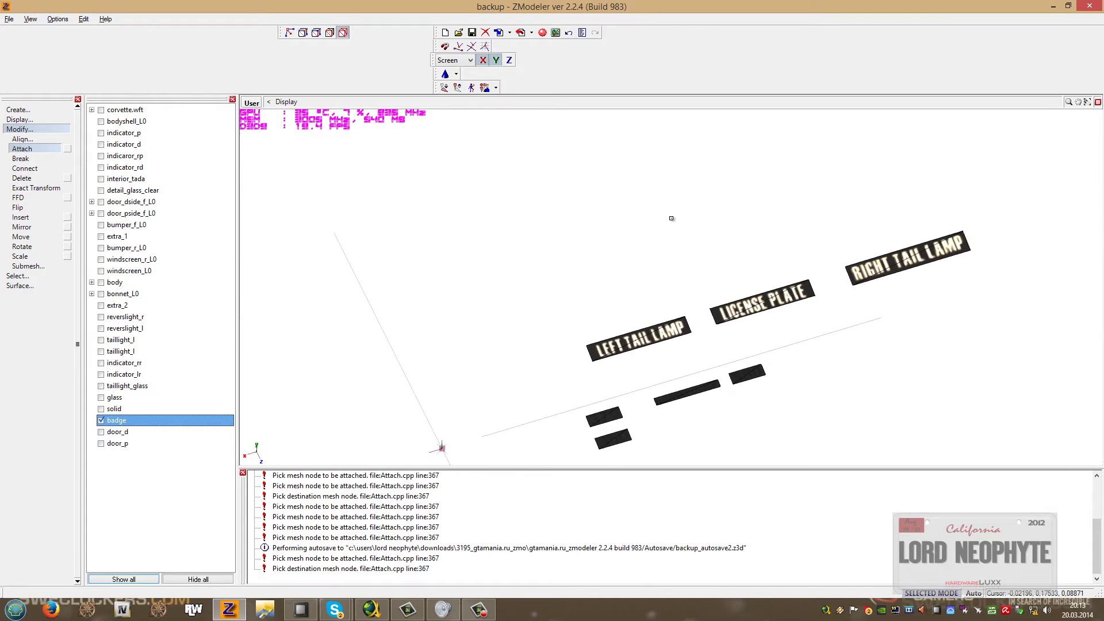
middle_drag(749, 221, 745, 483)
middle_drag(611, 130, 726, 531)
middle_drag(537, 128, 758, 439)
scroll(698, 395, down, 5)
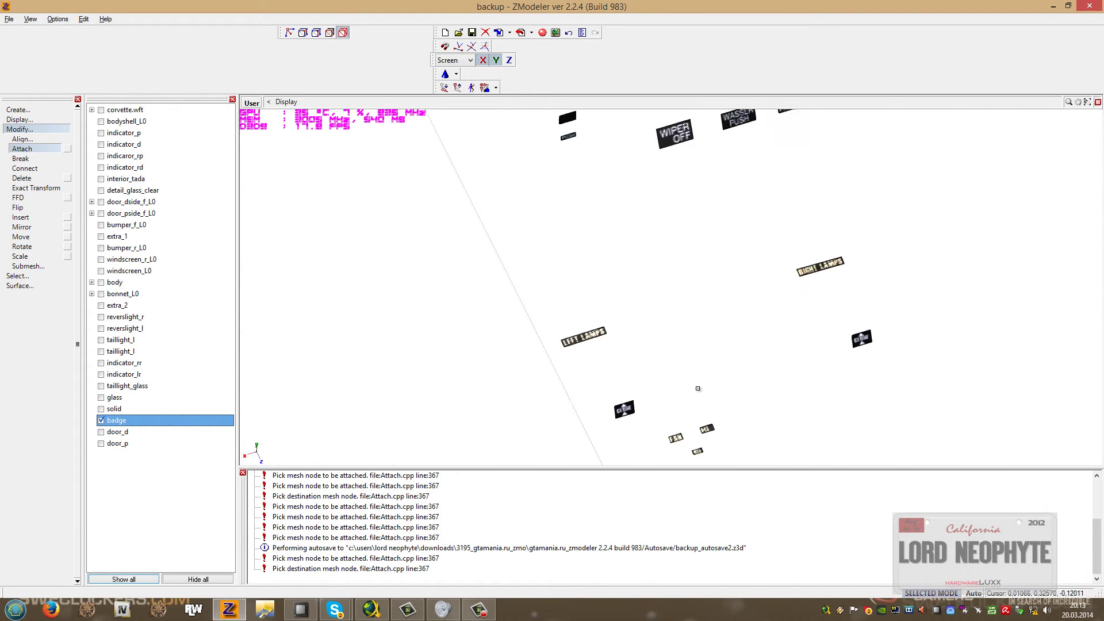
scroll(697, 388, down, 3)
middle_drag(680, 293, 722, 436)
scroll(690, 357, up, 8)
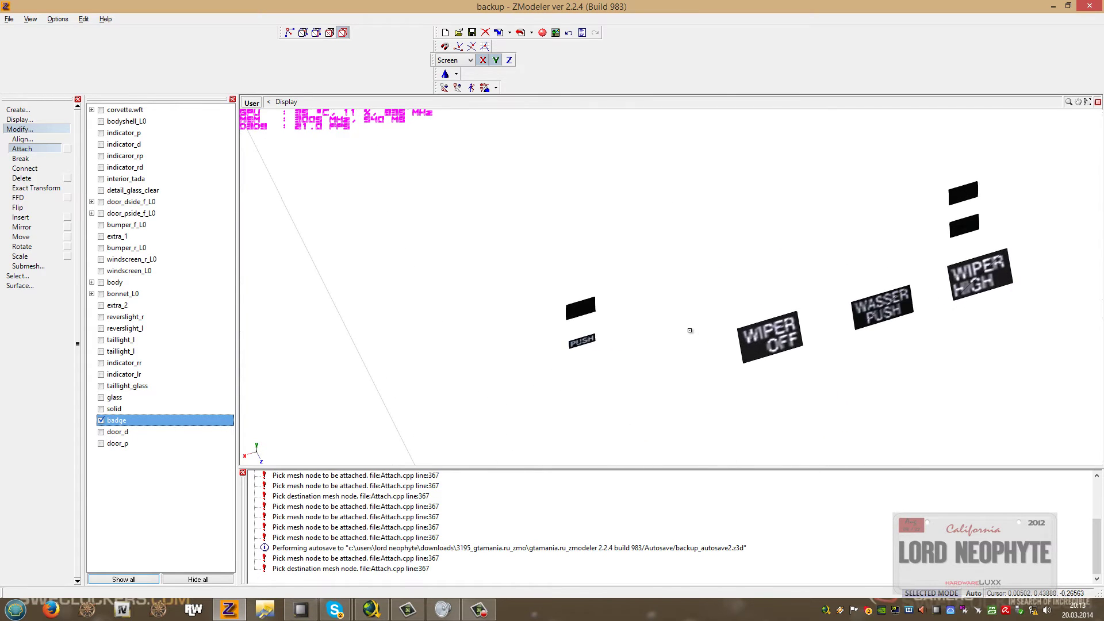
scroll(684, 331, up, 8)
middle_drag(766, 234, 631, 306)
scroll(631, 306, down, 2)
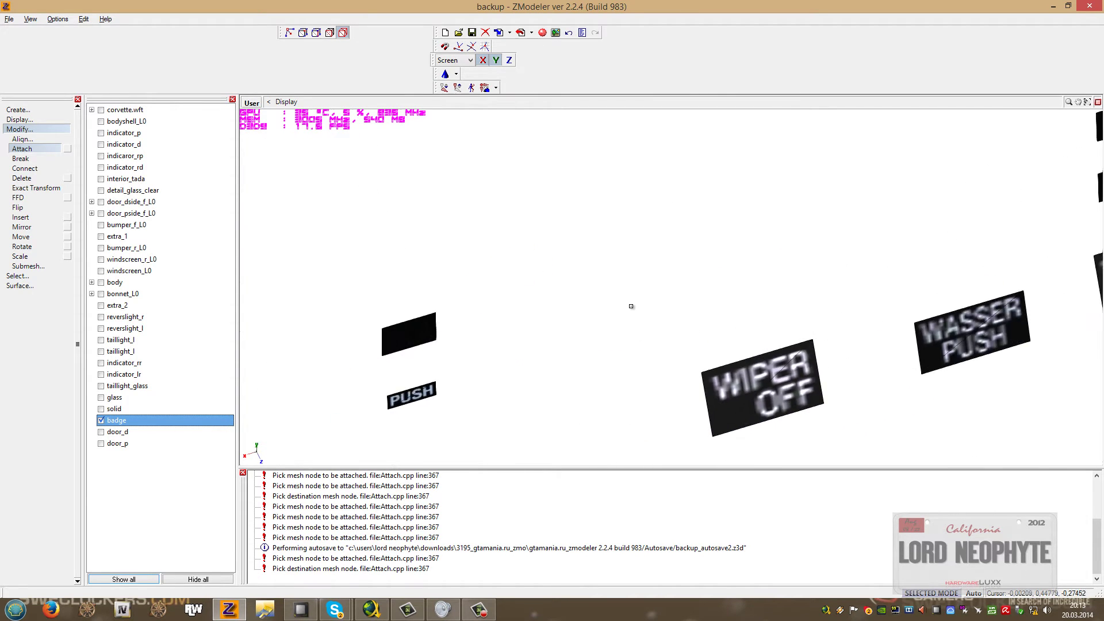
scroll(631, 306, down, 1)
Select, as separated polygon groups in badge, the blank plates around the wiper labels and the small plates below the tail lamp labels.
click(329, 33)
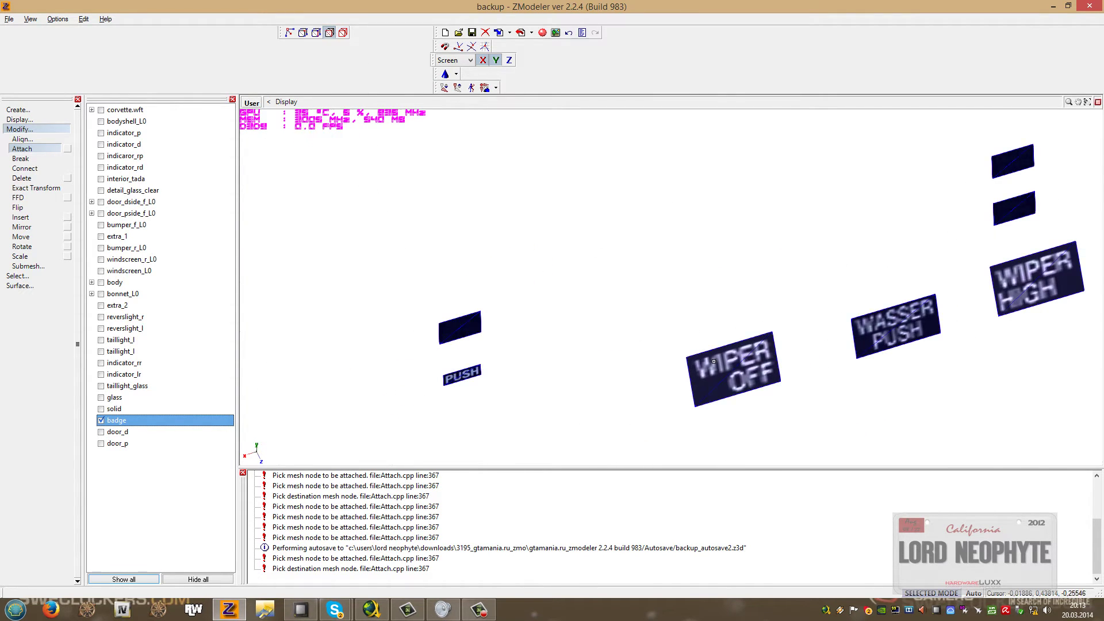
click(32, 276)
click(27, 353)
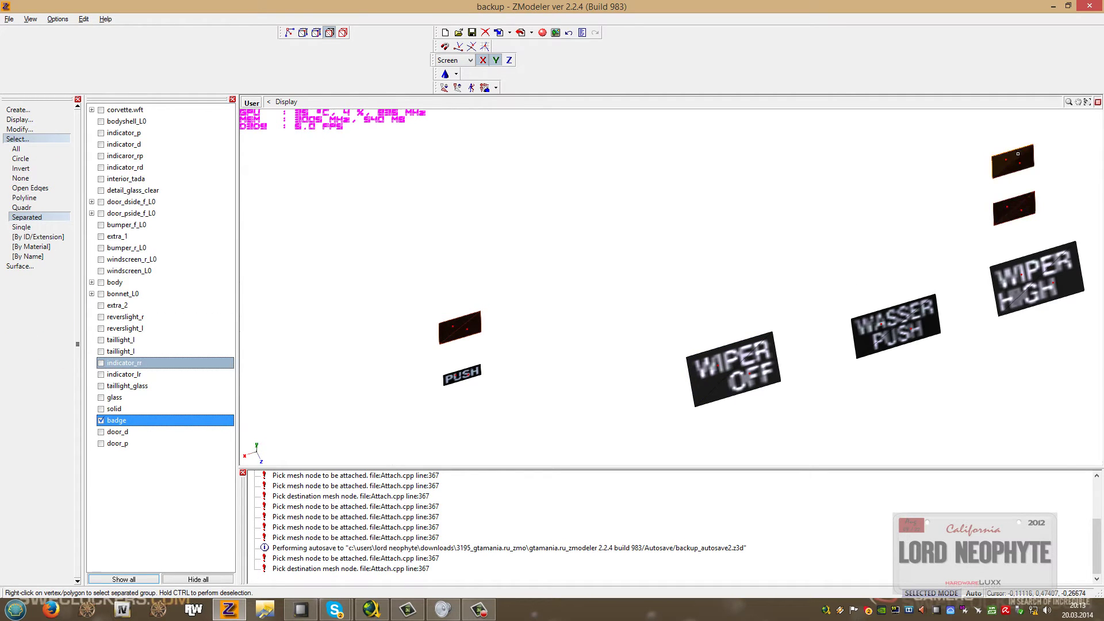
scroll(845, 230, down, 5)
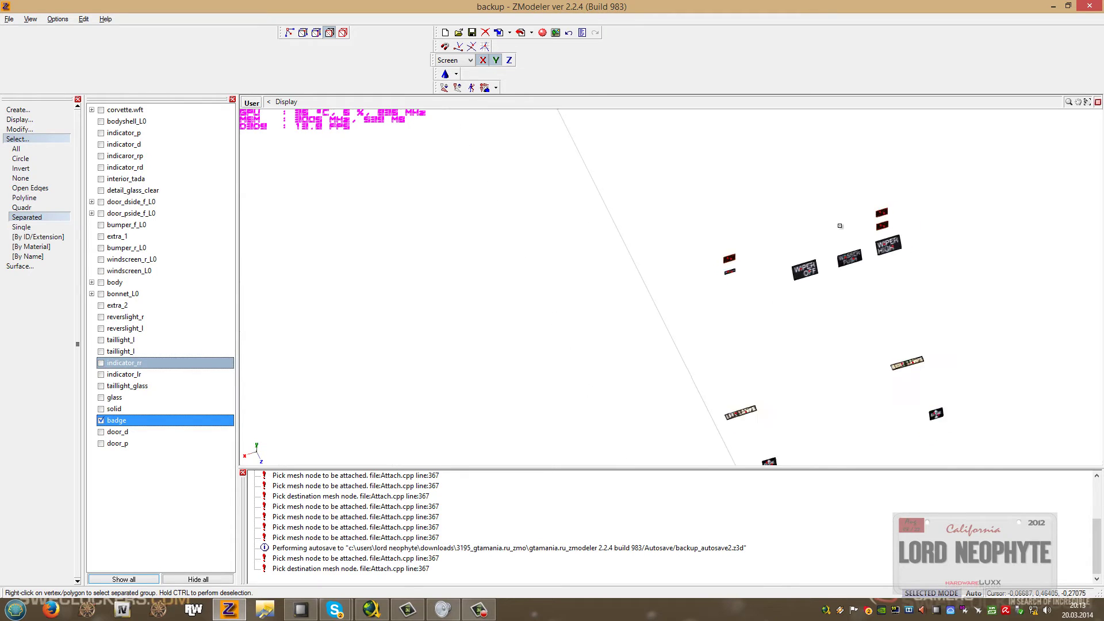
middle_drag(856, 312, 732, 158)
scroll(806, 239, up, 5)
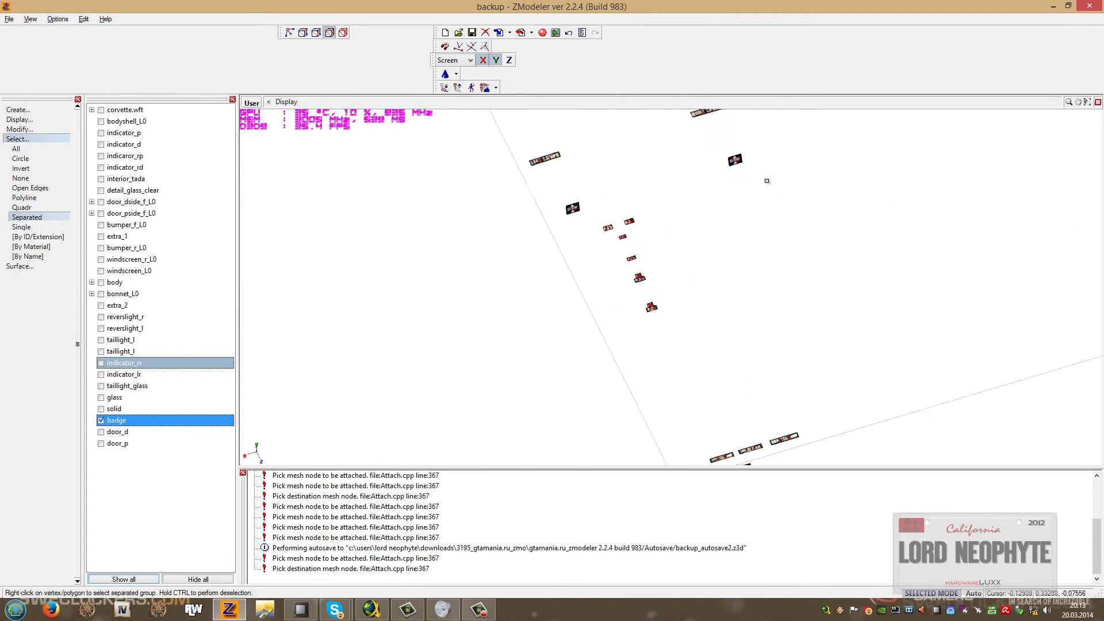
scroll(716, 198, up, 2)
scroll(621, 380, up, 6)
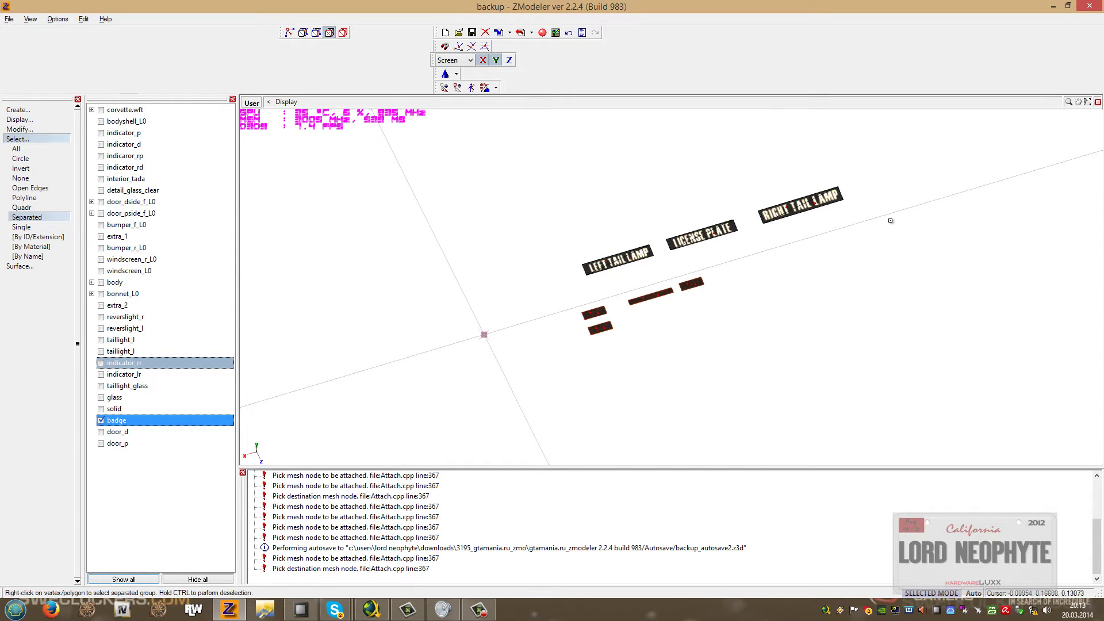
Check the remaining labels around the interior and detach the selected plates from badge into a separate mesh.
middle_drag(890, 221, 572, 357)
middle_drag(885, 253, 744, 333)
middle_drag(920, 227, 721, 281)
alt+middle_drag(345, 176, 554, 135)
scroll(549, 134, down, 8)
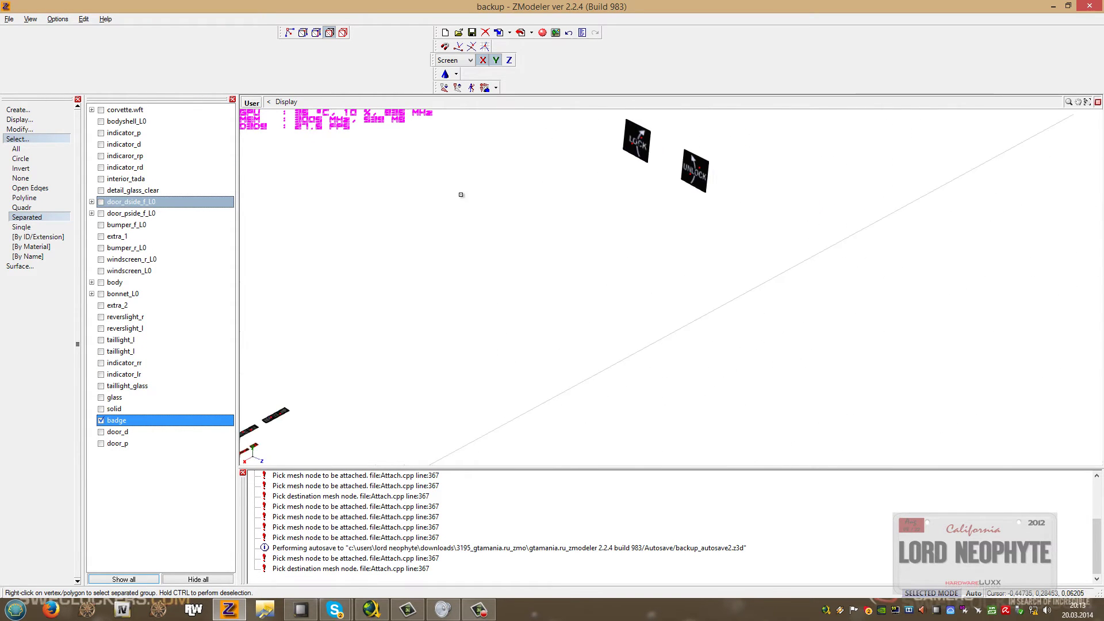
scroll(802, 157, down, 3)
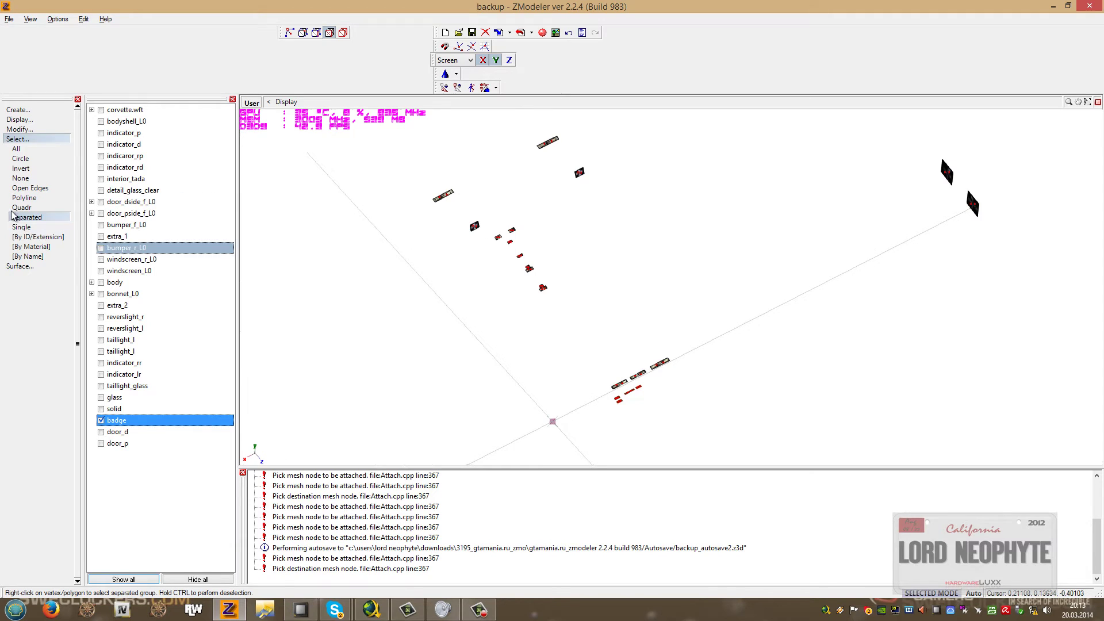
click(34, 139)
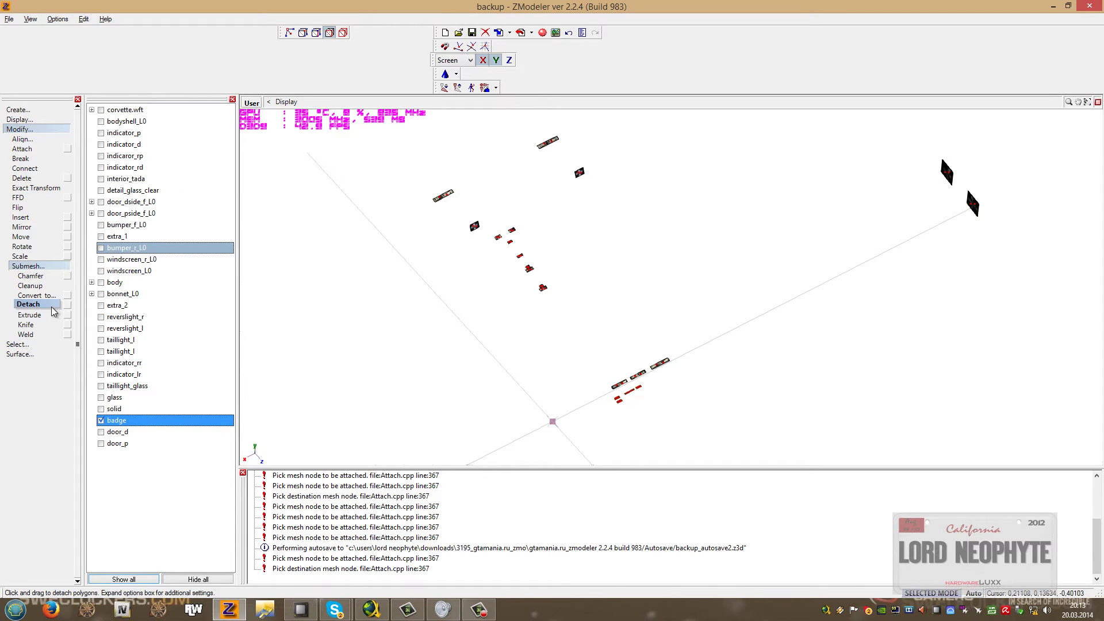
click(54, 311)
click(662, 294)
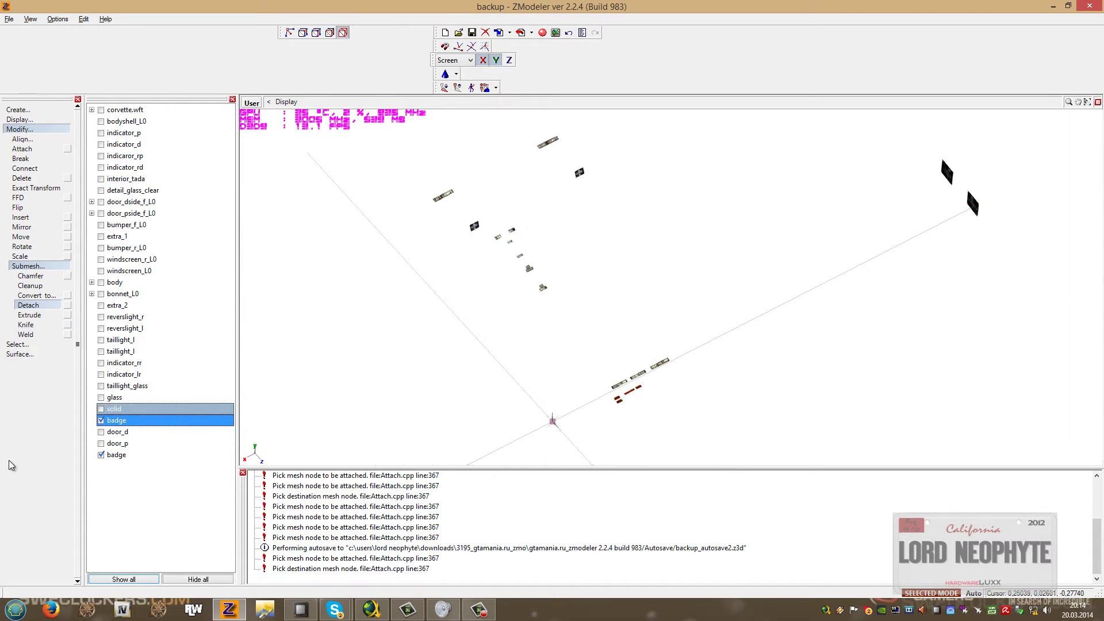
Hide the original badge and set the detached badge mesh's material to interior badges.
click(101, 420)
click(118, 455)
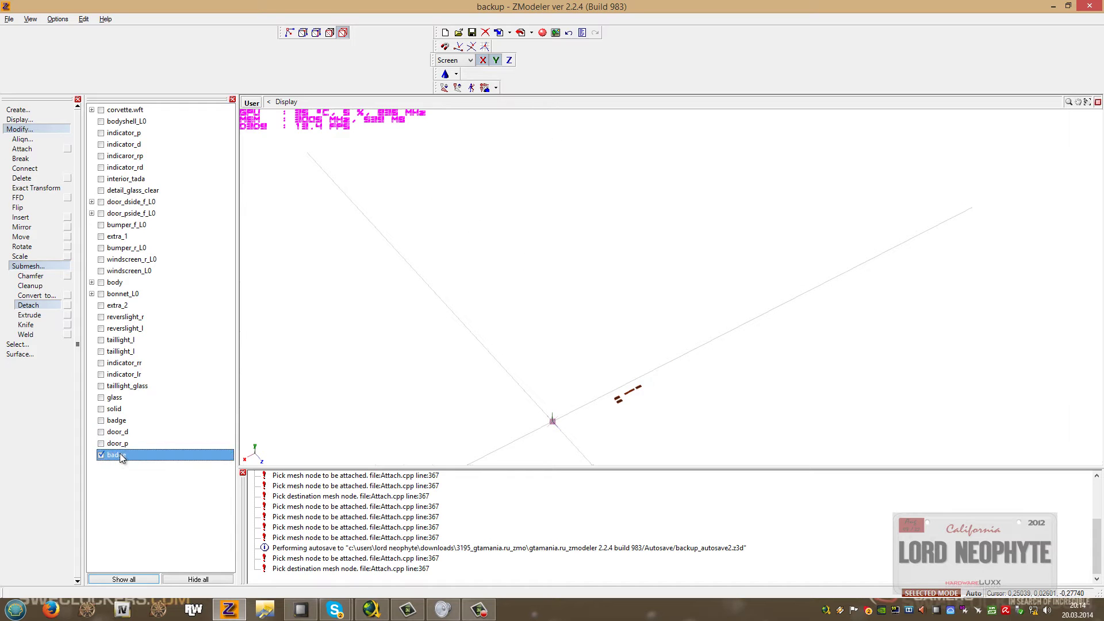
click(168, 487)
click(477, 318)
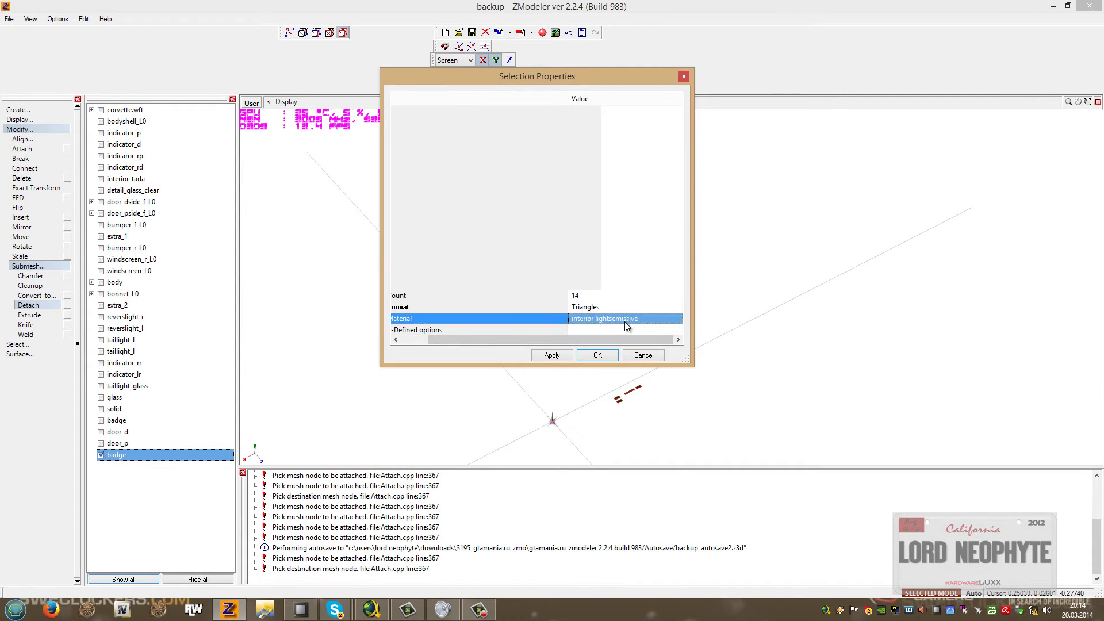
click(624, 320)
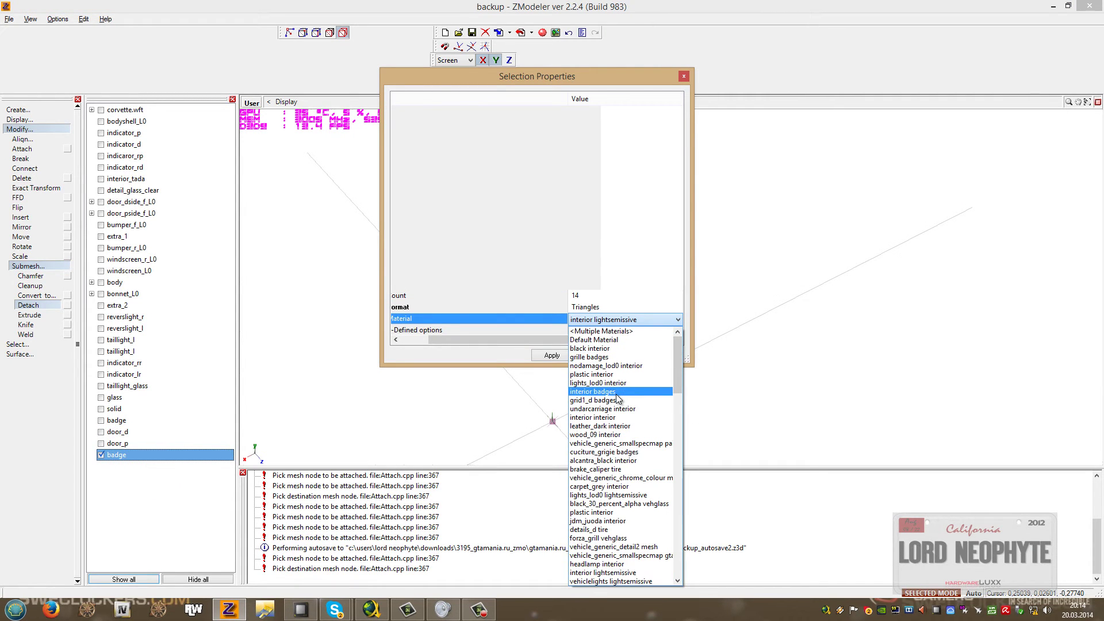
click(616, 392)
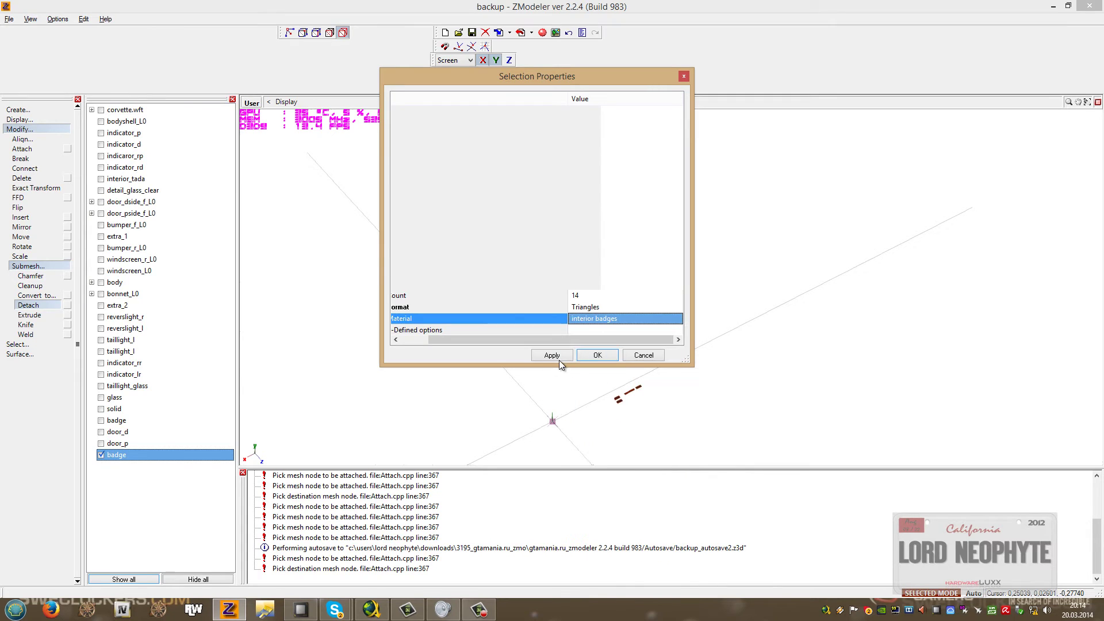
click(598, 355)
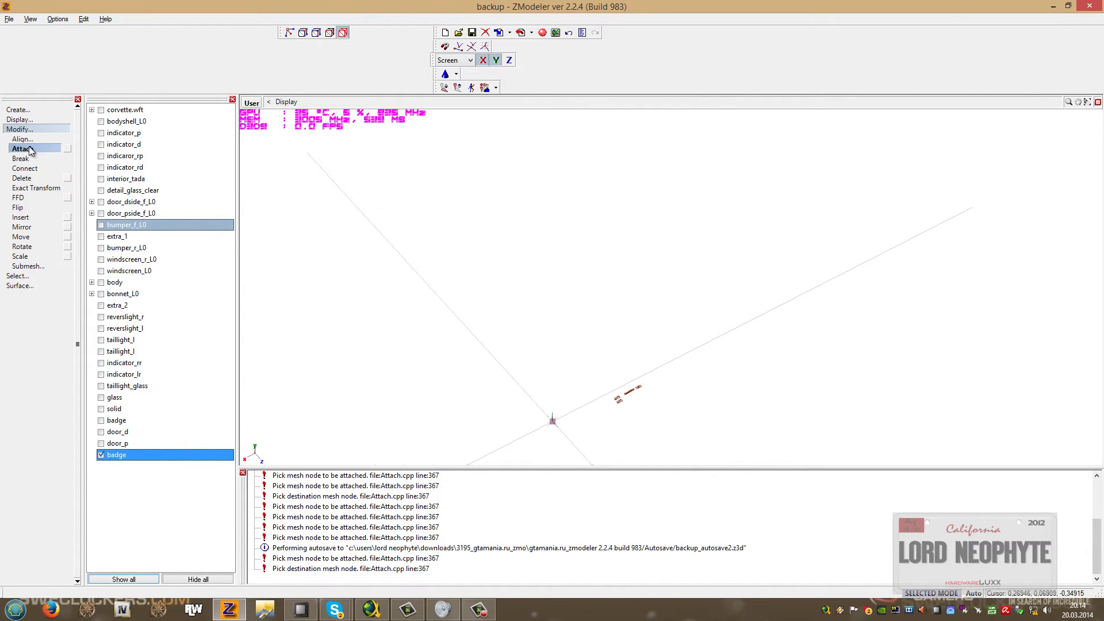
Show solid and attach the detached badge mesh with the blank plates to it.
click(24, 168)
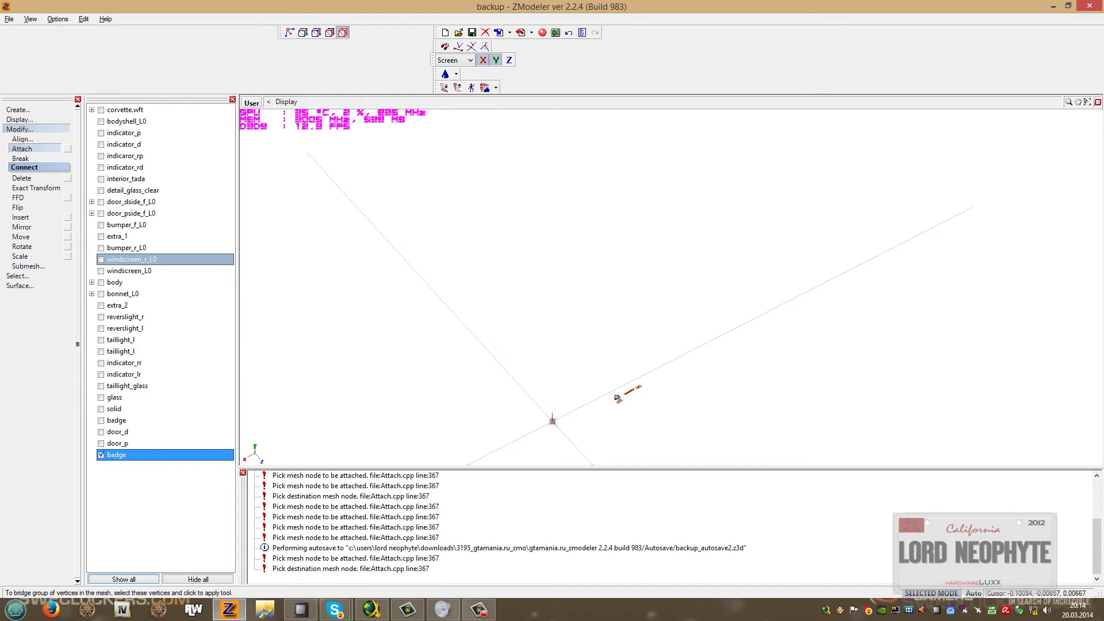
click(616, 396)
click(101, 410)
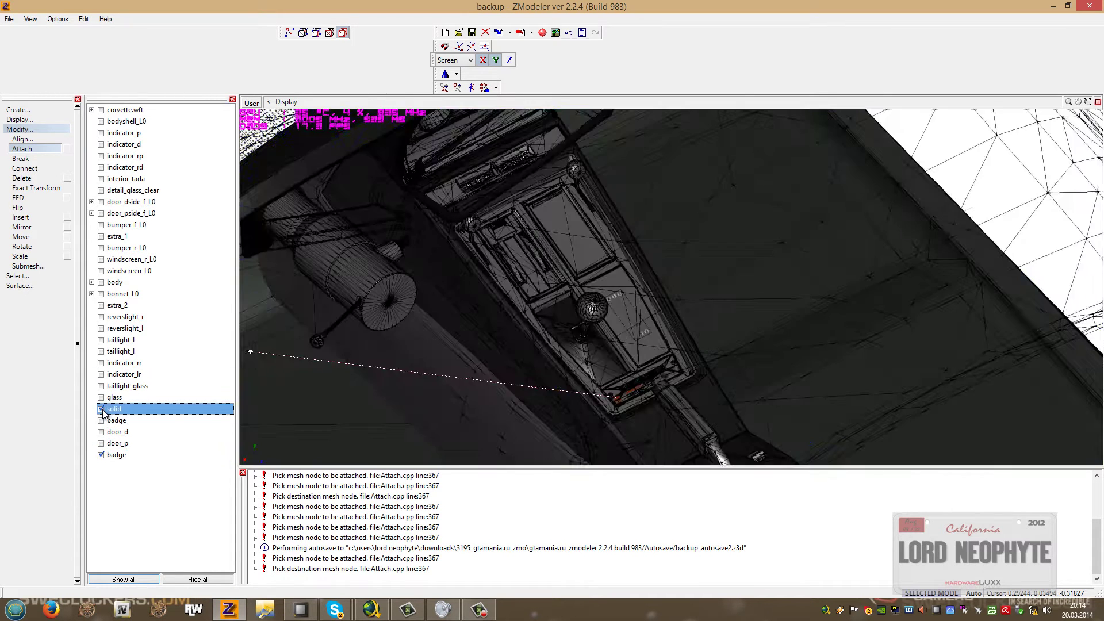
click(534, 380)
scroll(516, 365, down, 1)
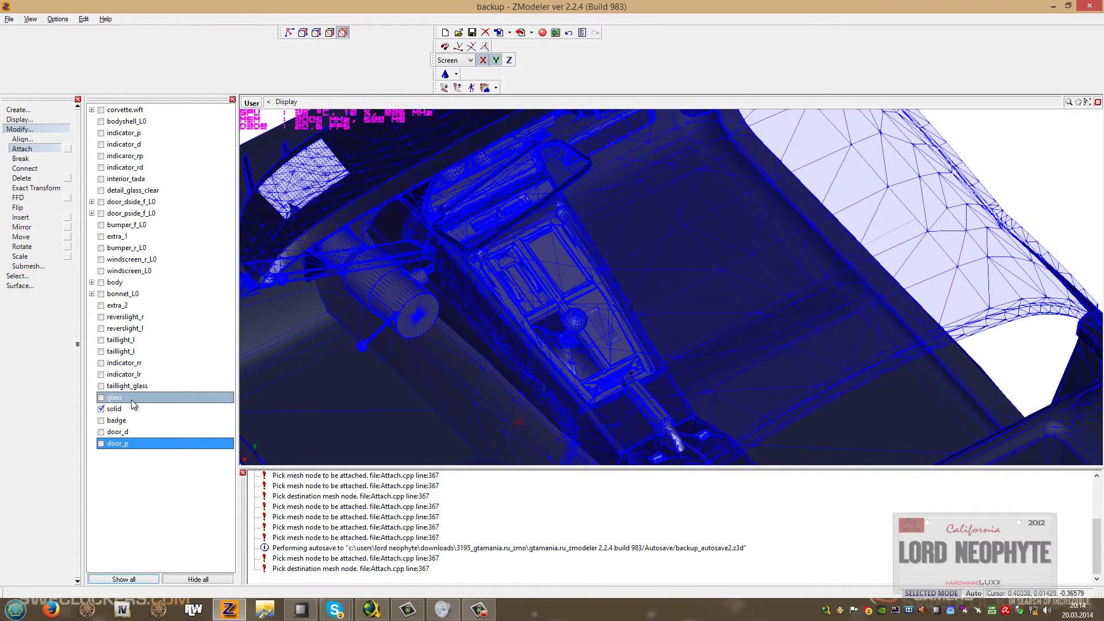
Hide solid and inspect the properties of door_p and of the original badge, leaving badge shown.
click(103, 411)
click(101, 444)
right_click(119, 447)
click(149, 477)
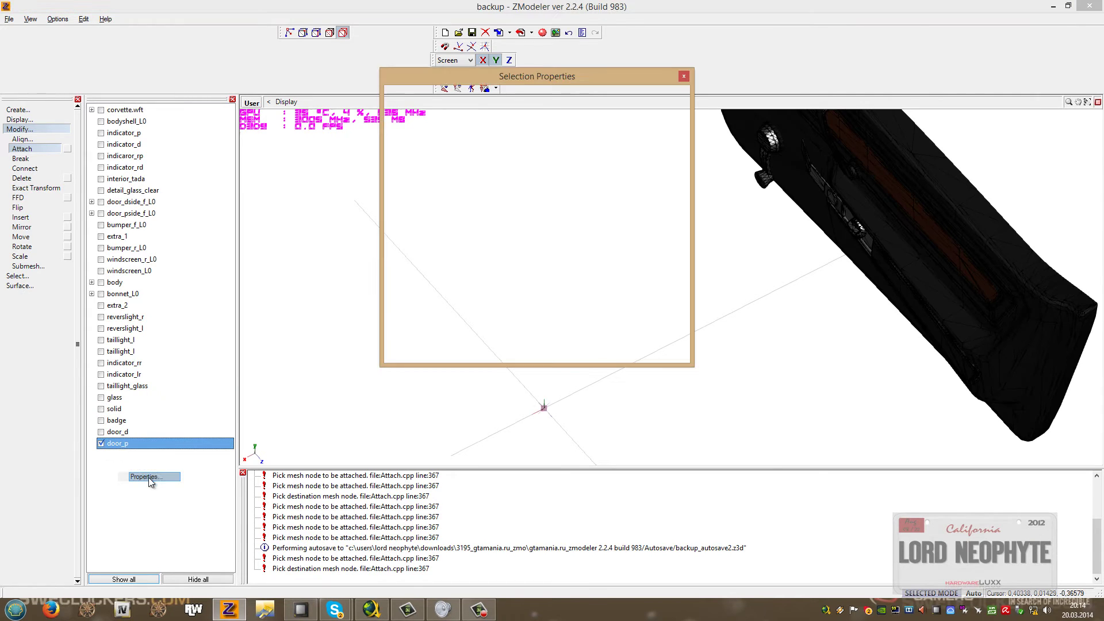
click(643, 355)
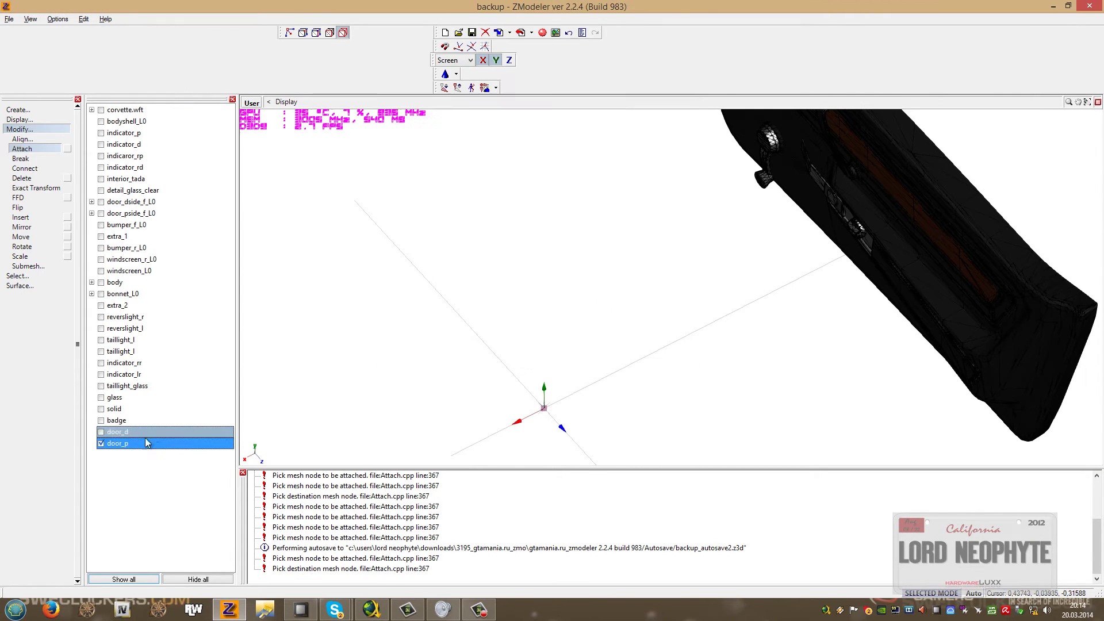
click(101, 444)
click(102, 421)
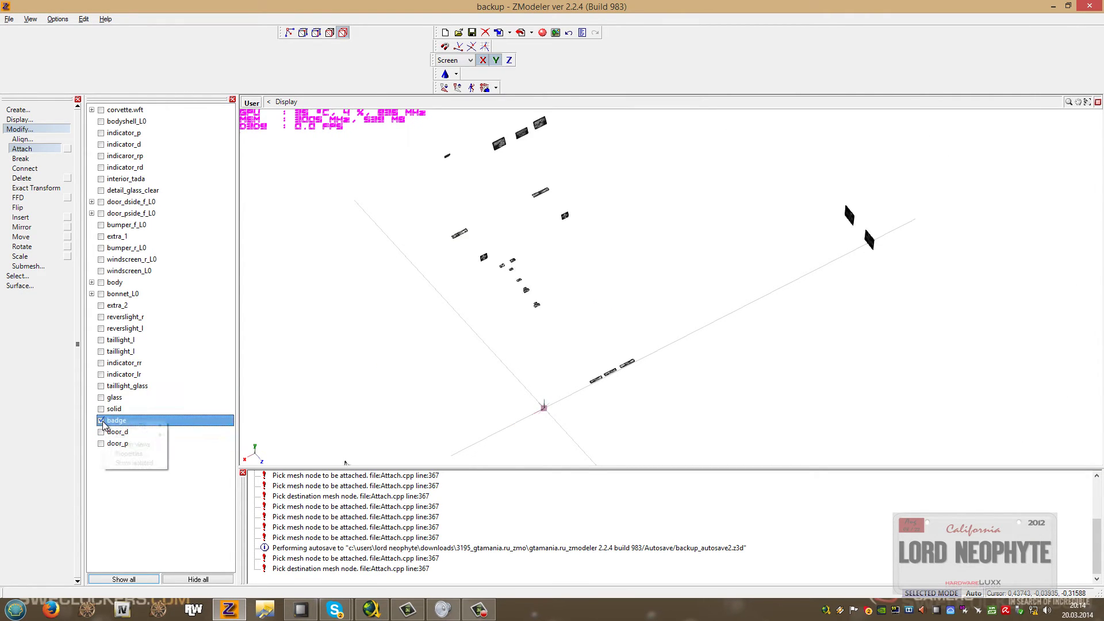
click(164, 454)
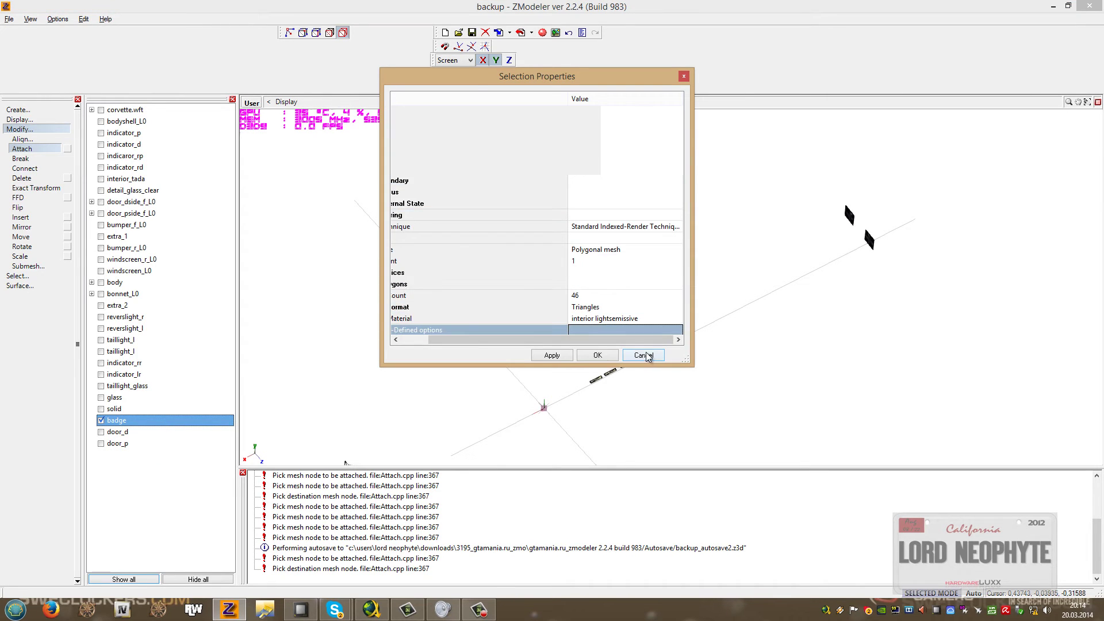
click(646, 355)
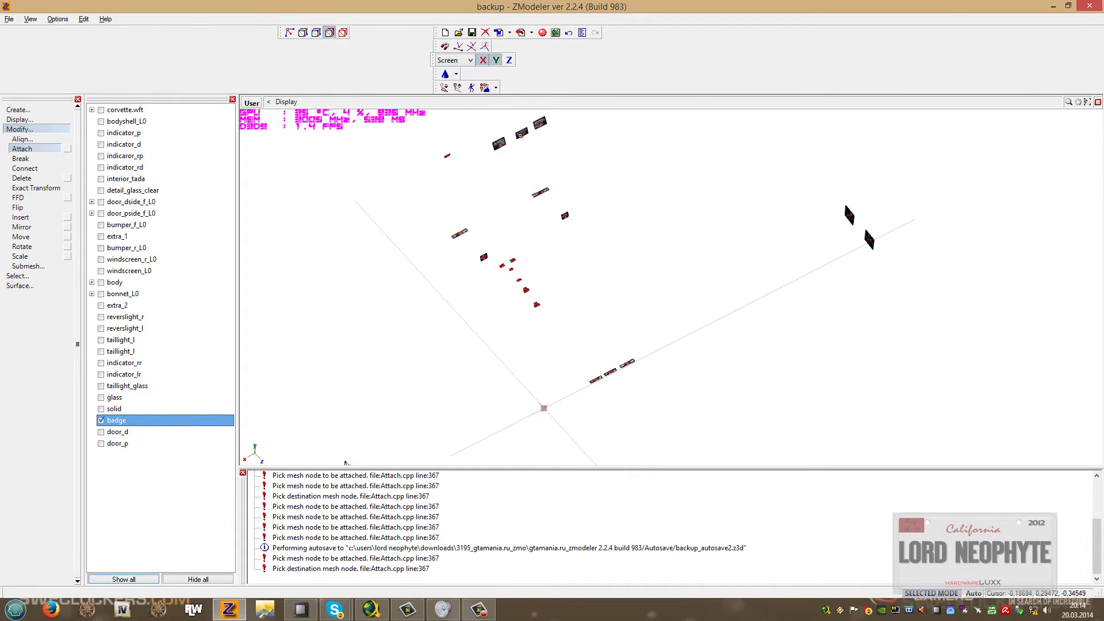
Select the lock and unlock labels on the passenger door side of badge with Quadr and detach them into a separate mesh.
click(18, 277)
click(23, 344)
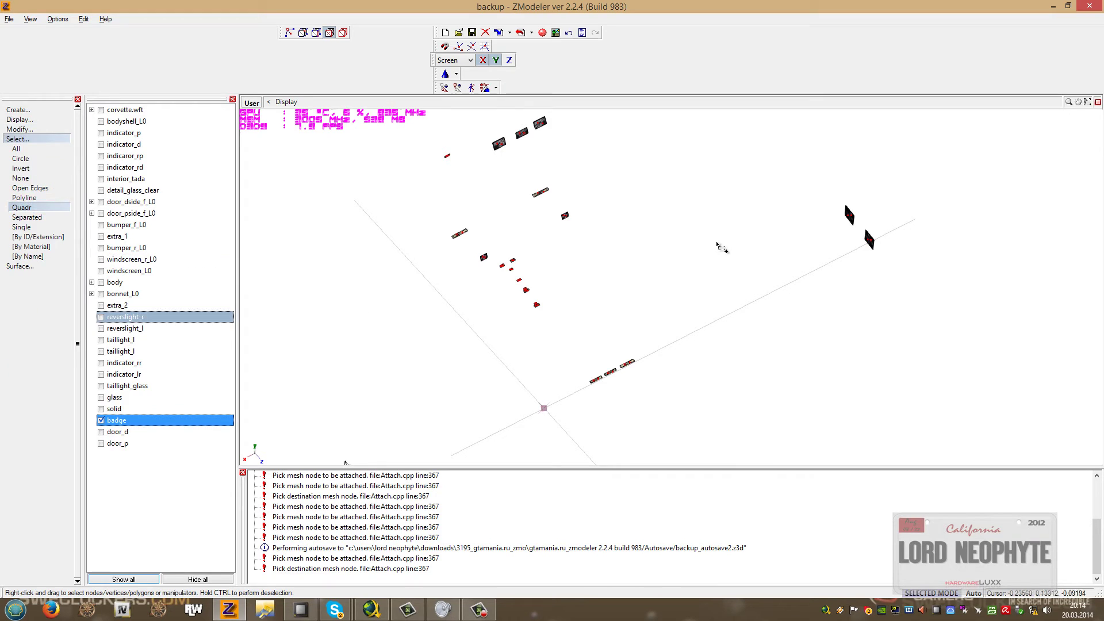
click(20, 128)
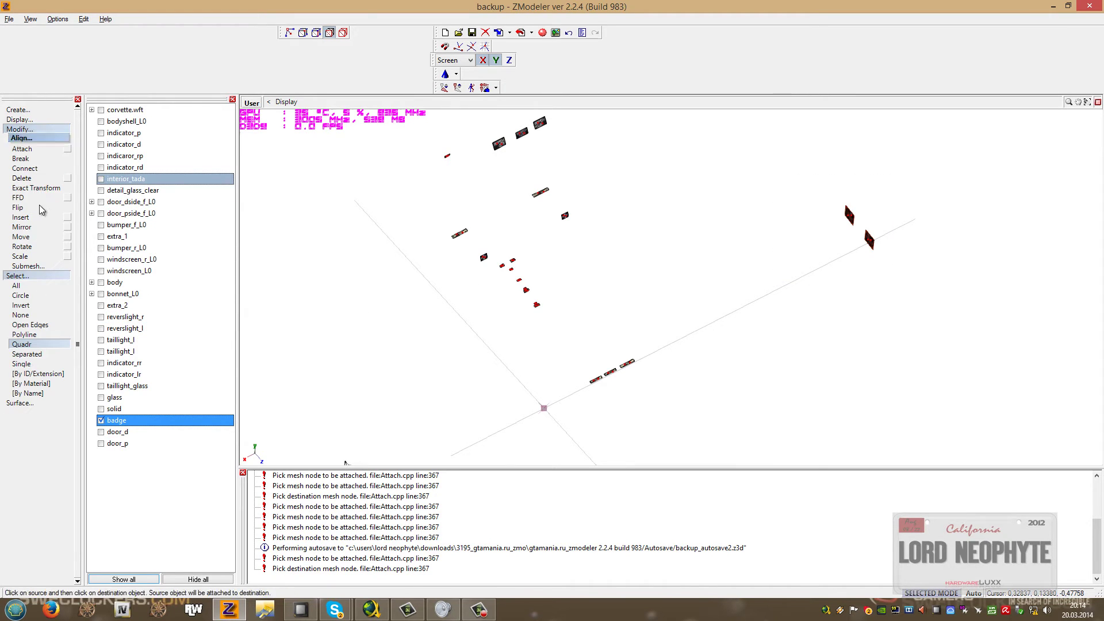
click(28, 265)
click(28, 305)
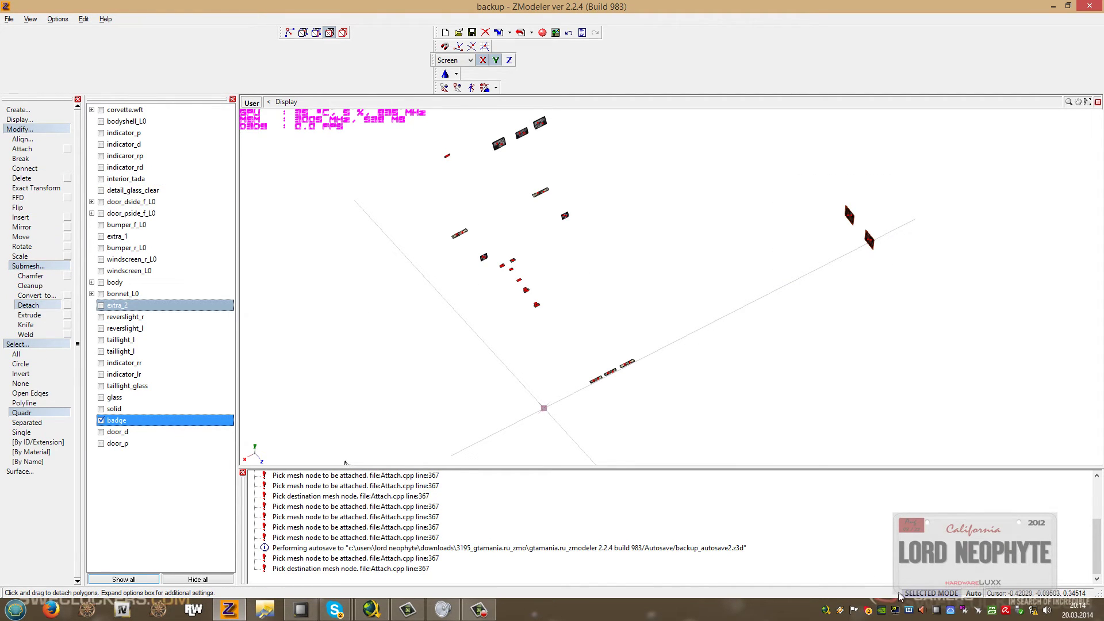
click(748, 345)
Detach the driver-side lock and unlock labels from badge, leaving only the two detached label meshes shown and nothing selected.
scroll(707, 299, down, 4)
middle_drag(530, 292, 692, 248)
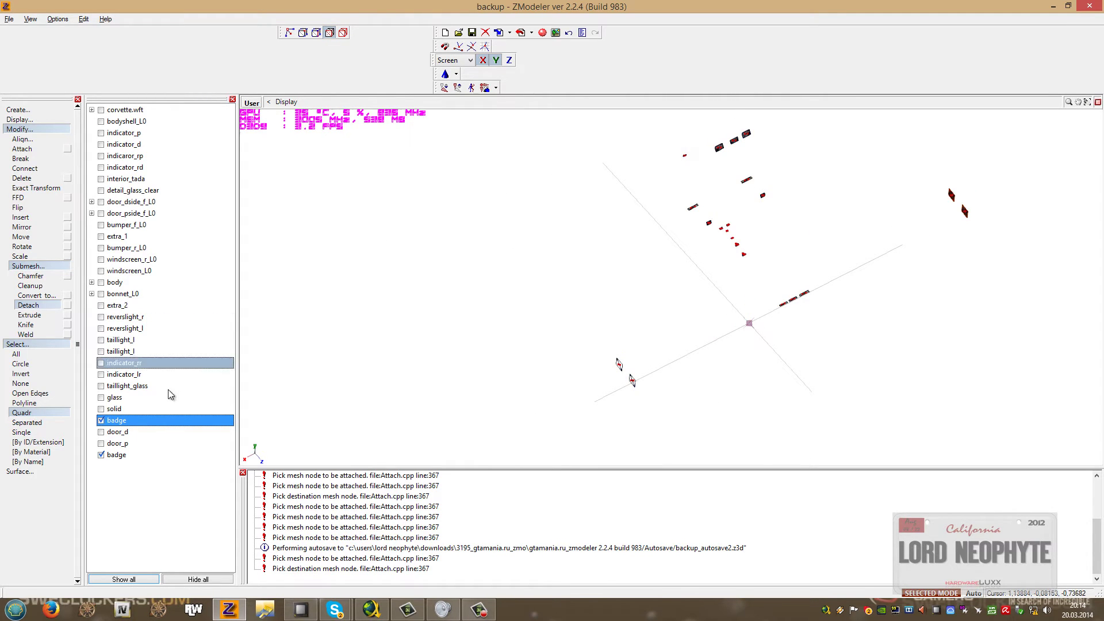
click(101, 455)
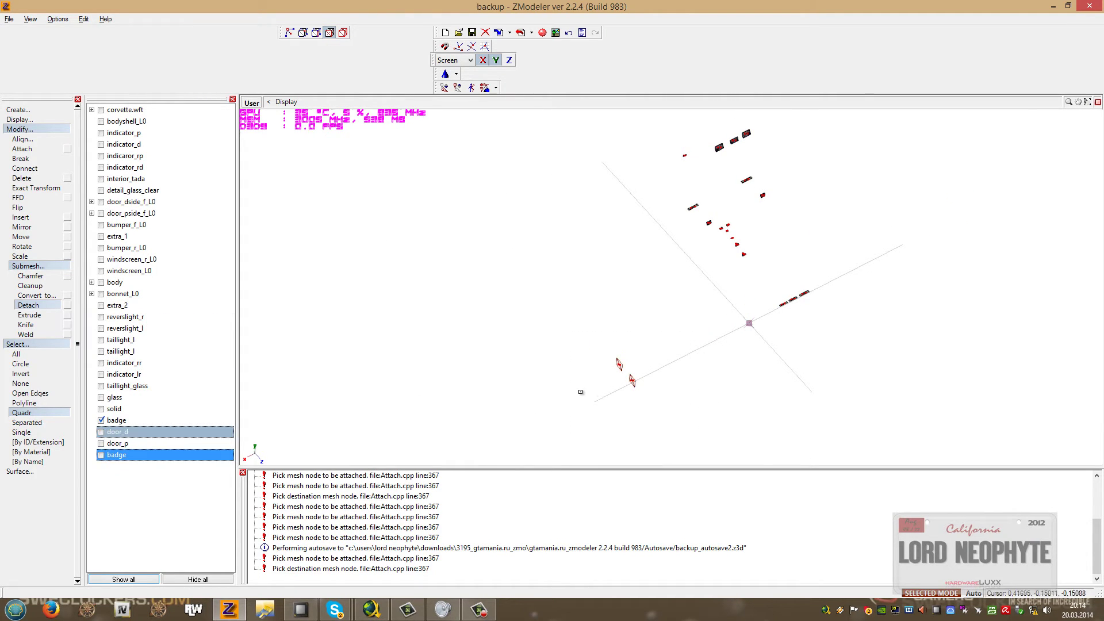
click(102, 420)
click(101, 455)
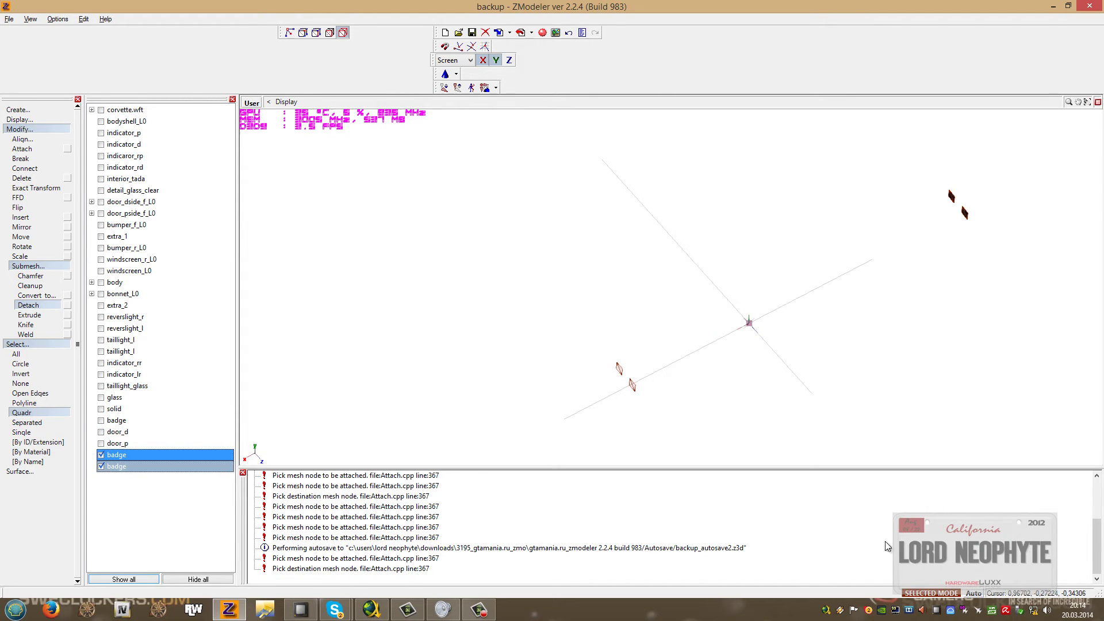
click(21, 384)
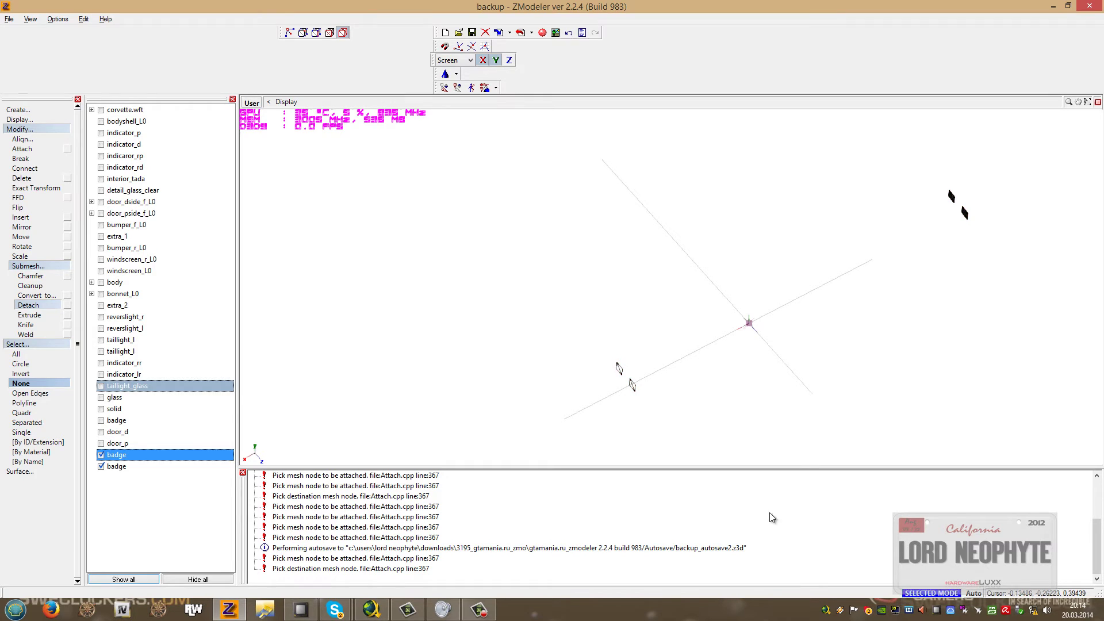
Show door_d and attach the driver-side lock and unlock label mesh to it.
click(21, 149)
click(101, 432)
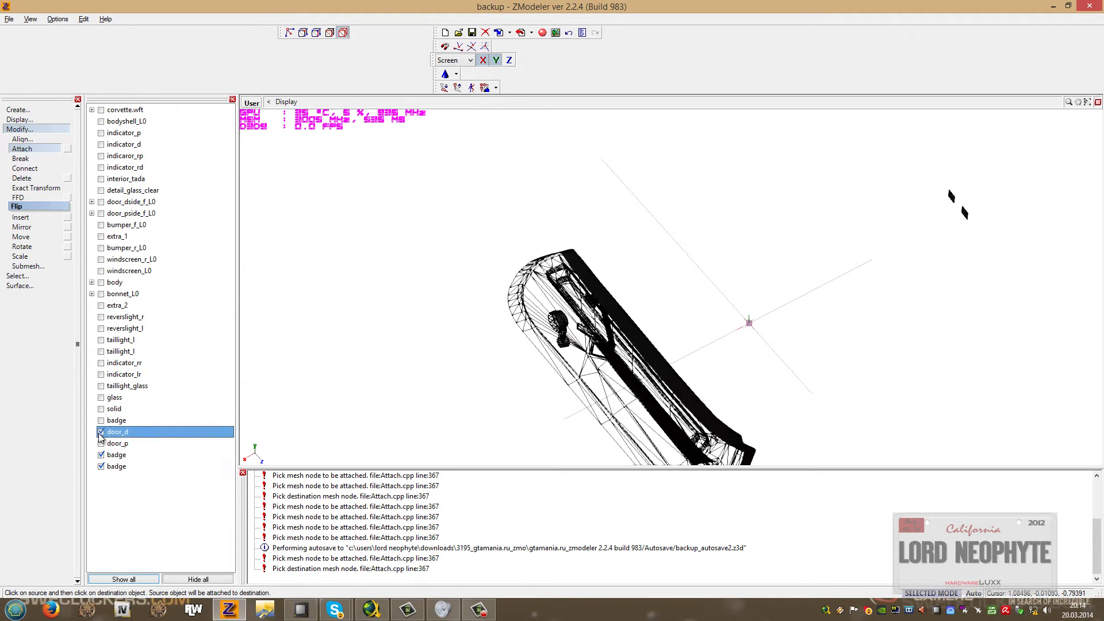
click(102, 432)
middle_drag(794, 282, 440, 169)
scroll(440, 170, up, 5)
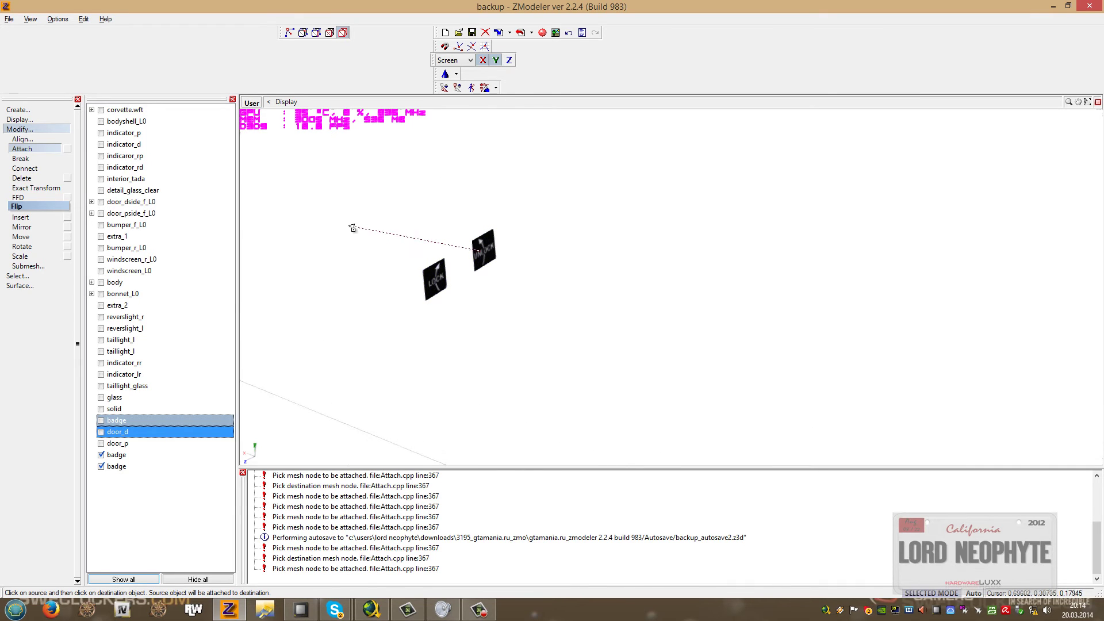
click(102, 444)
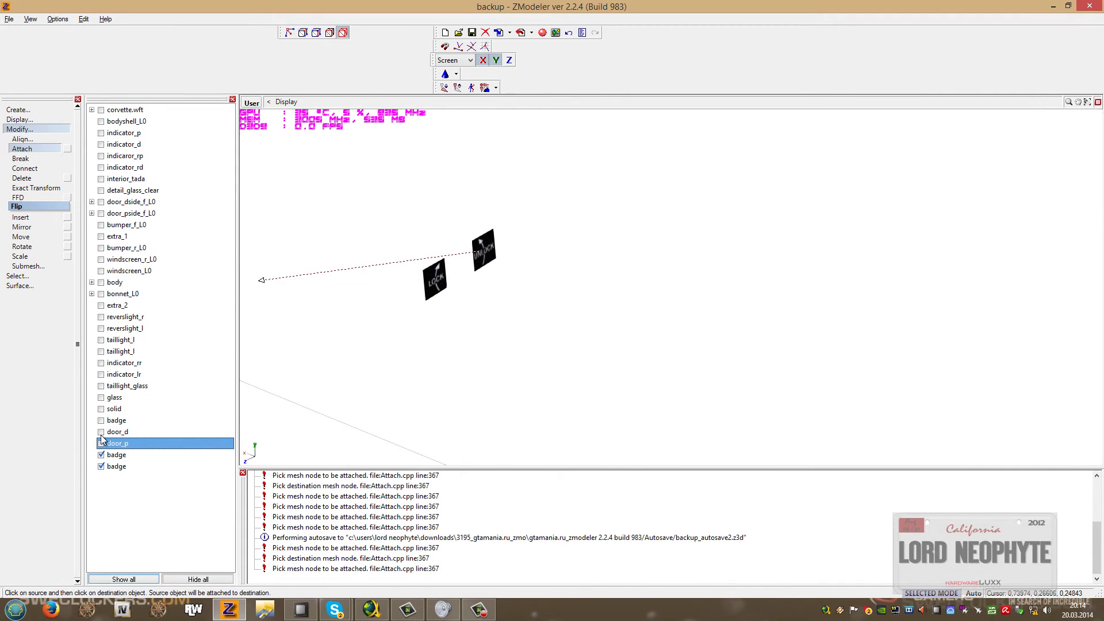
click(101, 432)
click(403, 313)
Show door_p in place of door_d and attach the passenger-side lock and unlock label mesh to it.
scroll(579, 385, down, 4)
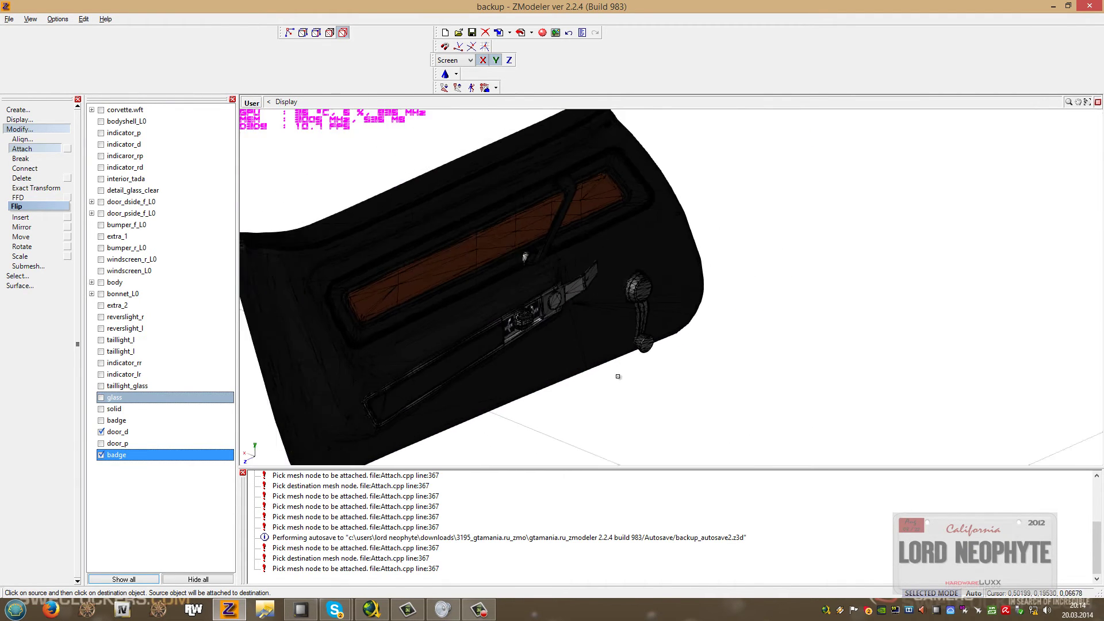
scroll(656, 377, down, 5)
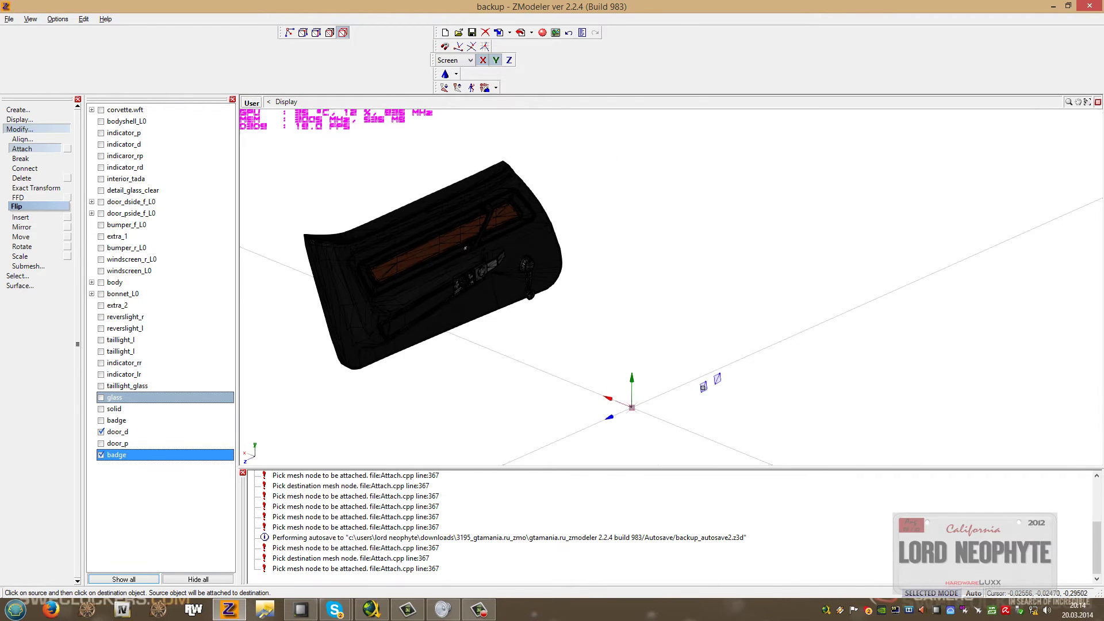
click(140, 446)
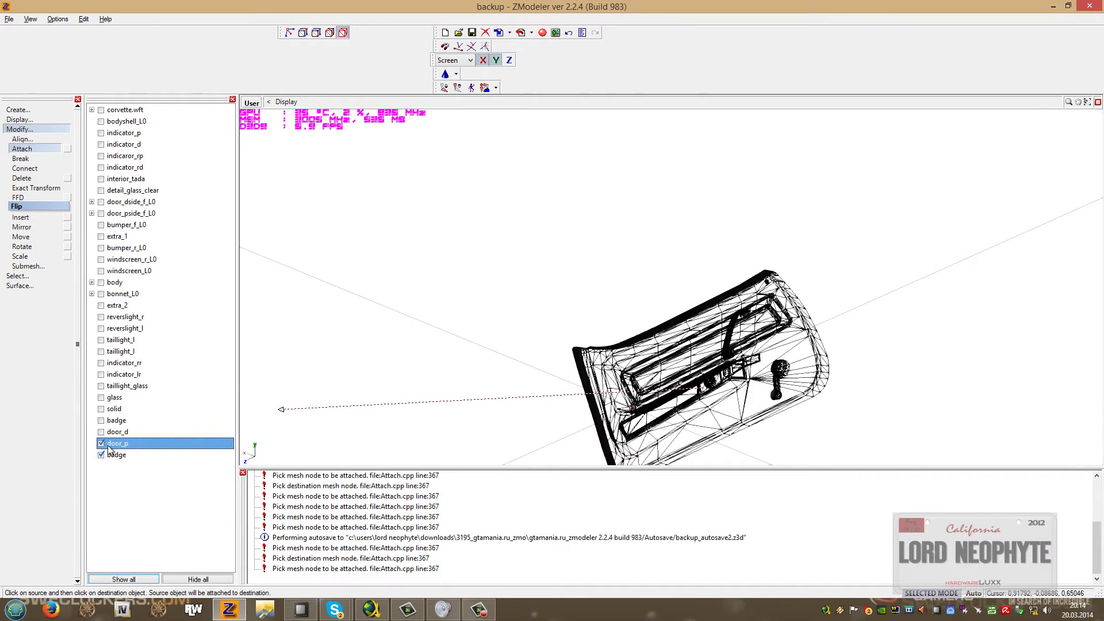
middle_drag(535, 381, 588, 371)
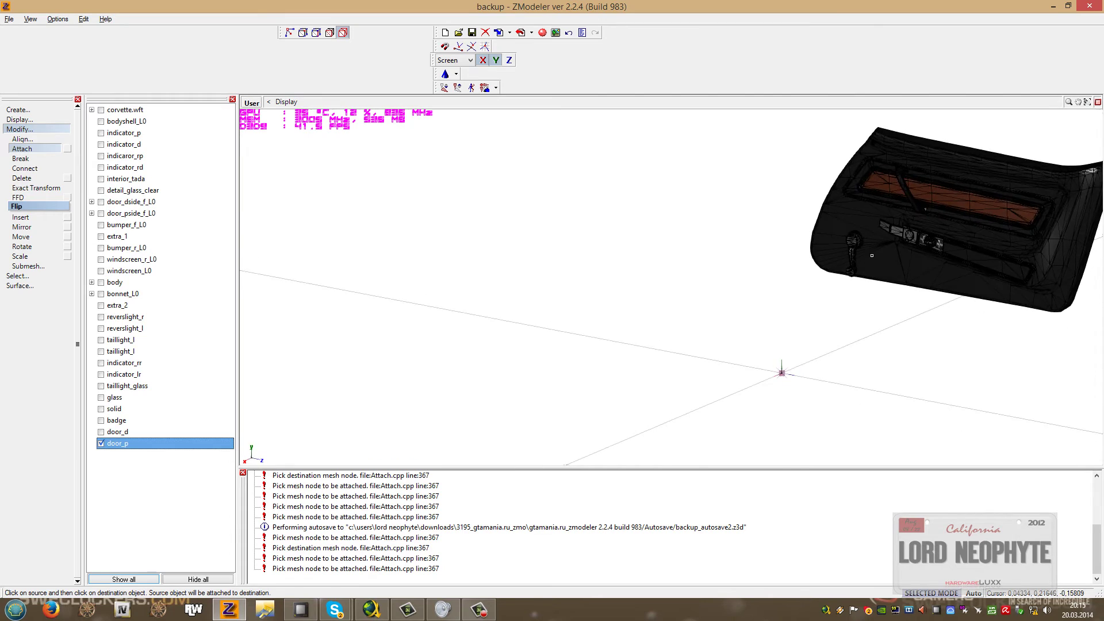
scroll(953, 211, up, 3)
scroll(953, 211, up, 8)
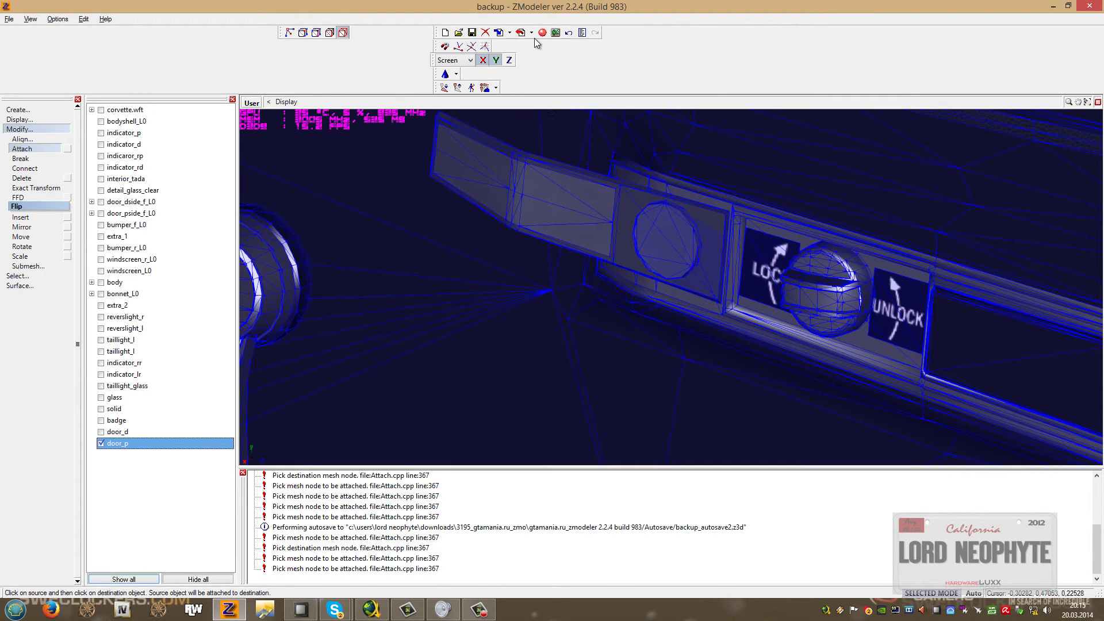
Try enabling alpha blending with the Standard Alpha Blend preset on the interior lightsemissive material and check the labels on door_p.
key(m)
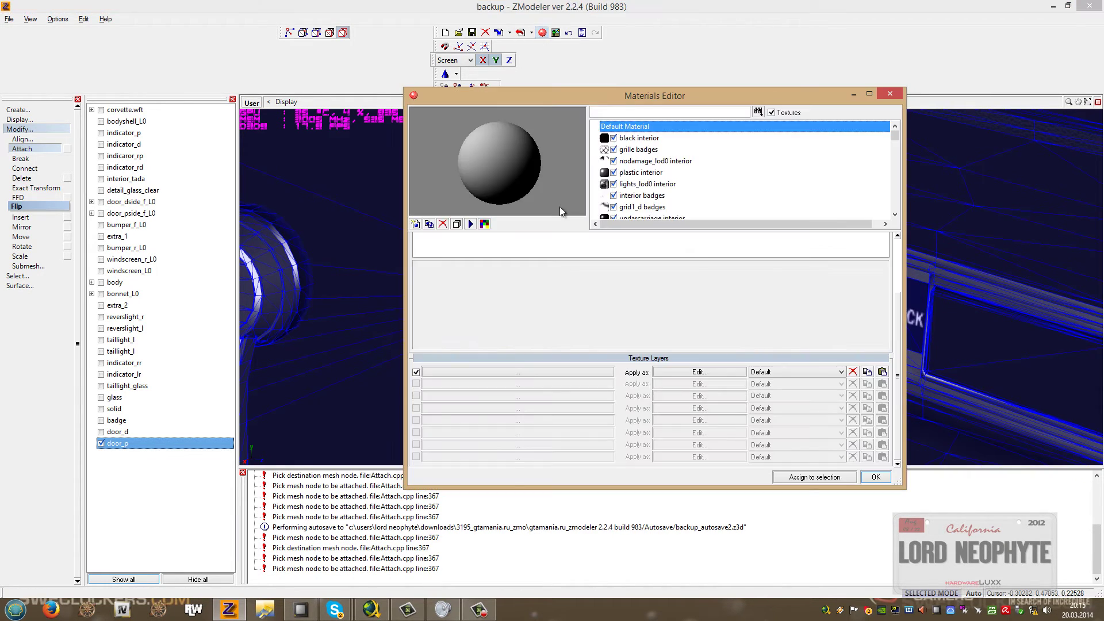
click(894, 216)
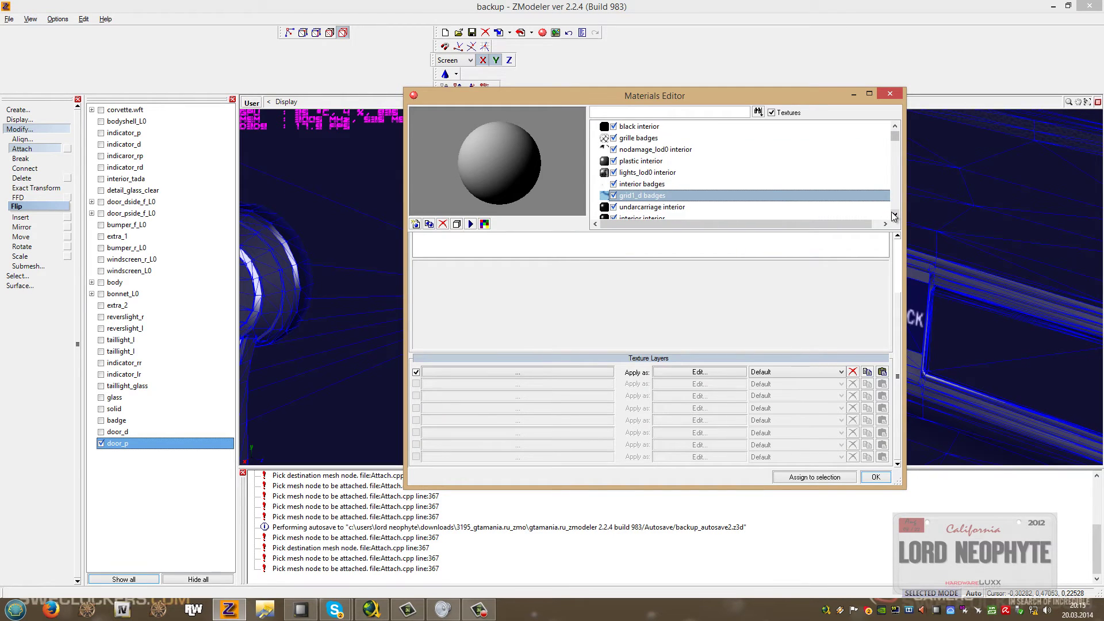
scroll(894, 216, down, 4)
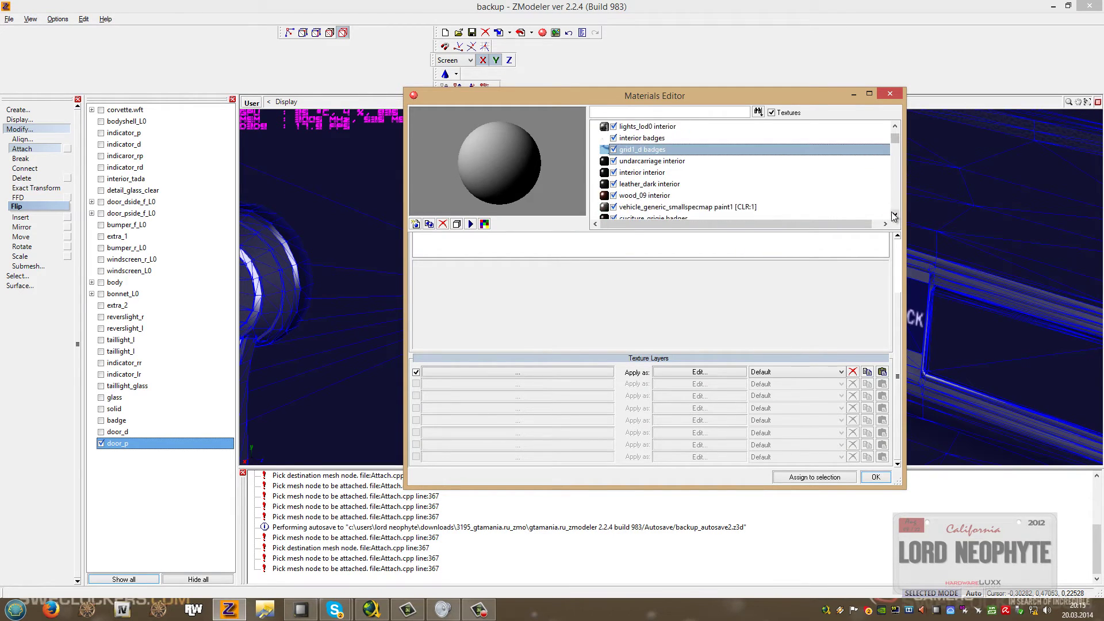
scroll(894, 216, down, 3)
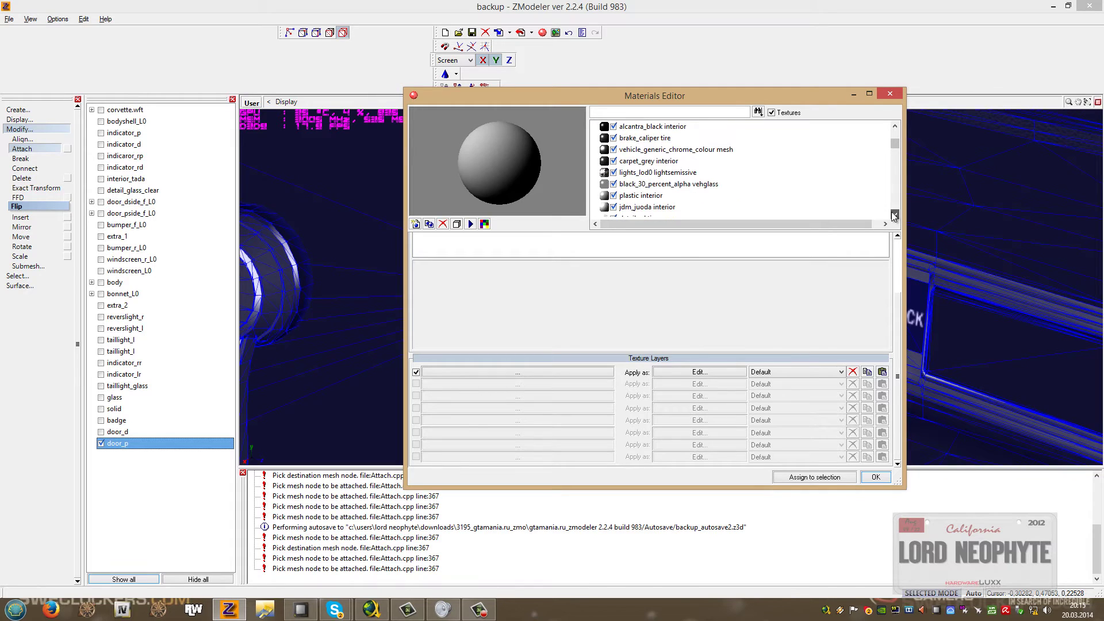
scroll(894, 216, down, 1)
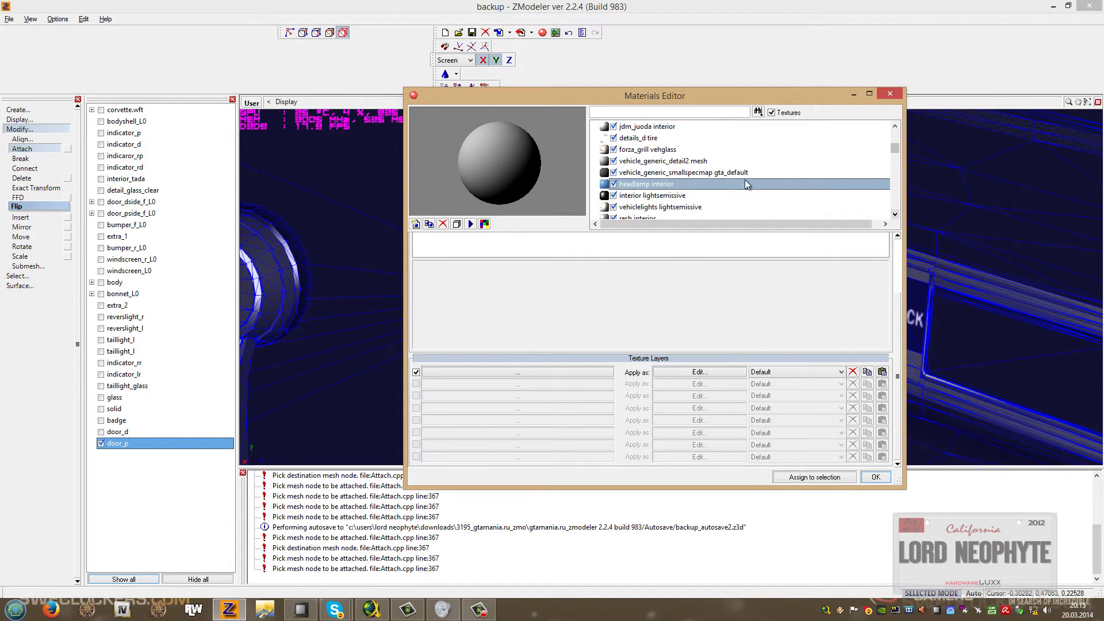
click(696, 195)
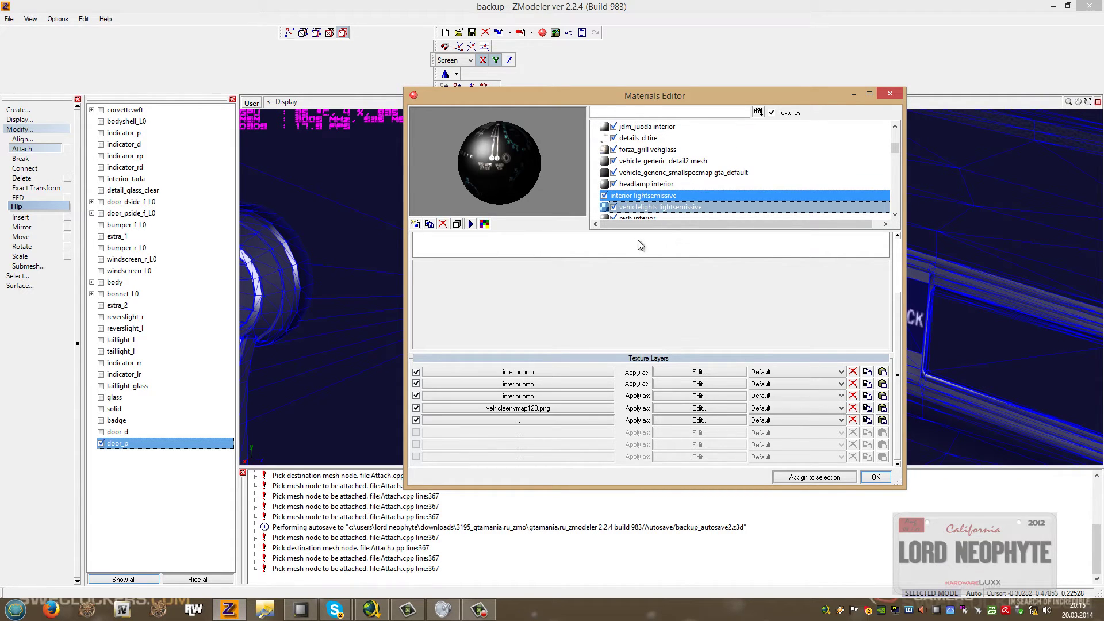
click(897, 277)
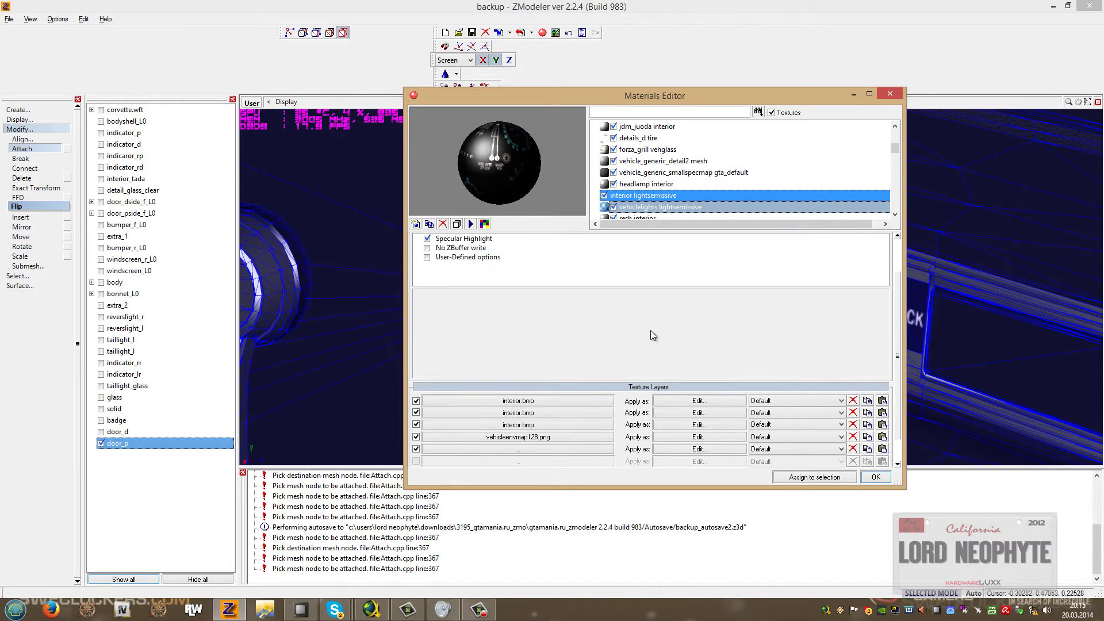
scroll(660, 321, up, 6)
scroll(660, 320, up, 1)
drag(897, 274, 898, 252)
click(670, 261)
click(647, 249)
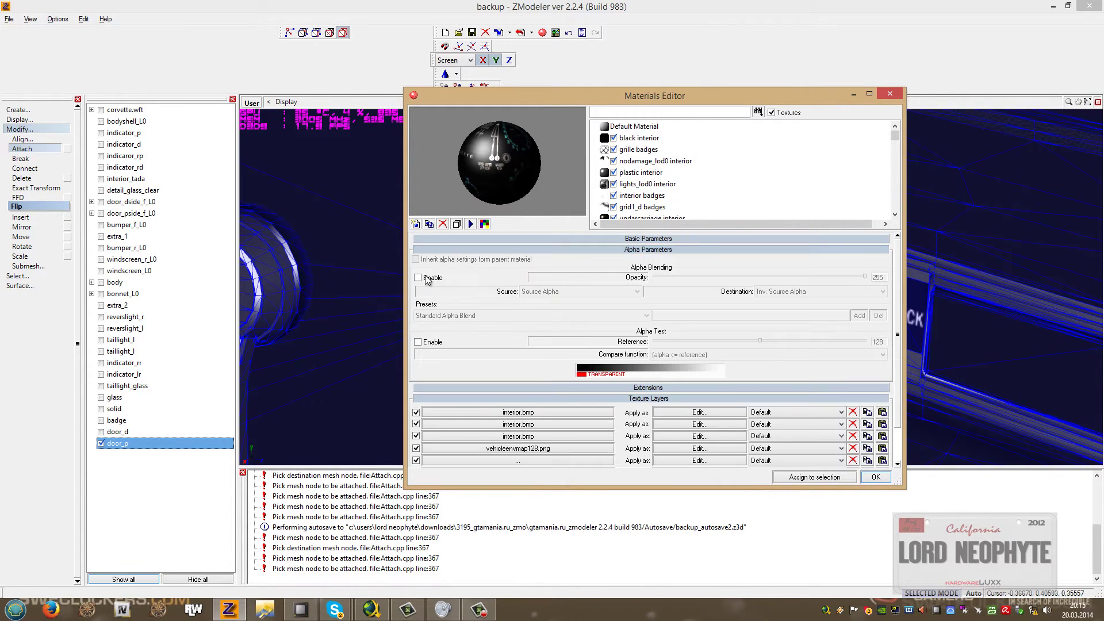
click(419, 278)
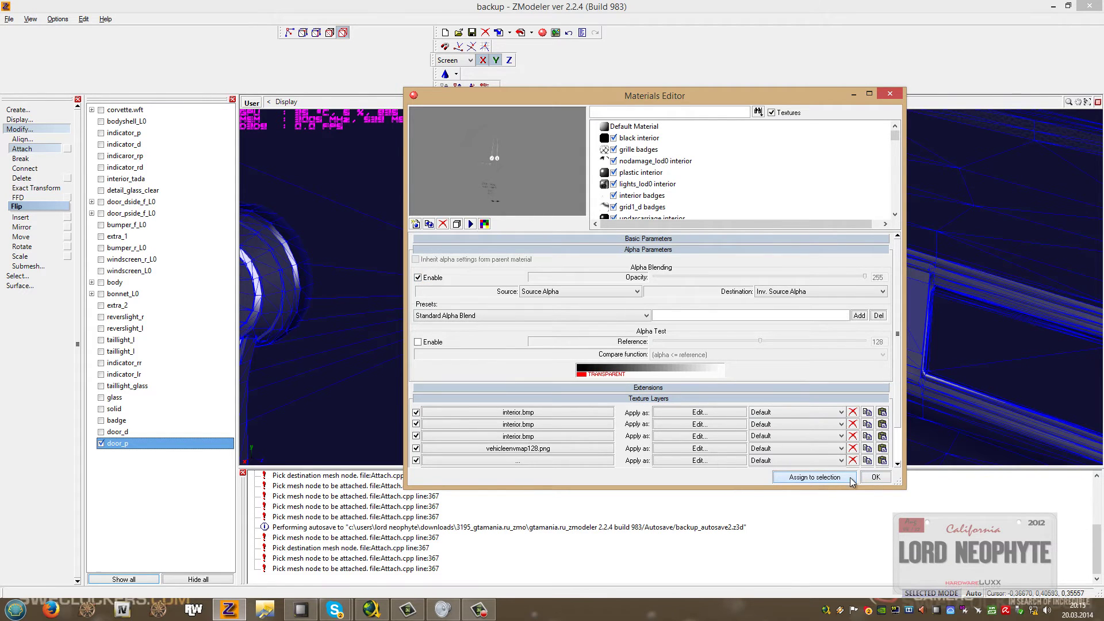
click(885, 476)
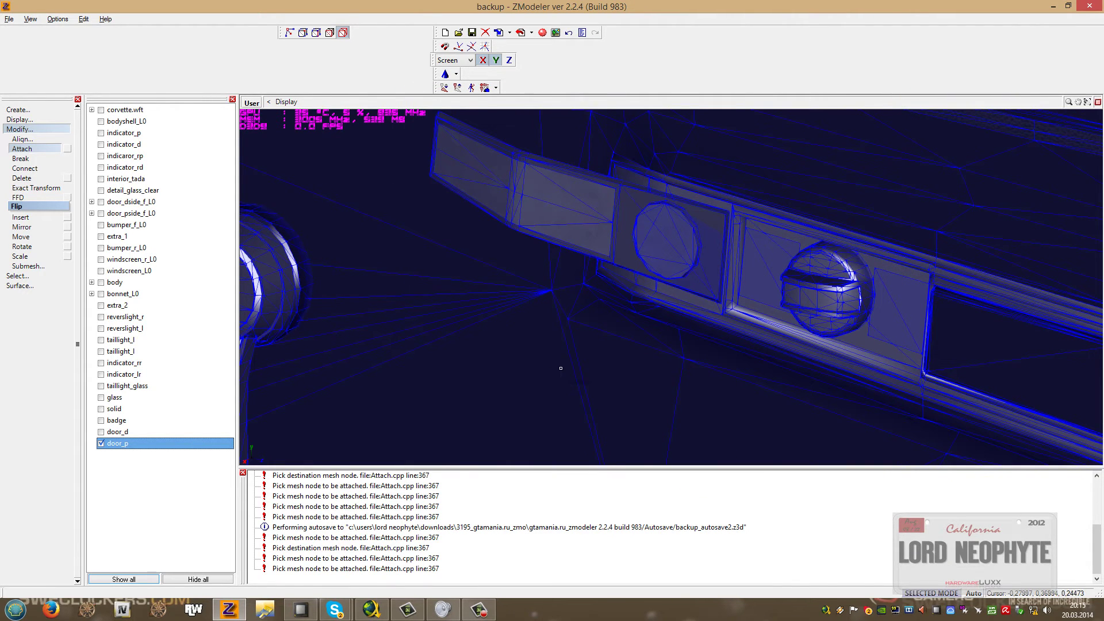
scroll(659, 324, up, 4)
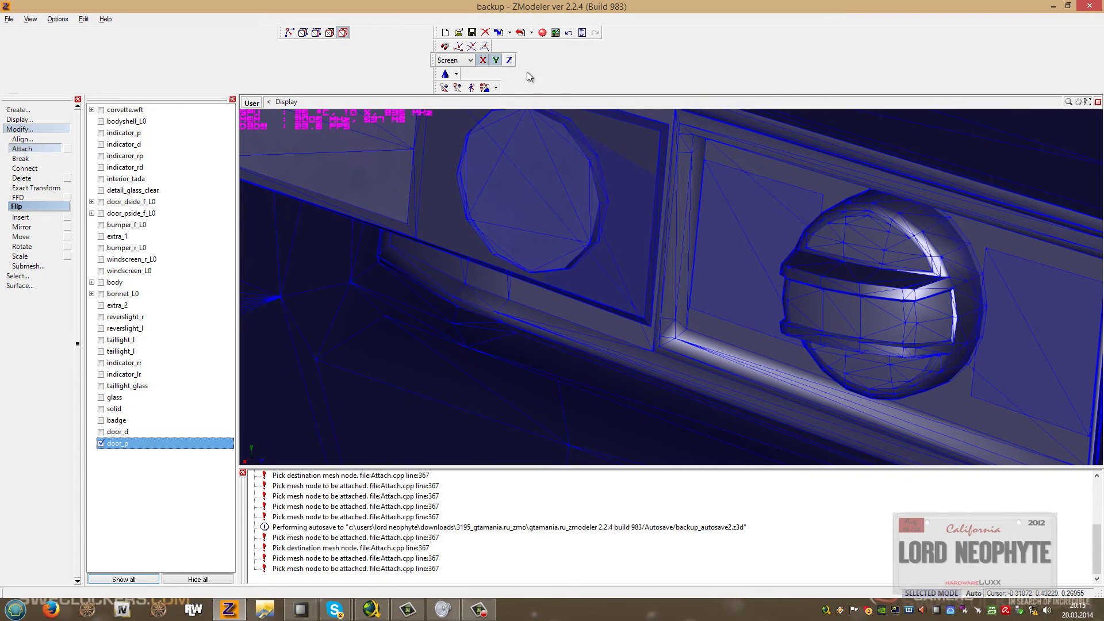
Disable alpha blending again on the interior lightsemissive material.
key(m)
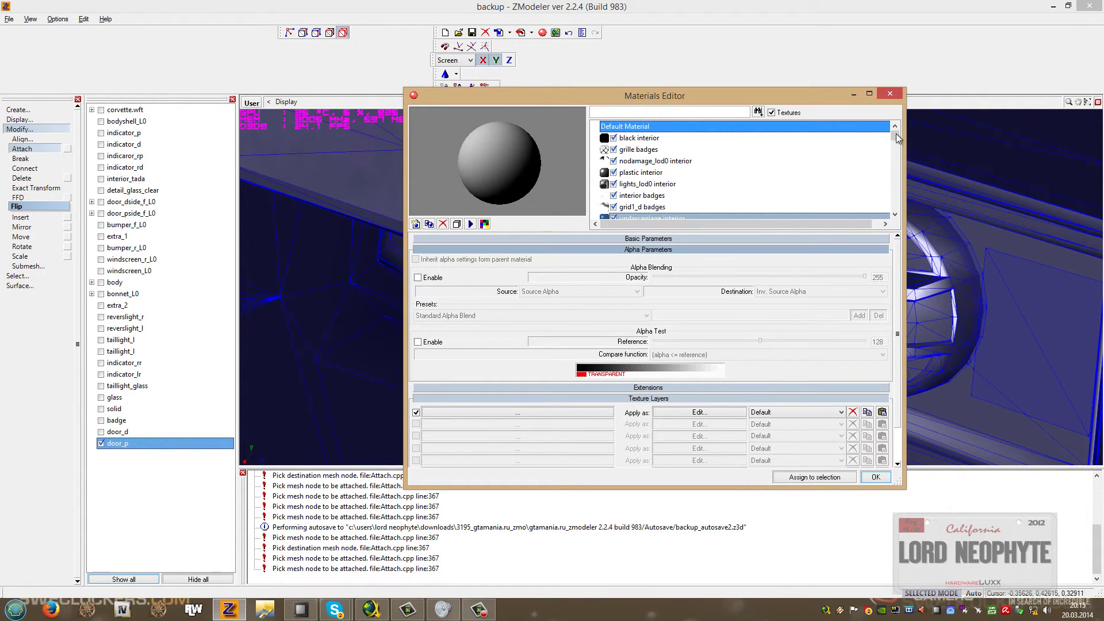
mouse_move(895, 137)
mouse_down()
mouse_move(888, 145)
mouse_move(884, 128)
mouse_up()
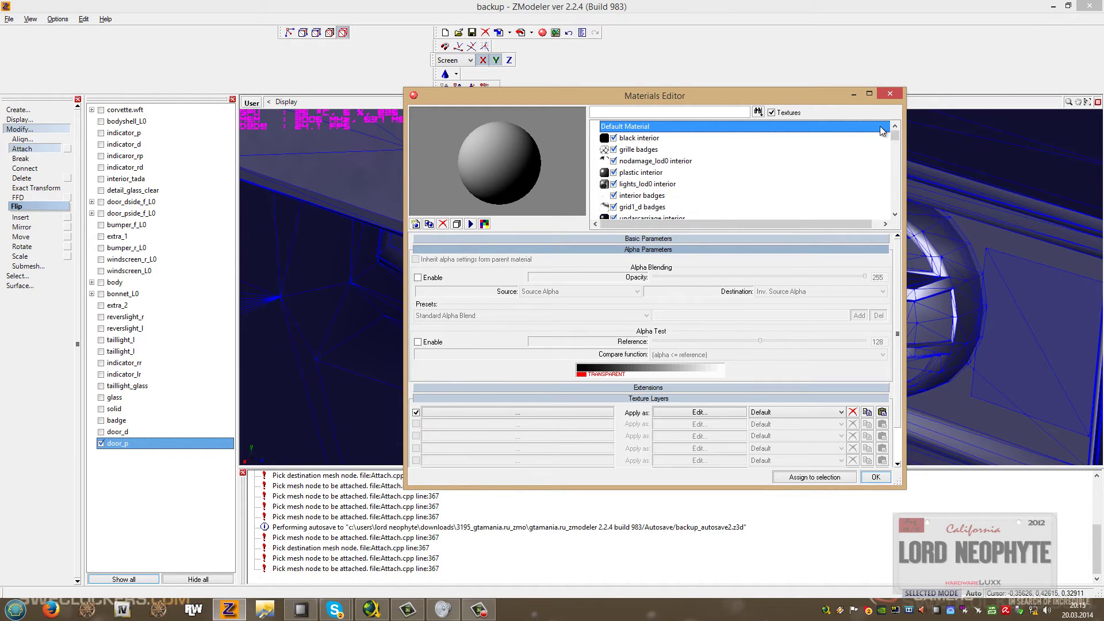
click(689, 177)
scroll(690, 178, down, 3)
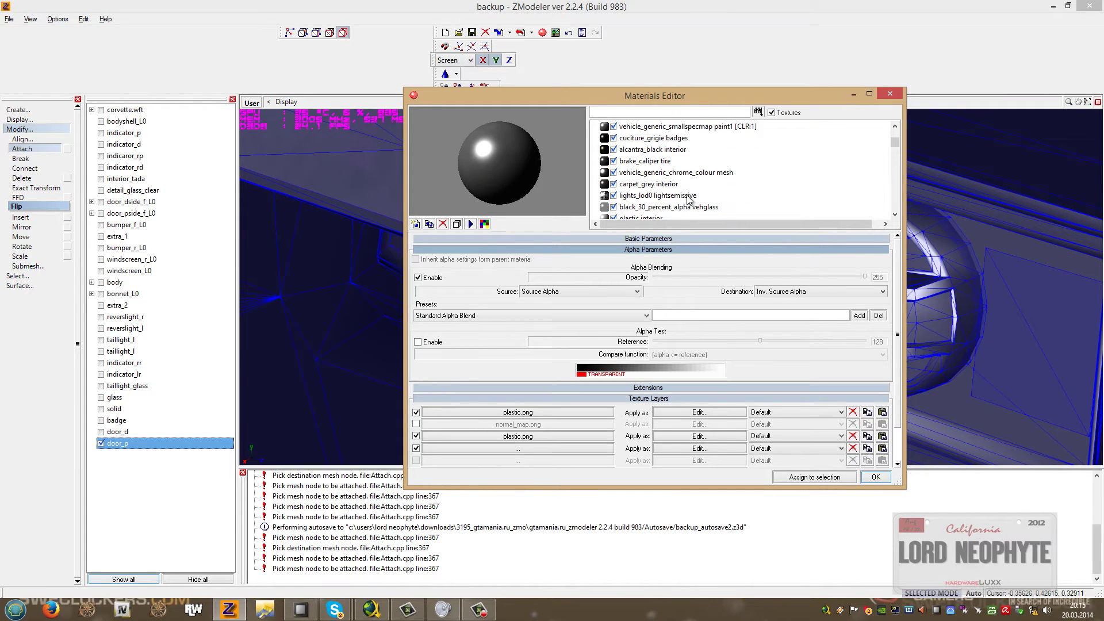
click(687, 195)
scroll(689, 198, down, 3)
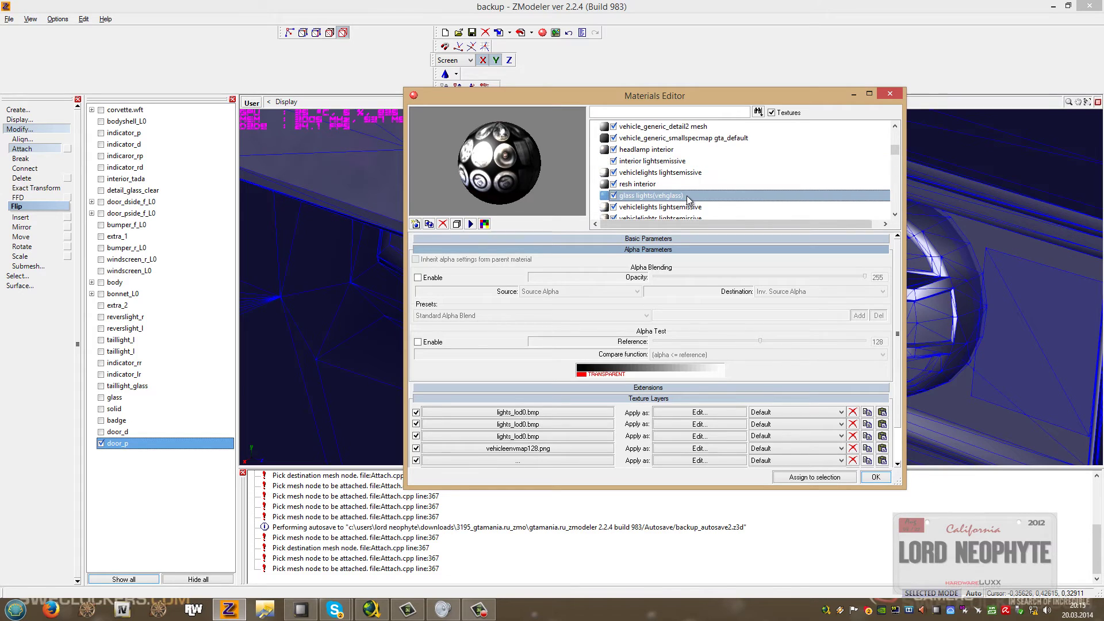
click(690, 161)
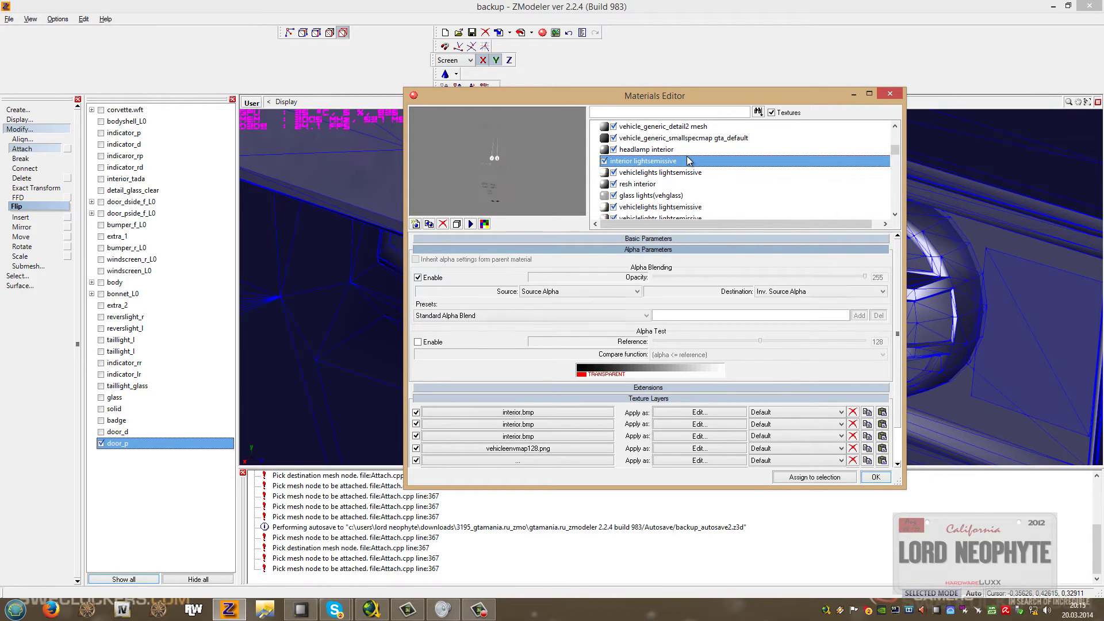
click(435, 282)
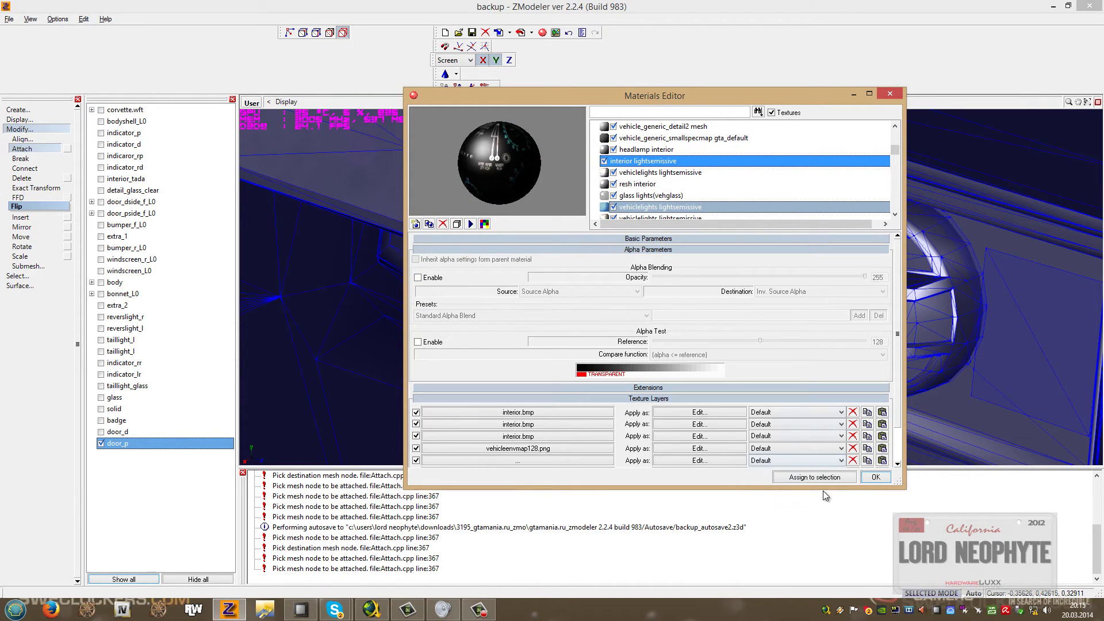
click(876, 477)
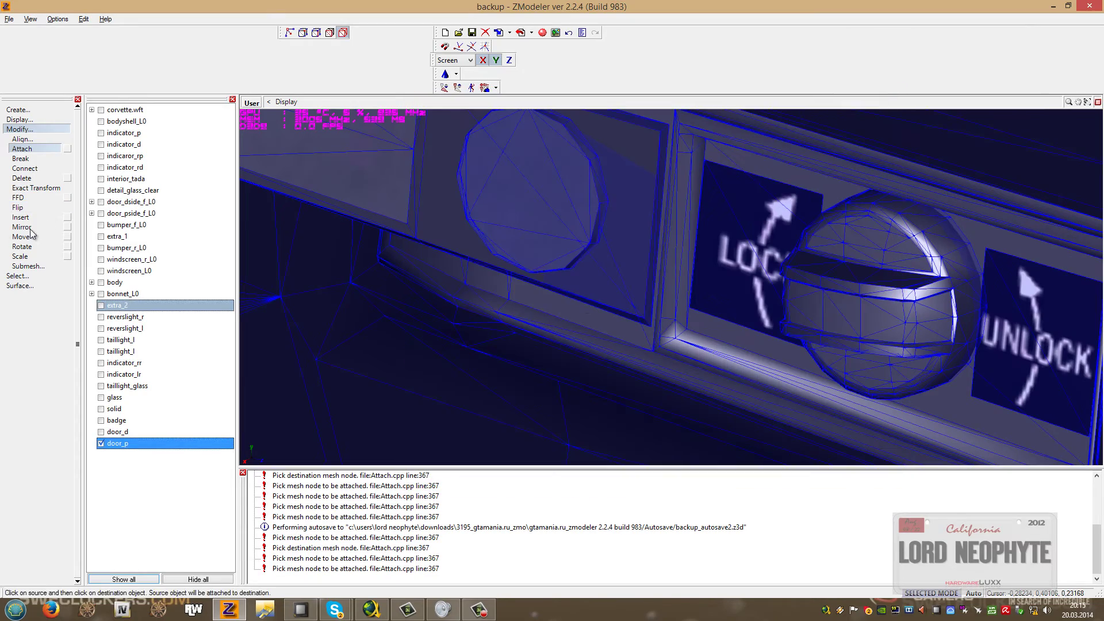
Deselect everything on door_p with Select None and hide the door.
click(40, 275)
scroll(440, 302, down, 10)
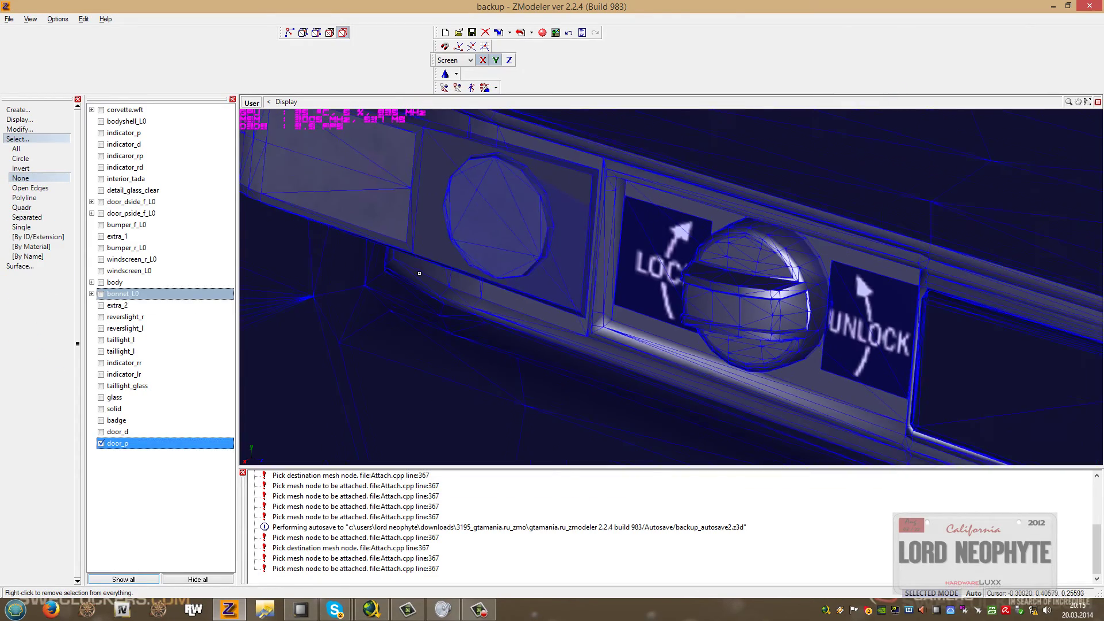
scroll(440, 302, down, 8)
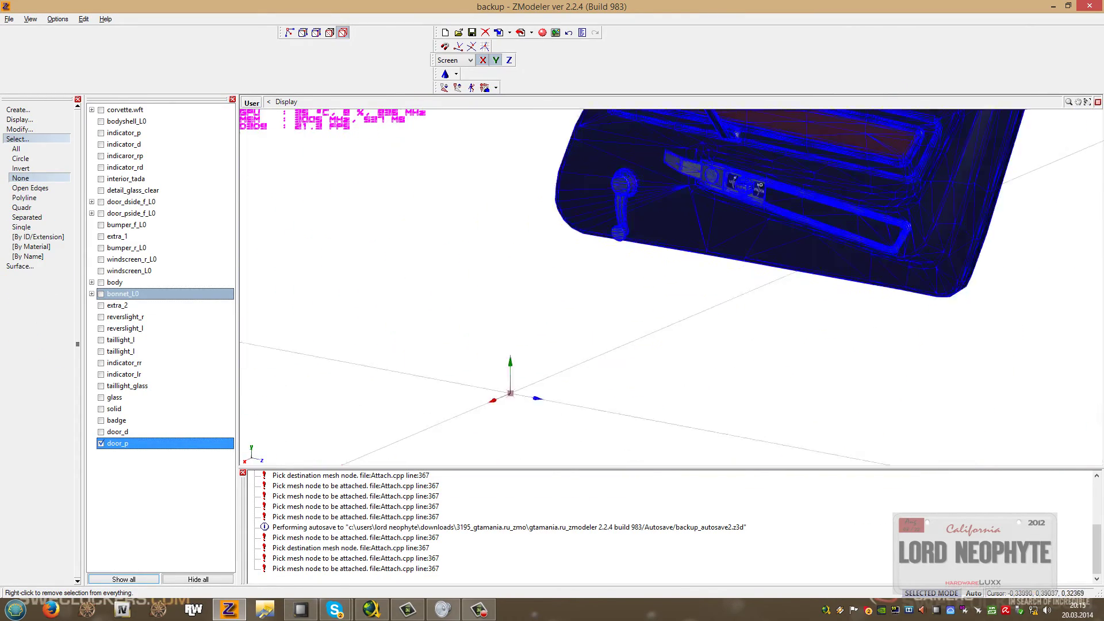
click(101, 442)
Show the remaining badge decals and attach them to the solid interior mesh.
click(101, 420)
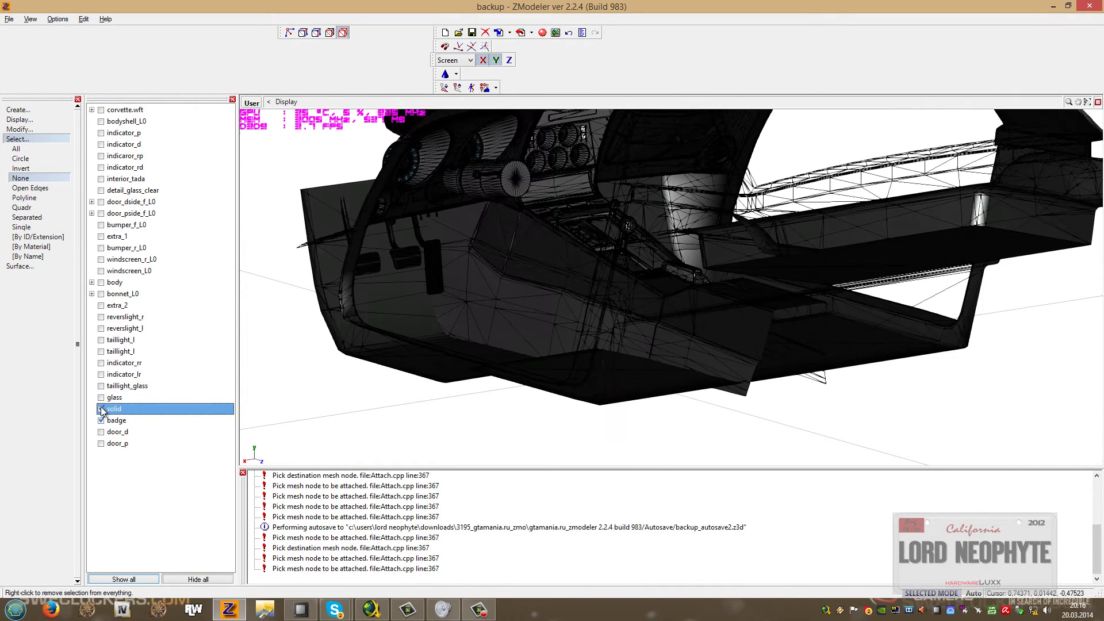
click(102, 410)
middle_drag(527, 337, 460, 391)
click(57, 130)
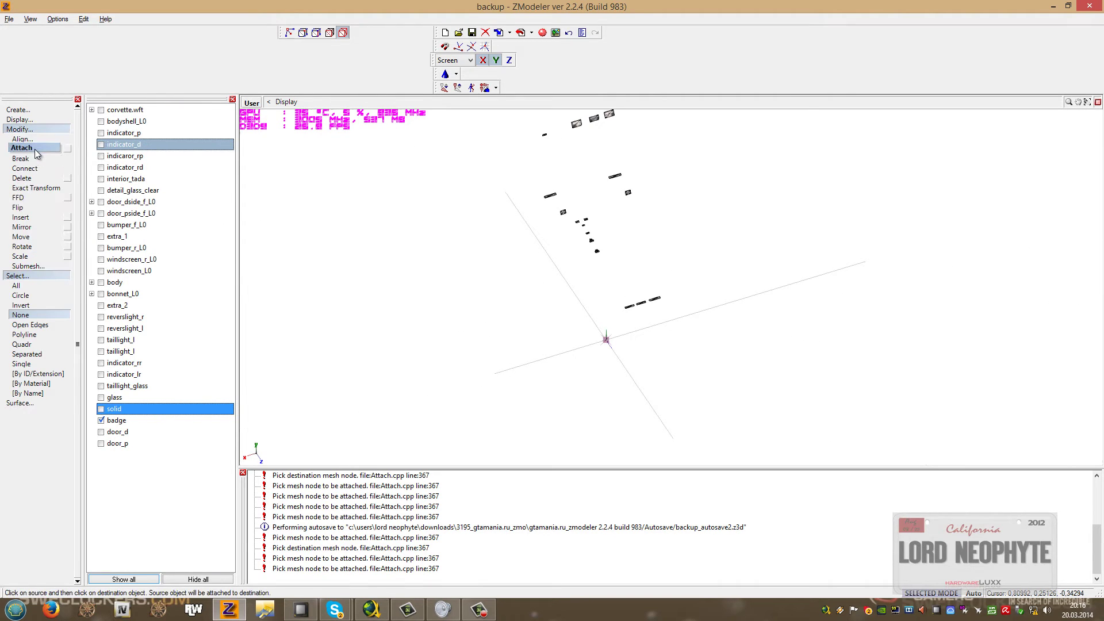
click(35, 150)
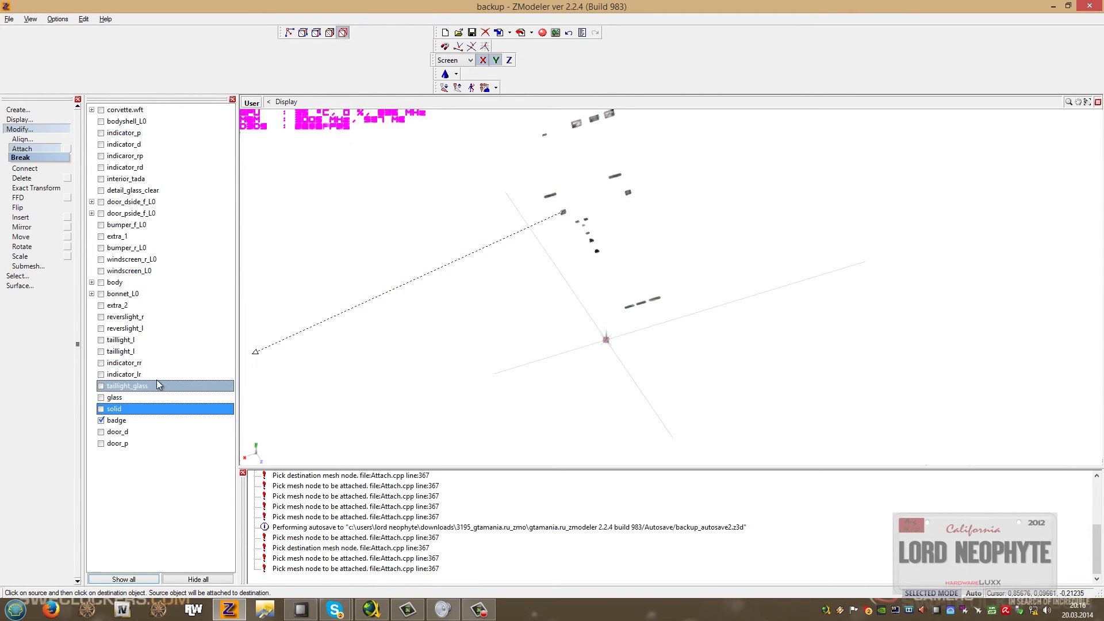
click(111, 408)
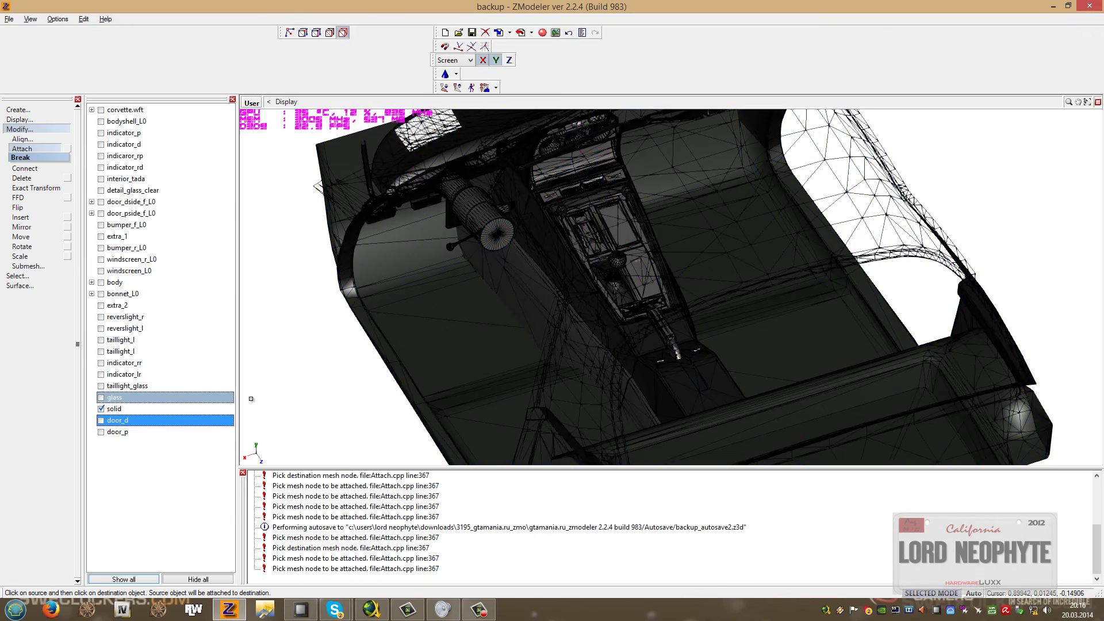
Try attaching solid to glass, check the gauge cluster, and undo the attachment.
click(134, 396)
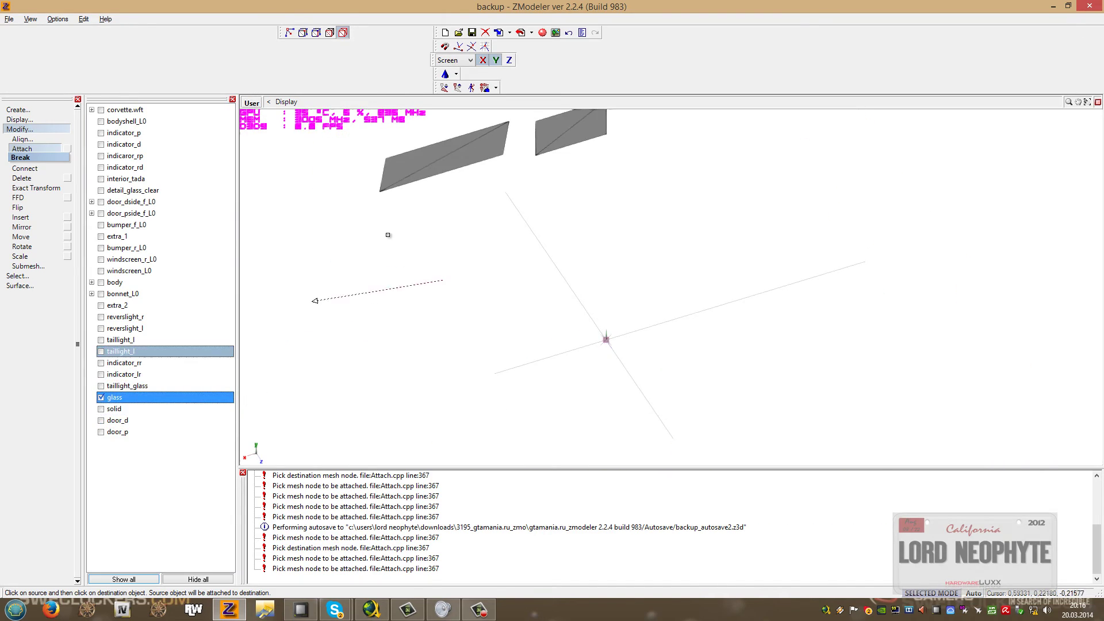
click(415, 170)
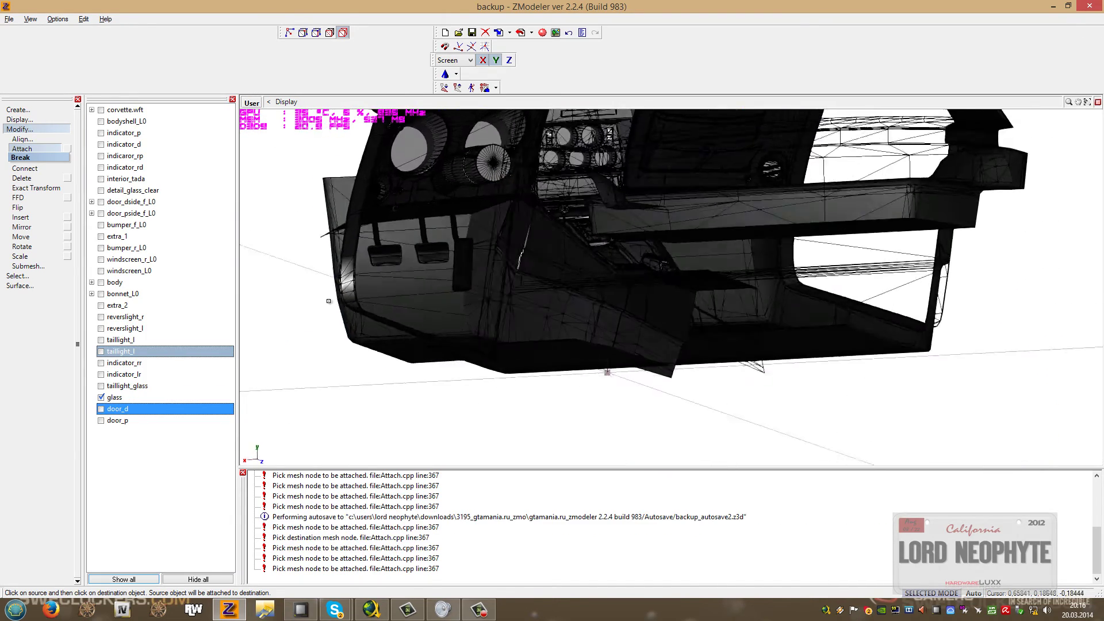
scroll(385, 254, up, 6)
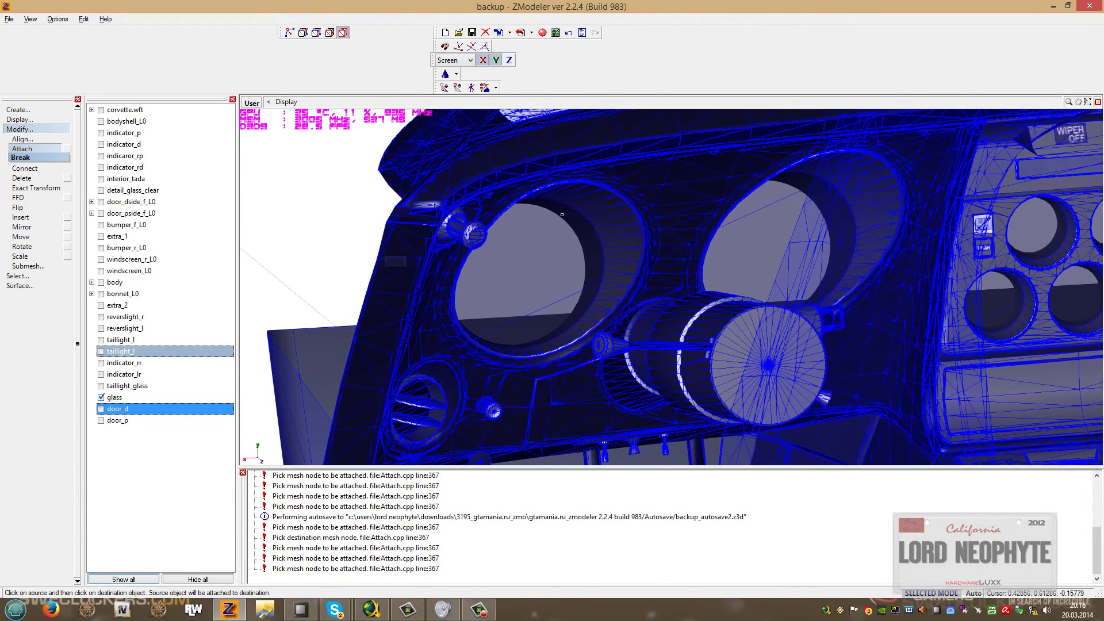
click(569, 33)
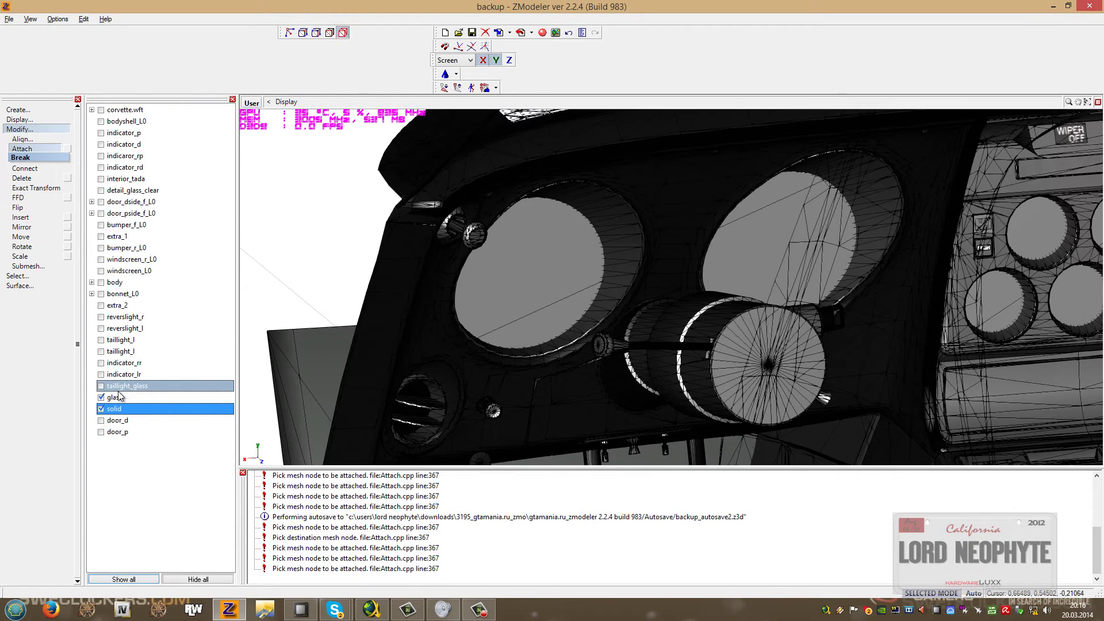
Move solid above glass in the object list and toggle the solid mesh's visibility to compare the two.
drag(114, 404, 117, 394)
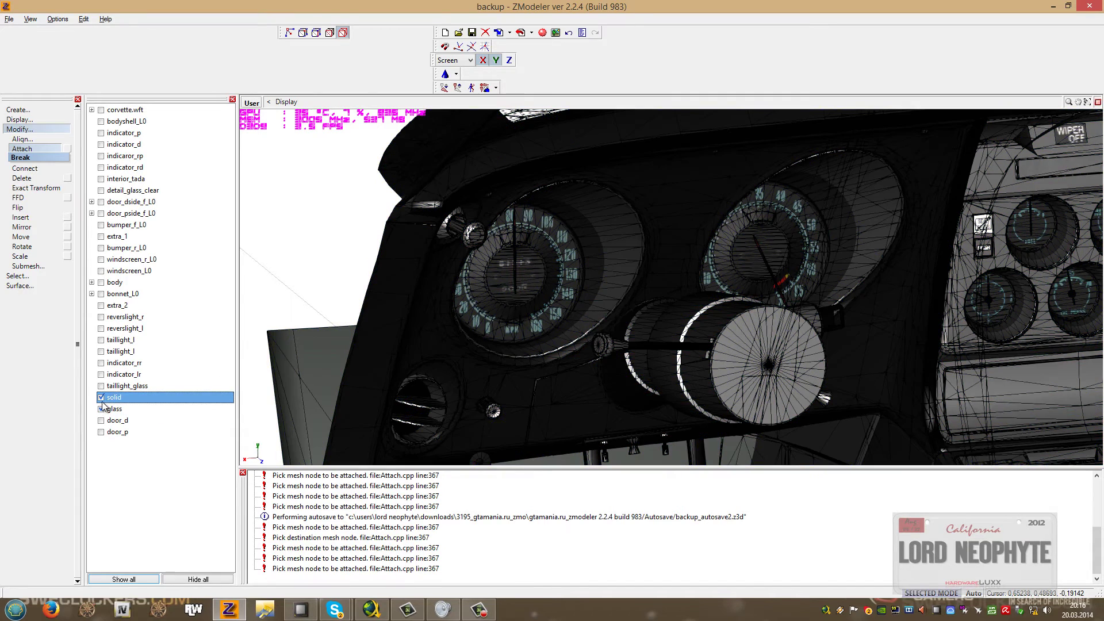
click(101, 397)
click(101, 399)
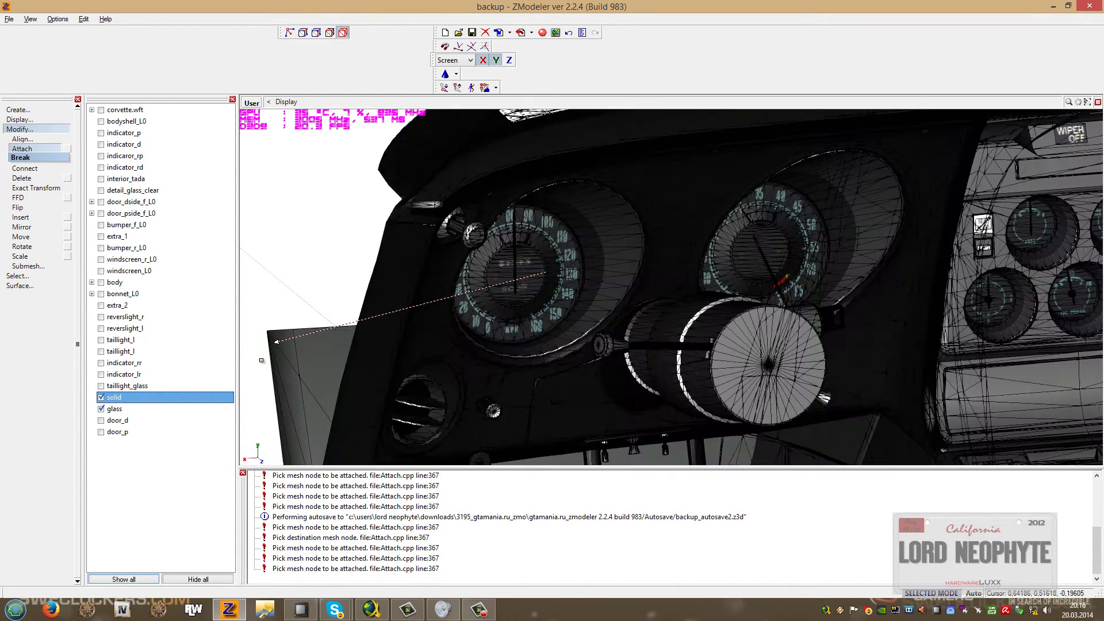
Try attaching glass to solid and solid to glass, and undo each attempt.
click(390, 317)
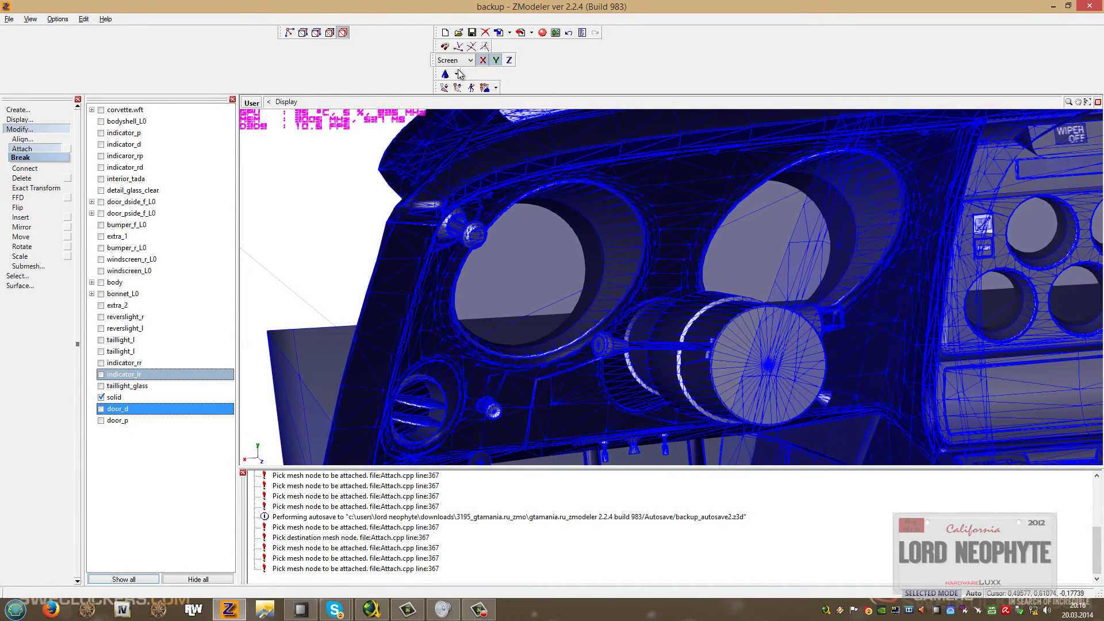
click(568, 32)
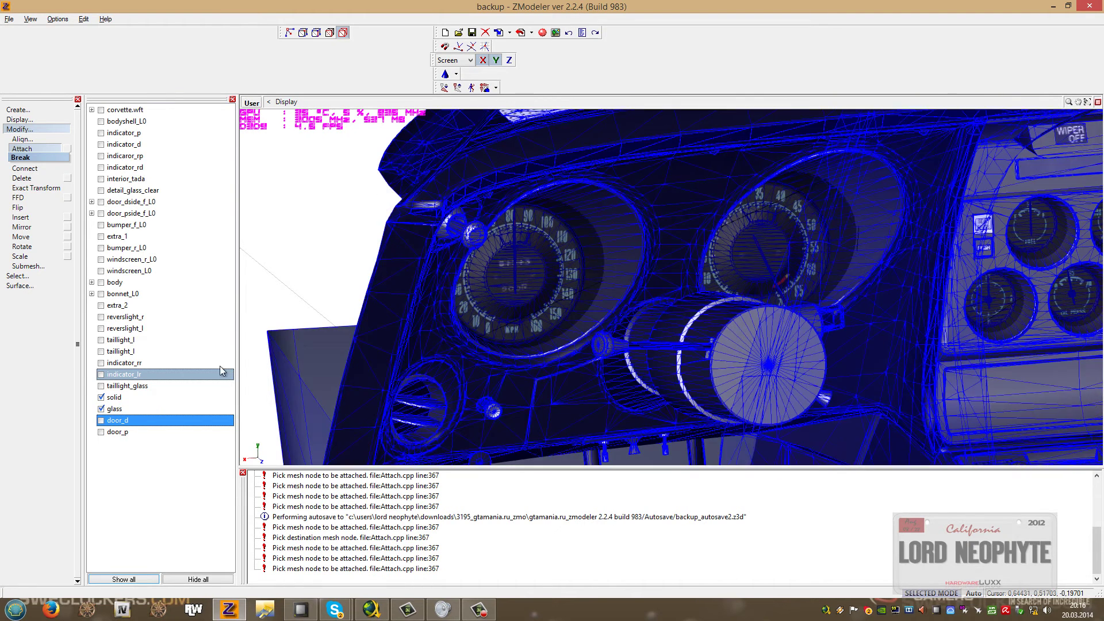
click(101, 398)
click(101, 409)
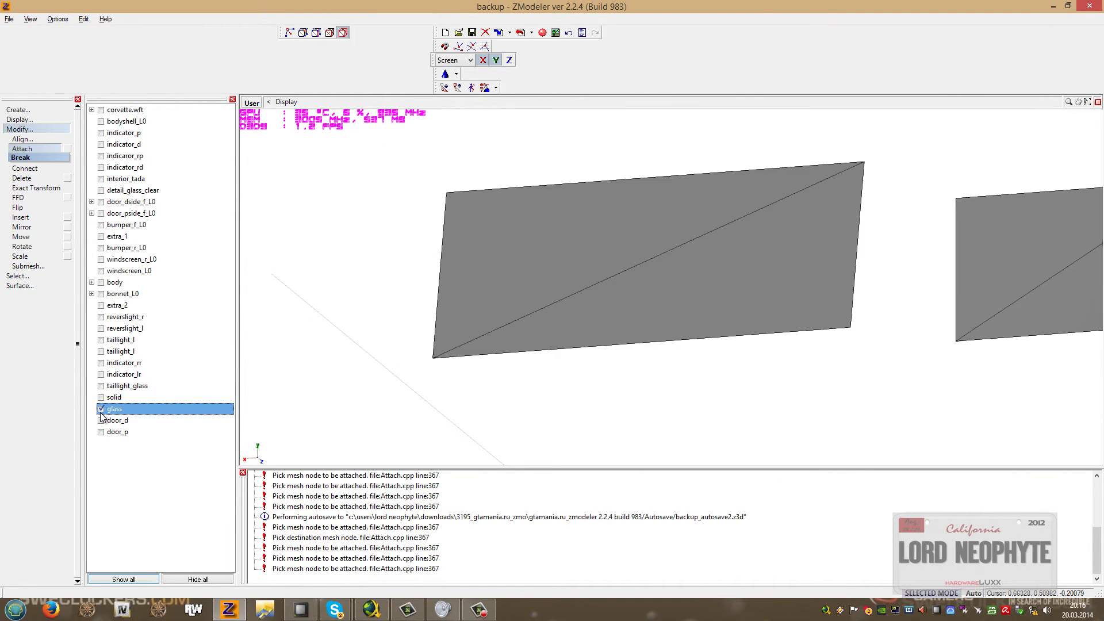
click(109, 398)
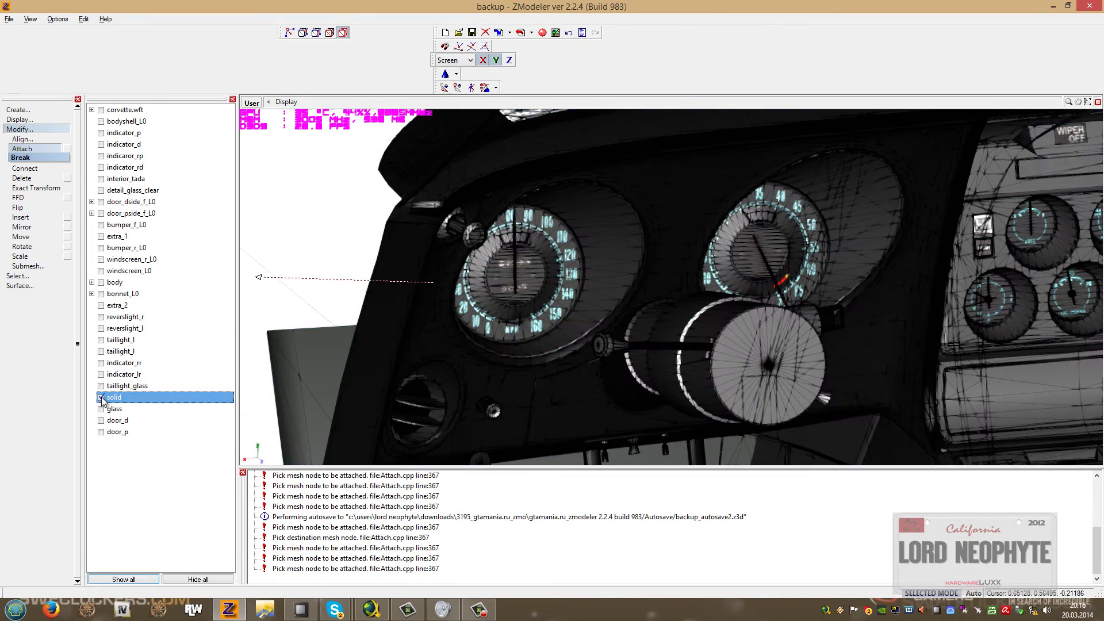
click(101, 398)
click(101, 408)
click(500, 261)
click(284, 322)
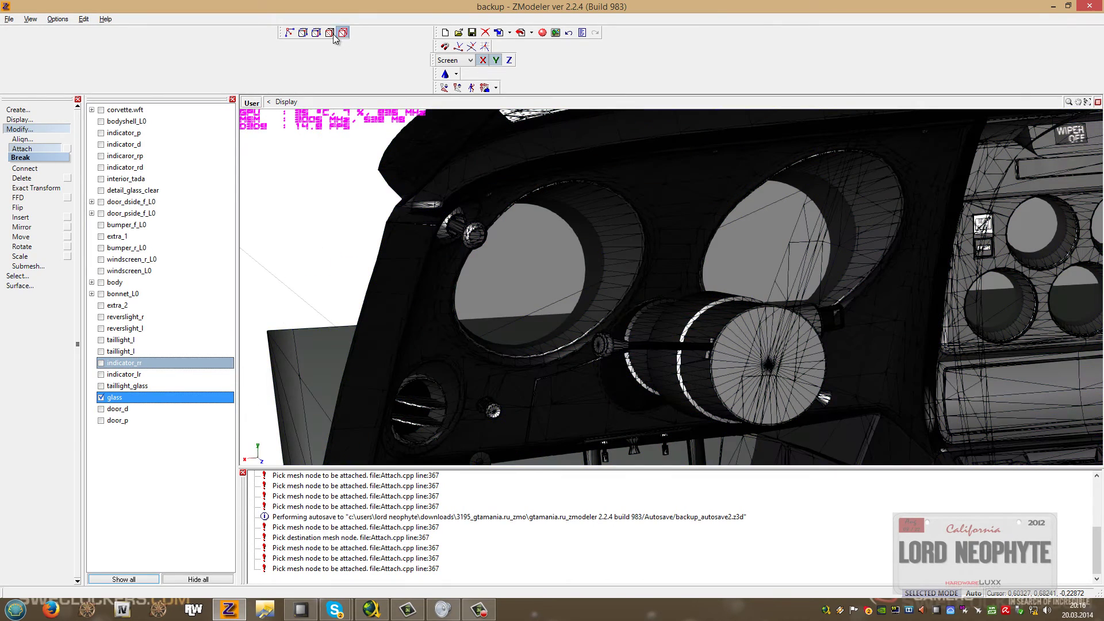
click(568, 32)
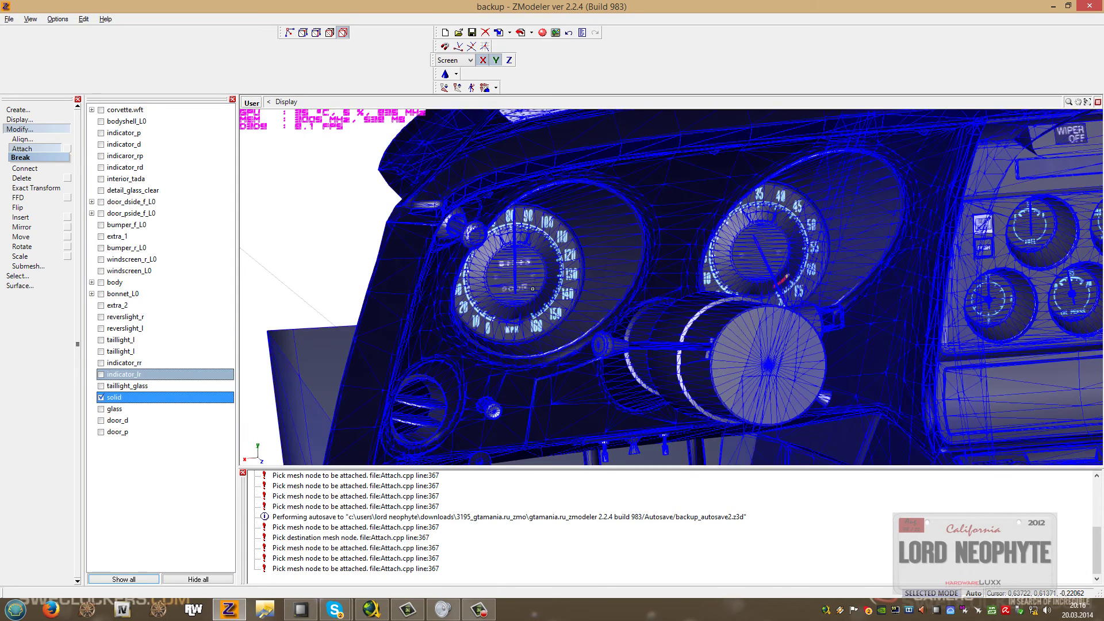
click(532, 281)
click(102, 398)
click(100, 409)
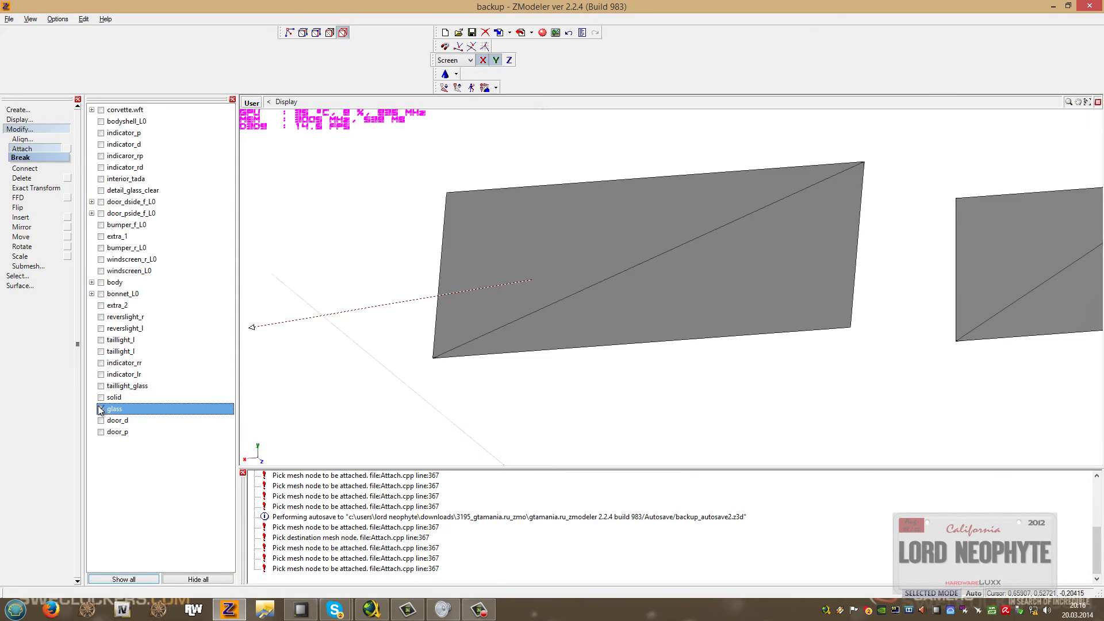
click(101, 398)
right_click(403, 216)
click(256, 263)
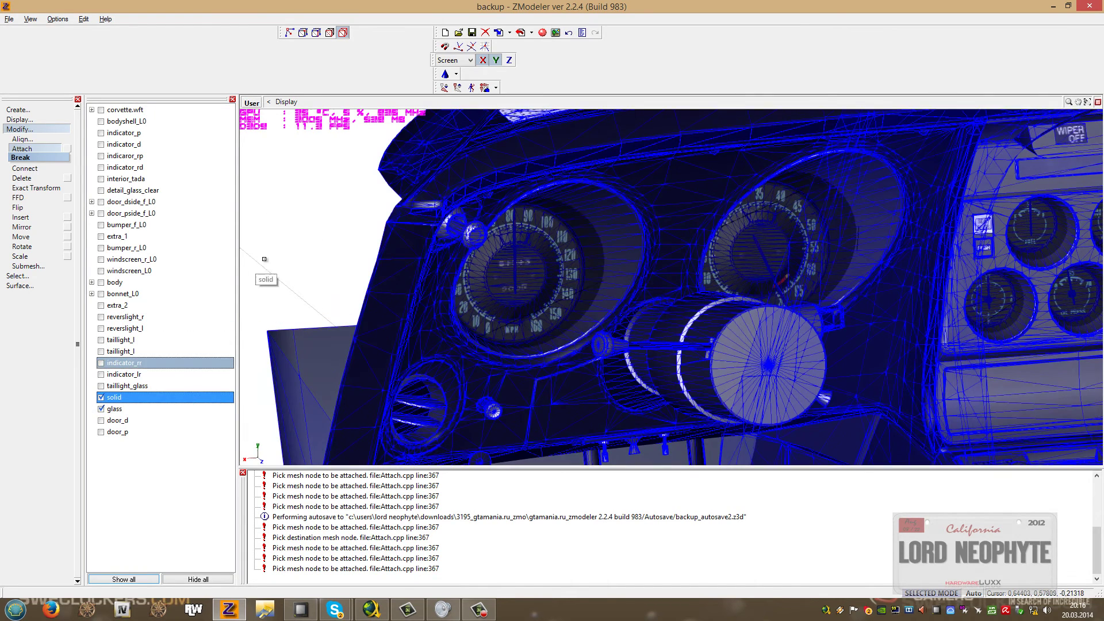
click(264, 259)
Deselect everything with Select None and compare the gauges with the glass mesh hidden and shown.
click(18, 276)
click(34, 317)
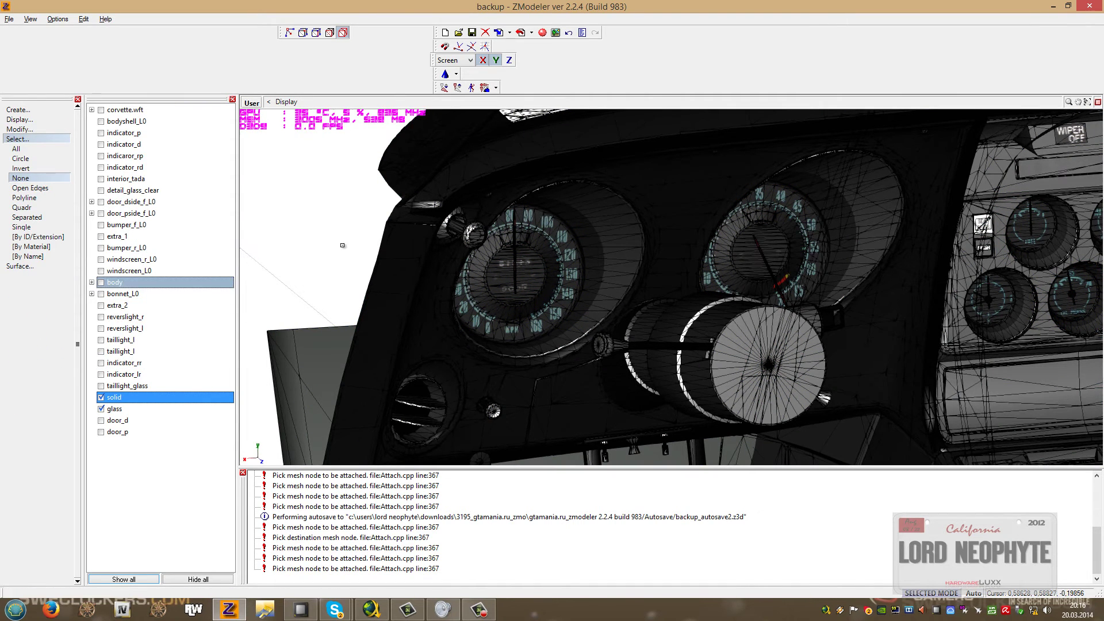
click(101, 409)
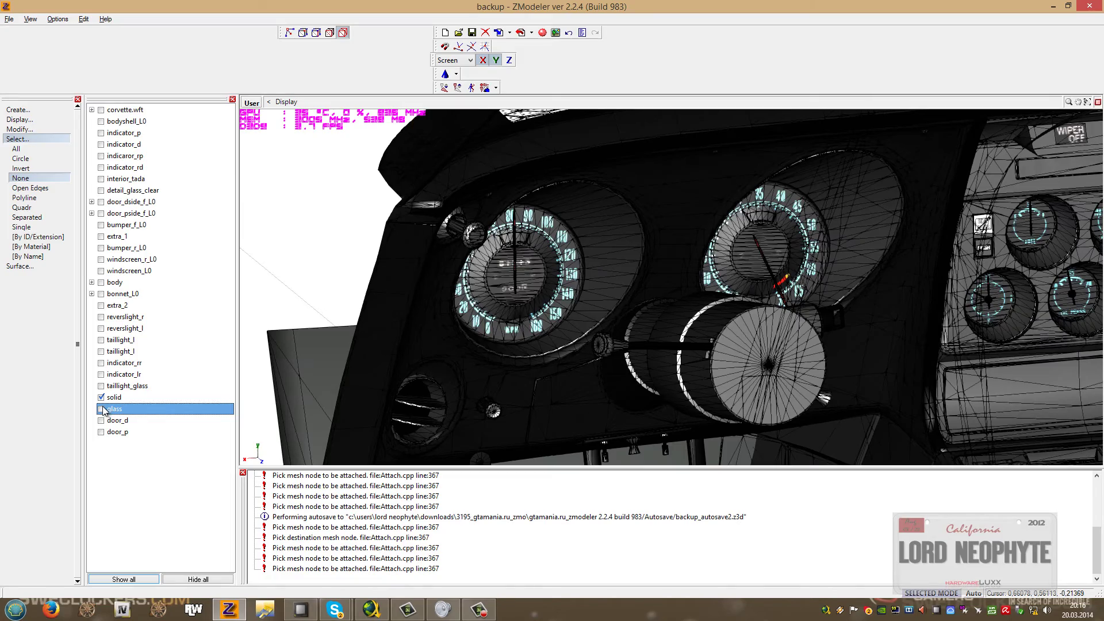
click(102, 409)
scroll(403, 235, down, 5)
middle_drag(419, 234, 386, 240)
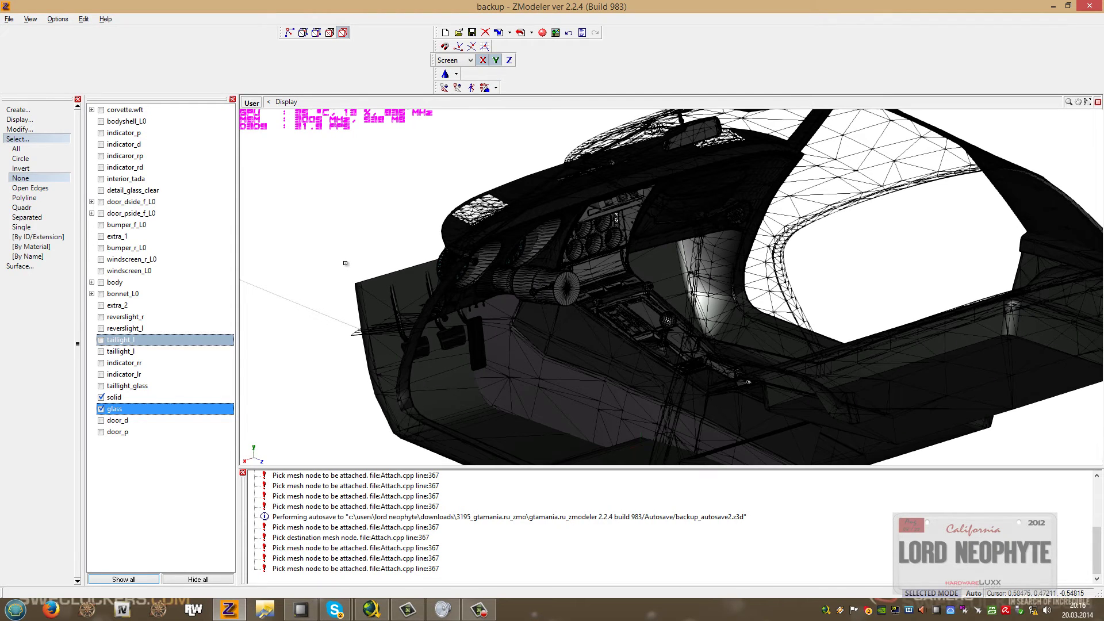
Rename solid as chassis_L0, place it and glass below bodyshell_L0, and reorder door_d and door_p below their matching door nodes.
click(112, 398)
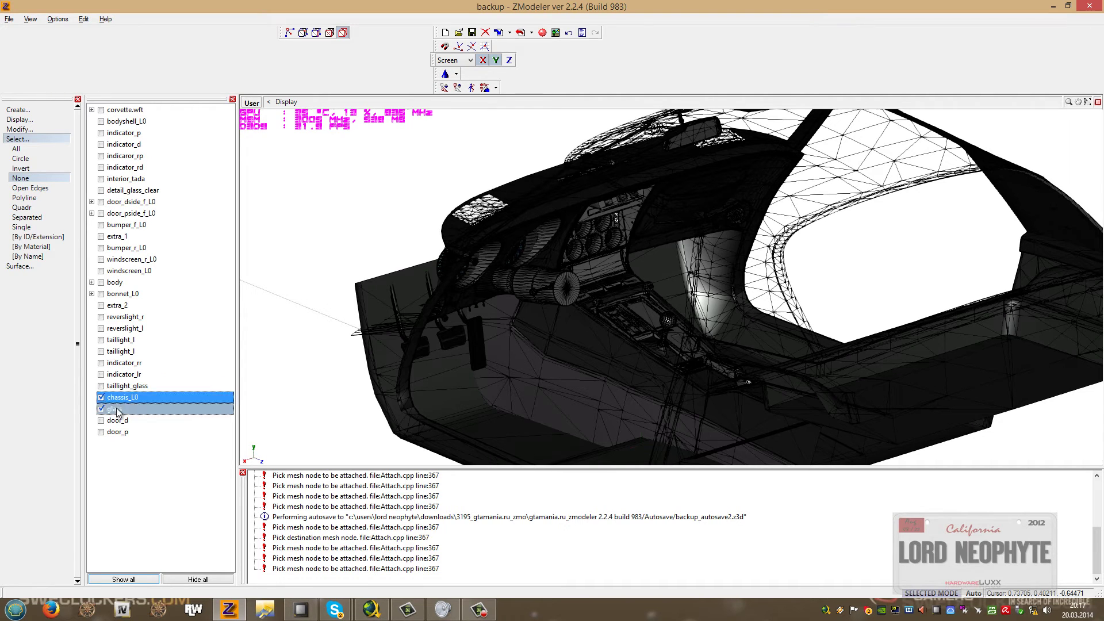
drag(142, 134, 143, 134)
drag(114, 408, 140, 140)
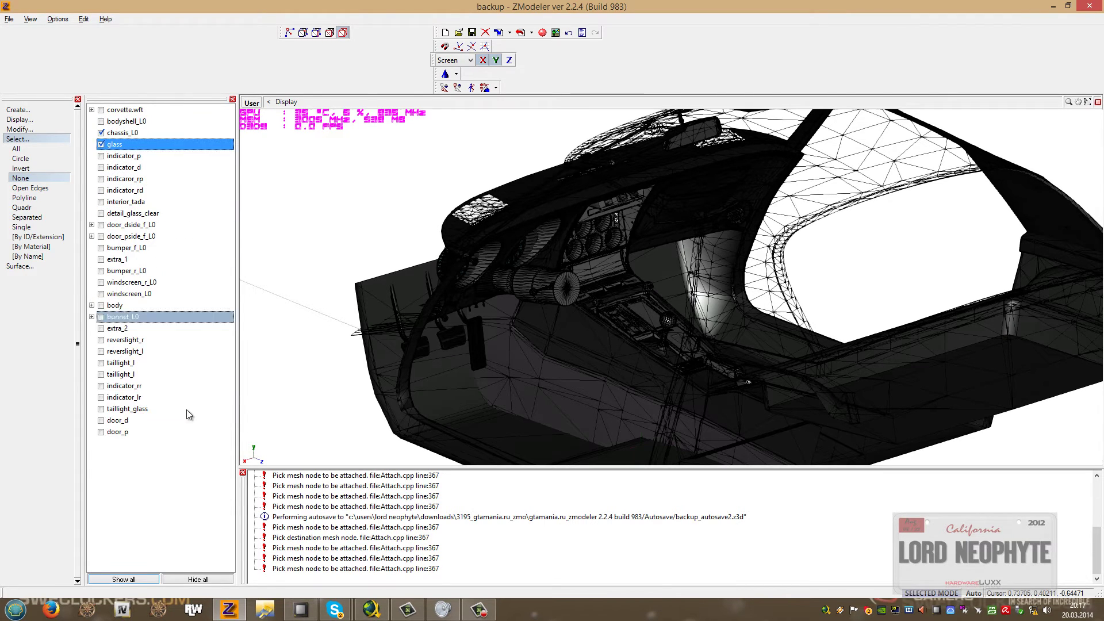
mouse_move(116, 420)
mouse_down()
mouse_move(129, 350)
mouse_move(117, 237)
mouse_move(118, 430)
mouse_move(129, 258)
mouse_up()
Show all the remaining car nodes, from bodyshell_L0 and indicator_p through taillight_glass, leaving corvette.wft hidden.
click(101, 156)
click(101, 121)
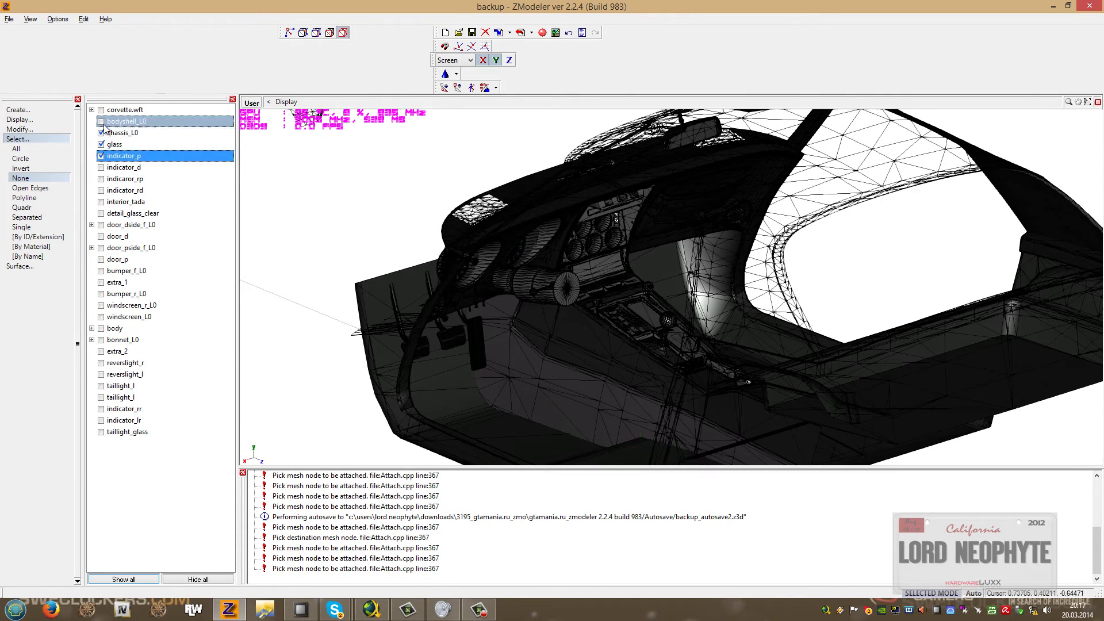
click(101, 168)
click(101, 179)
click(101, 190)
click(102, 201)
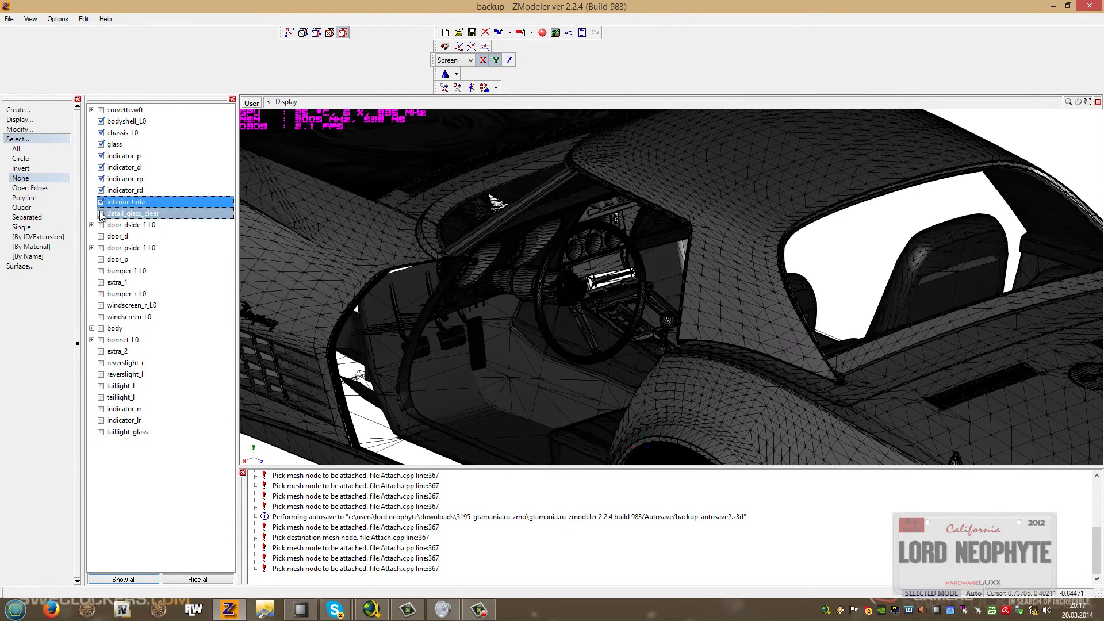
click(101, 213)
click(101, 225)
click(101, 236)
click(101, 248)
click(101, 260)
click(101, 271)
click(101, 282)
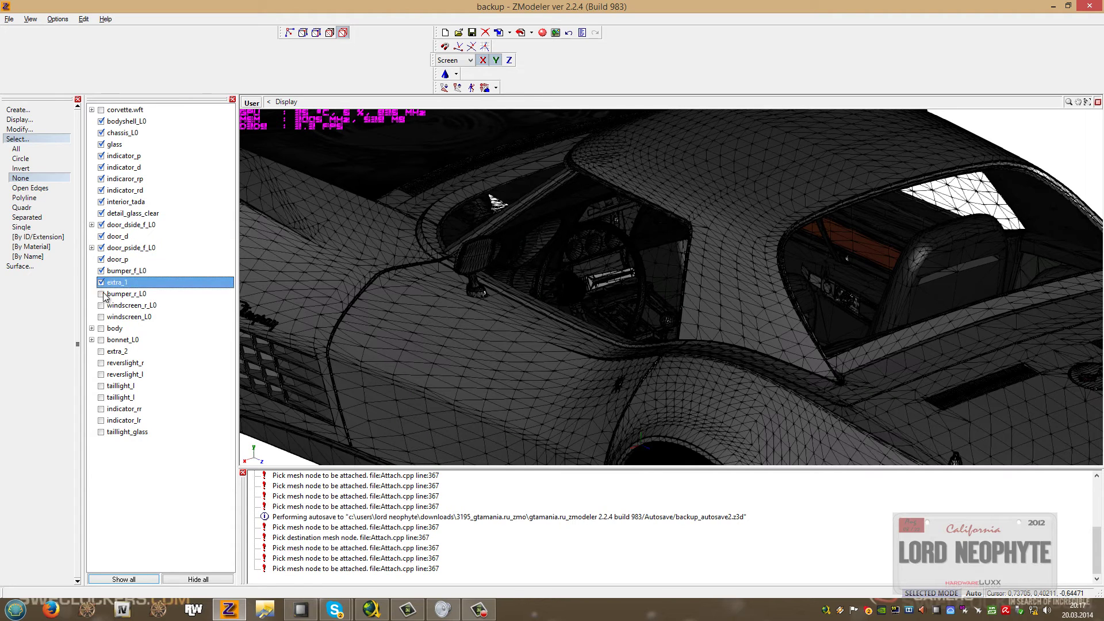
click(101, 294)
click(102, 305)
click(101, 317)
click(102, 328)
click(102, 340)
click(101, 352)
click(101, 363)
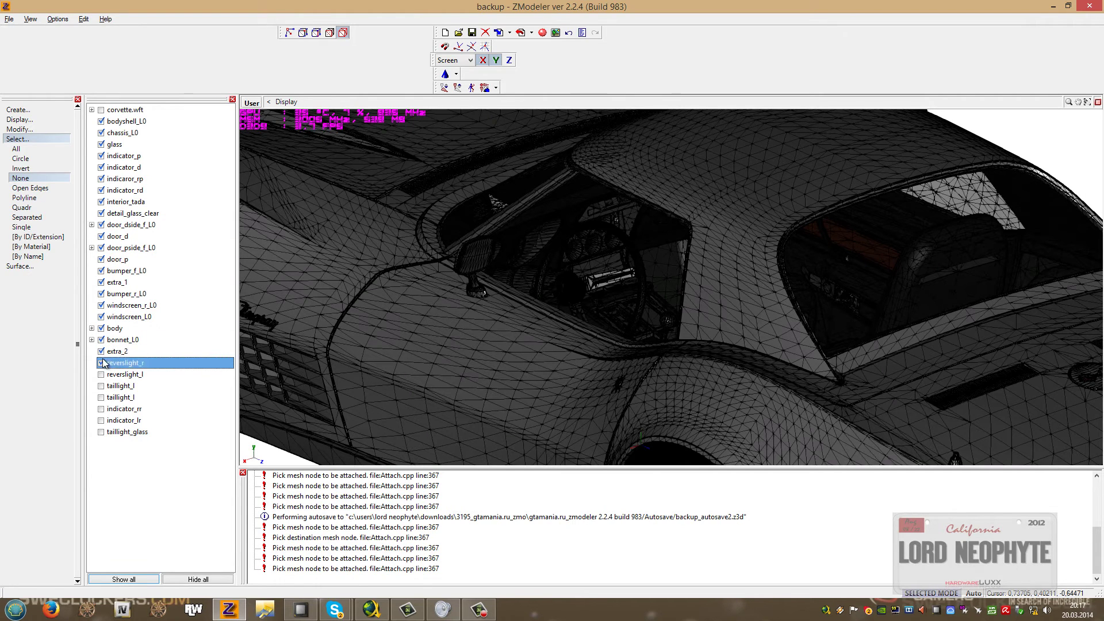
click(102, 375)
click(102, 385)
click(101, 398)
click(101, 409)
click(102, 420)
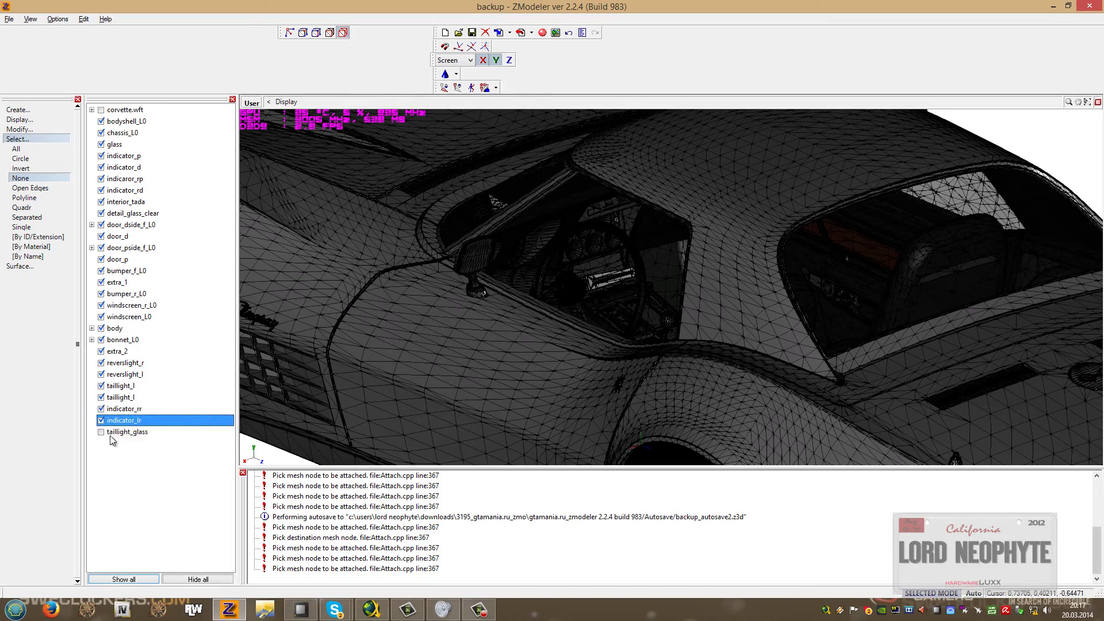
click(101, 432)
Examine the assembled car and its interior in the enlarged 3D view, checking the gauges, door panels, console and dashboard.
scroll(475, 337, down, 5)
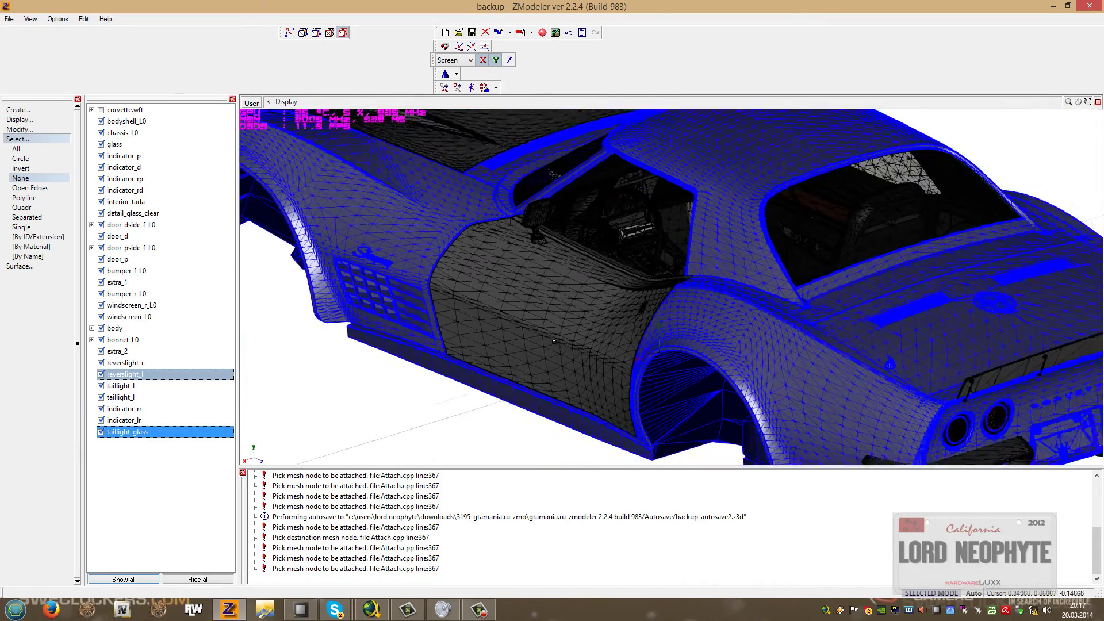
click(513, 390)
middle_drag(512, 389, 813, 339)
click(1098, 103)
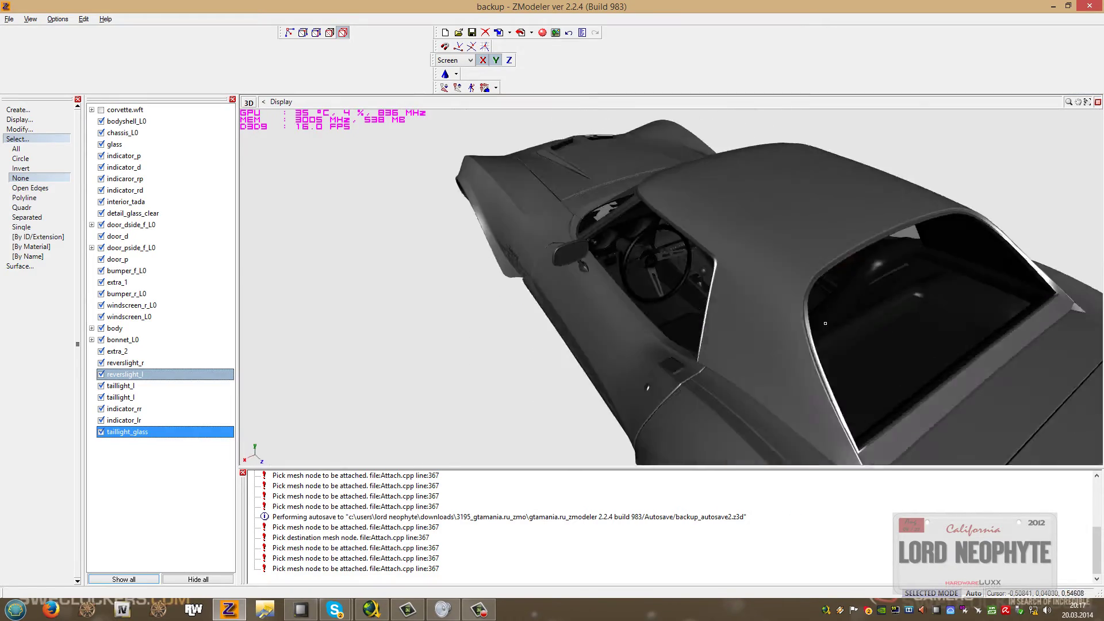
scroll(828, 325, up, 10)
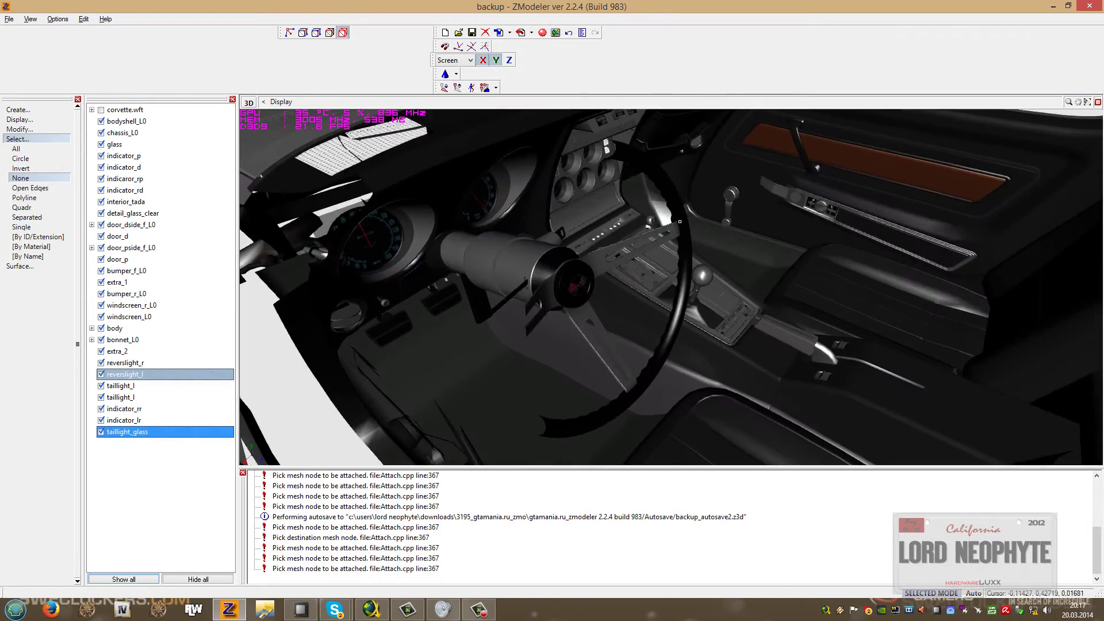
middle_drag(634, 217, 618, 304)
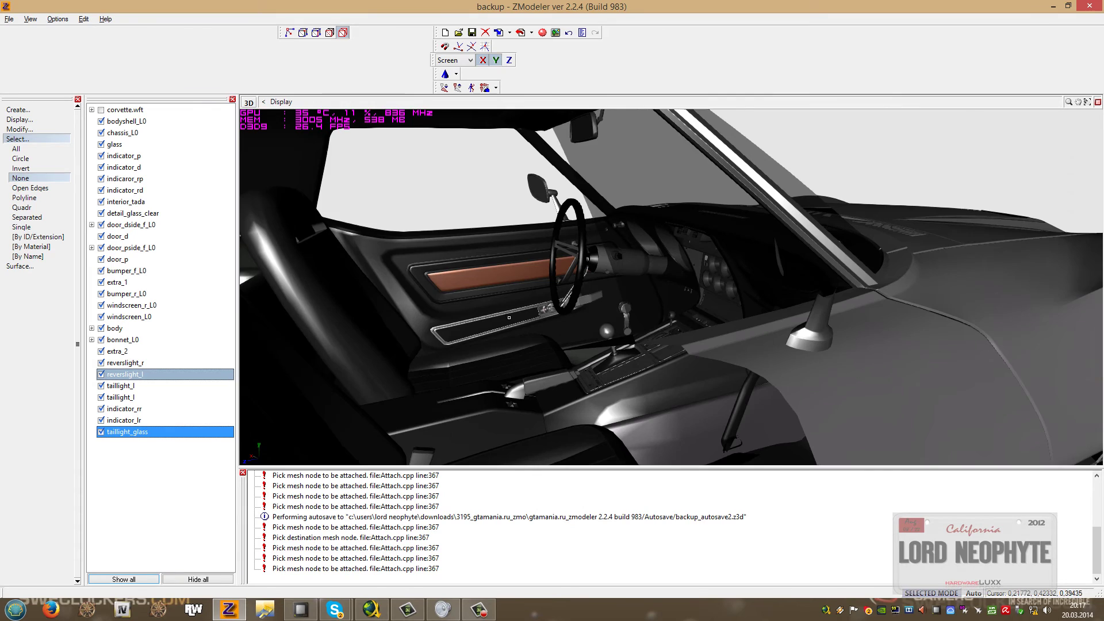
middle_drag(509, 317, 562, 319)
scroll(952, 279, up, 3)
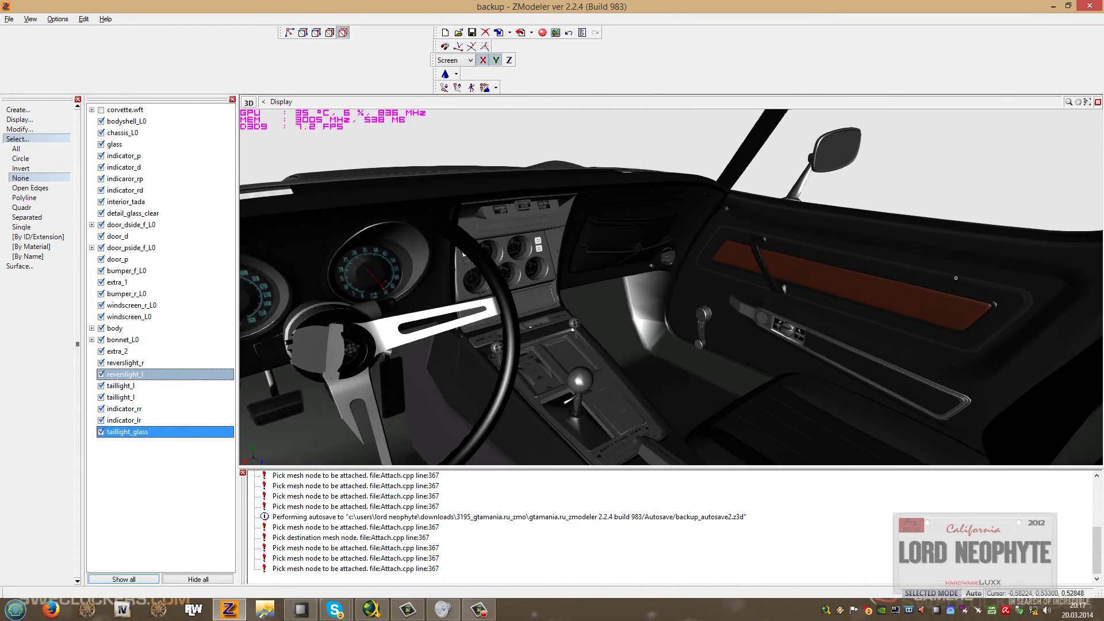
middle_drag(760, 332, 617, 332)
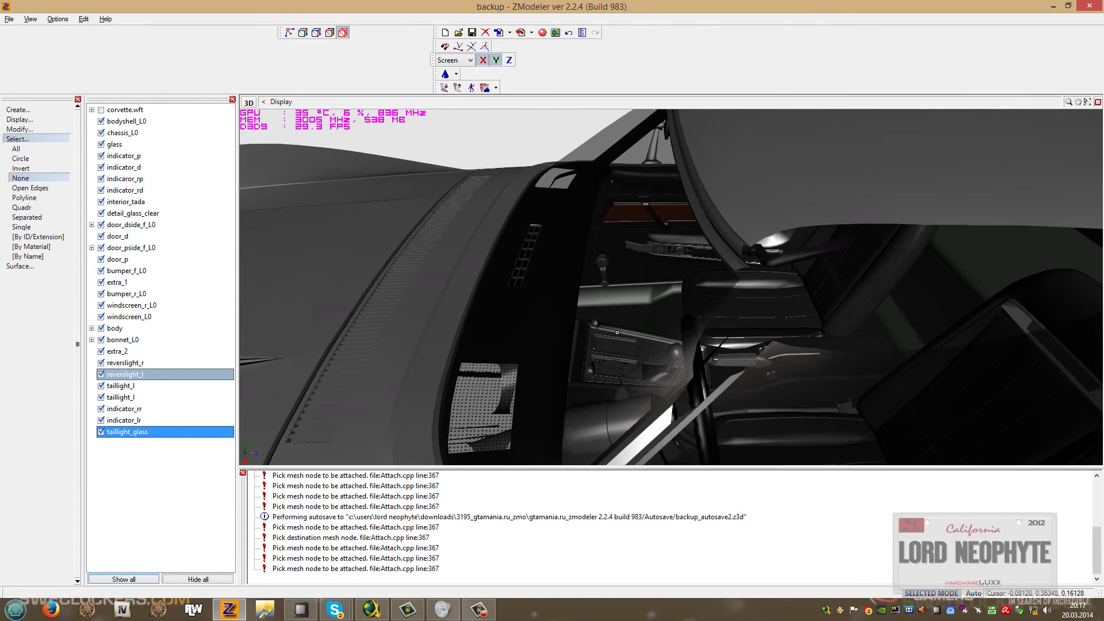
click(1098, 102)
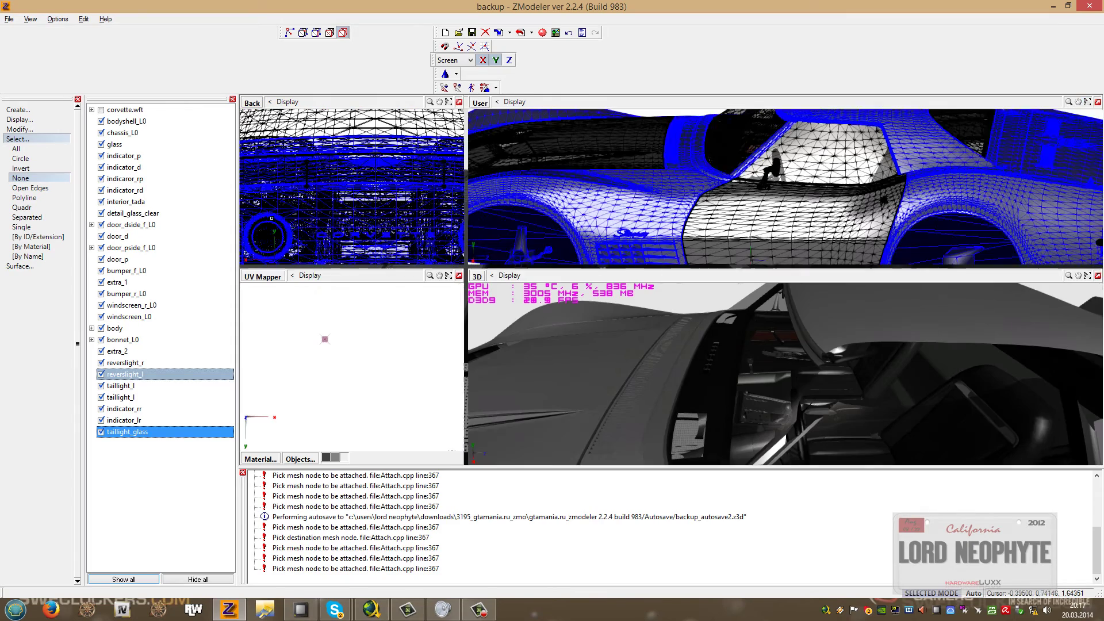
Isolate chassis_L0 in an enlarged User view and deselect it with Select None.
right_click(136, 134)
click(168, 176)
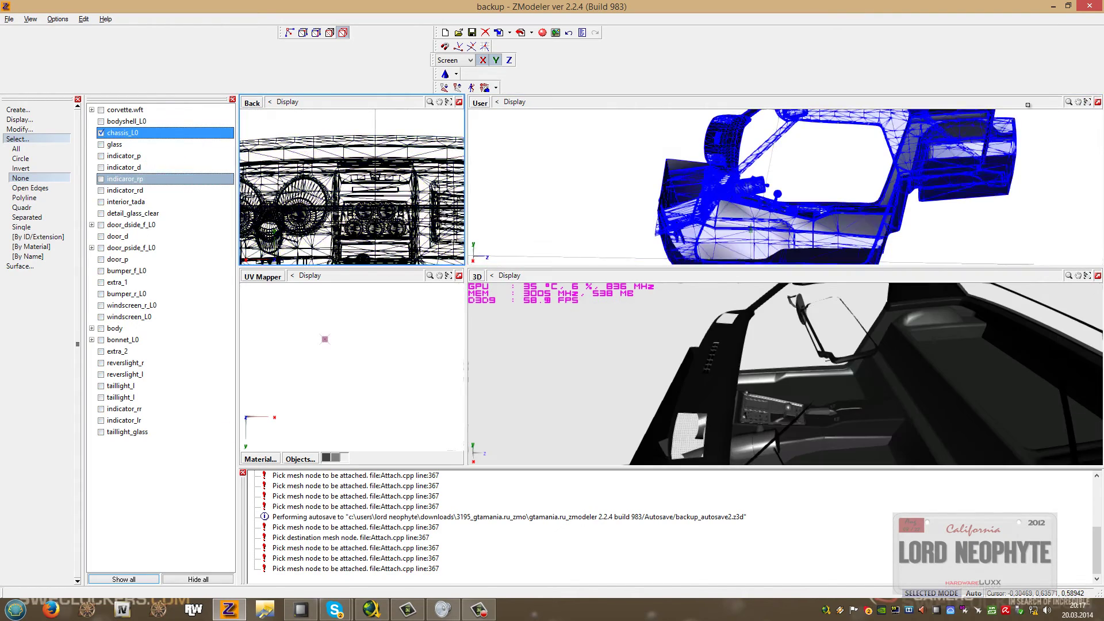
click(1097, 102)
middle_drag(809, 224, 807, 233)
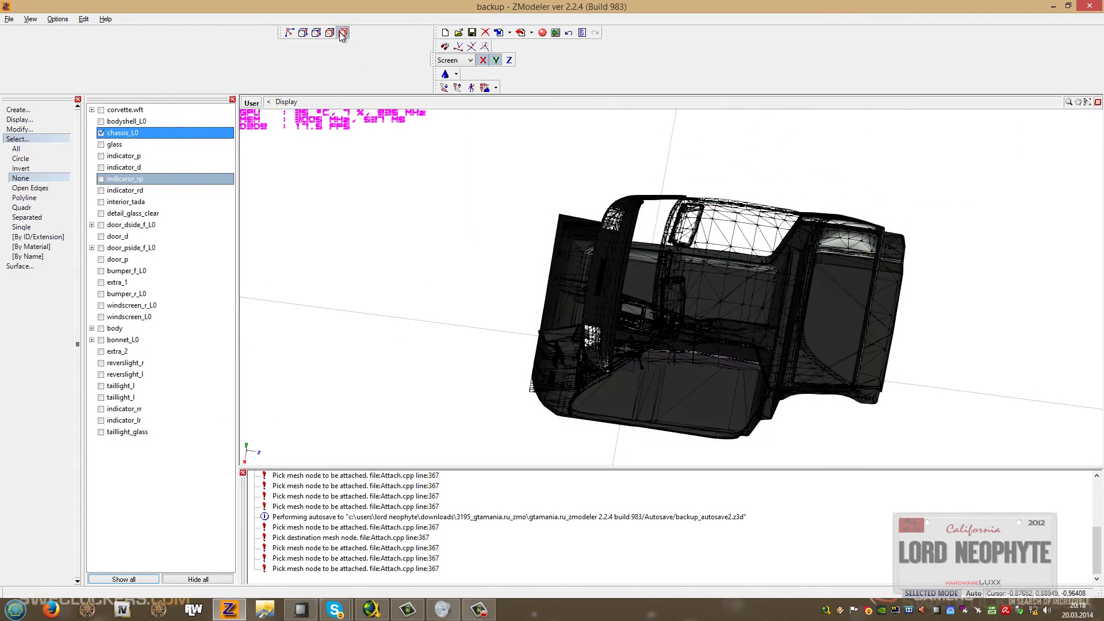
click(26, 179)
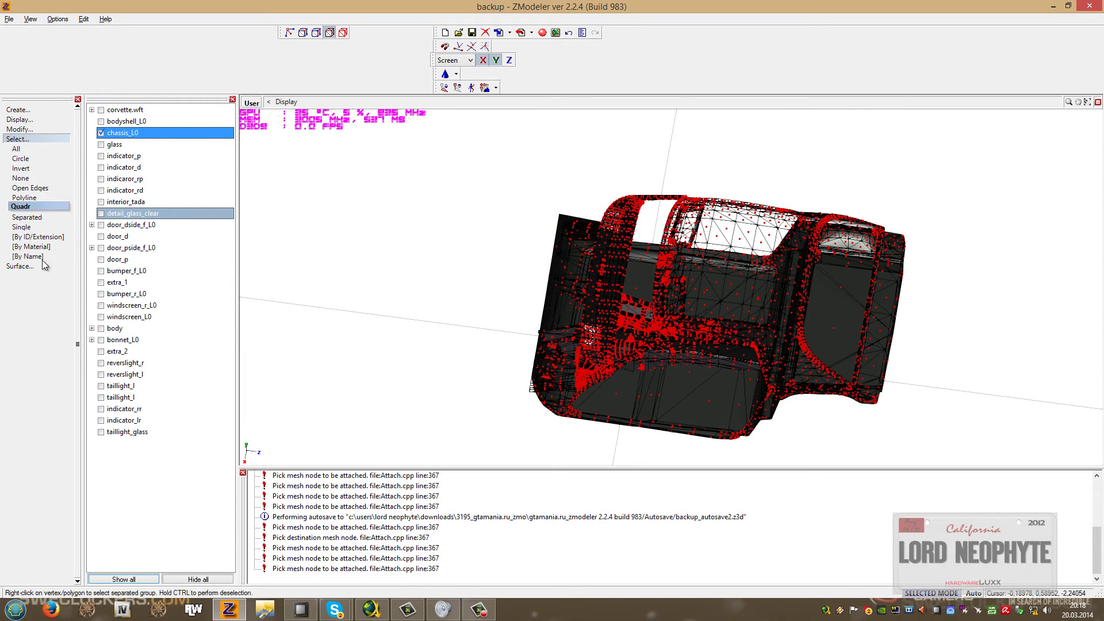
Select the separated pieces of the perforated grille on chassis_L0 with Select Separated, undoing the accidental selection of the surrounding trim.
click(27, 217)
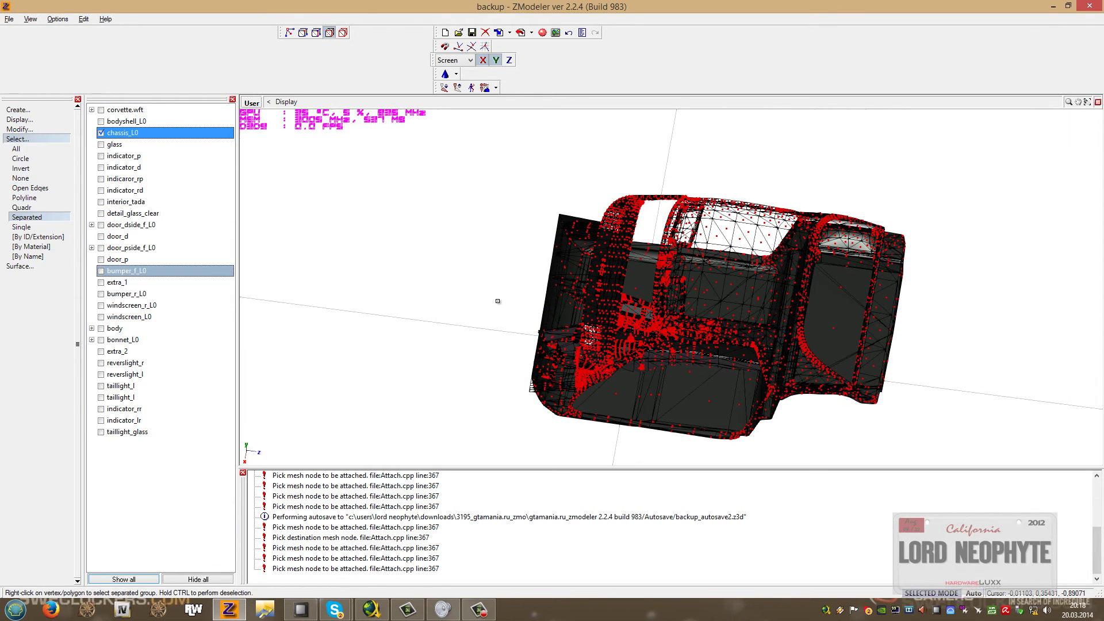
scroll(457, 288, up, 5)
scroll(623, 345, up, 5)
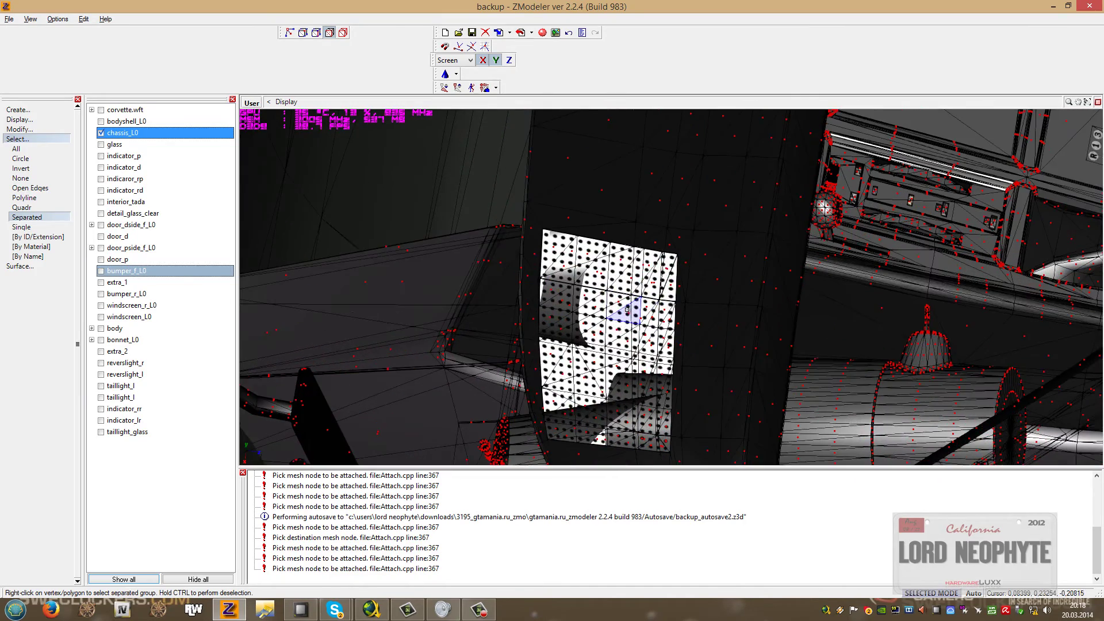
right_click(590, 320)
right_click(557, 326)
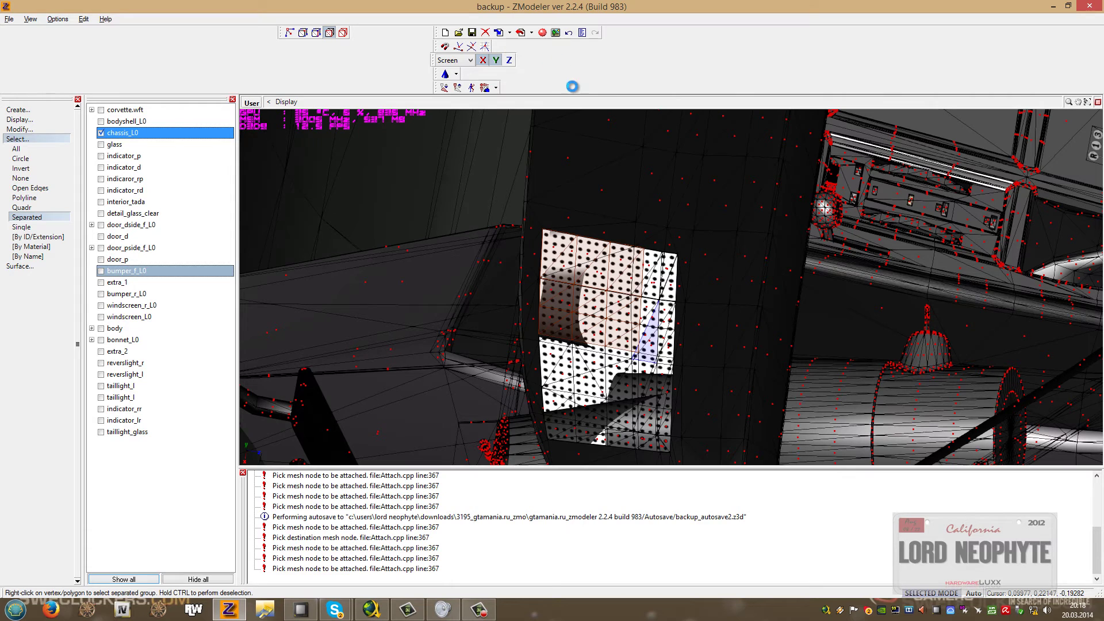
click(581, 32)
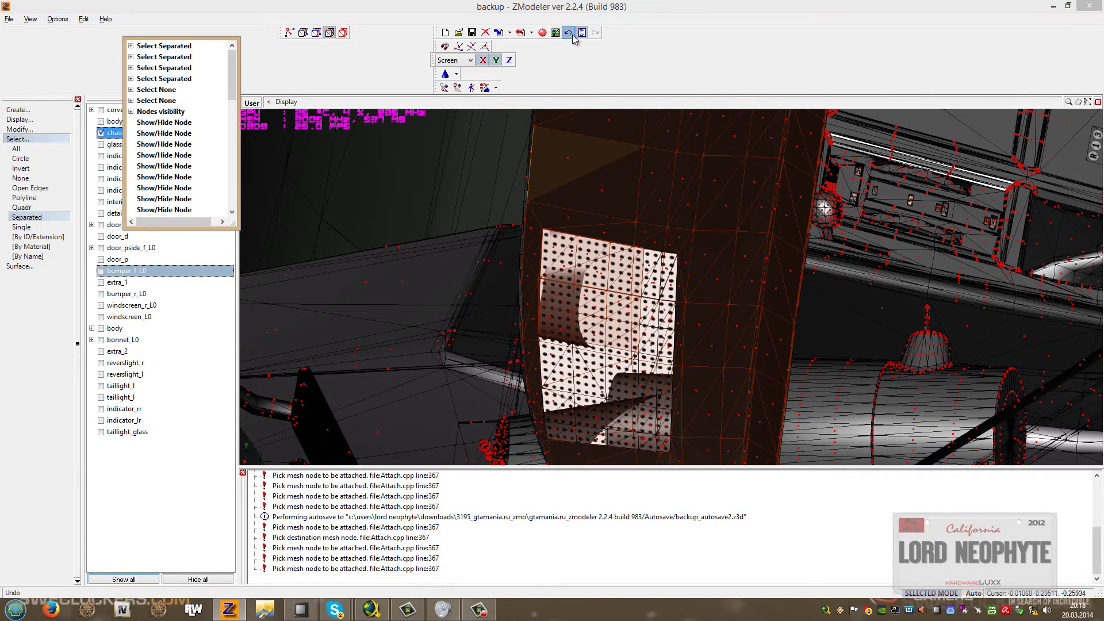
click(568, 32)
drag(650, 257, 656, 353)
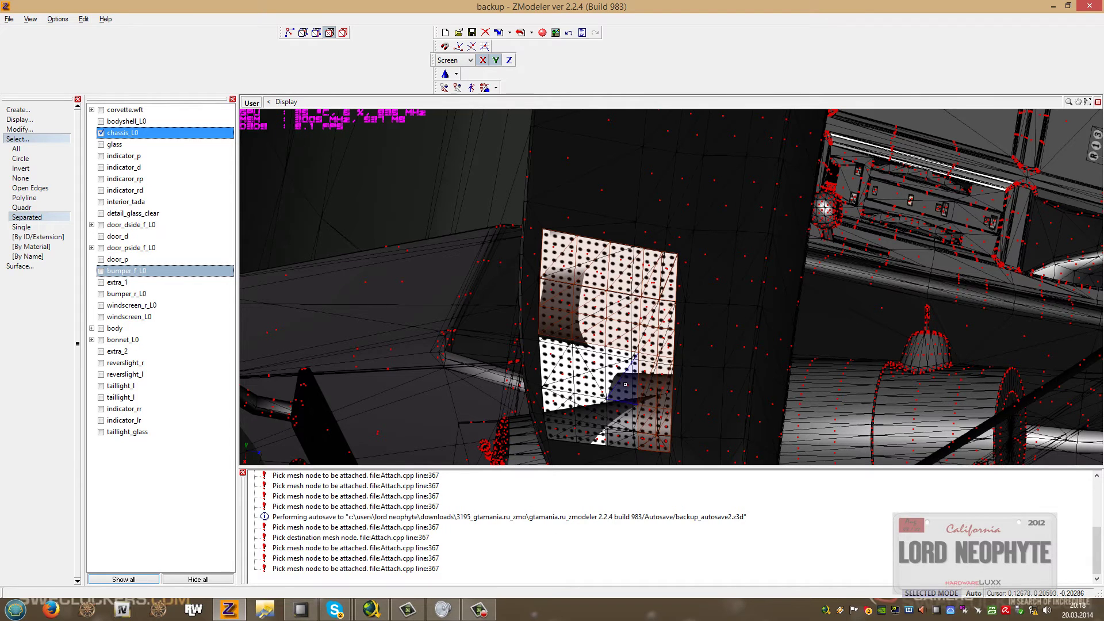
click(585, 378)
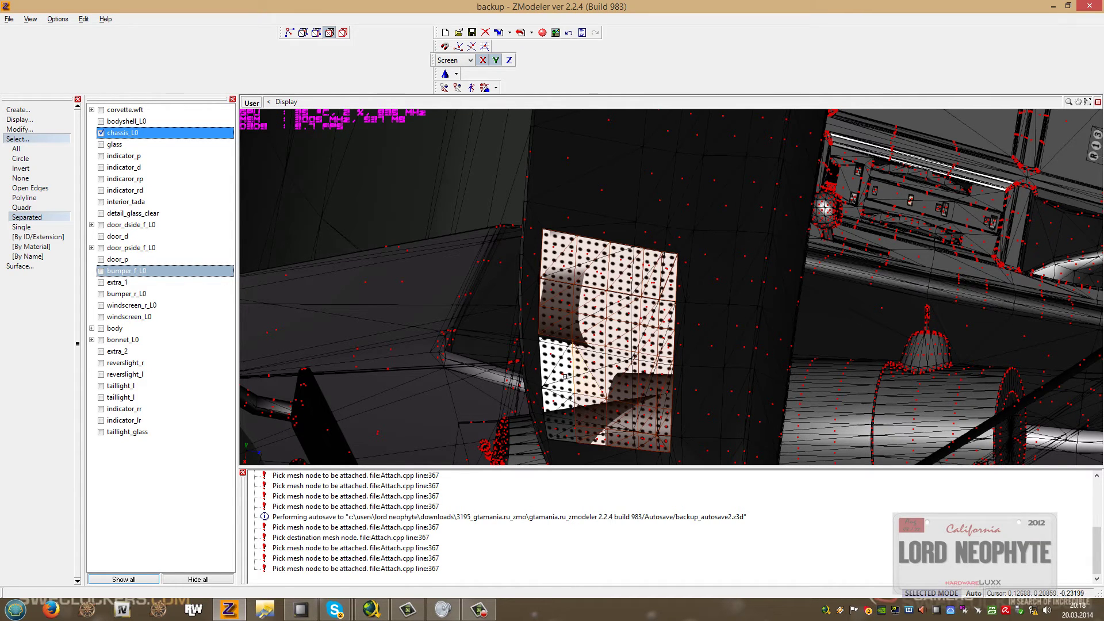
Add every separated piece of the other perforated grille panel to the selection, undoing the accidental pick of the surrounding trim.
middle_drag(660, 290, 542, 336)
scroll(542, 336, up, 5)
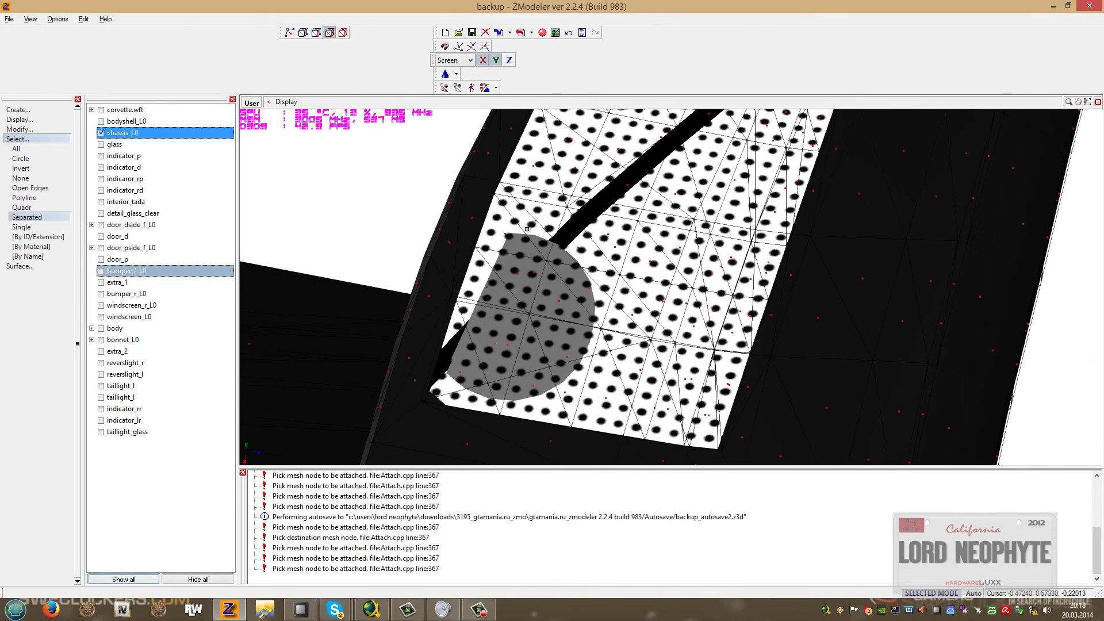
click(526, 230)
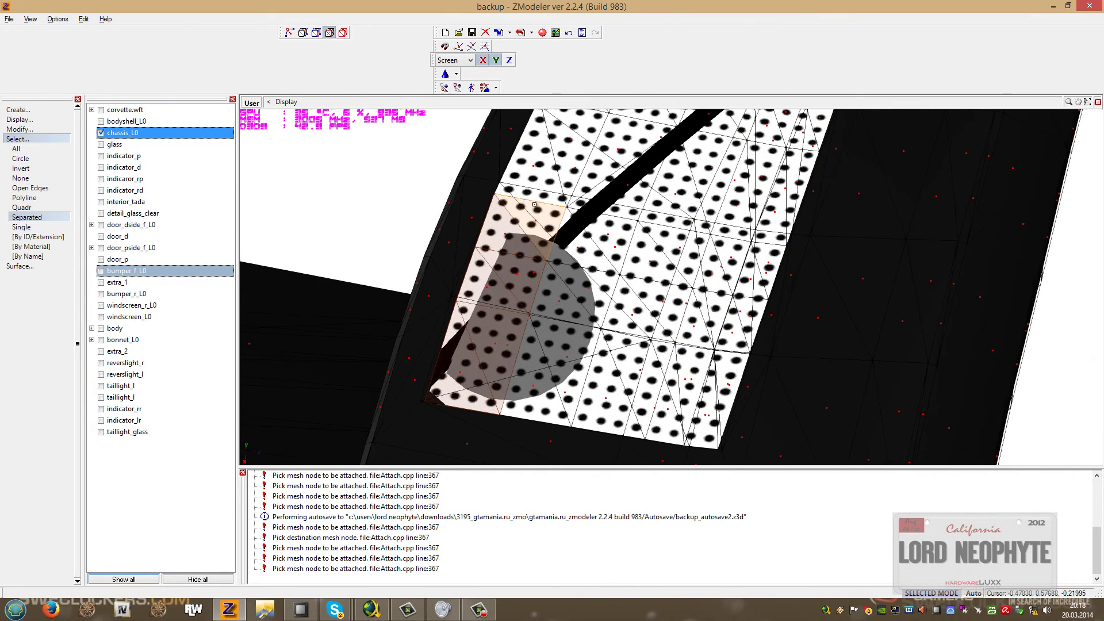
click(560, 155)
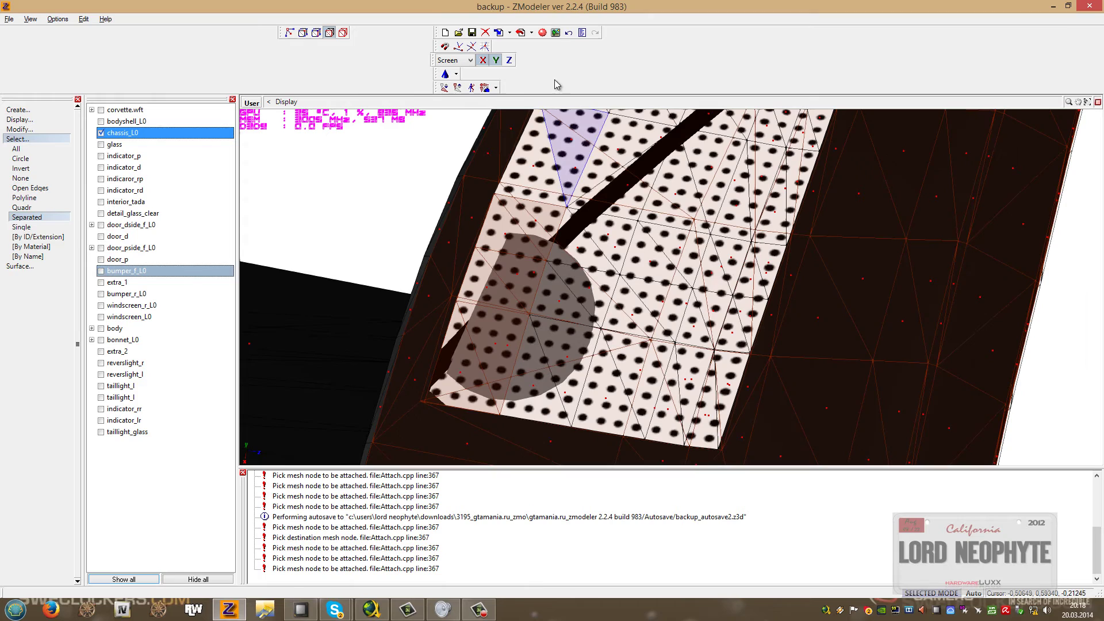
click(568, 34)
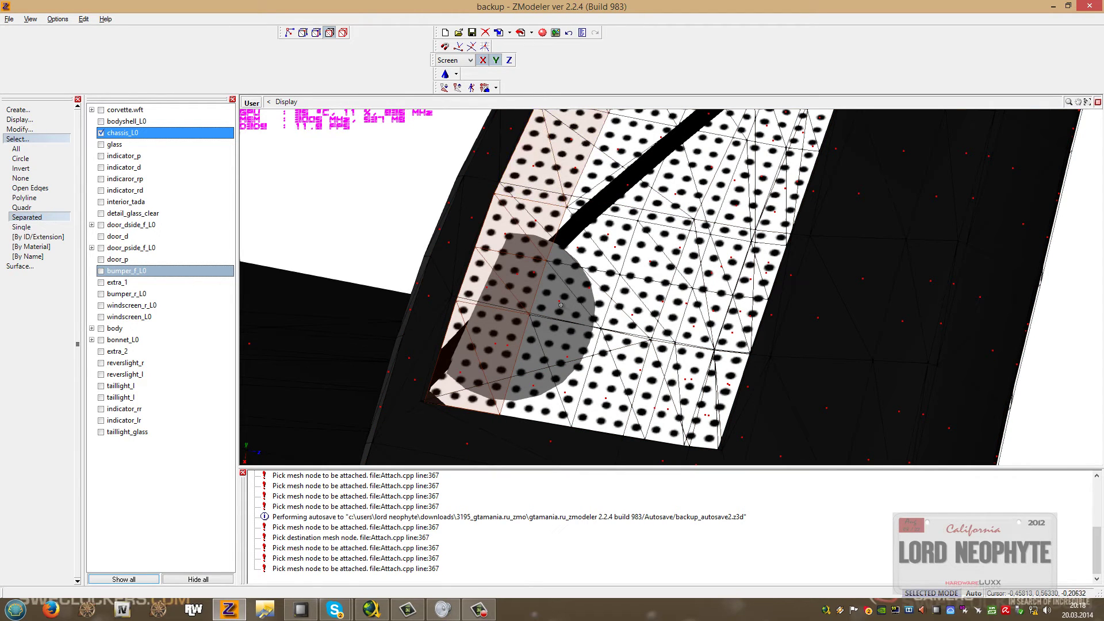
click(540, 396)
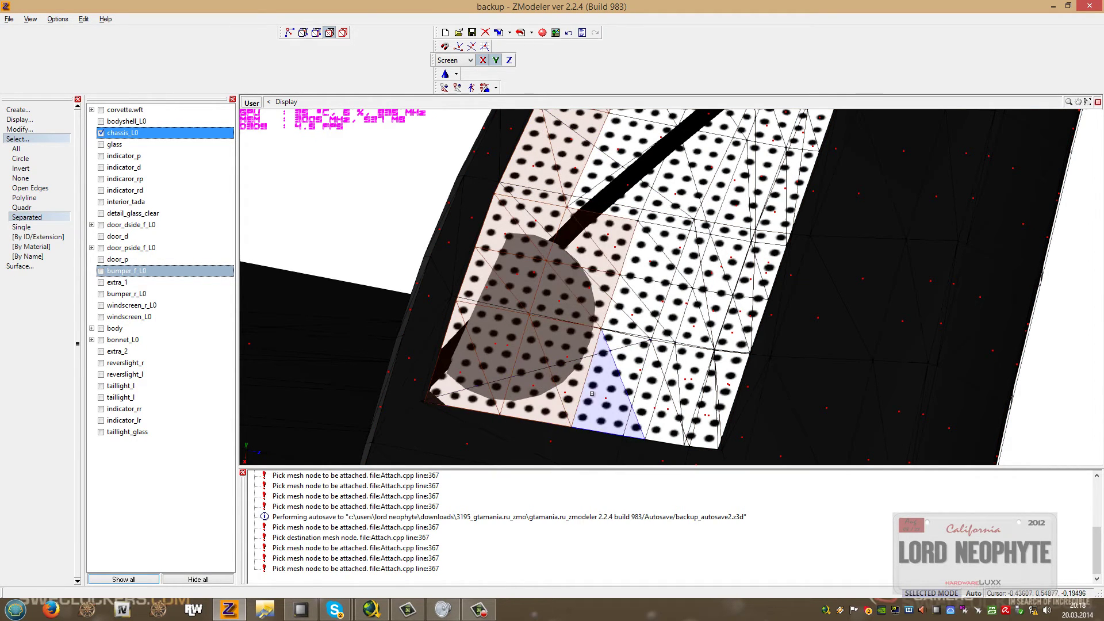
click(594, 395)
click(676, 405)
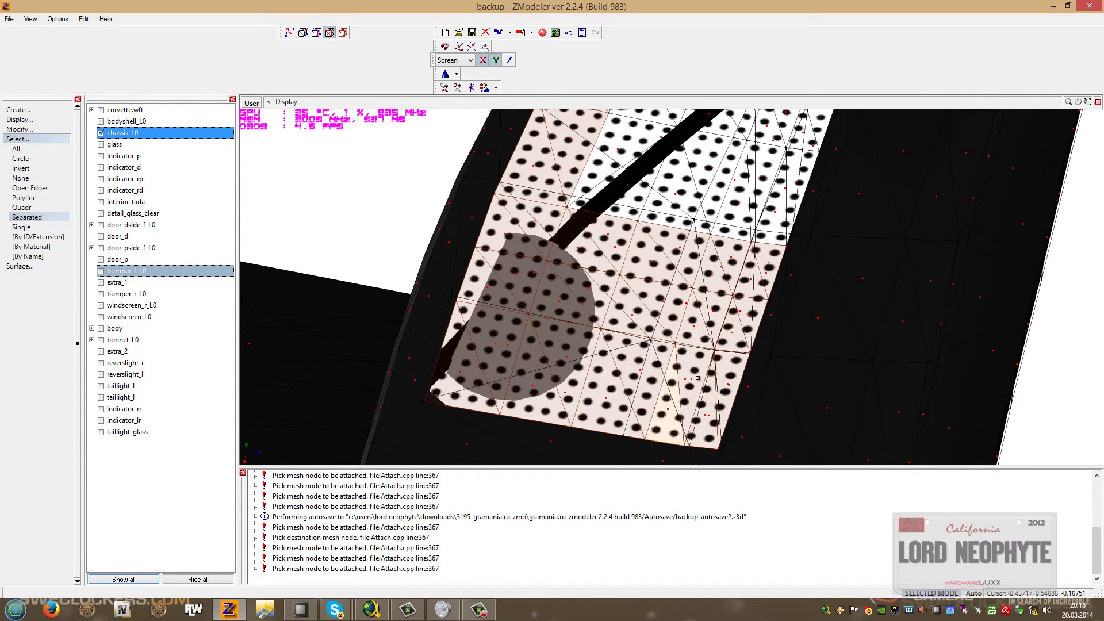
click(739, 205)
click(679, 190)
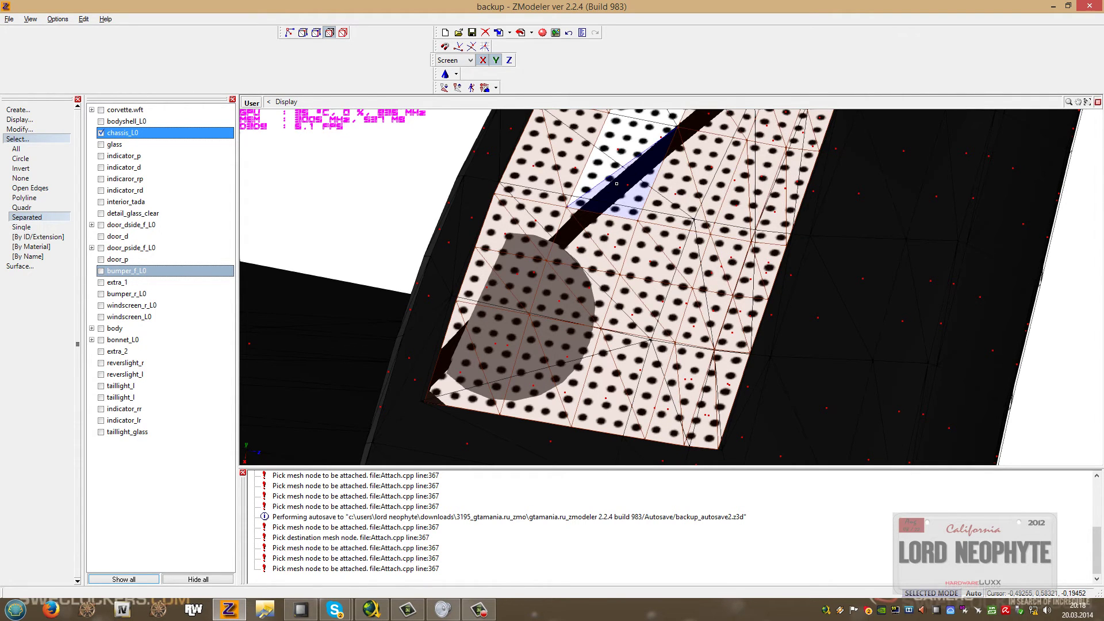
click(630, 180)
Assign the "interior interior" material to the selected grille polygons in Selection Properties.
middle_drag(631, 180, 508, 401)
scroll(494, 380, down, 3)
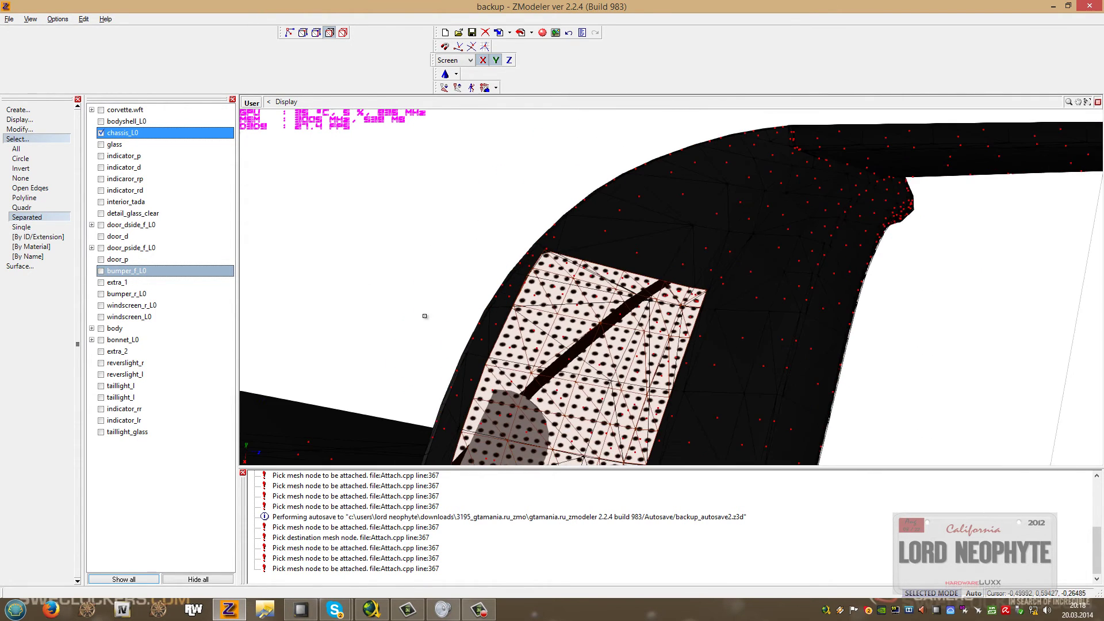
click(61, 217)
click(554, 324)
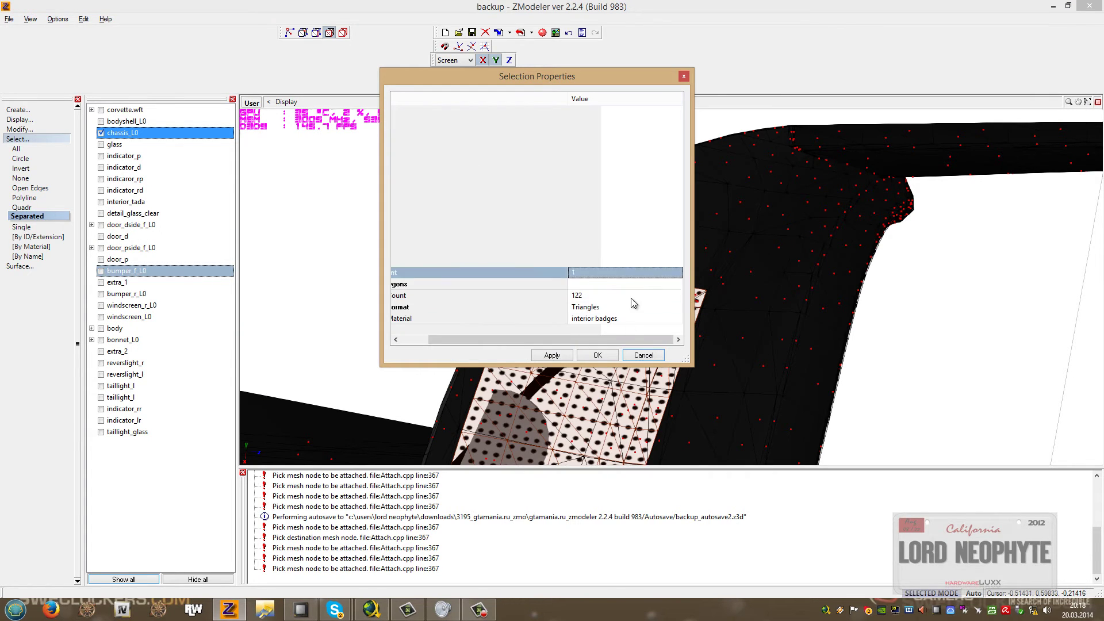
click(616, 318)
click(613, 320)
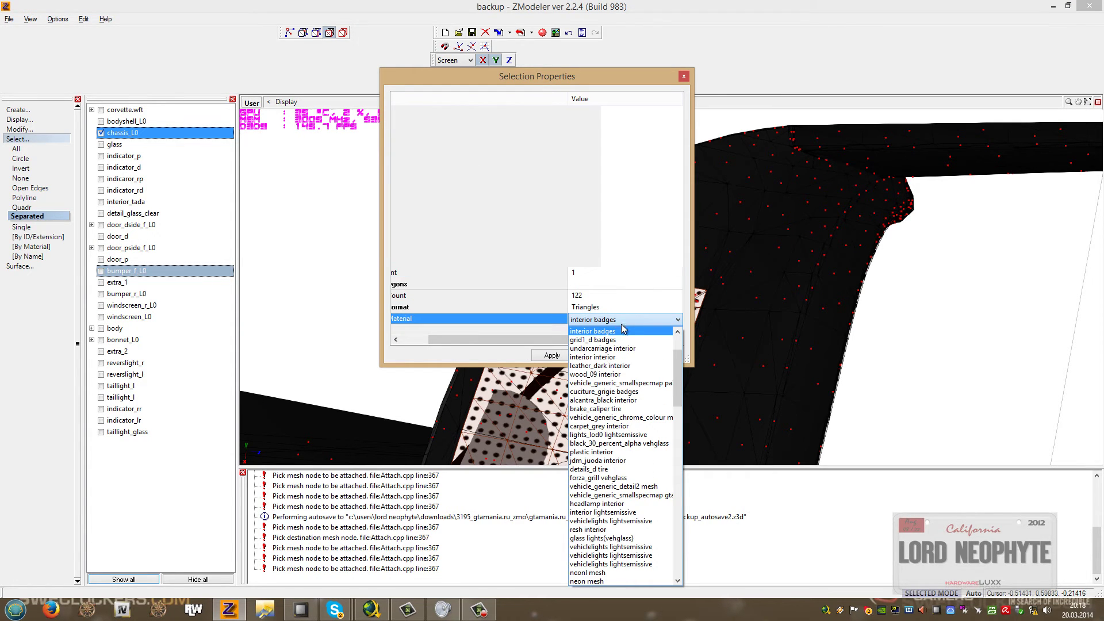
click(615, 357)
click(595, 356)
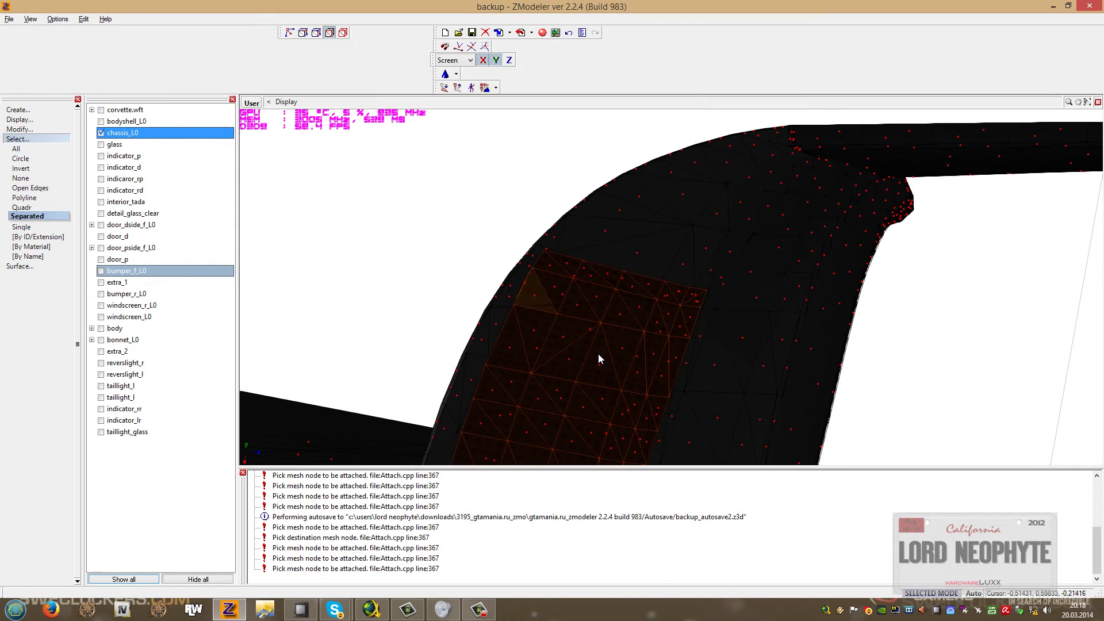
Clear the polygon selection with Select None, check the darkened grille up close, and switch to object level.
click(35, 180)
right_click(349, 209)
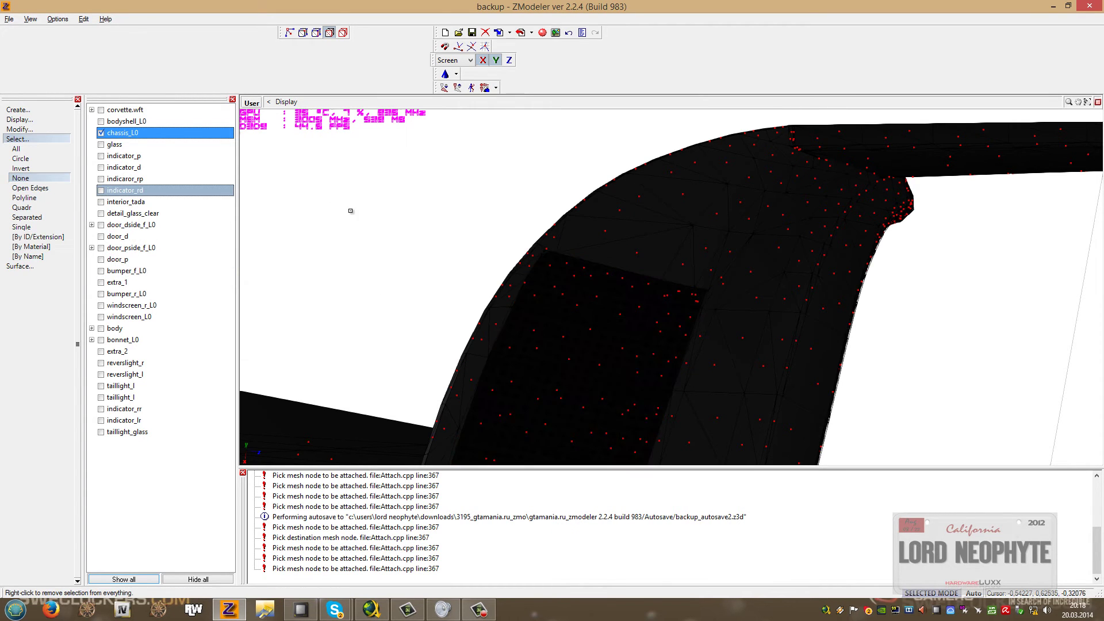
middle_drag(407, 211, 471, 87)
scroll(789, 309, up, 5)
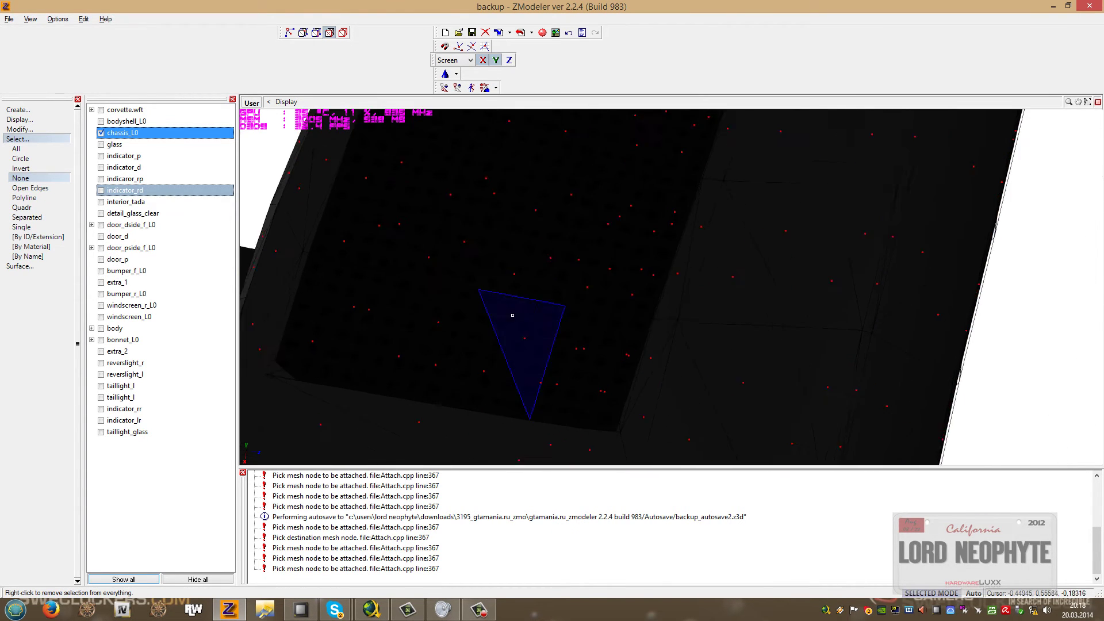
scroll(904, 300, down, 6)
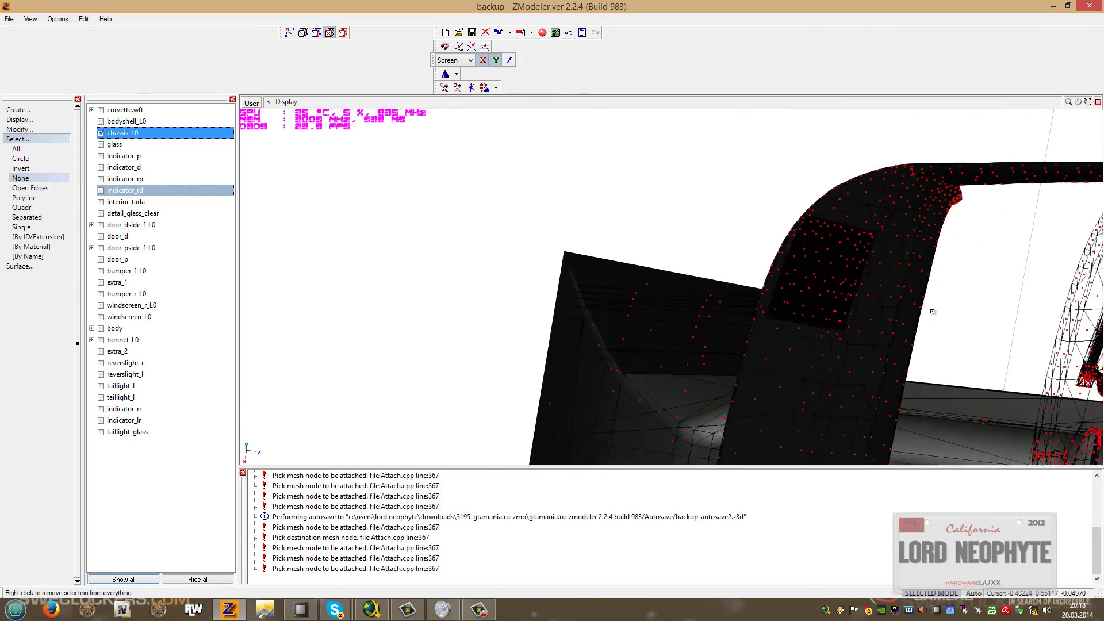
scroll(933, 321, down, 2)
middle_drag(932, 321, 541, 230)
click(344, 32)
Clear the message log and show all car nodes alongside chassis_L0, leaving corvette.wft hidden.
scroll(368, 225, down, 5)
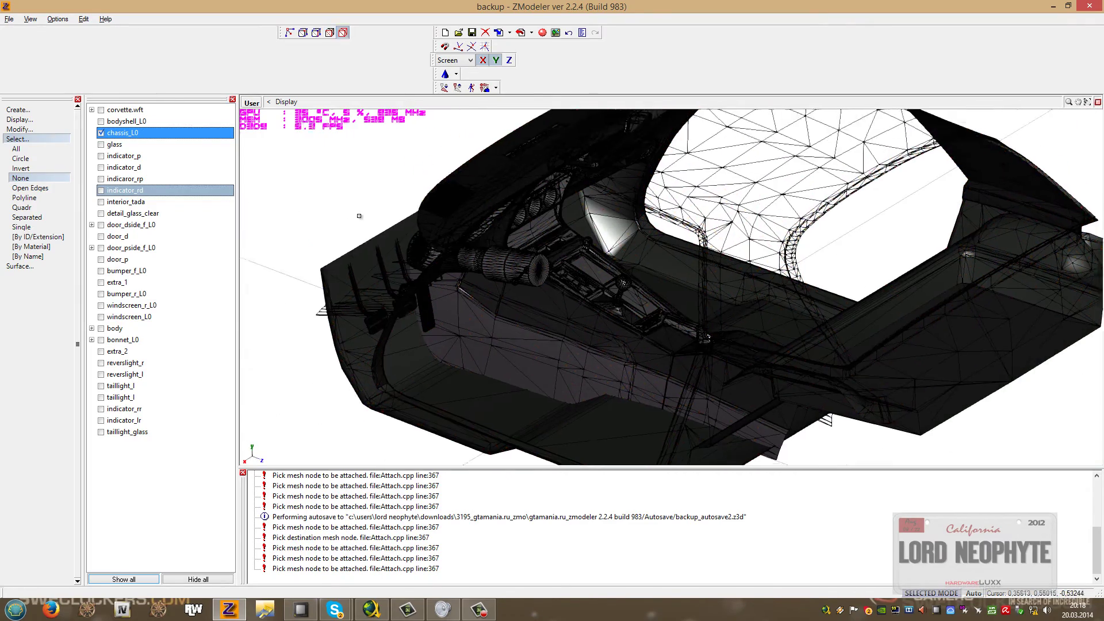
middle_drag(368, 225, 413, 259)
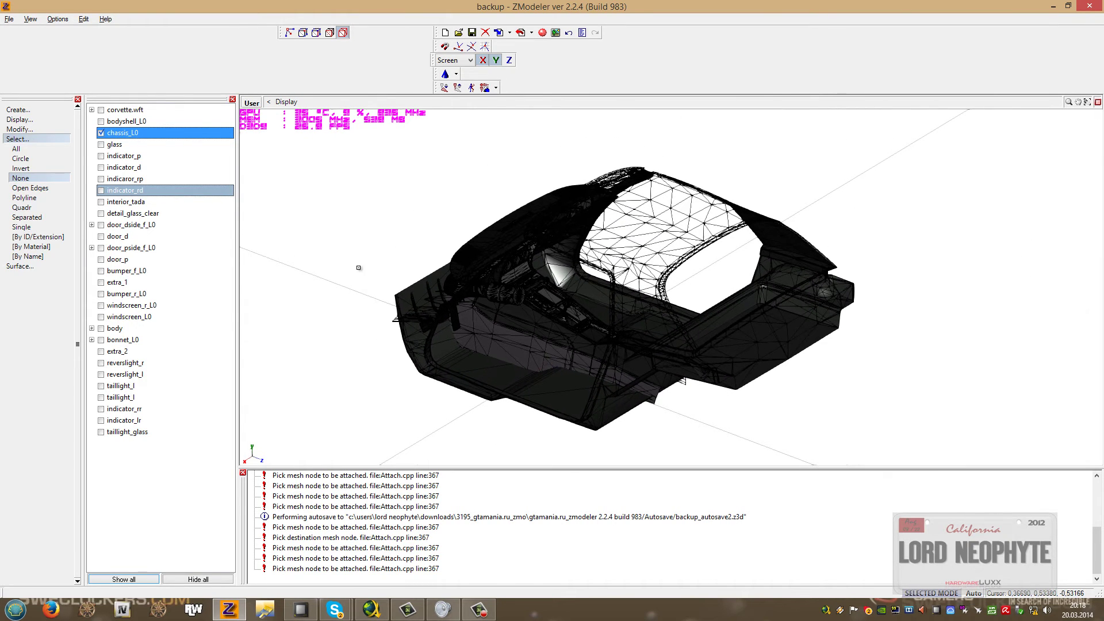
click(428, 548)
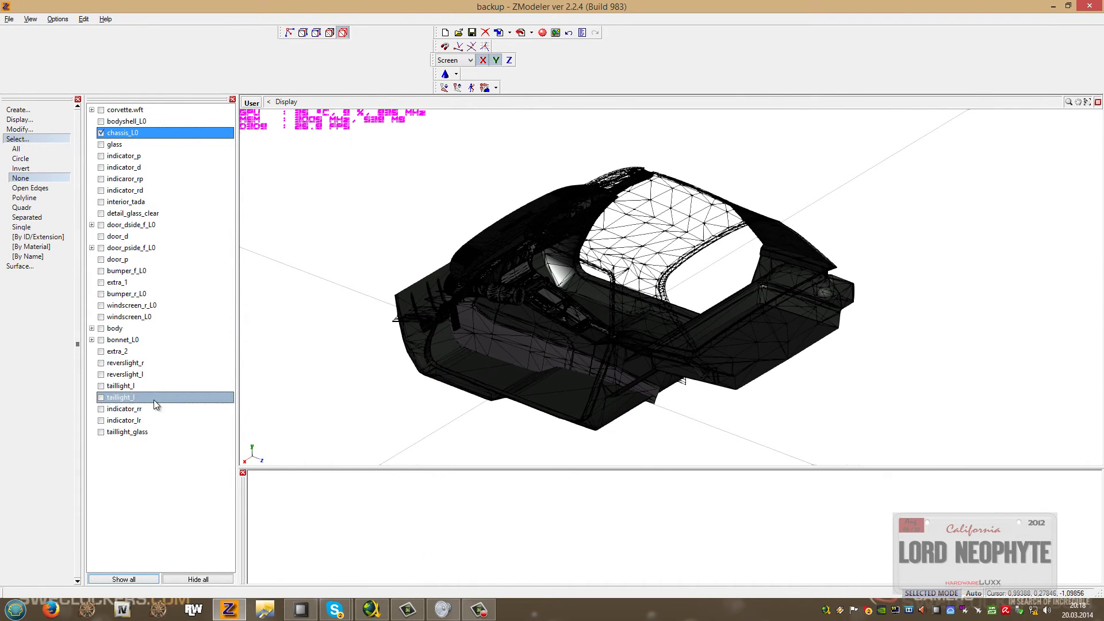
click(167, 174)
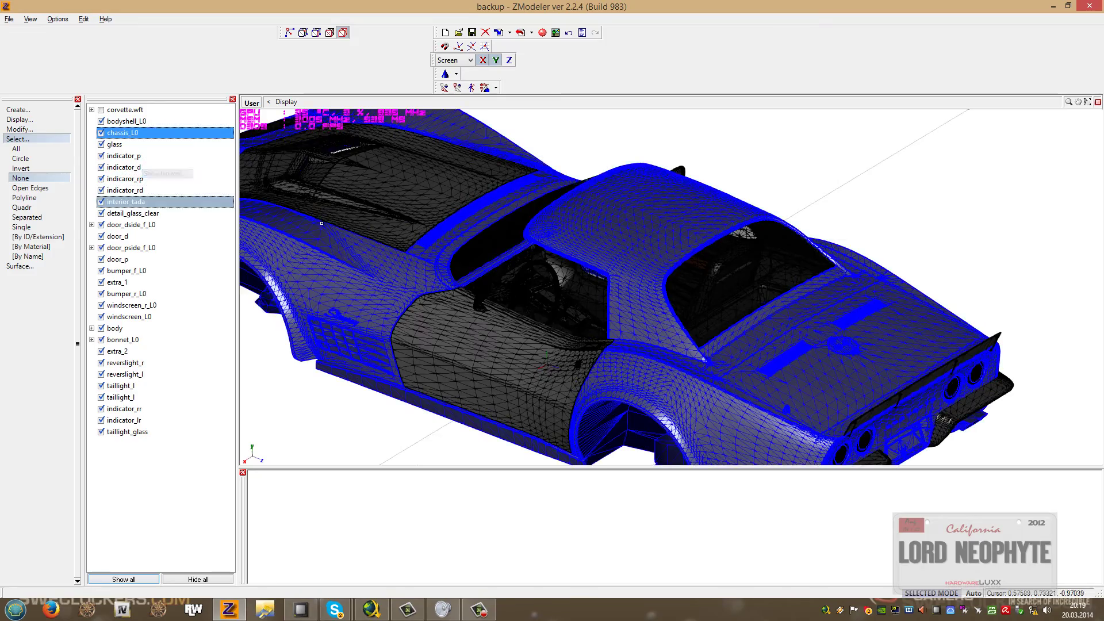
Examine the assembled car from above, checking the windshield area, rear deck and roof for interior geometry poking through.
middle_drag(356, 385, 457, 440)
scroll(519, 306, up, 5)
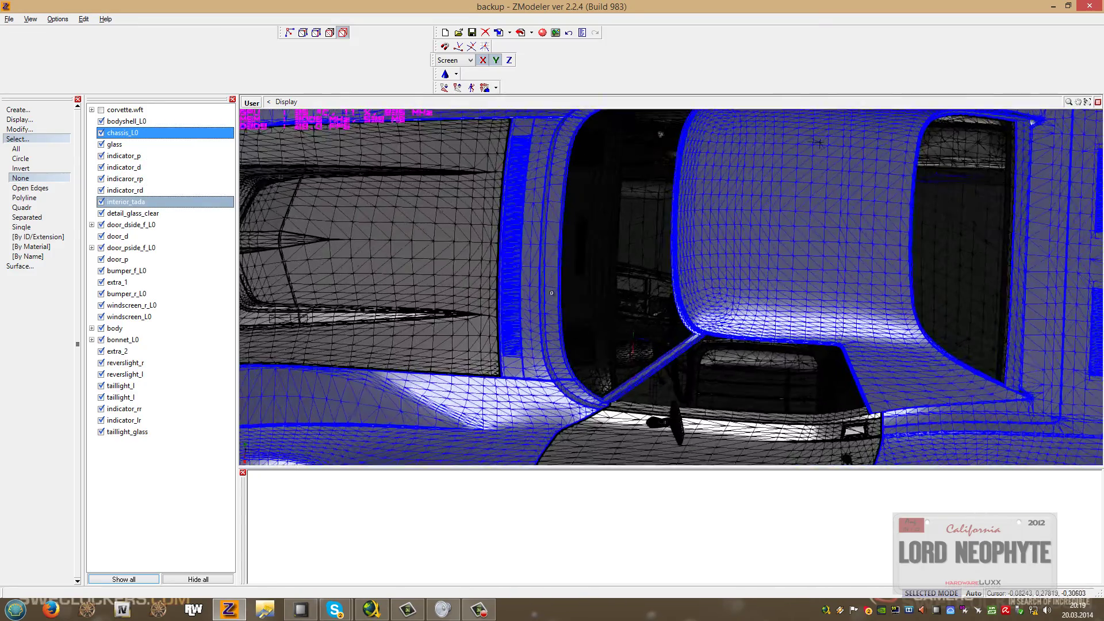
scroll(518, 306, down, 10)
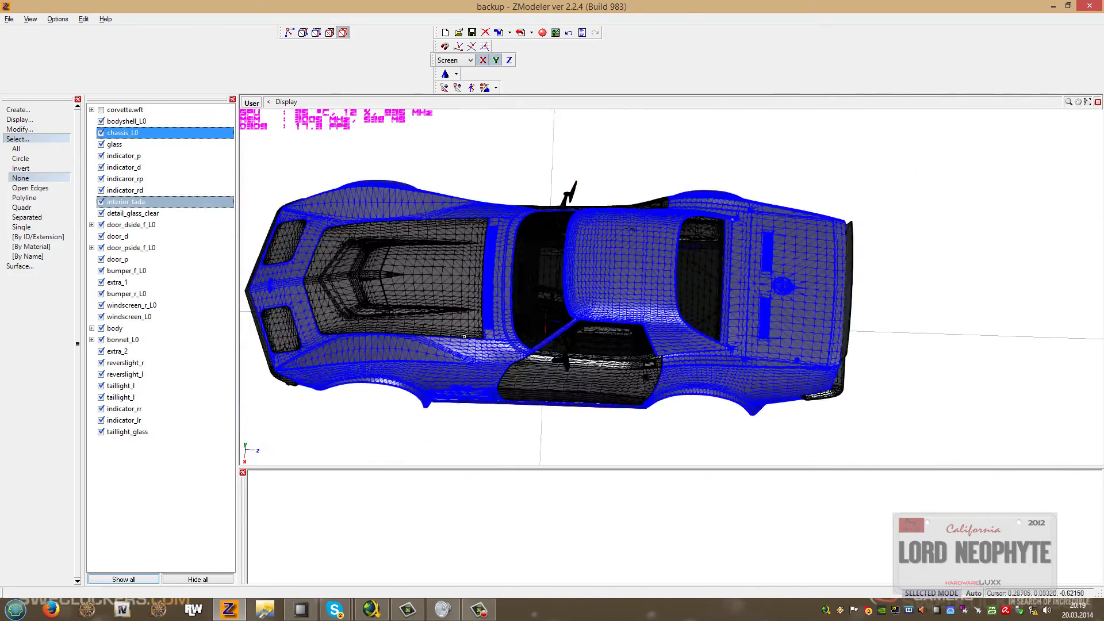
middle_drag(464, 337, 441, 326)
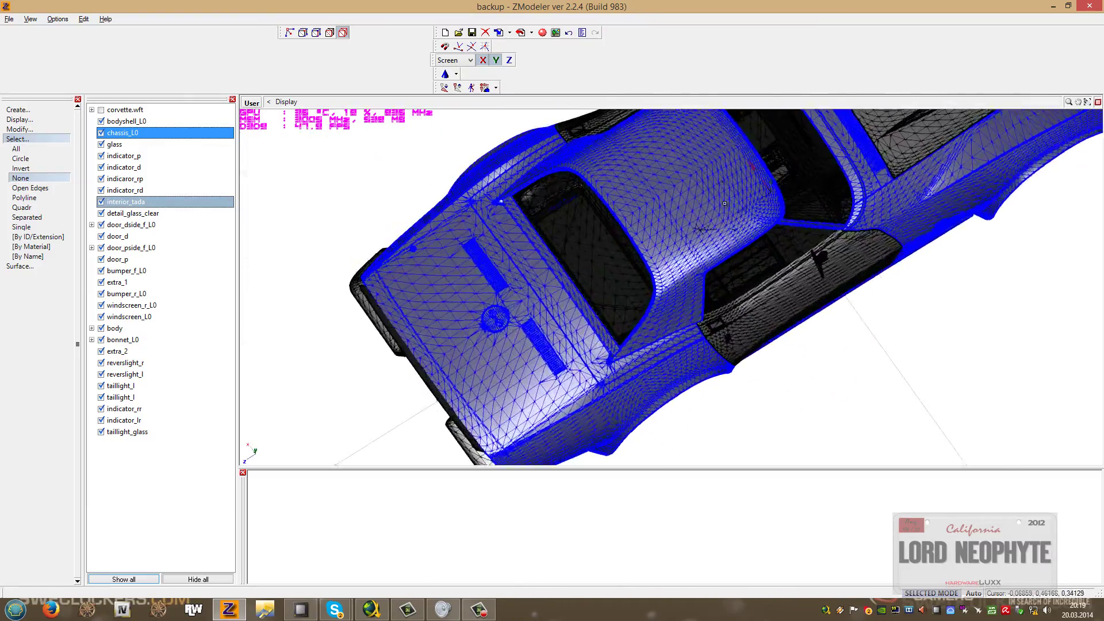
scroll(715, 225, up, 5)
scroll(715, 226, up, 5)
scroll(683, 284, down, 4)
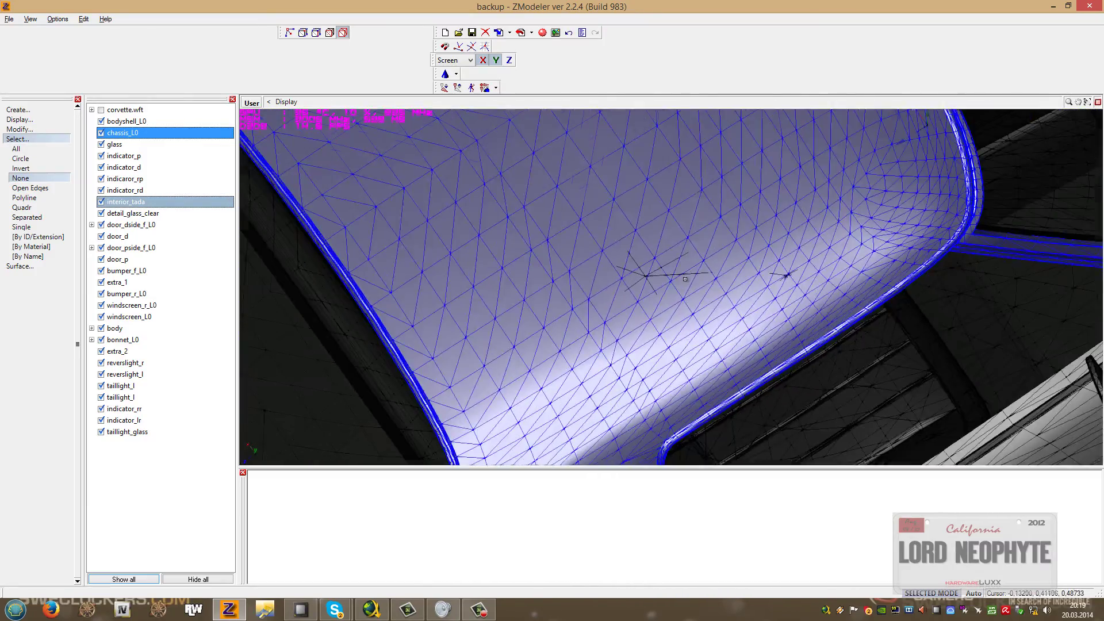
scroll(683, 284, down, 3)
middle_drag(682, 284, 452, 246)
scroll(640, 249, down, 4)
Examine the complete car from the side and from front three-quarter angles.
click(640, 249)
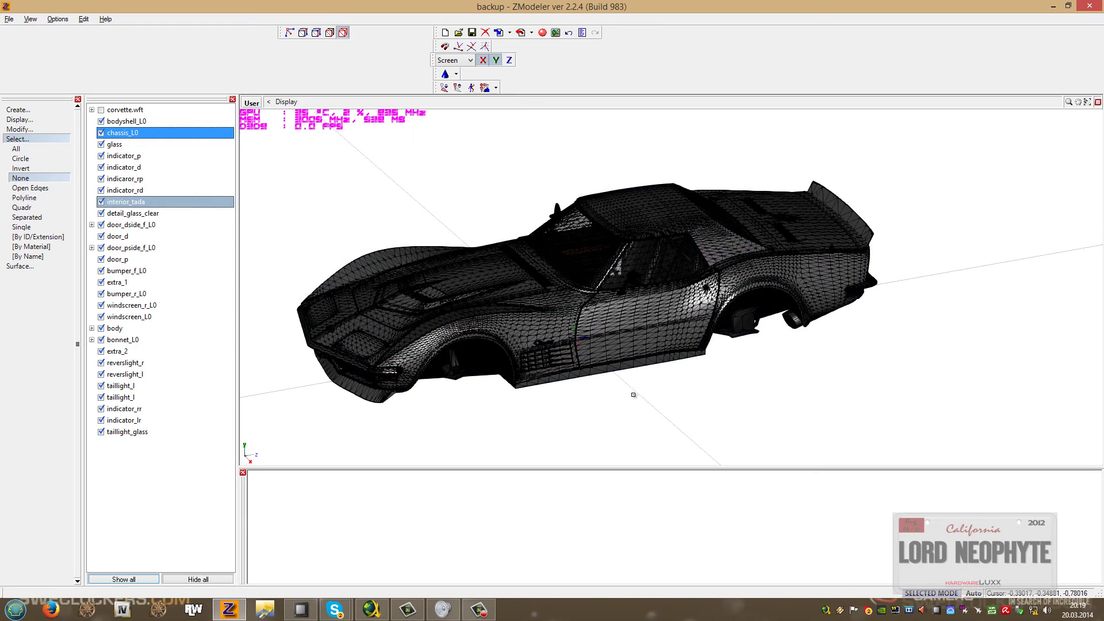
middle_drag(633, 394, 666, 426)
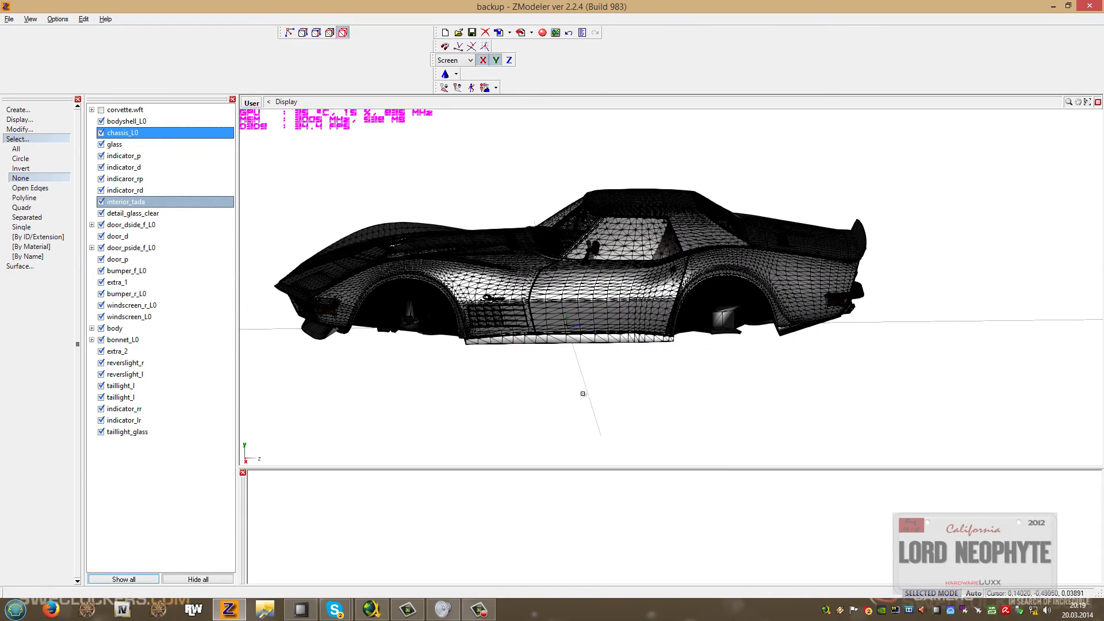
middle_drag(583, 393, 659, 398)
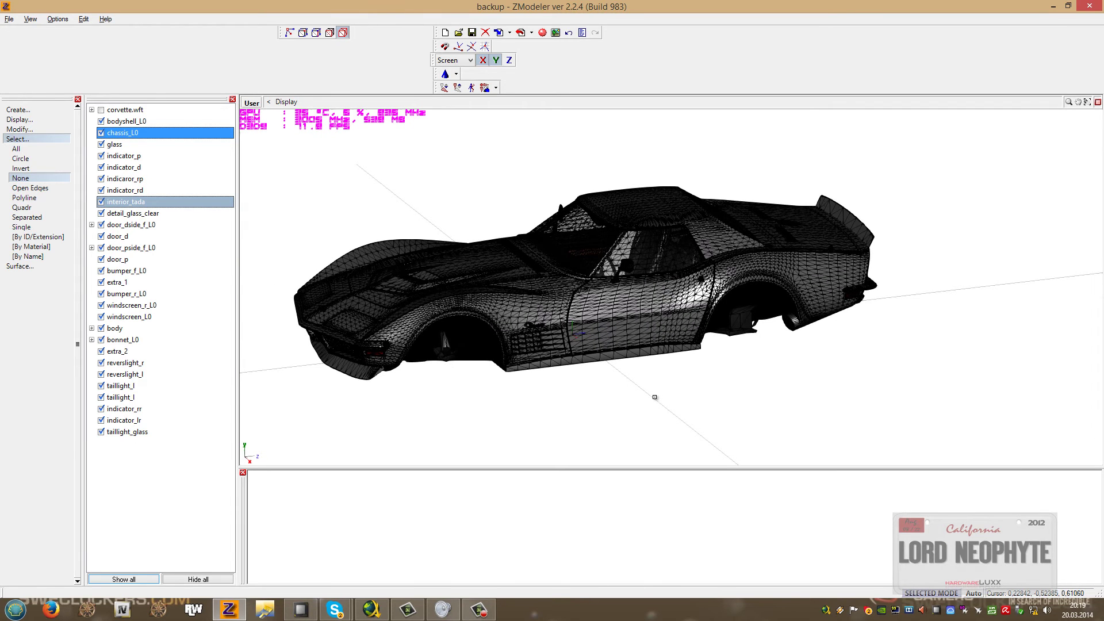
middle_drag(634, 394, 755, 419)
click(473, 328)
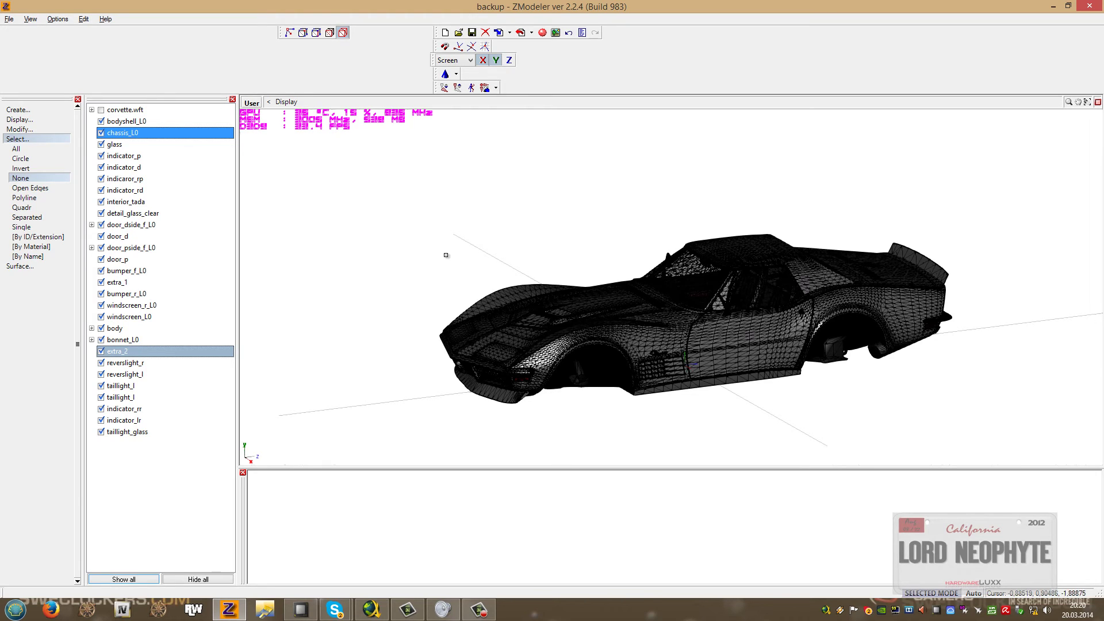
middle_drag(445, 255, 631, 249)
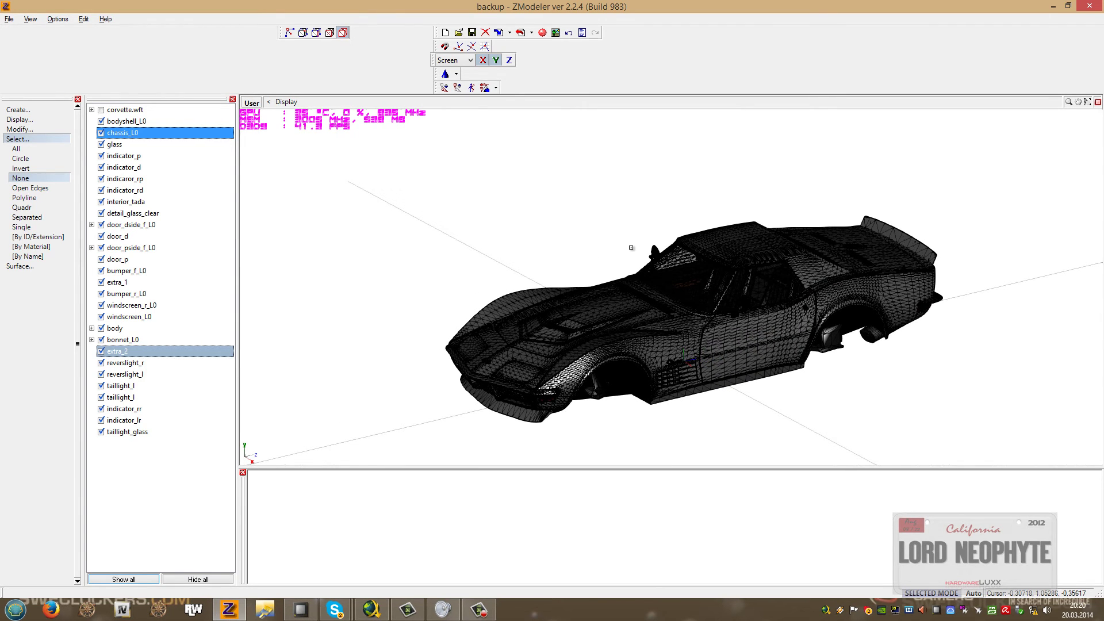
middle_drag(631, 247, 633, 247)
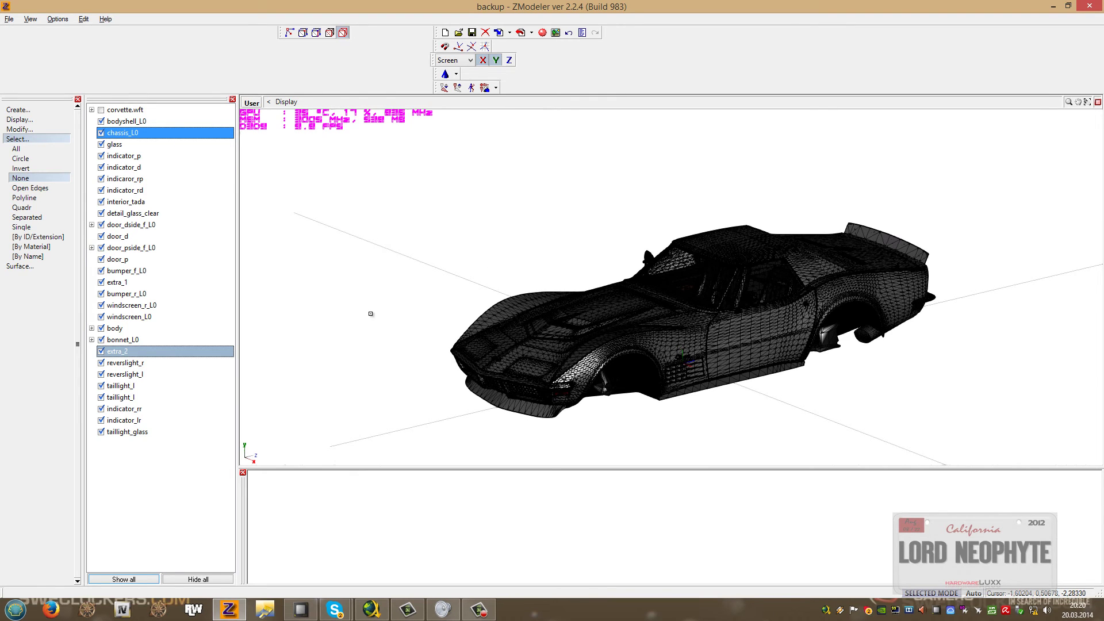
middle_drag(362, 287, 454, 262)
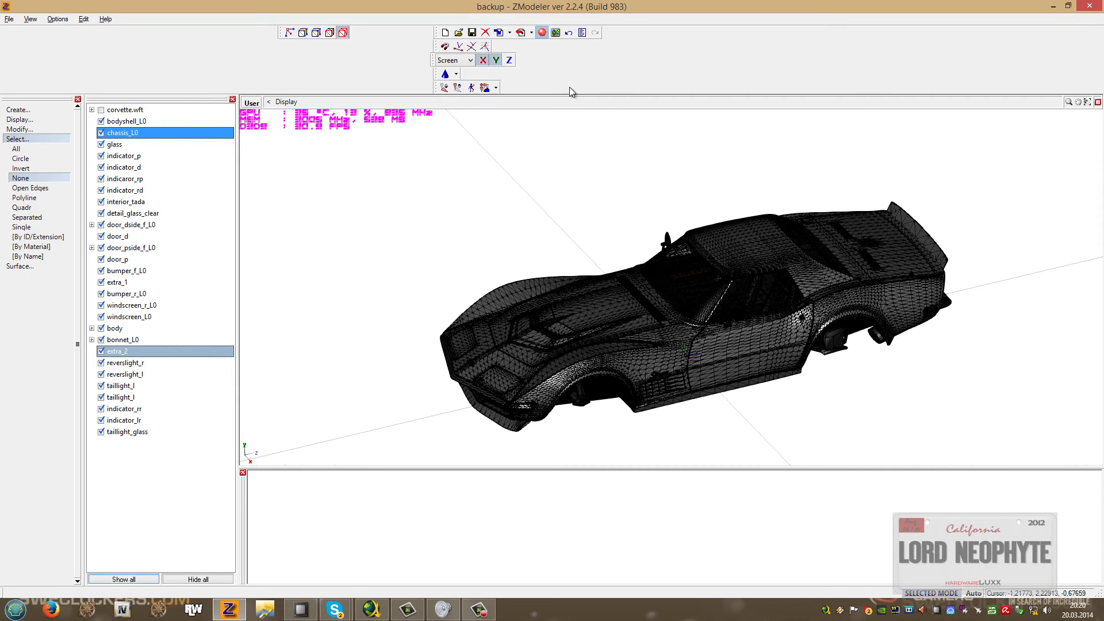
Check the black interior material and save the scene under the new file name "body fertsch".
click(693, 138)
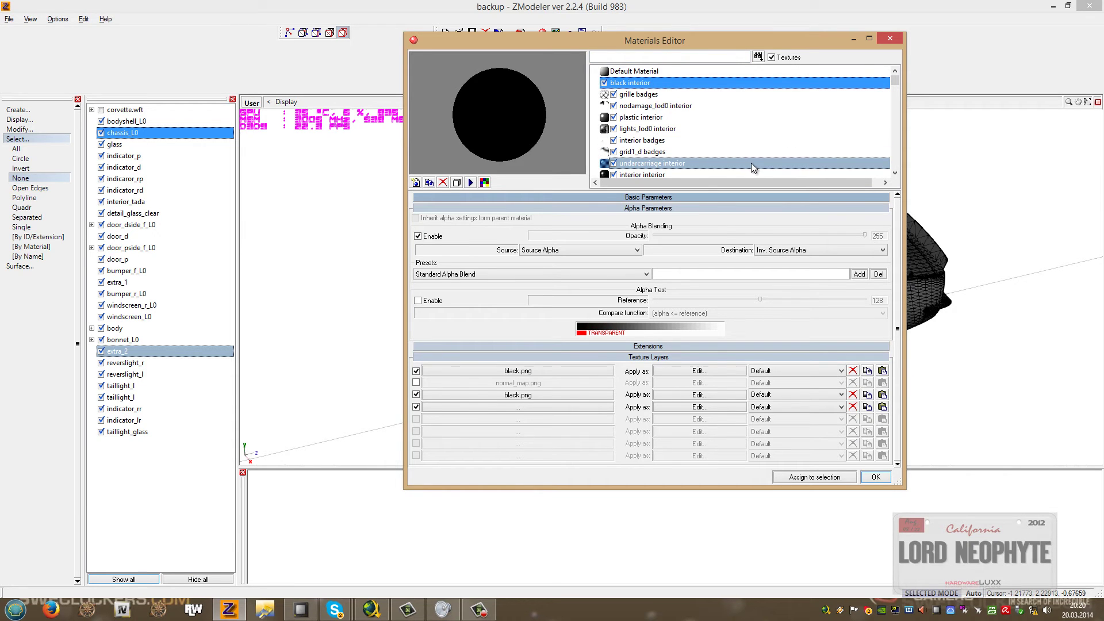
click(891, 39)
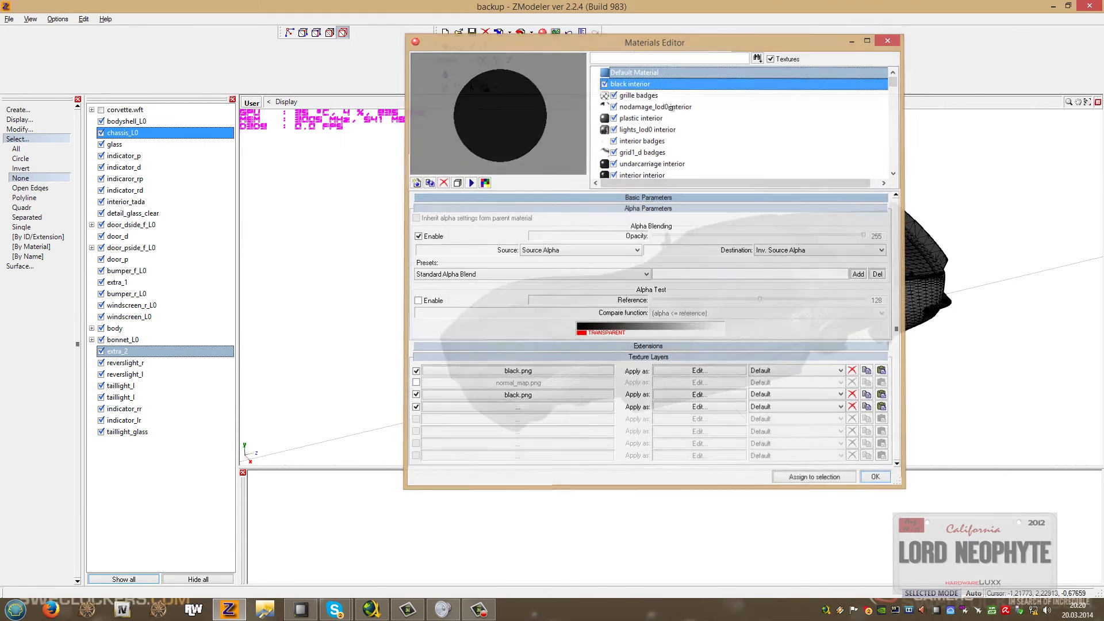
click(9, 21)
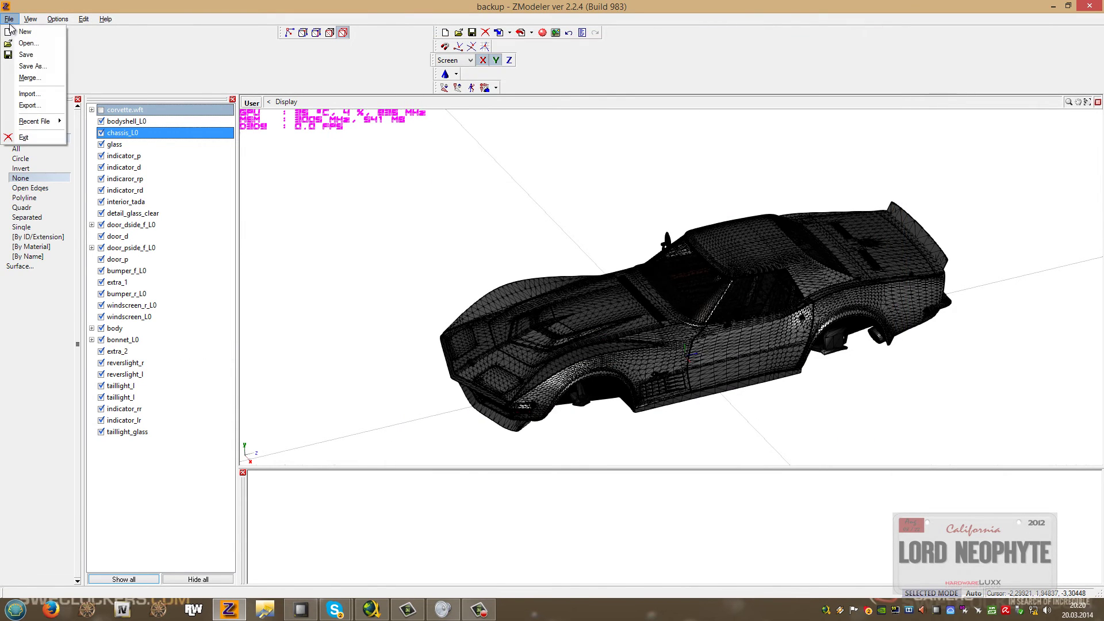
click(36, 66)
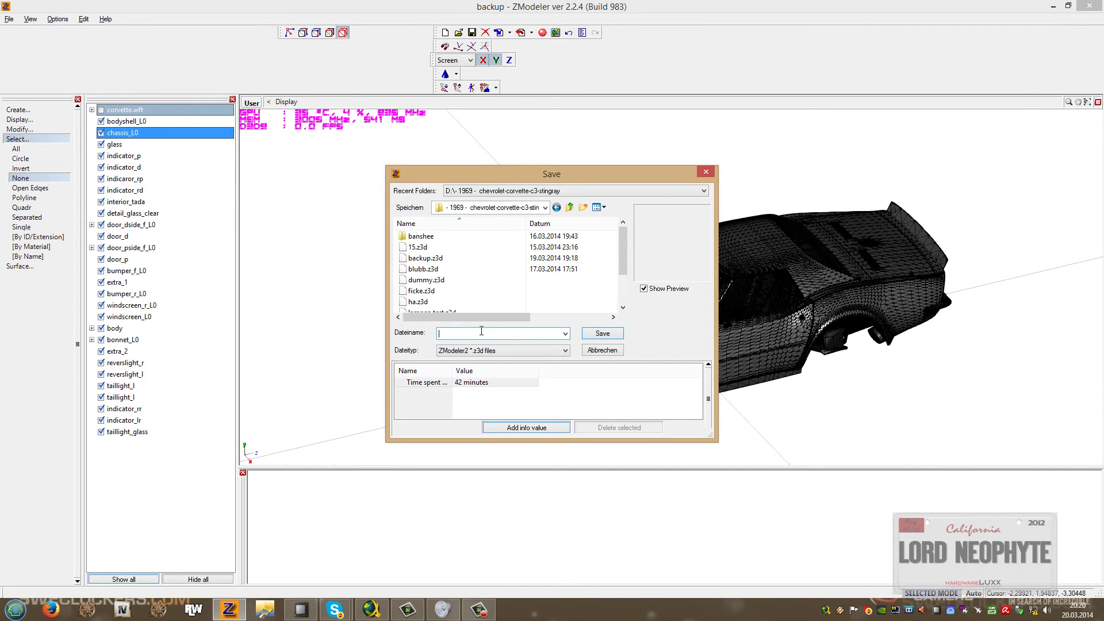
text(body f)
Import banshee.wft from the banshee folder into the current Corvette scene.
click(9, 18)
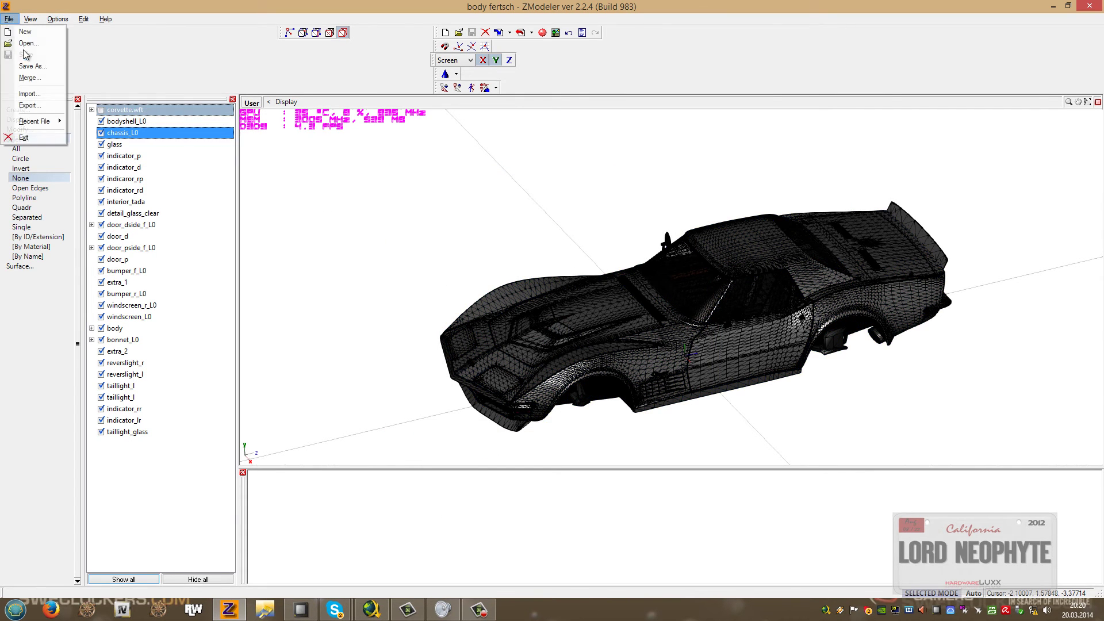
click(28, 94)
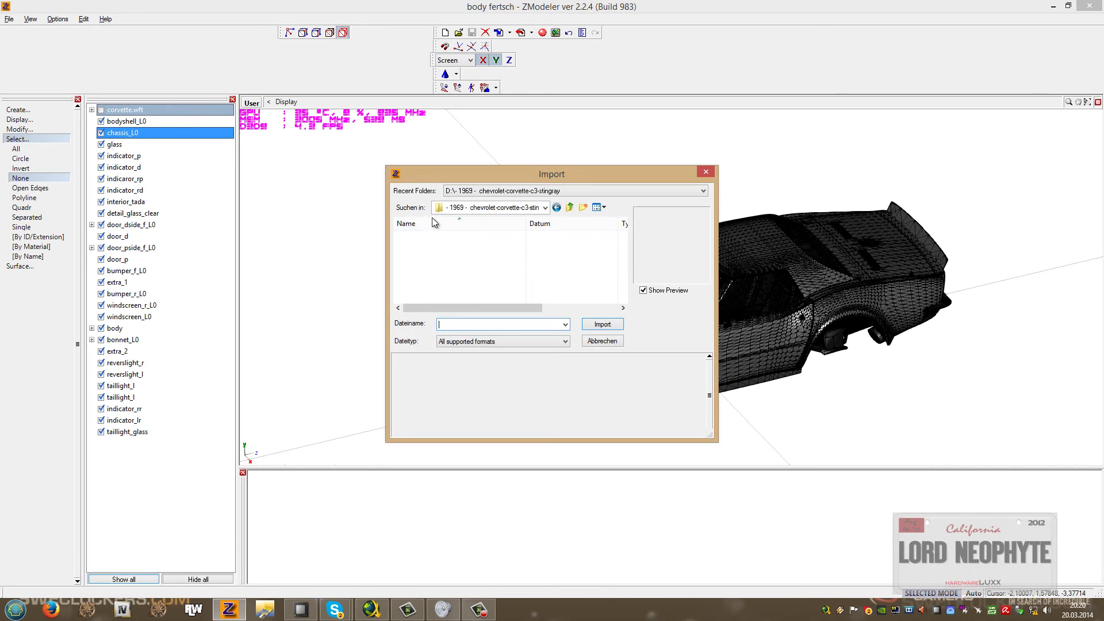
click(570, 207)
double_click(461, 288)
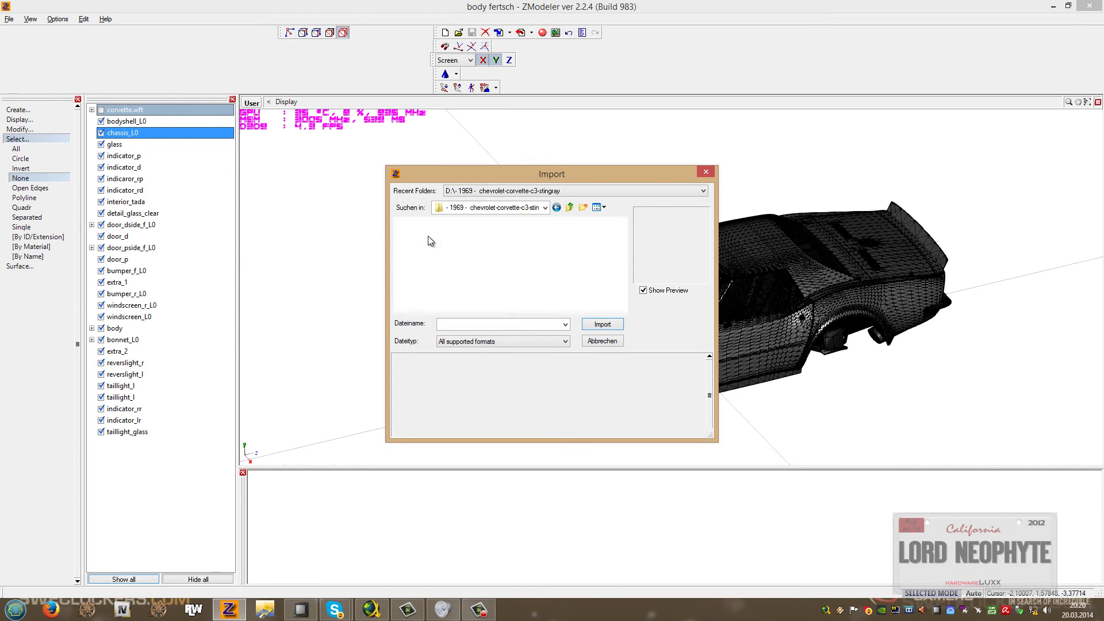
double_click(428, 240)
double_click(428, 240)
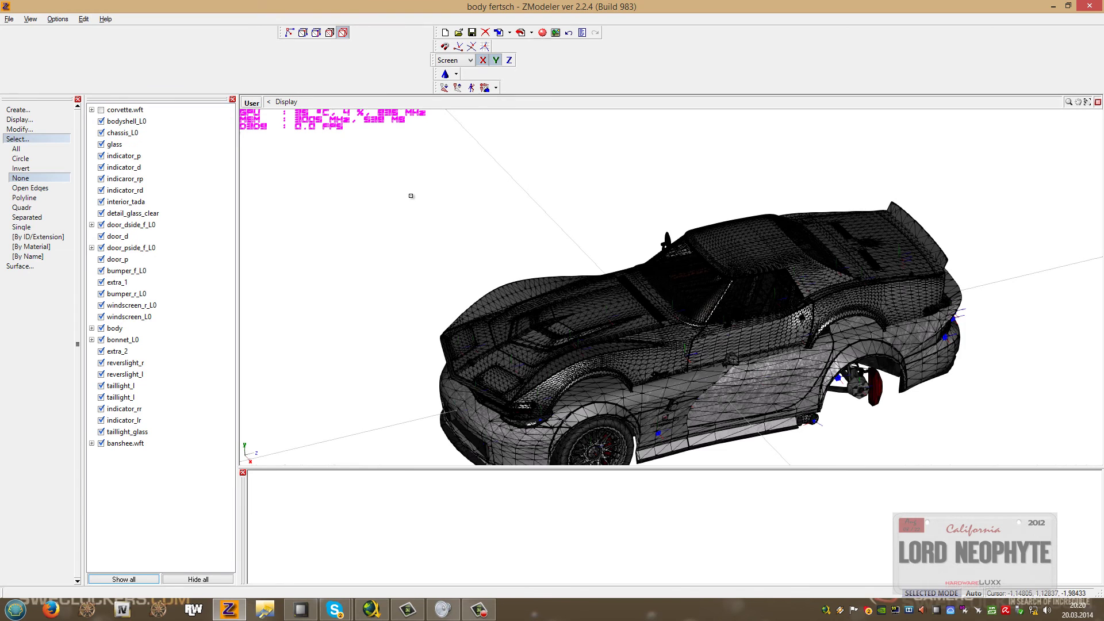
Start a new empty scene without saving the modified one and import banshee.wft into it.
click(8, 20)
click(23, 32)
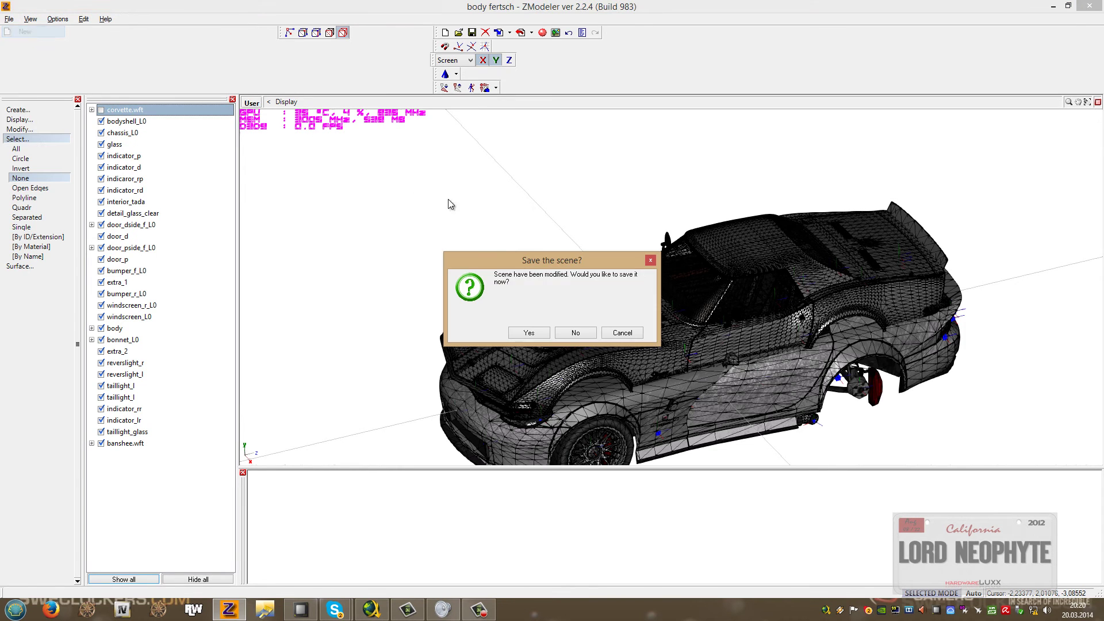
click(576, 332)
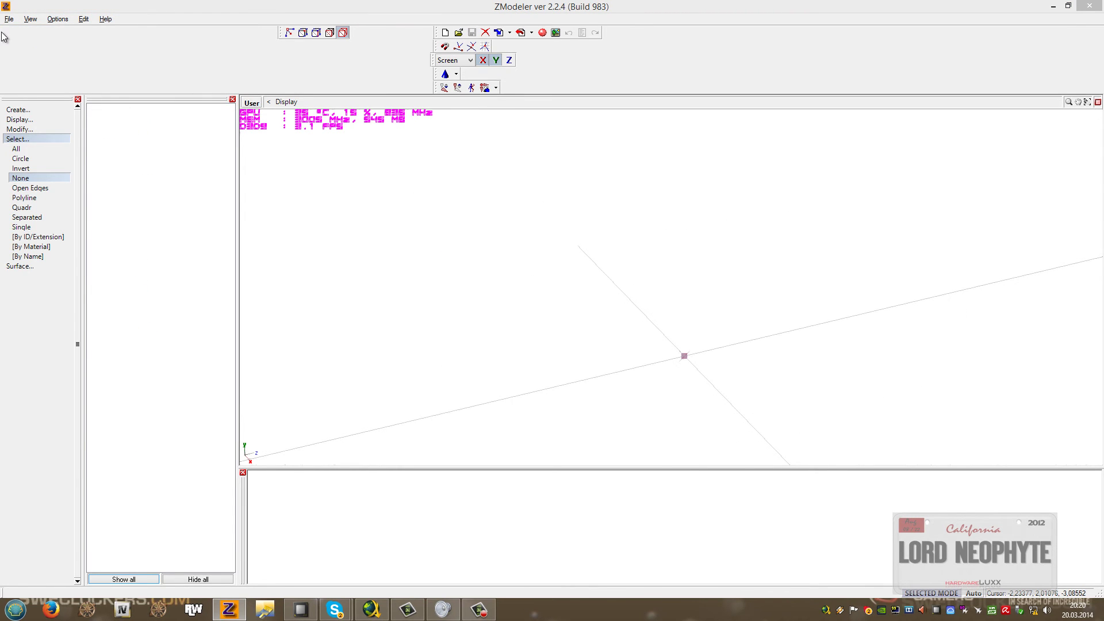
click(9, 19)
click(34, 91)
double_click(426, 250)
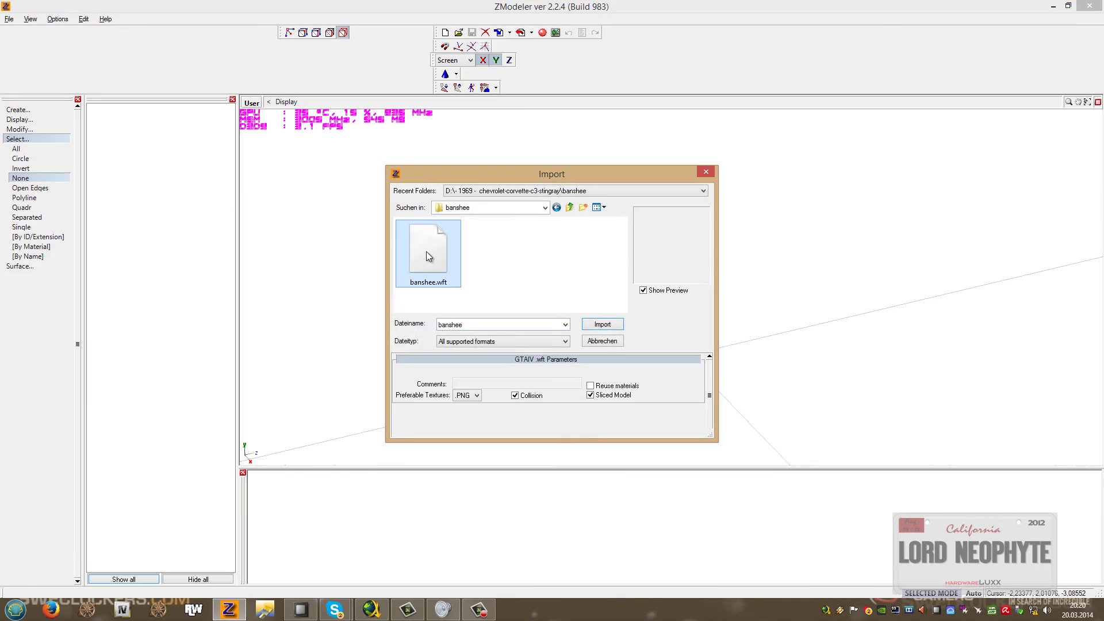
middle_drag(603, 283, 549, 294)
Examine how the three texture layers of the vehicle_generic_smallspecmap paint1 [CLR:1] material are applied and UV-mapped.
click(542, 32)
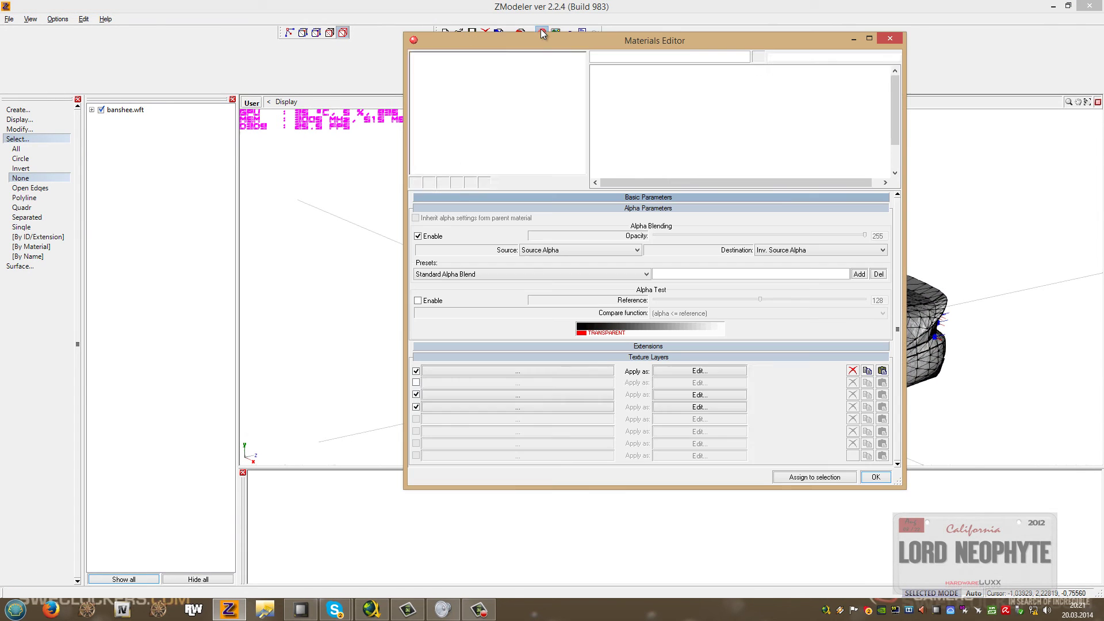
click(679, 82)
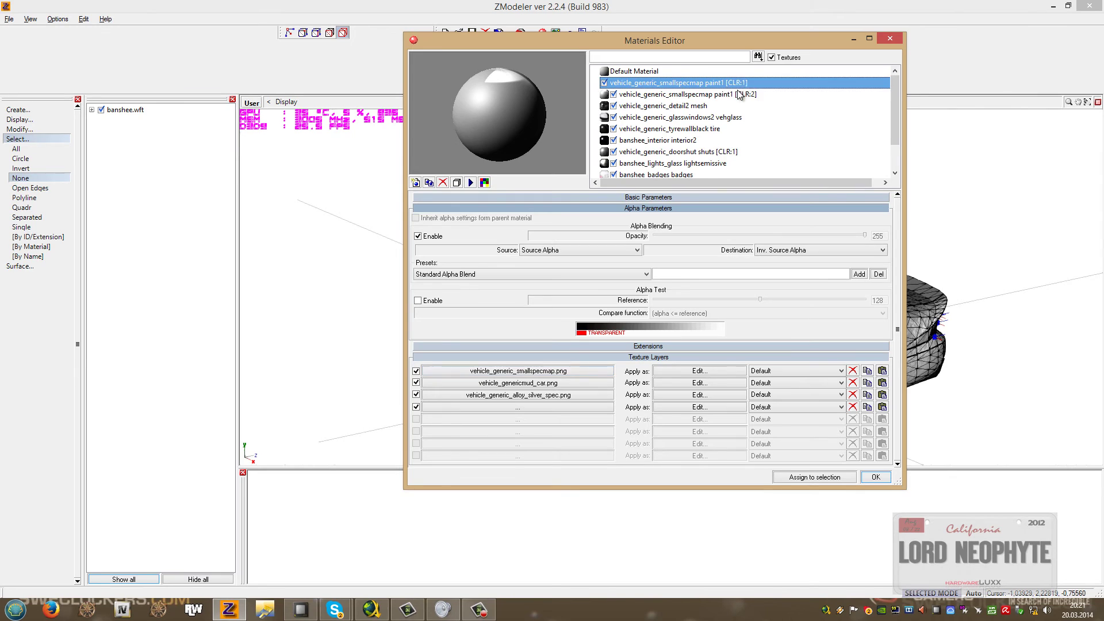
click(675, 372)
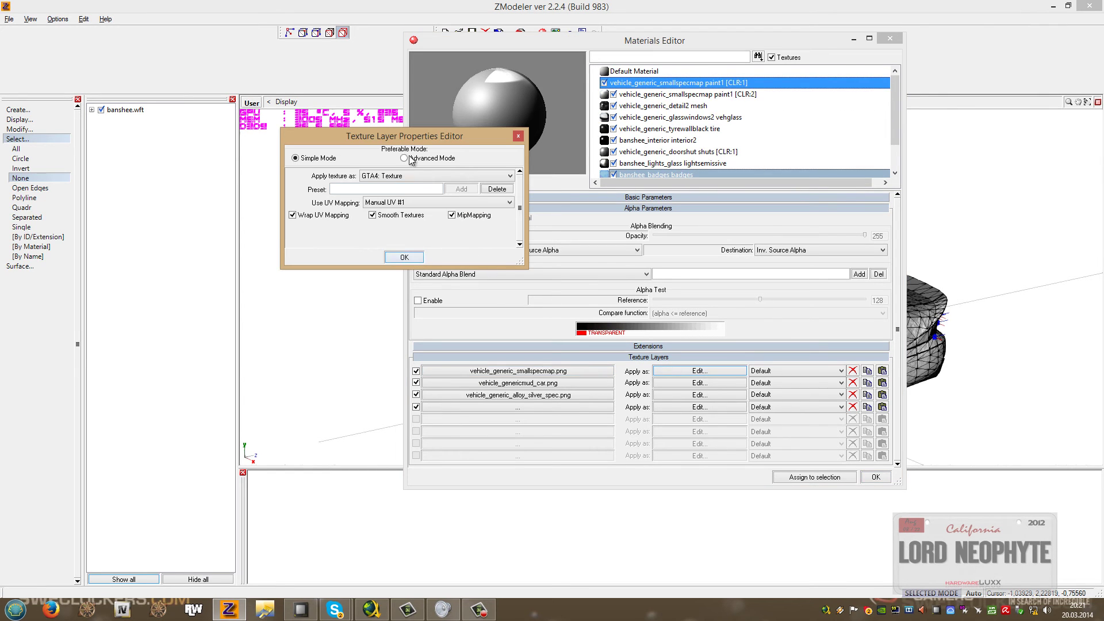
click(404, 257)
click(698, 383)
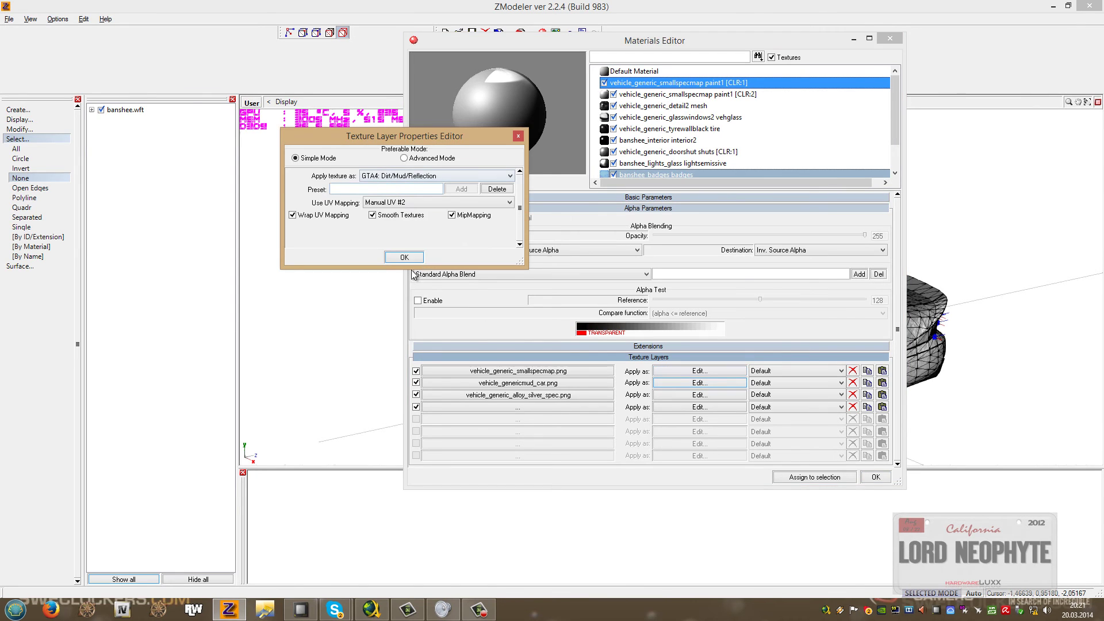
click(404, 257)
click(690, 395)
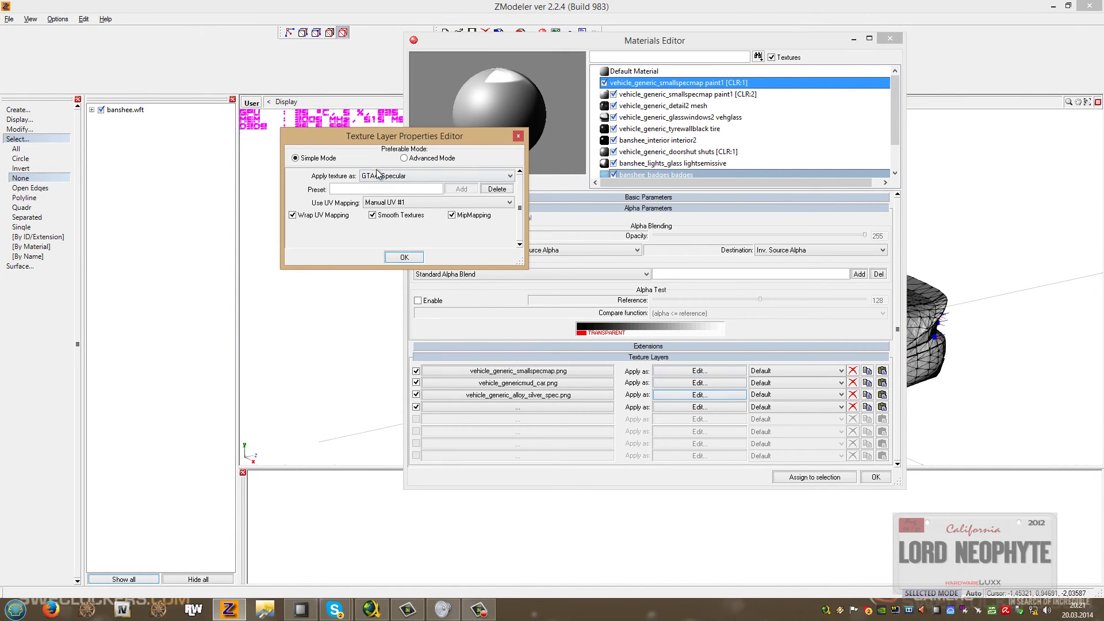
click(404, 257)
Examine the texture layers of vehicle_generic_detail2 mesh, and the reflection and specular layer settings of vehicle_generic_glasswindows2 vehglass.
click(661, 105)
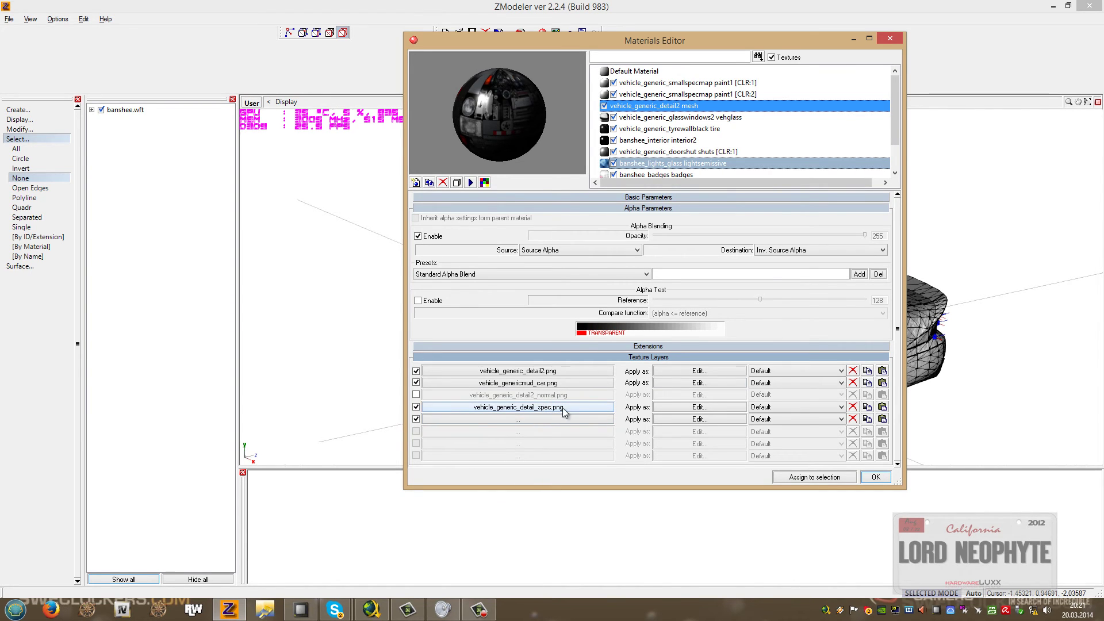
click(720, 118)
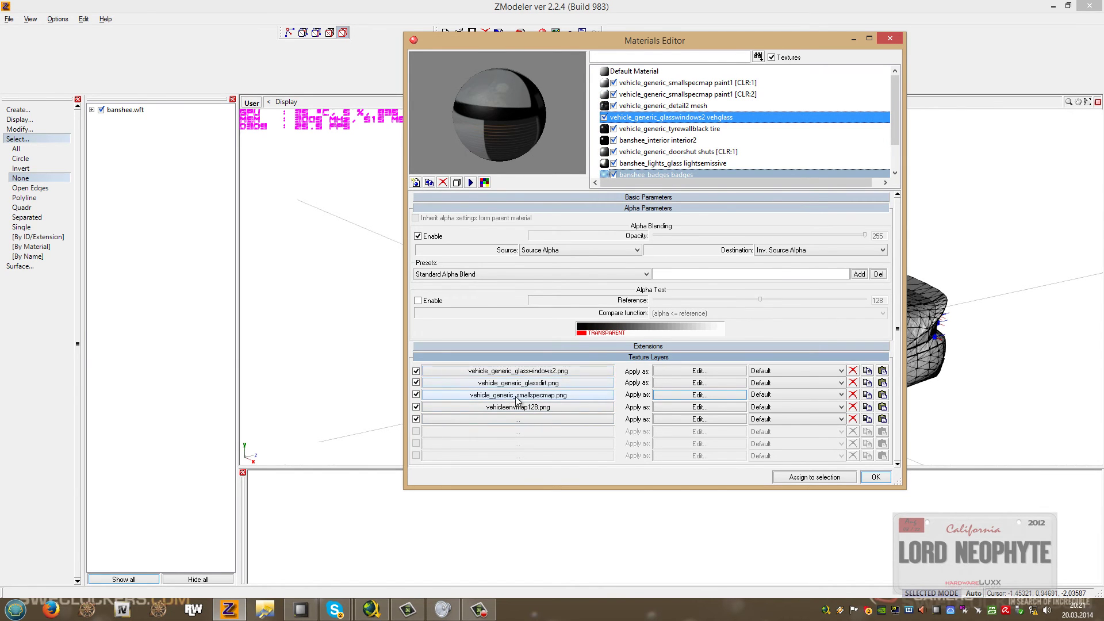
click(676, 409)
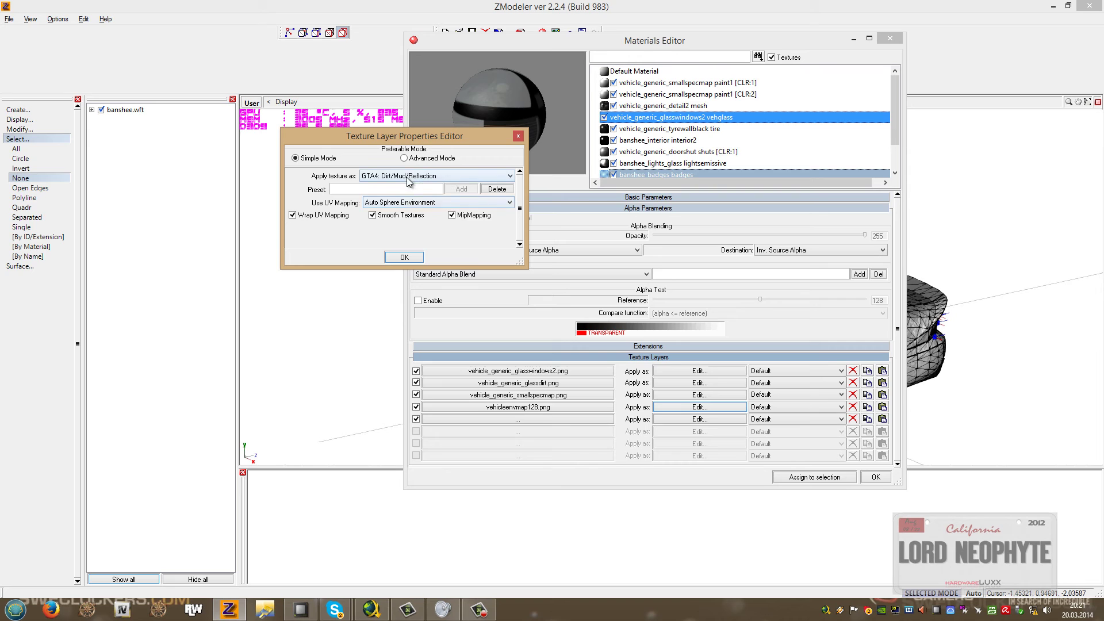
click(518, 136)
click(698, 394)
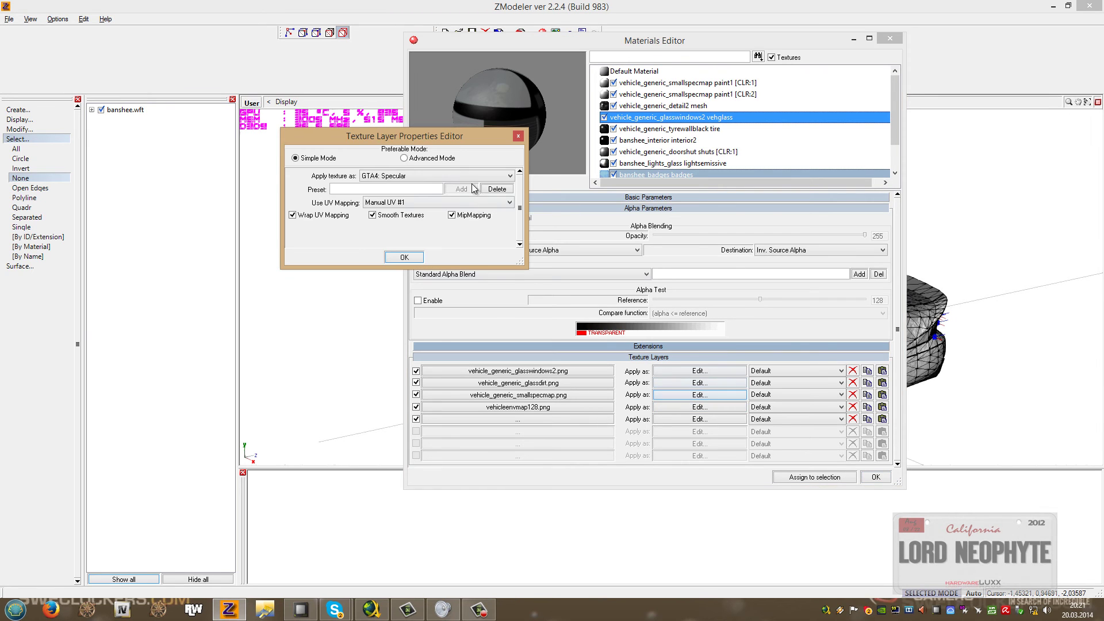
click(518, 137)
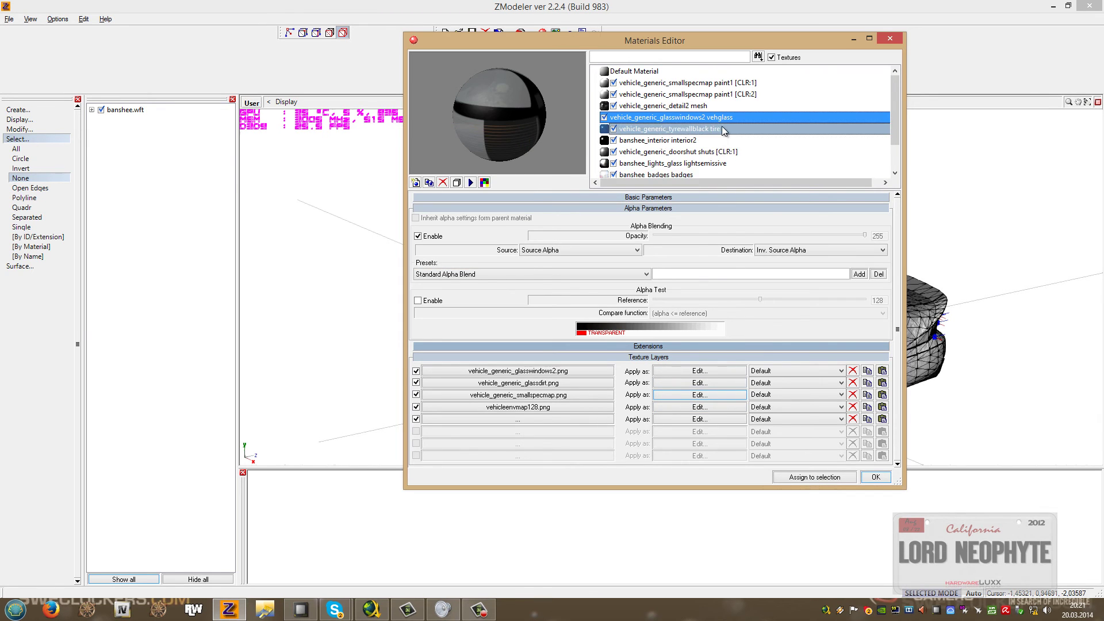
Review the tyrewallblack tire and banshee_interior materials, and inspect the specular and reflection layer settings of banshee_lights_glass.
click(722, 127)
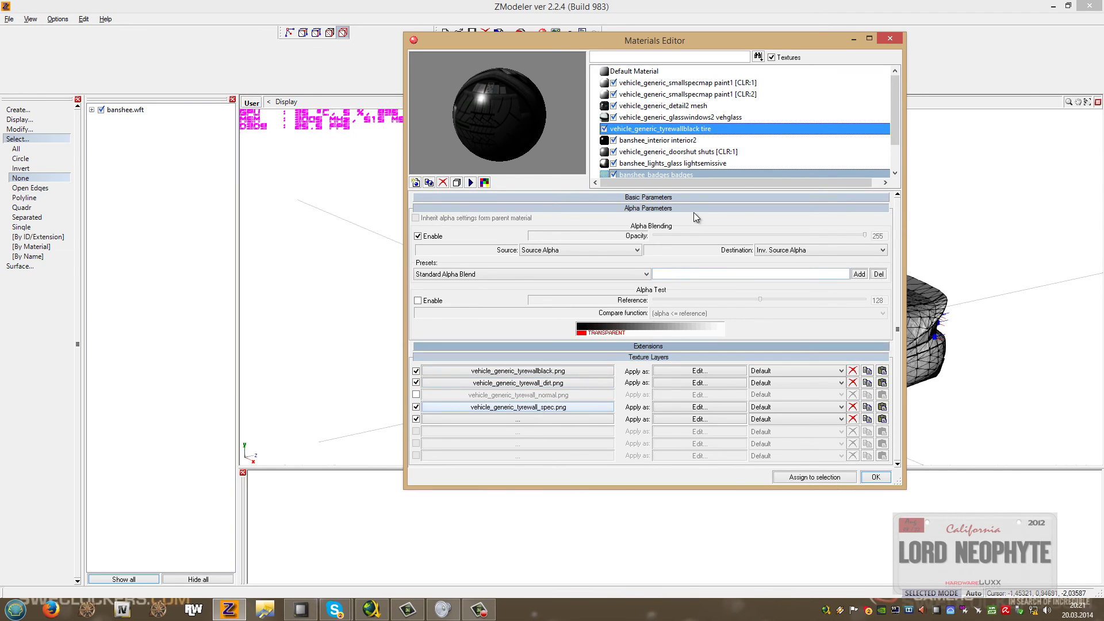
drag(893, 115, 894, 136)
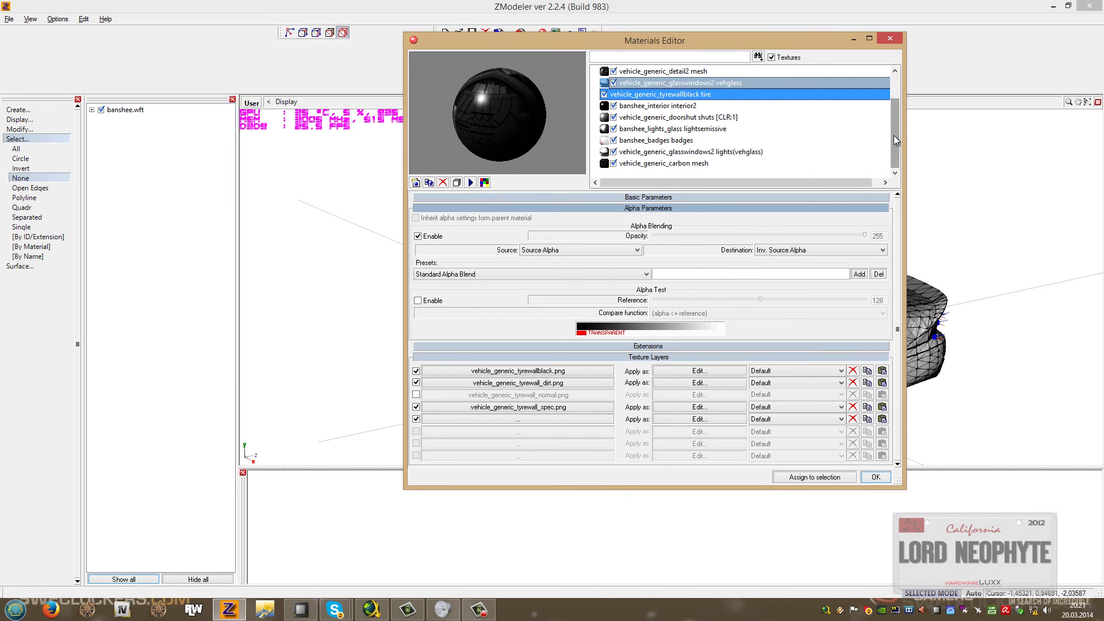
click(708, 106)
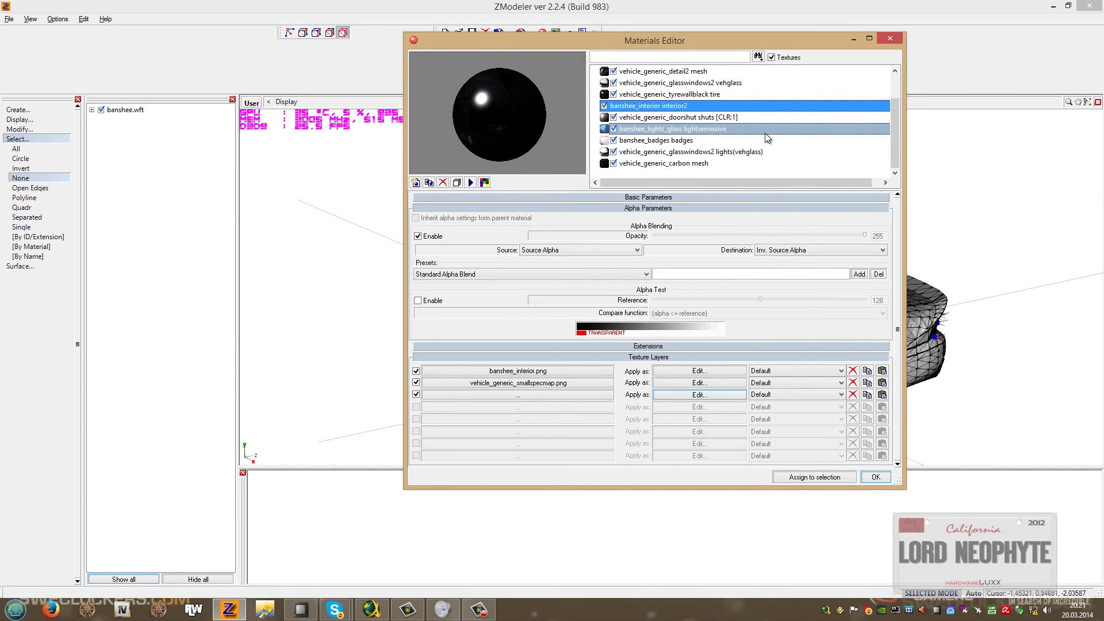
click(731, 130)
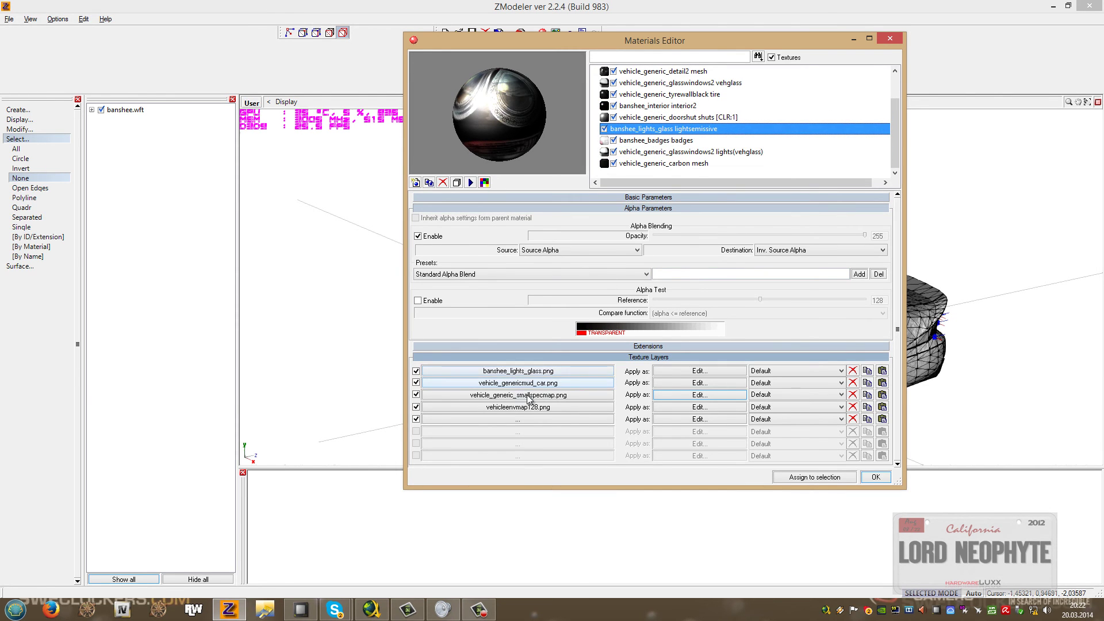
click(677, 396)
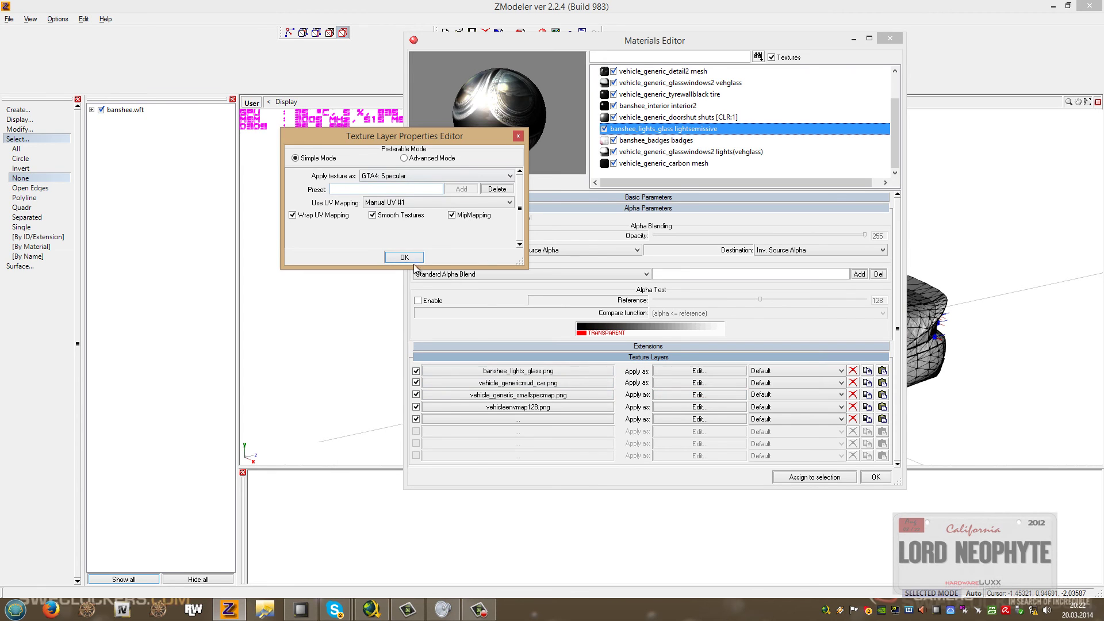
click(402, 253)
click(684, 407)
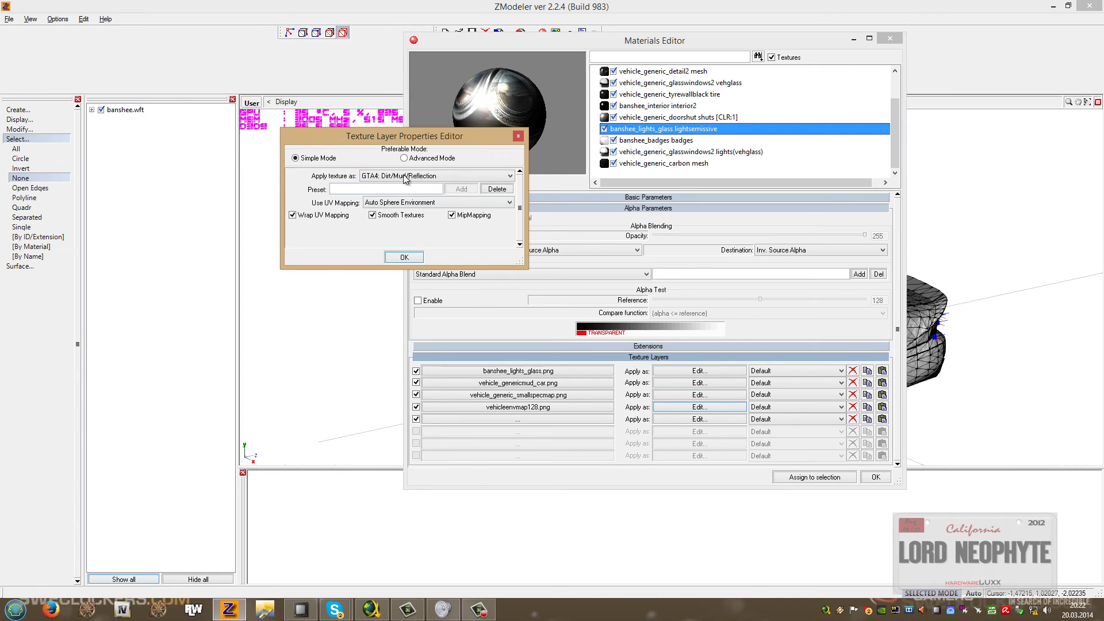
click(409, 258)
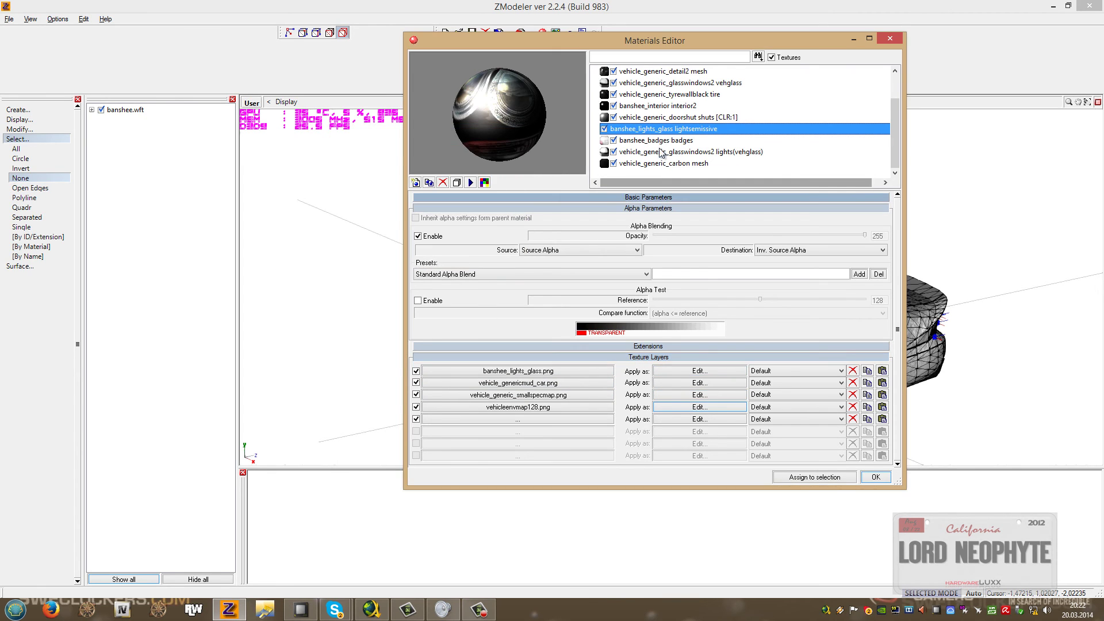
Compare the texture layers of the badges, carbon, tyre, glass, interior and detail2 materials, and close the material editor.
click(672, 142)
click(678, 163)
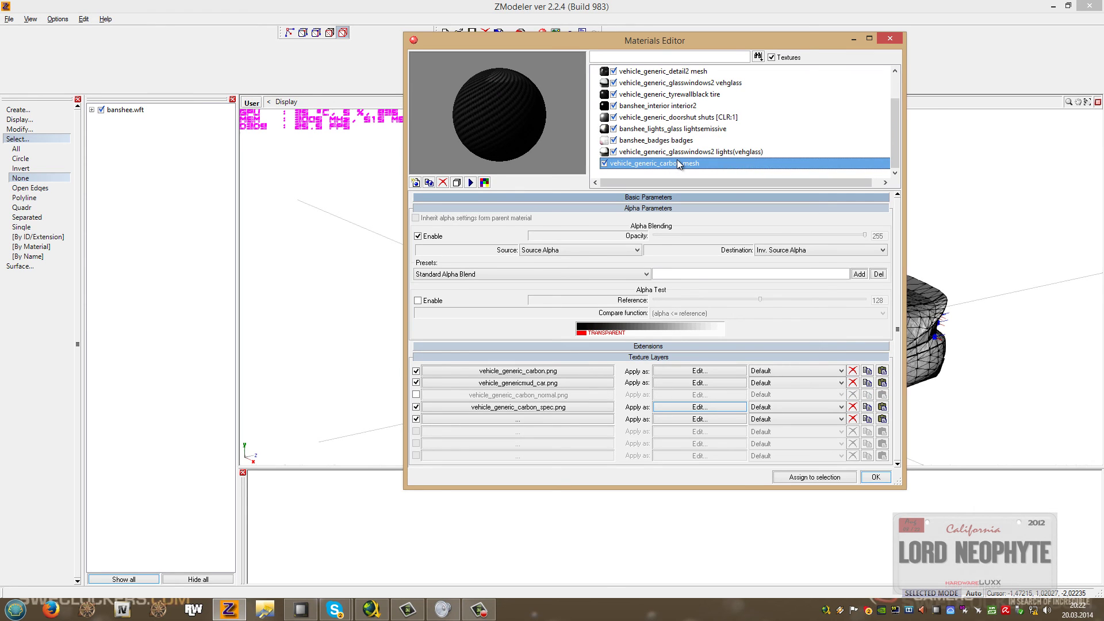
click(677, 98)
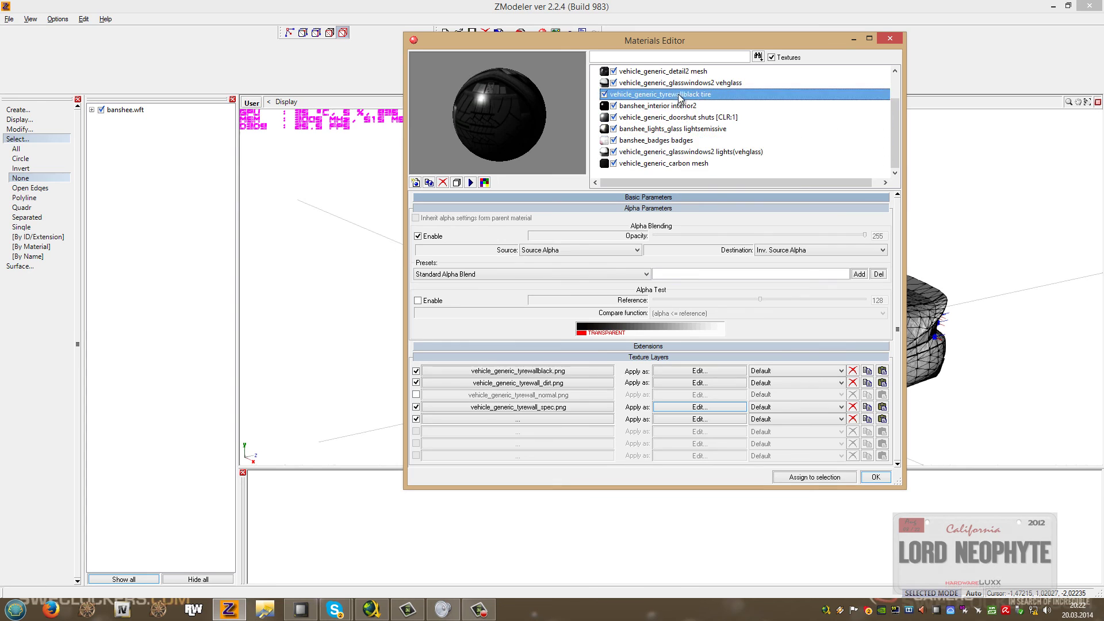
click(685, 133)
click(686, 133)
click(683, 164)
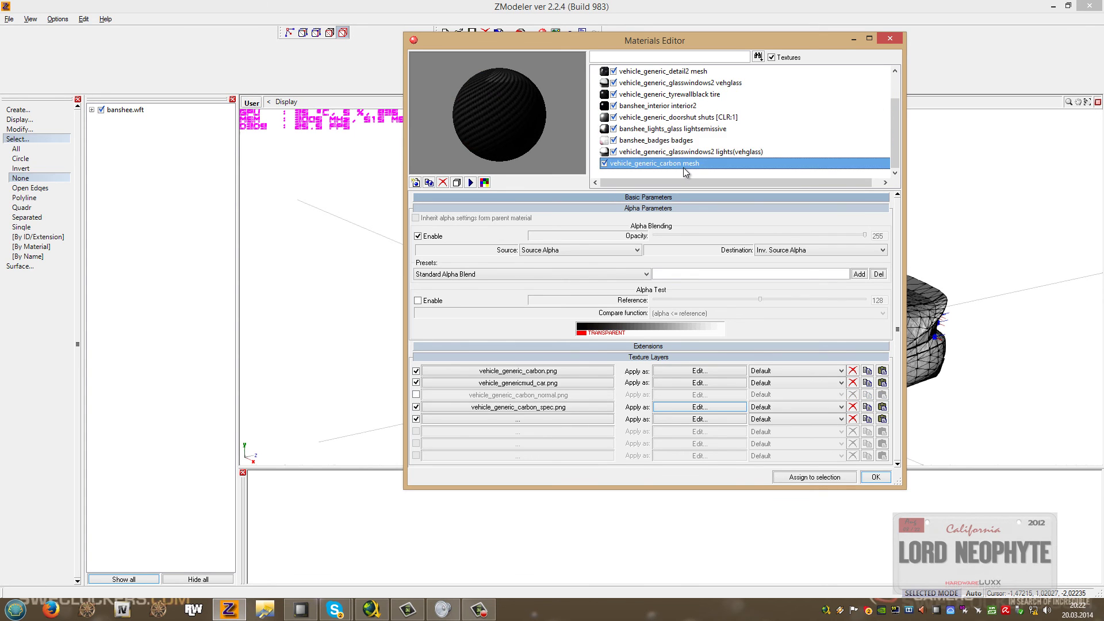
click(699, 117)
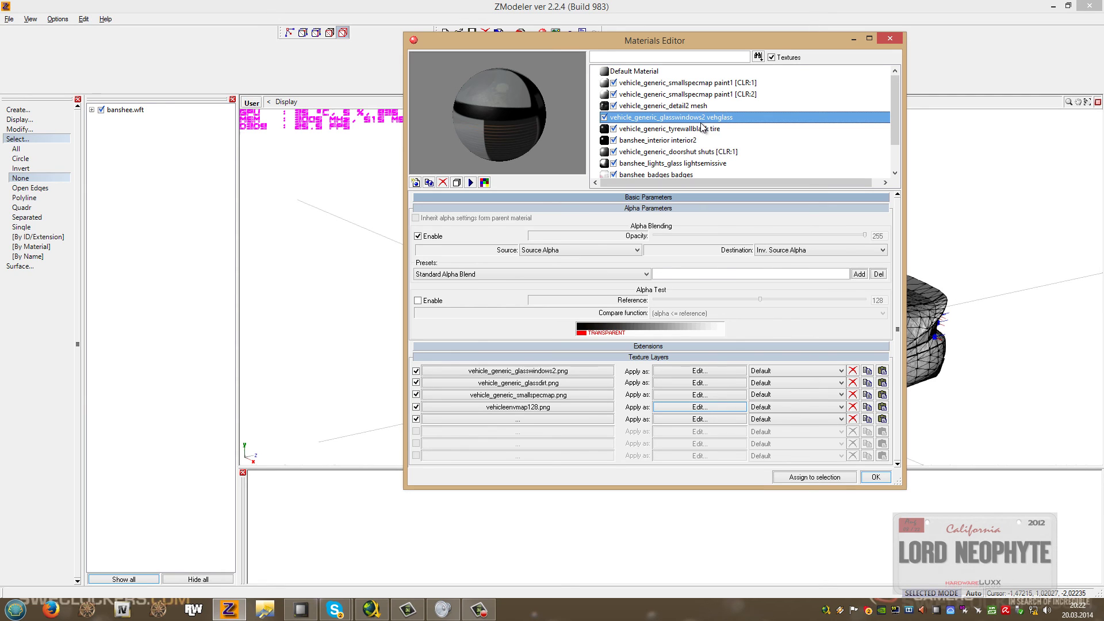
click(697, 140)
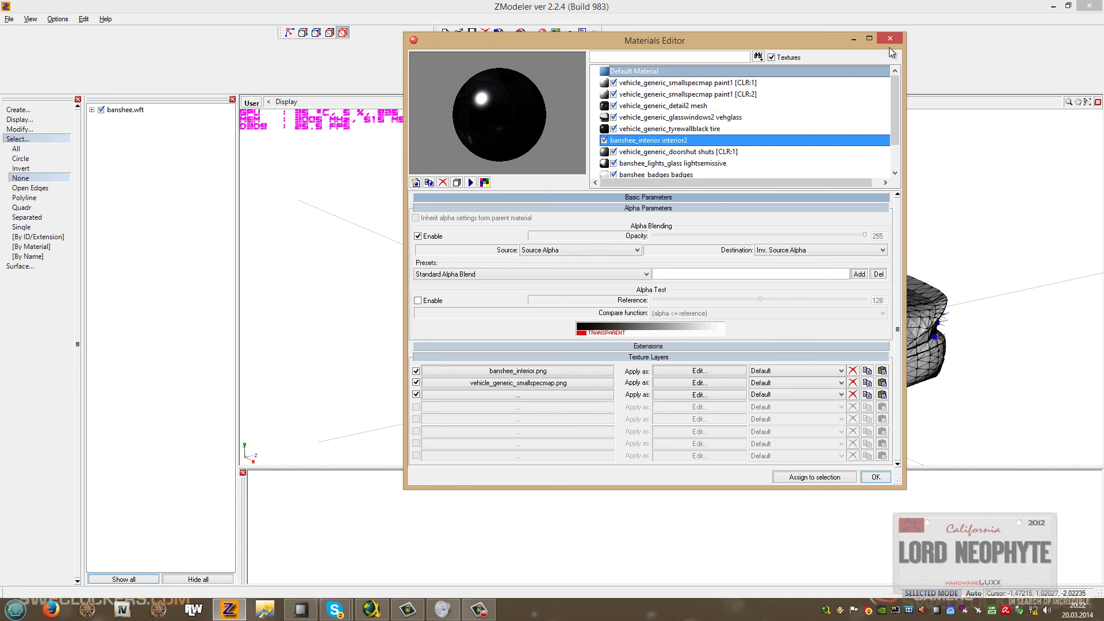
mouse_move(896, 106)
mouse_down()
mouse_move(895, 131)
mouse_move(888, 91)
mouse_up()
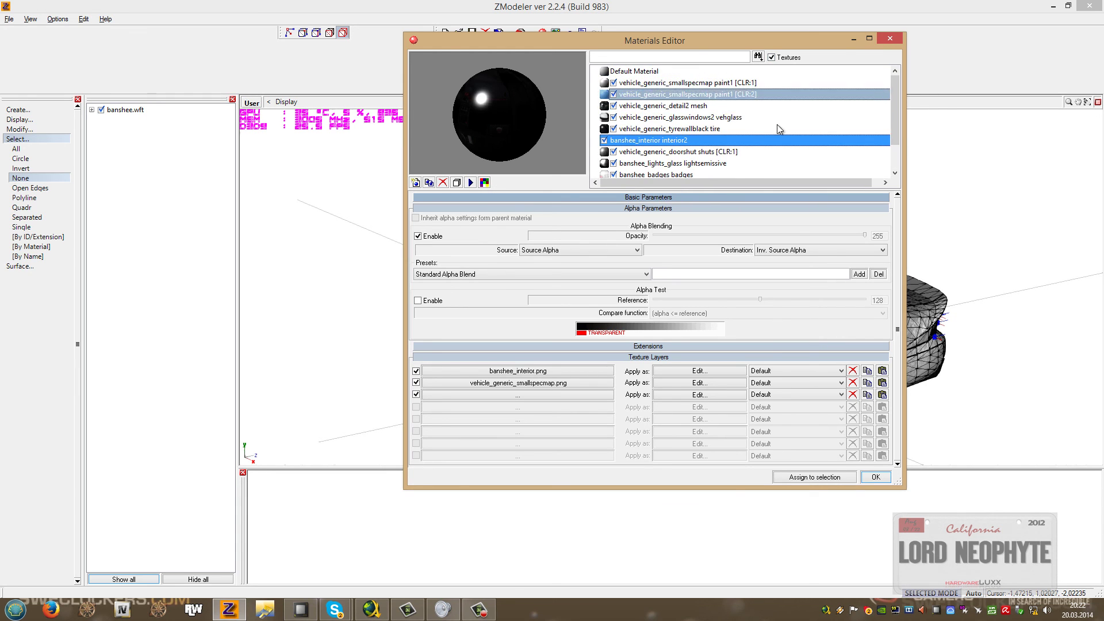
click(684, 106)
scroll(685, 106, down, 1)
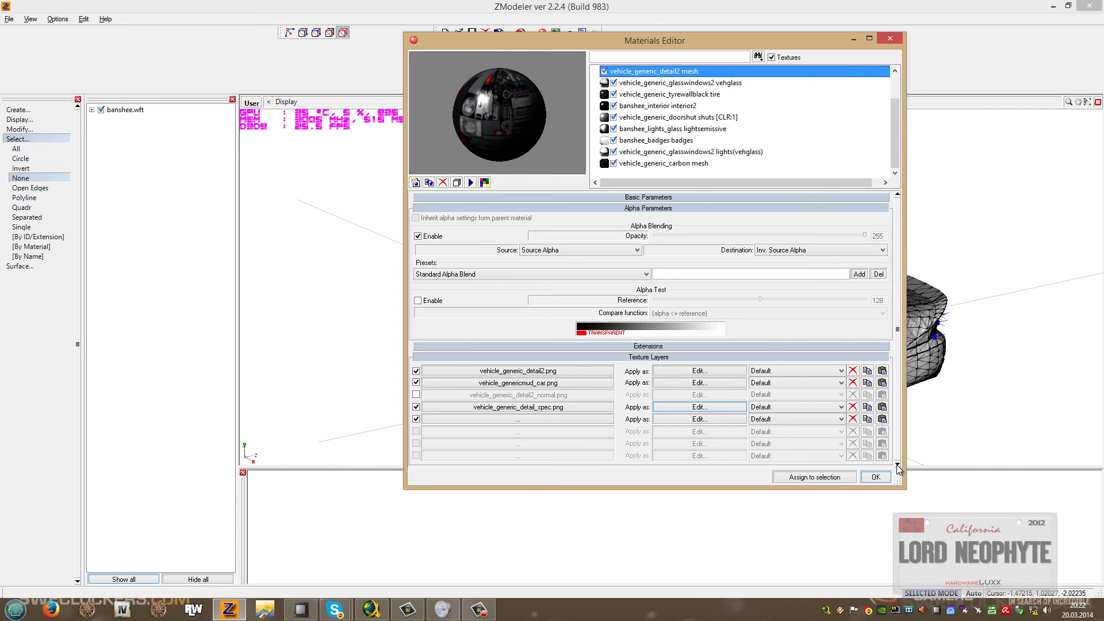
click(875, 477)
View the Banshee from the front and start a new scene without saving it.
middle_drag(580, 250, 874, 382)
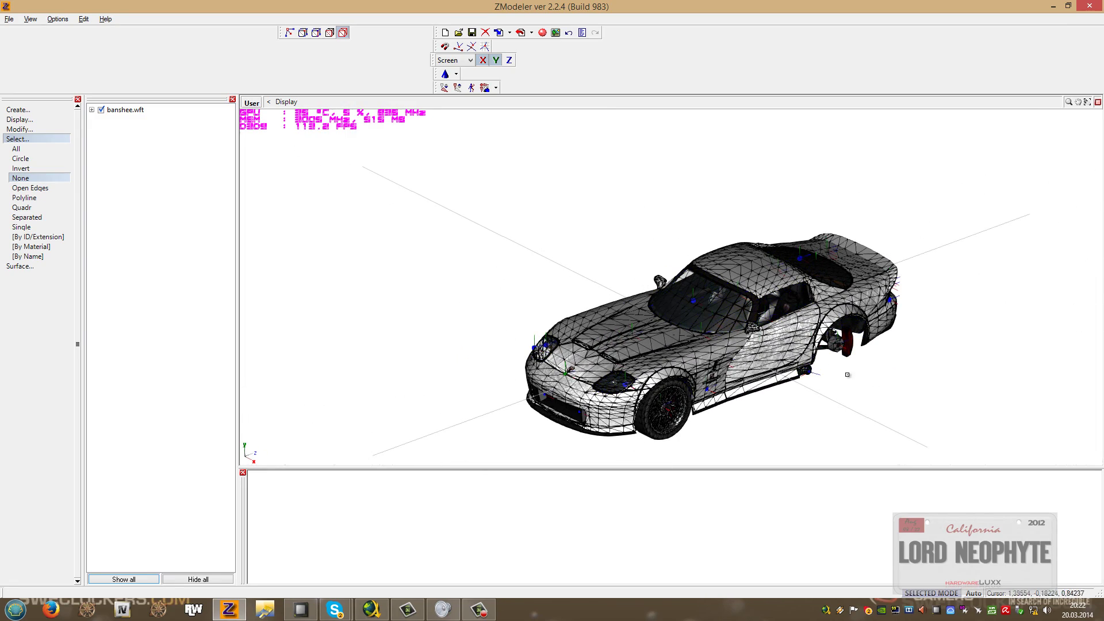
middle_drag(847, 374, 615, 363)
scroll(614, 362, down, 1)
click(9, 19)
click(20, 30)
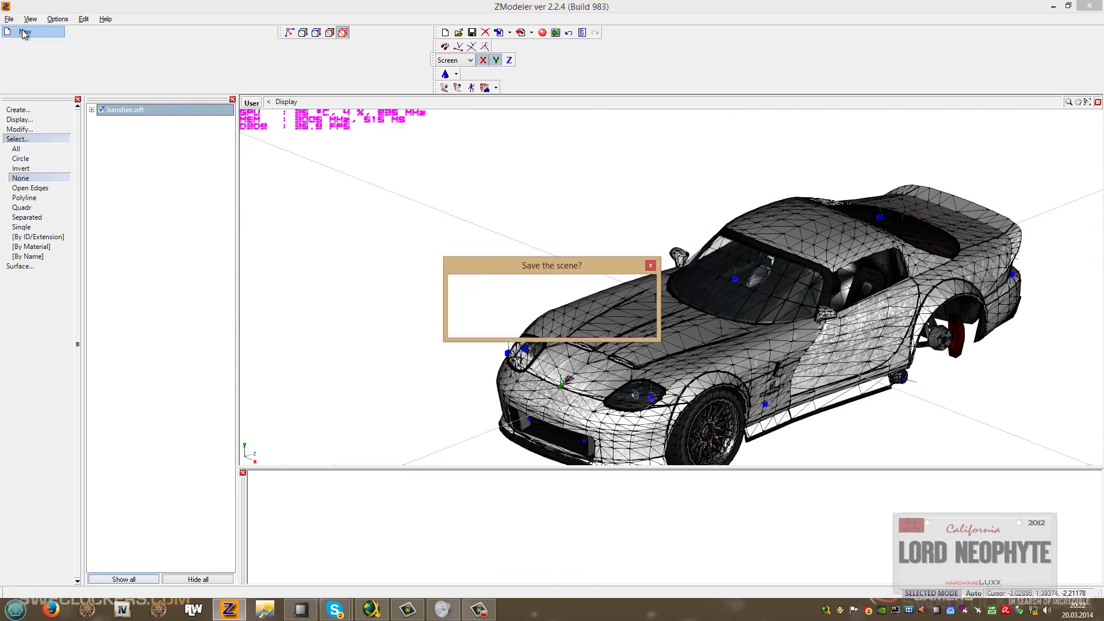
click(569, 323)
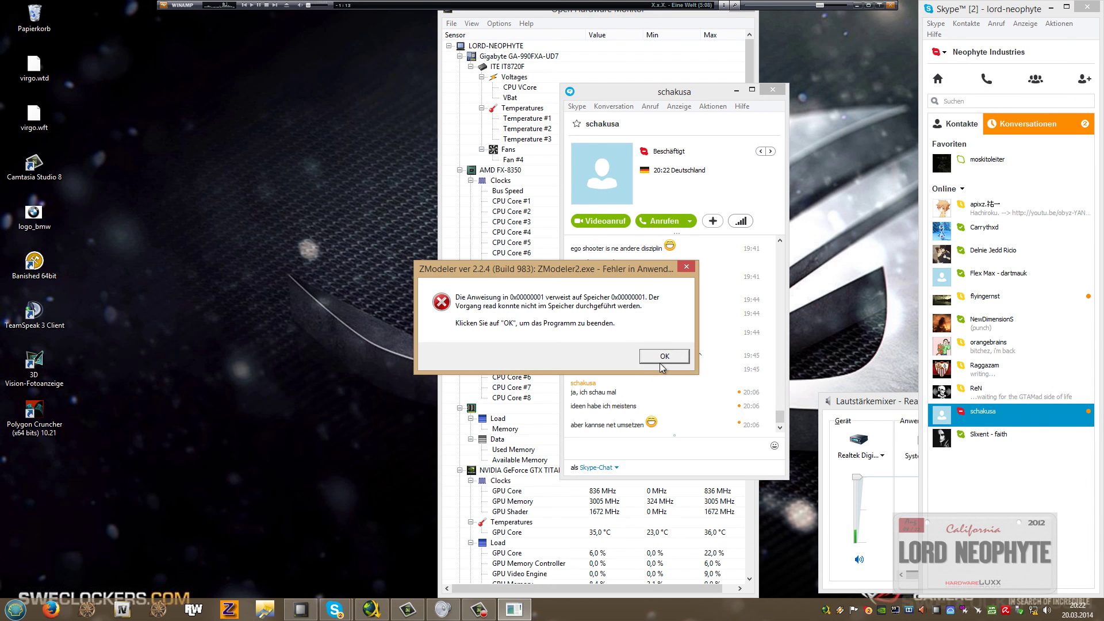
Dismiss the application error and close the Open Hardware Monitor window on the desktop.
click(664, 356)
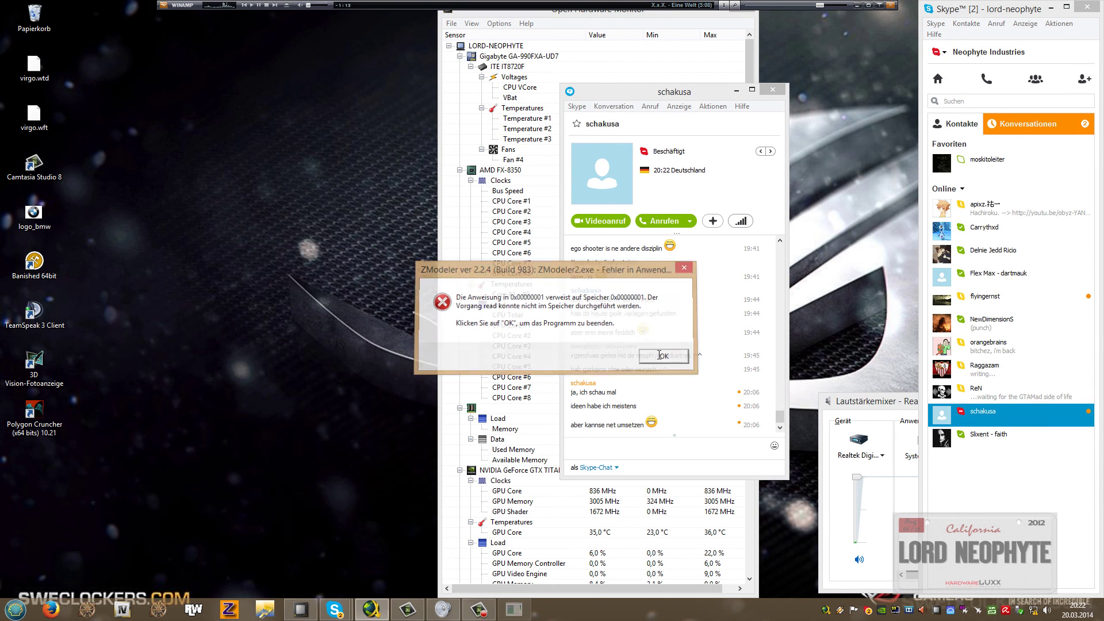
click(750, 29)
click(704, 7)
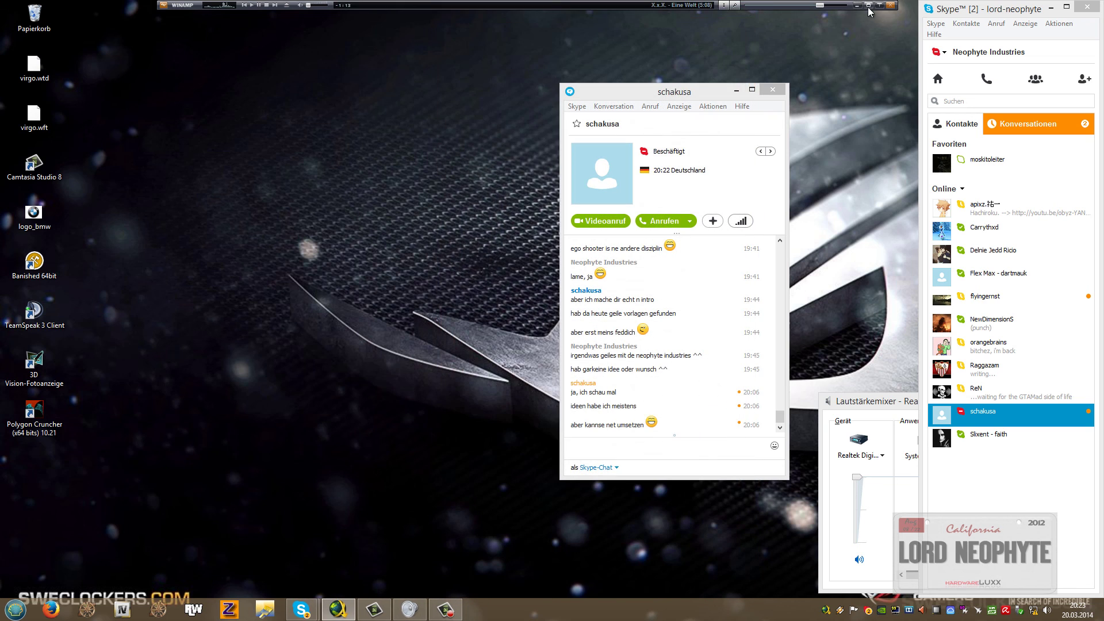